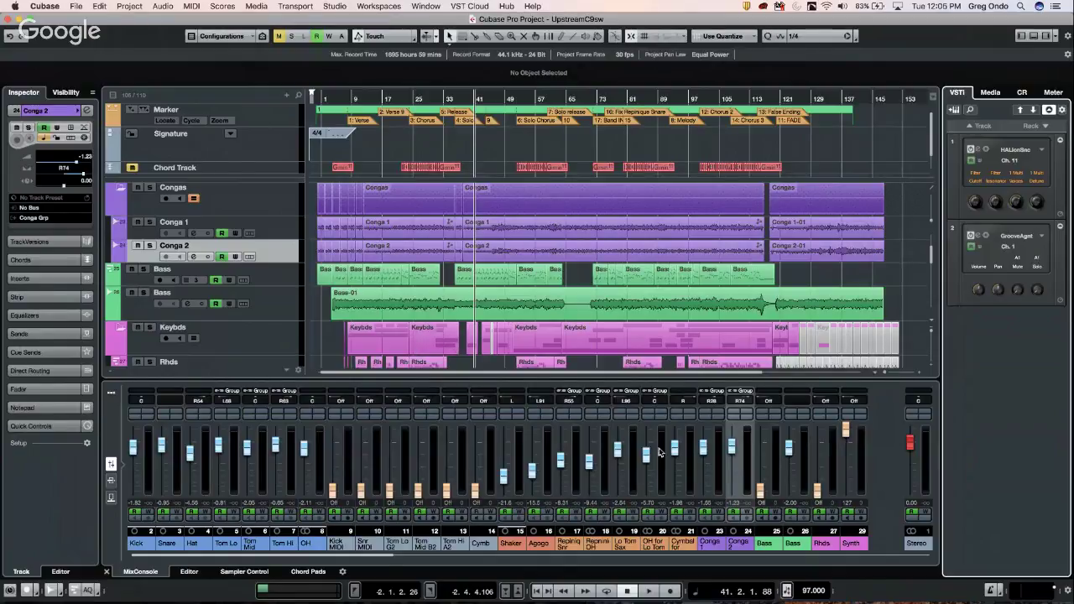
# Step: Examine the Global Meter Settings available for the mixer channels in the lower-zone MixConsole
pyautogui.rightClick(636, 438)
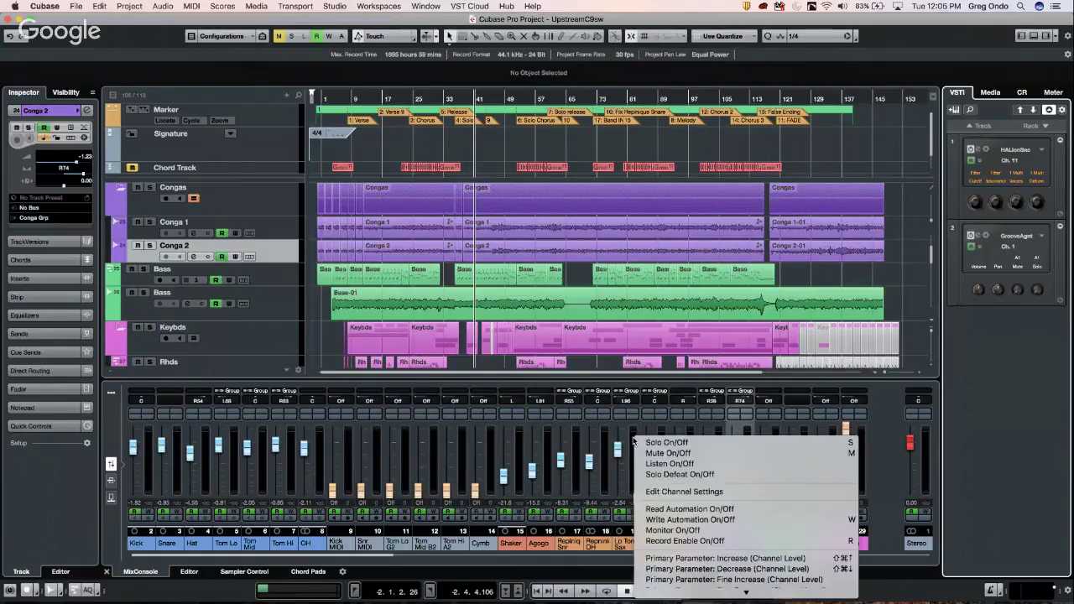
pyautogui.moveTo(663, 599)
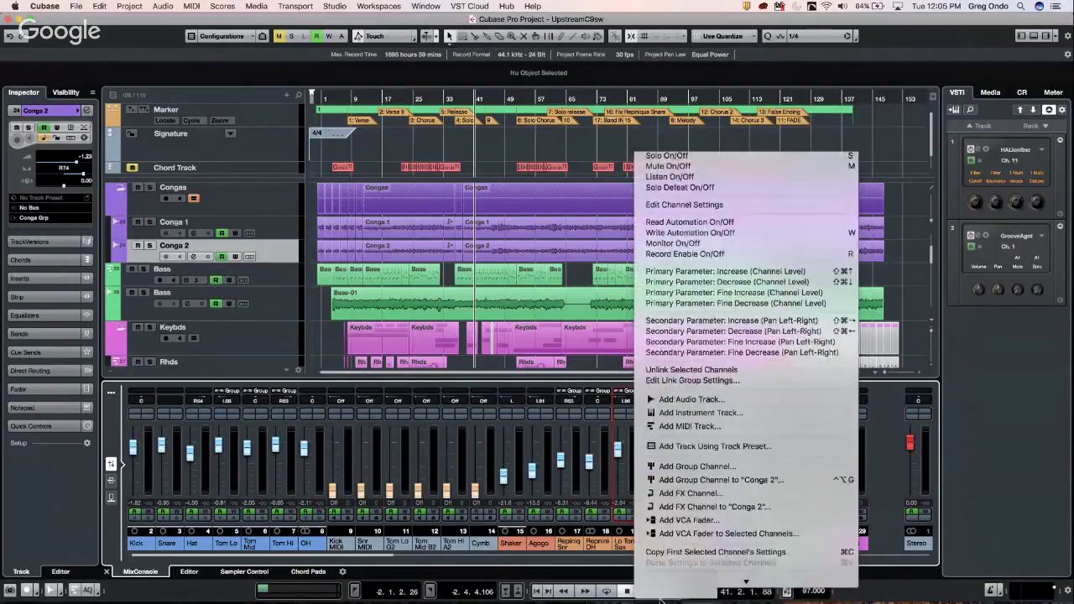
pyautogui.moveTo(750, 577)
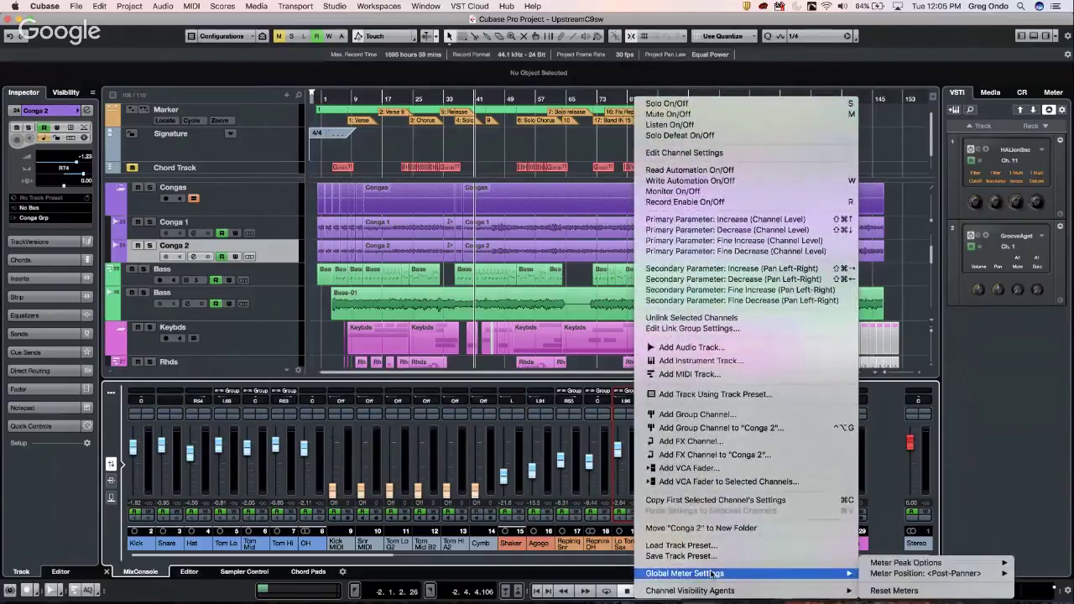
pyautogui.moveTo(892, 574)
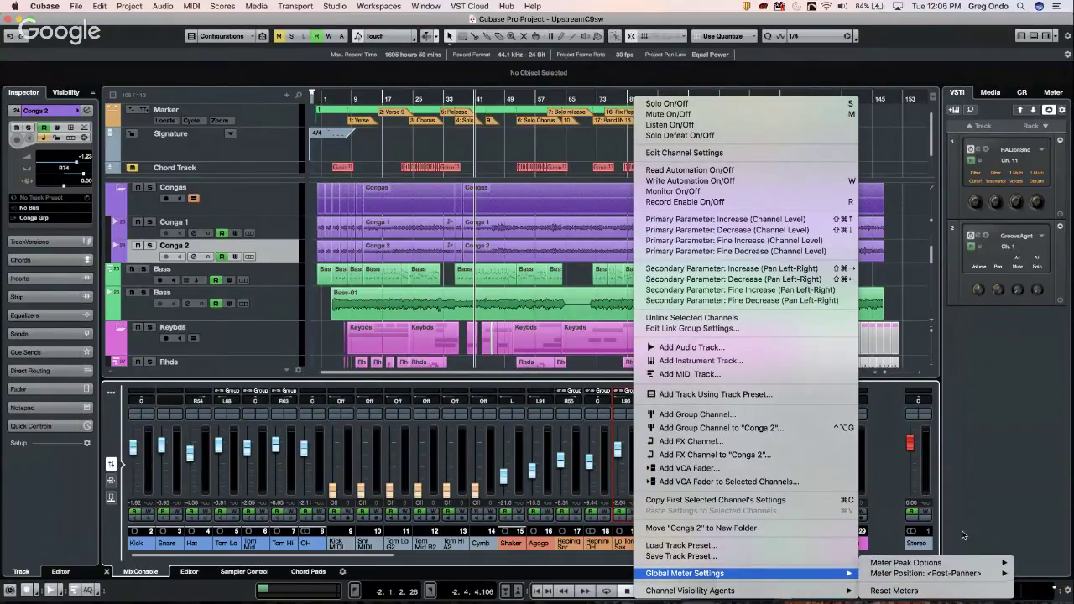
pyautogui.click(971, 478)
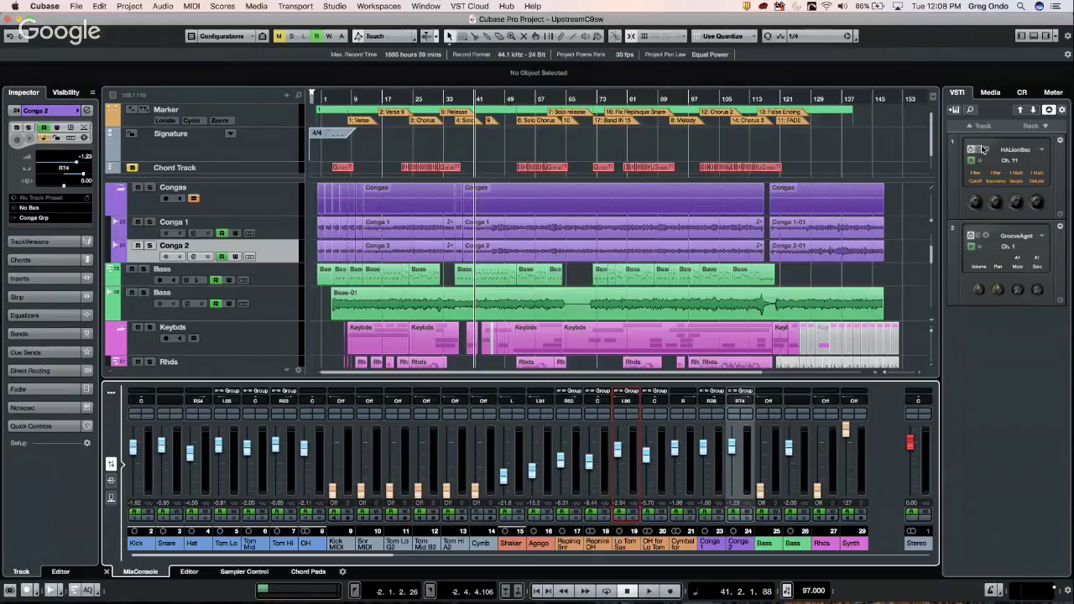
# Step: Examine the Control Room options for setting all cue sends from the selected mixer channels, and return to the VST instruments rack
pyautogui.click(1023, 93)
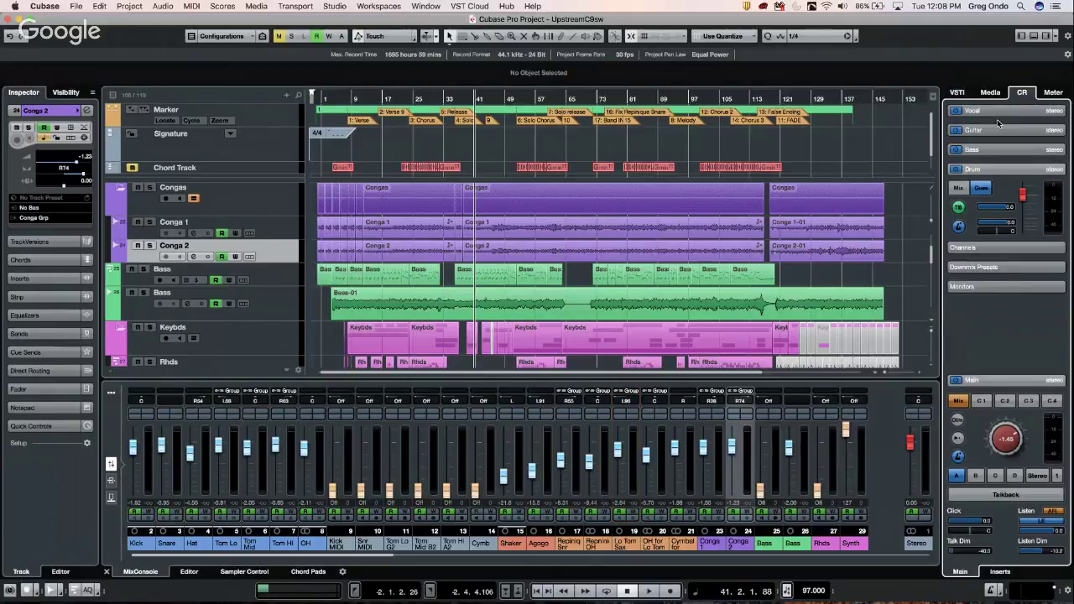
pyautogui.rightClick(998, 124)
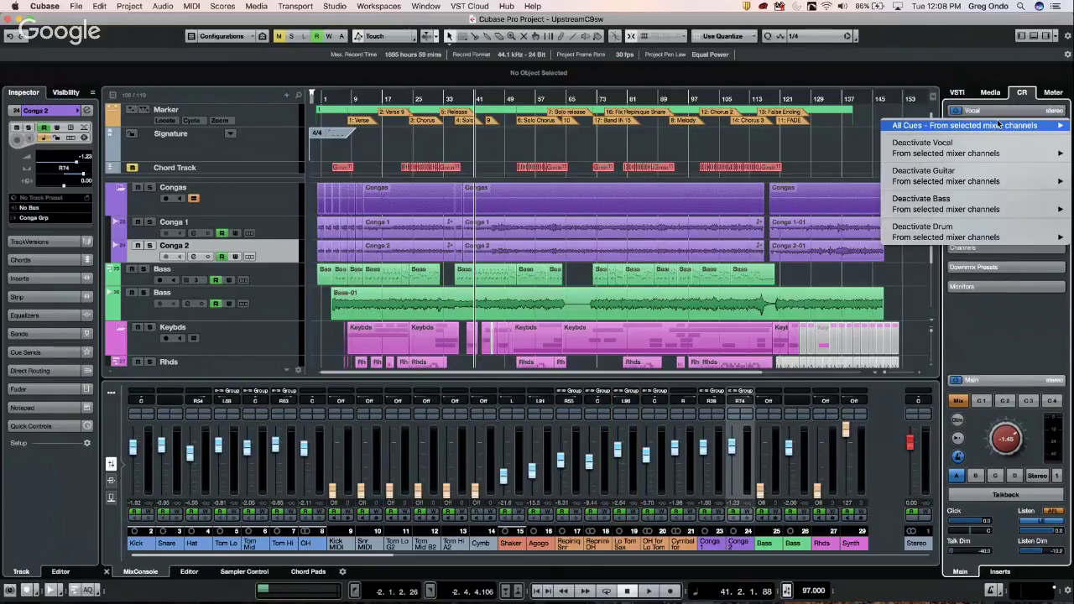
pyautogui.moveTo(998, 124)
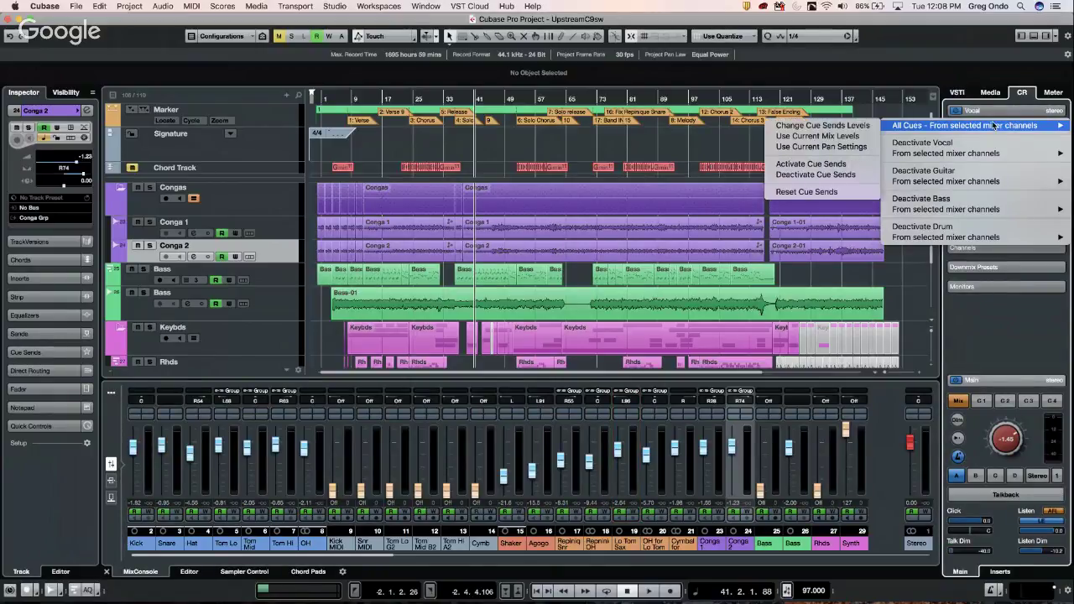
pyautogui.click(845, 135)
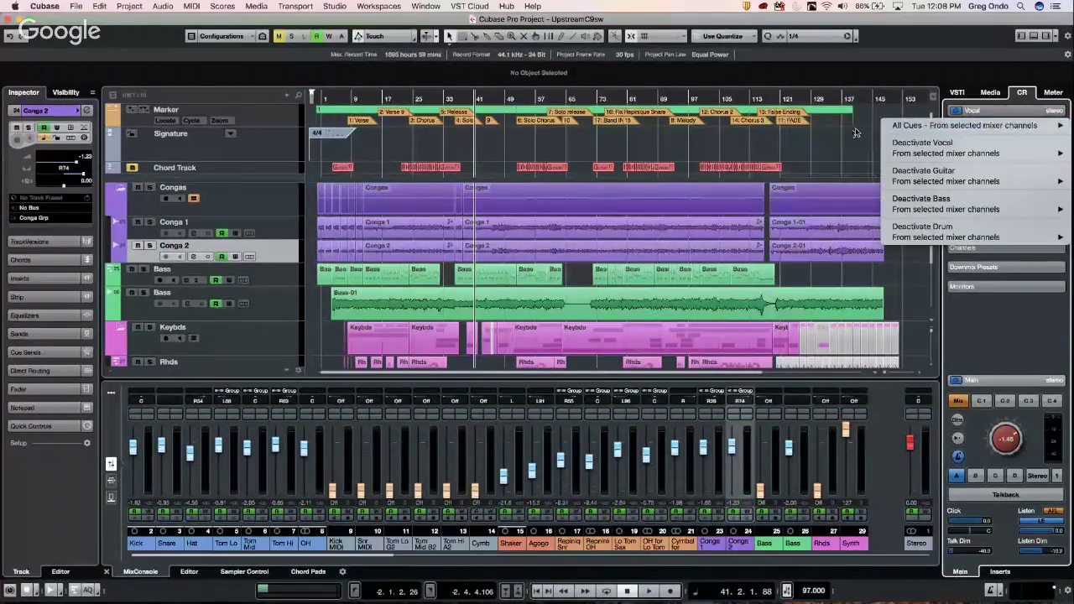
pyautogui.moveTo(923, 125)
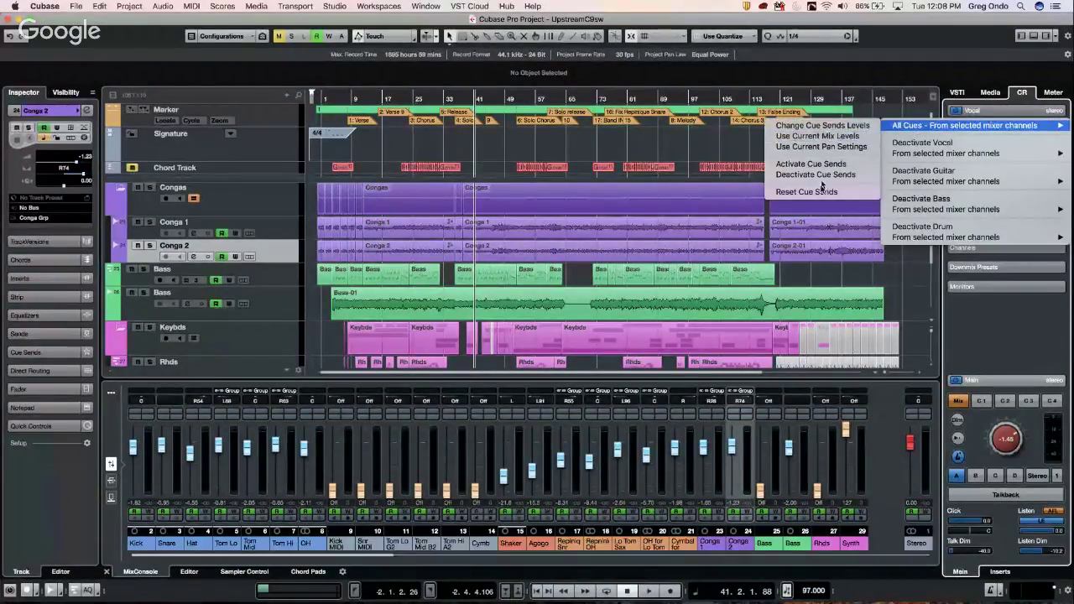
pyautogui.click(980, 107)
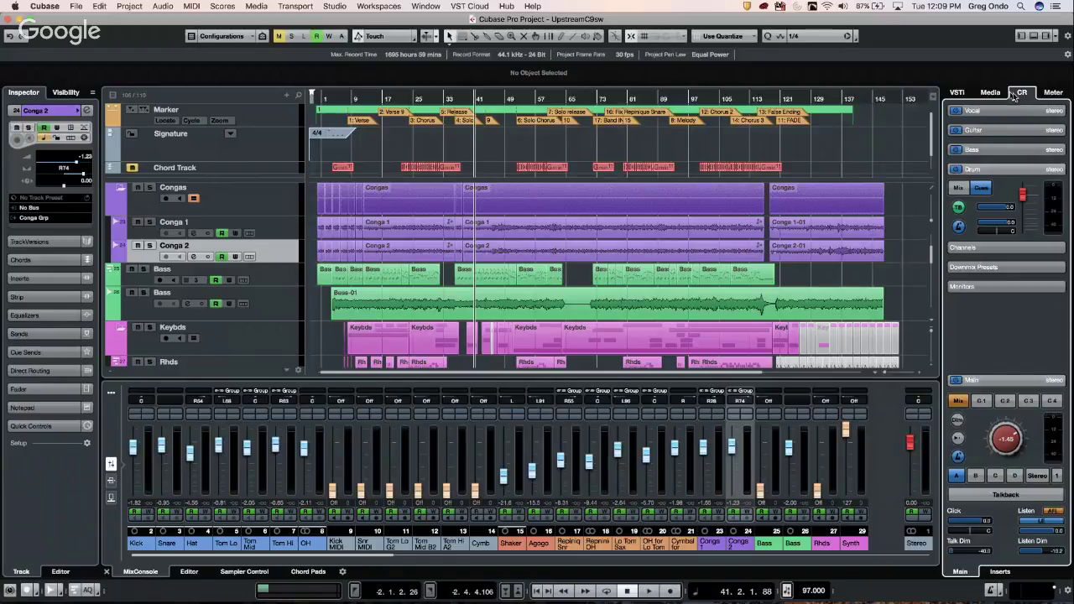
pyautogui.click(958, 92)
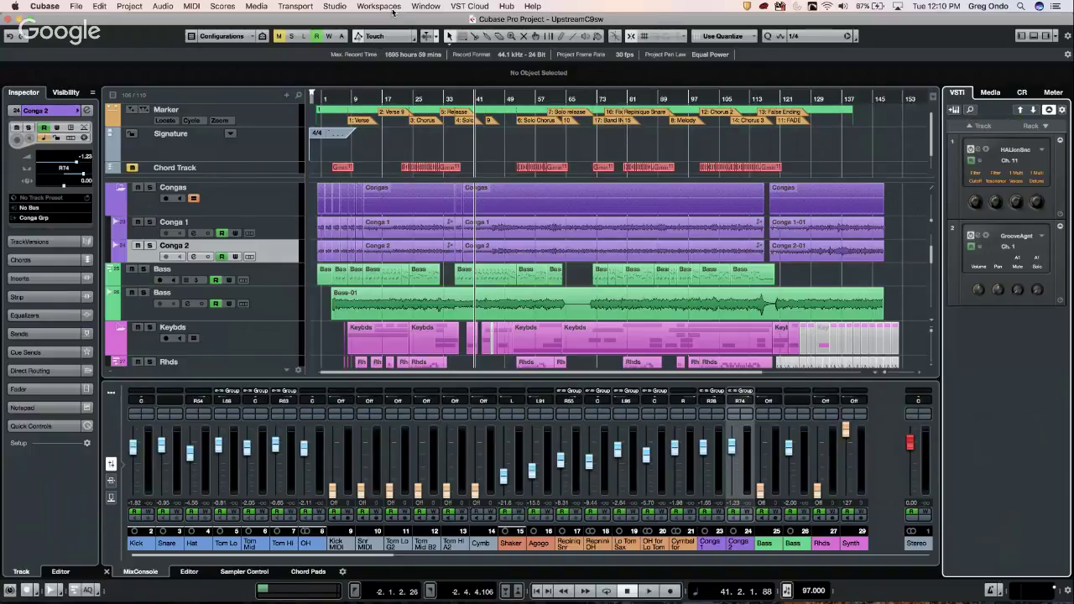
# Step: Review the Steinberg UR44 input and output ports in Studio Setup and leave without changes
pyautogui.click(337, 7)
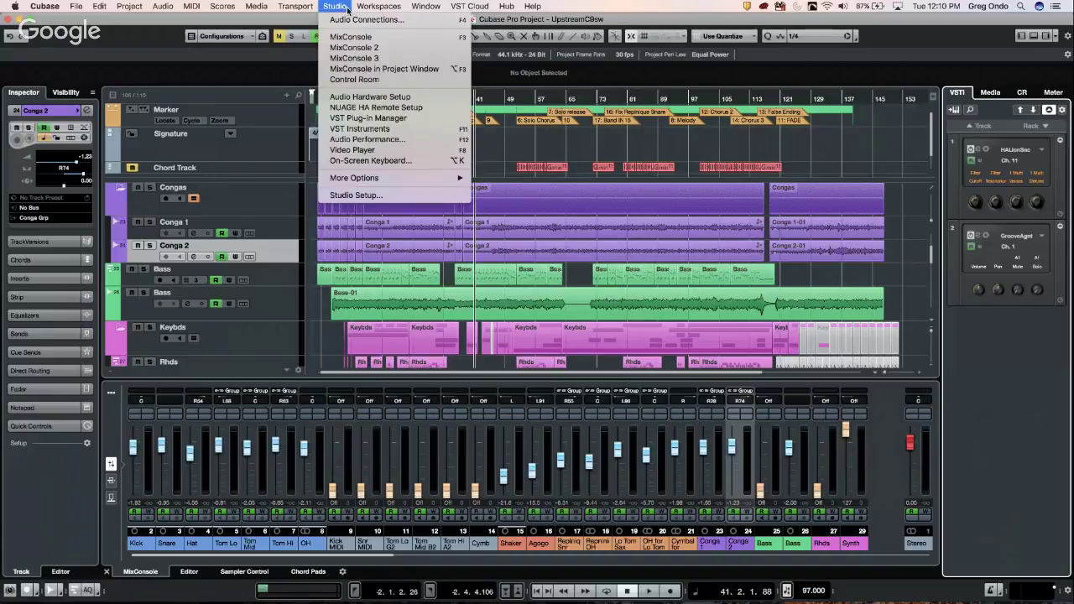
pyautogui.click(376, 197)
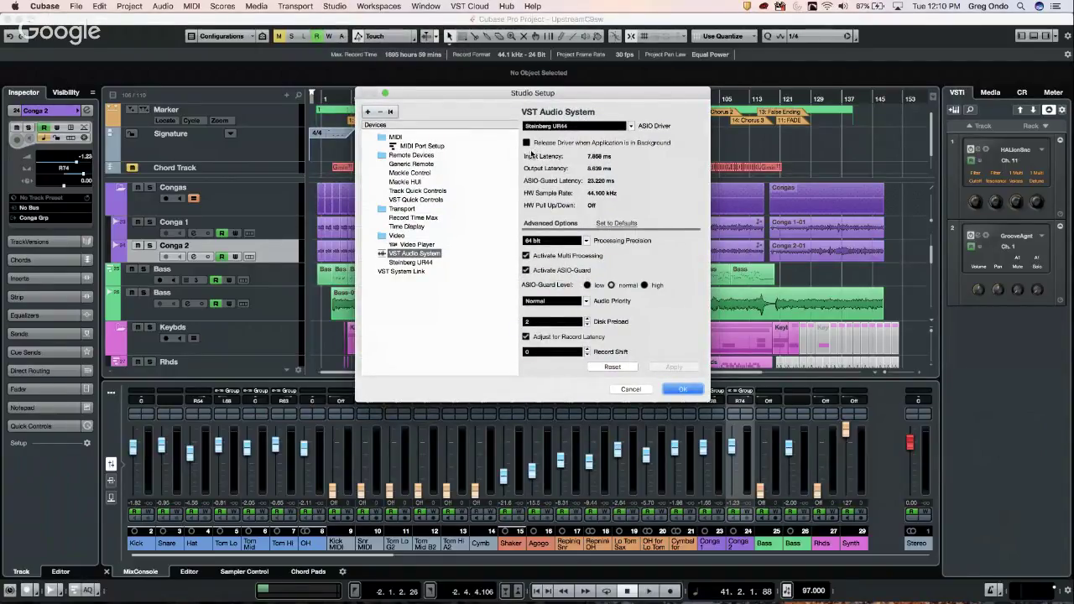
pyautogui.click(427, 263)
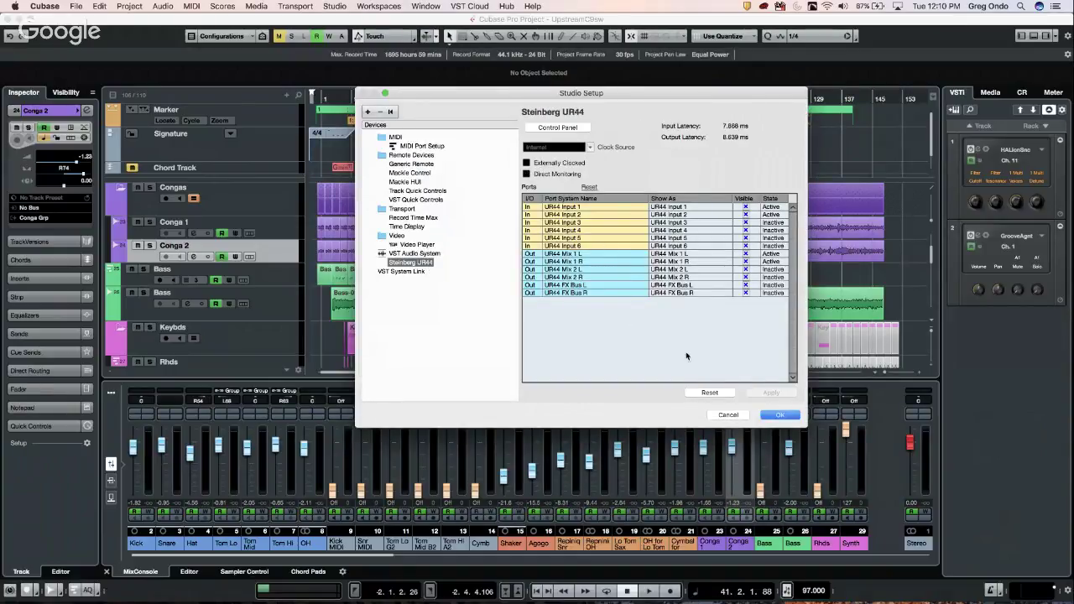
pyautogui.click(728, 416)
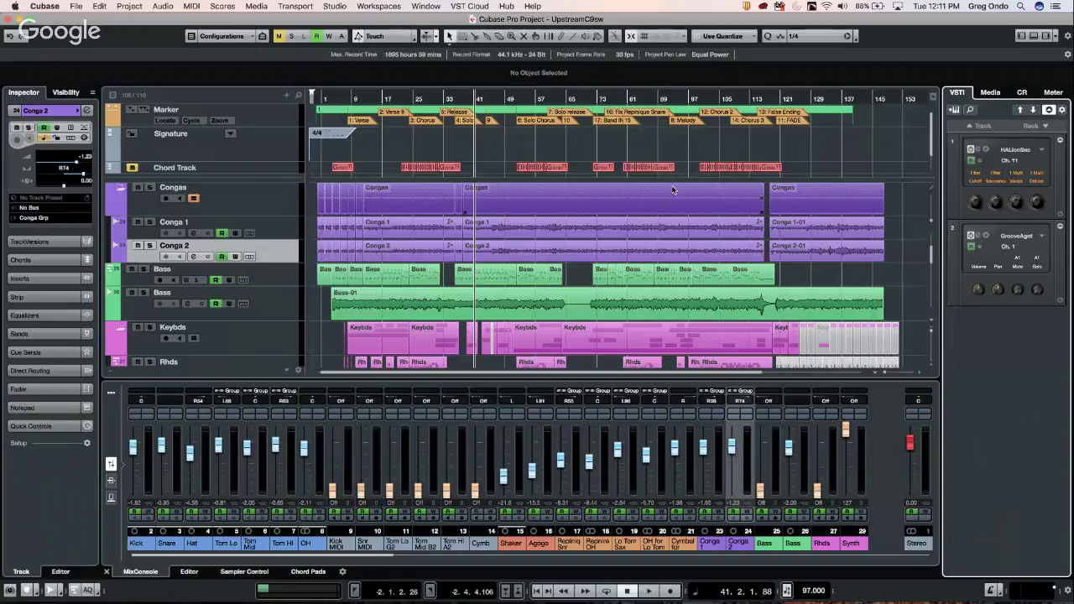
# Step: Move the project cursor to the start of the arrangement, at bar -2
pyautogui.hscroll(5, 672, 189)
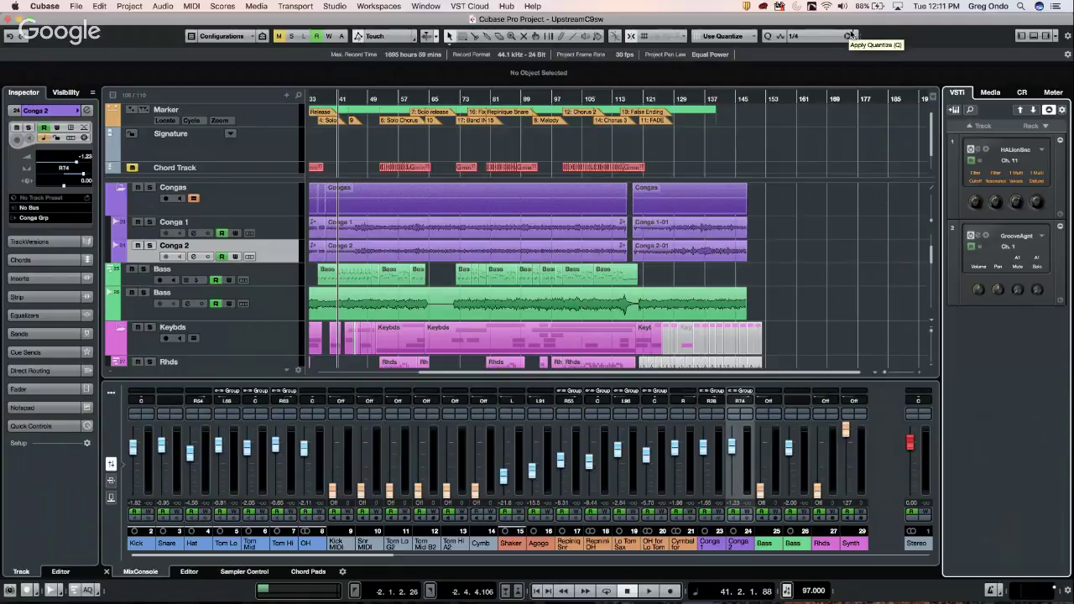
pyautogui.moveTo(323, 99); pyautogui.dragTo(273, 99)
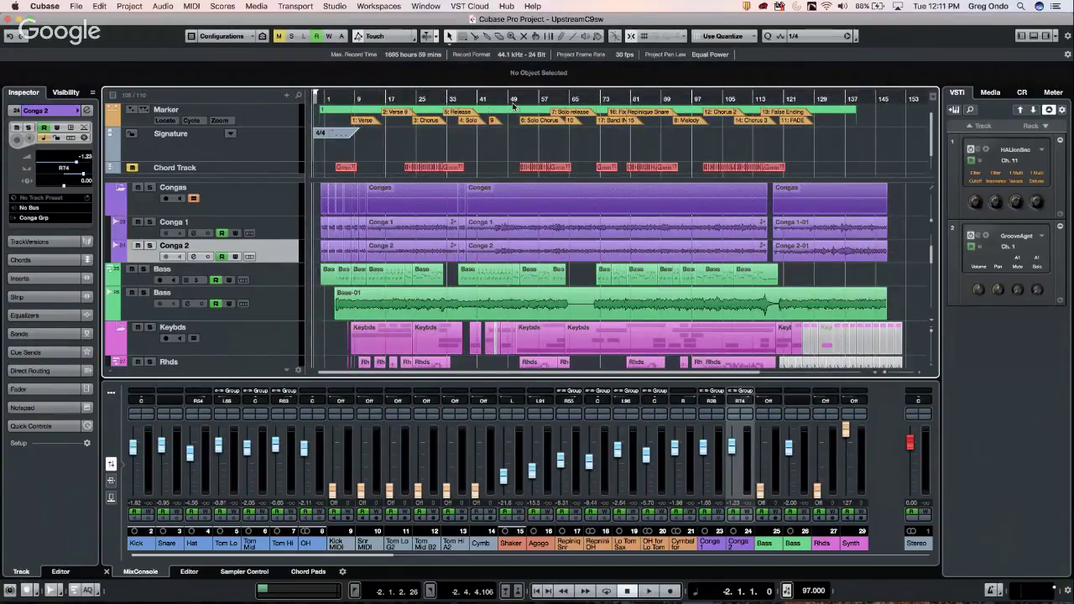
# Step: Recheck the Steinberg UR44 port settings in Studio Setup and close the dialog
pyautogui.click(335, 6)
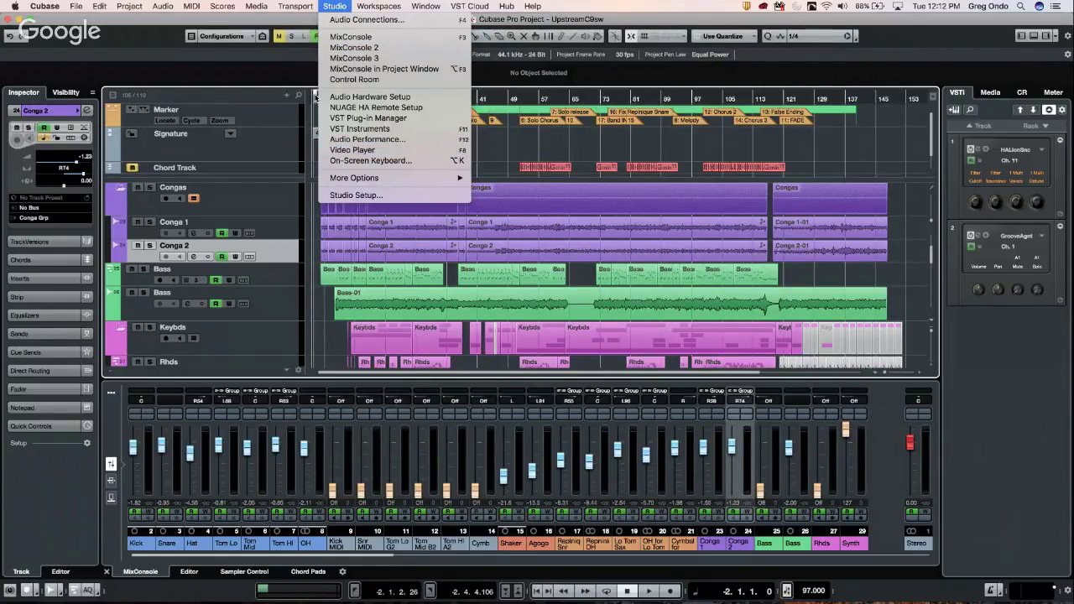
pyautogui.click(355, 196)
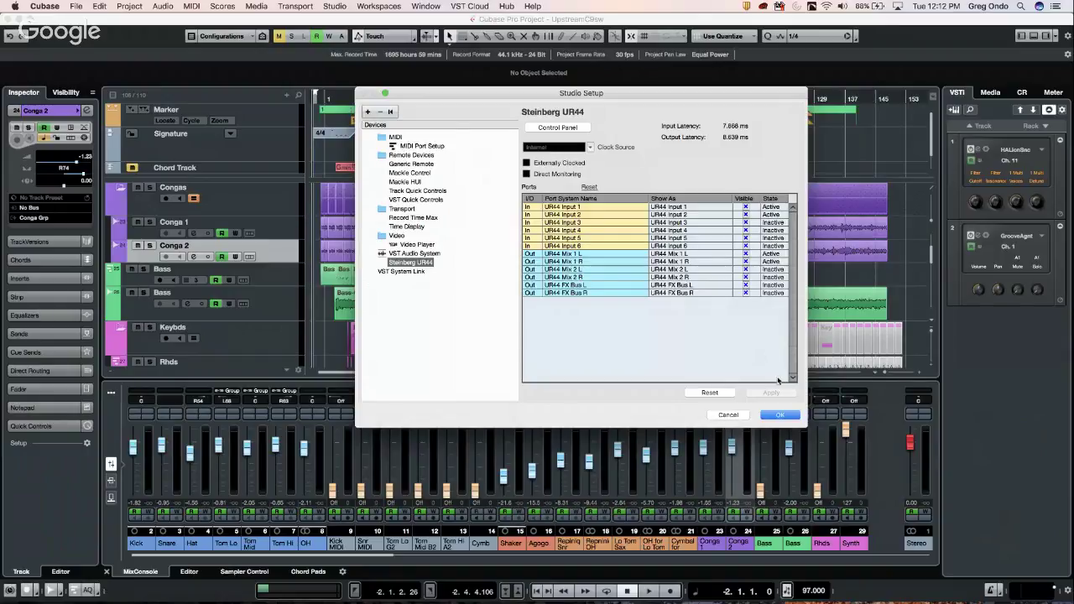
pyautogui.click(779, 414)
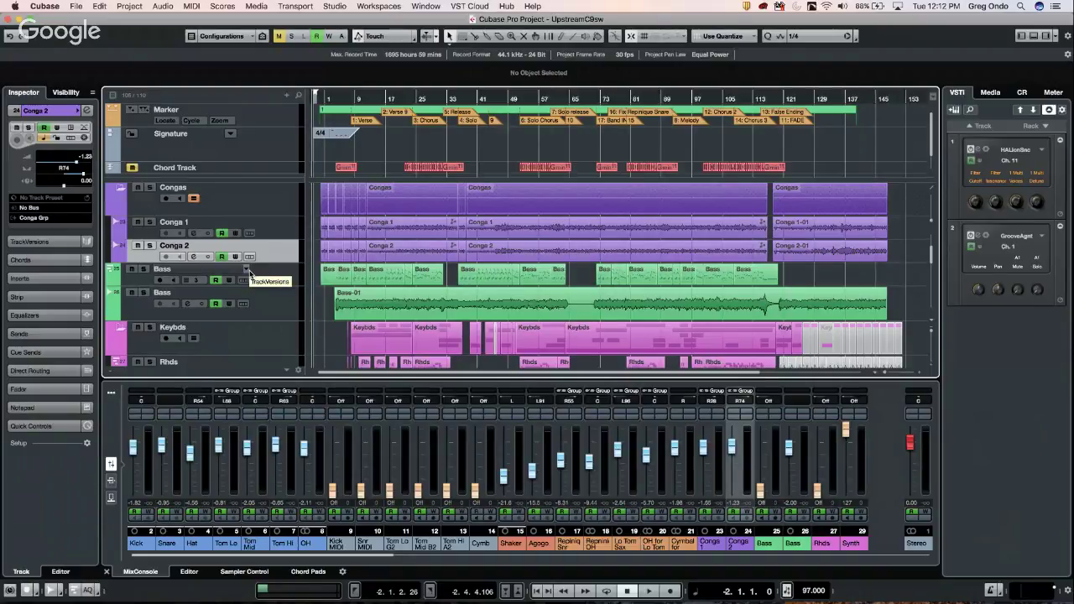
# Step: Extend the track selection from Conga 2 to Conga 1 and zoom in horizontally on the arrangement
pyautogui.hotkey('shift', 'Up')
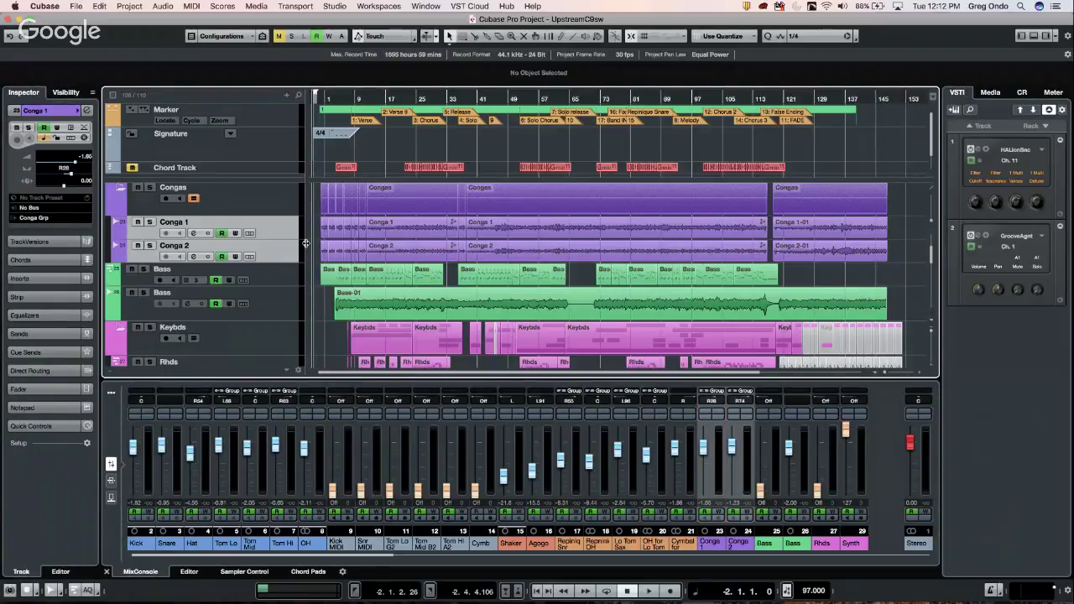
pyautogui.press('h')
pyautogui.press('h')
pyautogui.press('h')
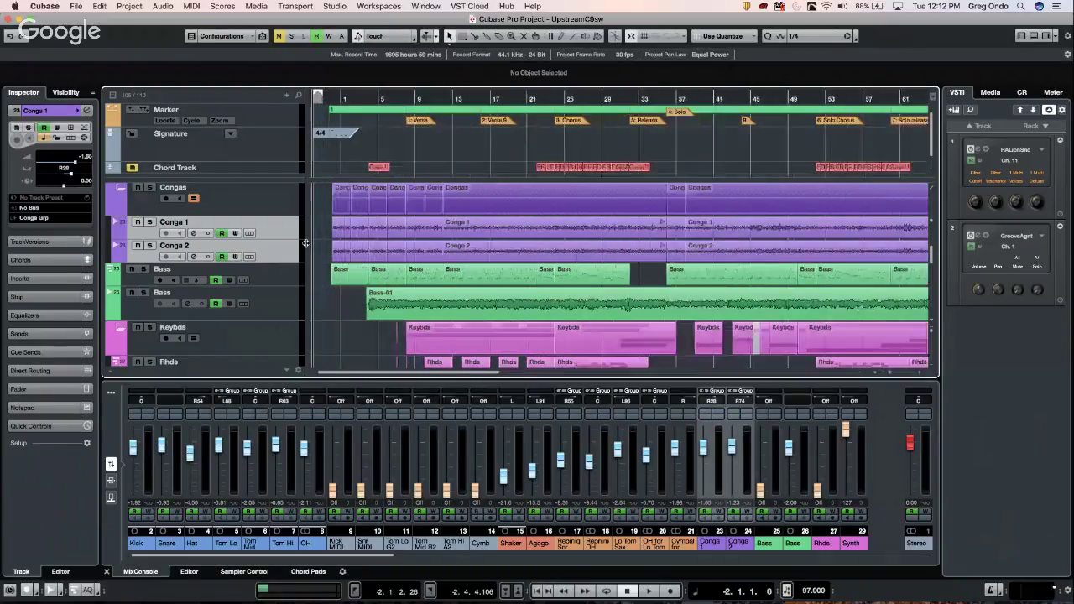
# Step: Zoom in on the lower-zone MixConsole so its channel strips are wider
pyautogui.press('h')
pyautogui.press('h')
pyautogui.press('h')
pyautogui.press('h')
pyautogui.press('h')
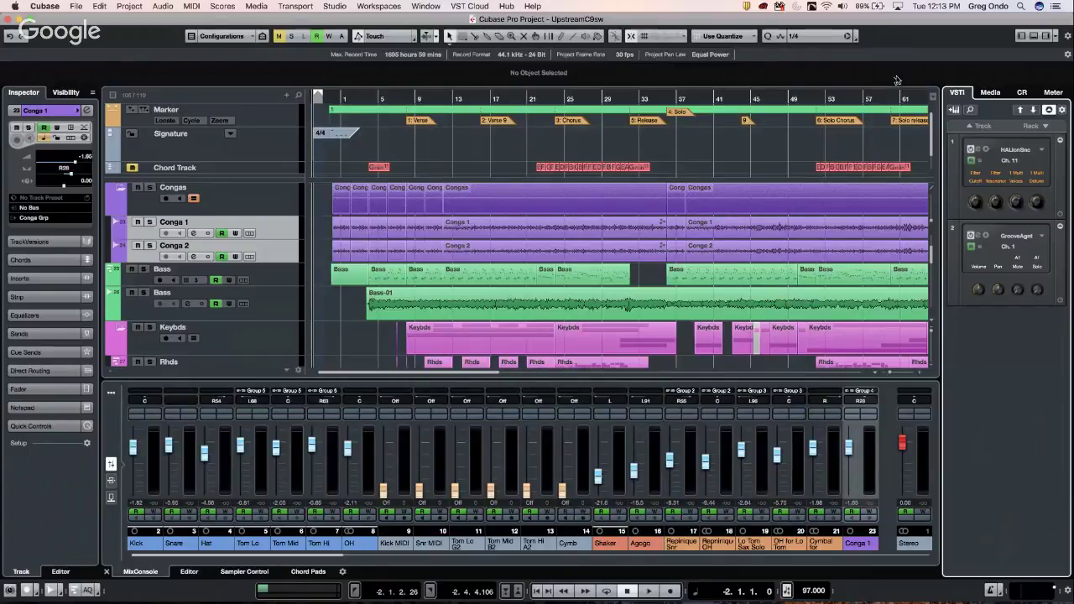
# Step: Add a LoopMash instrument track below Conga 2 from the media instruments and close its plug-in window
pyautogui.click(992, 92)
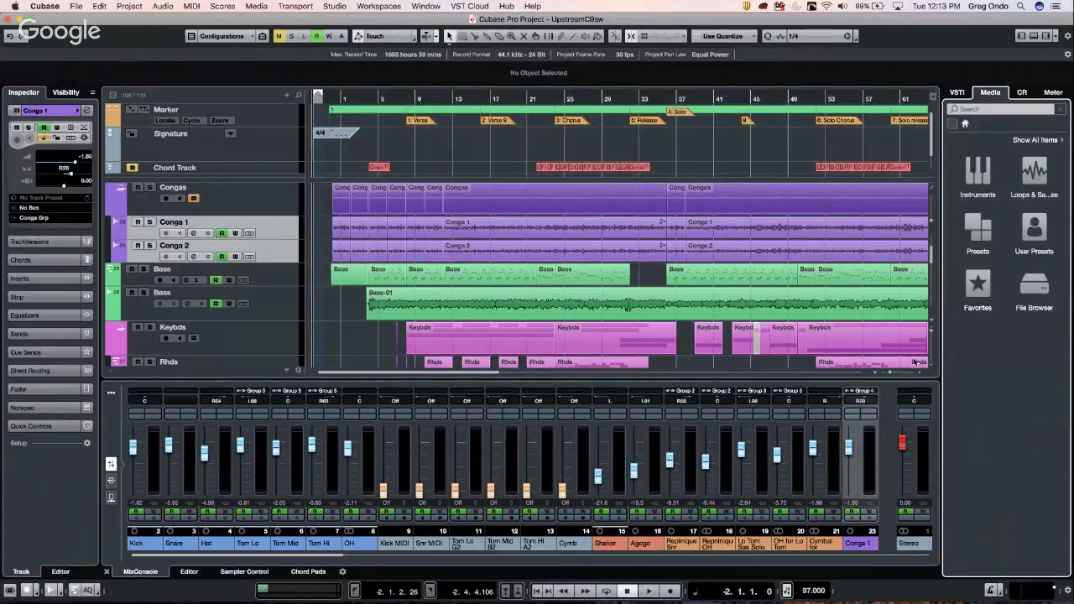
pyautogui.click(979, 173)
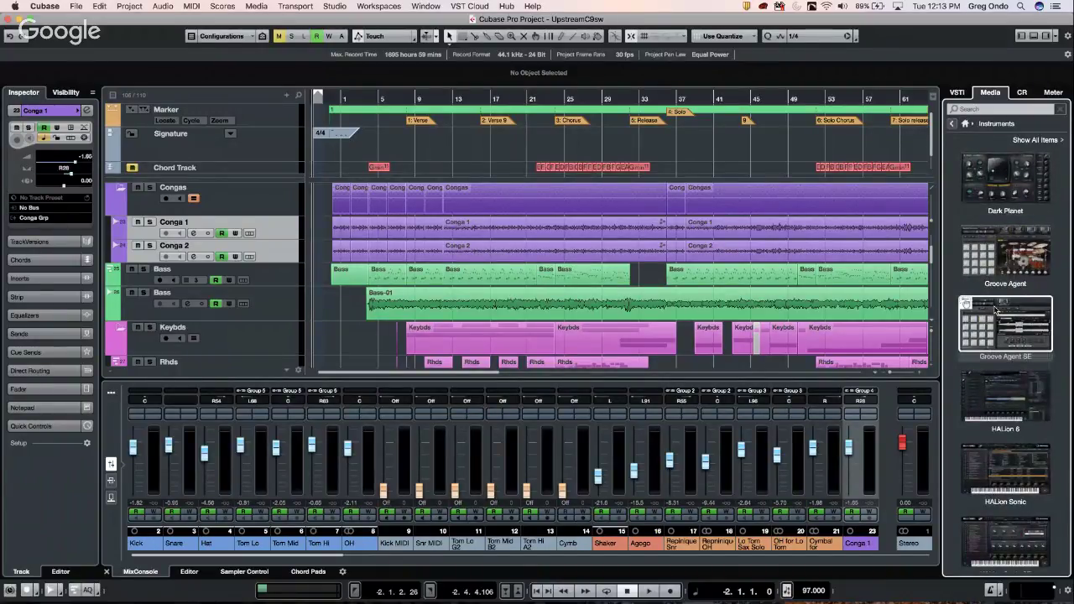
pyautogui.scroll(-3, 999, 336)
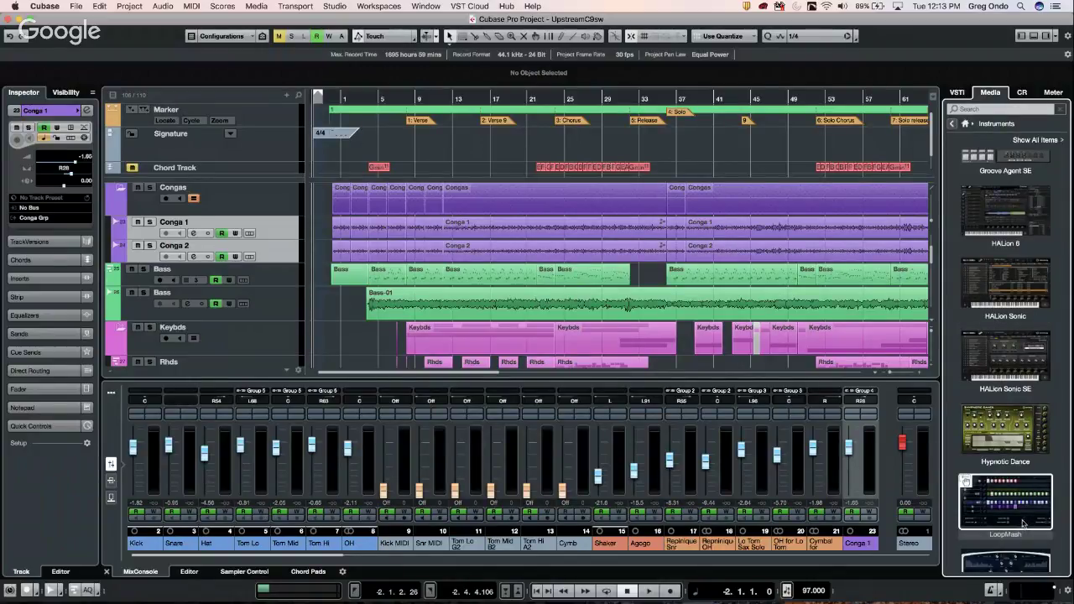
pyautogui.moveTo(1024, 524); pyautogui.dragTo(295, 292)
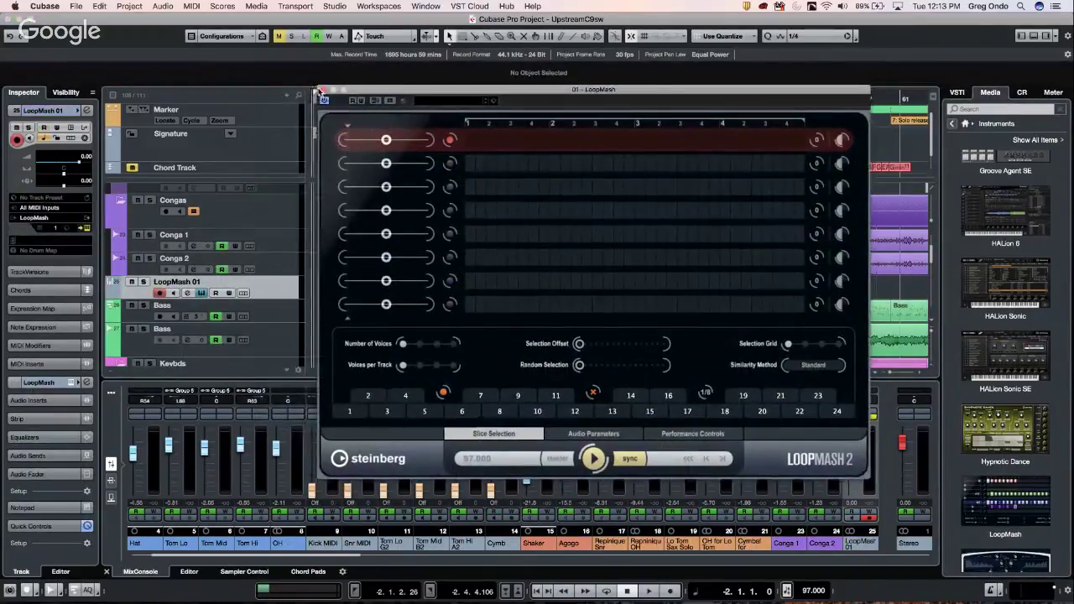
pyautogui.click(323, 89)
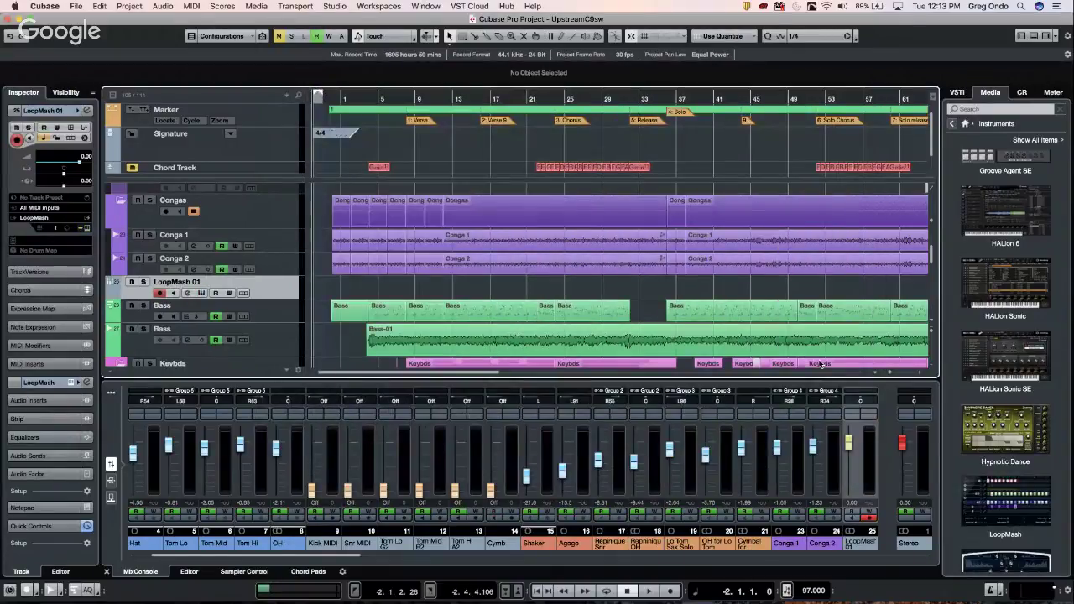
# Step: Return to the Media home page and open the File Browser
pyautogui.click(966, 123)
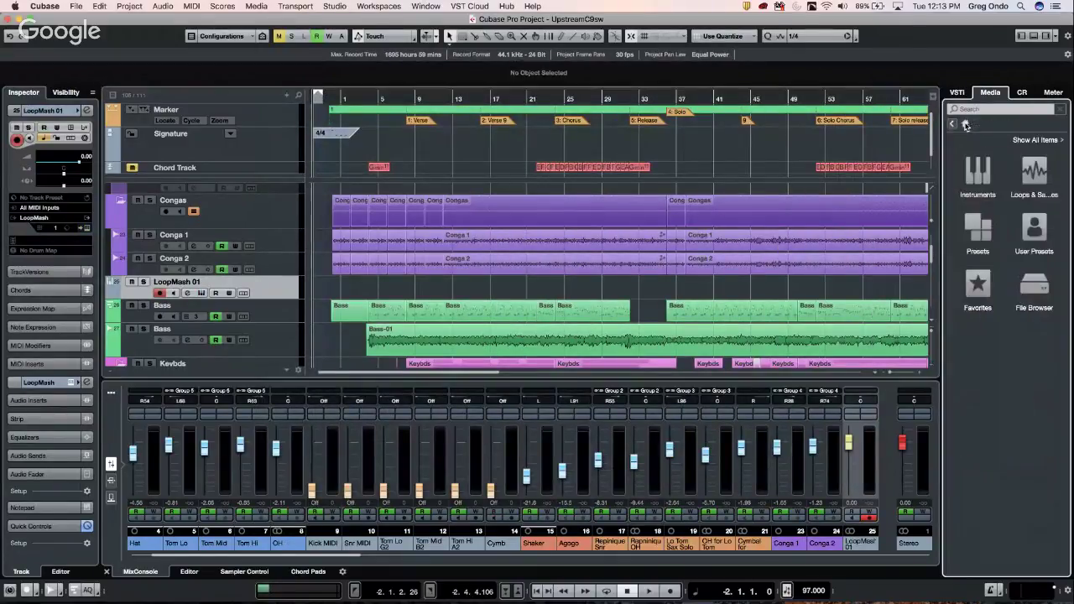
pyautogui.click(1035, 288)
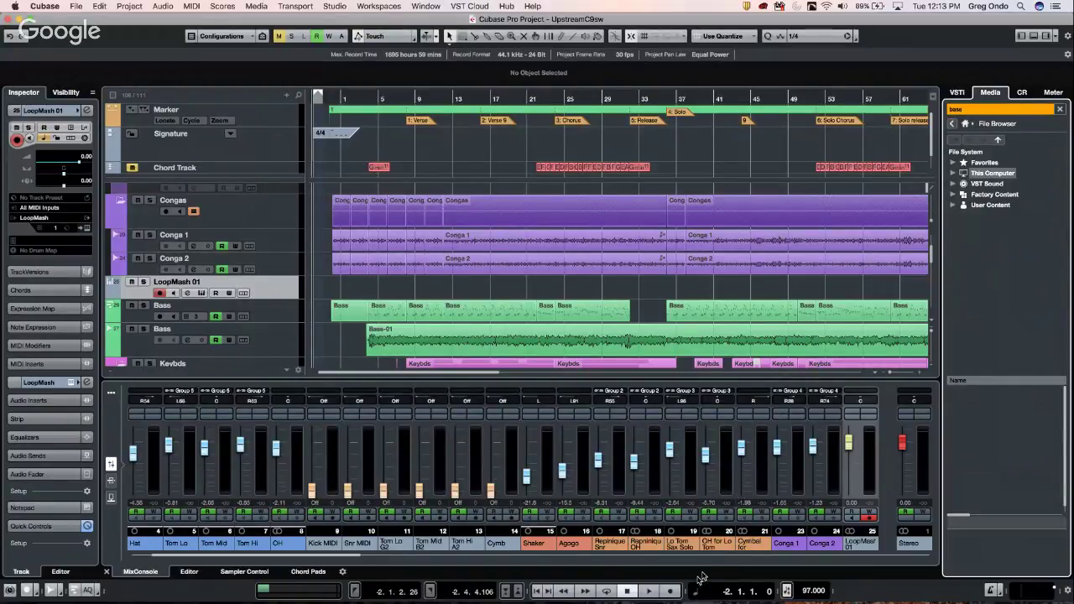
pyautogui.press('super+Tab')
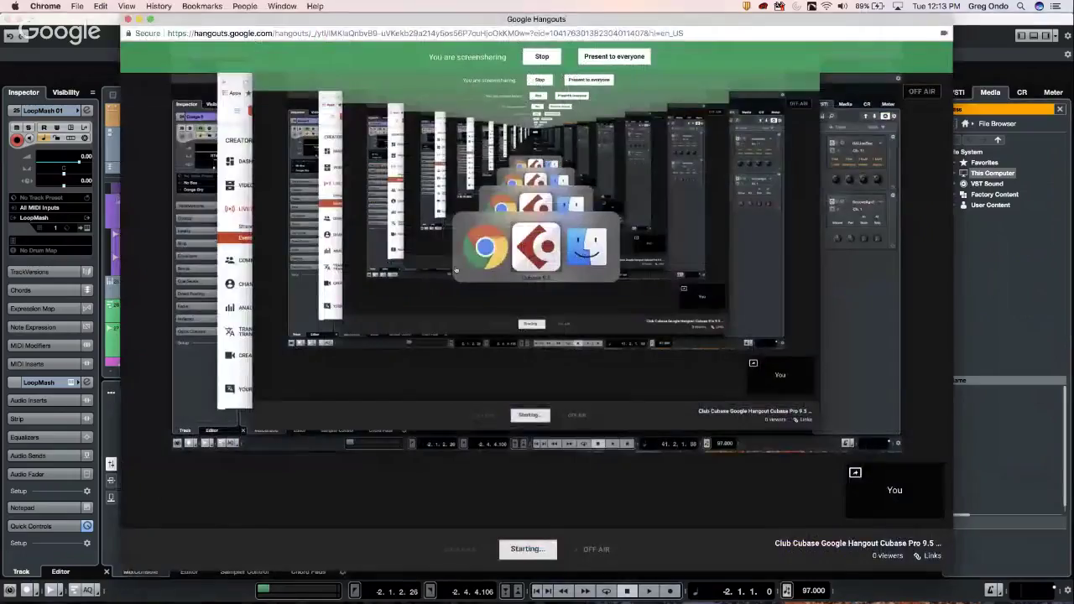
pyautogui.press('super+Tab')
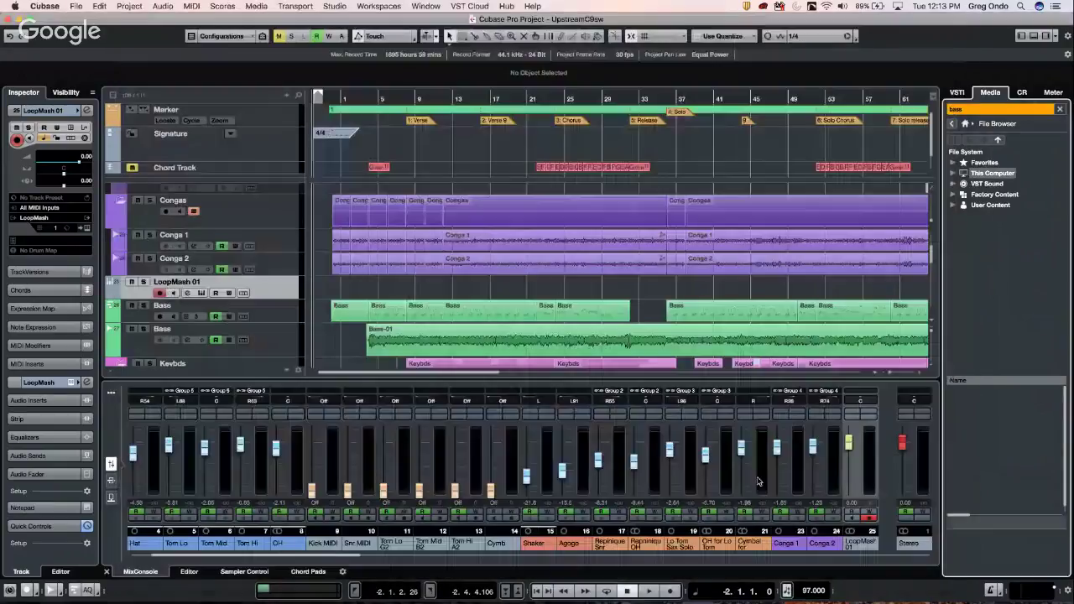
# Step: Expand This Computer, Macintosh HD and its Library folder, and look through the subfolders
pyautogui.click(955, 176)
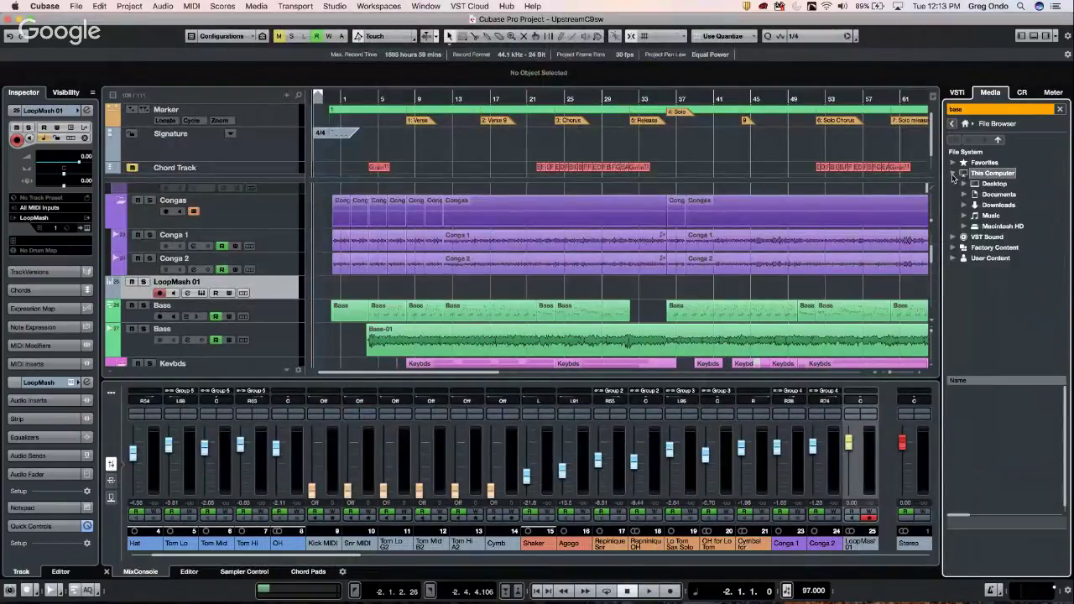
pyautogui.click(965, 226)
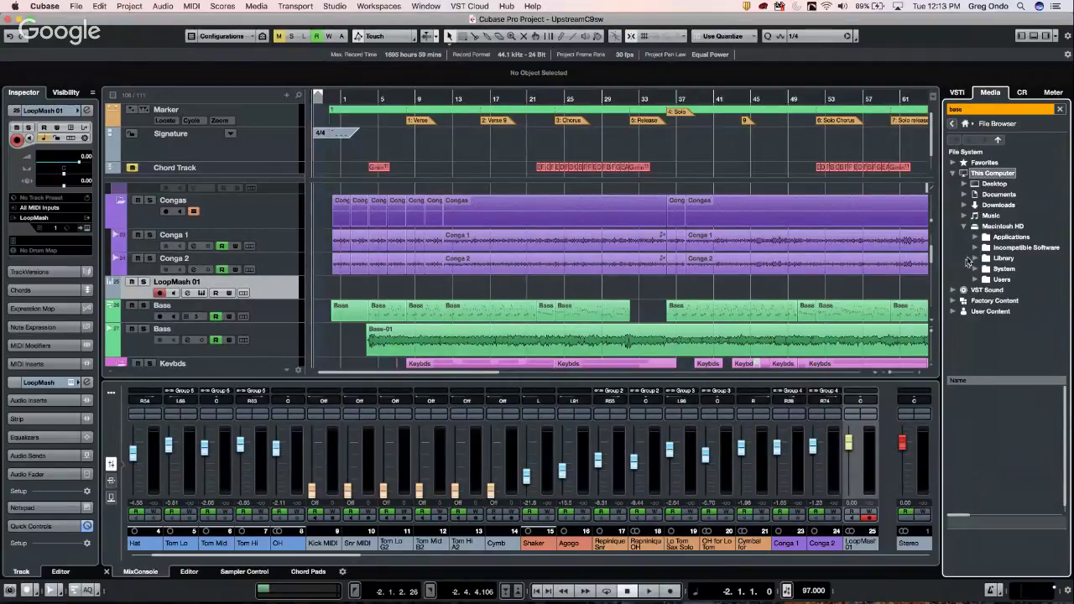
pyautogui.click(976, 259)
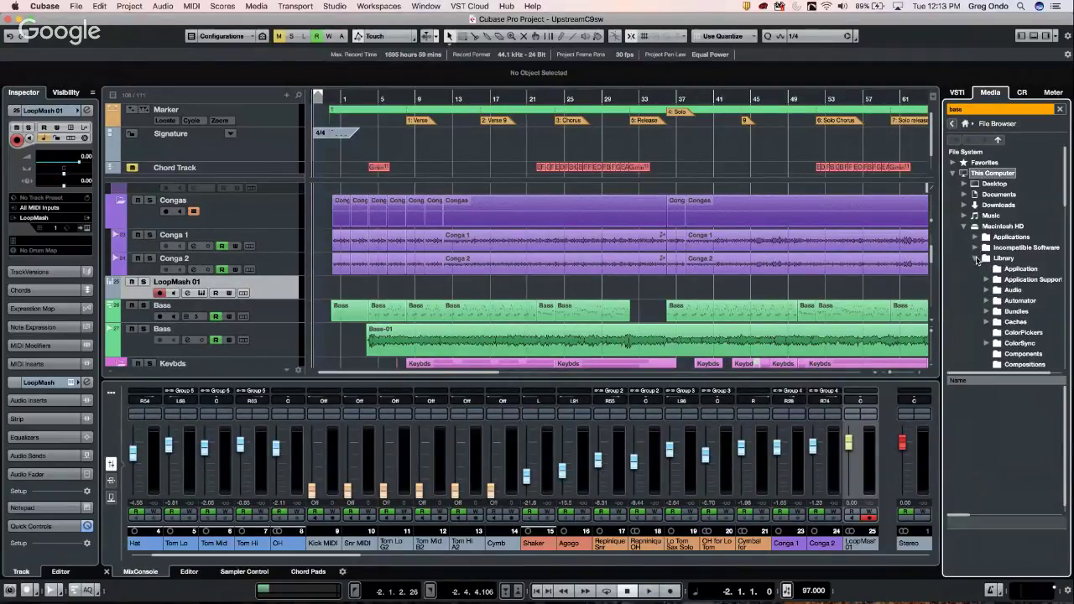
pyautogui.scroll(-5, 1010, 267)
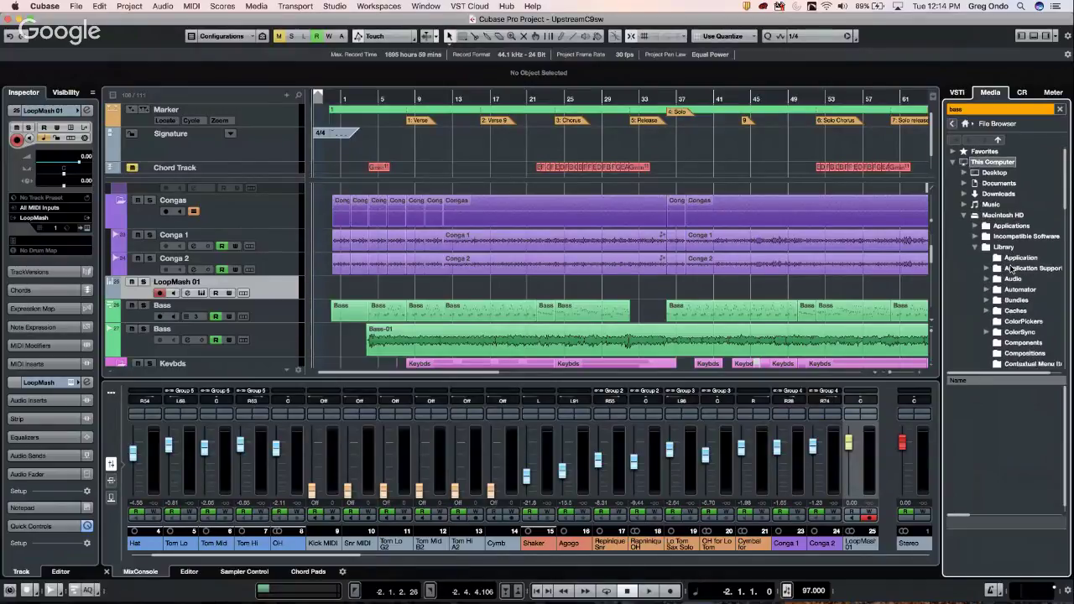
pyautogui.scroll(-8, 1012, 270)
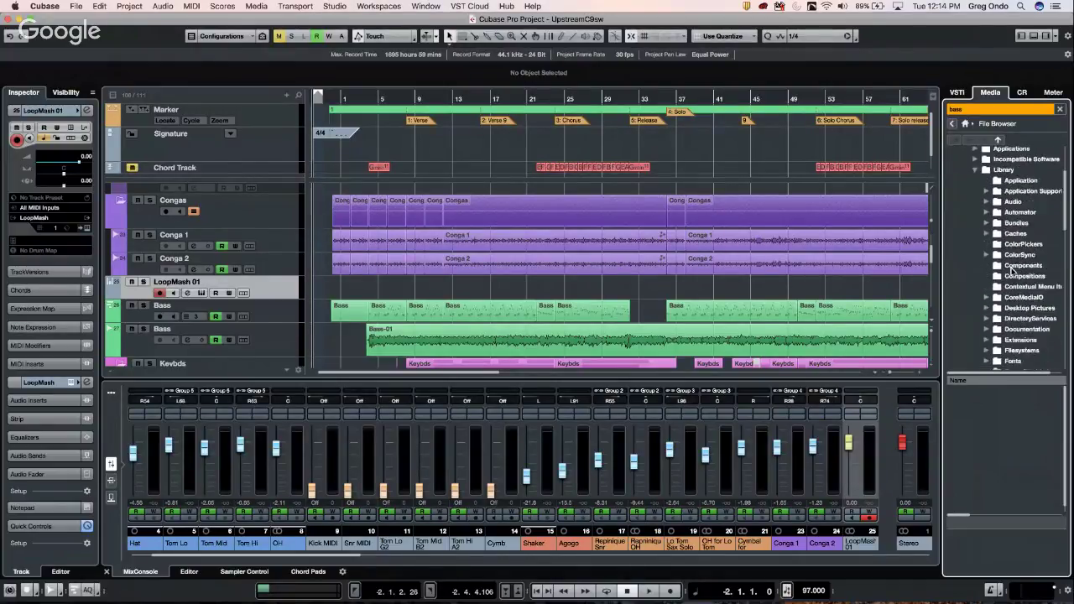
pyautogui.scroll(-3, 1013, 269)
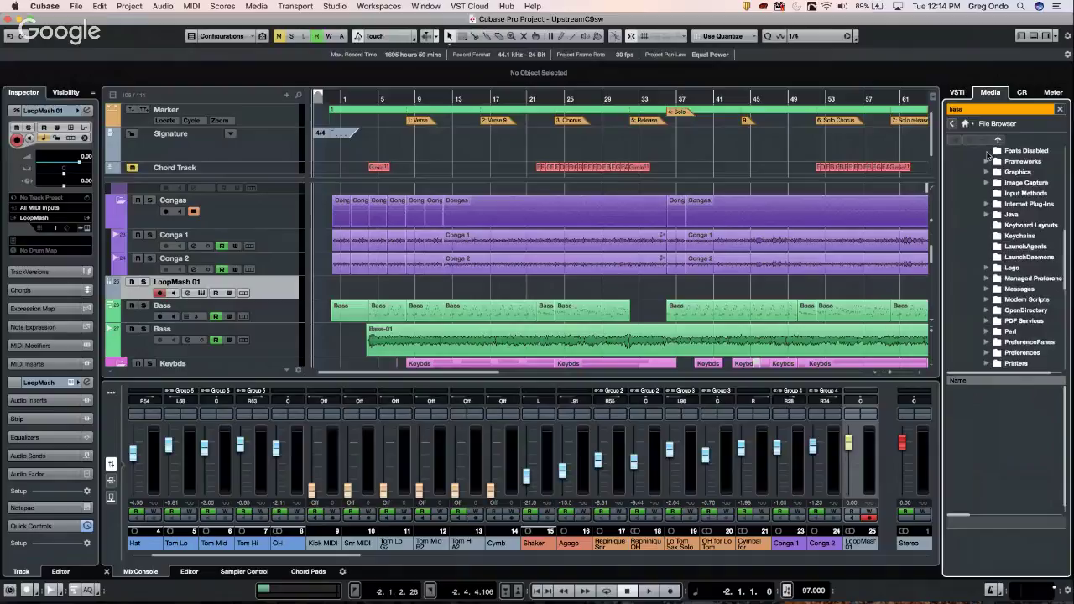
# Step: Clear the File Browser's search text and browse through Documents, Cubase Project and Be Someone to the Audio folder
pyautogui.click(969, 108)
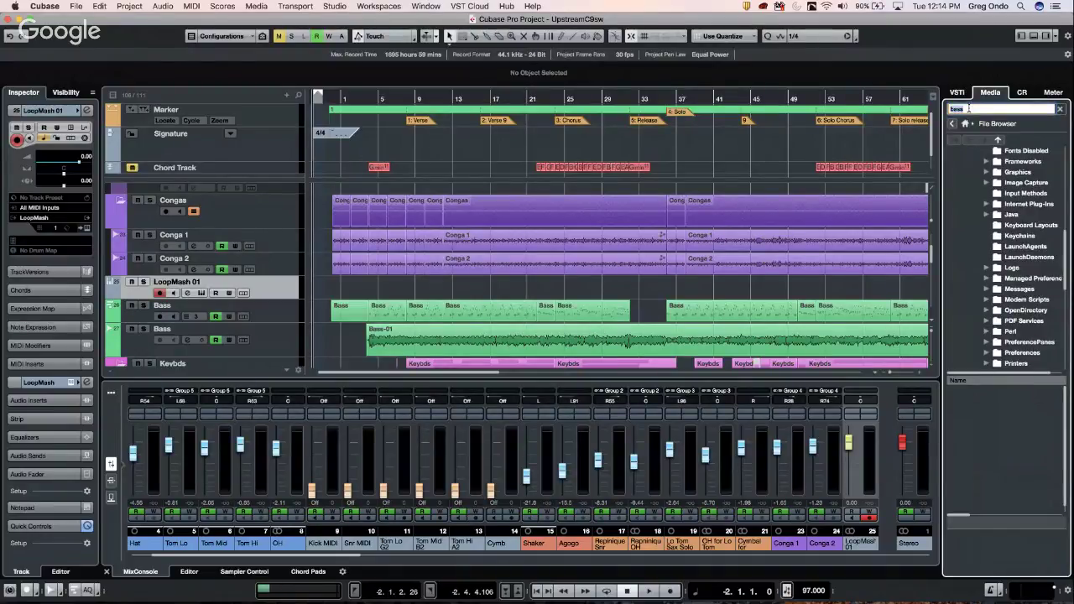
pyautogui.press('BackSpace')
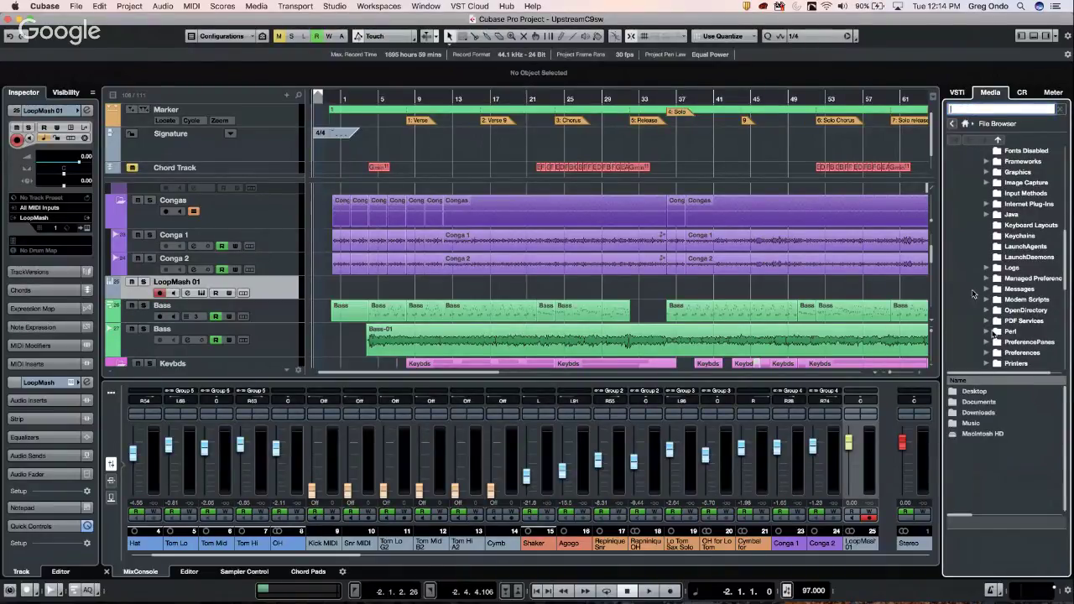
pyautogui.click(972, 424)
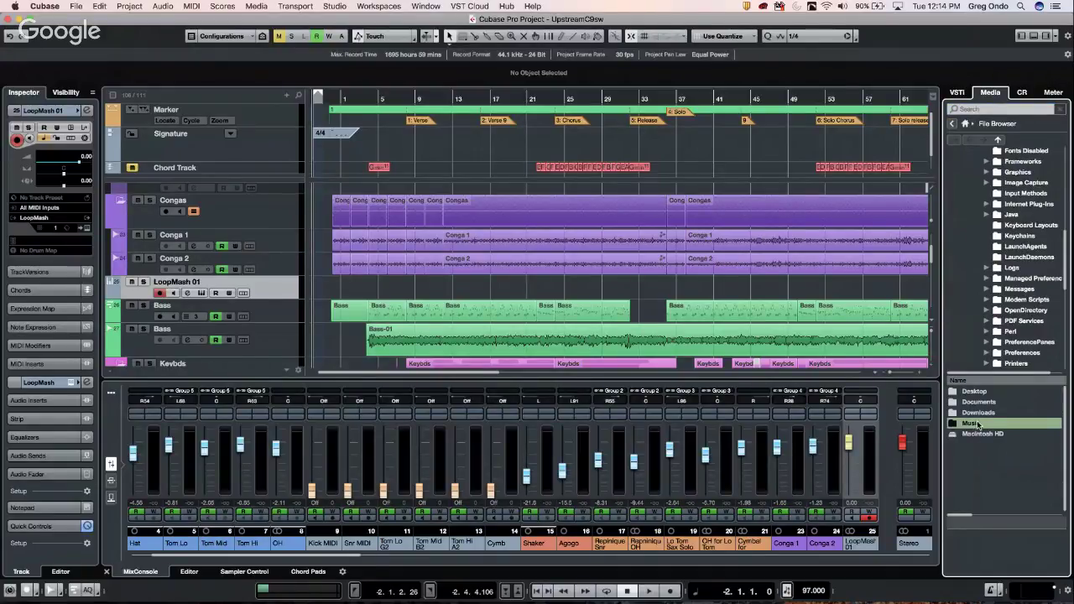
pyautogui.click(982, 403)
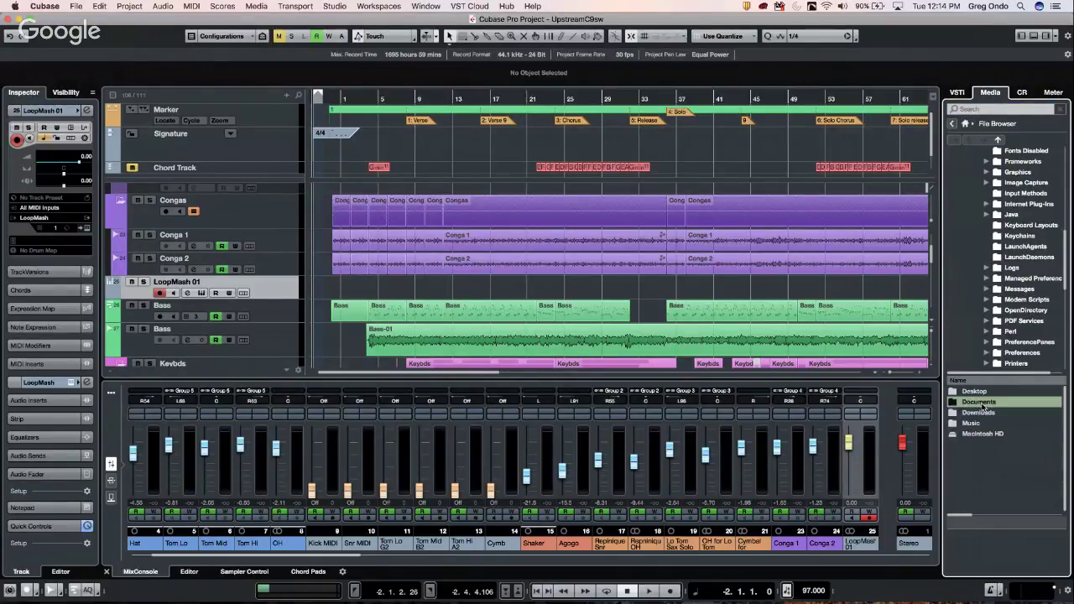
pyautogui.doubleClick(984, 404)
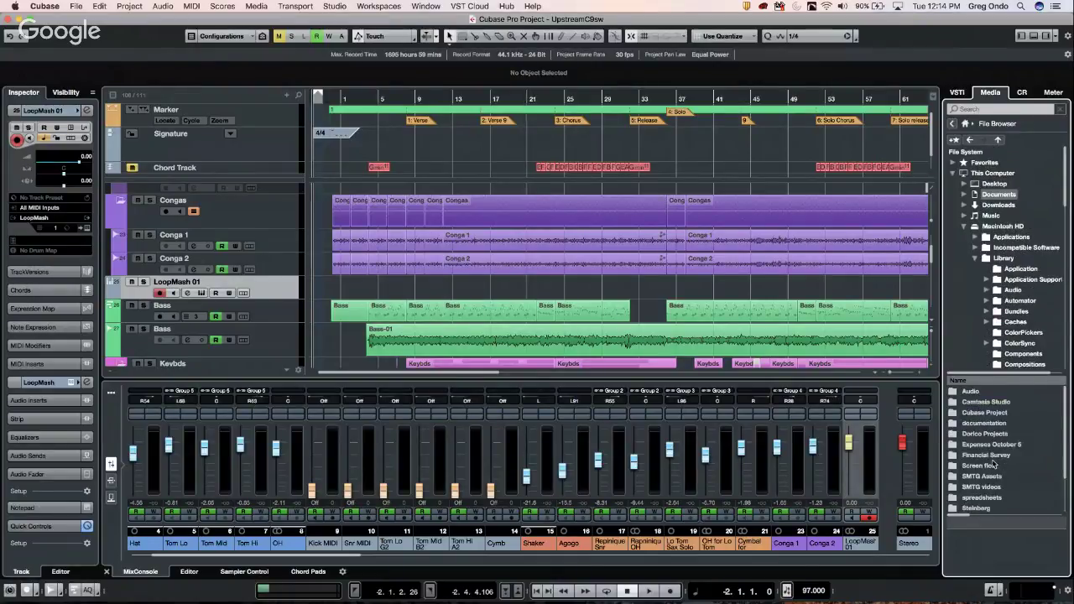
pyautogui.doubleClick(969, 413)
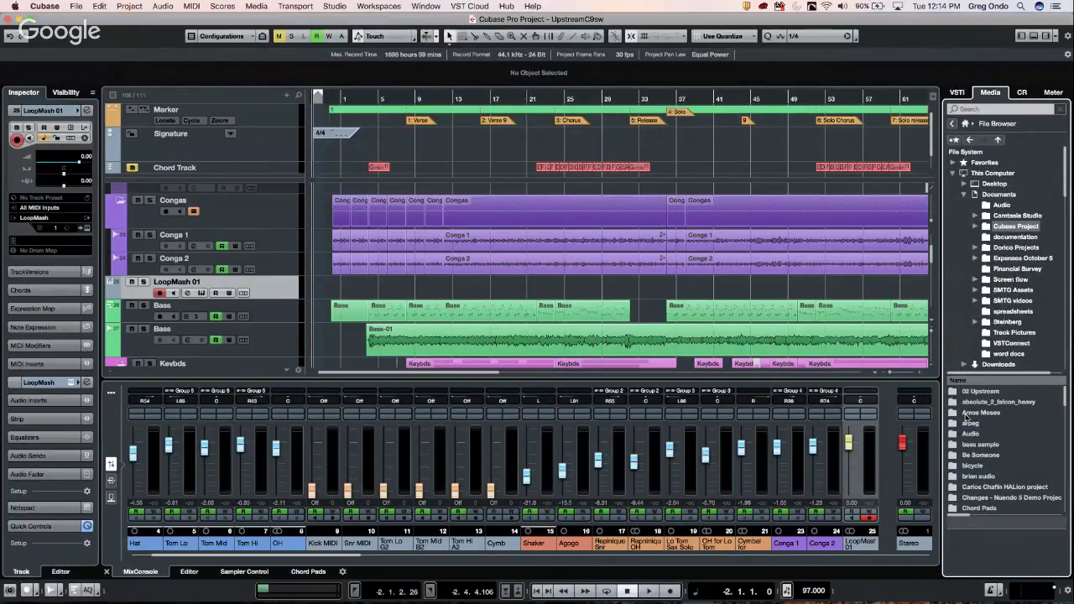
pyautogui.doubleClick(972, 457)
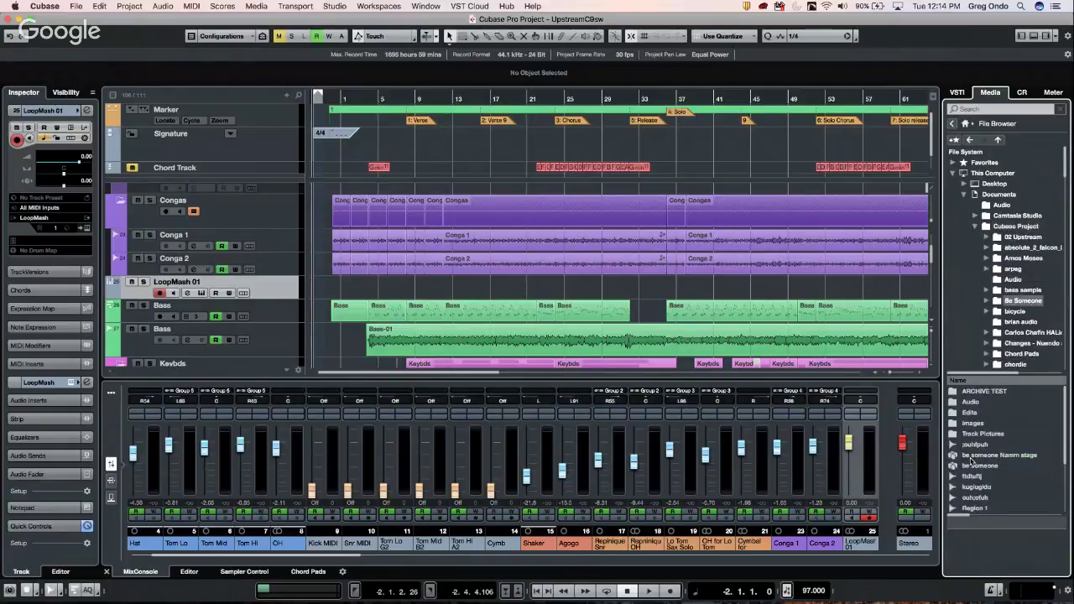
pyautogui.click(977, 403)
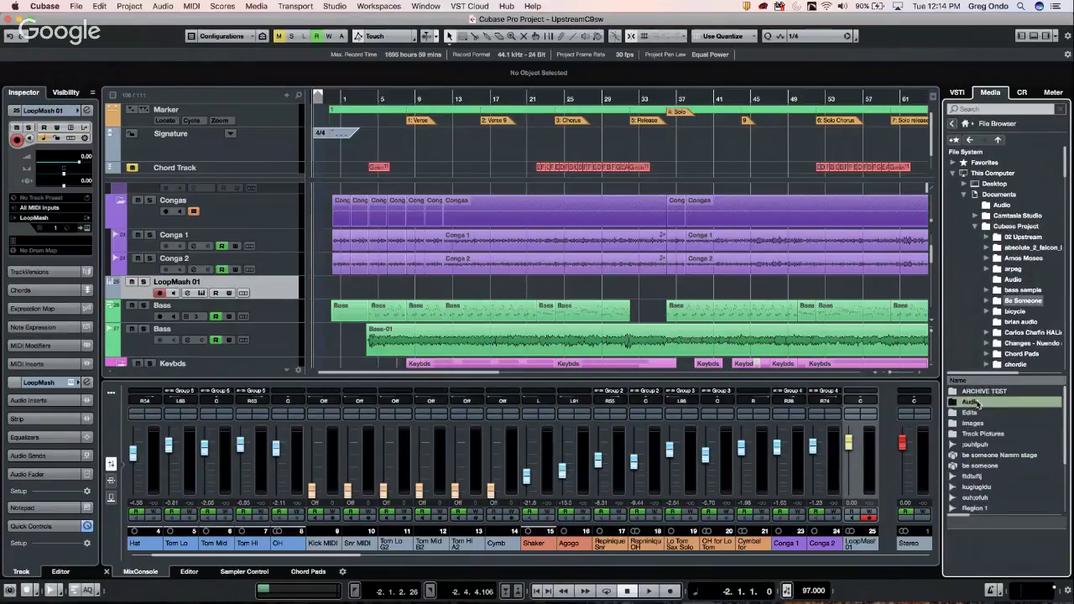
pyautogui.doubleClick(977, 404)
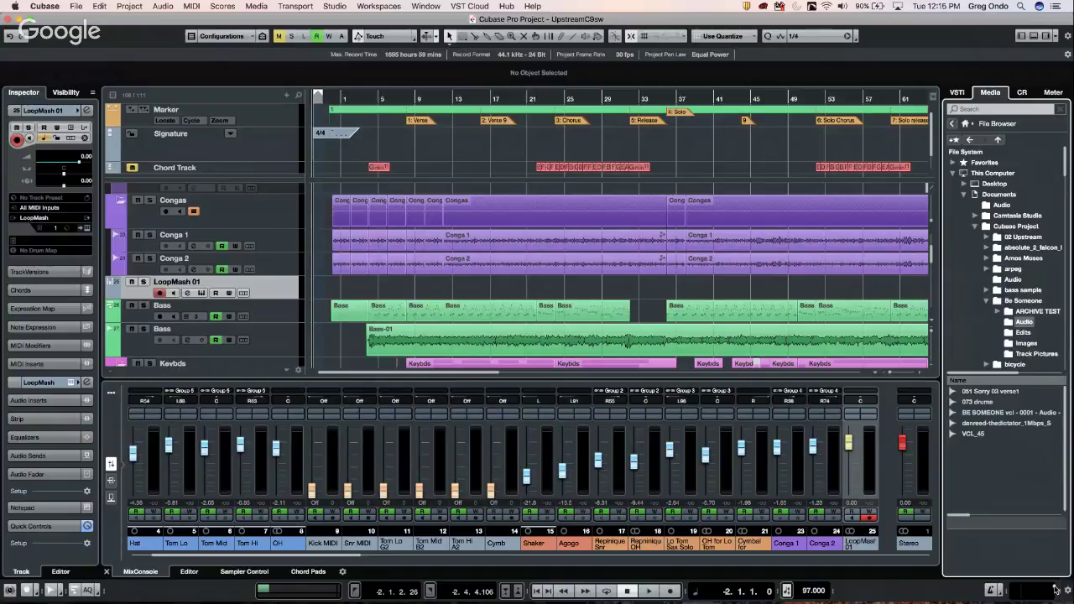
# Step: Show the Control Room and expand its Downmix Presets and Monitors sections
pyautogui.click(1023, 93)
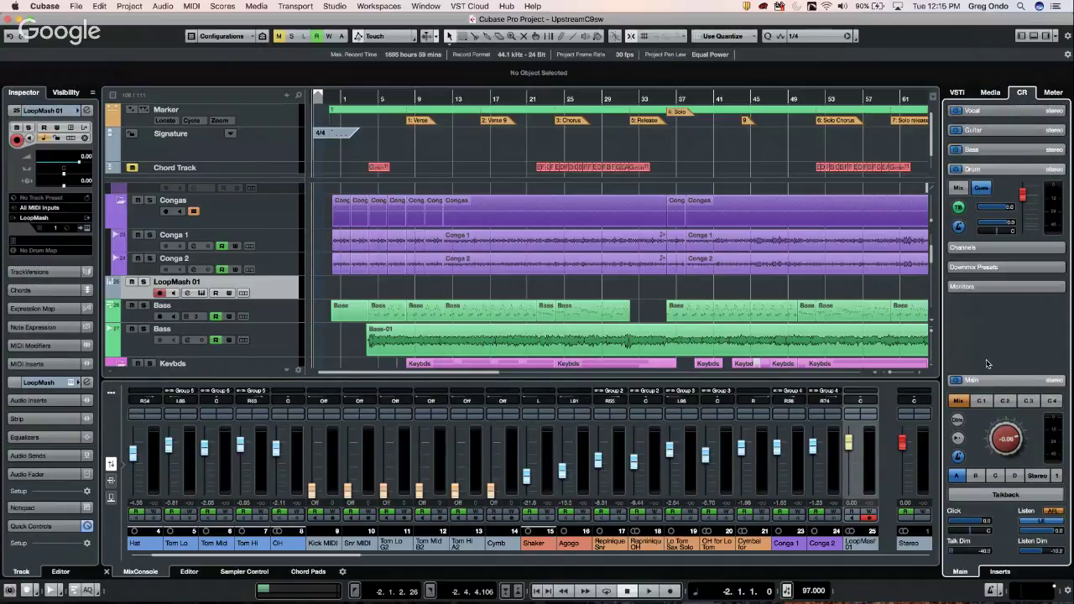
pyautogui.click(997, 267)
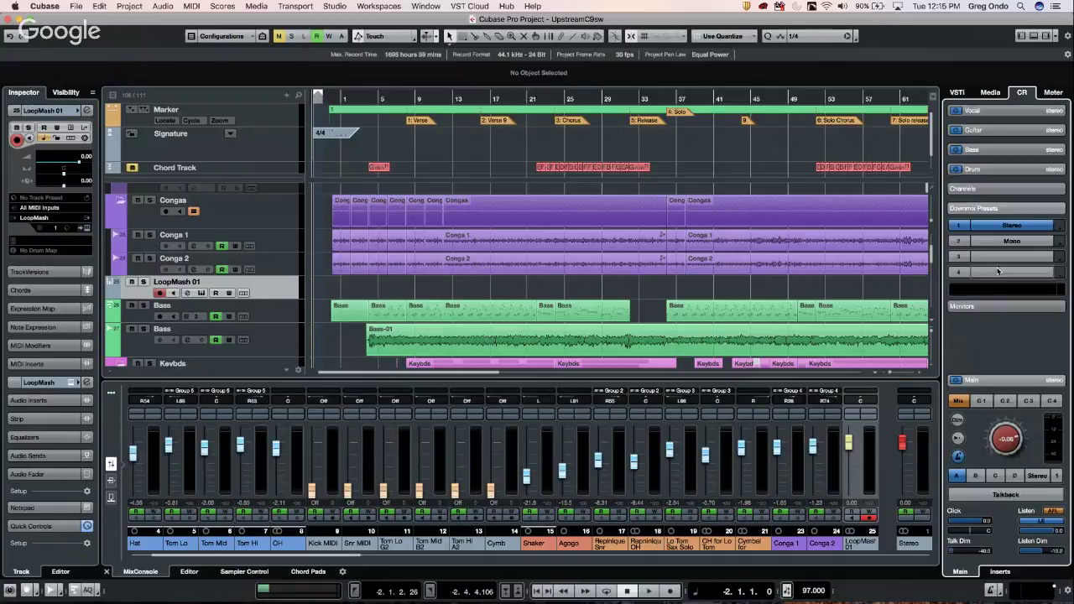
pyautogui.click(1001, 384)
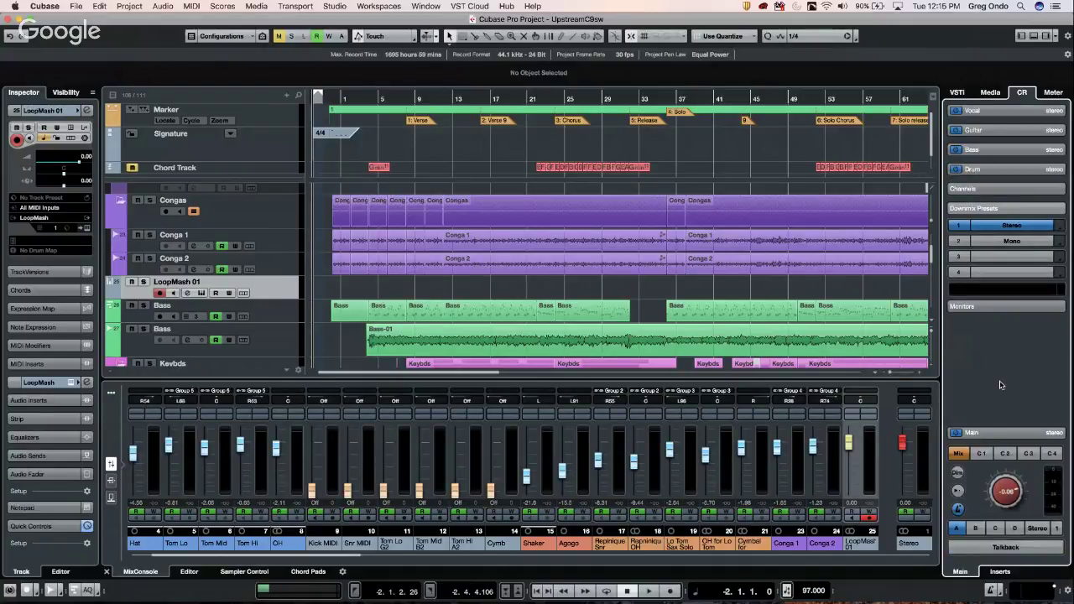
pyautogui.click(999, 307)
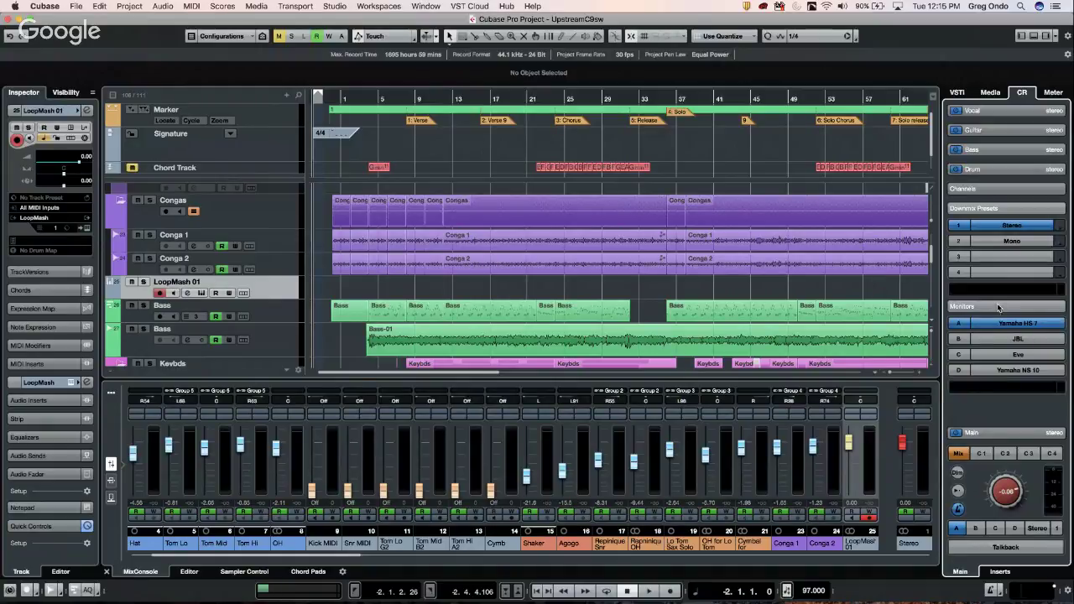
# Step: Switch the monitor set to JBL, to Eve and back to Yamaha HS 7
pyautogui.click(1026, 342)
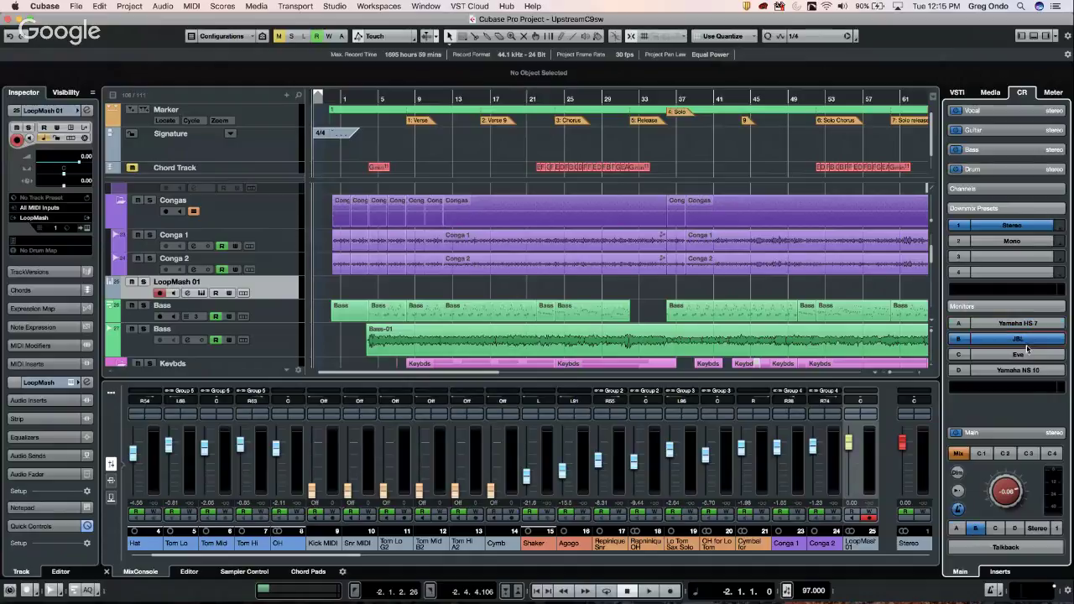
pyautogui.click(1026, 355)
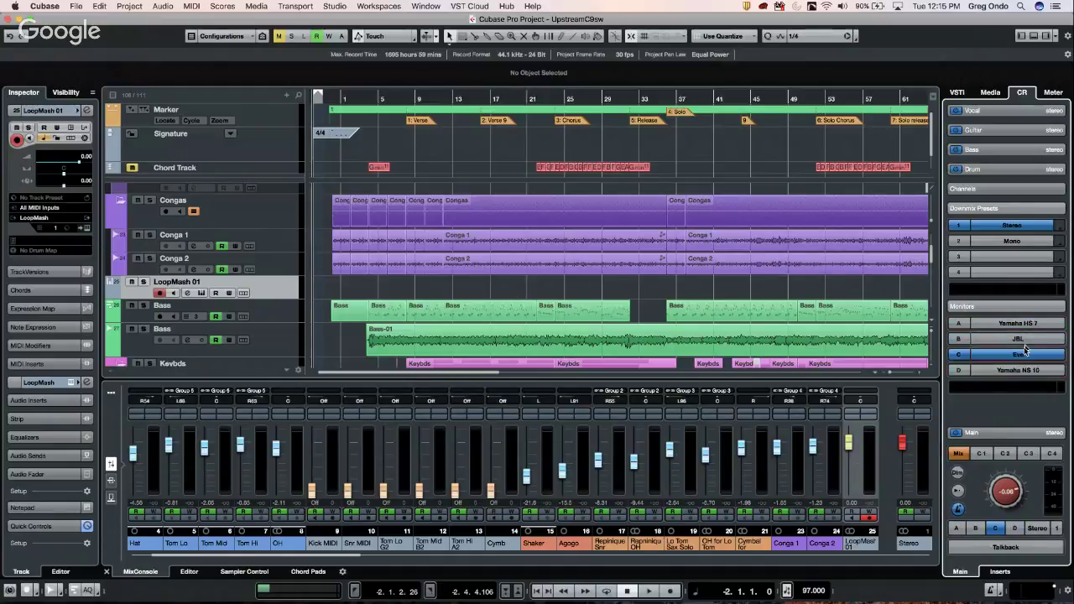
pyautogui.click(1026, 324)
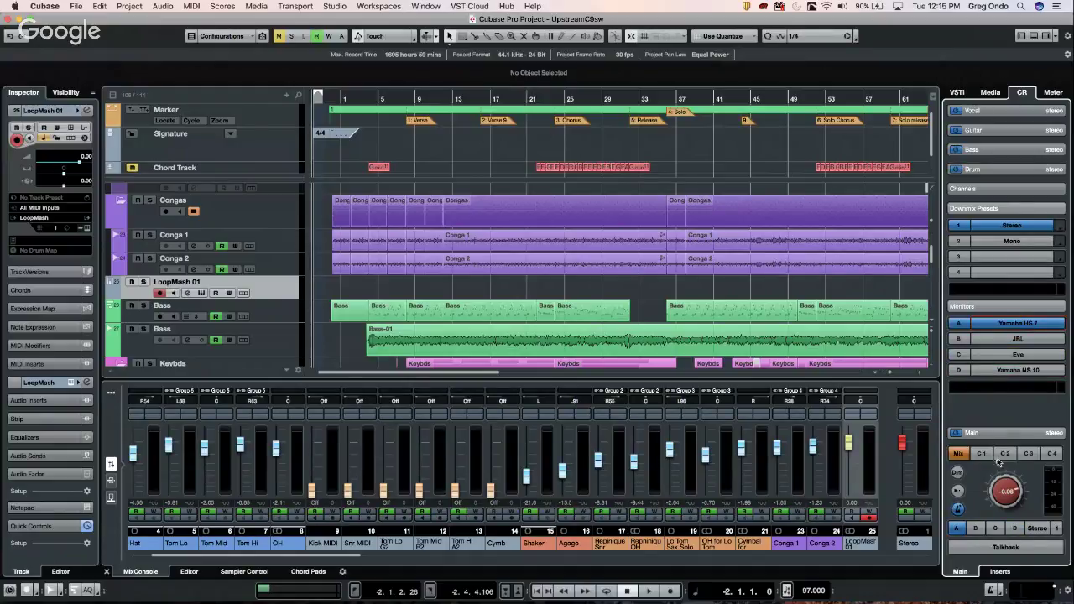
# Step: Lower the Control Room main level to about -18.3 dB and briefly play the project
pyautogui.moveTo(999, 494)
pyautogui.mouseDown()
pyautogui.moveTo(996, 508)
pyautogui.moveTo(1005, 497)
pyautogui.mouseUp()
pyautogui.press('space')
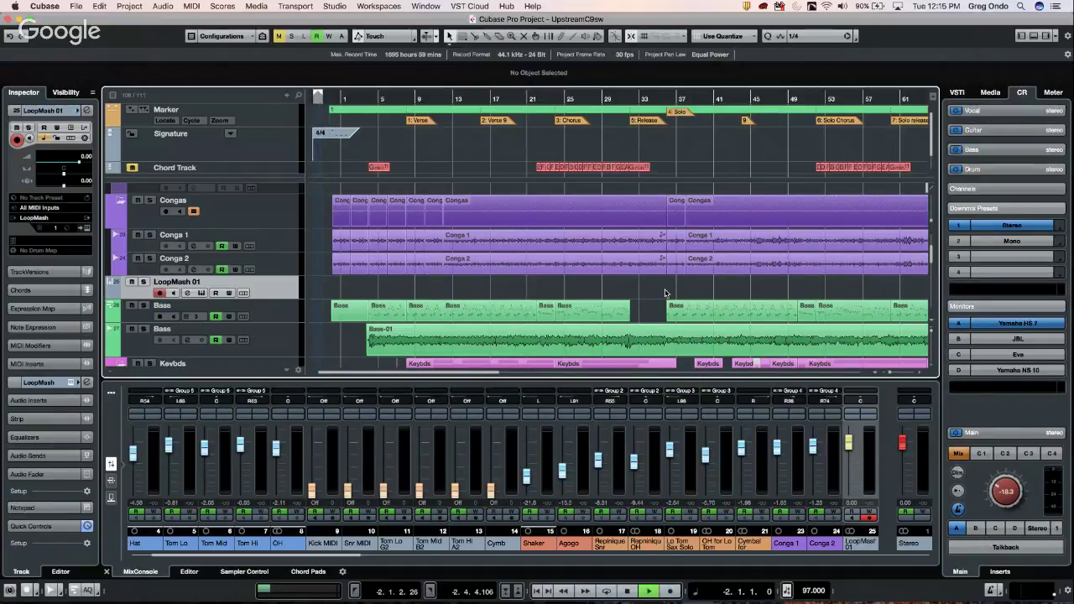
pyautogui.press('space')
# Step: Play the project from bar 7 while raising the Control Room main level to about -11.7 dB, and stop playback
pyautogui.hotkey('shift', 'n')
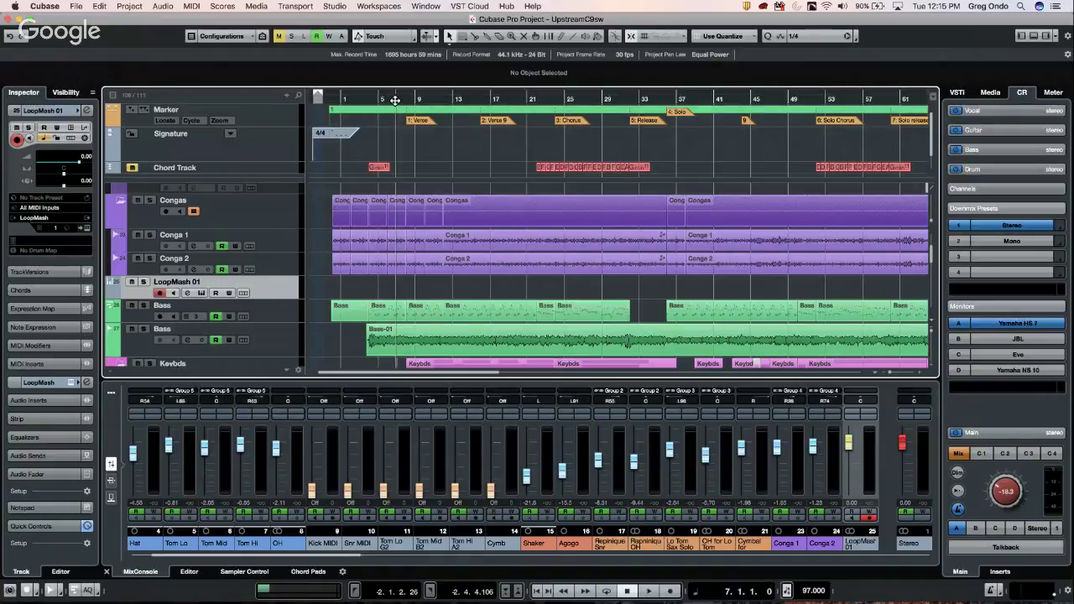
pyautogui.press('space')
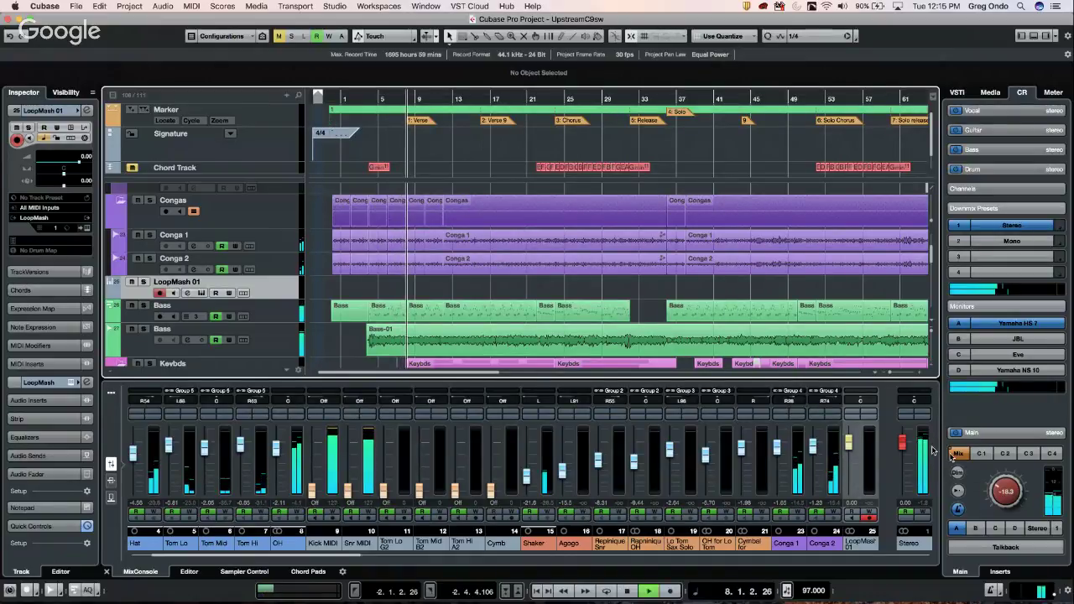
pyautogui.moveTo(1001, 482); pyautogui.dragTo(991, 465)
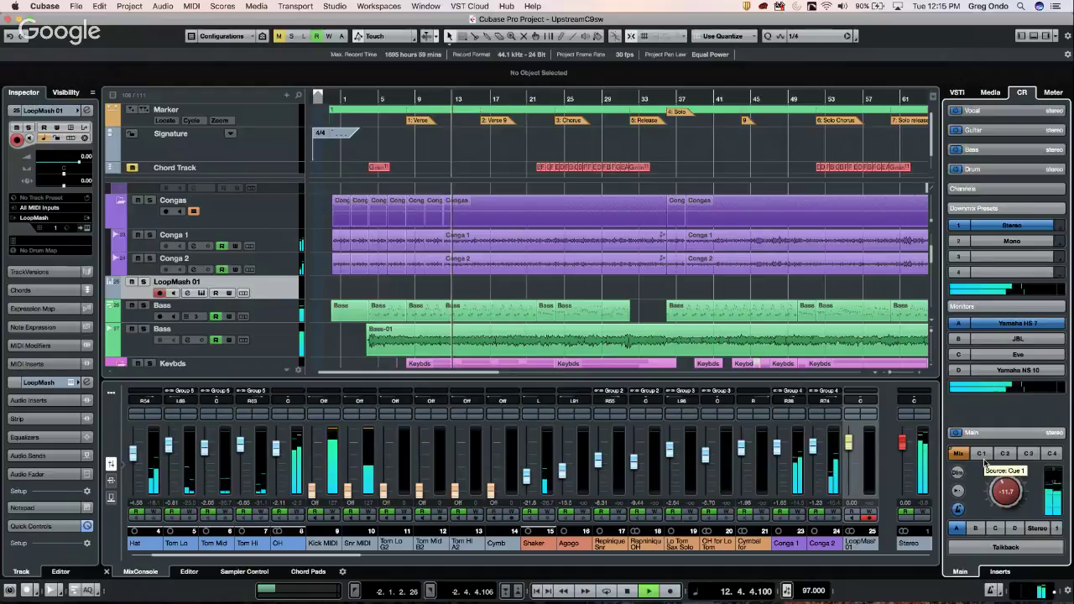
pyautogui.press('space')
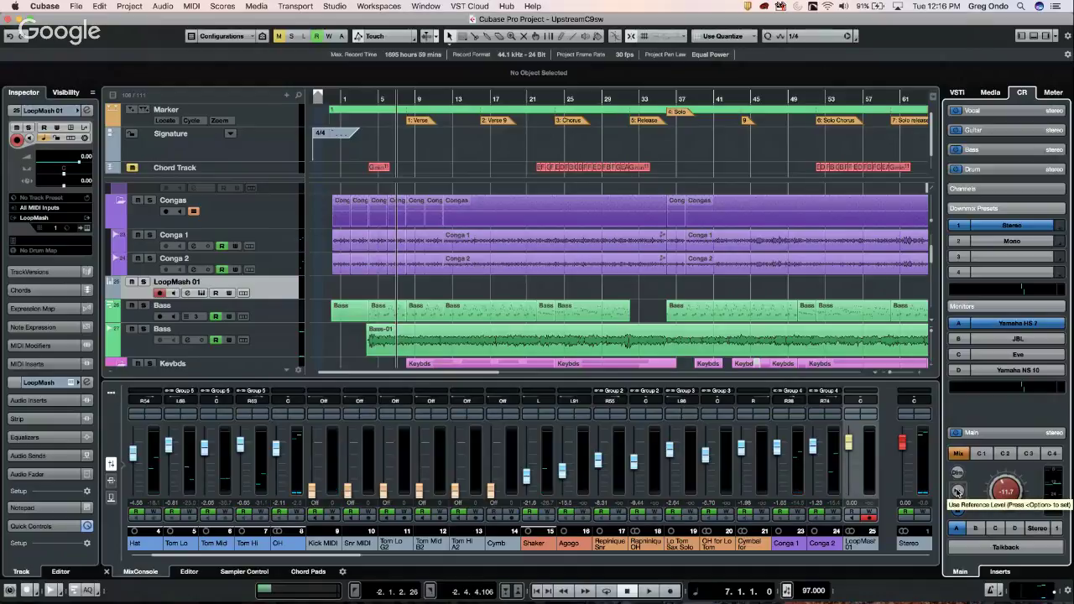
# Step: Lower the Control Room level to about -22.1 dB, play from bar 7, recall the reference level and stop playback
pyautogui.click(958, 492)
pyautogui.moveTo(998, 488); pyautogui.dragTo(989, 500)
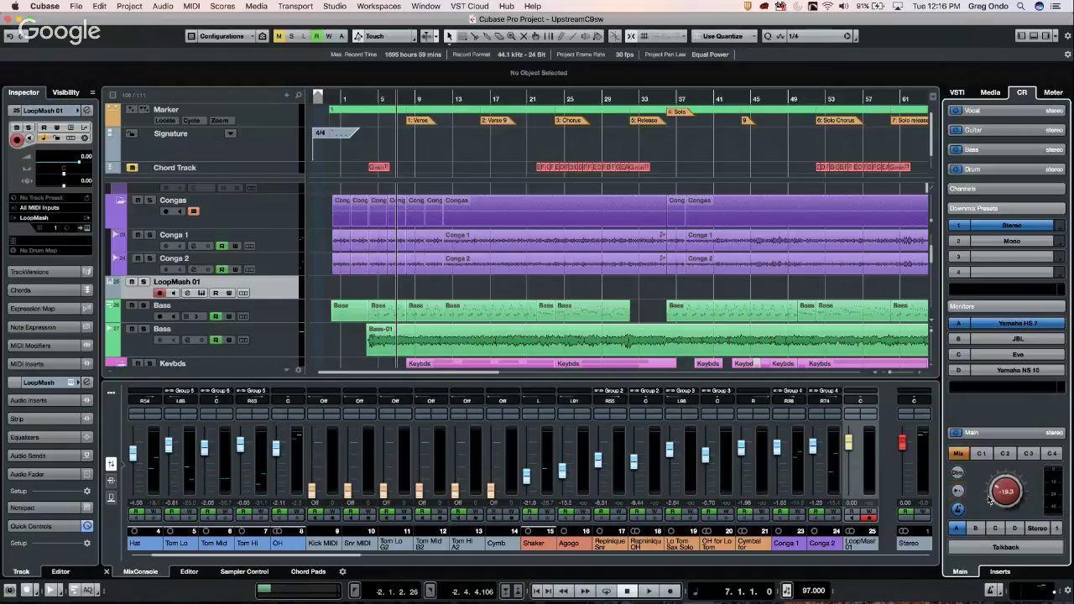
pyautogui.press('space')
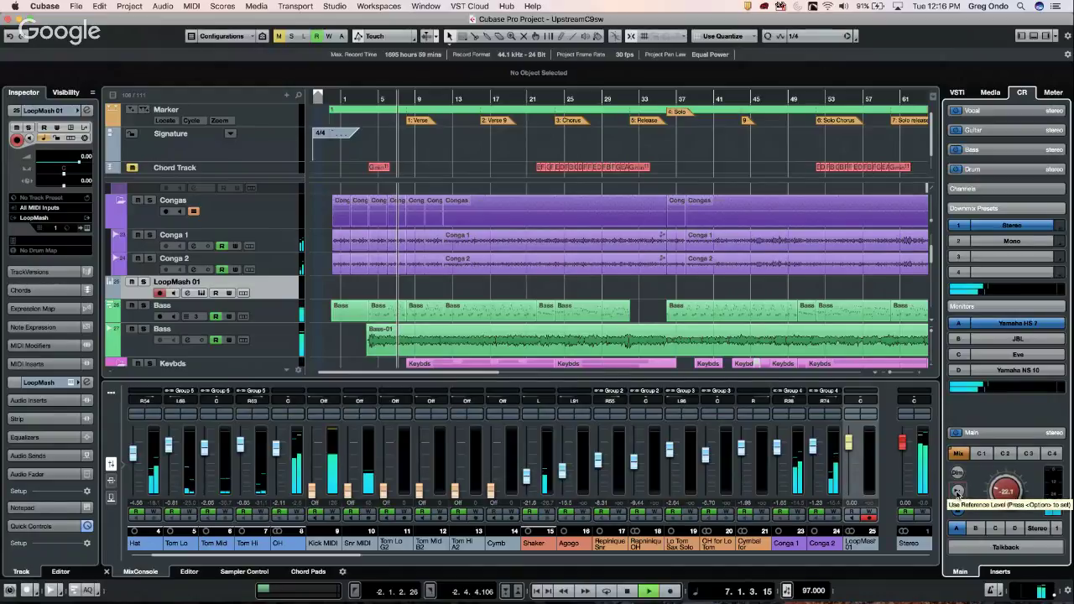
pyautogui.click(958, 492)
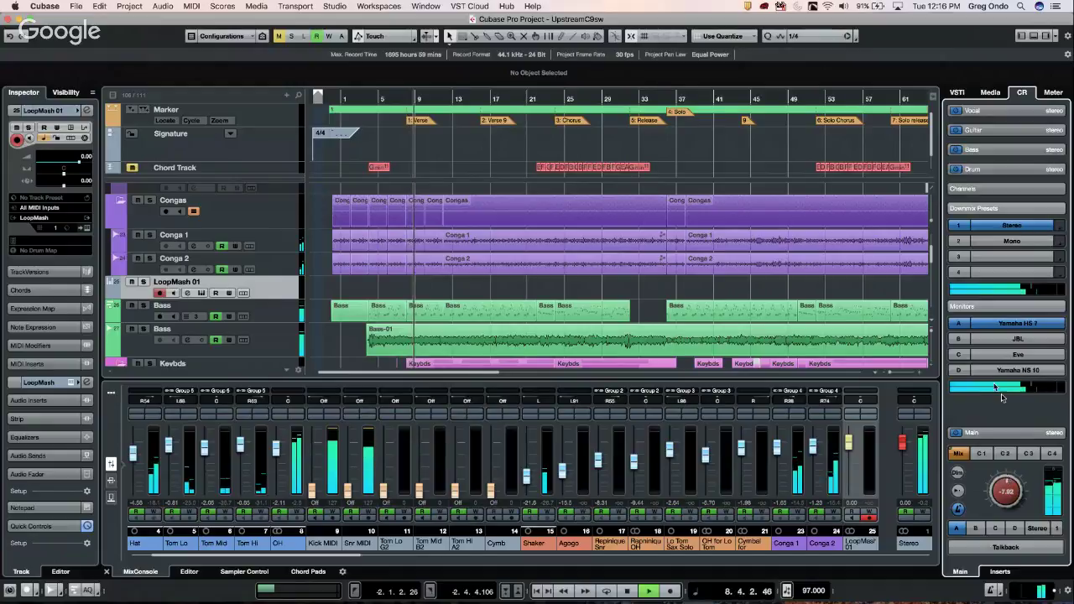
pyautogui.press('space')
pyautogui.moveTo(1007, 488); pyautogui.dragTo(997, 384)
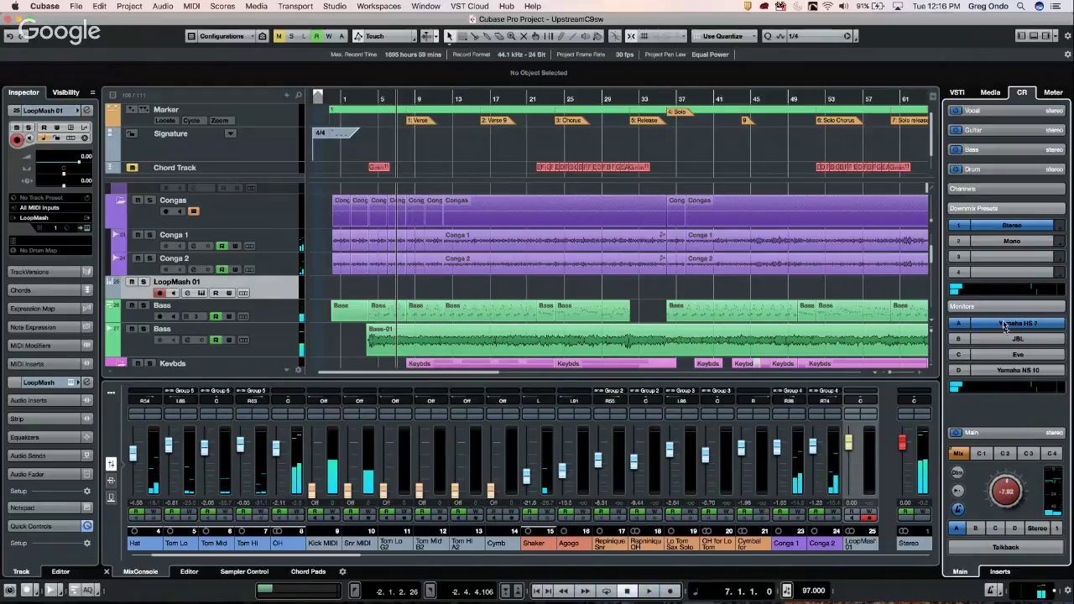
# Step: Play the project from bar 7, switch the downmix preset to Mono and back to Stereo, and stop playback
pyautogui.press('space')
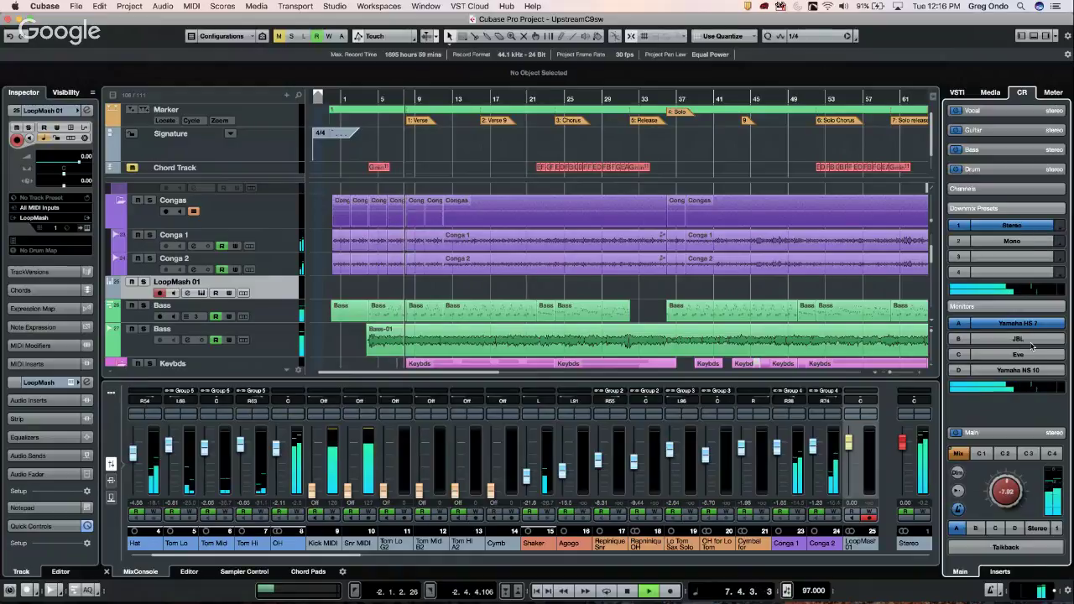
pyautogui.click(1013, 243)
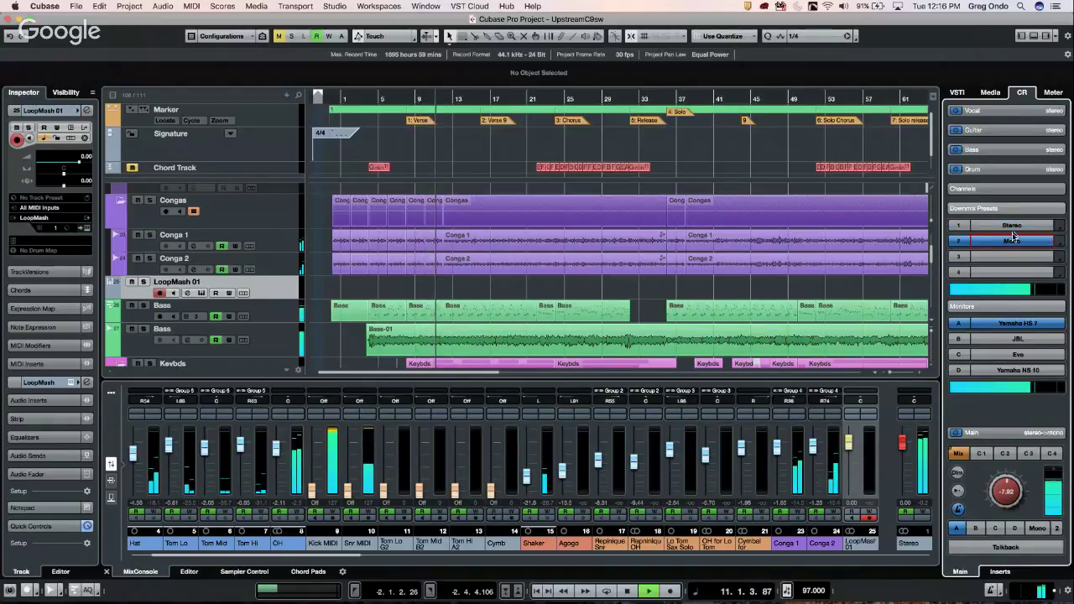
pyautogui.click(1012, 226)
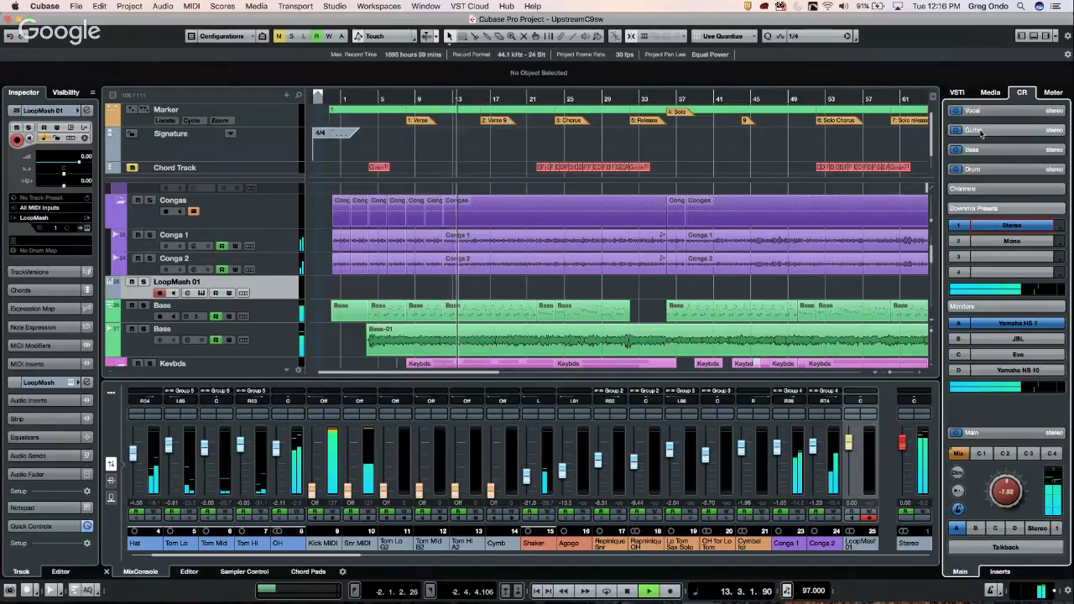
pyautogui.press('space')
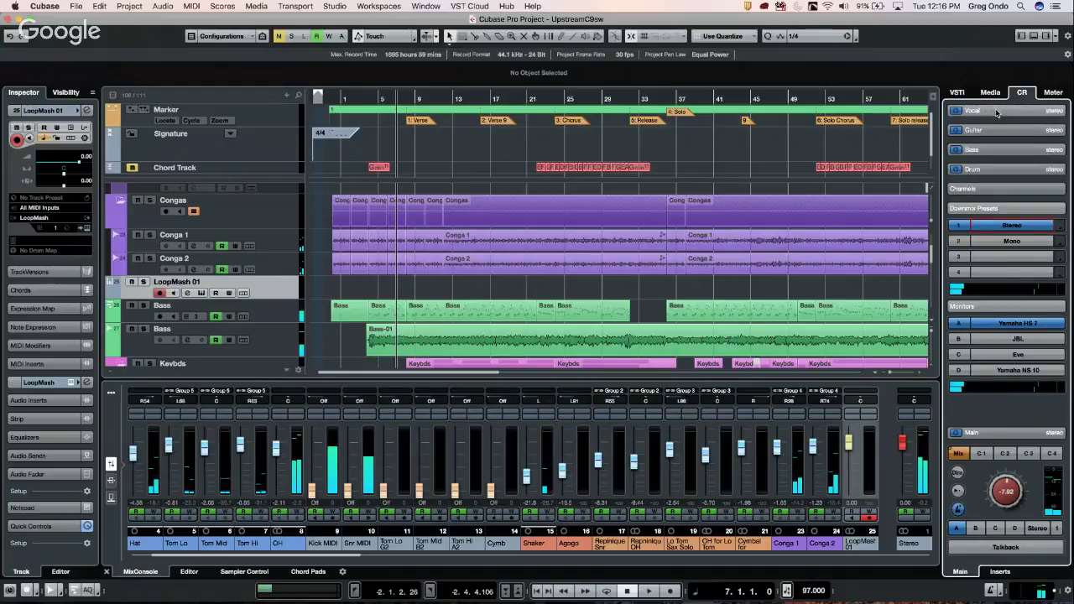
# Step: Expand the Vocal, Guitar and Drum cue channels in the Control Room to inspect their mix, talkback and click settings
pyautogui.click(996, 112)
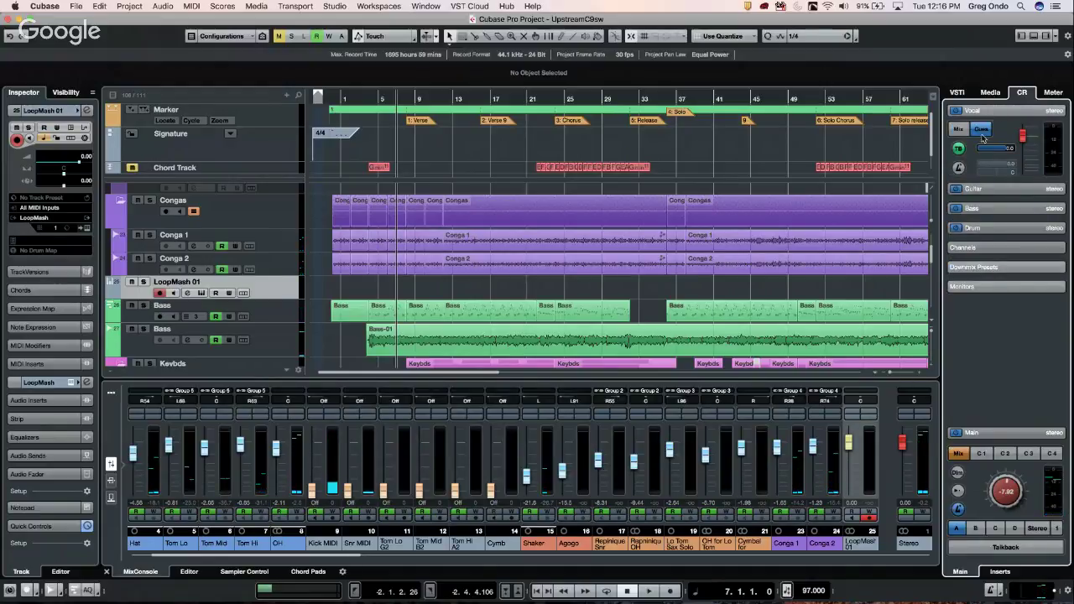
pyautogui.click(996, 189)
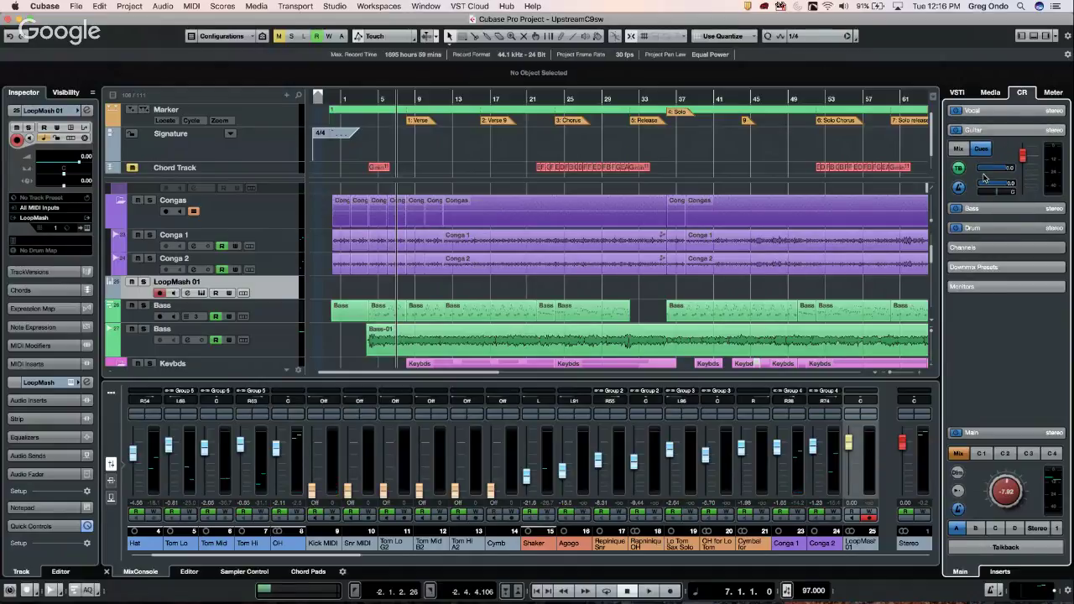
pyautogui.click(972, 112)
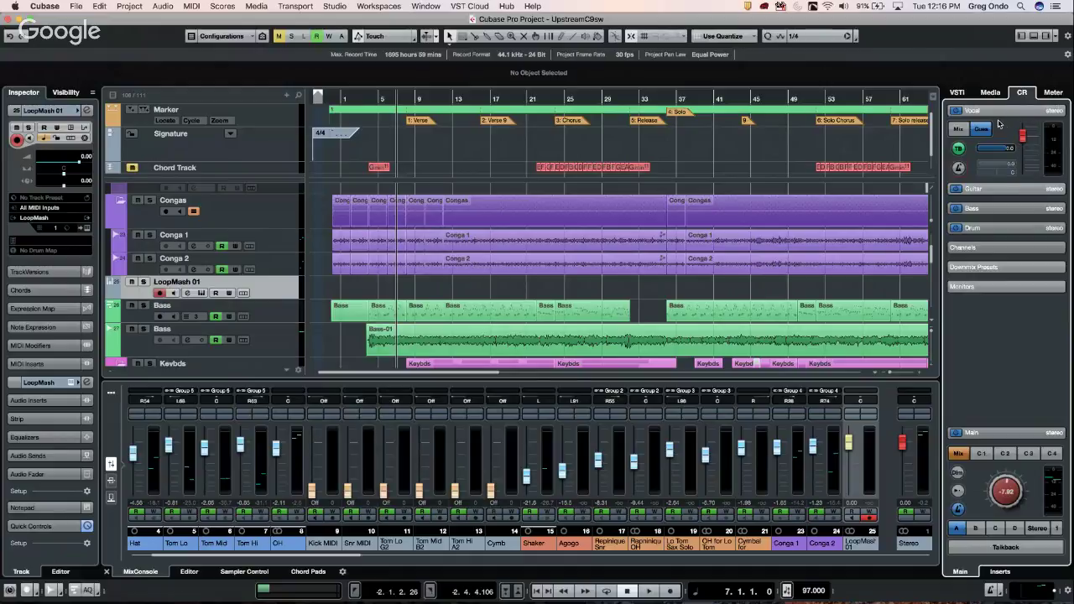
pyautogui.click(1003, 189)
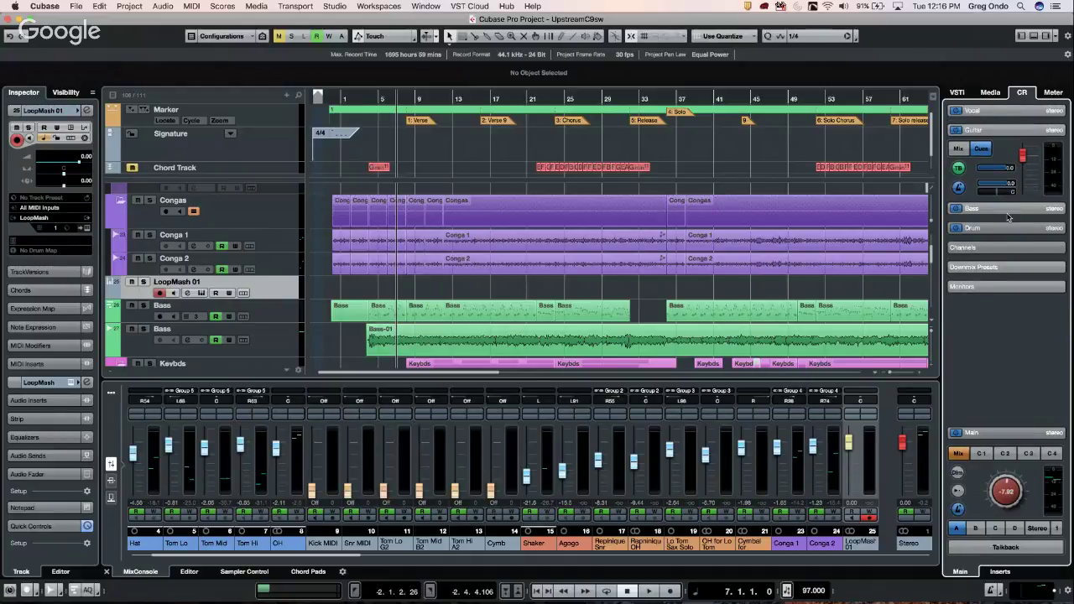
pyautogui.click(1007, 226)
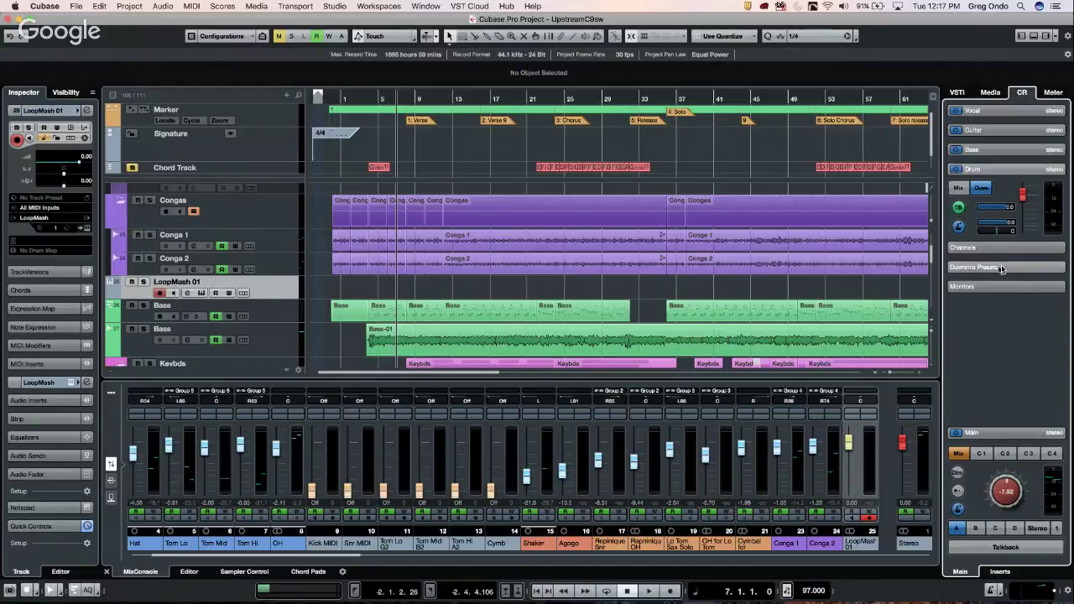
# Step: Show the master meter, review its available scales while keeping Digital Scale, and start playback
pyautogui.click(1055, 94)
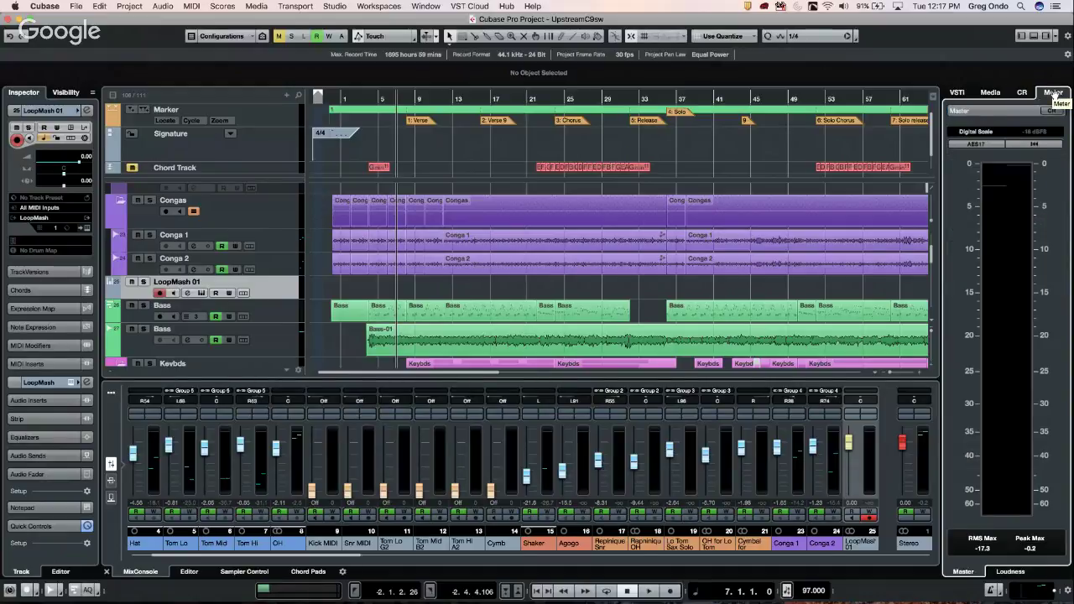
pyautogui.click(977, 132)
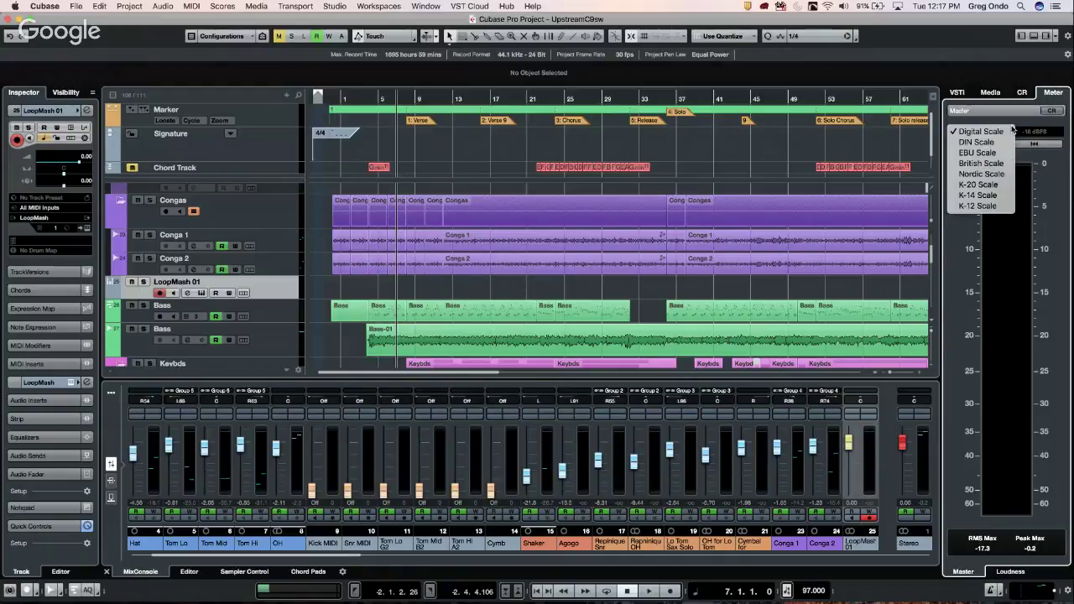
pyautogui.click(960, 130)
pyautogui.press('space')
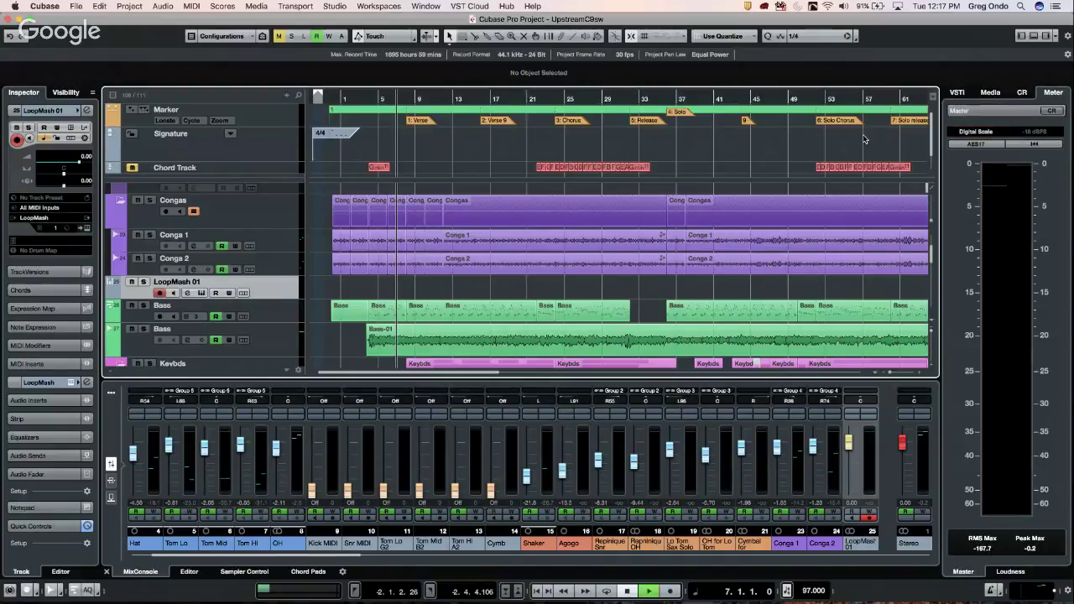
# Step: Switch the master meter through the DIN, EBU, British and Nordic scales while the project plays
pyautogui.click(962, 131)
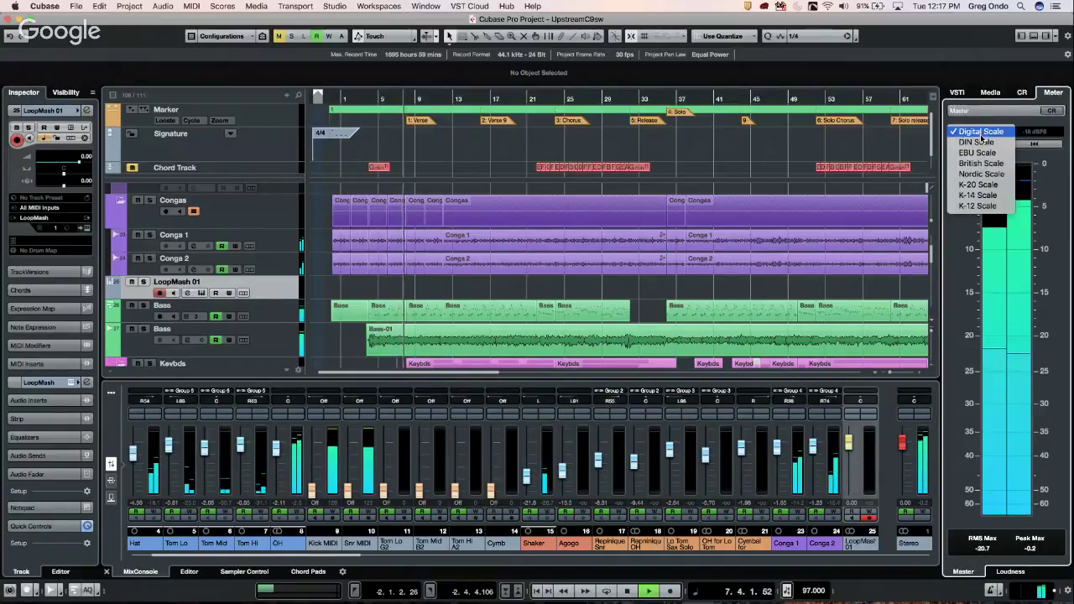
pyautogui.click(980, 143)
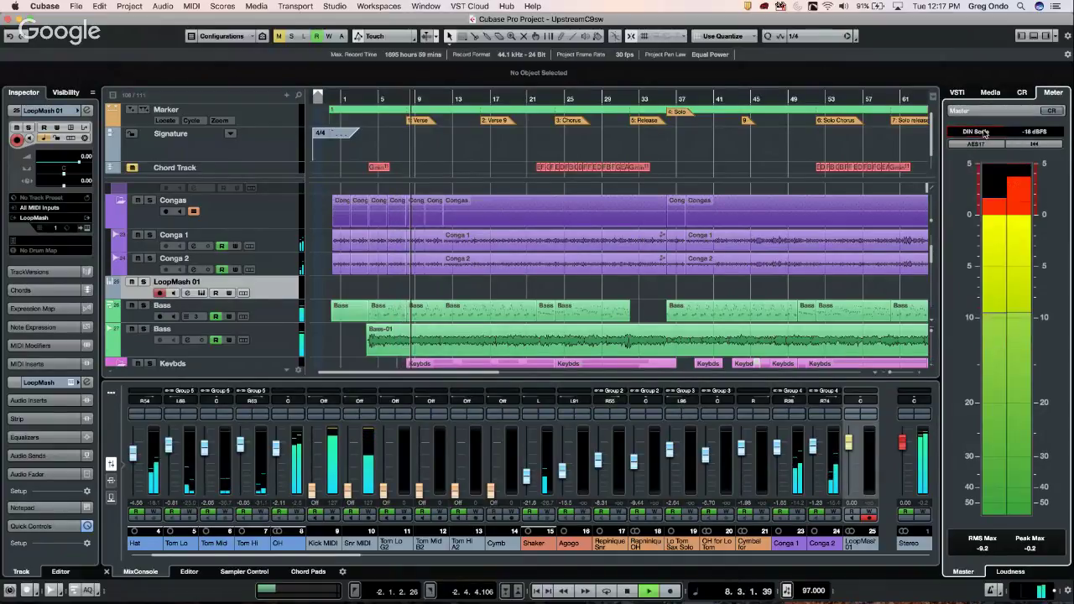
pyautogui.click(985, 133)
pyautogui.click(983, 141)
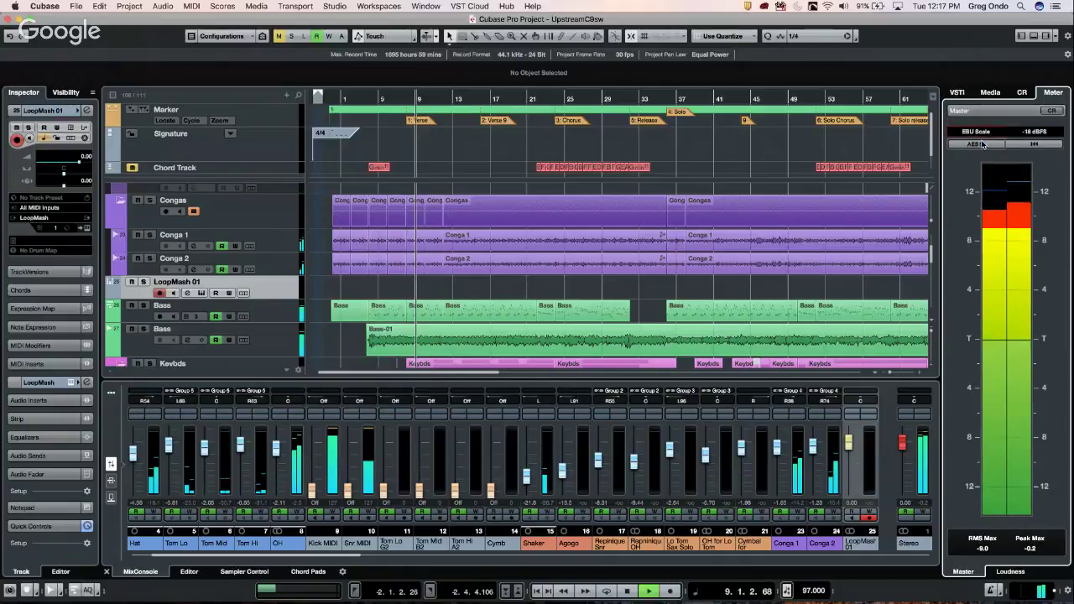
pyautogui.click(984, 133)
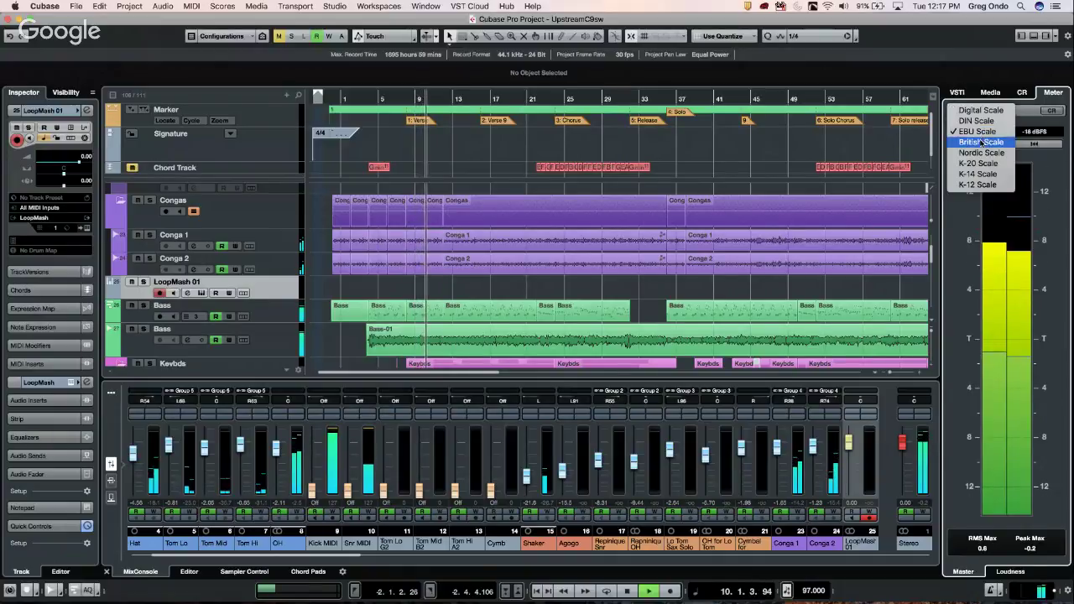
pyautogui.click(980, 143)
pyautogui.click(982, 134)
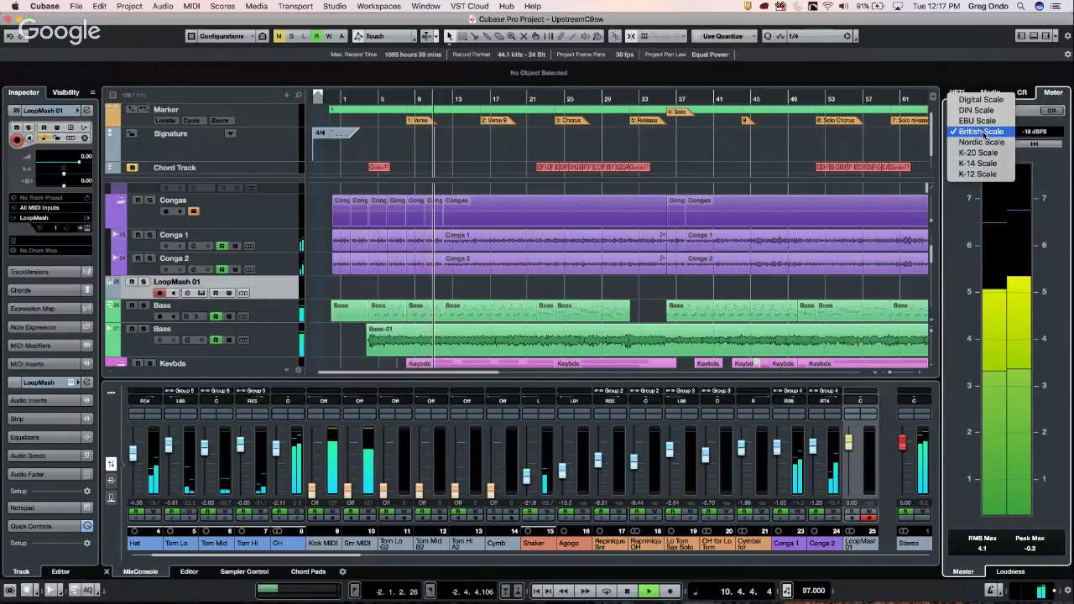
pyautogui.click(980, 142)
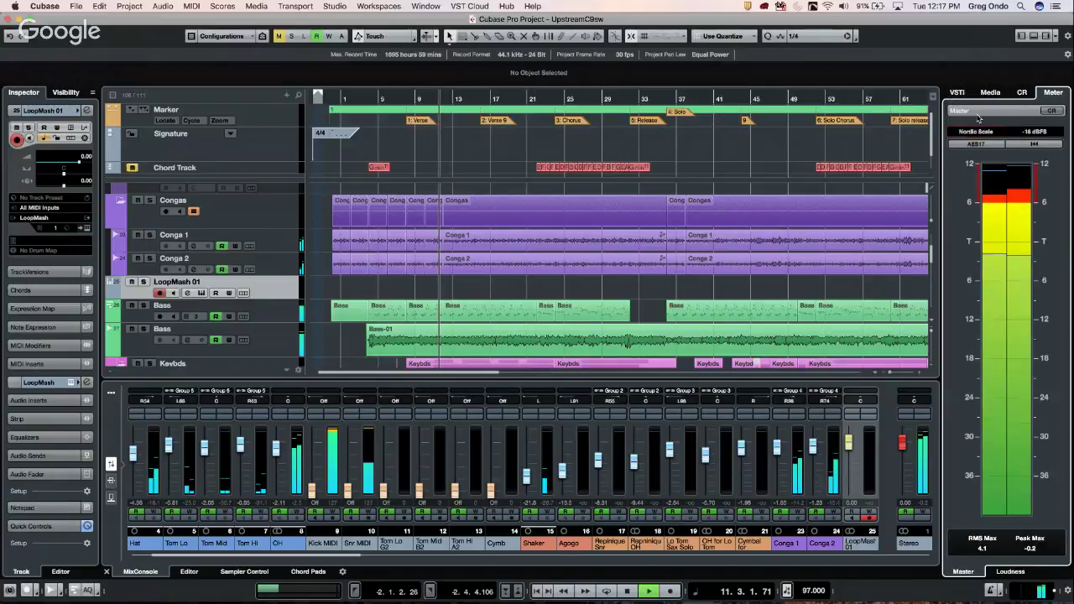
# Step: Switch the master meter through the K-20 and K-14 scales and leave it on K-12 Scale
pyautogui.click(973, 131)
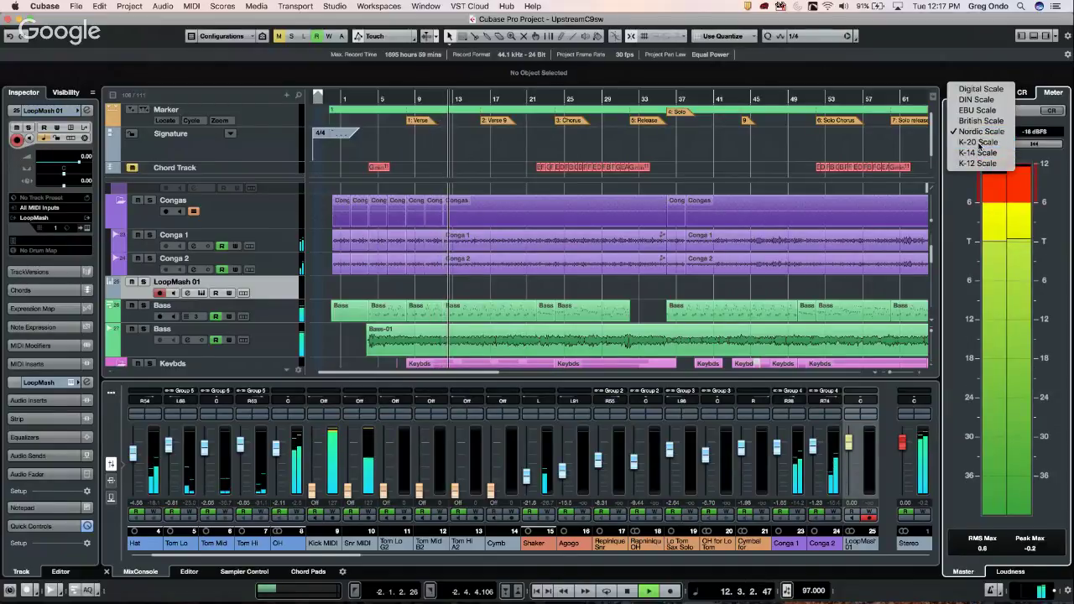
pyautogui.click(979, 144)
pyautogui.click(975, 131)
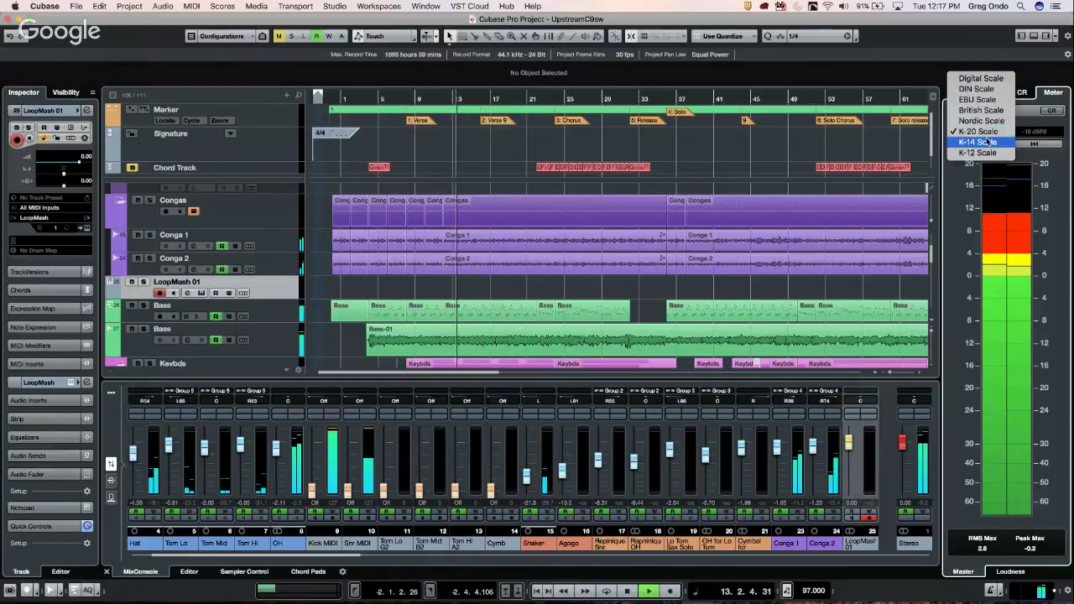
pyautogui.click(979, 143)
pyautogui.click(978, 131)
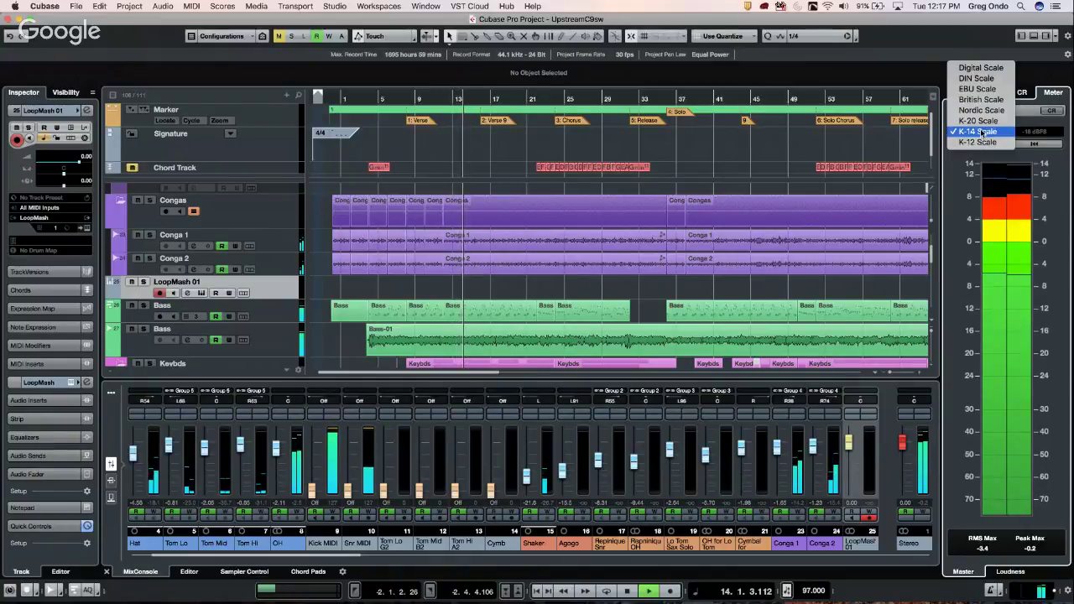
pyautogui.click(979, 143)
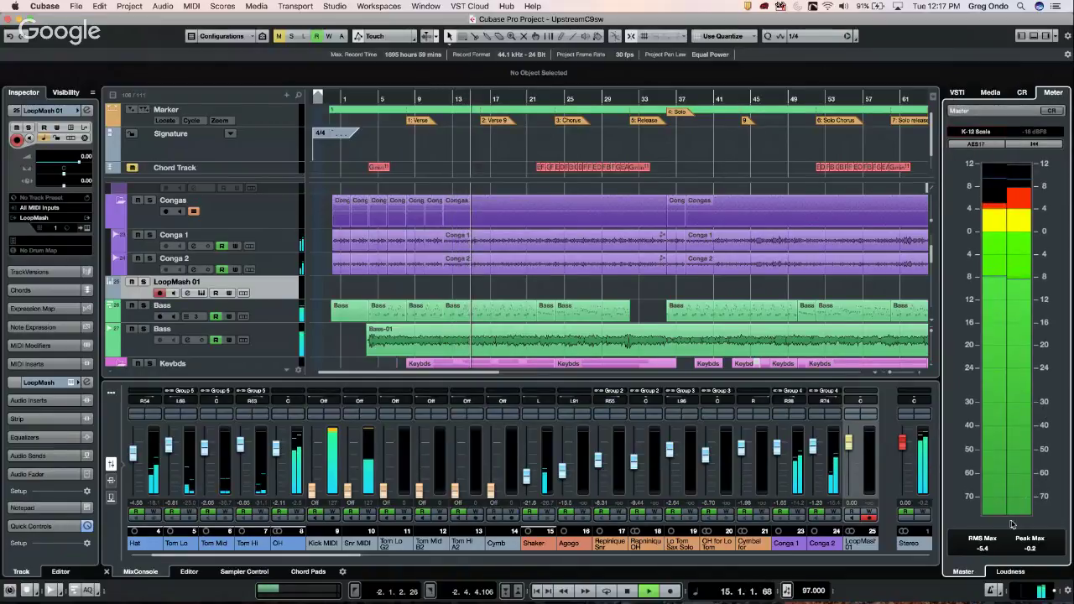
# Step: Examine the loudness meter during playback and stop playback
pyautogui.click(1008, 571)
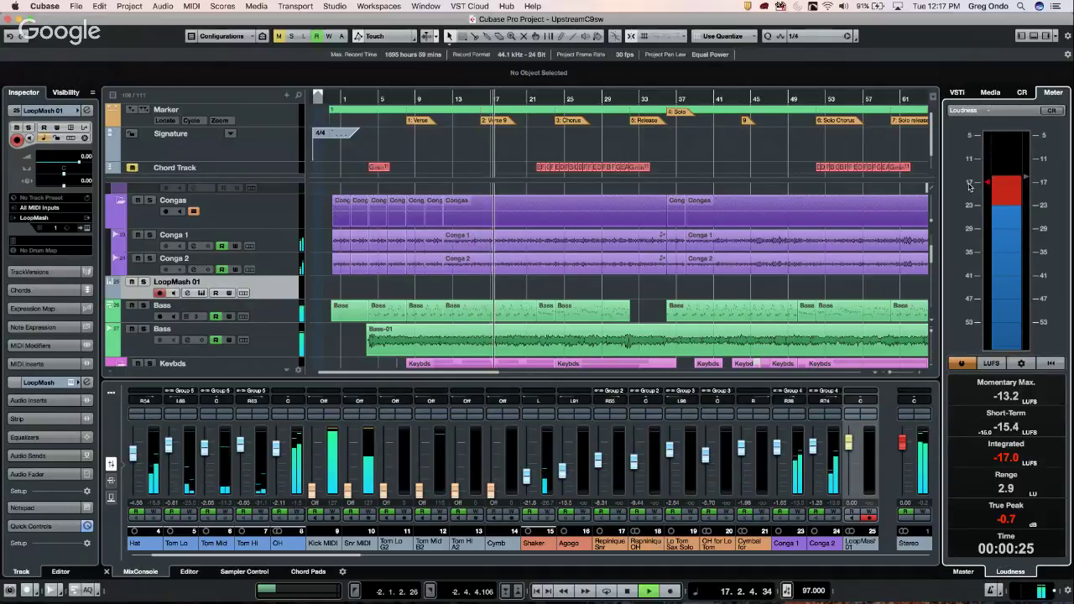
pyautogui.press('space')
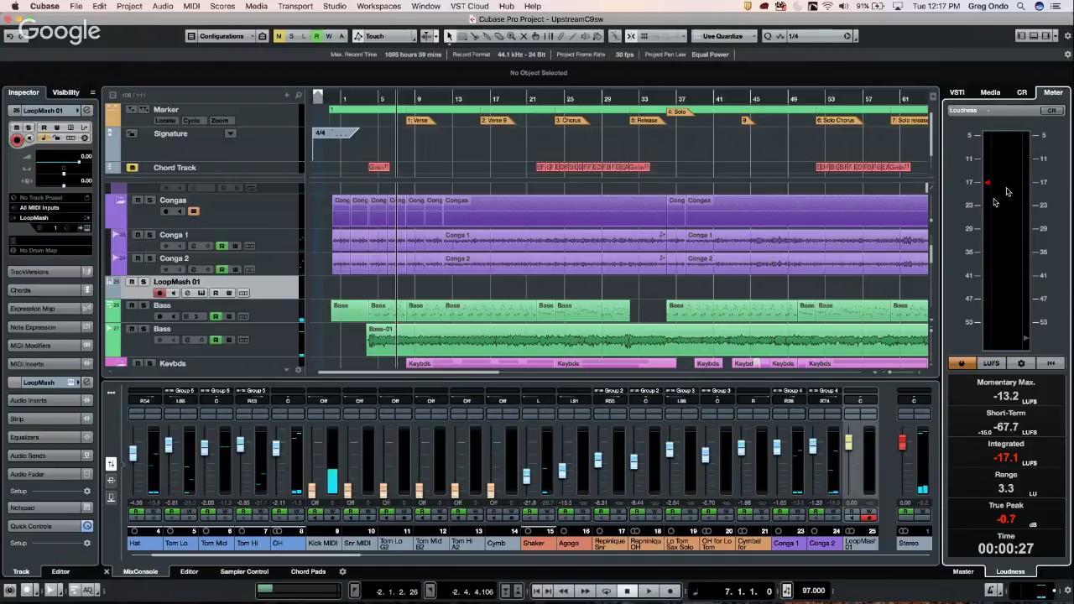
# Step: Look through the Control Room, Media and VSTi views and return to the loudness meter
pyautogui.click(1023, 92)
pyautogui.click(987, 92)
pyautogui.click(959, 92)
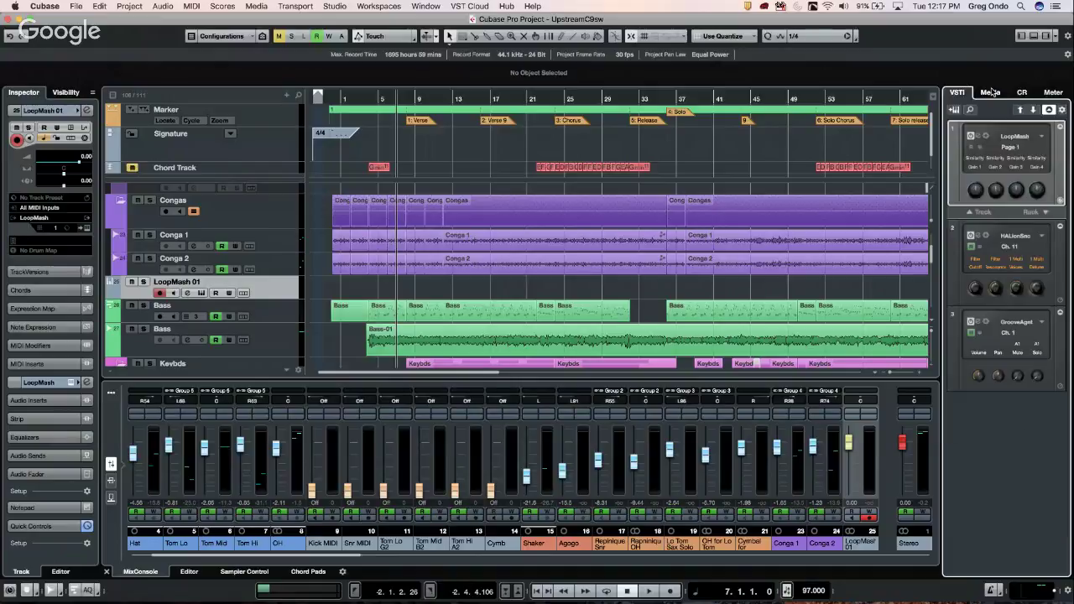
pyautogui.click(991, 93)
pyautogui.click(1023, 92)
pyautogui.click(1055, 92)
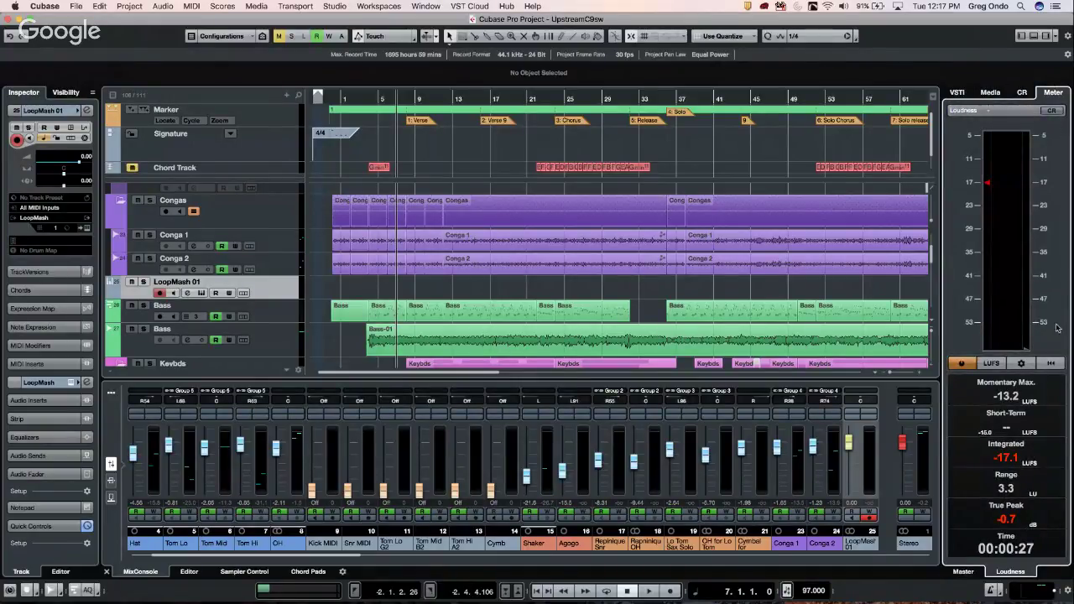
# Step: Show the Control Room section together with the master meter and adjust its level to about -11.3 dB during playback
pyautogui.click(964, 572)
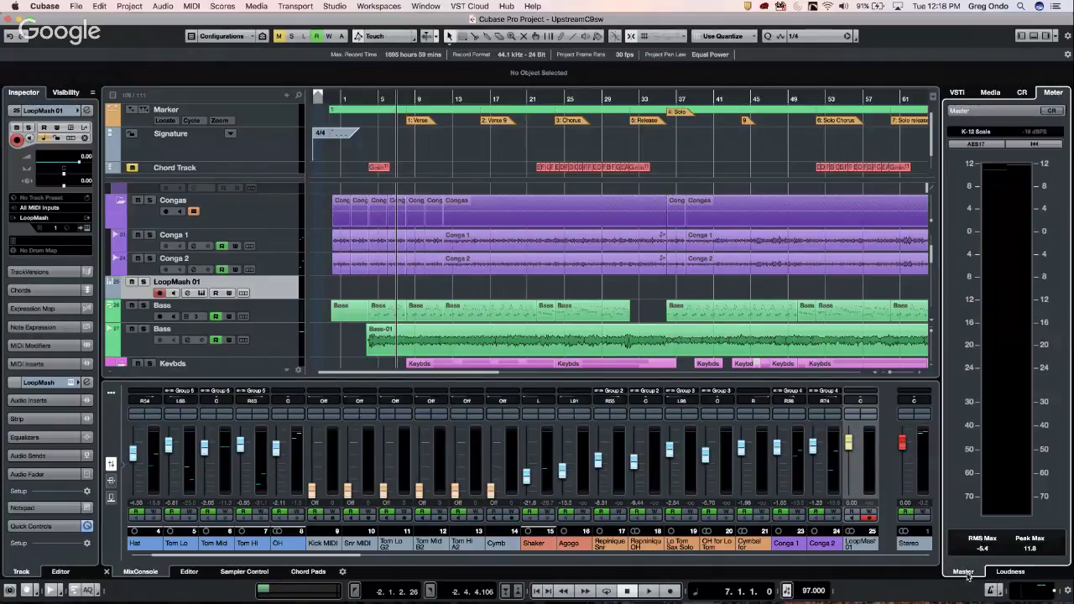
pyautogui.click(1052, 111)
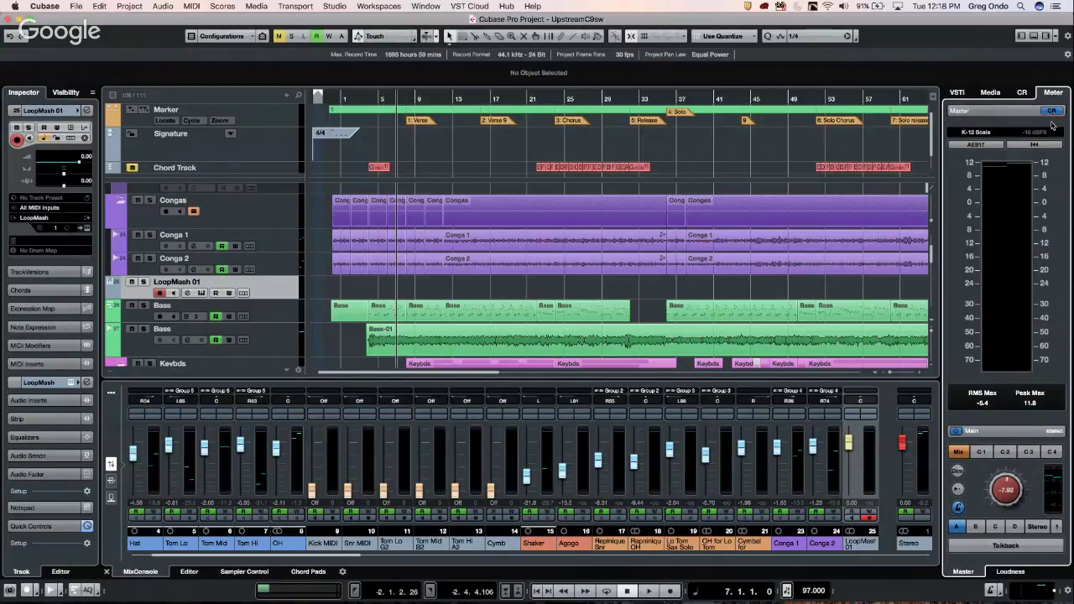
pyautogui.press('space')
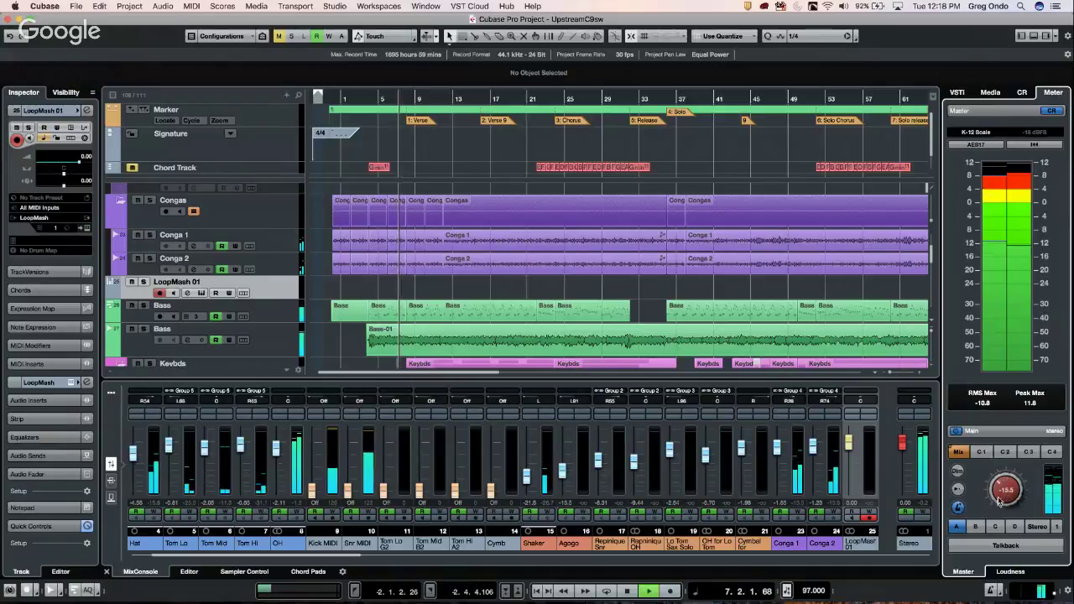
pyautogui.scroll(2, 999, 487)
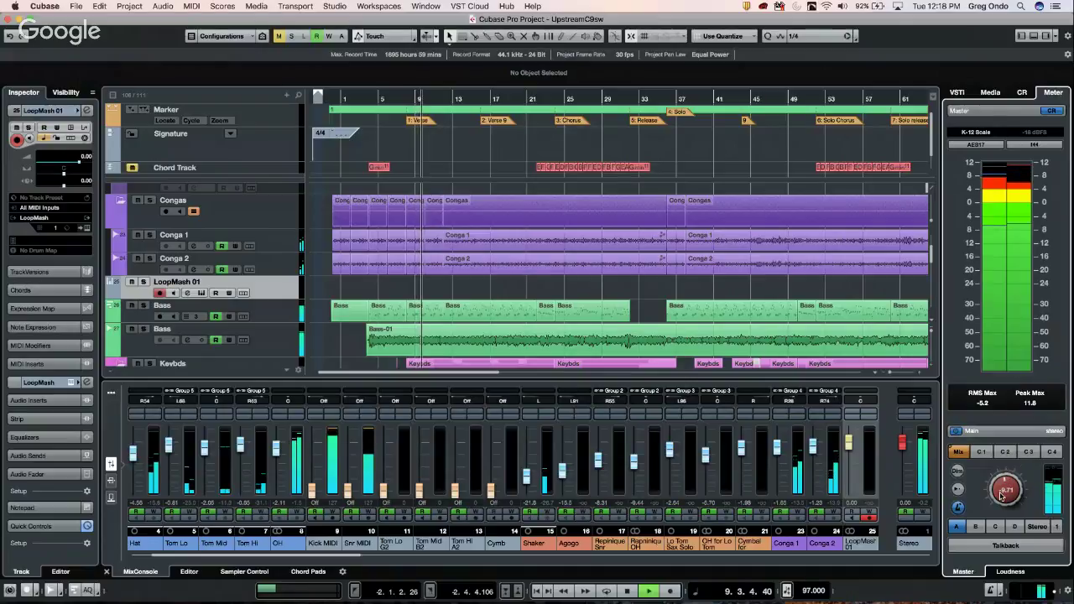
pyautogui.scroll(-2, 1003, 489)
pyautogui.press('space')
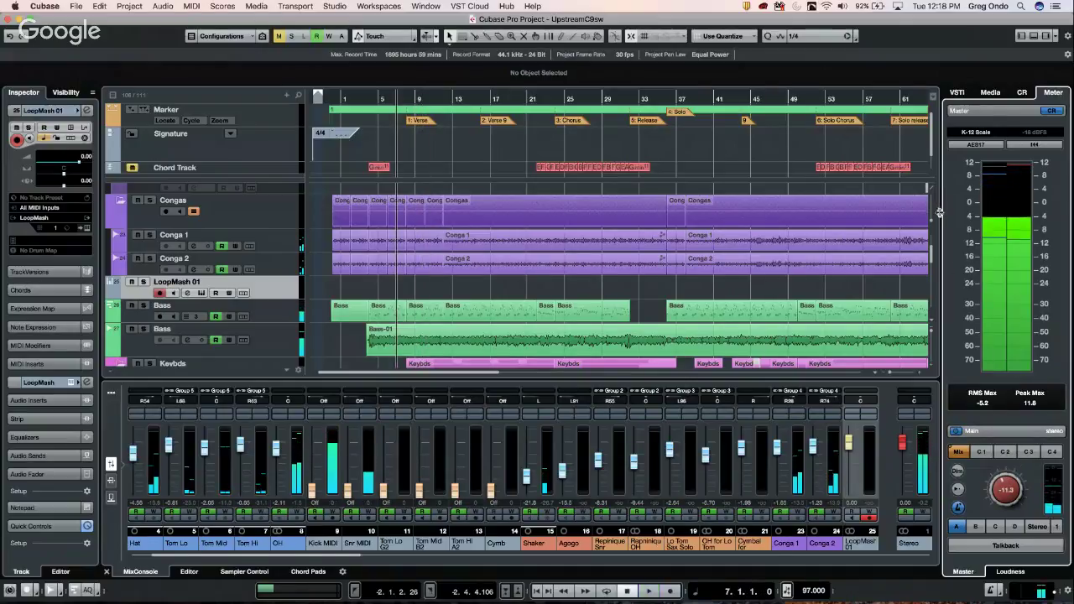
# Step: Try to widen the right zone, and revisit the Media file browser, Control Room and master meter
pyautogui.moveTo(926, 215); pyautogui.dragTo(865, 220)
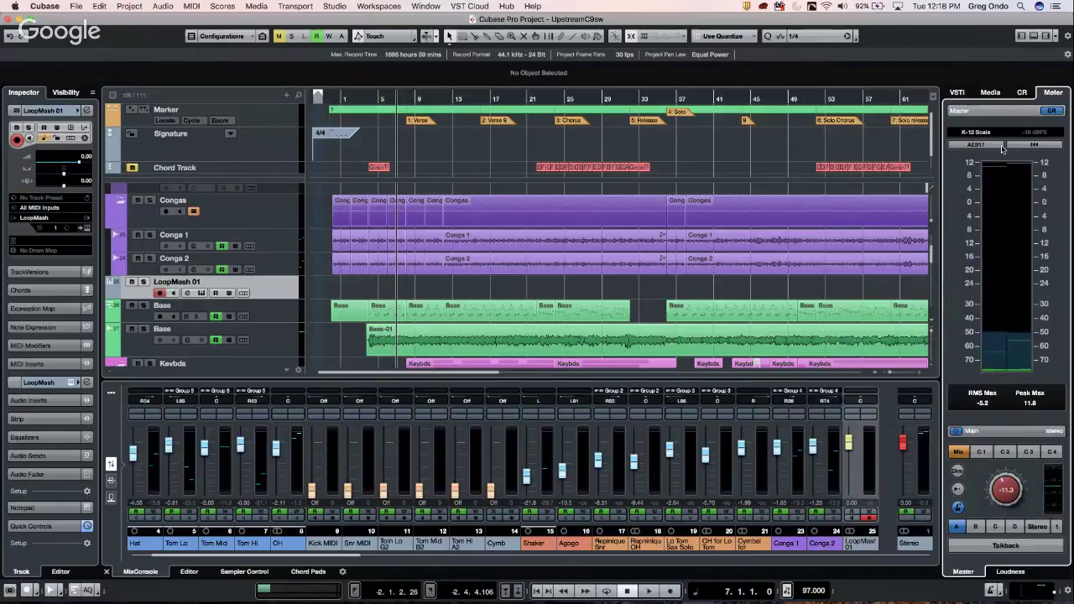
pyautogui.click(990, 91)
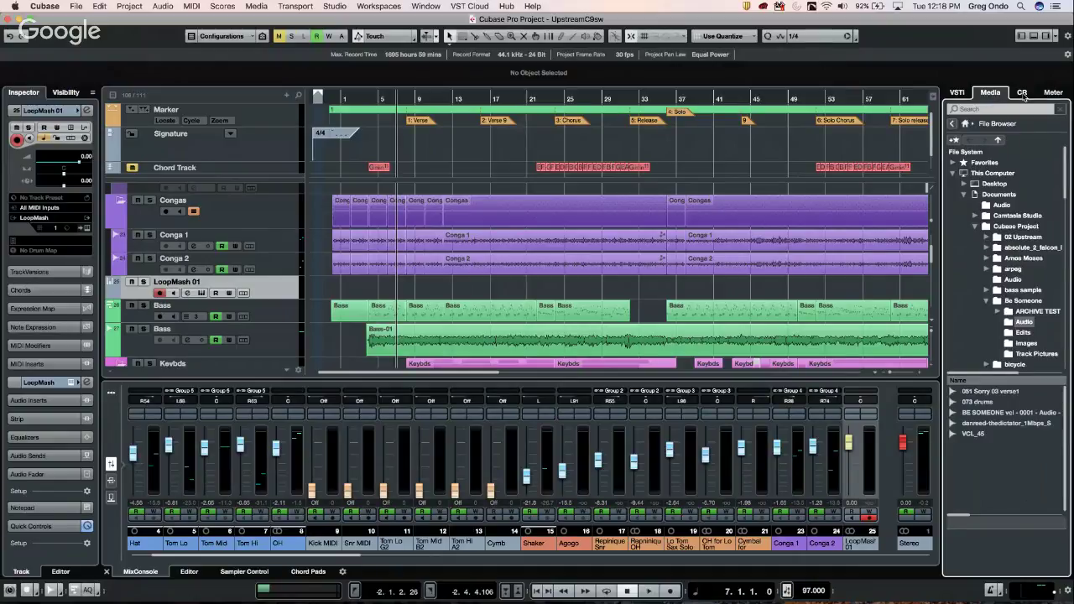
pyautogui.click(1023, 94)
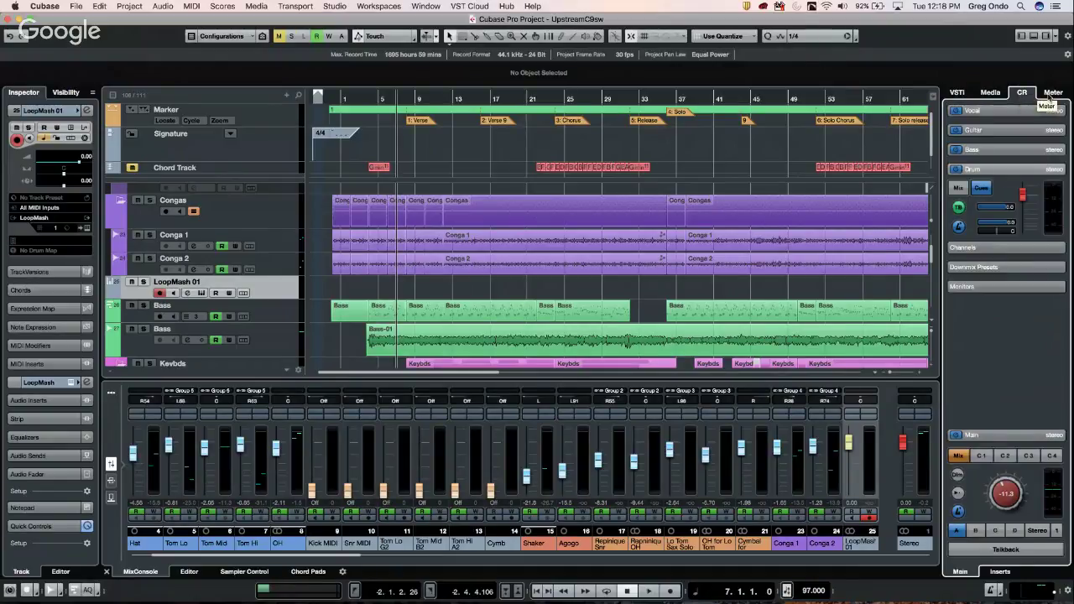
pyautogui.click(1049, 94)
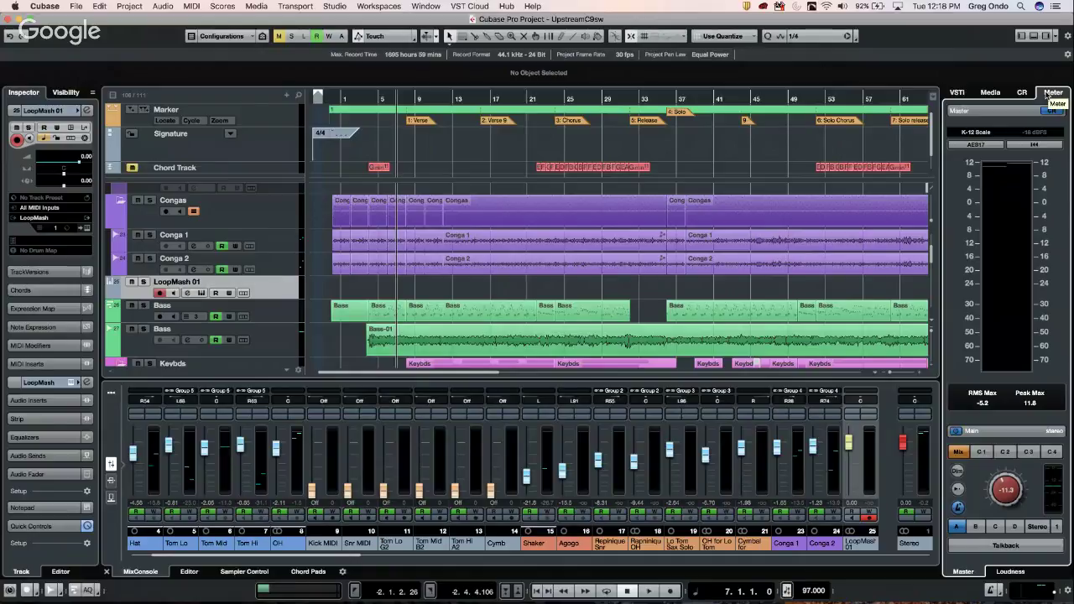
# Step: Show the Control Room section and expand its Monitors list
pyautogui.click(1026, 93)
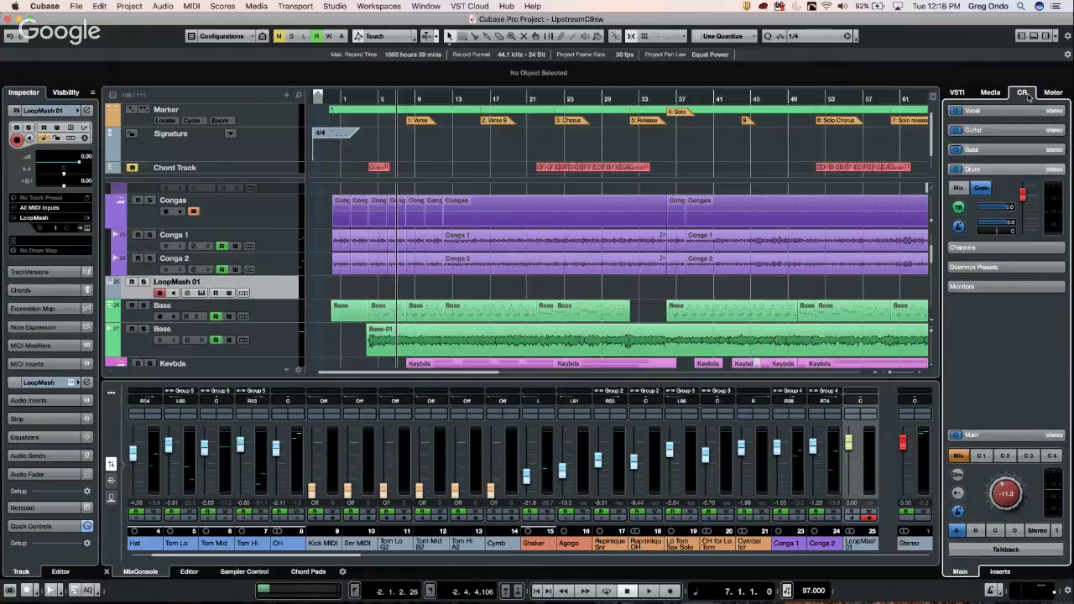
pyautogui.click(1047, 93)
pyautogui.click(1024, 93)
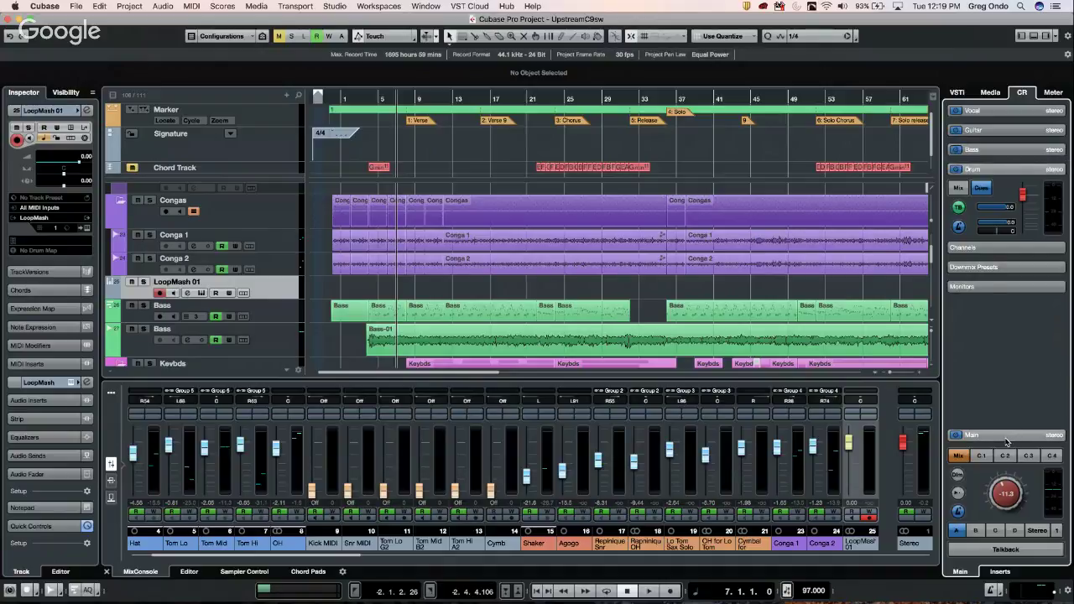
pyautogui.click(995, 286)
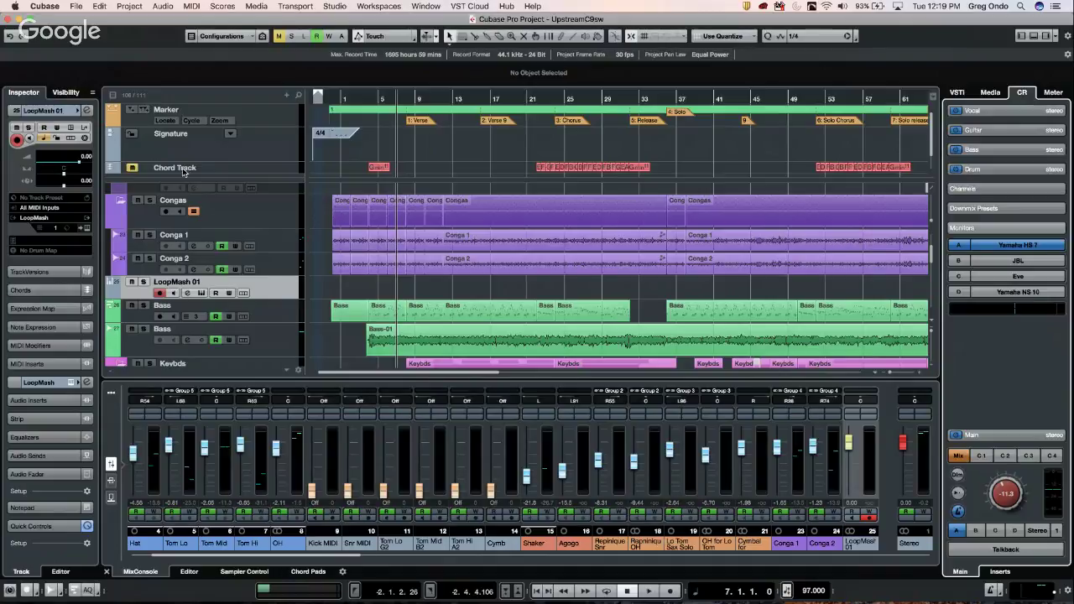
# Step: Search the key commands for "control room" and review the commands in the Control Room category
pyautogui.click(14, 6)
pyautogui.moveTo(42, 5)
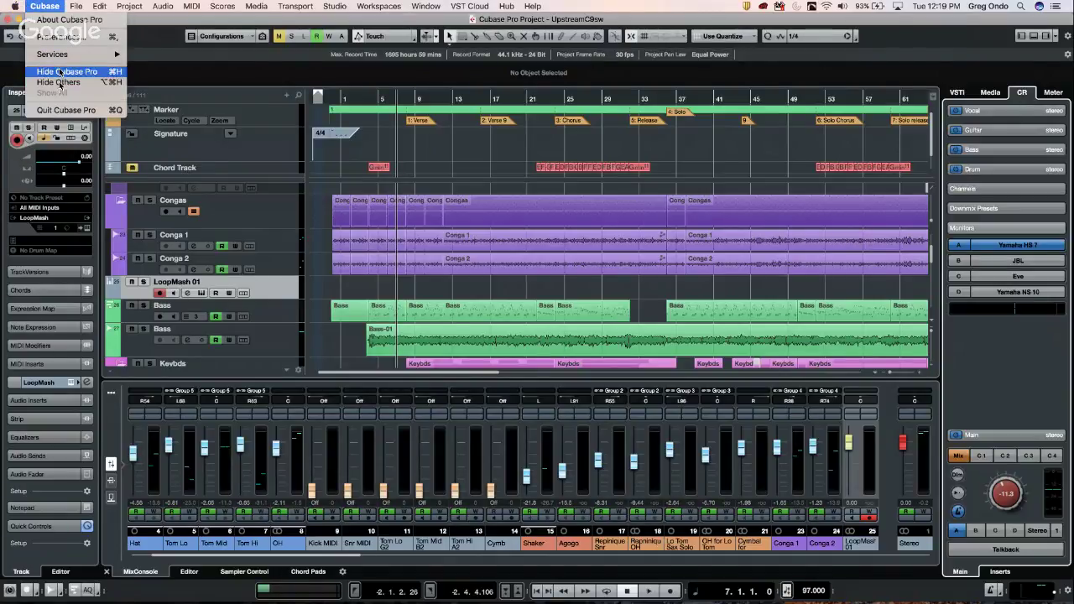
pyautogui.moveTo(78, 9)
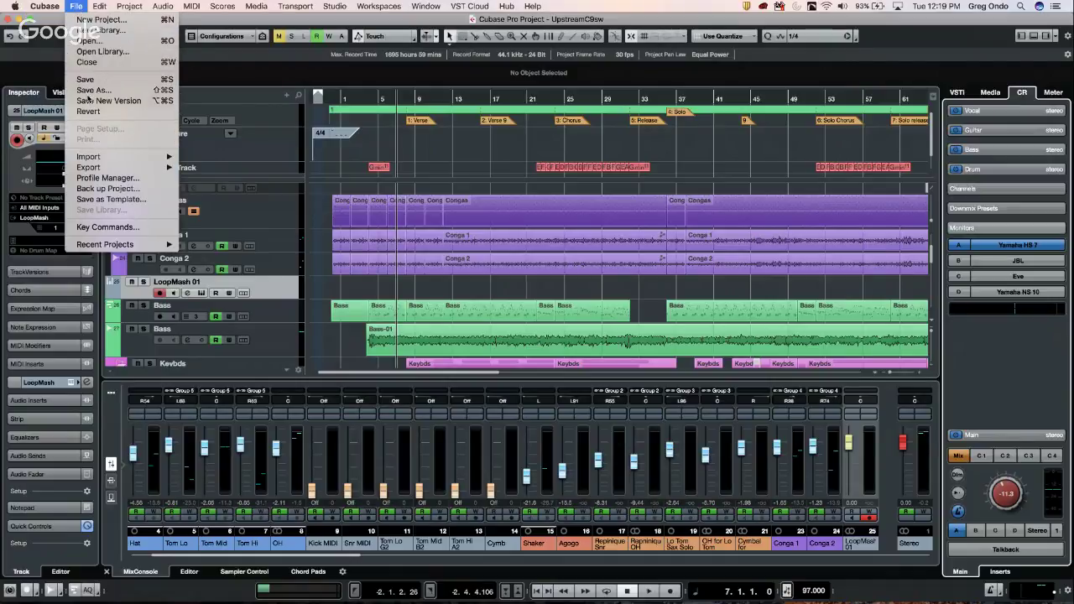
pyautogui.click(113, 227)
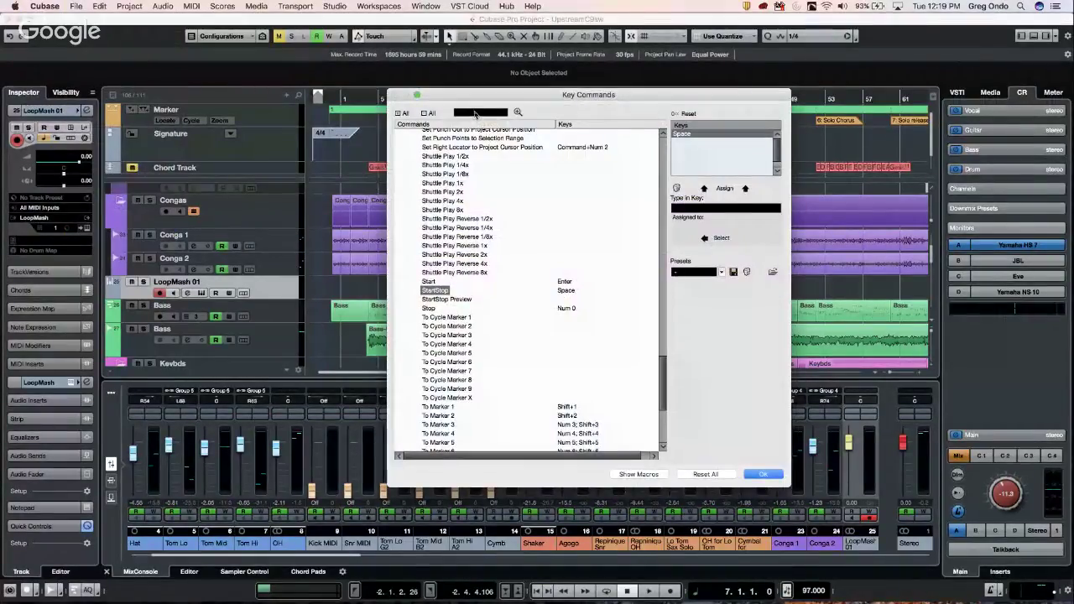
pyautogui.click(473, 113)
pyautogui.write('c')
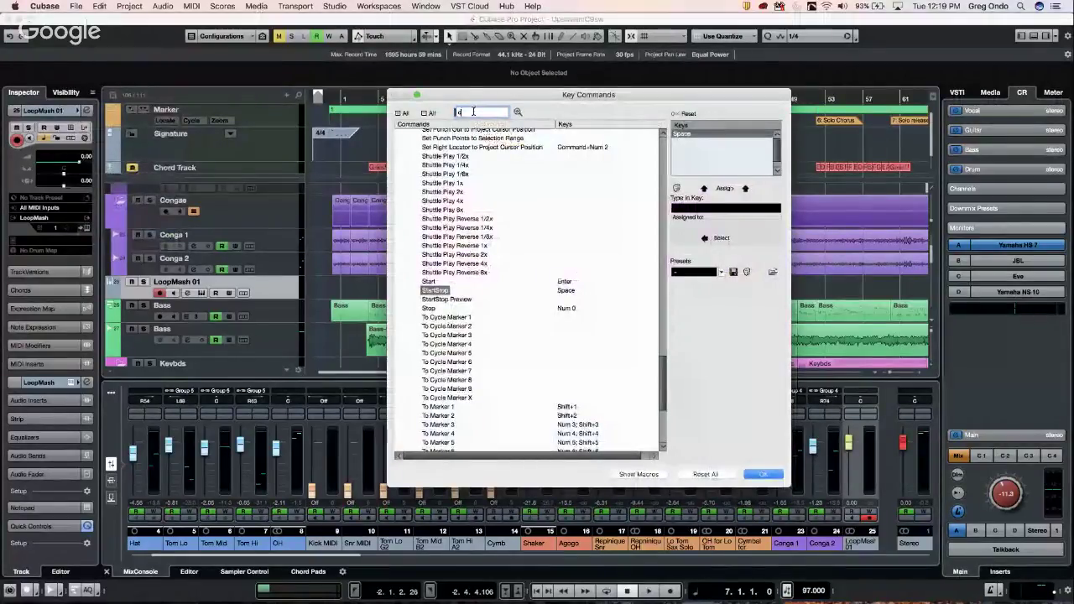
pyautogui.write('ontr')
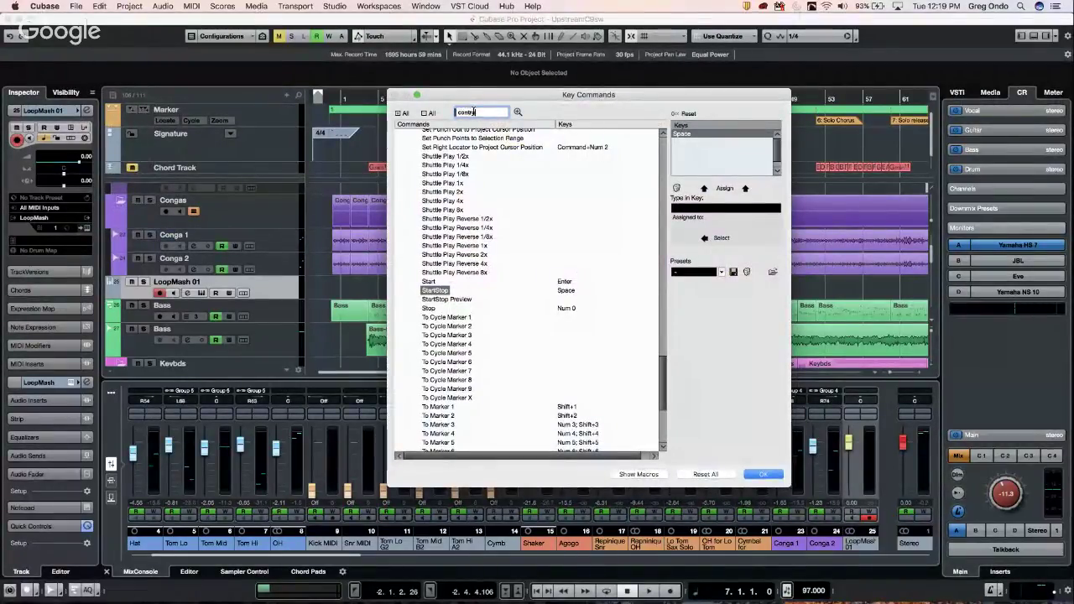
pyautogui.write('ol room')
pyautogui.press('Return')
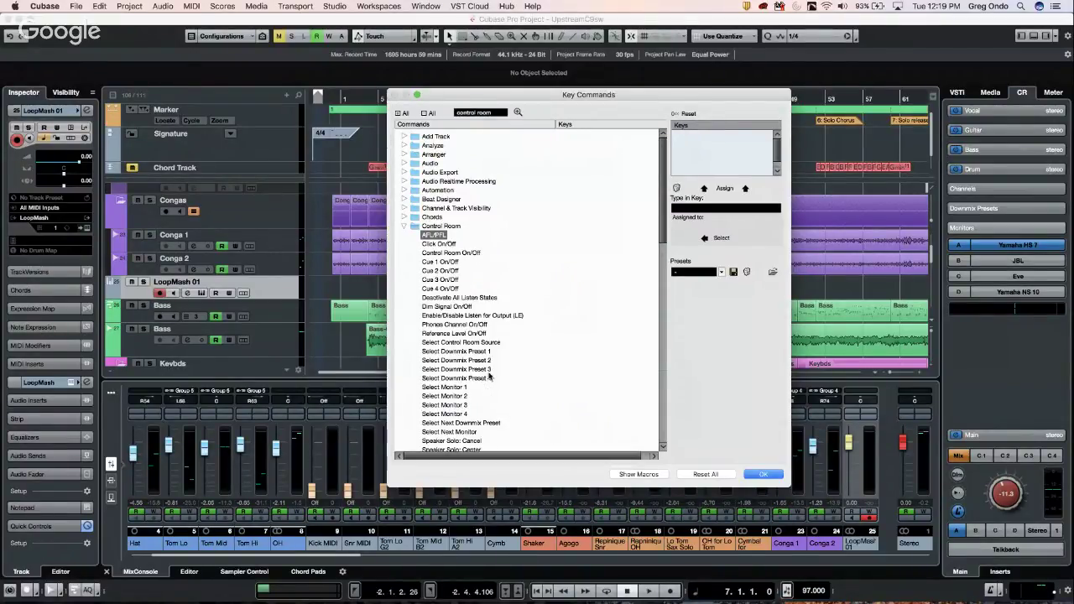
pyautogui.click(763, 475)
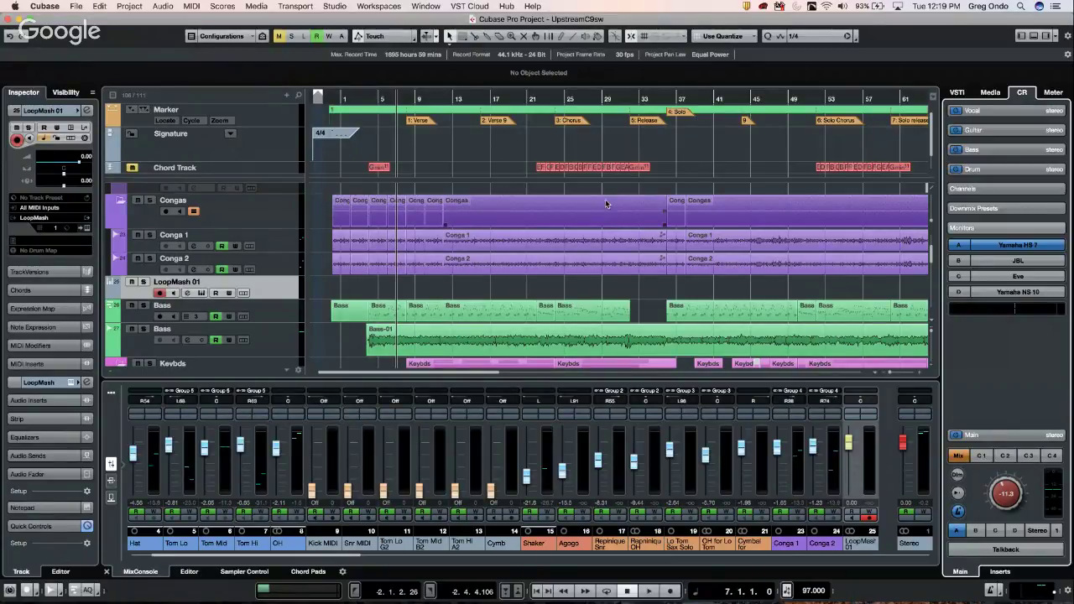
# Step: Set the grid type to Adapt to Zoom and check the grid around bar 29 at several zoom levels
pyautogui.click(735, 36)
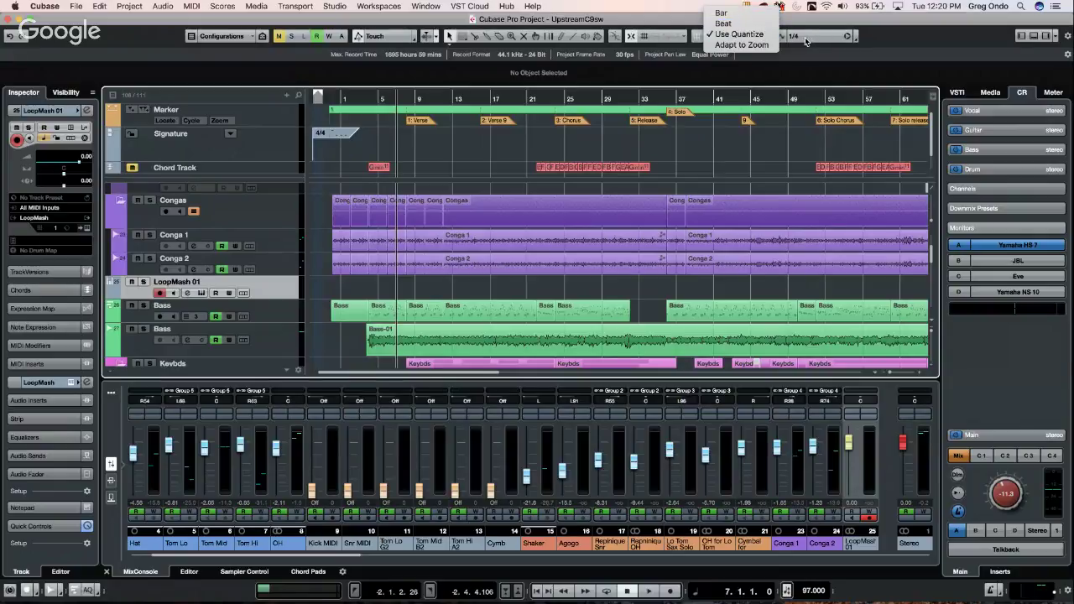
pyautogui.click(740, 45)
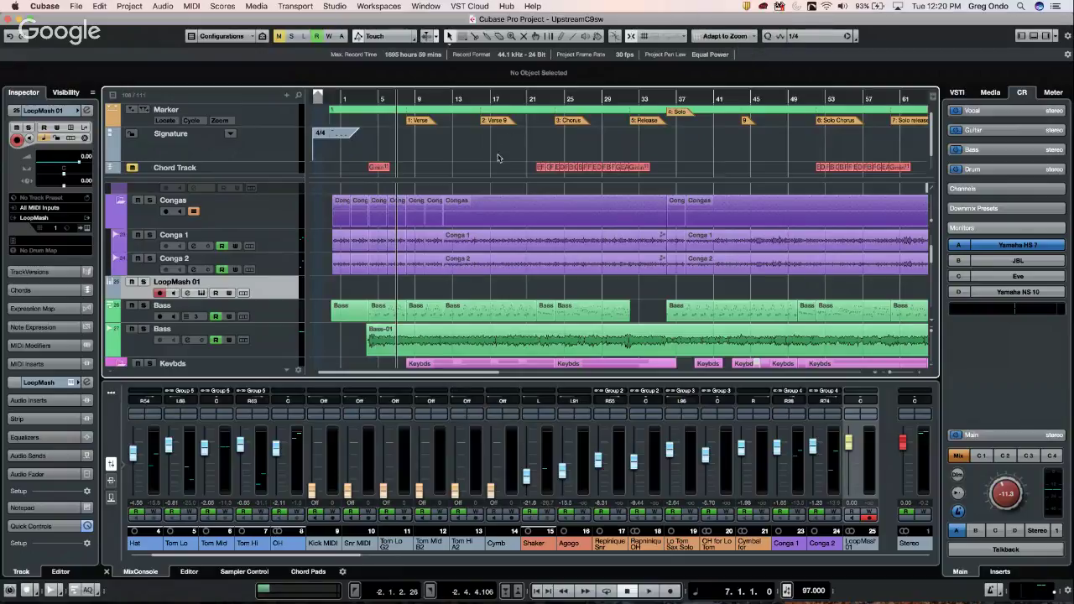
pyautogui.scroll(-5, 573, 298)
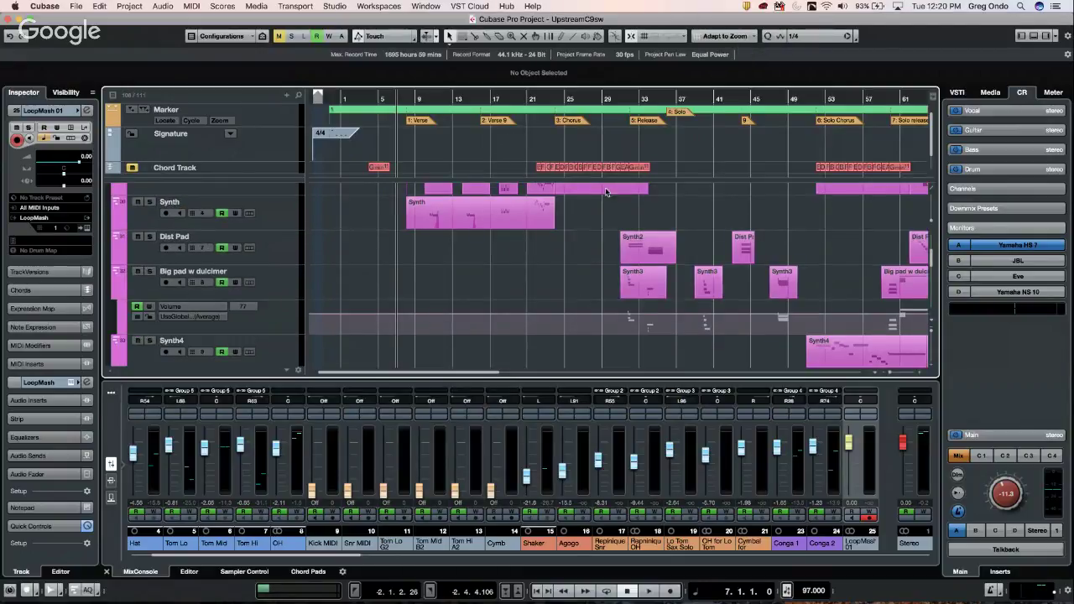
pyautogui.click(608, 99)
pyautogui.press('h')
pyautogui.press('h')
pyautogui.press('h')
pyautogui.press('h')
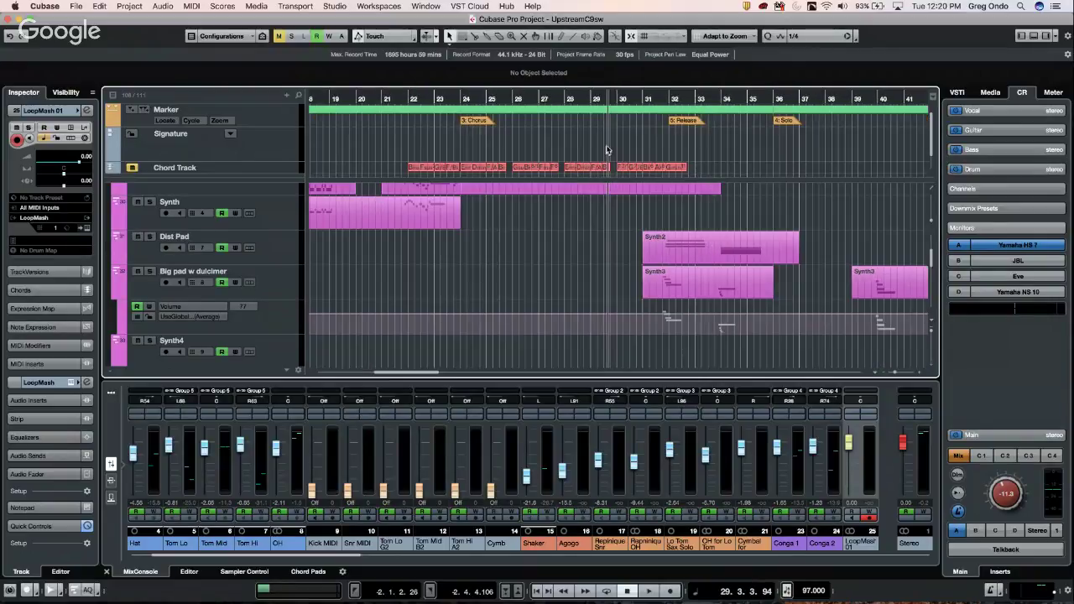
pyautogui.press('g')
pyautogui.press('g')
pyautogui.press('g')
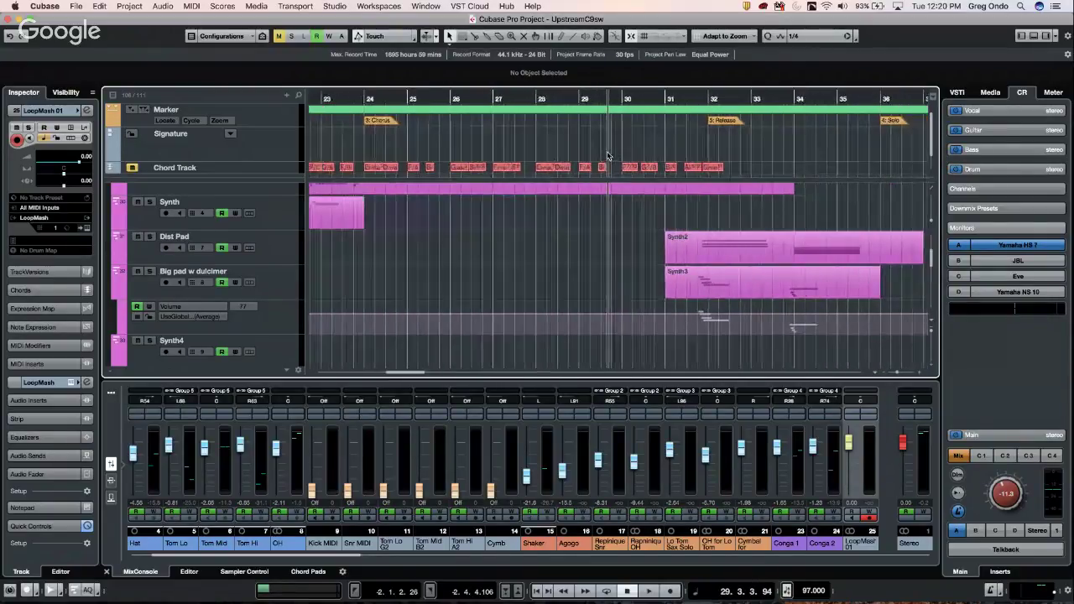
# Step: Place the project cursor at bar 30 and move the Synth2 part on the Dist Pad track to 30.1.1.0
pyautogui.click(620, 146)
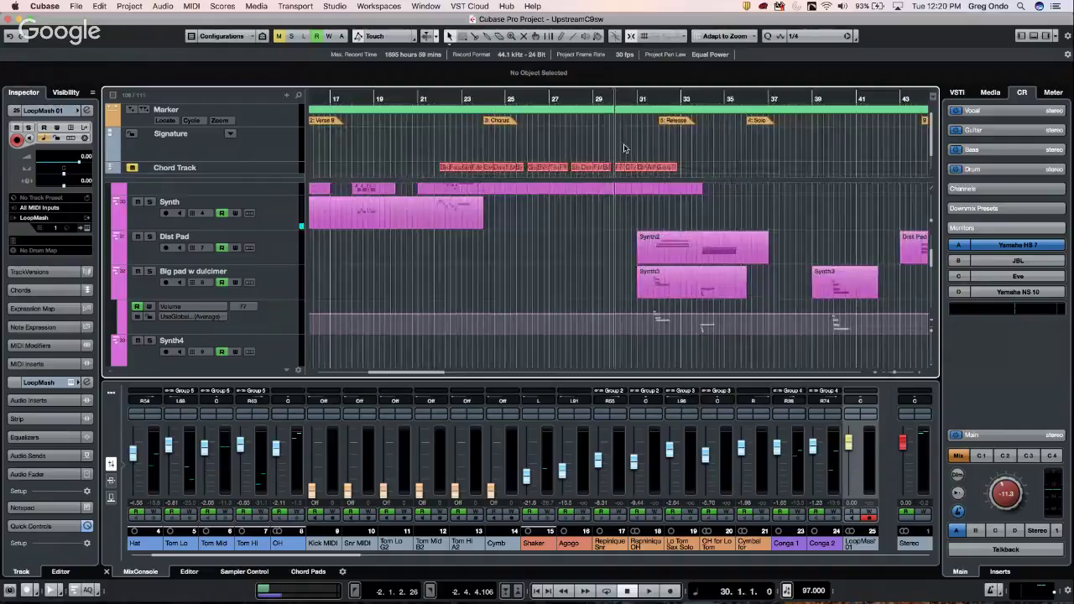
pyautogui.rightClick(619, 98)
pyautogui.press('Escape')
pyautogui.moveTo(682, 251); pyautogui.dragTo(659, 245)
pyautogui.moveTo(636, 240); pyautogui.dragTo(645, 242)
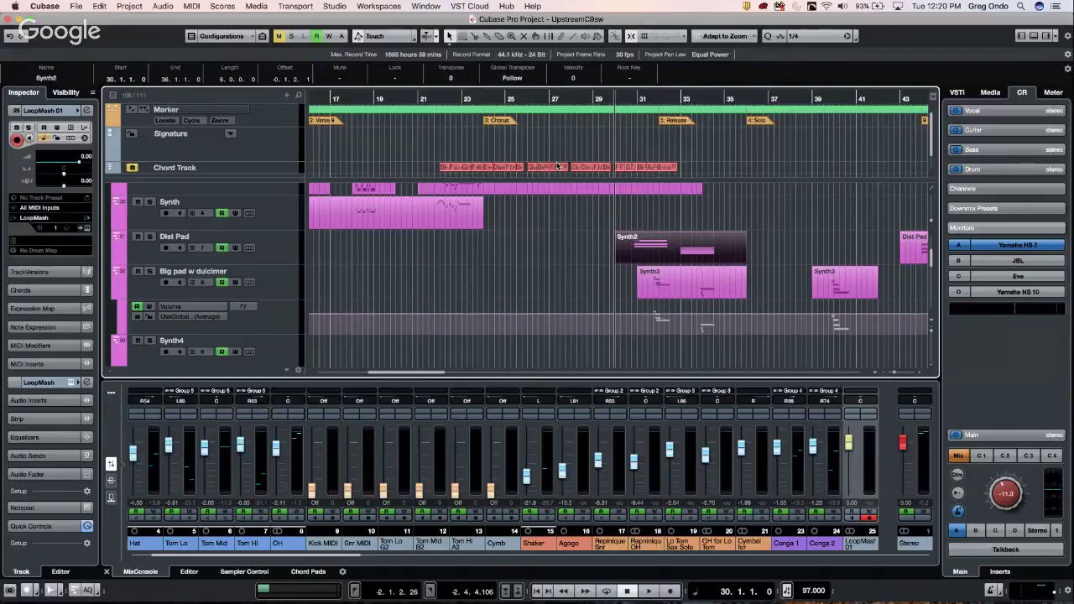
# Step: Move the Synth2 part to start at 30.3.1.0 using the half-bar grid
pyautogui.press('h')
pyautogui.press('h')
pyautogui.press('h')
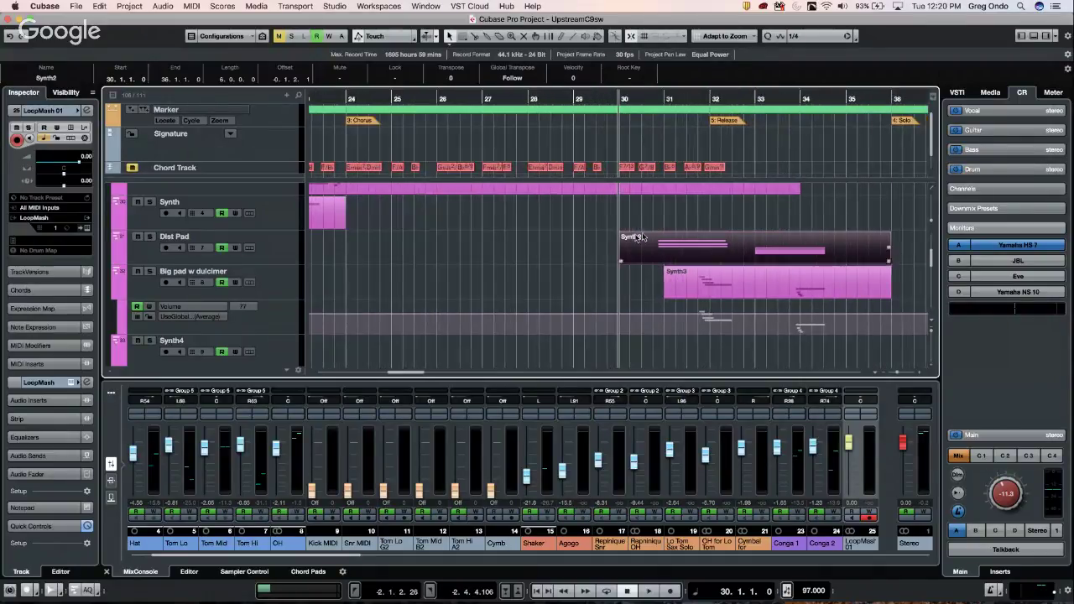
pyautogui.moveTo(662, 233); pyautogui.dragTo(684, 243)
# Step: Move the Synth2 part to start at 30.2.1.0 using a finer zoom-dependent grid
pyautogui.press('h')
pyautogui.press('h')
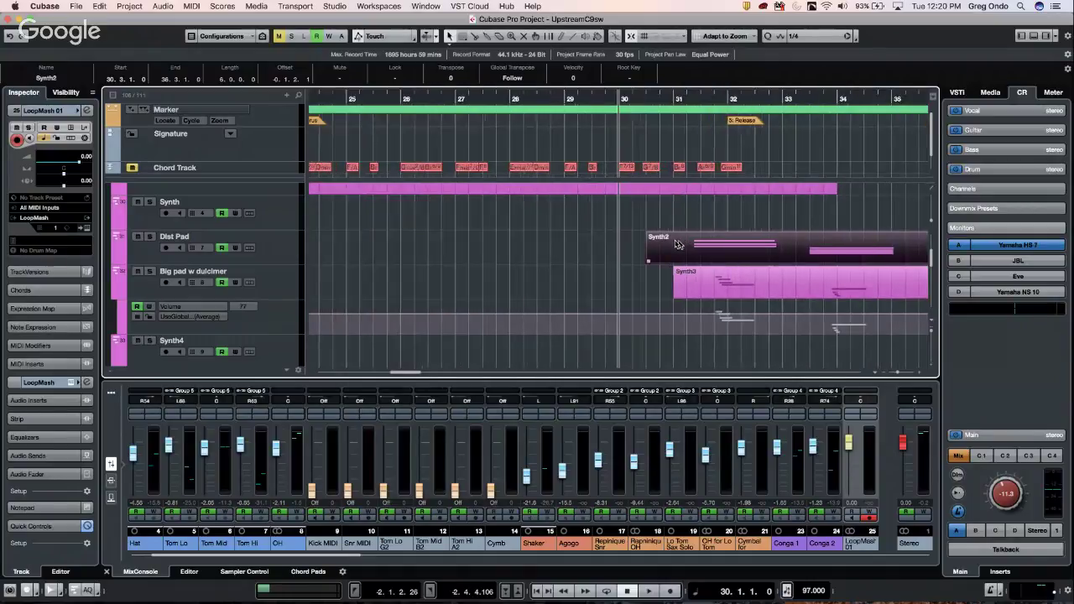
pyautogui.press('h')
pyautogui.press('h')
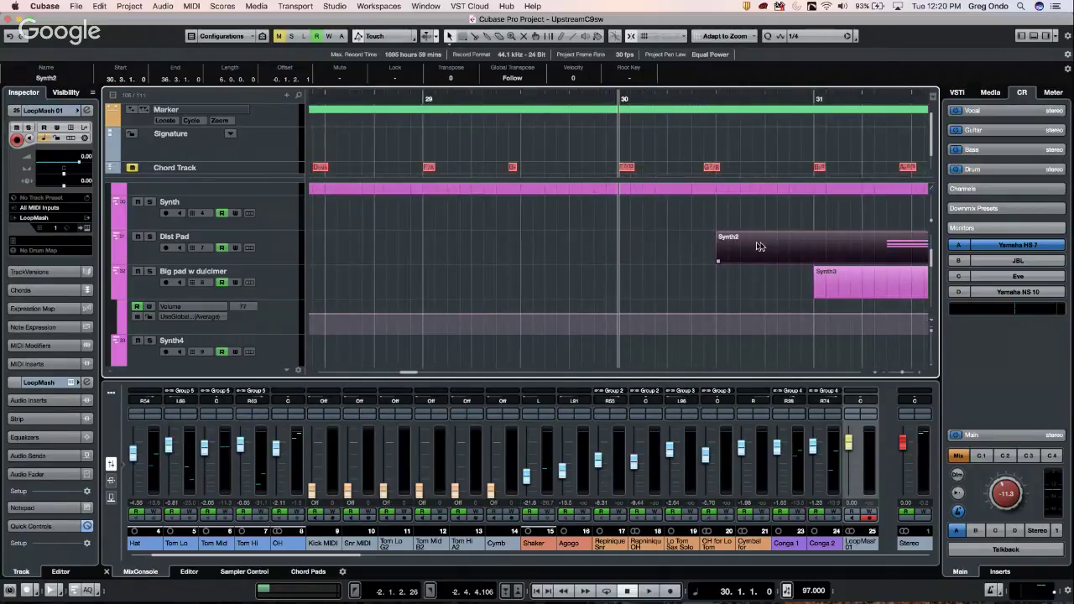
pyautogui.moveTo(760, 246); pyautogui.dragTo(710, 247)
# Step: Shift the Synth2 part earlier on an even finer grid so it starts at 30.1.1.90
pyautogui.press('h')
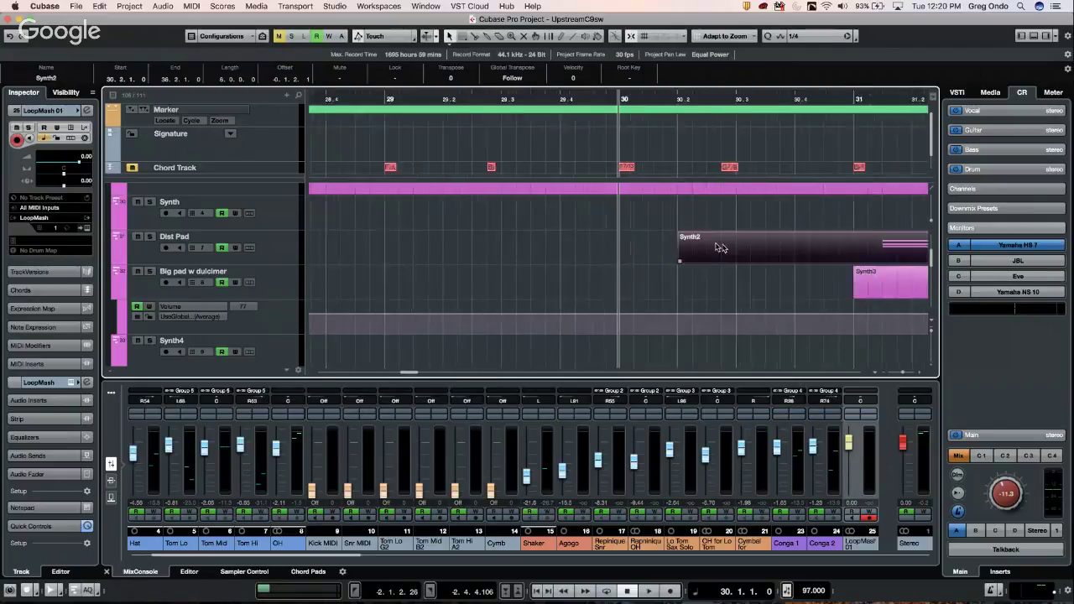
pyautogui.press('h')
pyautogui.press('h')
pyautogui.moveTo(779, 247); pyautogui.dragTo(686, 244)
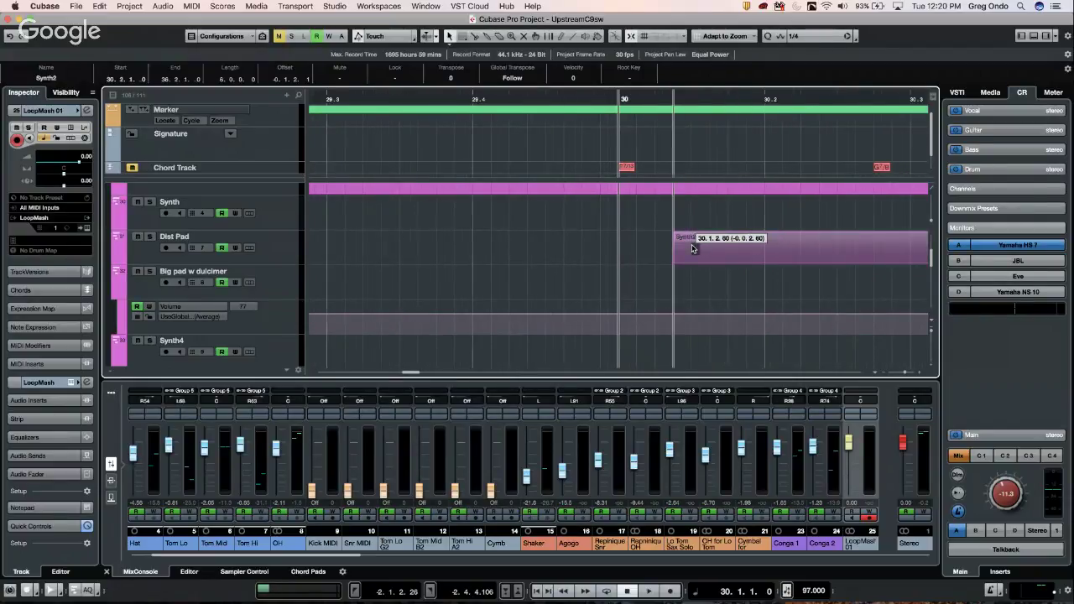
pyautogui.press('h')
pyautogui.moveTo(758, 243); pyautogui.dragTo(710, 242)
# Step: Move the Synth2 part on the coarser grid so it starts at 31.1.1.0
pyautogui.press('g')
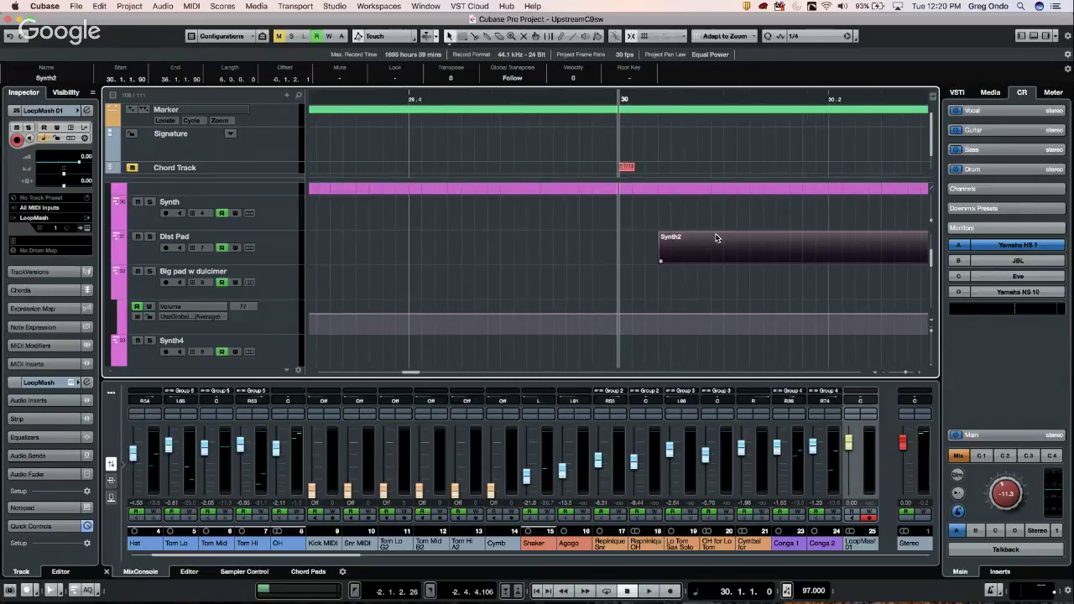
pyautogui.press('g')
pyautogui.press('g')
pyautogui.press('g')
pyautogui.press('g')
pyautogui.press('g')
pyautogui.press('g')
pyautogui.press('g')
pyautogui.press('g')
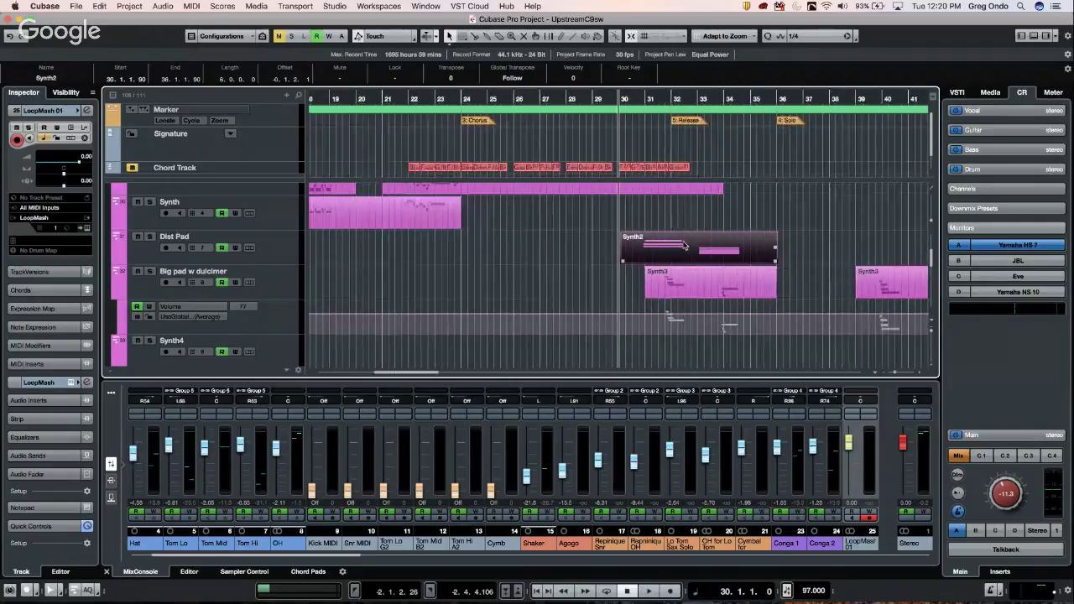
pyautogui.moveTo(683, 250)
pyautogui.mouseDown()
pyautogui.moveTo(728, 250)
pyautogui.moveTo(689, 246)
pyautogui.mouseUp()
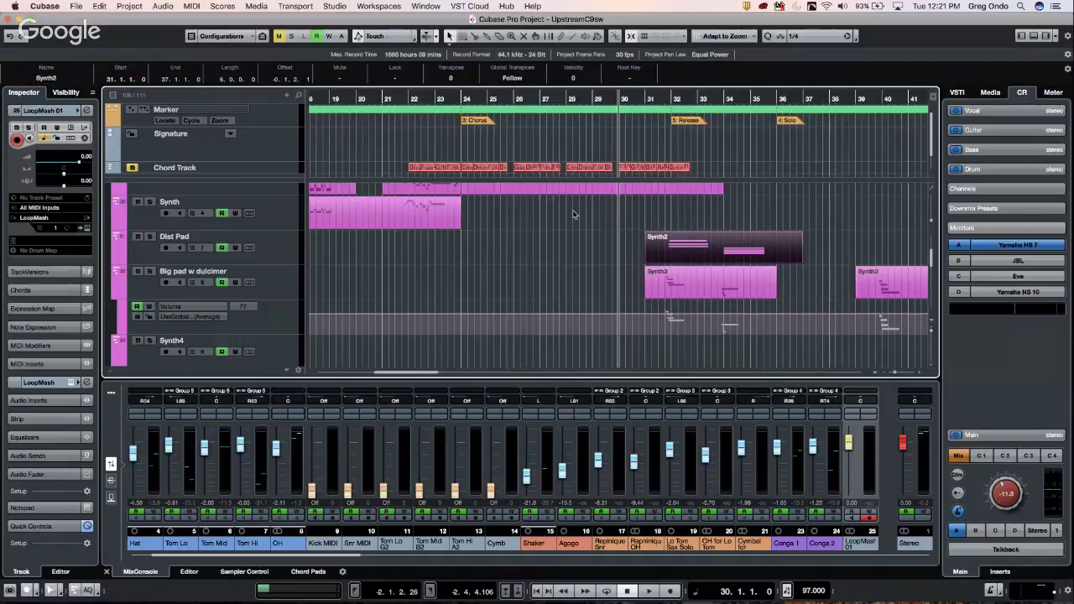
# Step: Move the Synth2 part on the Dist Pad track to start at 30.2.1.0
pyautogui.moveTo(701, 246)
pyautogui.mouseDown()
pyautogui.moveTo(751, 246)
pyautogui.moveTo(701, 246)
pyautogui.mouseUp()
pyautogui.moveTo(663, 252); pyautogui.dragTo(729, 245)
pyautogui.press('h')
pyautogui.press('h')
pyautogui.press('h')
pyautogui.press('h')
pyautogui.press('h')
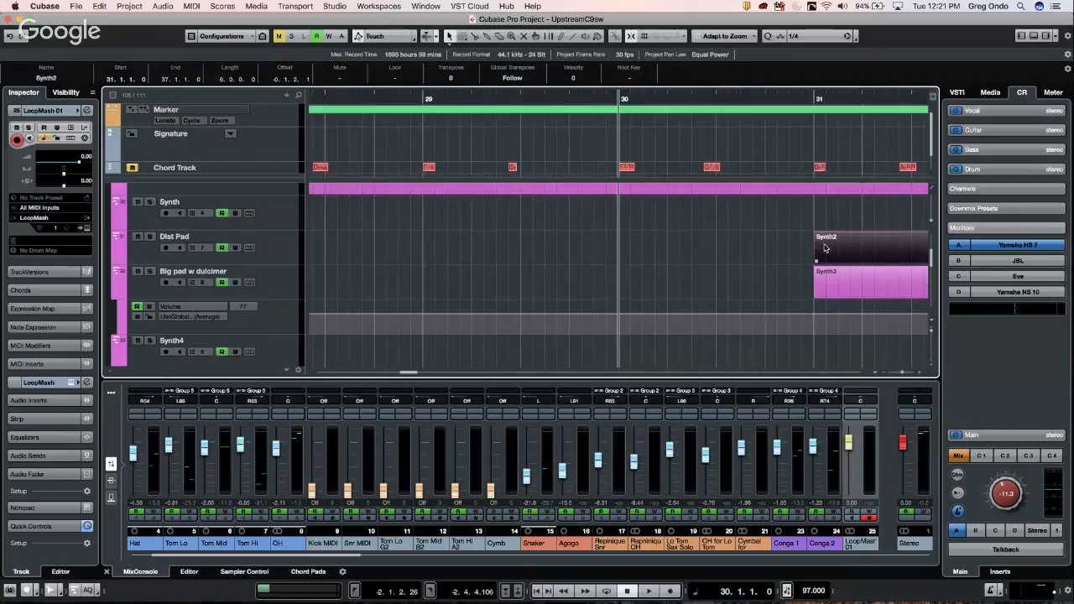
pyautogui.moveTo(825, 248); pyautogui.dragTo(675, 243)
pyautogui.press('g')
pyautogui.press('g')
pyautogui.press('g')
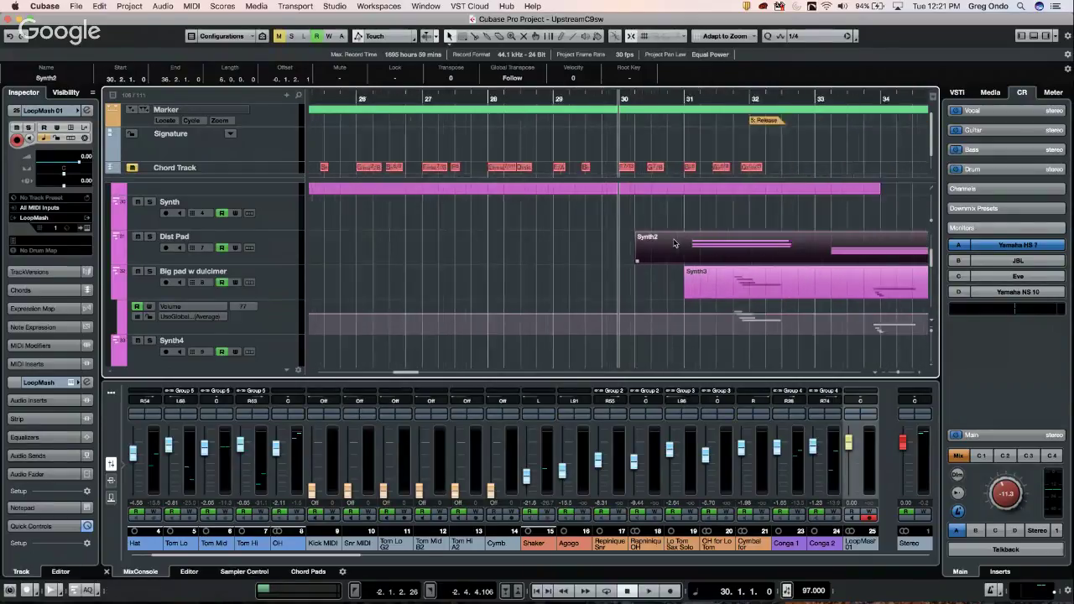
pyautogui.press('g')
# Step: Undo the Synth2 part move and the addition of the LoopMash 01 track, keeping the project window full size
pyautogui.press('super+z')
pyautogui.press('super+shift+z')
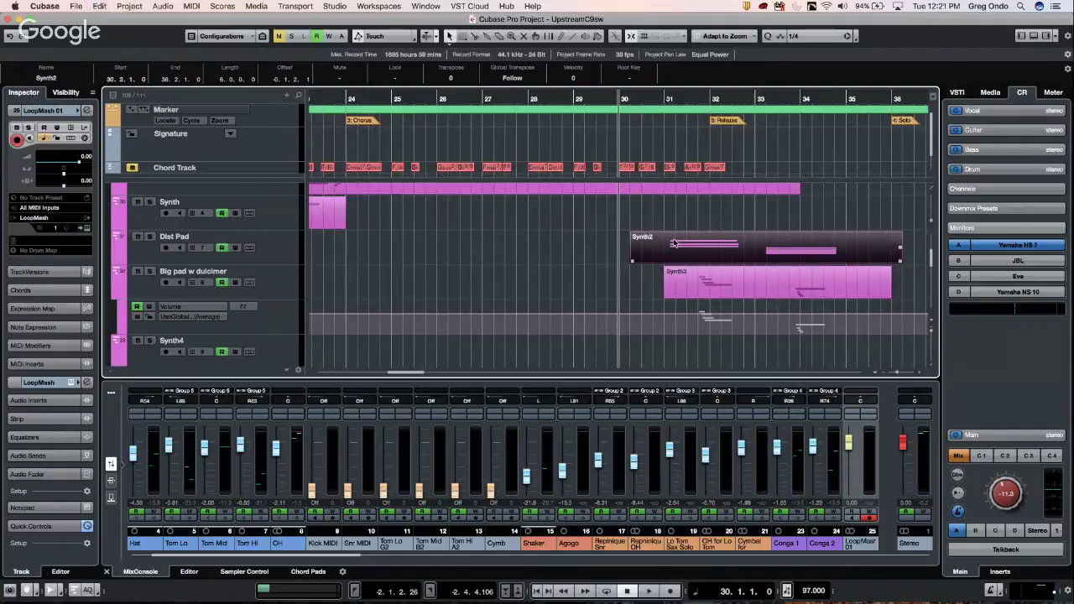
pyautogui.press('super+z')
pyautogui.doubleClick(401, 17)
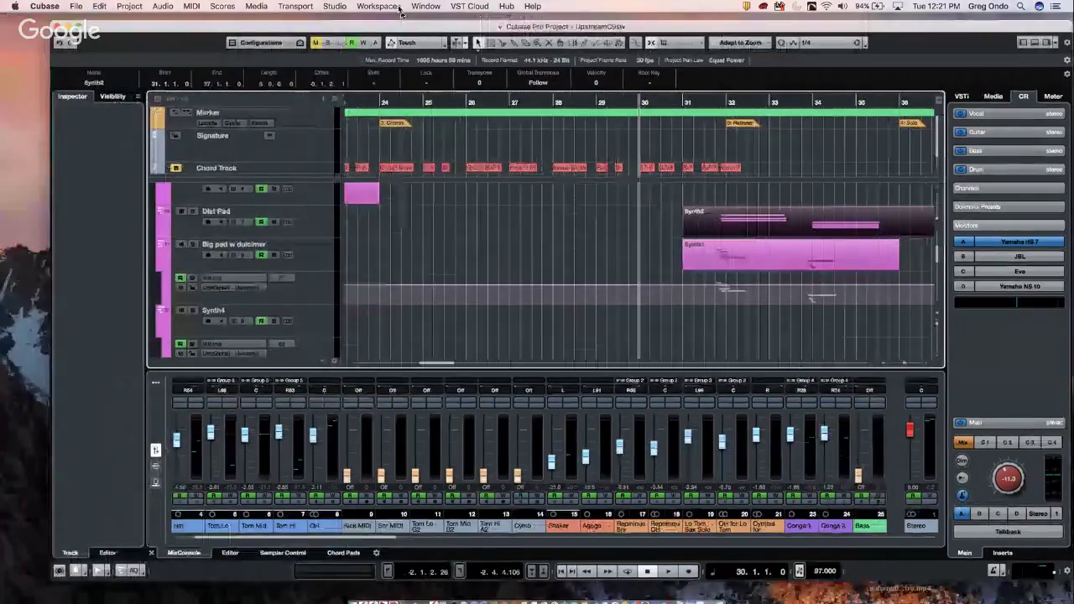
pyautogui.press('Escape')
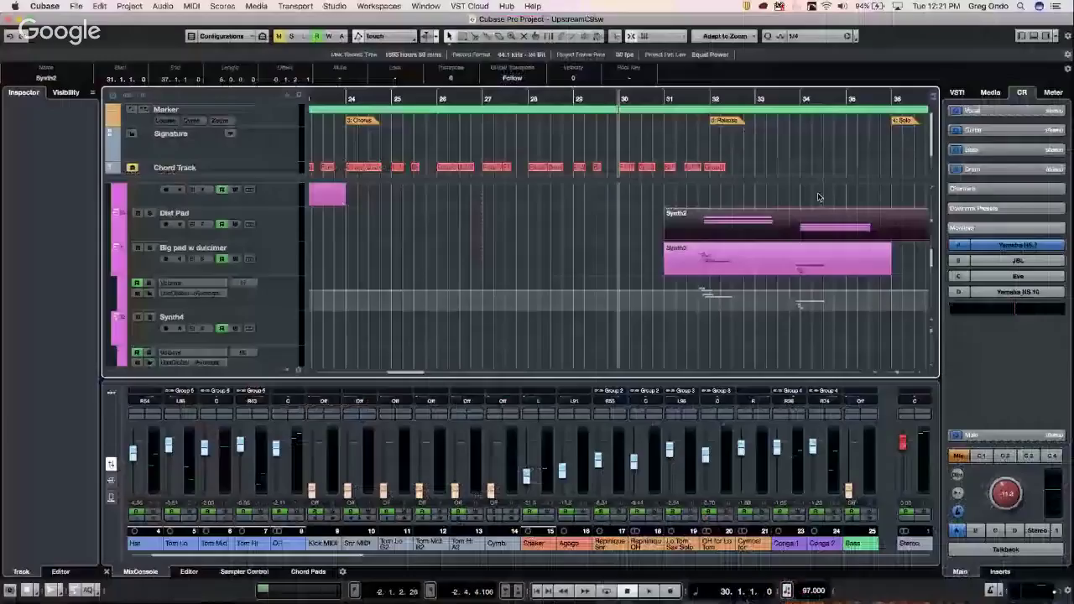
# Step: Select the 4/4 signature event at the project start and place the project cursor at bar 1, with the Sax track in view
pyautogui.press('Home')
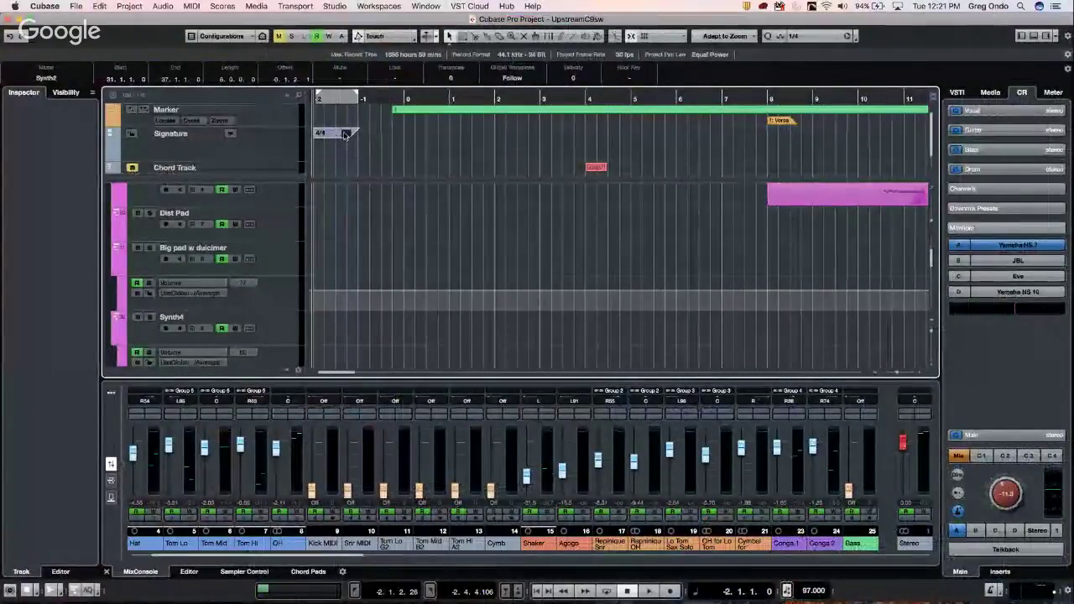
pyautogui.click(337, 127)
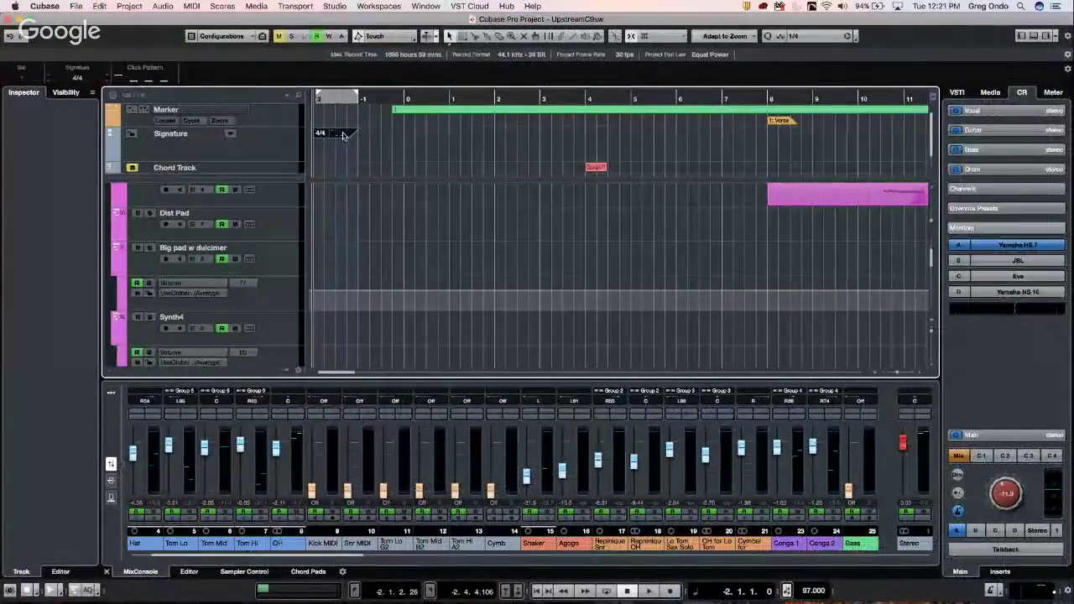
pyautogui.click(493, 97)
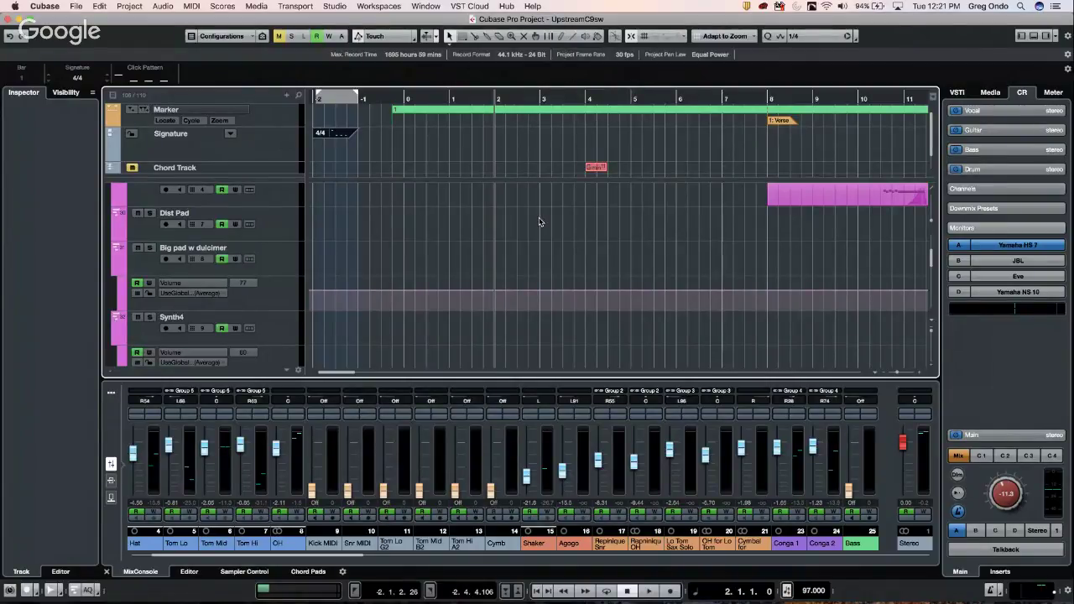
pyautogui.scroll(5, 538, 222)
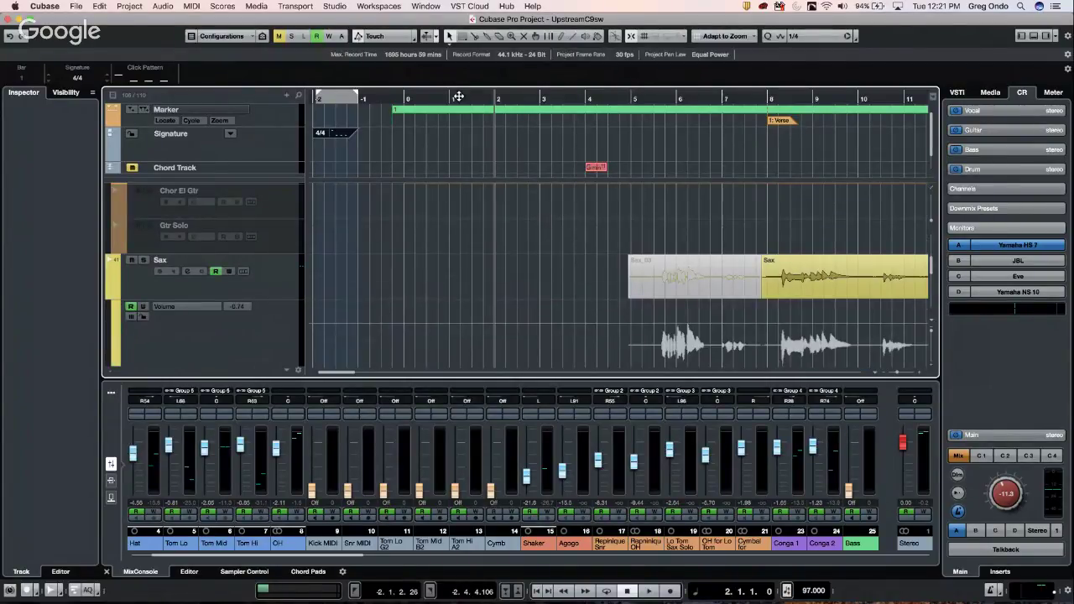
pyautogui.moveTo(454, 98); pyautogui.dragTo(459, 60)
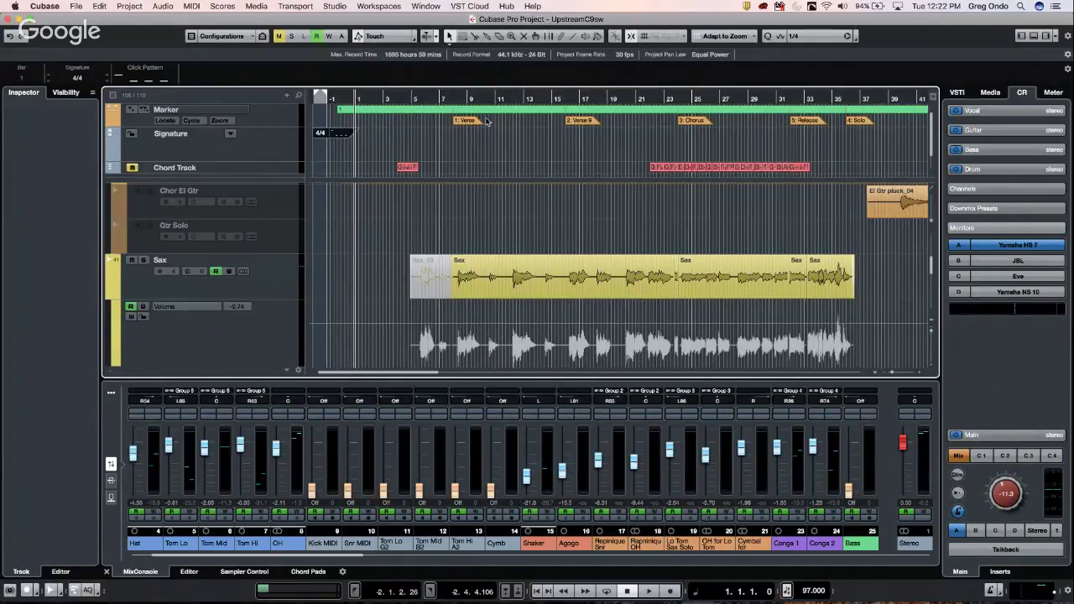
# Step: Lower the Sax volume automation between bars 12 and 16 with the Range Selection tool
pyautogui.moveTo(485, 98); pyautogui.dragTo(485, 111)
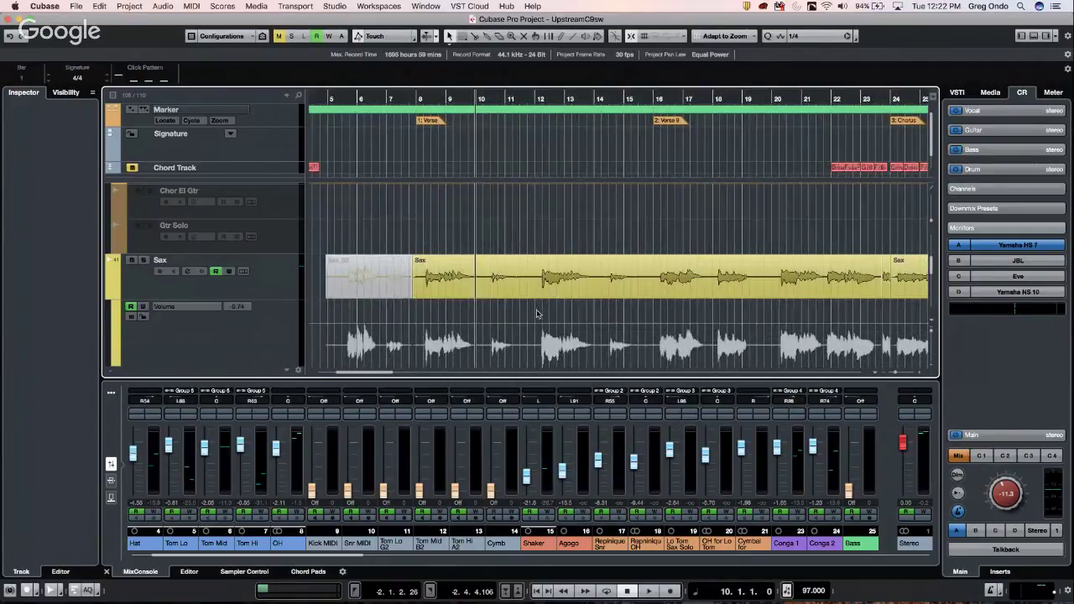
pyautogui.rightClick(532, 319)
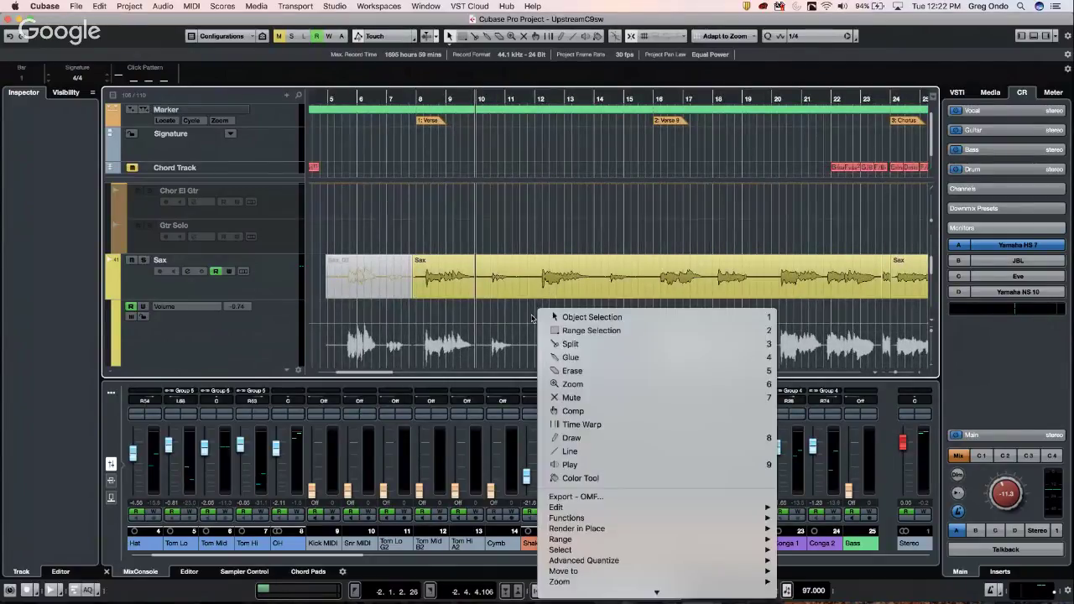
pyautogui.click(615, 331)
pyautogui.moveTo(546, 319); pyautogui.dragTo(643, 321)
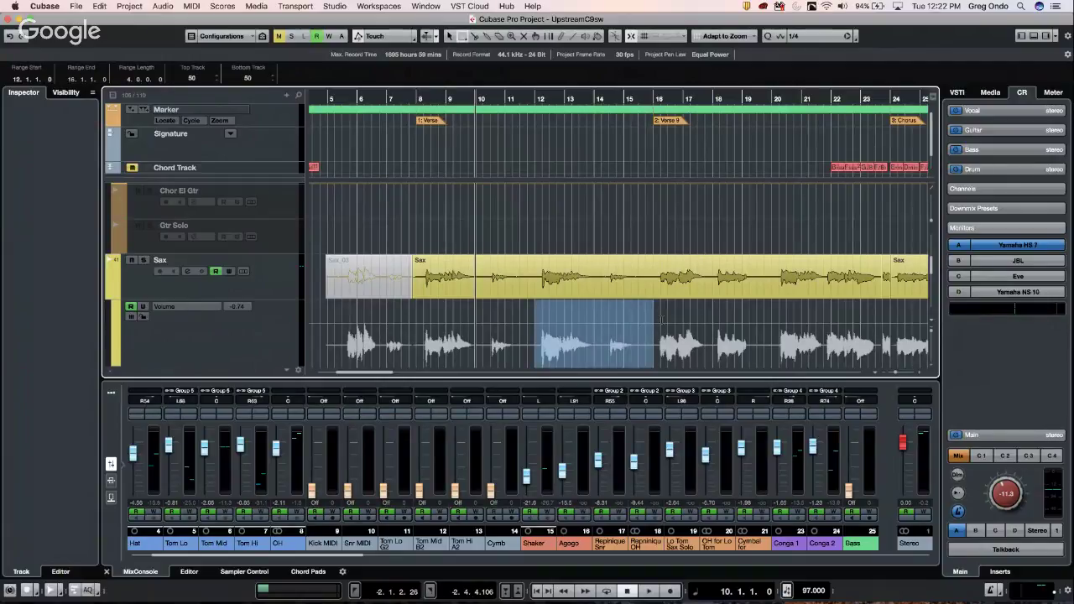
pyautogui.moveTo(593, 307)
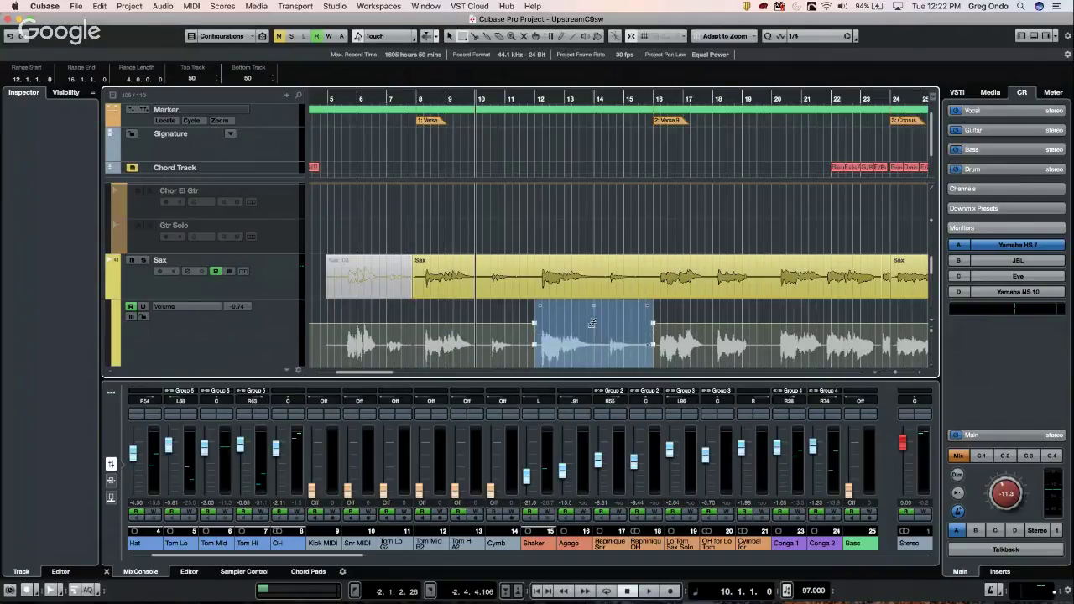
pyautogui.click(632, 320)
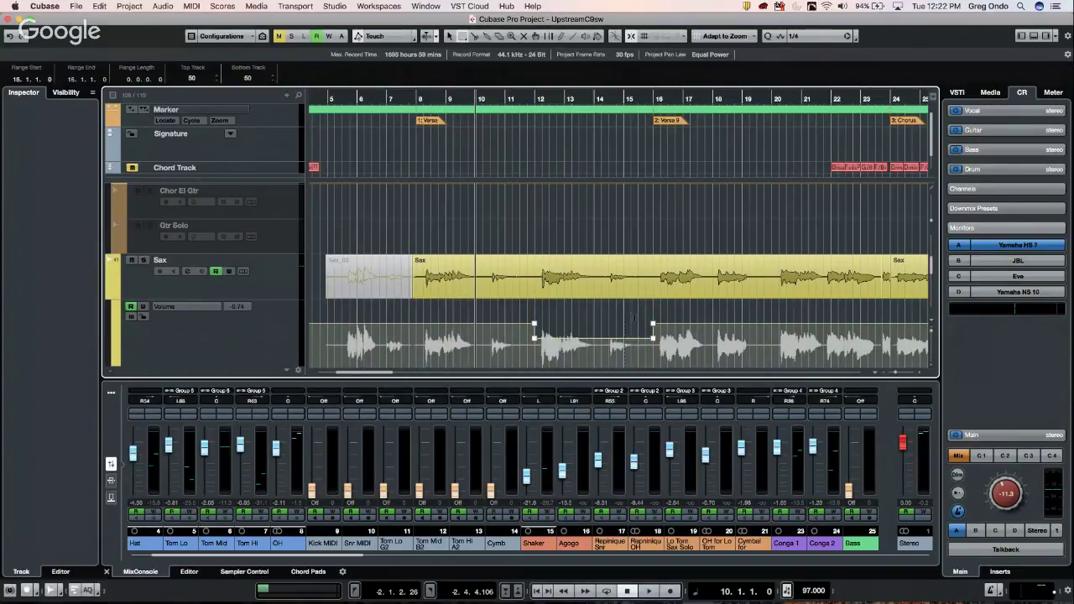
# Step: Select the range from about 14.2.2 to 15.2.4 on the Sax volume automation and raise its level
pyautogui.moveTo(610, 319); pyautogui.dragTo(601, 322)
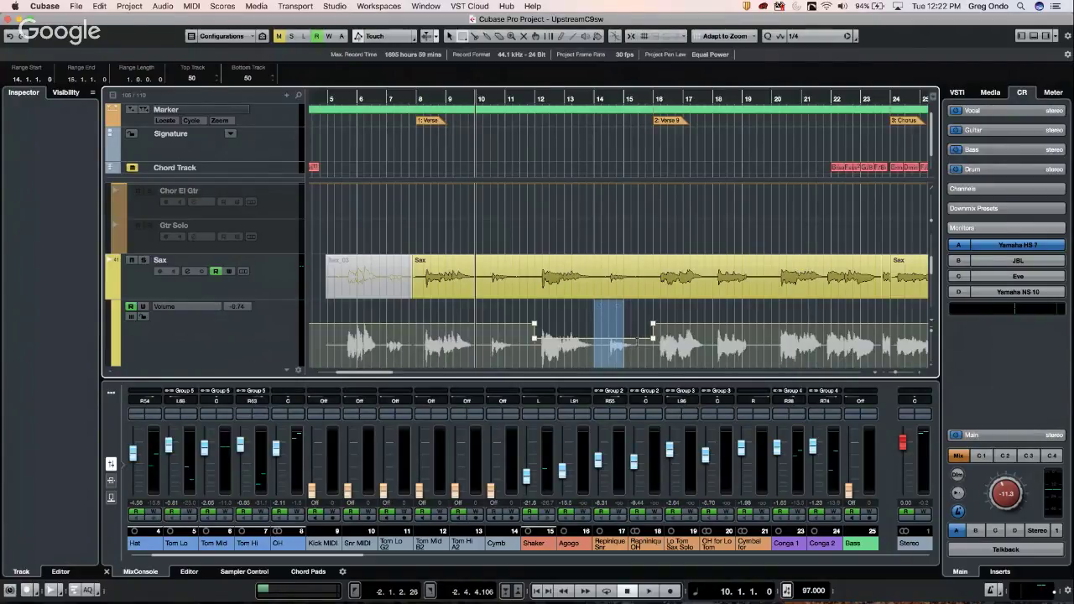
pyautogui.moveTo(638, 340); pyautogui.dragTo(606, 343)
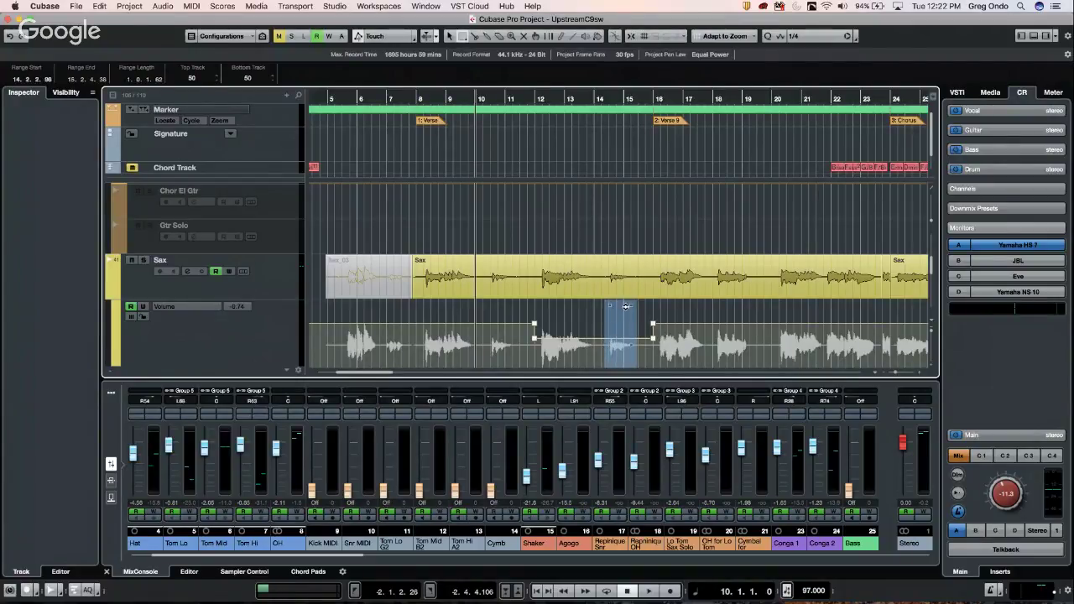
pyautogui.click(620, 306)
pyautogui.moveTo(620, 307); pyautogui.dragTo(622, 290)
# Step: Select the Sax volume automation from about 12.4.2 to 13.3.3, lower it and tilt it into a rising ramp
pyautogui.moveTo(561, 327)
pyautogui.mouseDown()
pyautogui.moveTo(586, 327)
pyautogui.moveTo(571, 317)
pyautogui.mouseUp()
pyautogui.click(572, 316)
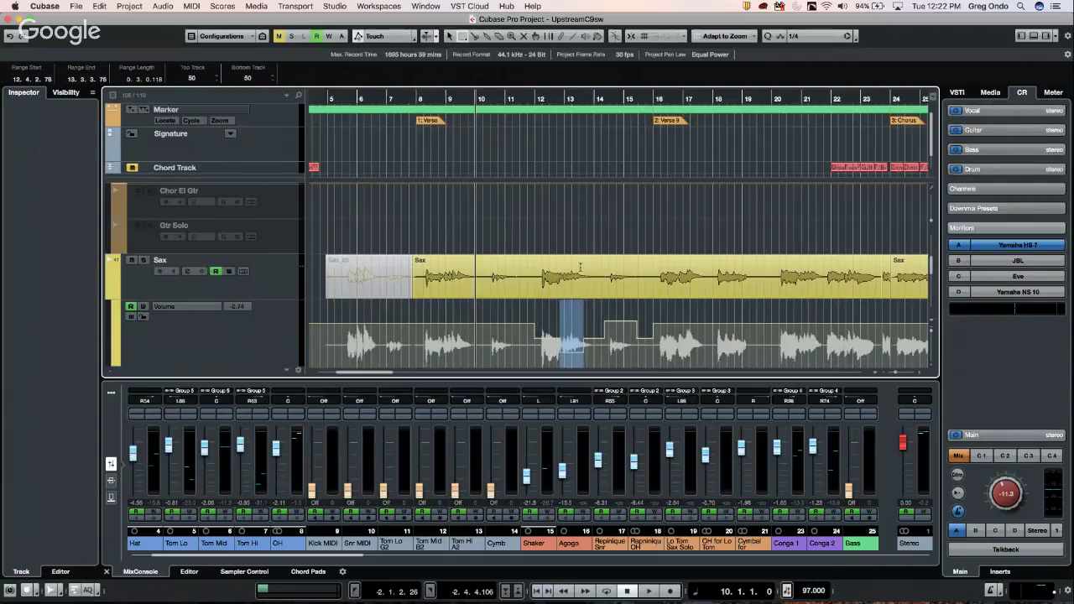
pyautogui.click(551, 97)
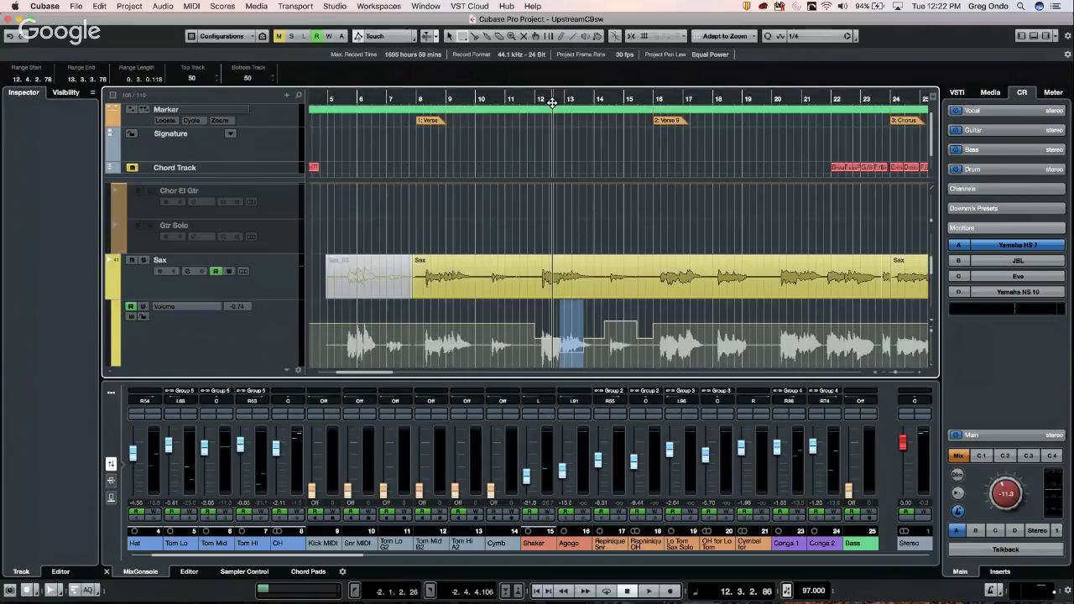
pyautogui.press('h')
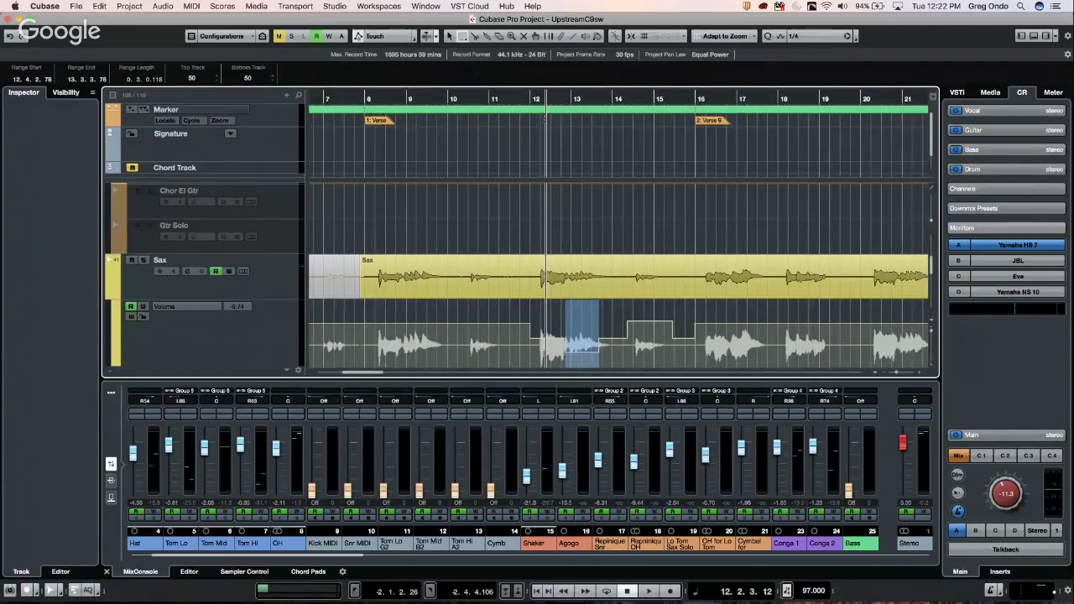
pyautogui.press('h')
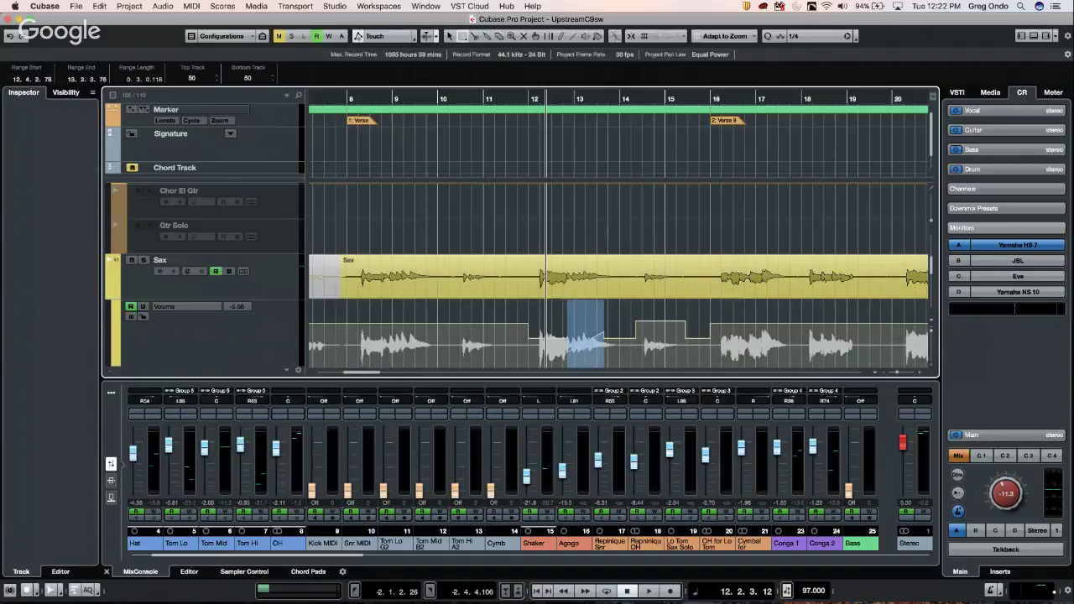
# Step: Pull down the raised Sax volume segment around bar 15 with the Object Selection tool
pyautogui.rightClick(604, 234)
pyautogui.click(653, 239)
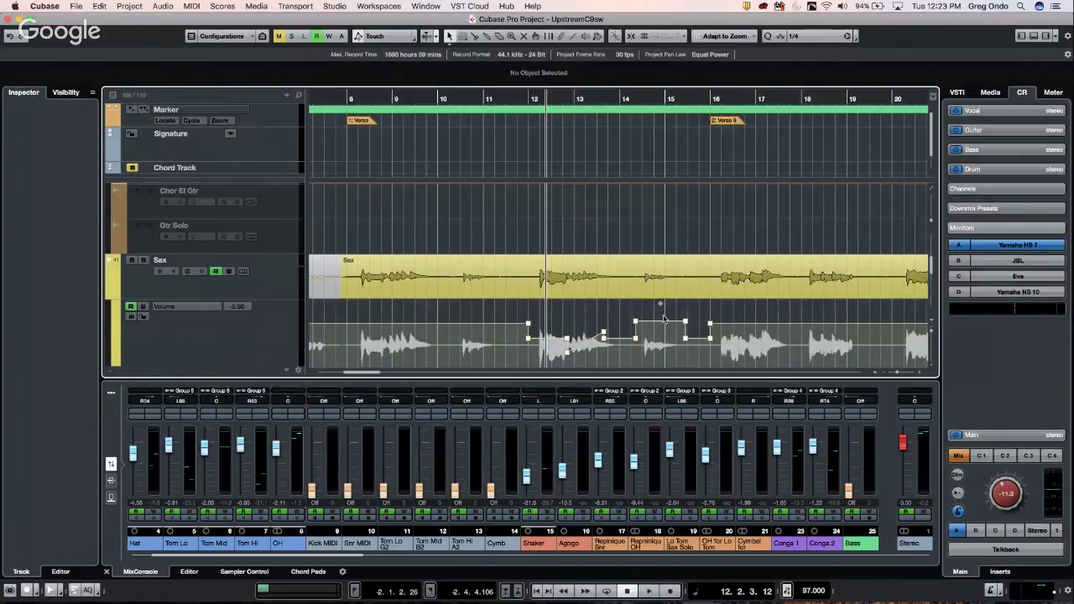
pyautogui.moveTo(662, 305)
pyautogui.mouseDown()
pyautogui.moveTo(659, 323)
pyautogui.moveTo(658, 304)
pyautogui.moveTo(694, 329)
pyautogui.moveTo(696, 312)
pyautogui.moveTo(660, 309)
pyautogui.moveTo(661, 299)
pyautogui.moveTo(657, 320)
pyautogui.mouseUp()
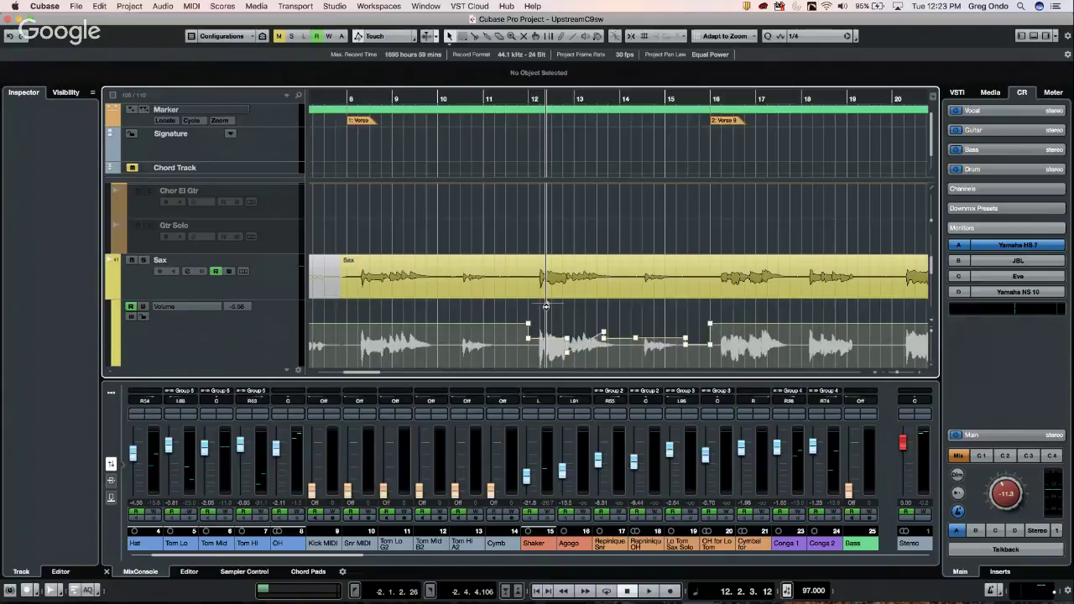
pyautogui.moveTo(547, 307)
pyautogui.mouseDown()
pyautogui.moveTo(544, 328)
pyautogui.moveTo(550, 305)
pyautogui.mouseUp()
# Step: Place the project cursor at 7.4.2.56, enlarge the Sax volume automation lane and select the Sax track
pyautogui.click(340, 103)
pyautogui.press('h')
pyautogui.press('h')
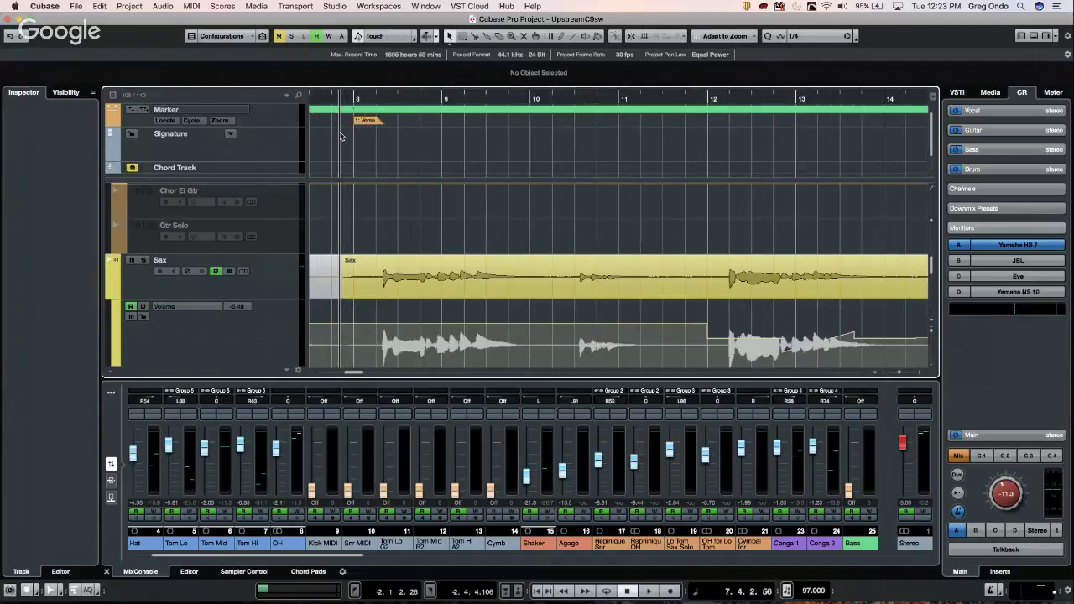
pyautogui.scroll(-3, 479, 225)
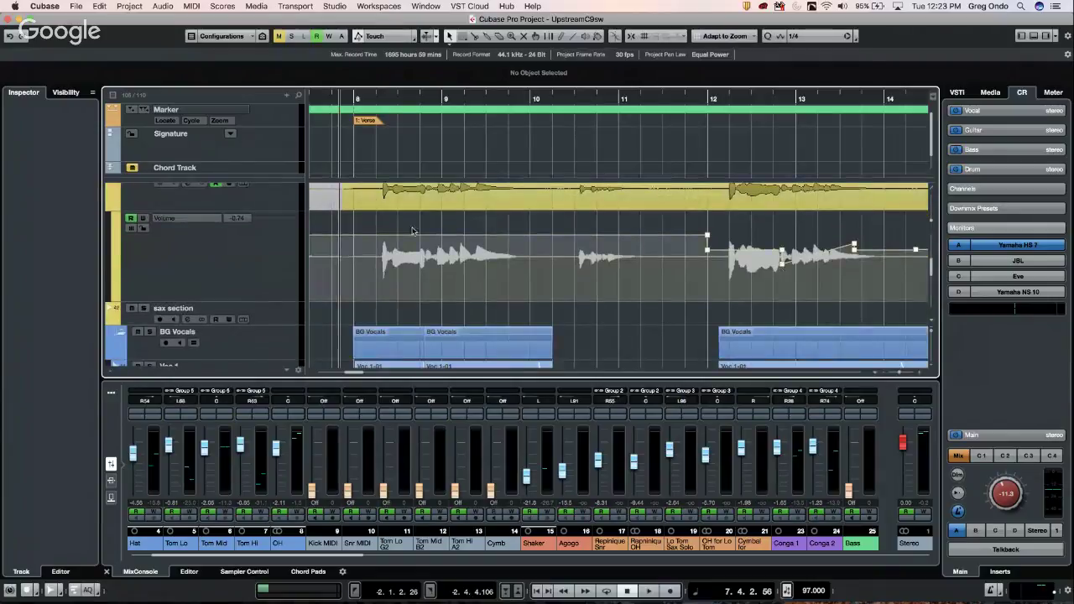
pyautogui.click(262, 303)
pyautogui.moveTo(261, 304); pyautogui.dragTo(258, 313)
pyautogui.click(274, 207)
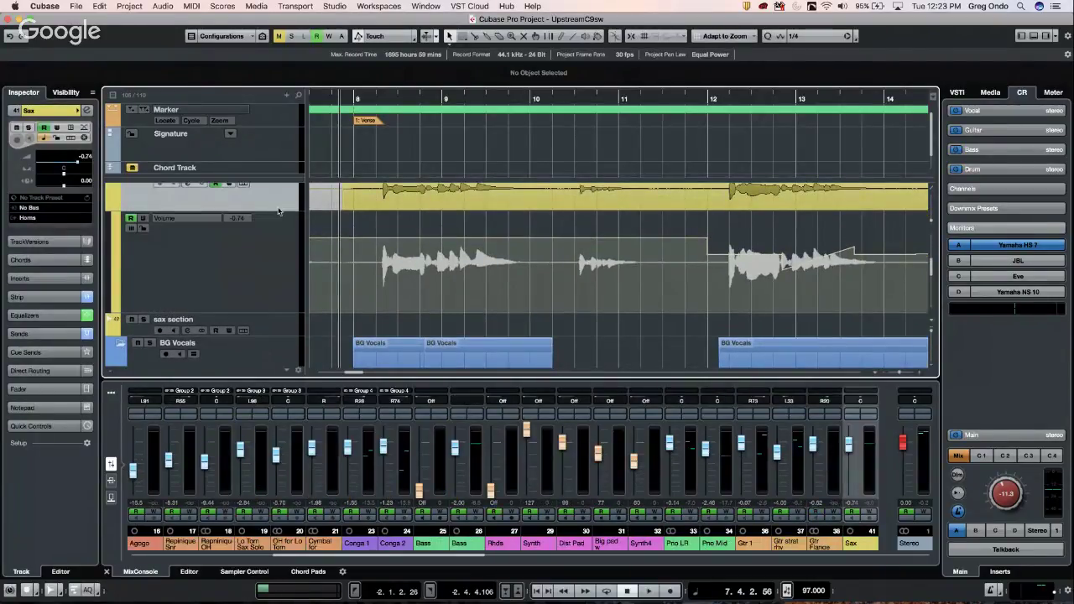
# Step: Range-select the Sax volume automation from about 8.1.4 to 9.4.4, raise it and tilt its start down to the minimum
pyautogui.rightClick(418, 273)
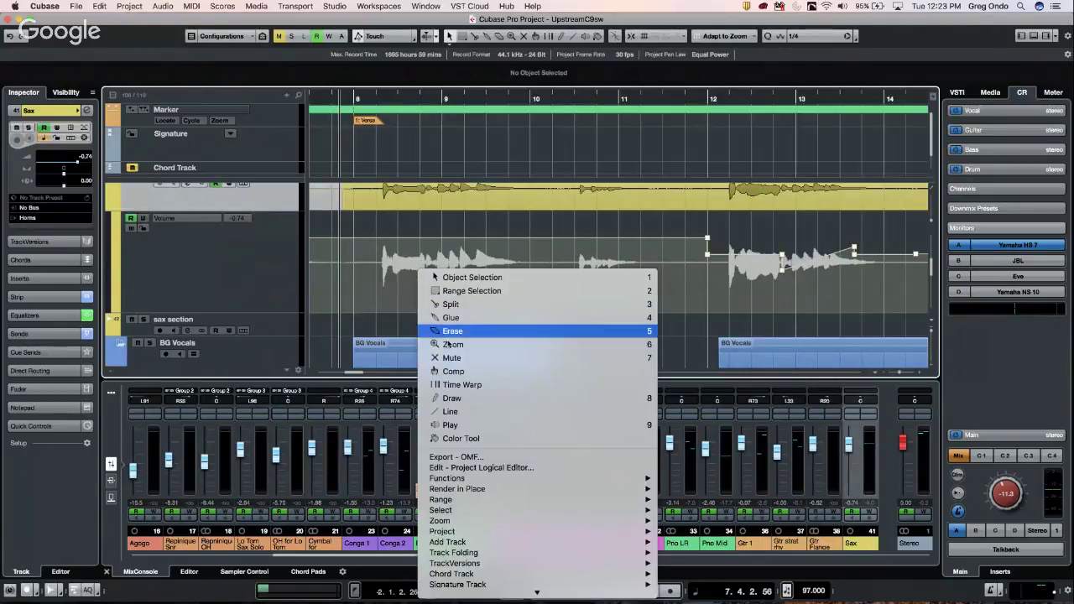
pyautogui.click(430, 290)
pyautogui.moveTo(782, 261); pyautogui.dragTo(855, 260)
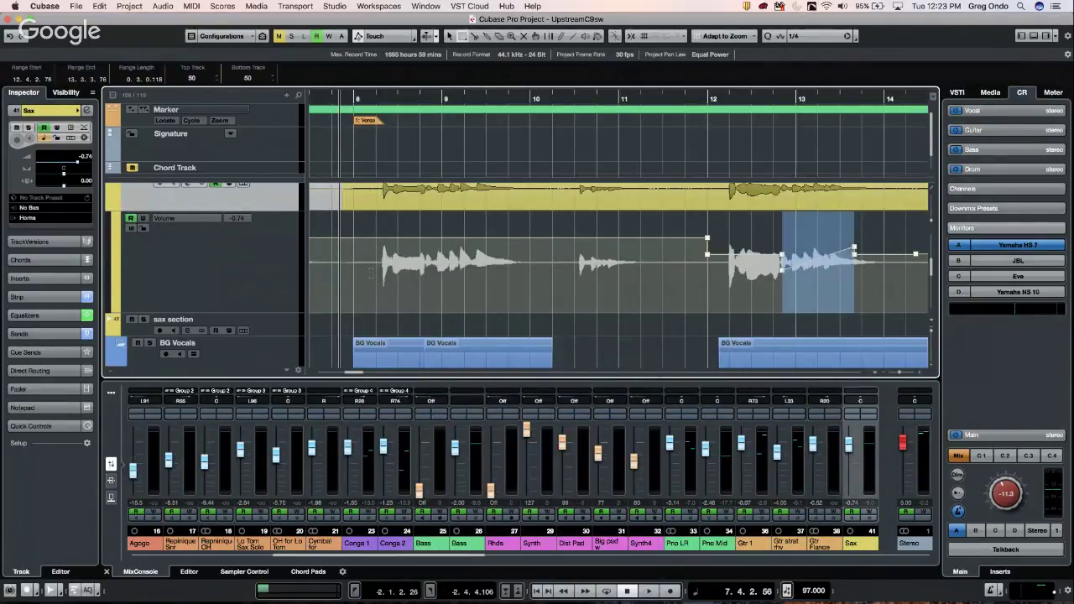
pyautogui.moveTo(371, 261); pyautogui.dragTo(528, 282)
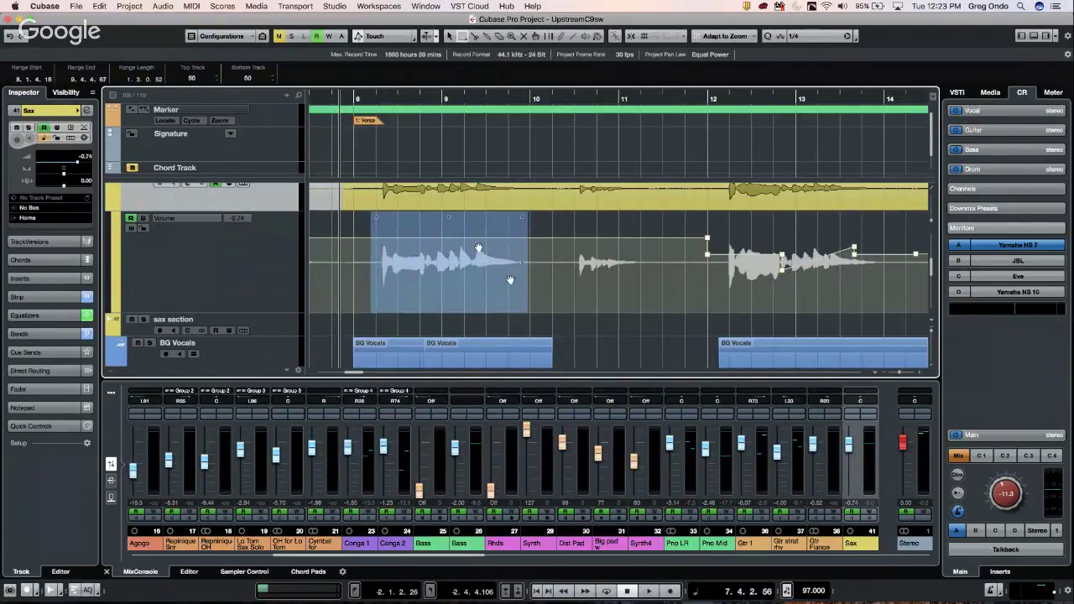
pyautogui.moveTo(449, 217); pyautogui.dragTo(451, 204)
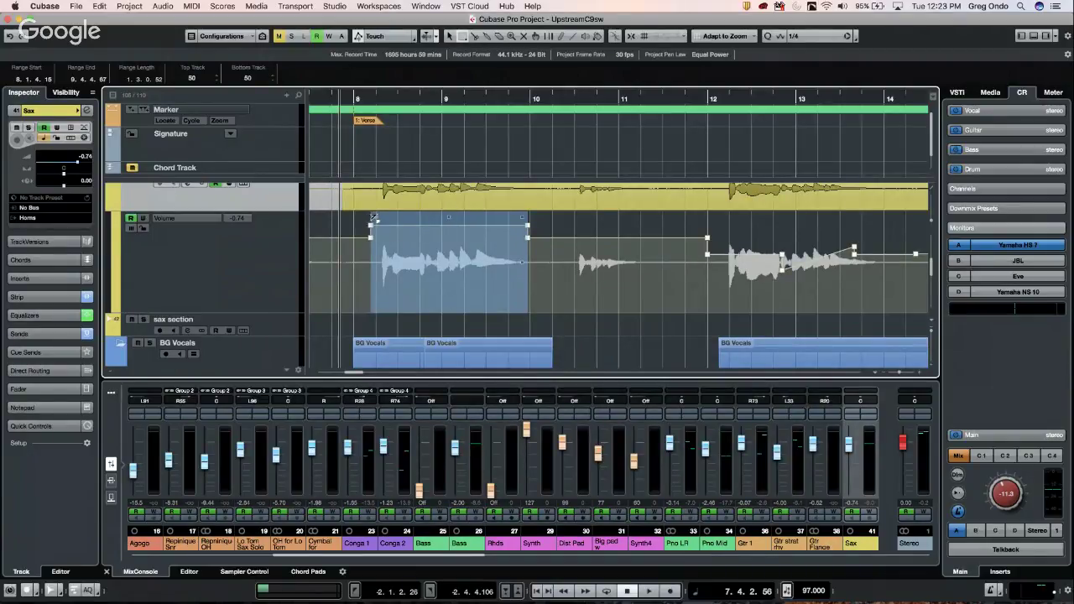
pyautogui.moveTo(375, 218); pyautogui.dragTo(362, 304)
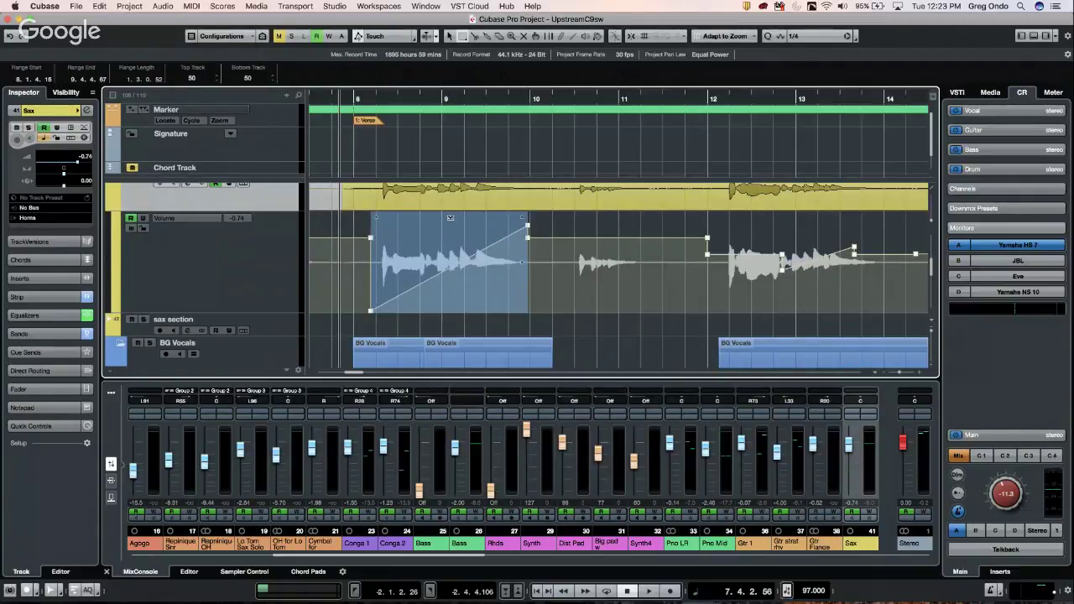
# Step: Try scaling the volume ramp from its centre and shifting it earlier to start at about 7.4.2, and undo it
pyautogui.moveTo(450, 218); pyautogui.dragTo(442, 239)
pyautogui.moveTo(454, 270); pyautogui.dragTo(424, 271)
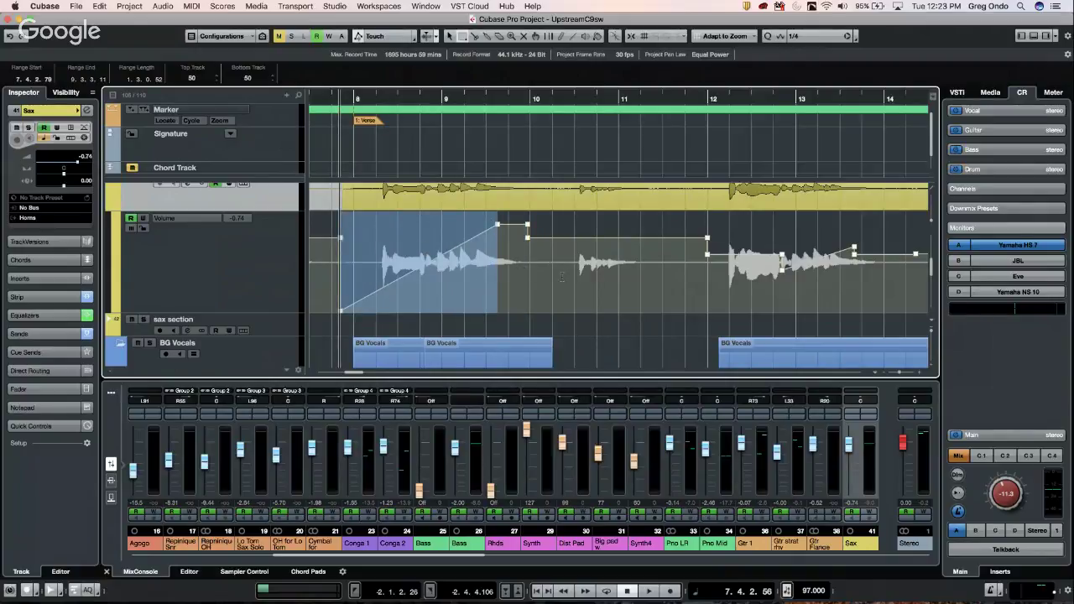
pyautogui.hotkey('ctrl', 'z')
# Step: Bend the Sax volume ramp into an upward-bulging curve with Object Selection and move its peak point to about 9.2.1
pyautogui.rightClick(613, 298)
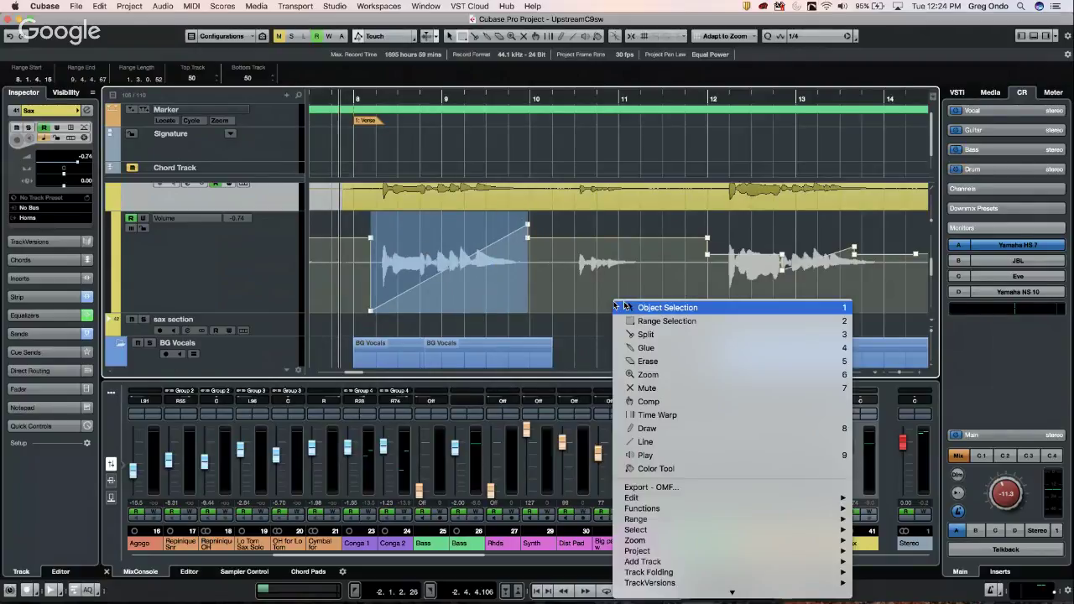
pyautogui.click(665, 310)
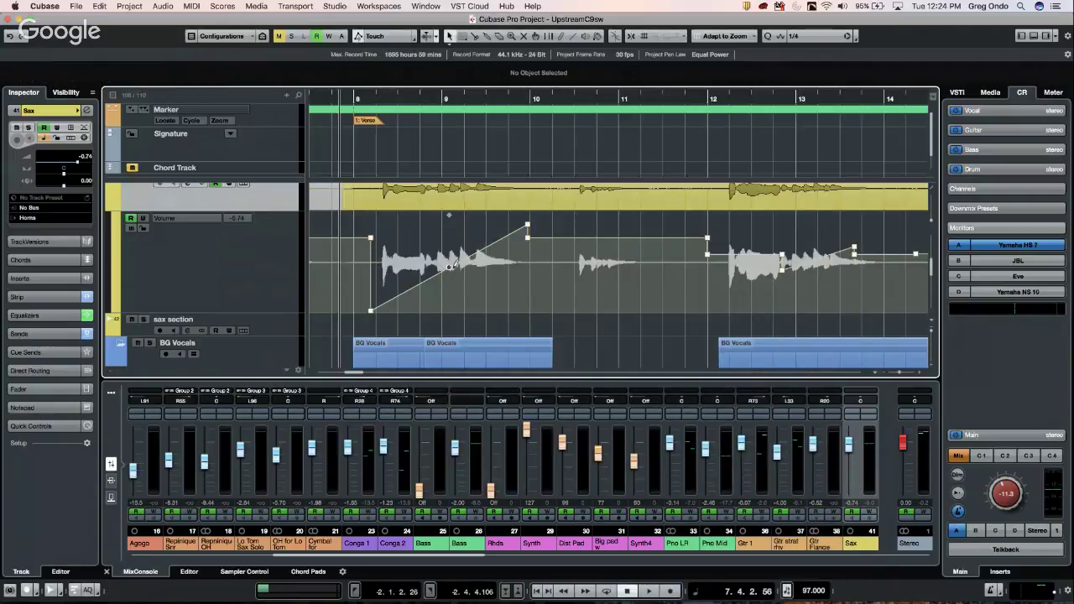
pyautogui.moveTo(450, 271); pyautogui.dragTo(433, 250)
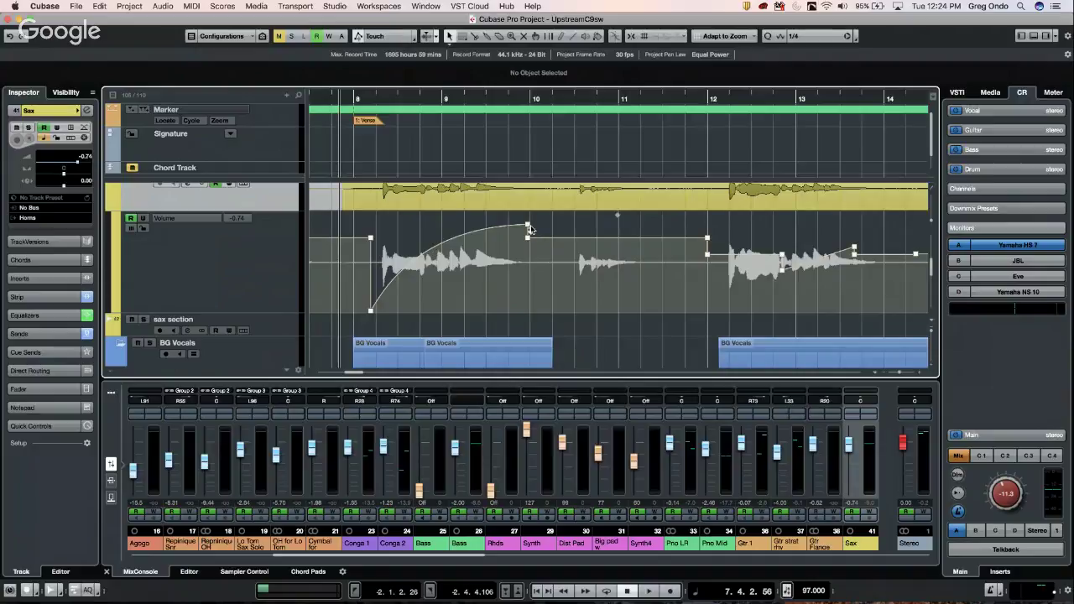
pyautogui.moveTo(528, 226); pyautogui.dragTo(469, 226)
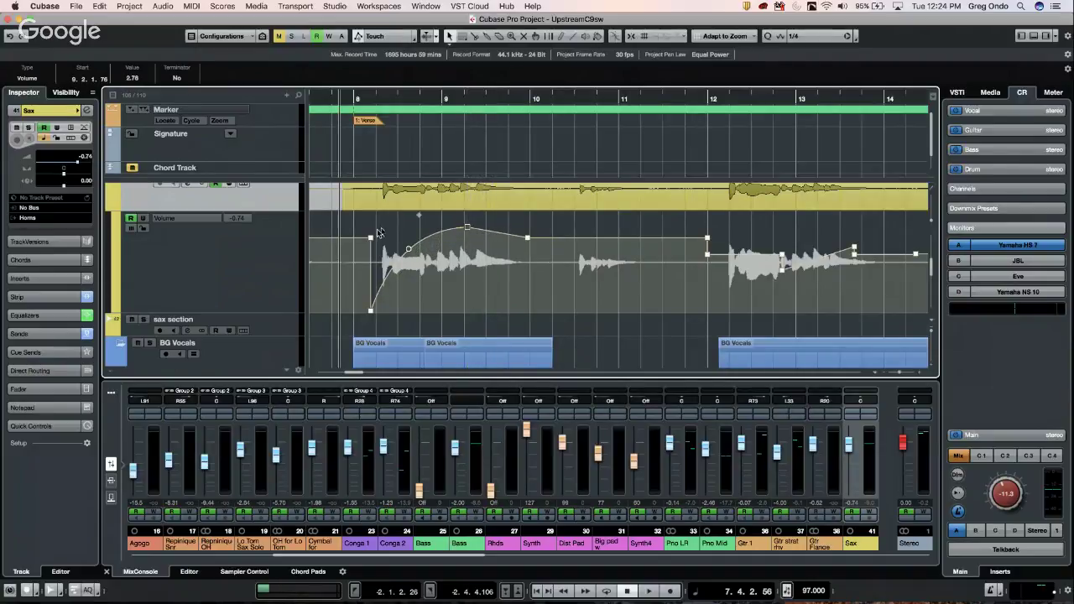
# Step: Duplicate the Sax volume curve range from 8.1.2.12 to 10.1.1.32 repeatedly up to about bar 19, and place the cursor at 8.4.2.78
pyautogui.rightClick(381, 228)
pyautogui.click(436, 248)
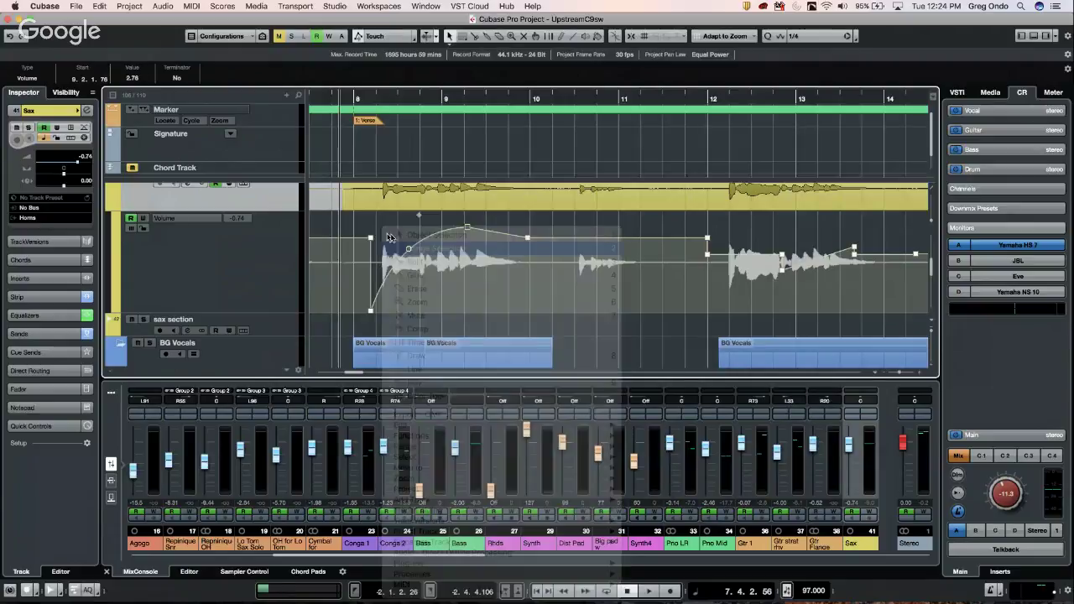
pyautogui.moveTo(359, 223); pyautogui.dragTo(531, 241)
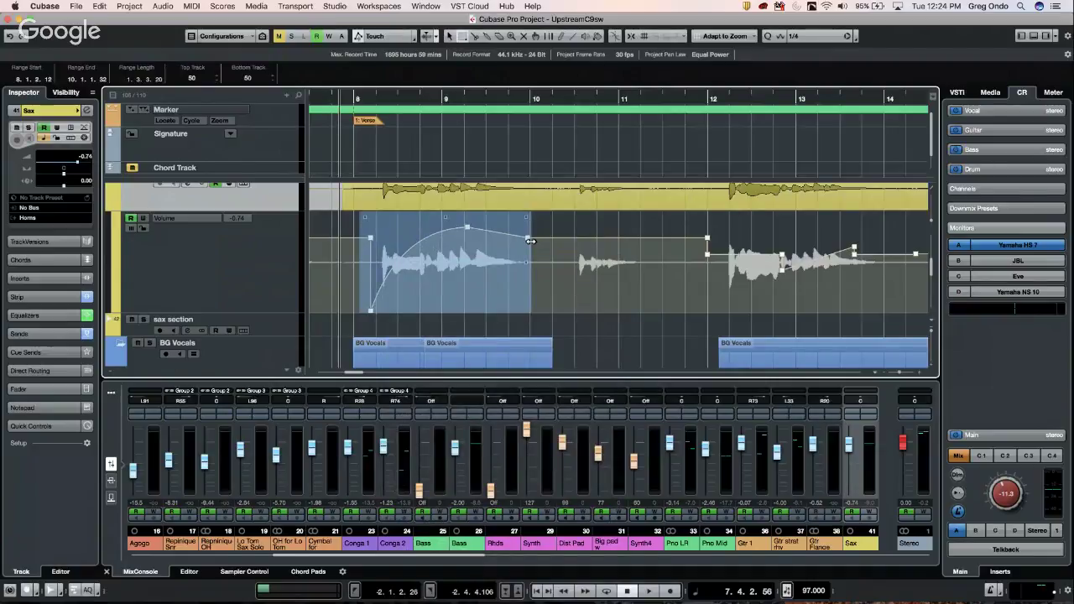
pyautogui.hotkey('ctrl', 'd')
pyautogui.hotkey('ctrl', 'd')
pyautogui.hotkey('ctrl', 'd')
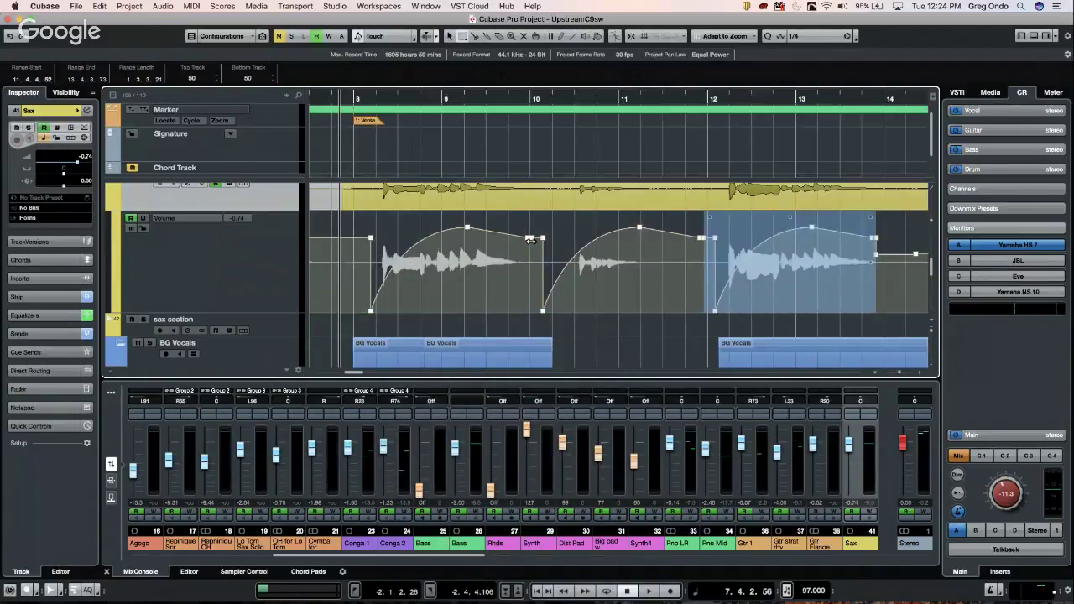
pyautogui.click(429, 98)
pyautogui.press('g')
pyautogui.press('g')
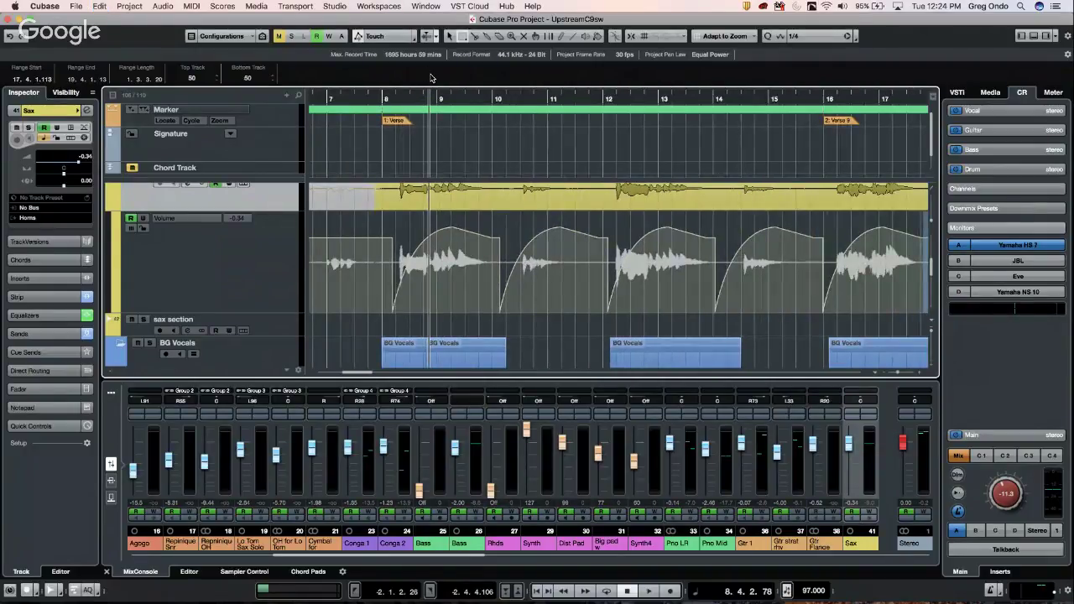
pyautogui.press('g')
pyautogui.press('g')
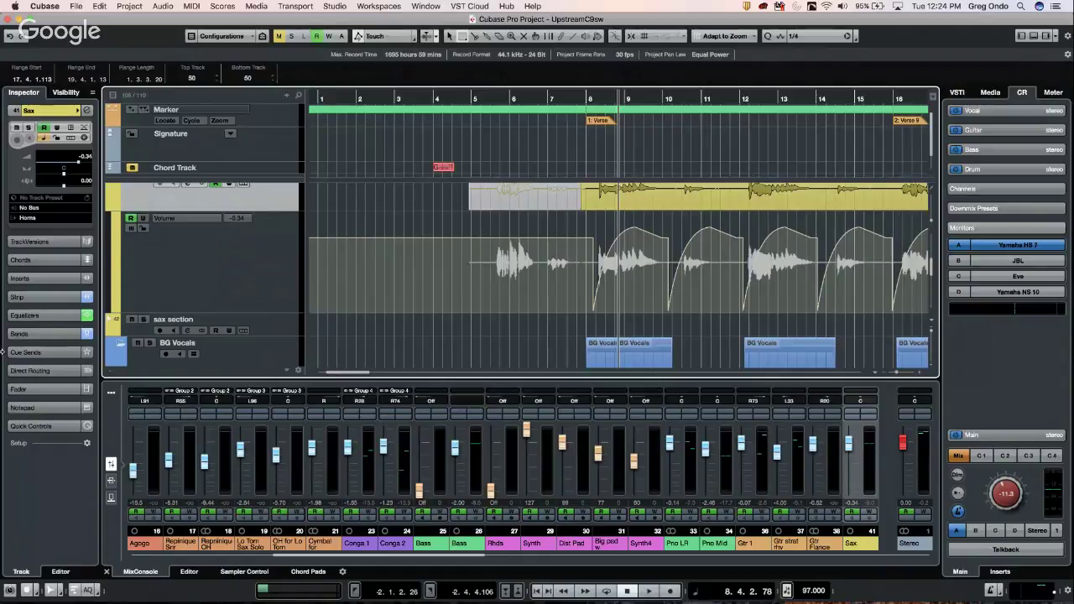
pyautogui.hotkey('ctrl', 'Up')
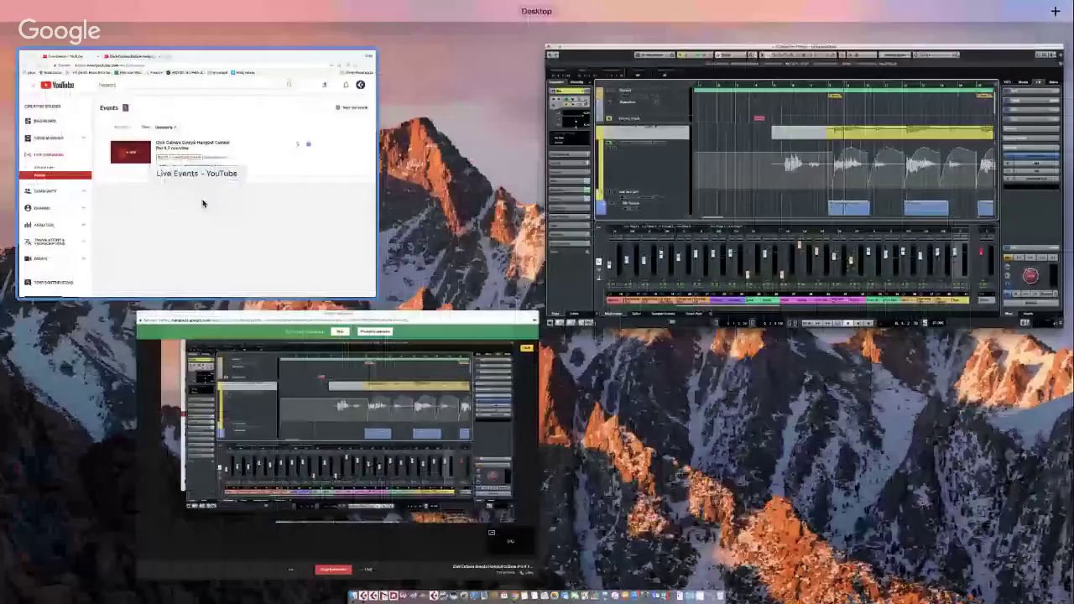
pyautogui.hotkey('ctrl', 'Up')
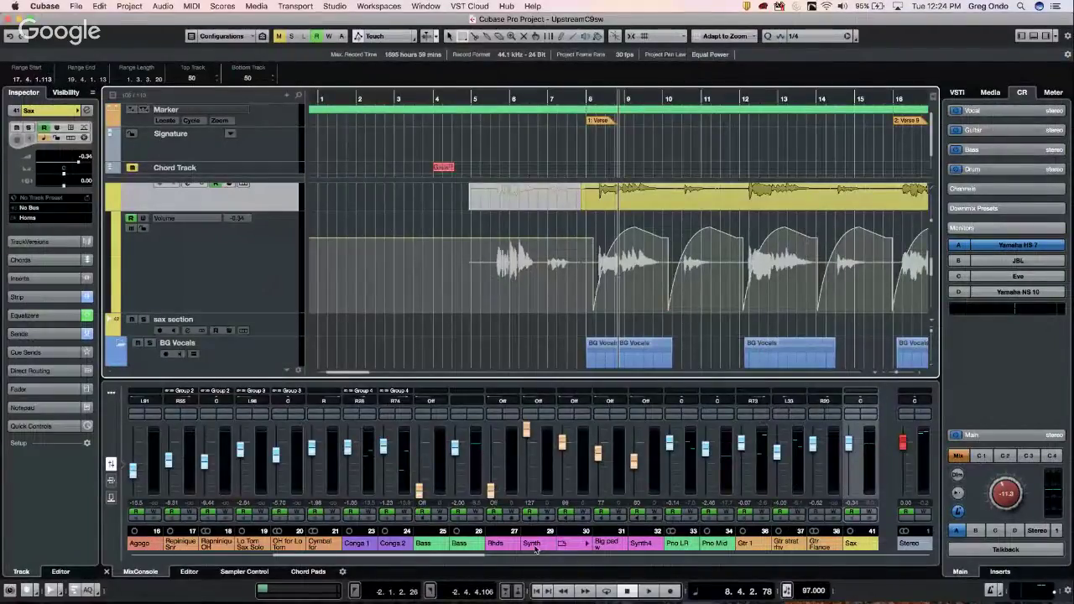
# Step: Add a VCA fader to the selected Sax channel in the mixer
pyautogui.hscroll(3, 471, 558)
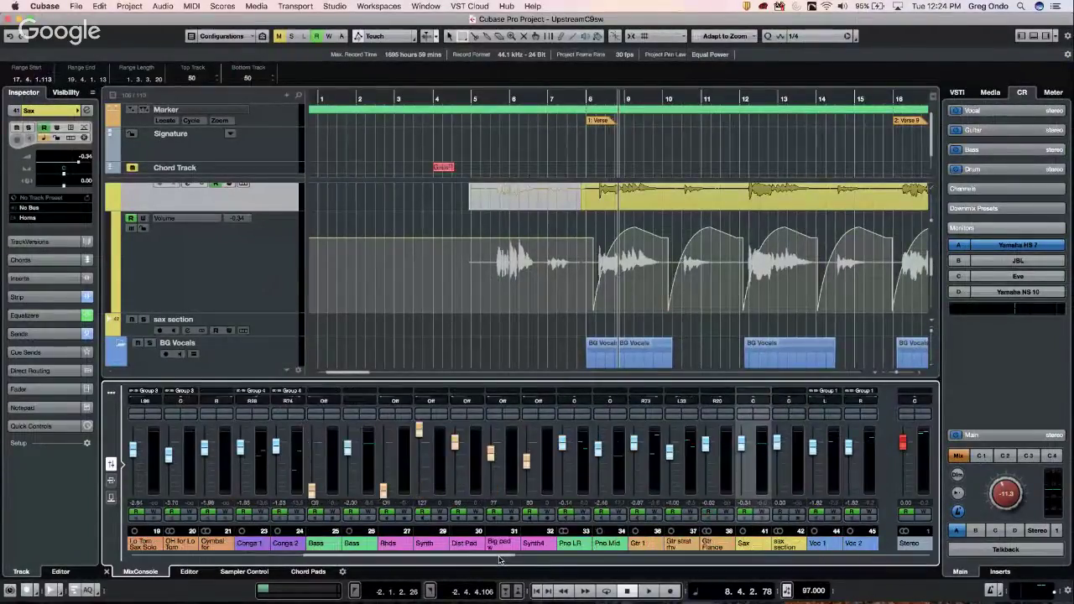
pyautogui.rightClick(764, 433)
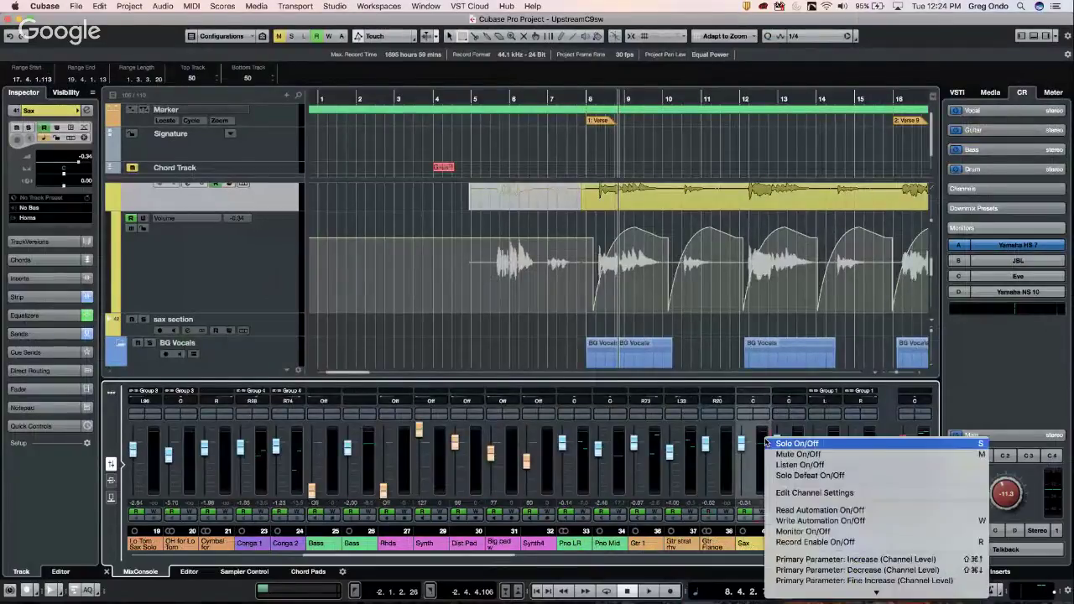
pyautogui.moveTo(810, 593)
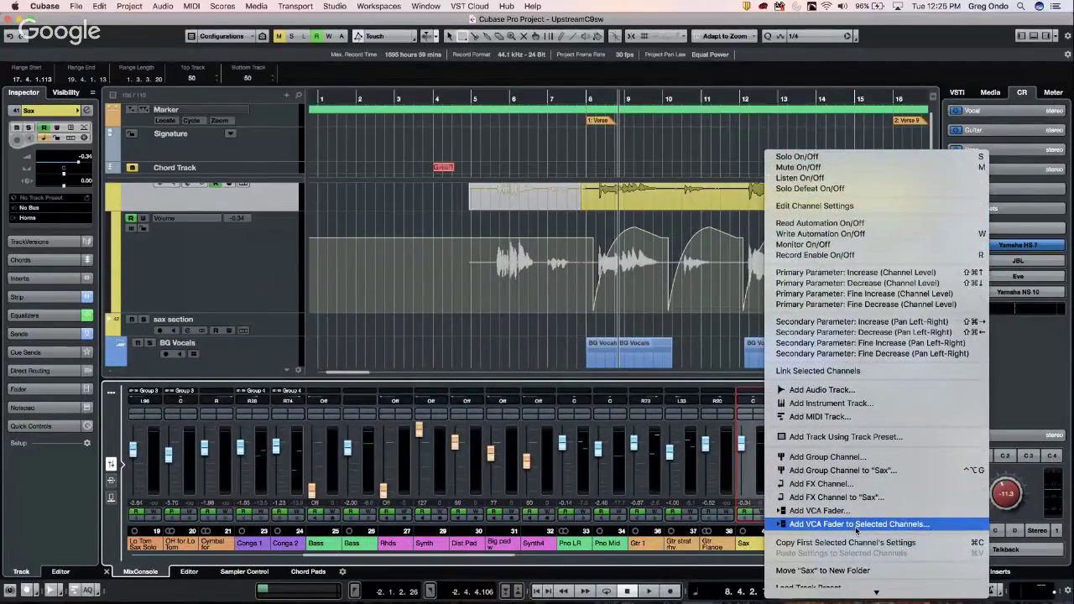
pyautogui.click(857, 527)
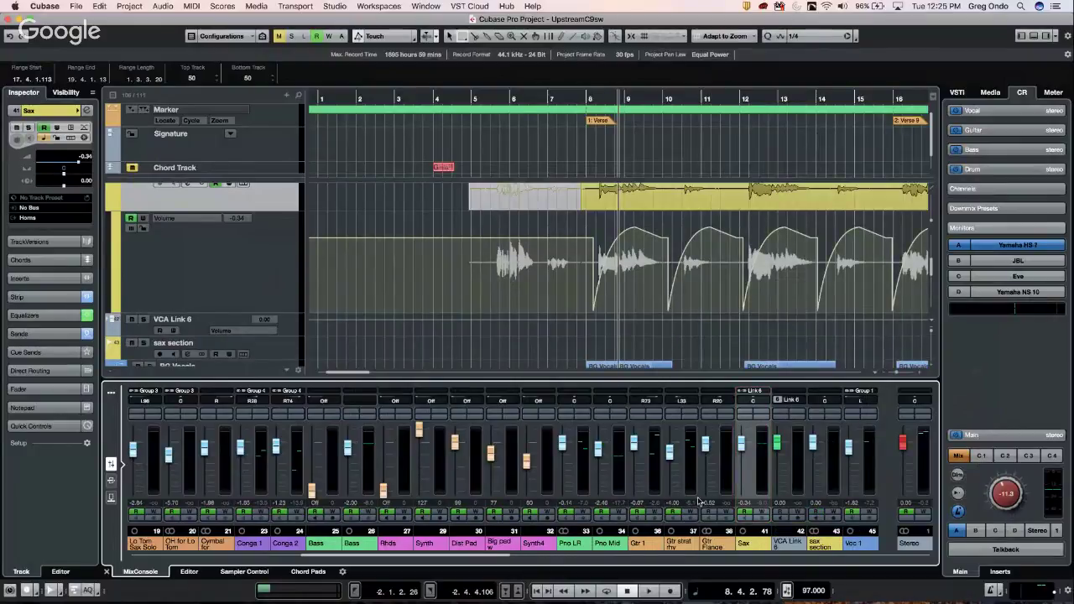
# Step: Draw a rising volume ramp on the VCA Link 6 track from about bar 3.7 to bar 6.9 with the Line tool
pyautogui.click(193, 334)
pyautogui.scroll(-2, 192, 348)
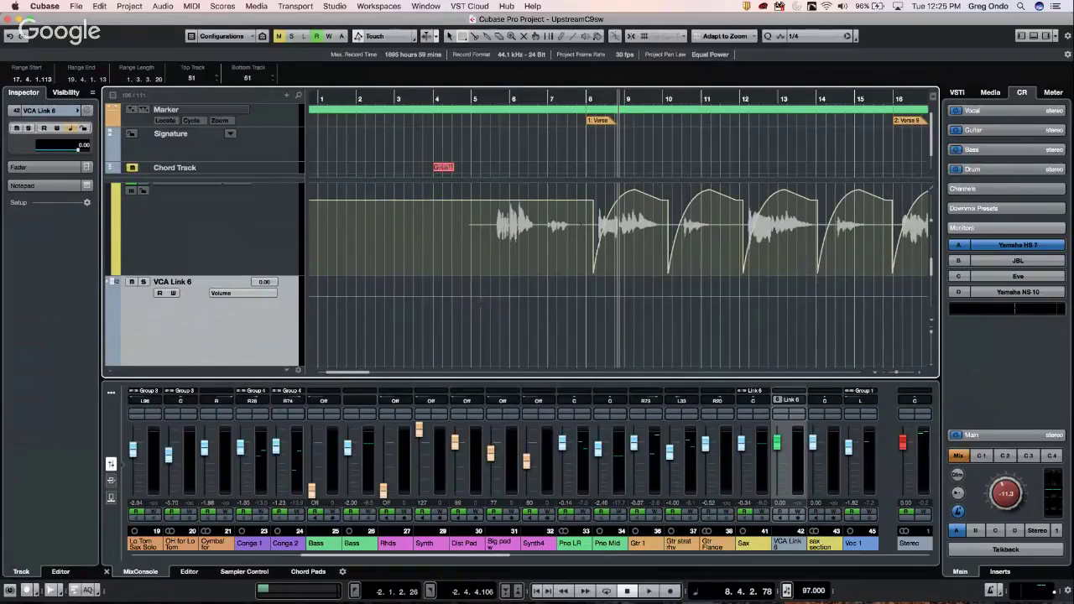
pyautogui.rightClick(557, 310)
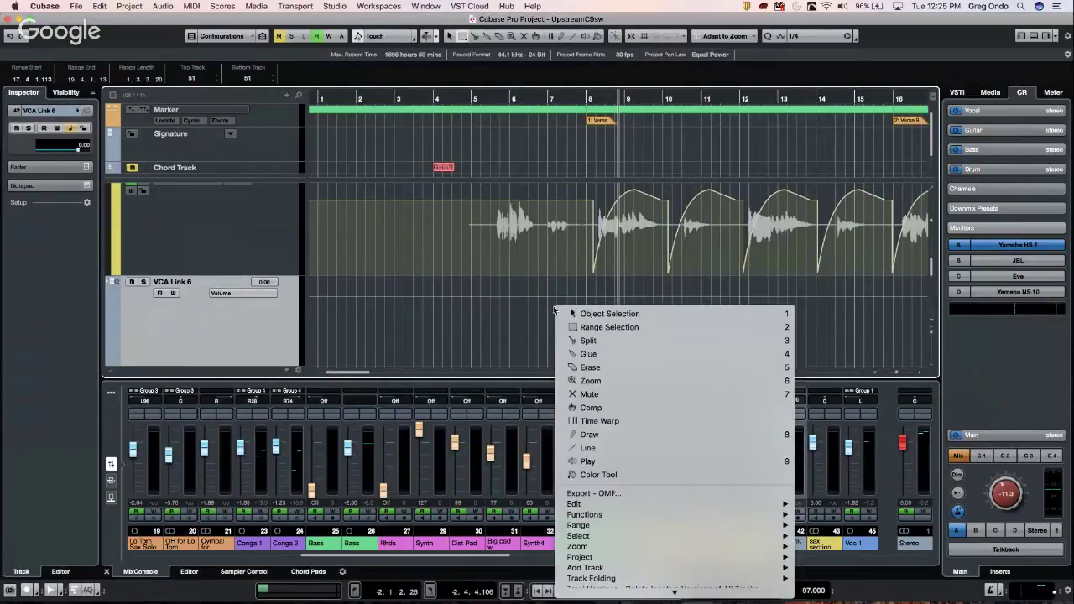
pyautogui.click(631, 449)
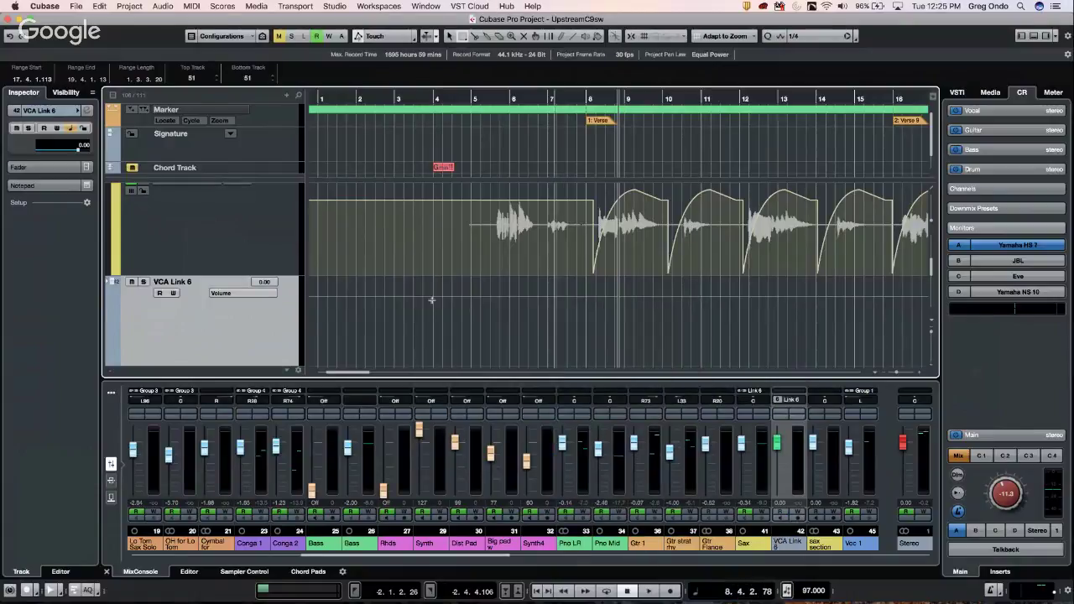
pyautogui.moveTo(421, 346); pyautogui.dragTo(543, 291)
# Step: Bend the rising VCA Link 6 volume ramp into a downward-sagging curve with Object Selection
pyautogui.rightClick(475, 298)
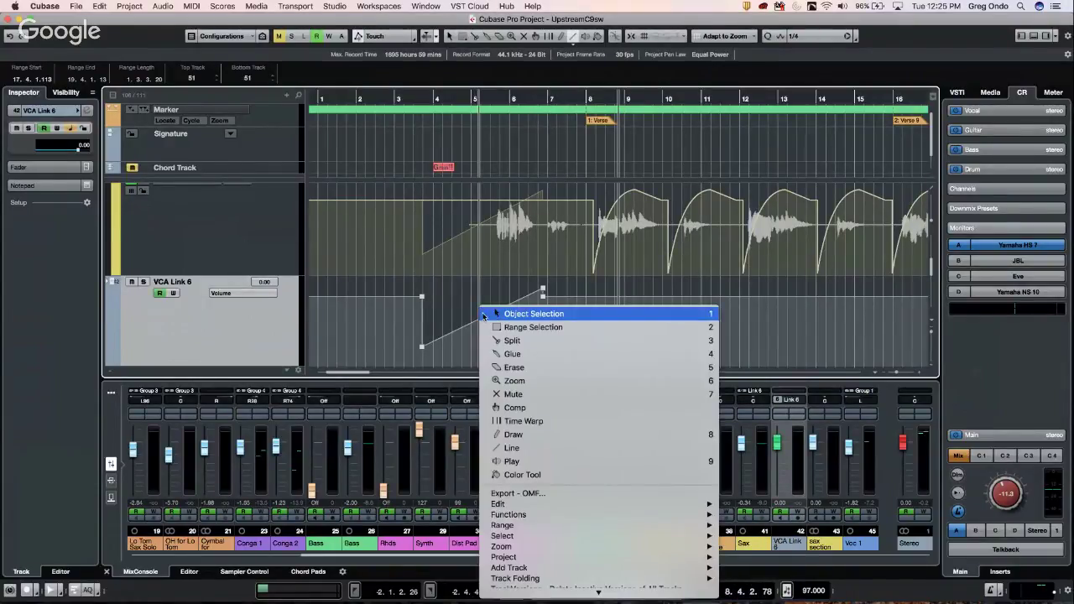
pyautogui.click(495, 315)
pyautogui.moveTo(483, 319); pyautogui.dragTo(488, 340)
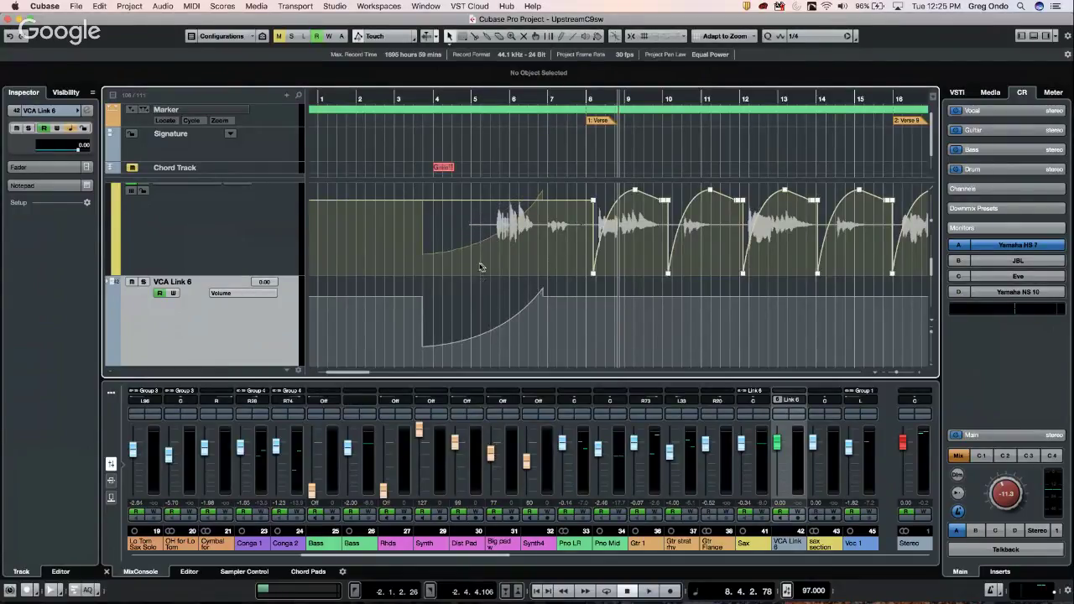
# Step: Draw a falling volume line on the VCA Link 6 track from about bar 8.3 to bar 9.8 with the Line tool
pyautogui.rightClick(617, 304)
pyautogui.click(645, 439)
pyautogui.moveTo(611, 311); pyautogui.dragTo(656, 359)
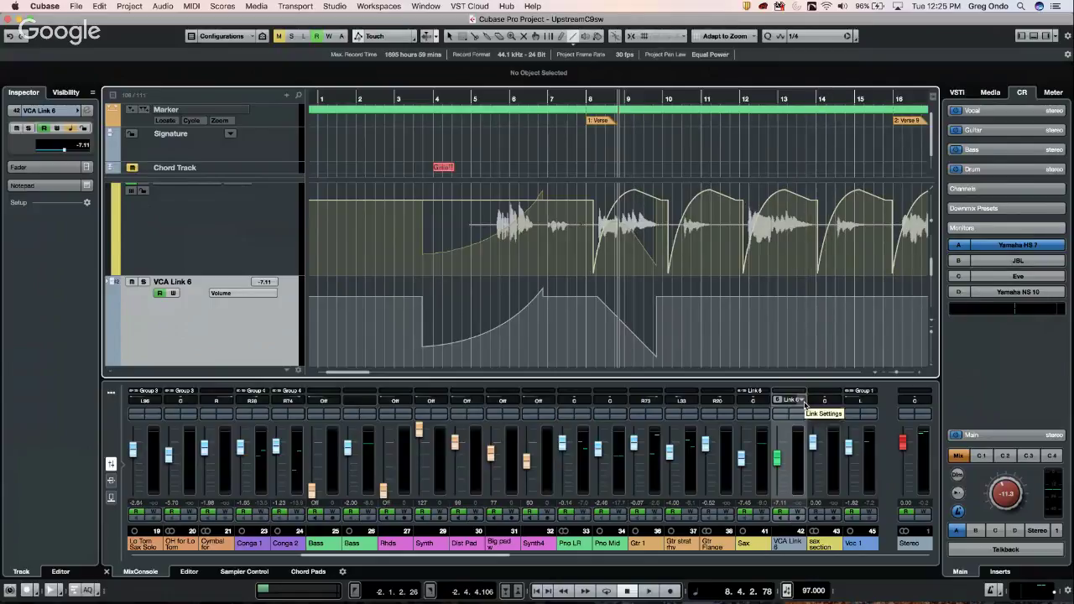
# Step: Combine the automation of VCA Link 6 with that of its linked channels
pyautogui.click(803, 402)
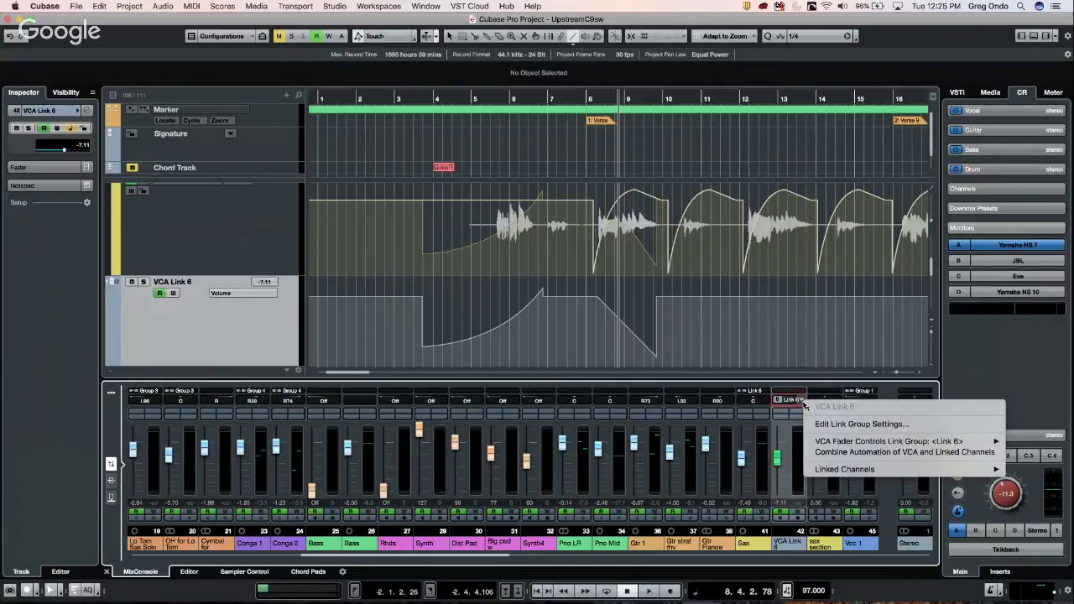
pyautogui.click(840, 454)
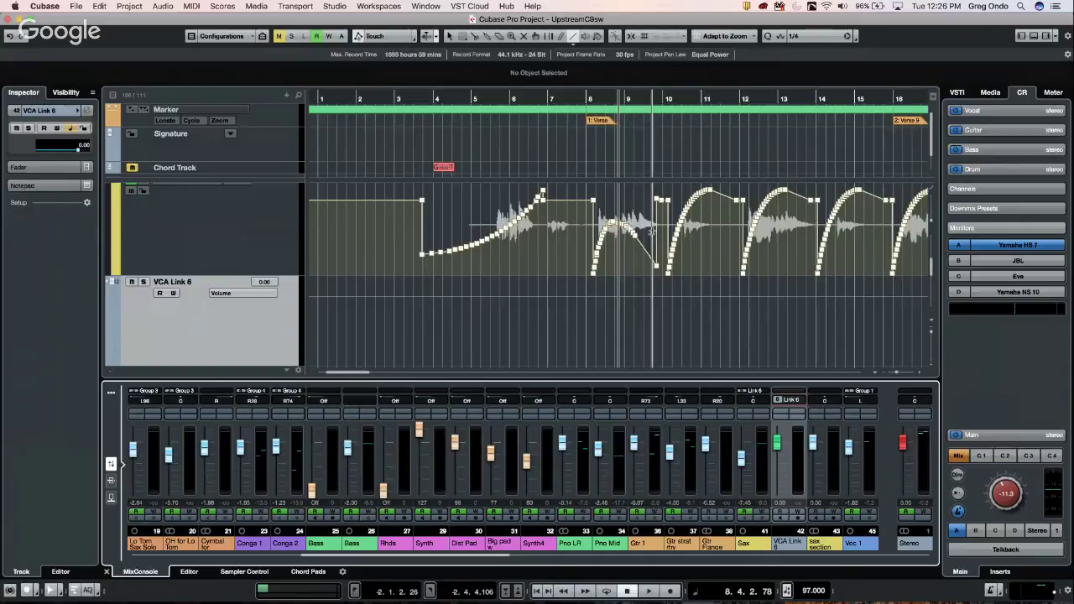
pyautogui.click(556, 289)
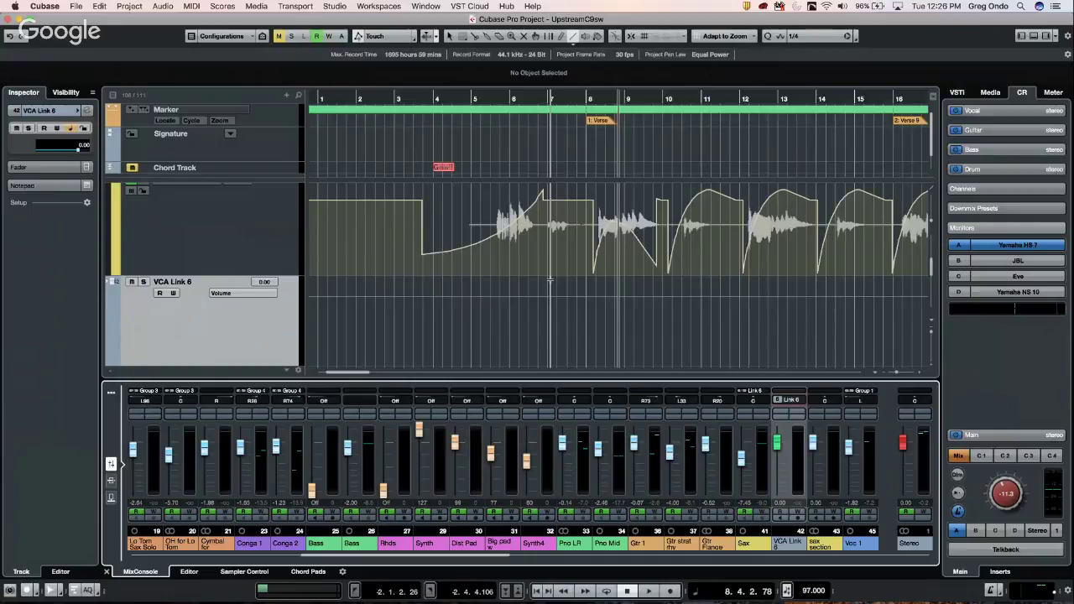
pyautogui.moveTo(562, 264)
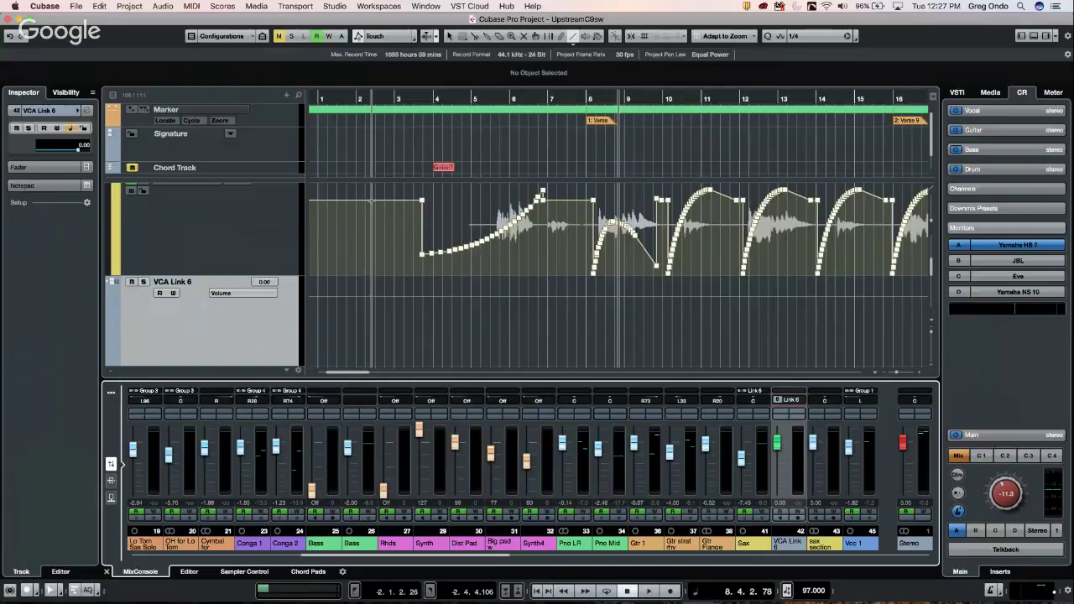
# Step: Examine the Event Display preference pages and the Transport preferences, and close the preferences without saving
pyautogui.click(55, 10)
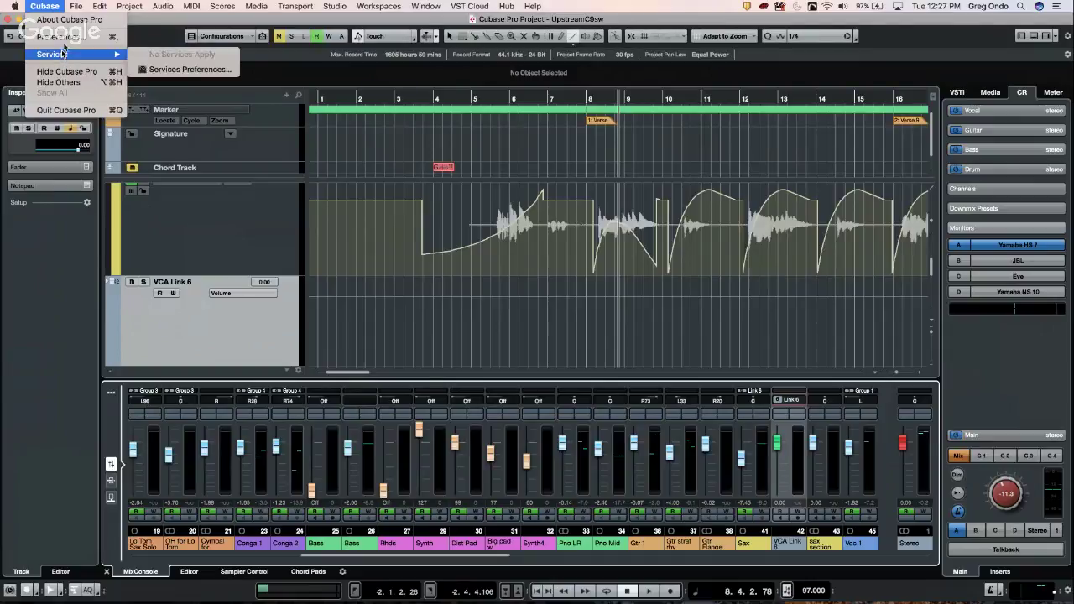
pyautogui.press('Escape')
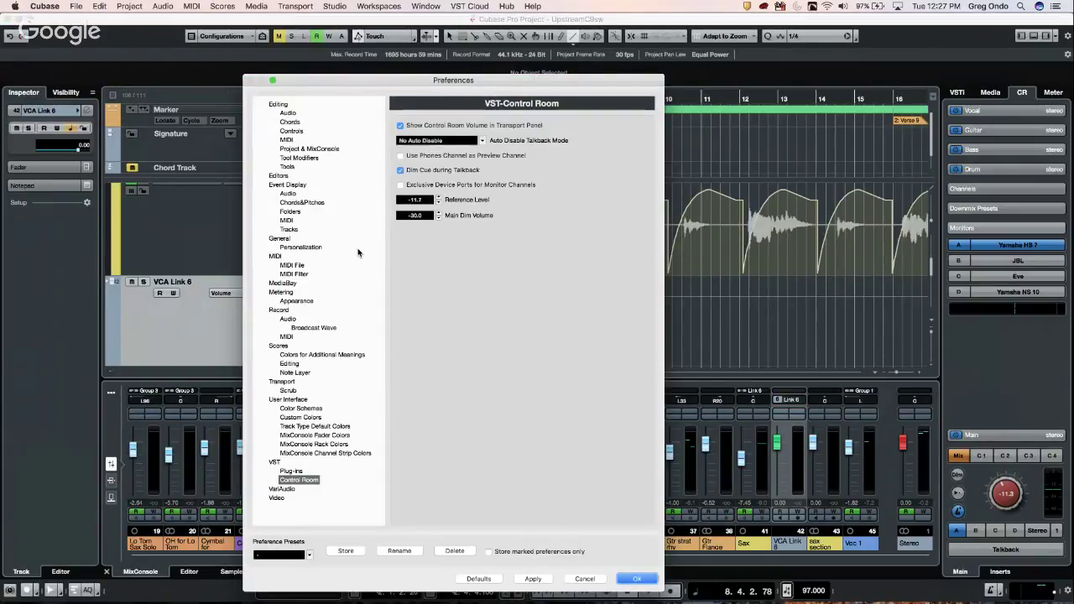
pyautogui.click(287, 194)
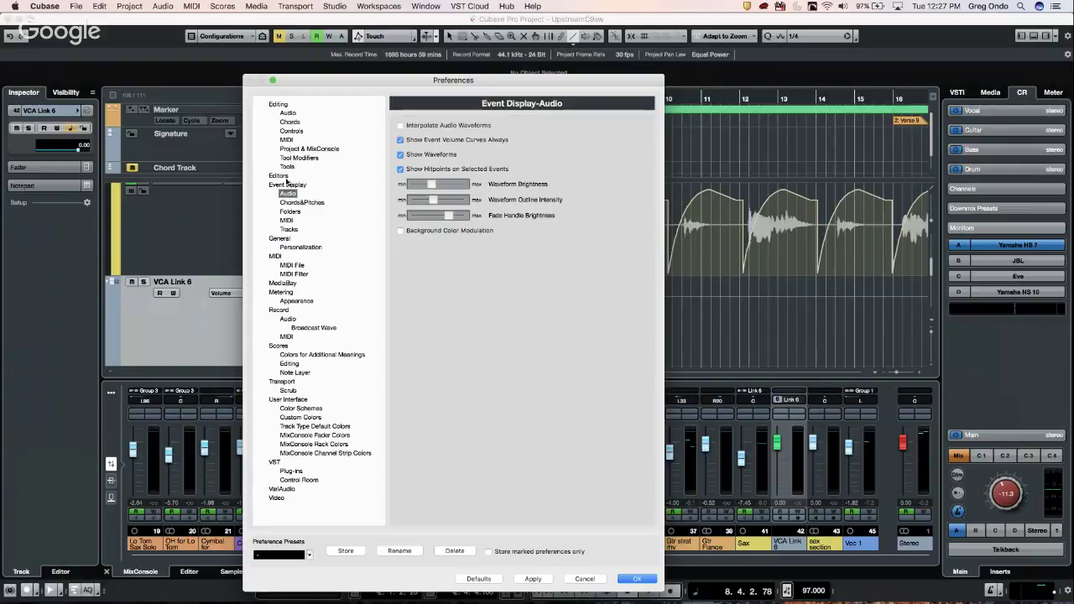
pyautogui.click(298, 185)
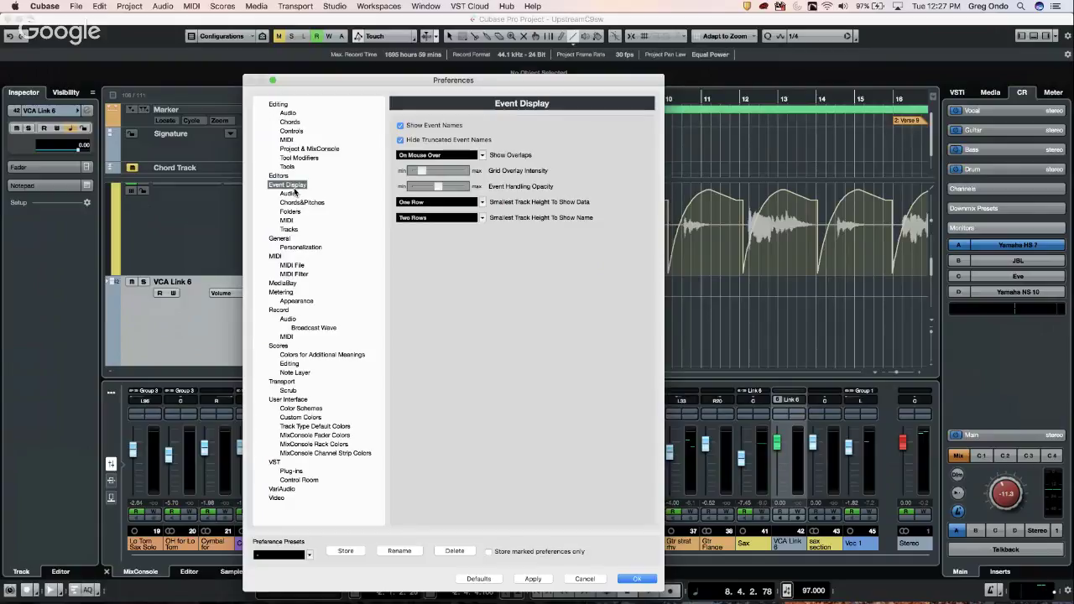
pyautogui.click(290, 194)
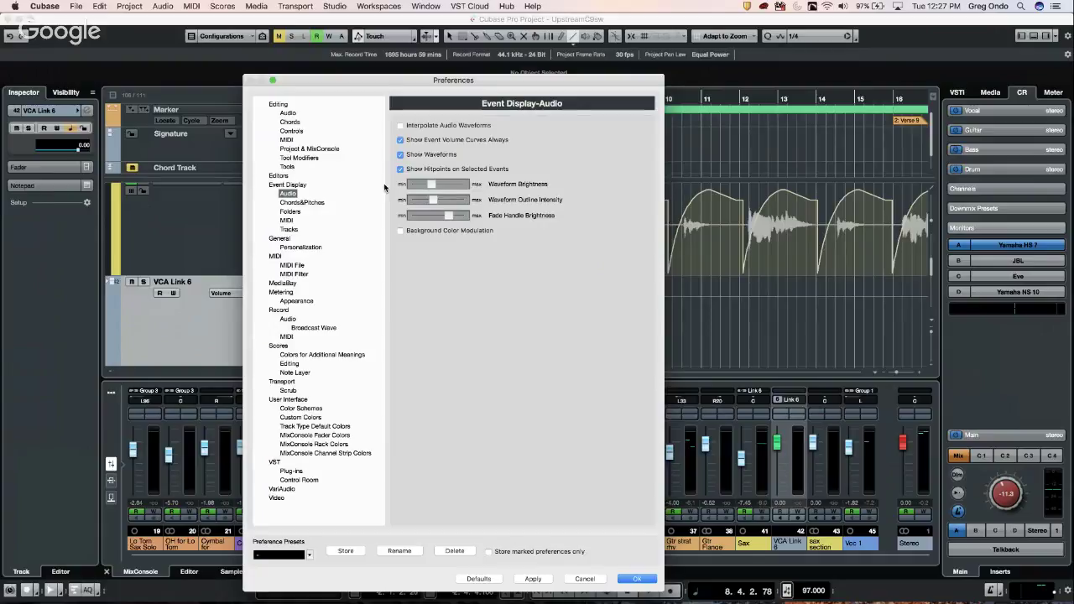
pyautogui.click(289, 229)
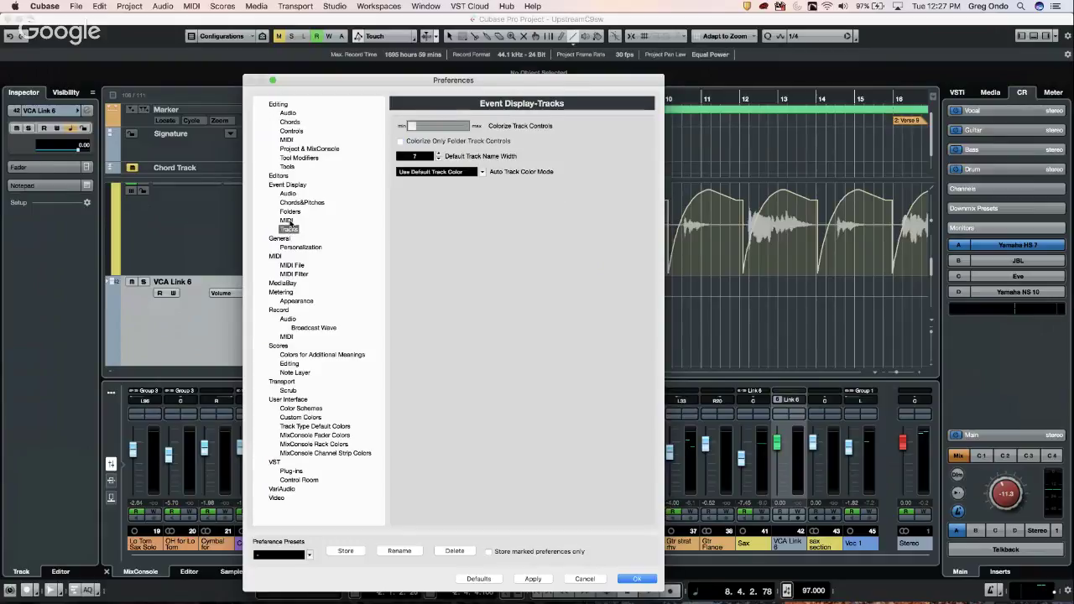
pyautogui.click(288, 221)
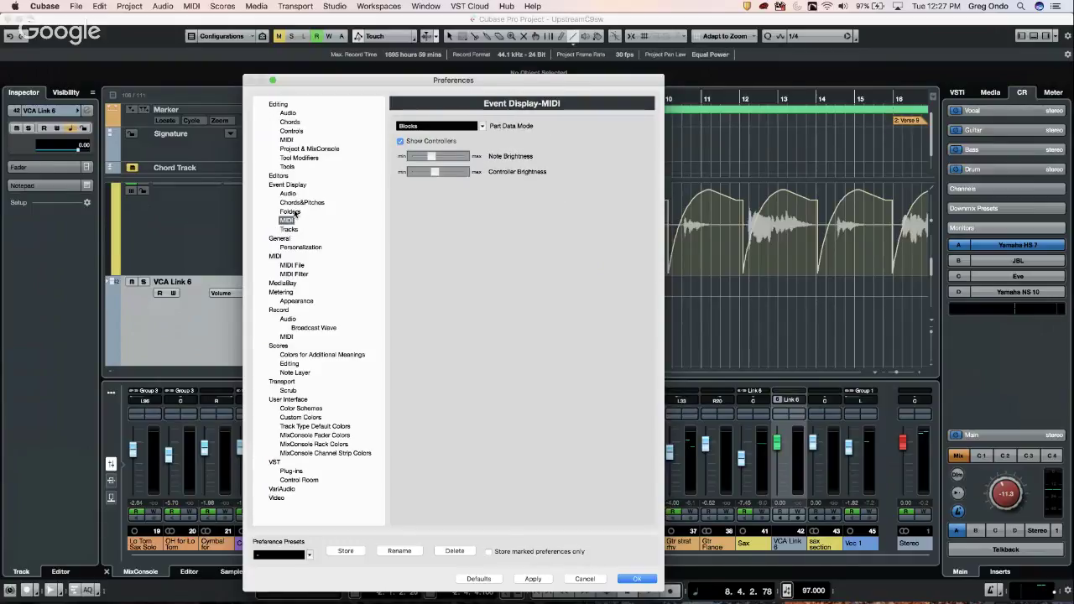
pyautogui.click(292, 213)
pyautogui.click(291, 185)
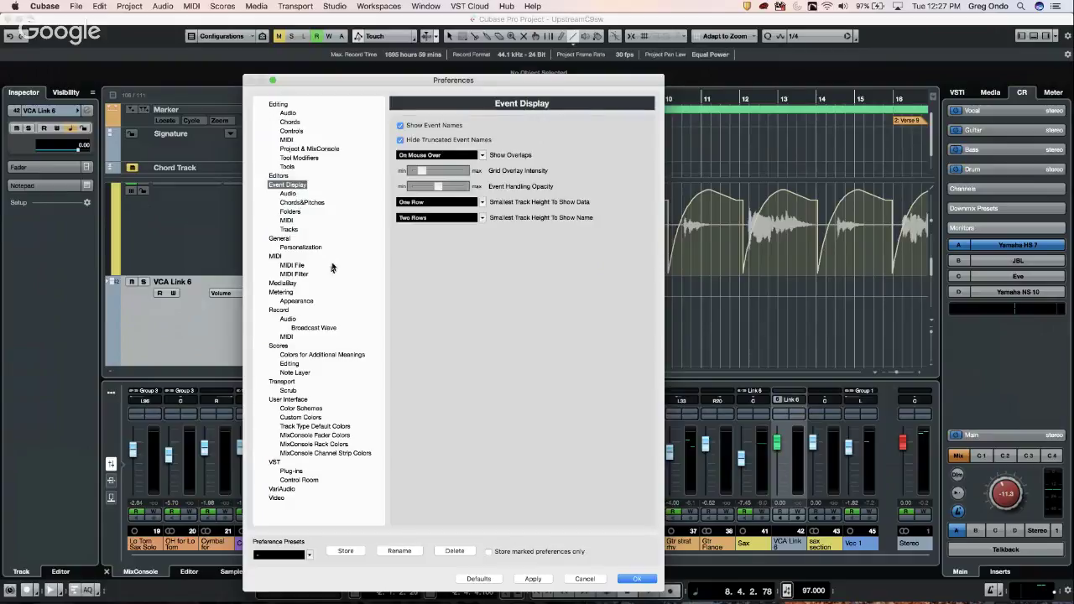
pyautogui.click(286, 381)
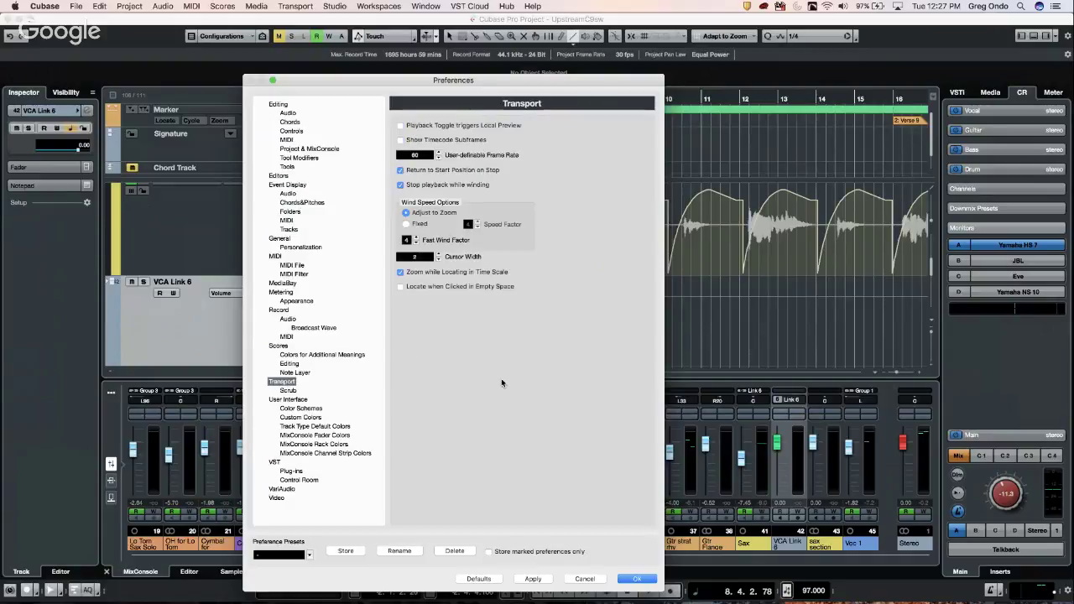
pyautogui.click(586, 579)
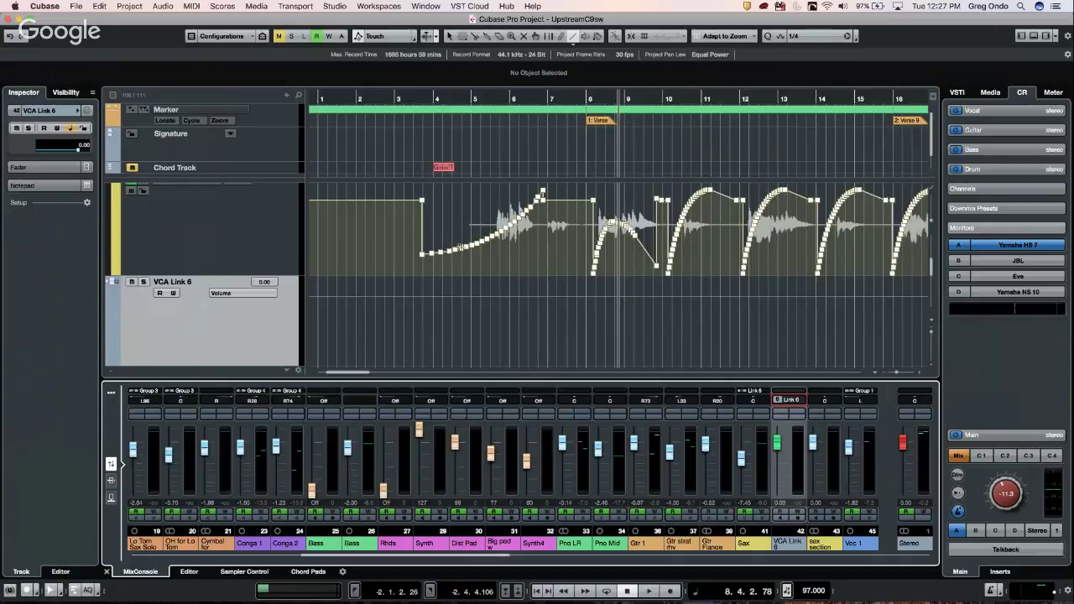
# Step: Show the sax section track's inserts and move the pre/post-fader divider to just below the second slot, Compressor
pyautogui.scroll(-3, 437, 248)
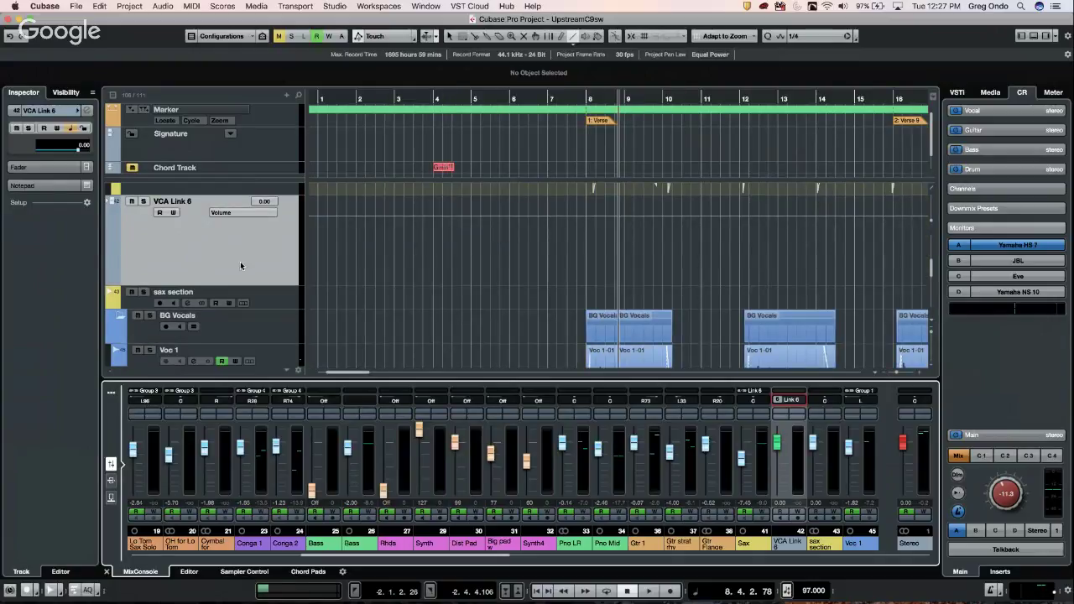
pyautogui.click(269, 299)
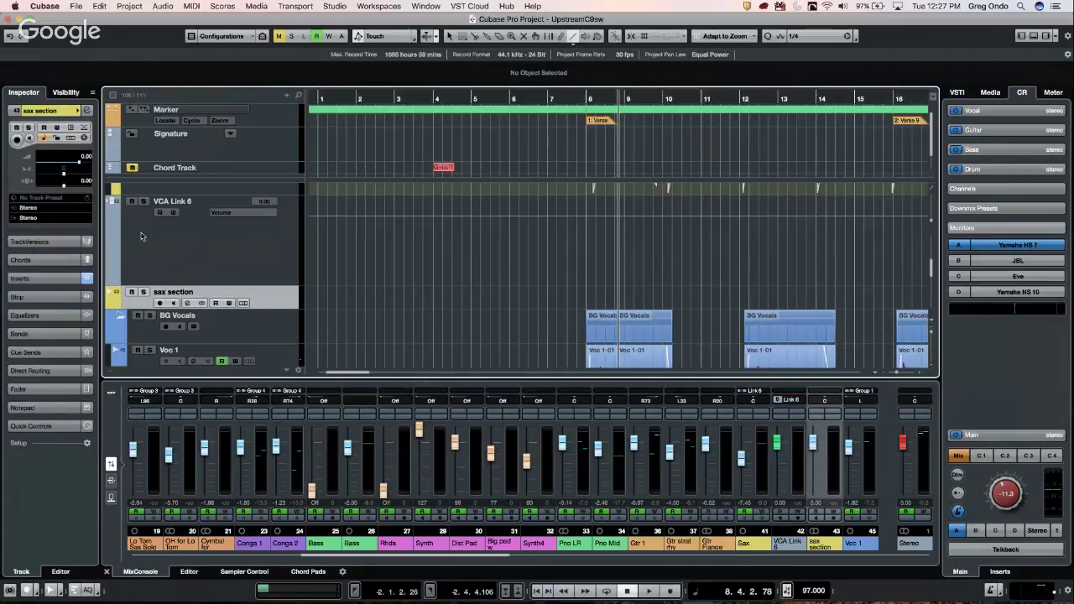
pyautogui.click(67, 279)
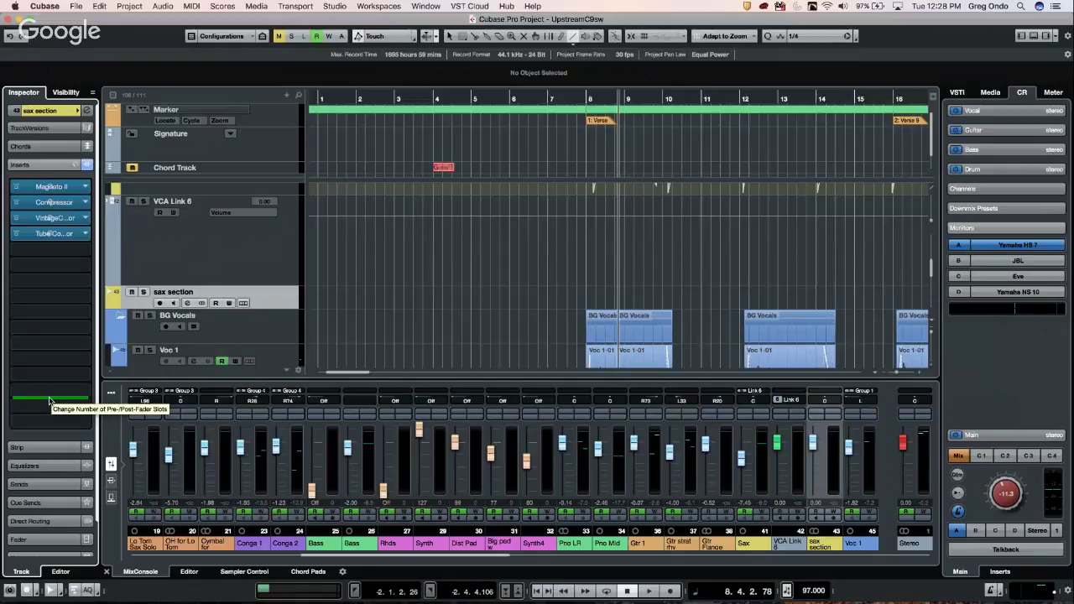
pyautogui.scroll(-2, 49, 399)
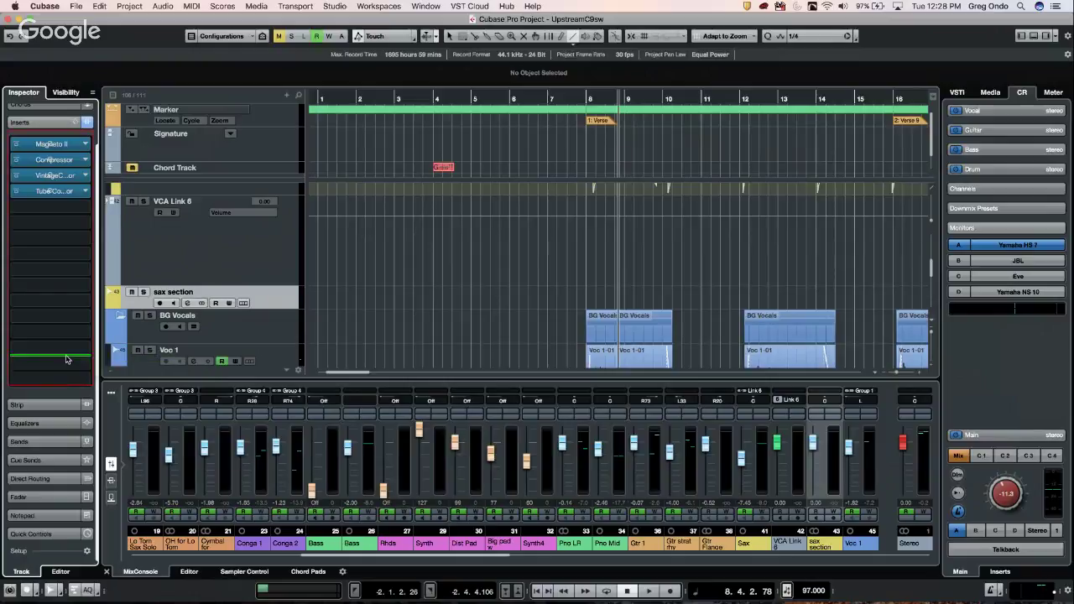
pyautogui.moveTo(67, 359); pyautogui.dragTo(94, 187)
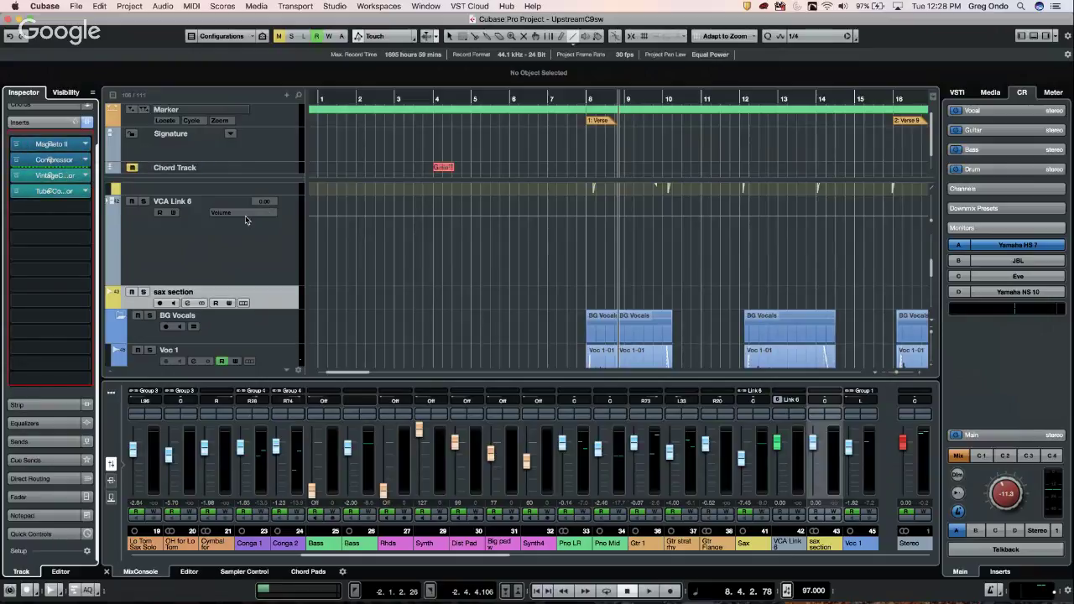
# Step: Move the pre/post-fader divider in the Voc 1 track's inserts down to below the ninth slot
pyautogui.click(264, 334)
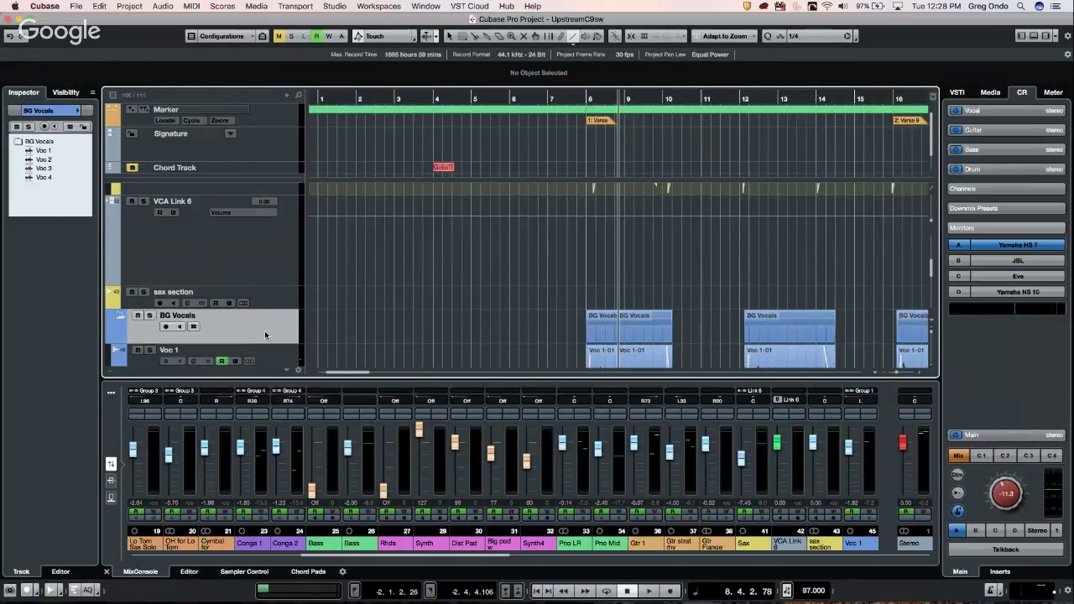
pyautogui.click(279, 352)
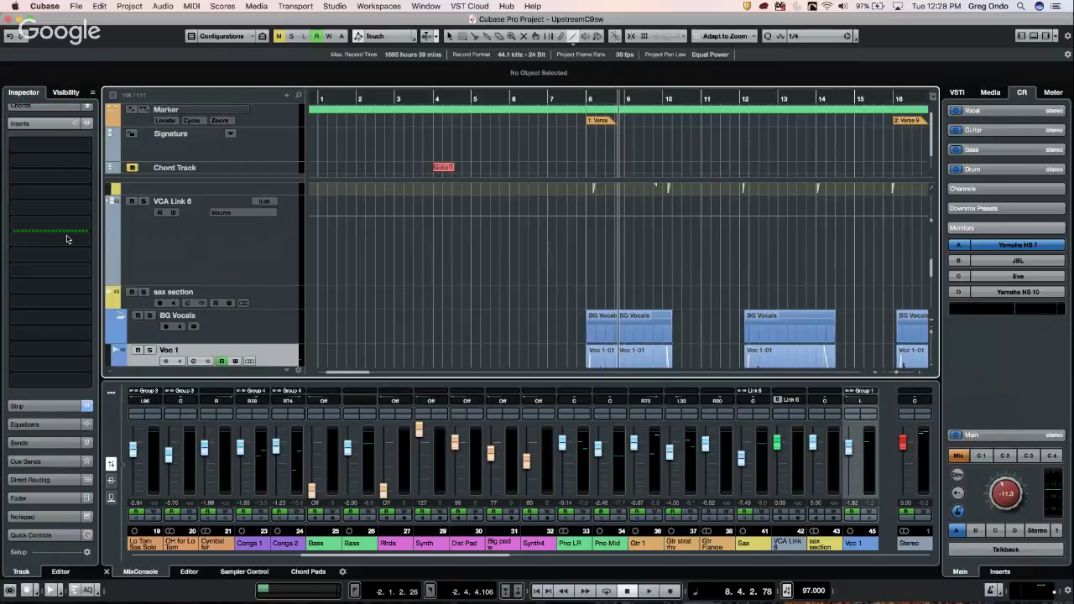
pyautogui.moveTo(51, 235); pyautogui.dragTo(190, 280)
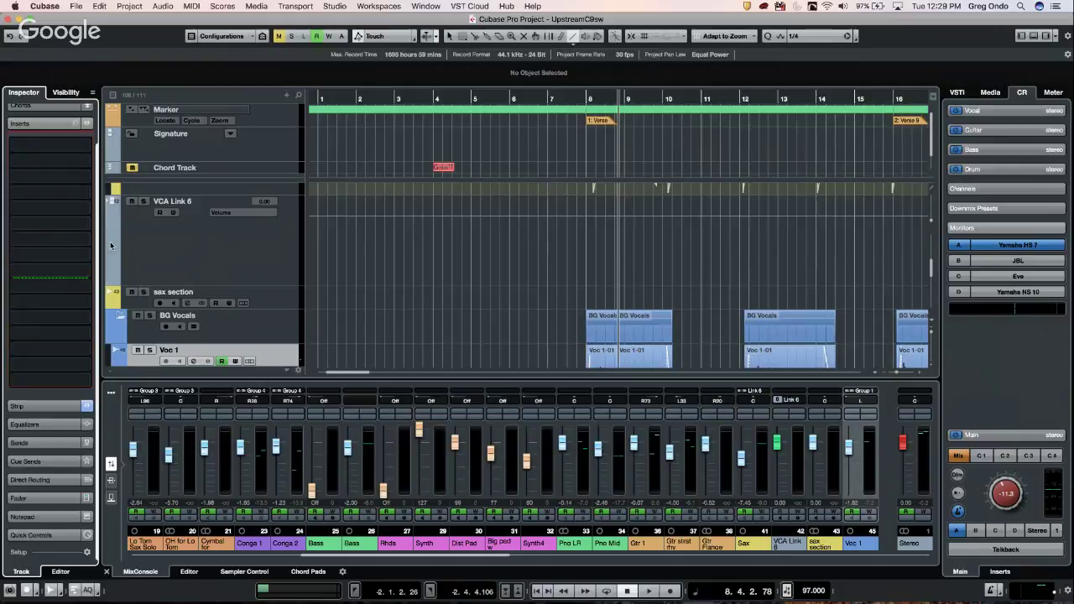
# Step: Move the pre/post-fader divider in the sax section track's inserts to just below the fourth plug-in
pyautogui.click(276, 299)
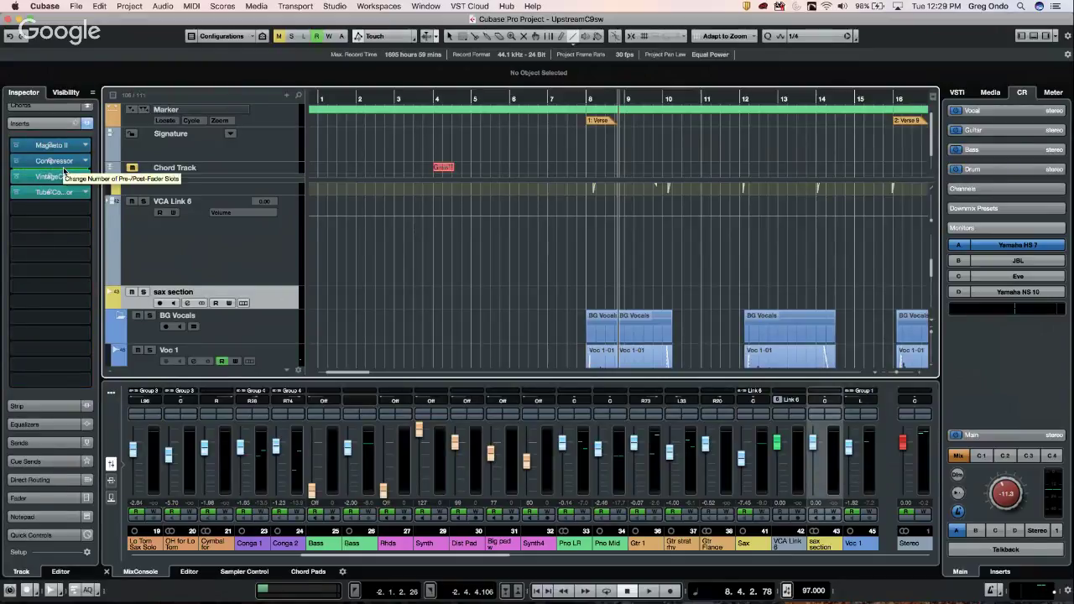
pyautogui.click(63, 172)
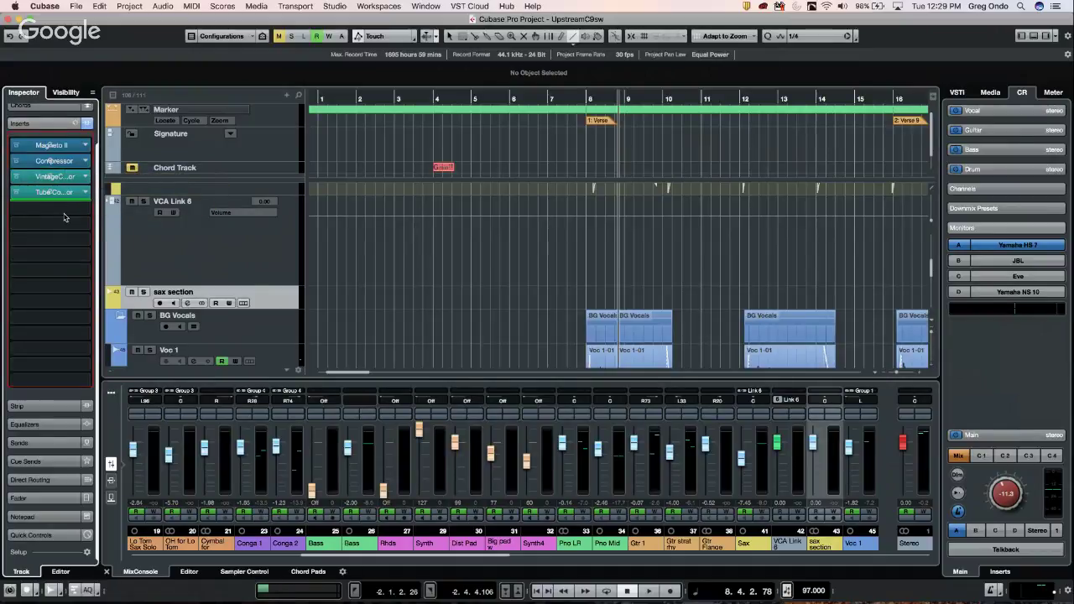
pyautogui.moveTo(66, 201); pyautogui.dragTo(71, 201)
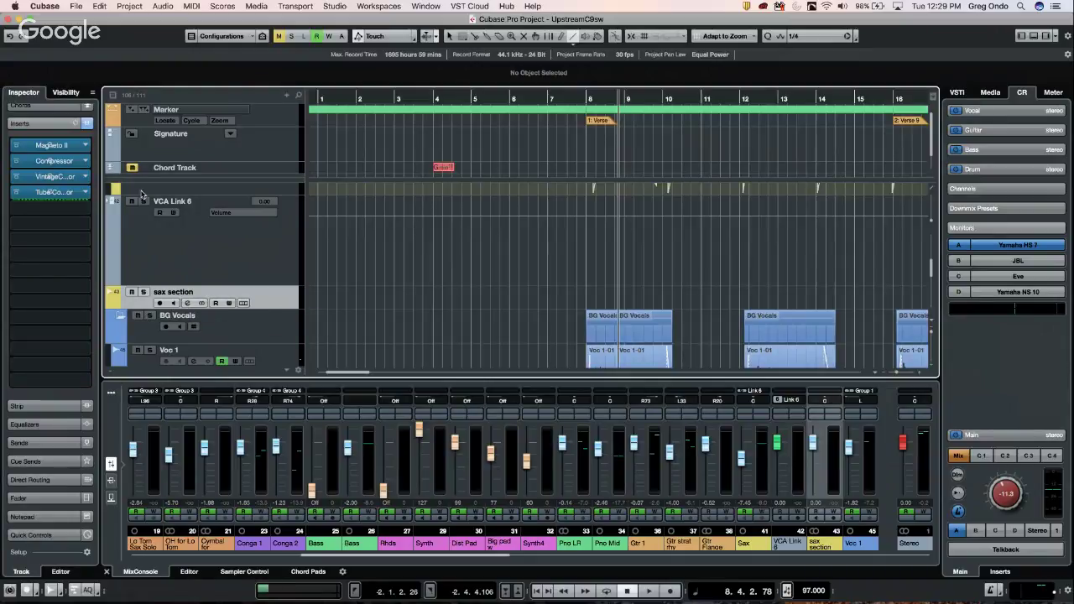
# Step: Open the sax section's insert plug-ins, then activate the Tube Compressor's side-chain filter and set its Character to about 28 %
pyautogui.click(52, 108)
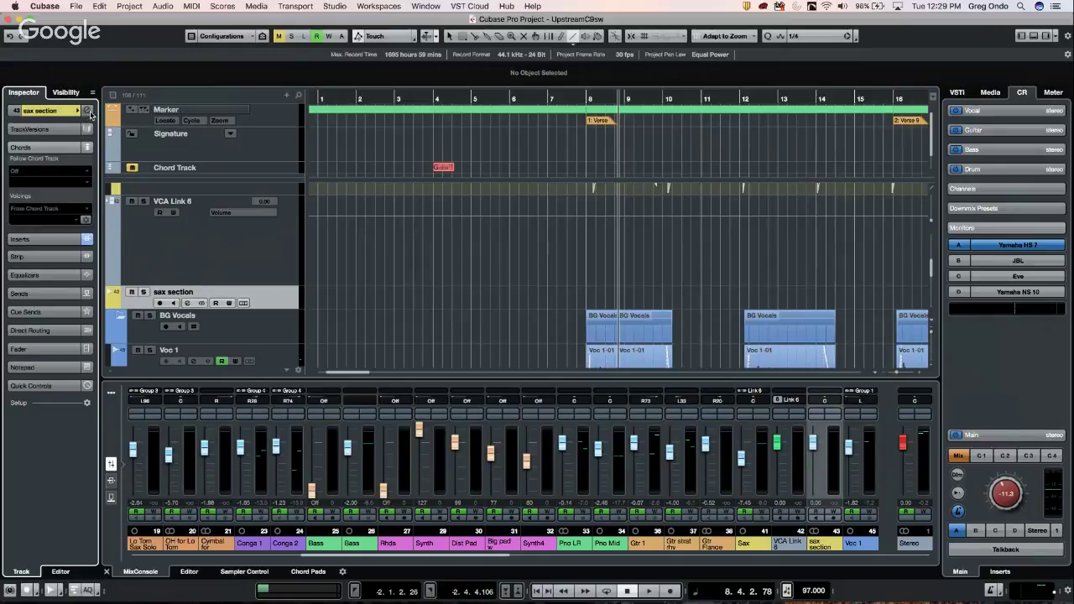
pyautogui.click(88, 112)
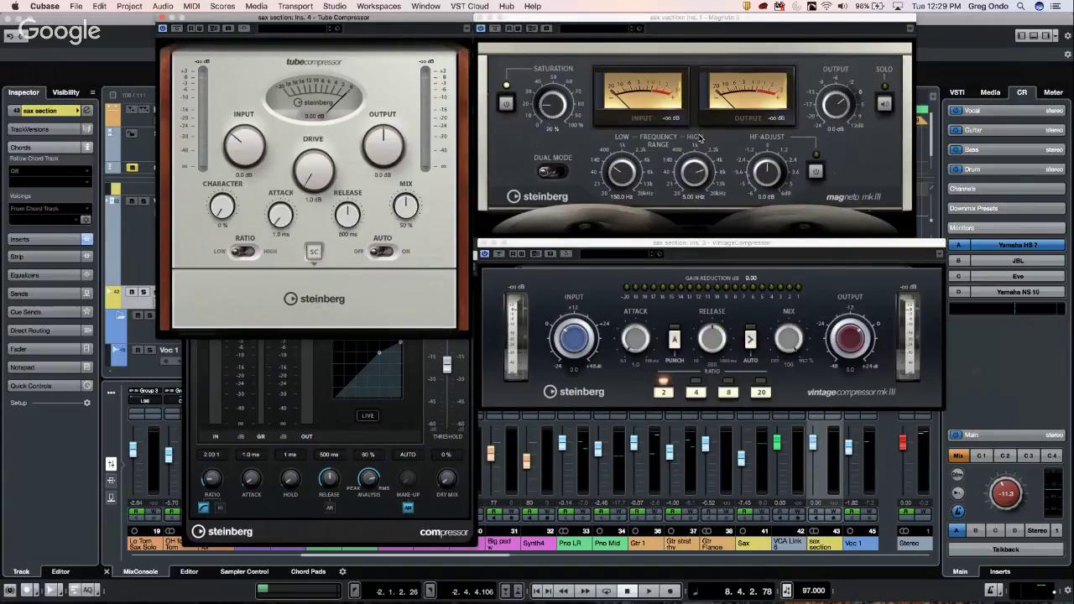
pyautogui.click(315, 253)
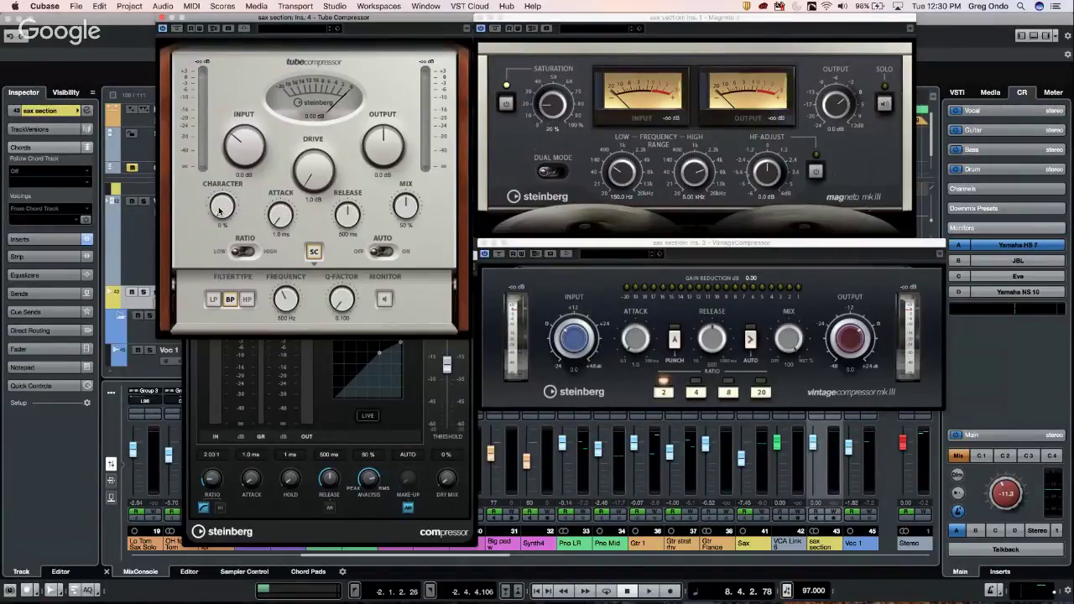
pyautogui.moveTo(232, 210); pyautogui.dragTo(215, 174)
# Step: Set the VintageCompressor's Mix to about 60 % with the ratio at 2
pyautogui.click(786, 348)
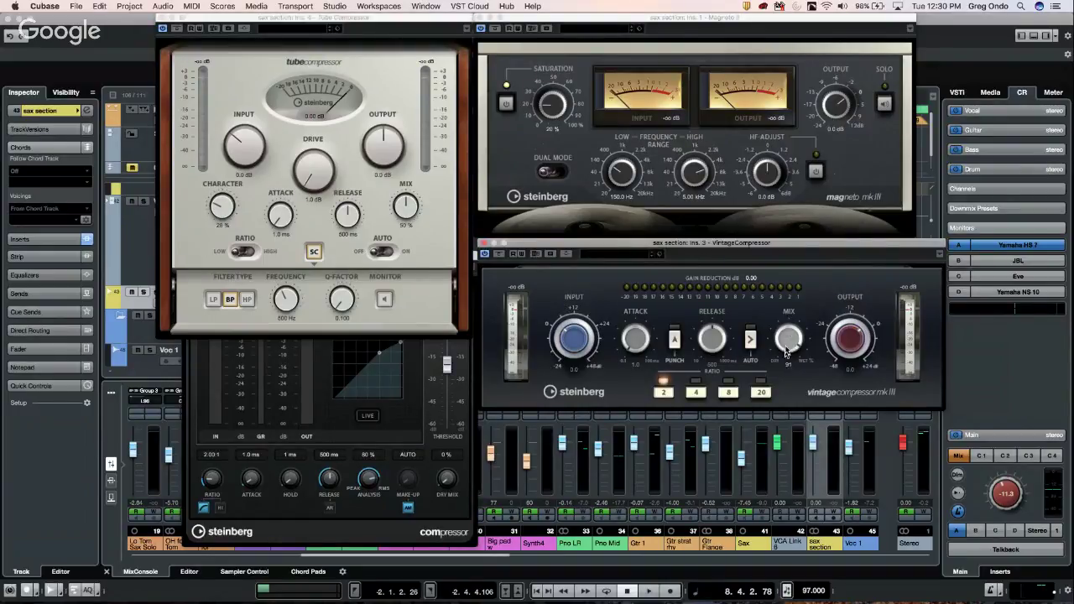
pyautogui.moveTo(786, 352); pyautogui.dragTo(781, 437)
pyautogui.moveTo(784, 358)
pyautogui.mouseDown()
pyautogui.moveTo(766, 402)
pyautogui.moveTo(769, 359)
pyautogui.moveTo(761, 408)
pyautogui.moveTo(776, 340)
pyautogui.moveTo(771, 395)
pyautogui.moveTo(780, 353)
pyautogui.mouseUp()
pyautogui.moveTo(784, 357); pyautogui.dragTo(780, 378)
pyautogui.click(662, 388)
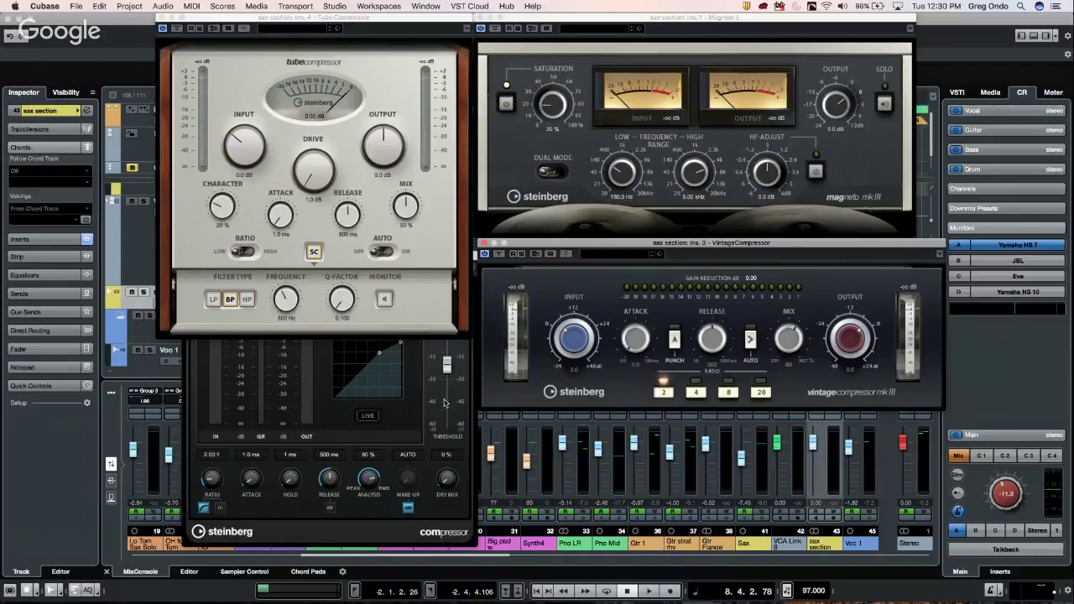
# Step: Set the Compressor's Dry Mix to 56 %, enable its high-ratio mode and lower the threshold to about -21.5 dB
pyautogui.click(332, 408)
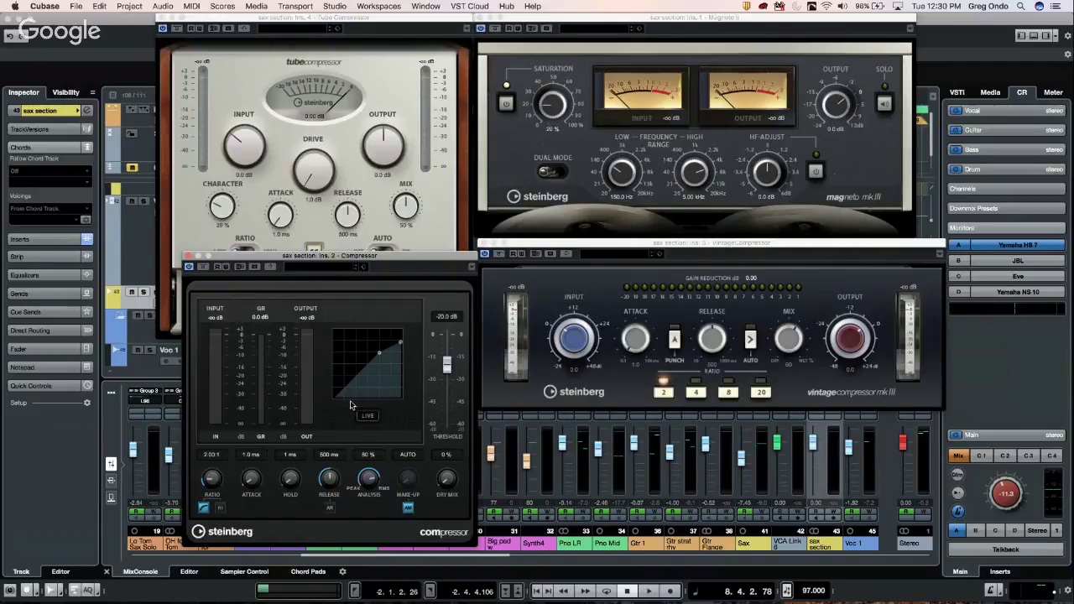
pyautogui.moveTo(446, 485); pyautogui.dragTo(435, 422)
pyautogui.click(220, 508)
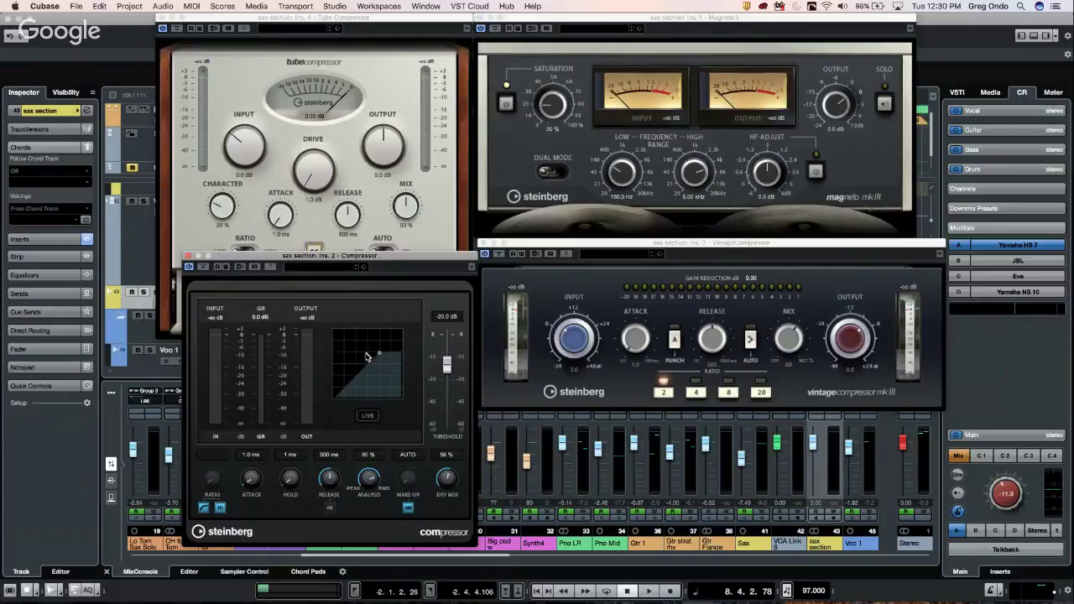
pyautogui.moveTo(382, 356)
pyautogui.mouseDown()
pyautogui.moveTo(375, 371)
pyautogui.moveTo(379, 355)
pyautogui.mouseUp()
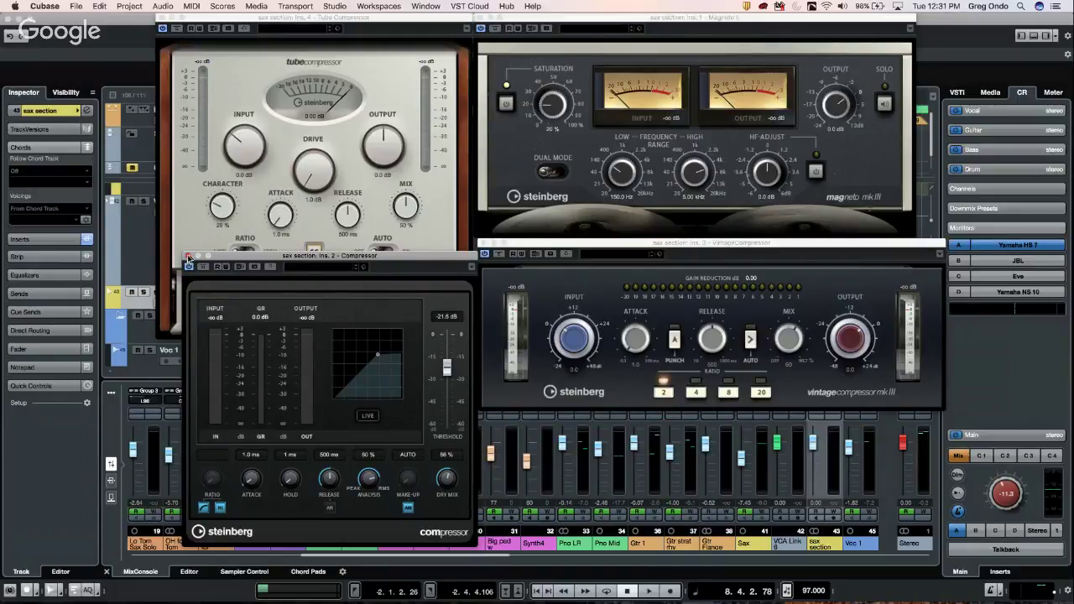
# Step: Close the Compressor, Tube Compressor, Magneto II and VintageCompressor plug-in windows
pyautogui.click(187, 256)
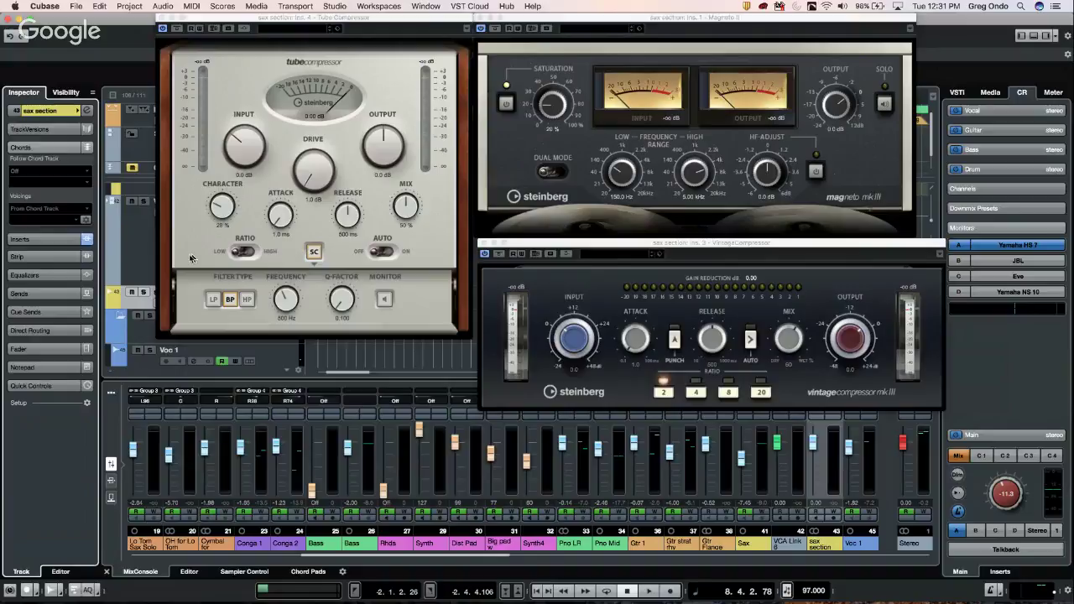
pyautogui.click(161, 16)
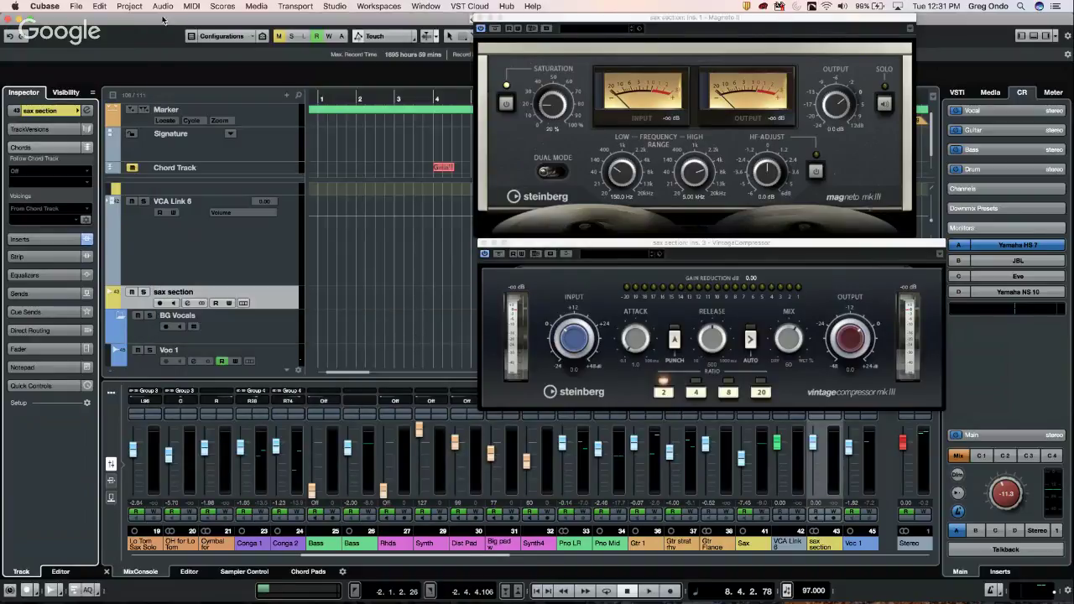
pyautogui.click(479, 17)
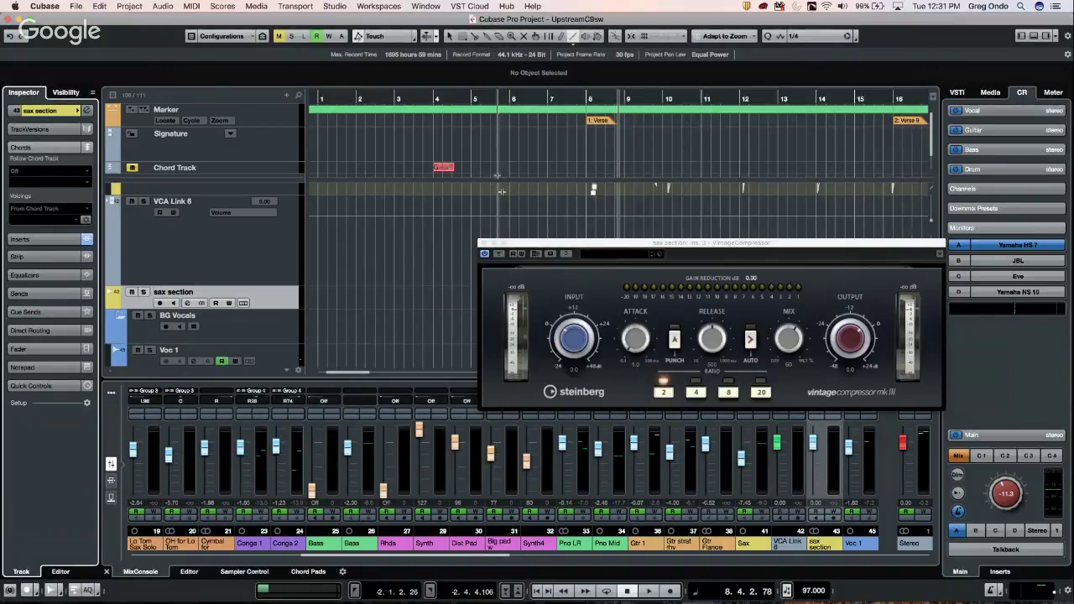
pyautogui.click(484, 252)
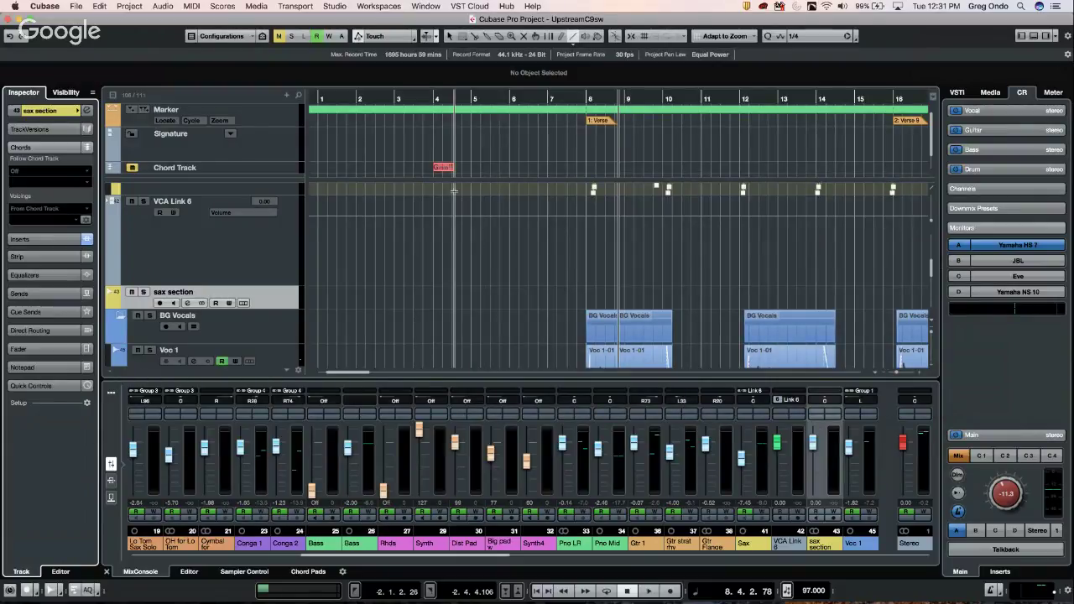
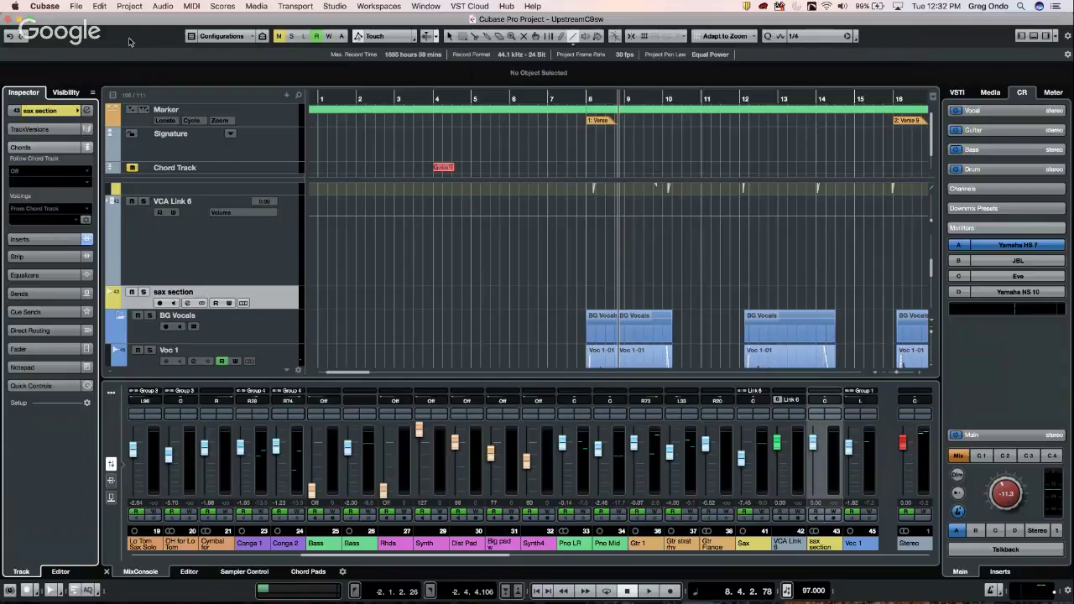
# Step: Show the lower-zone editor, activate Object Selection and open the Drum MIDI part that starts at bar 4 in the drum editor
pyautogui.click(77, 7)
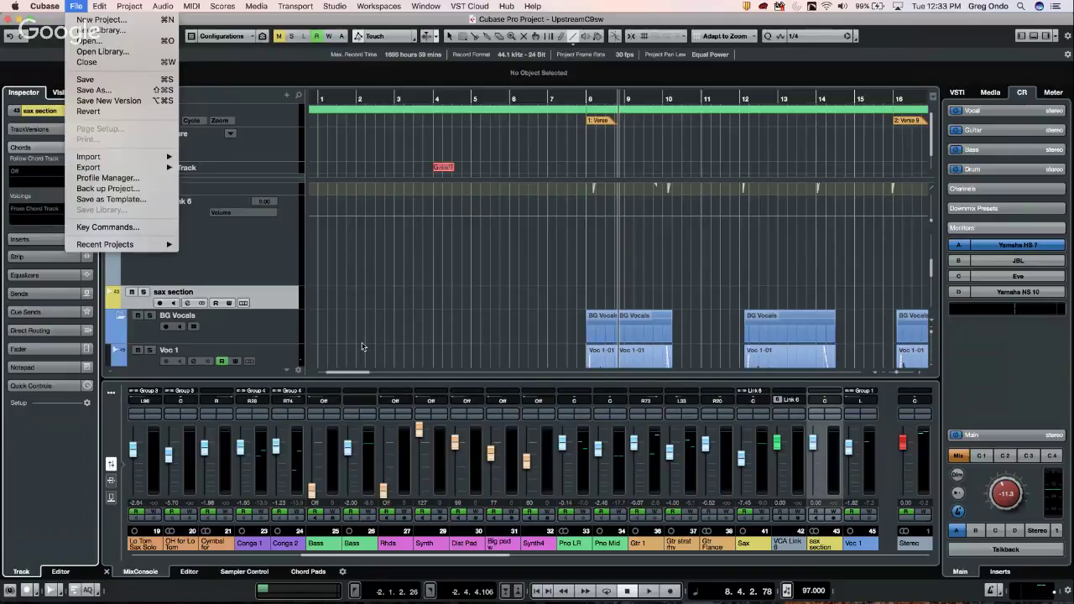
pyautogui.click(191, 572)
pyautogui.click(191, 571)
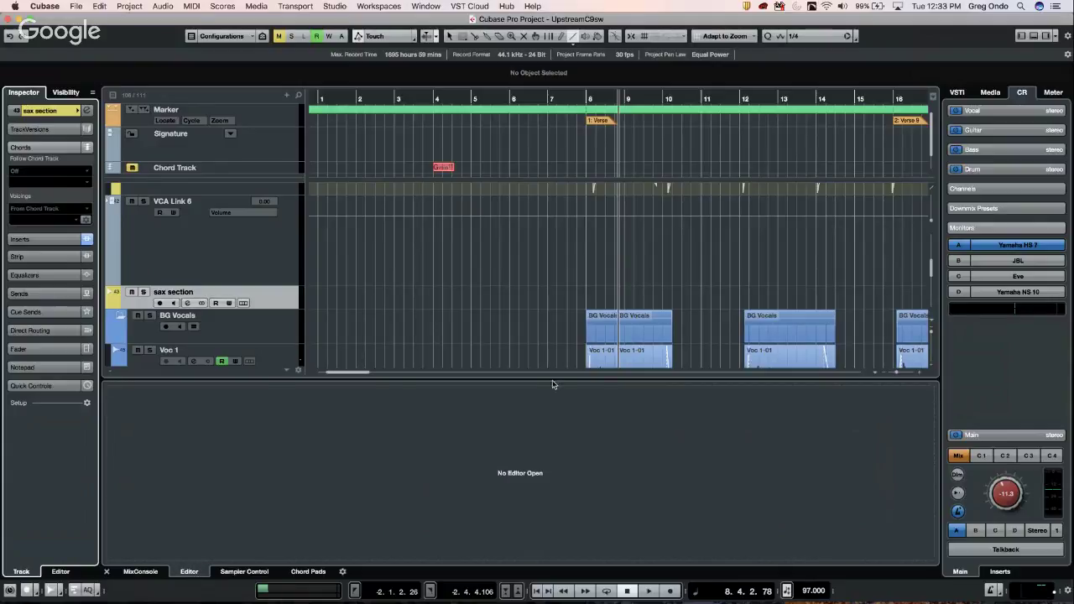
pyautogui.scroll(-10, 548, 275)
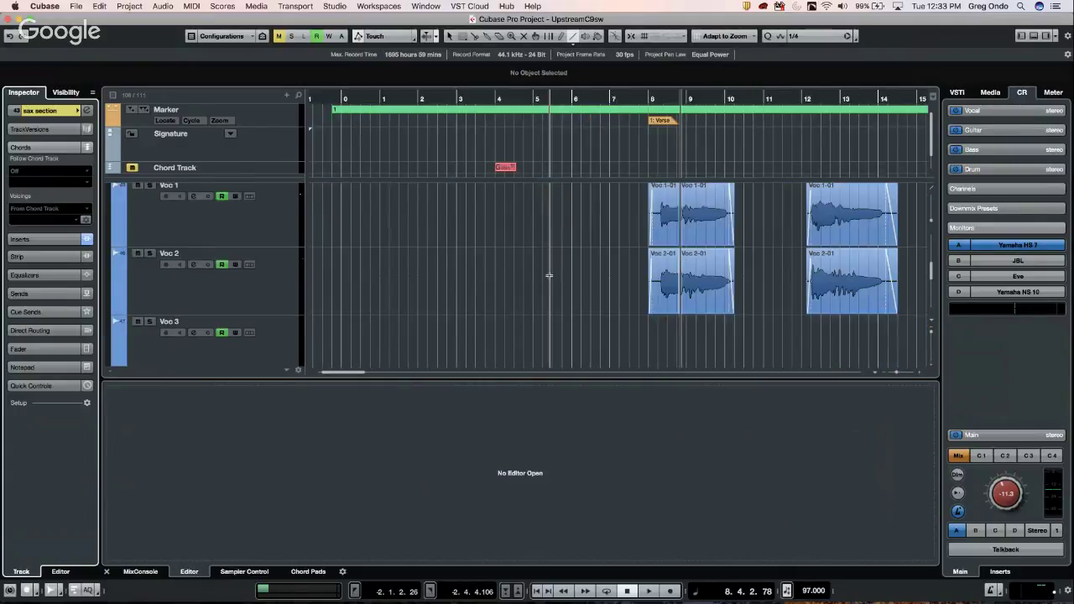
pyautogui.scroll(-4, 548, 276)
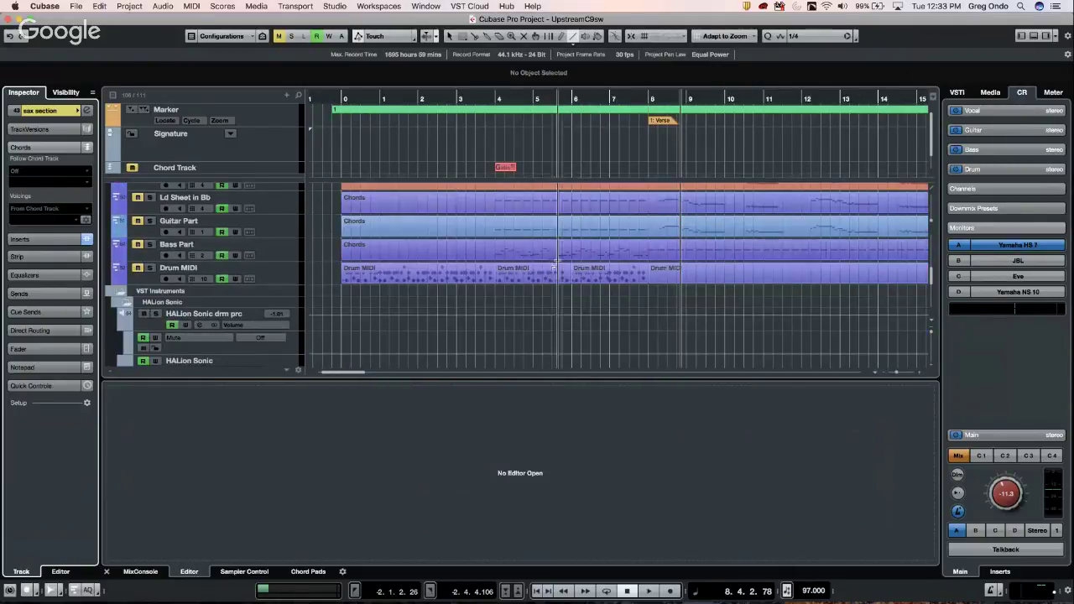
pyautogui.rightClick(542, 273)
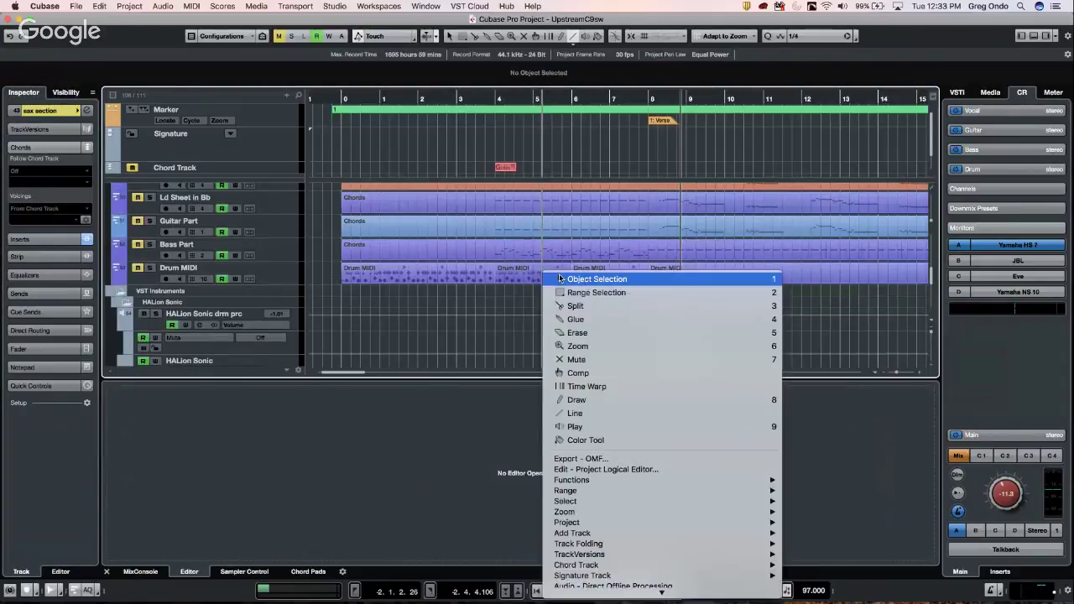
pyautogui.click(561, 278)
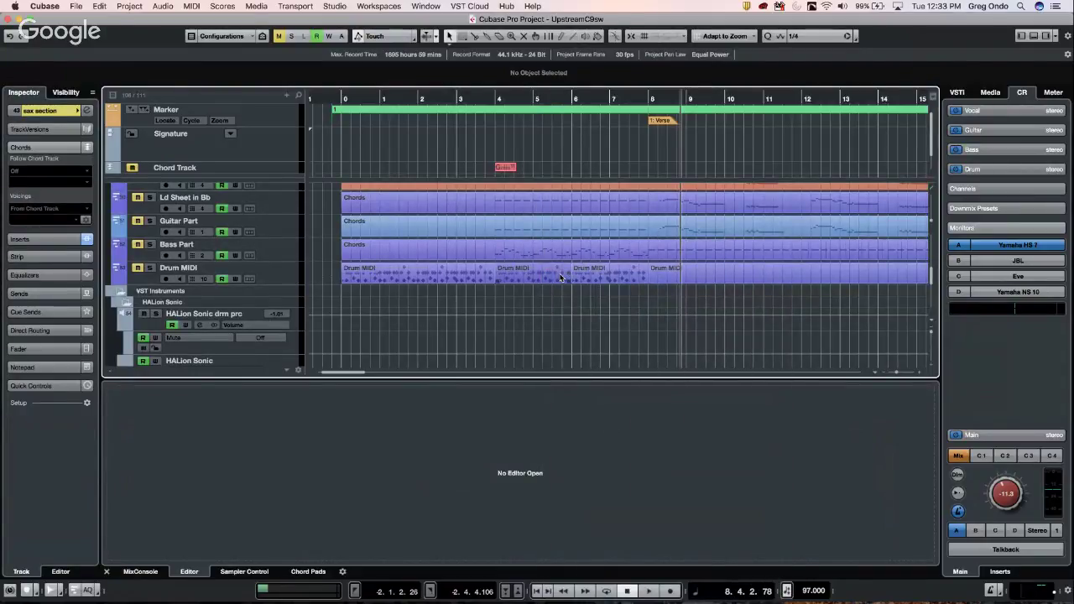
pyautogui.doubleClick(561, 277)
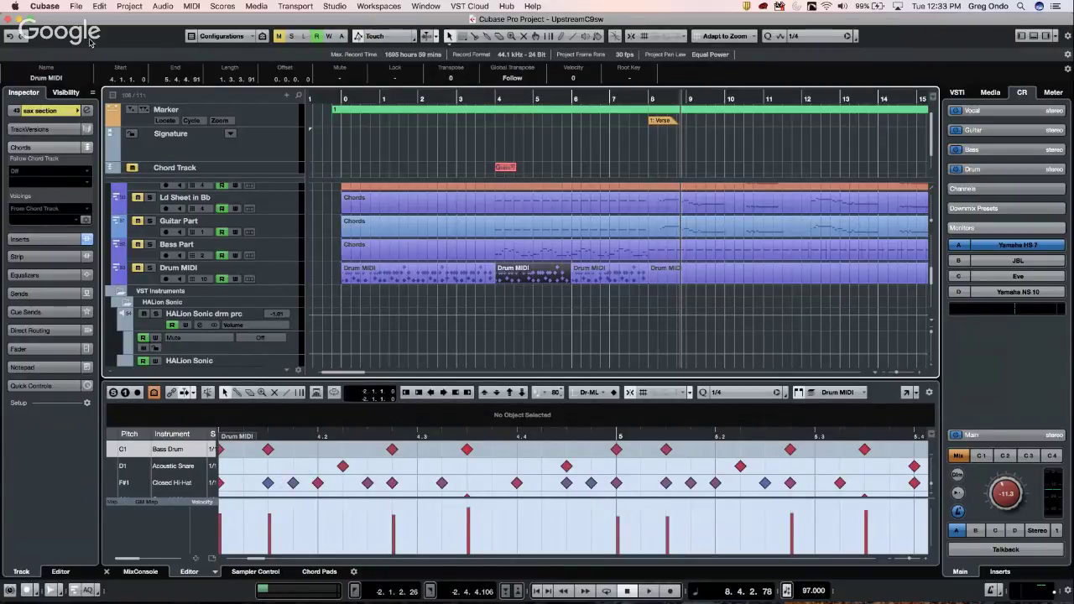
# Step: In the User Interface custom colors preferences, set the Editor Area Background to a pale blue with saturation 12 and accept the preferences
pyautogui.click(44, 6)
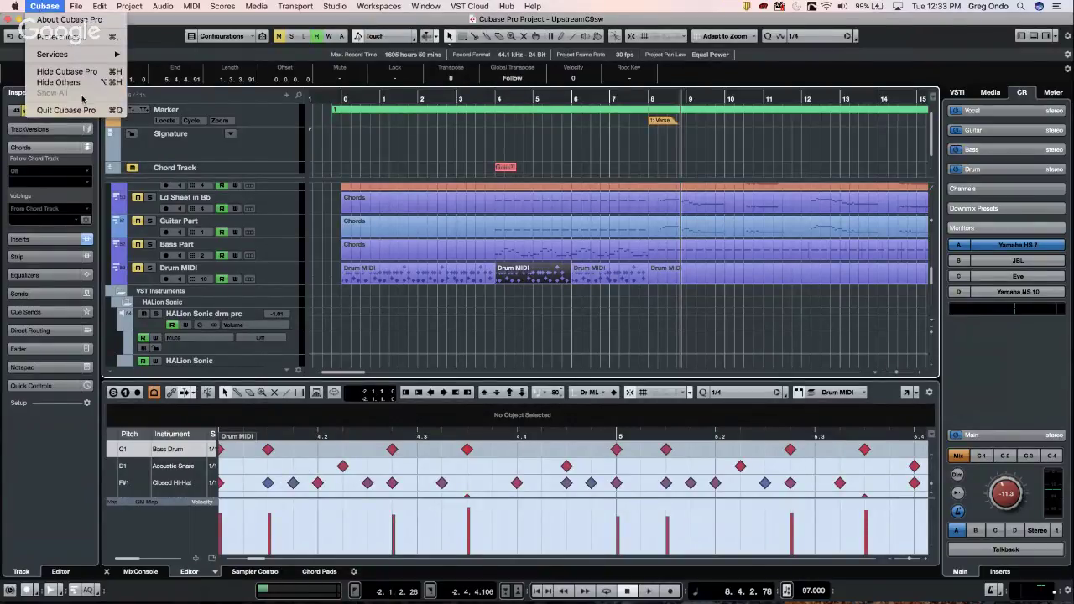
pyautogui.click(78, 38)
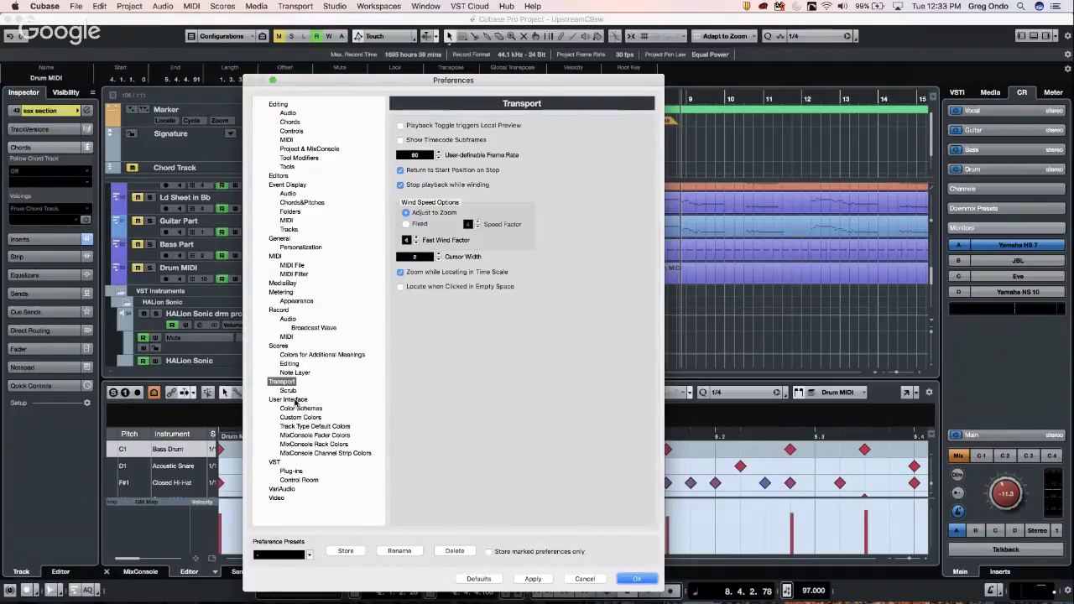
pyautogui.click(315, 427)
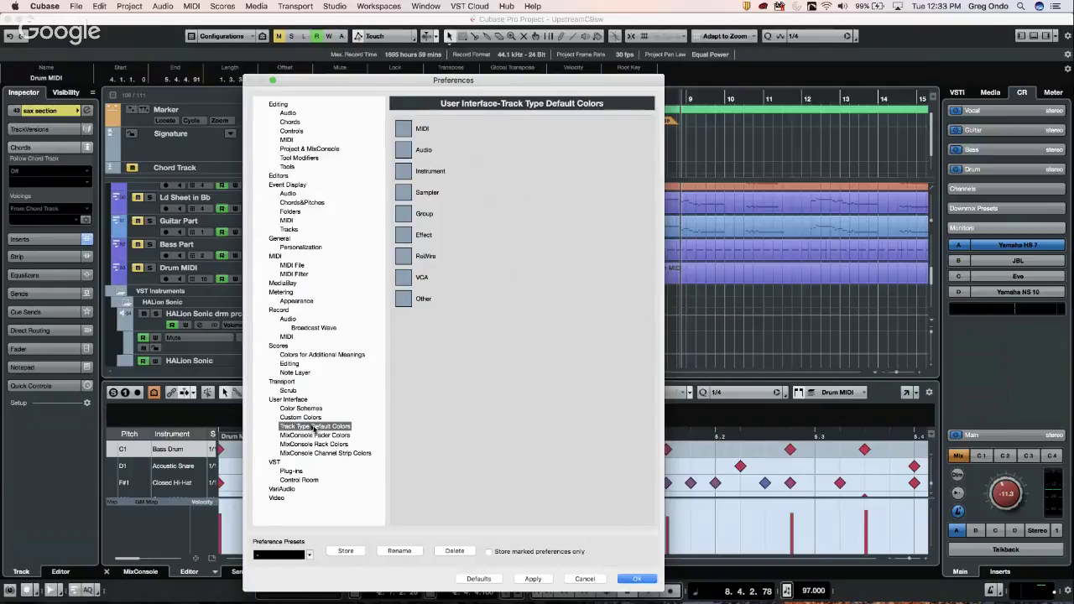
pyautogui.click(301, 417)
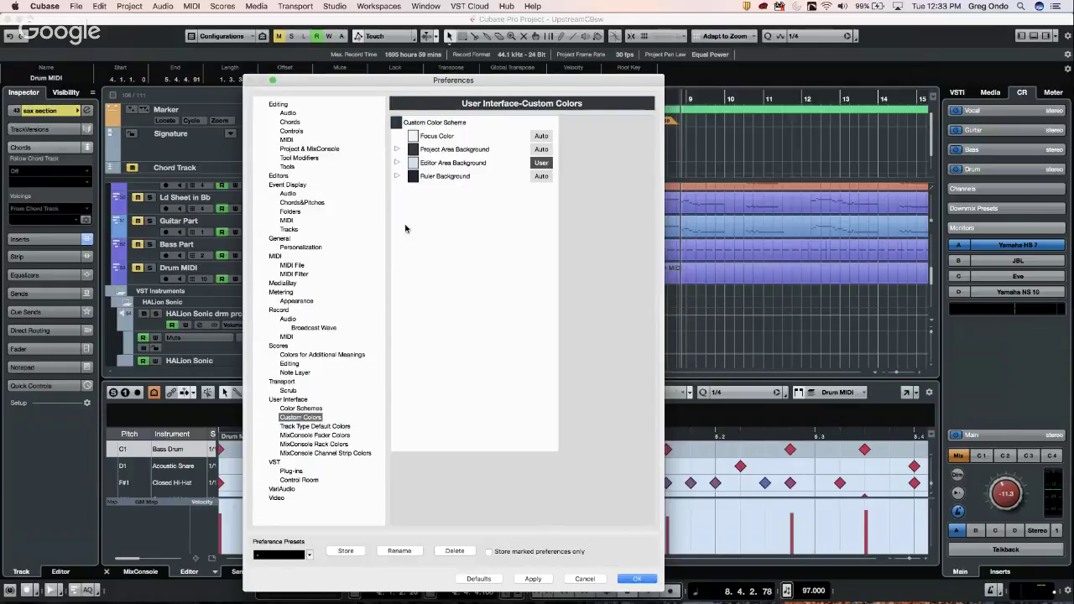
pyautogui.click(396, 164)
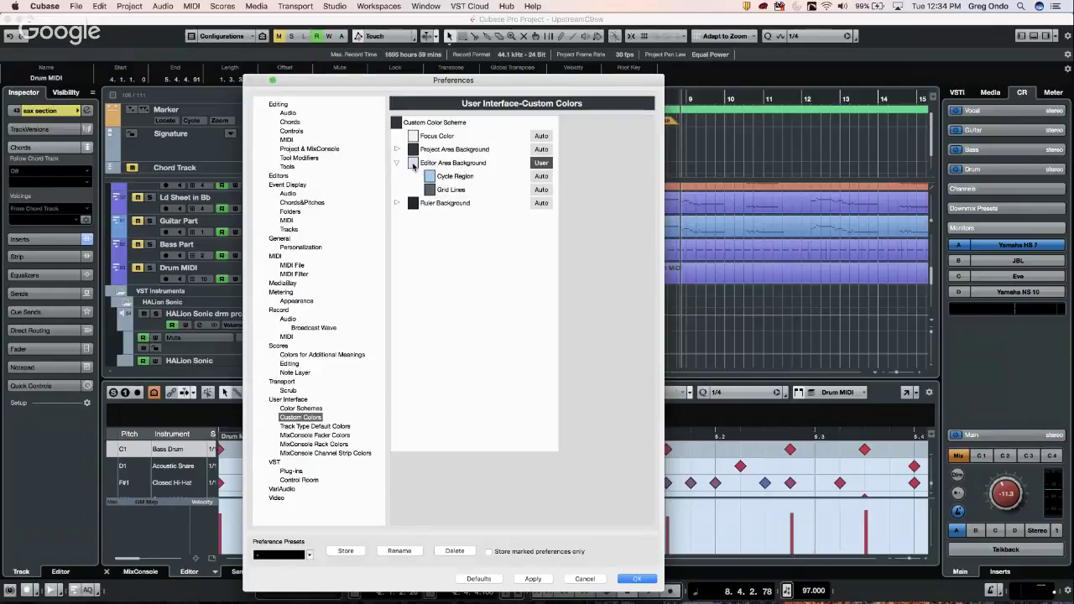
pyautogui.click(413, 165)
pyautogui.moveTo(433, 175)
pyautogui.mouseDown()
pyautogui.moveTo(431, 223)
pyautogui.moveTo(431, 179)
pyautogui.mouseUp()
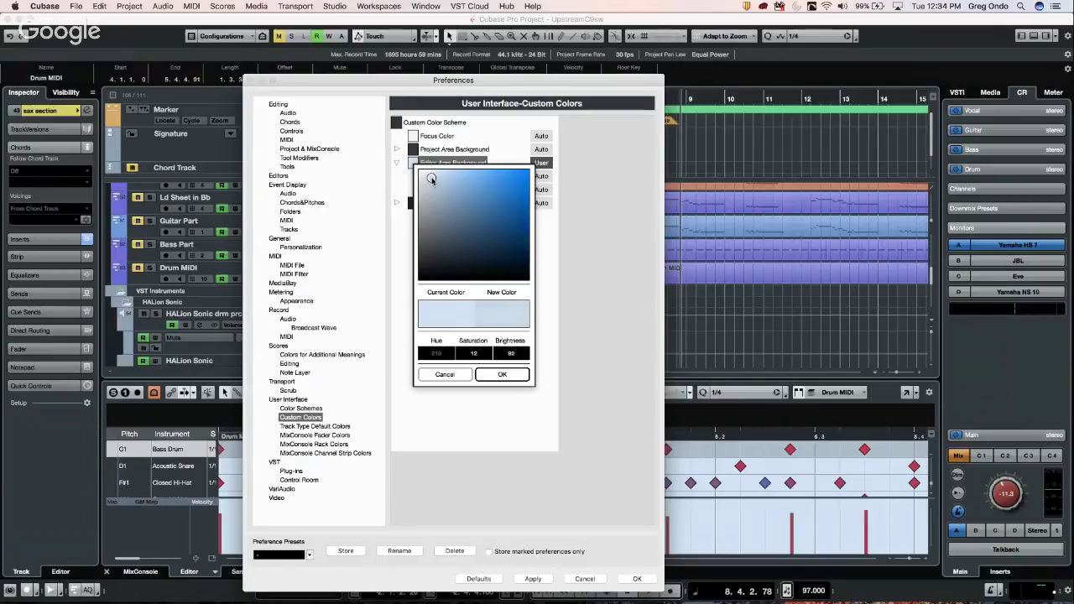
pyautogui.click(515, 375)
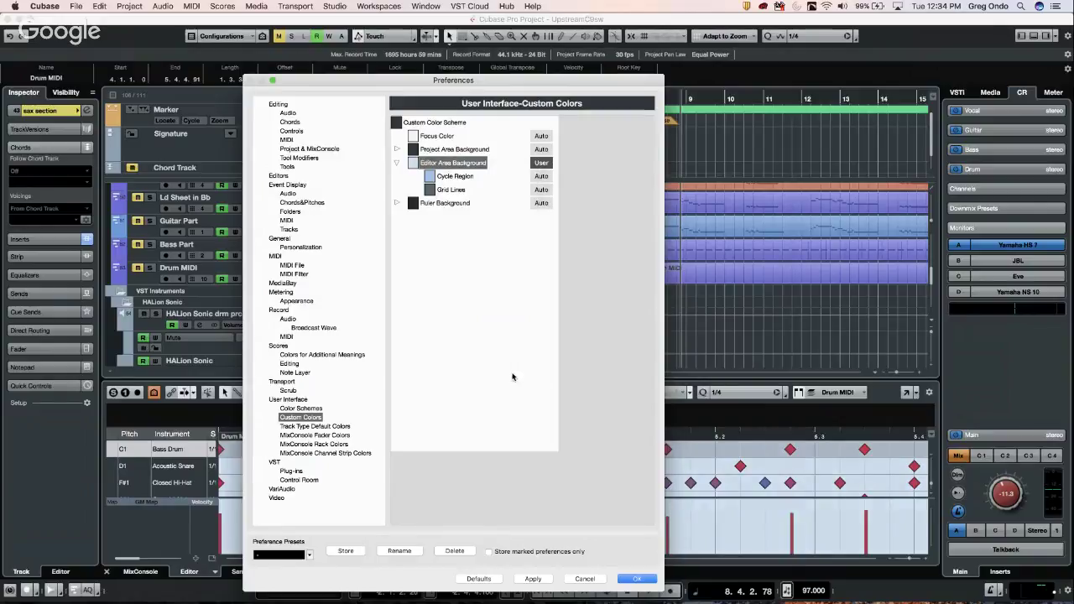
pyautogui.click(641, 579)
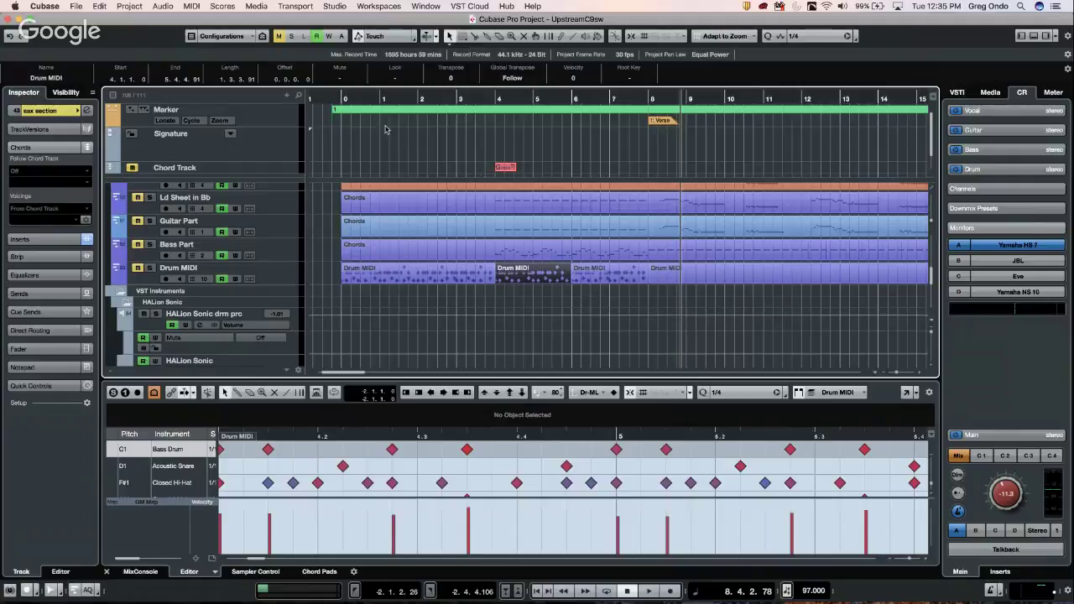
# Step: Bring the Sax track's volume automation lane into view and open the Automation Panel
pyautogui.scroll(-5, 558, 210)
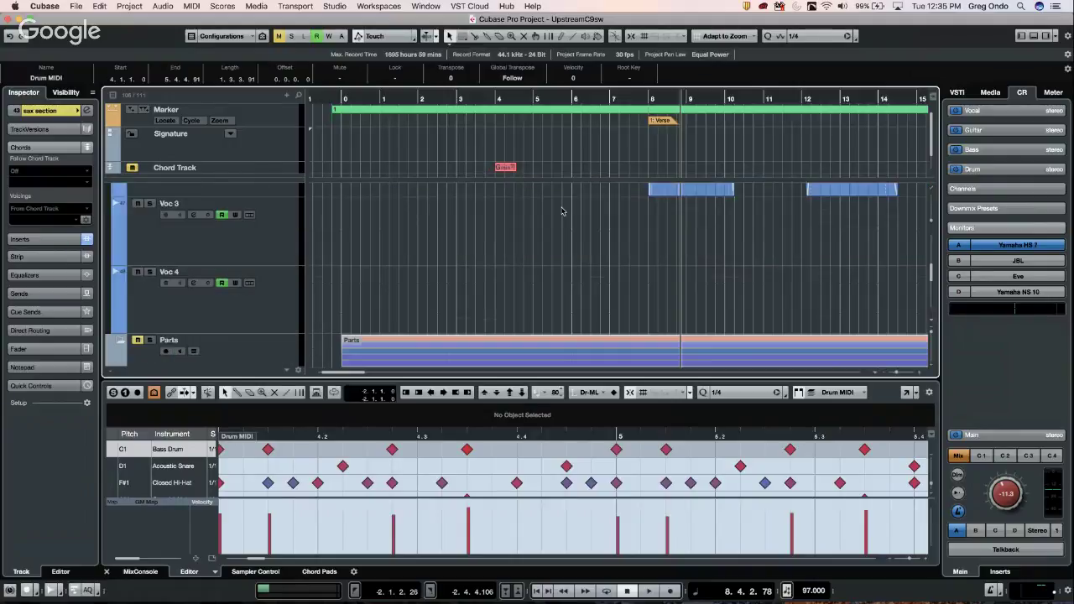
pyautogui.scroll(-10, 562, 212)
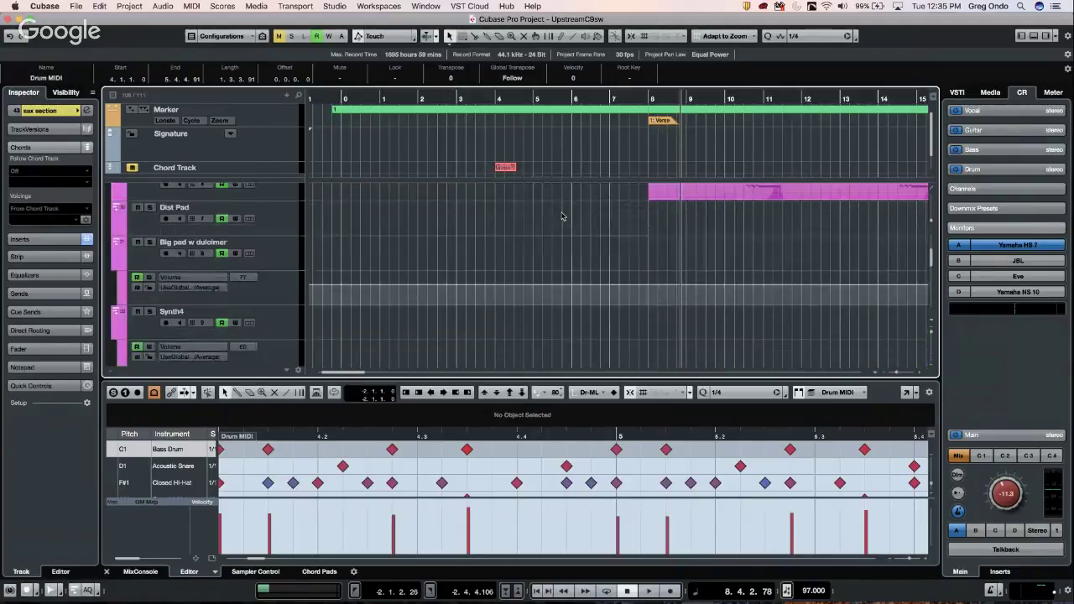
pyautogui.scroll(-8, 563, 217)
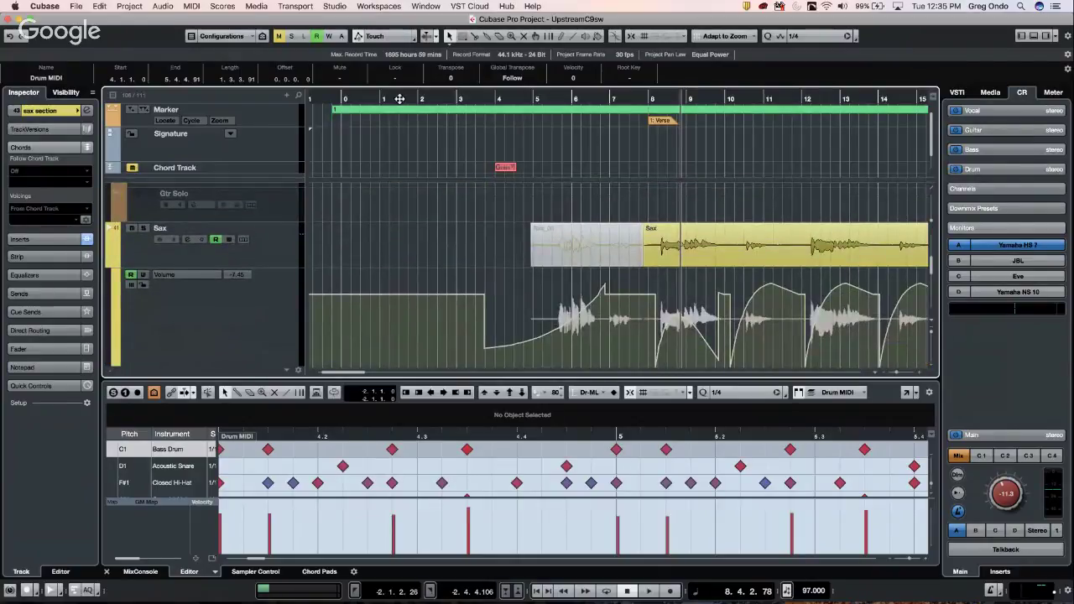
pyautogui.press('super+p')
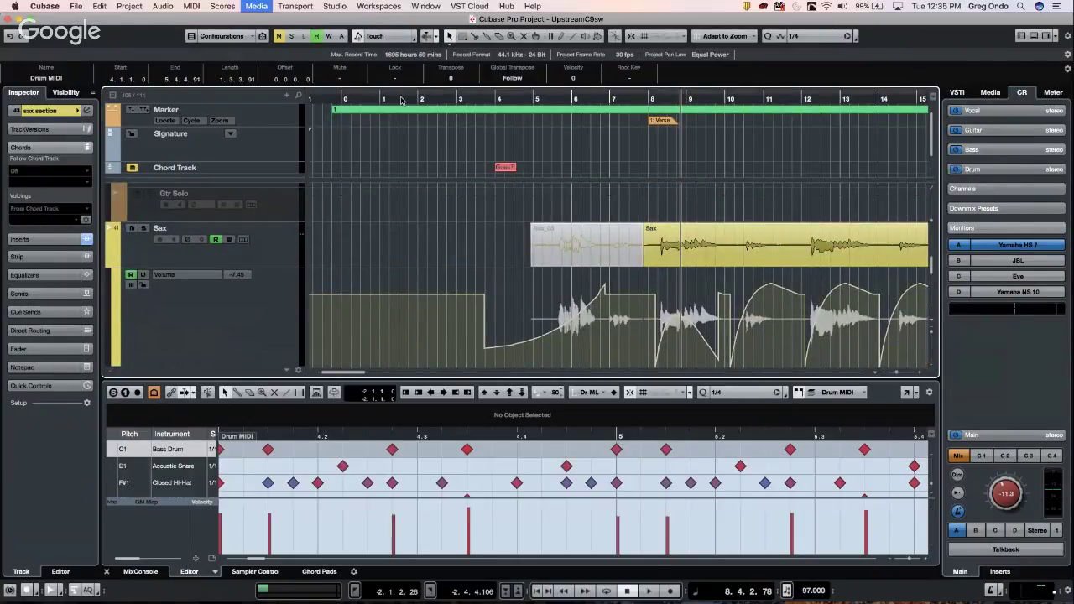
pyautogui.press('F5')
pyautogui.press('F6')
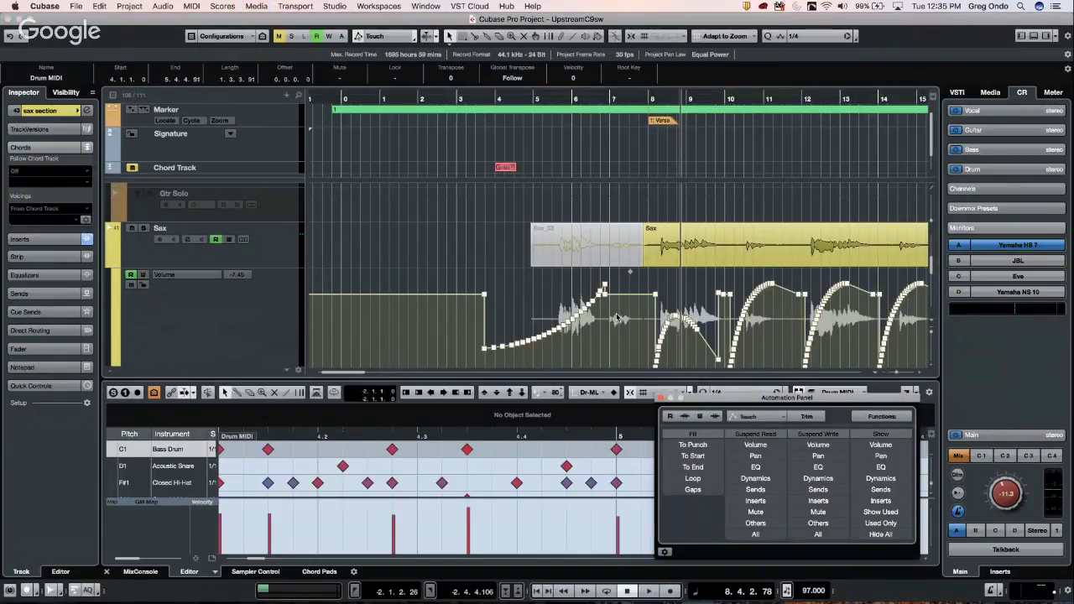
# Step: Switch Show Data on Tracks off and on again twice in the Automation Panel's settings
pyautogui.click(665, 552)
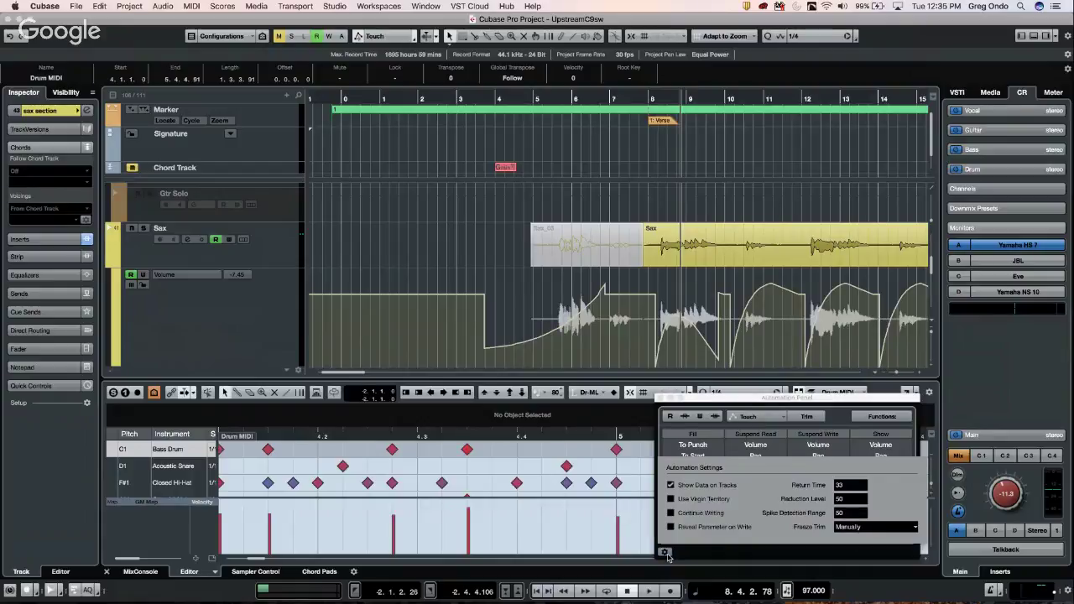
pyautogui.click(671, 486)
pyautogui.click(671, 486)
pyautogui.click(671, 486)
pyautogui.click(671, 486)
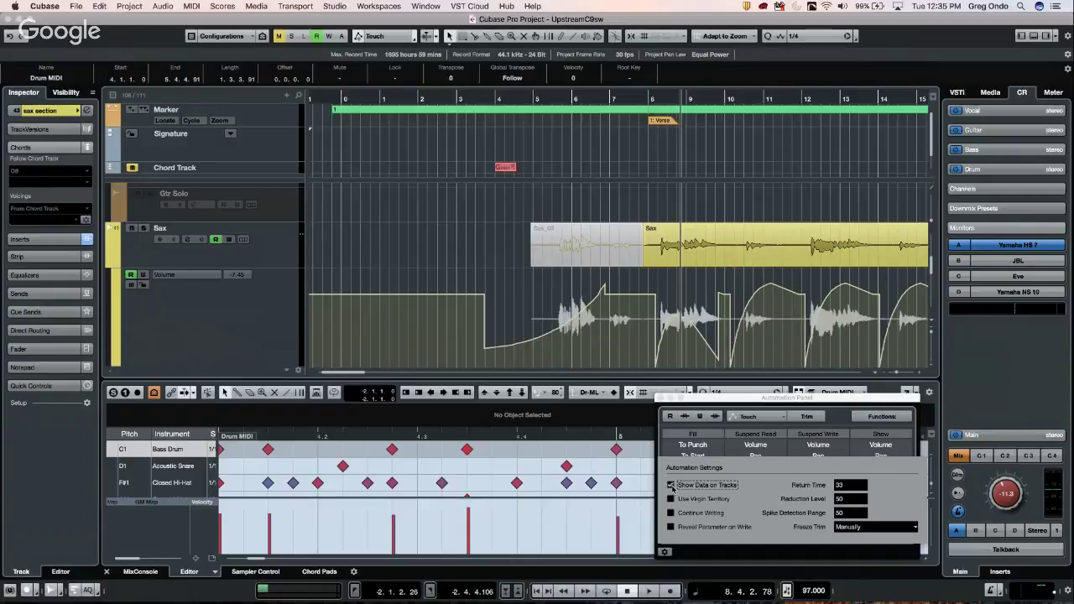
# Step: Switch Show Data on Tracks off and on three more times to compare the Sax automation lane with and without its waveform
pyautogui.click(671, 486)
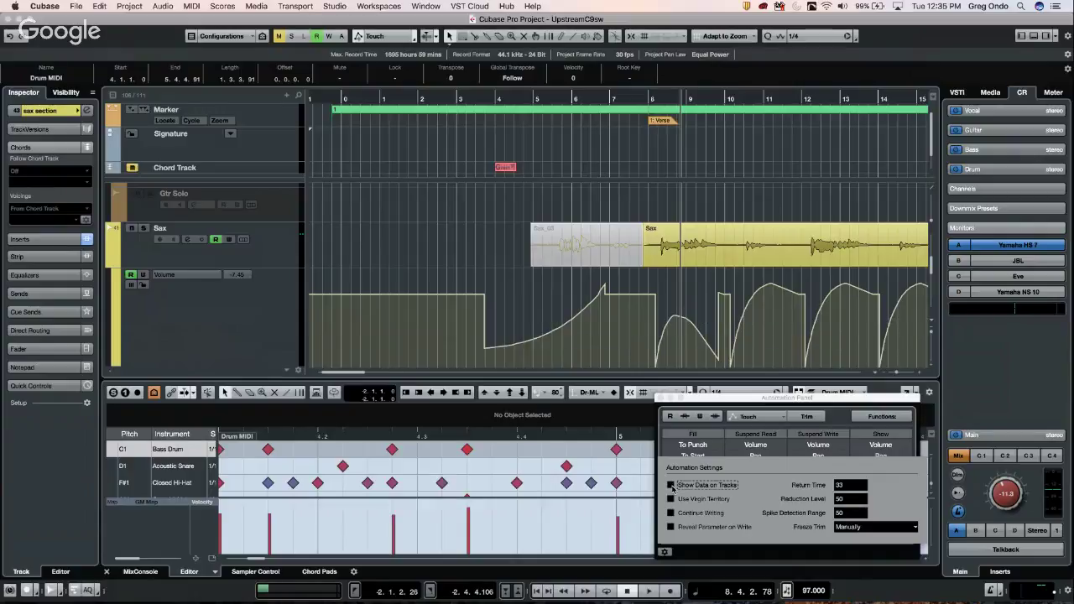
pyautogui.click(670, 486)
pyautogui.click(671, 486)
pyautogui.click(671, 486)
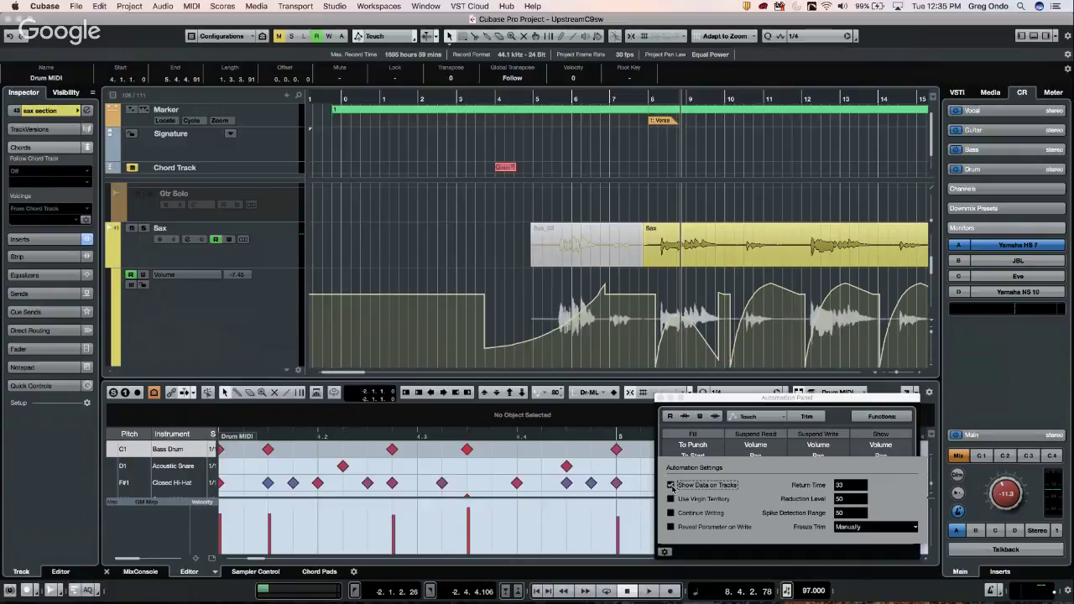
pyautogui.click(671, 486)
pyautogui.click(670, 486)
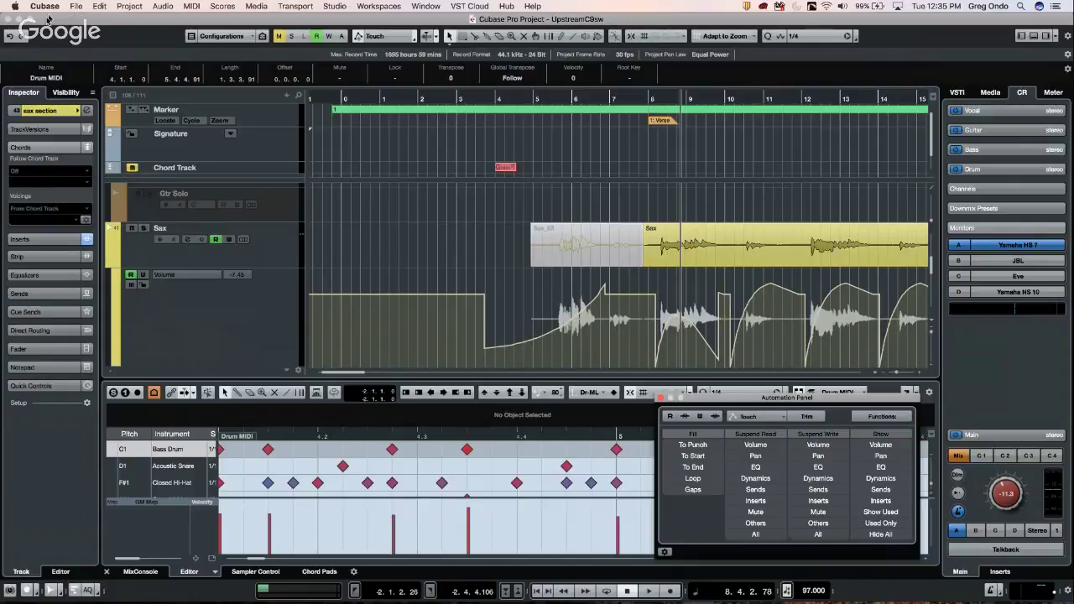
# Step: Open the recent project DOP R.cpr and activate it
pyautogui.click(77, 7)
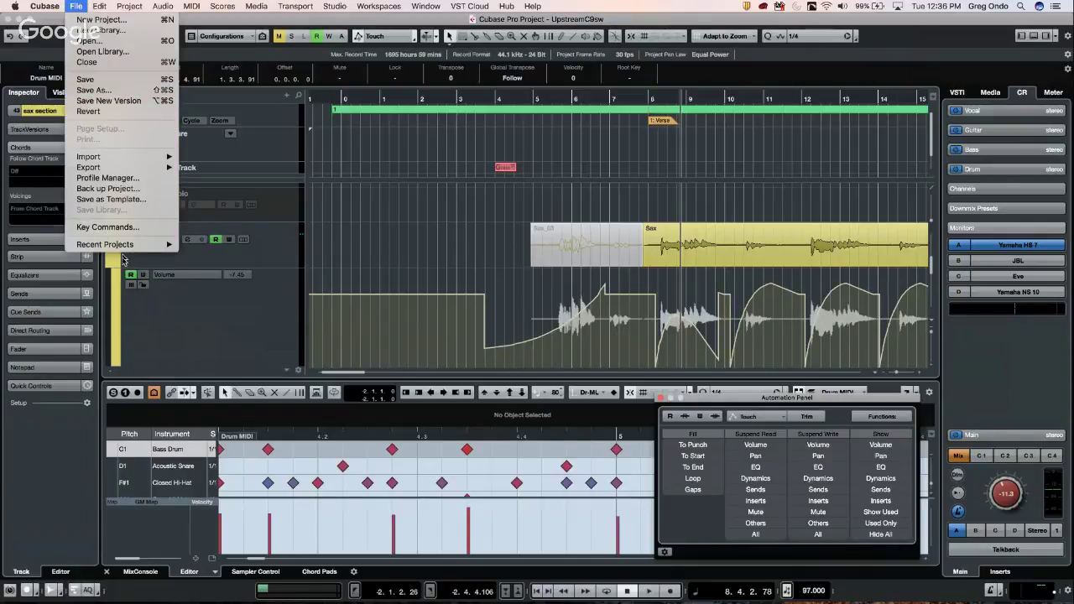
pyautogui.moveTo(127, 244)
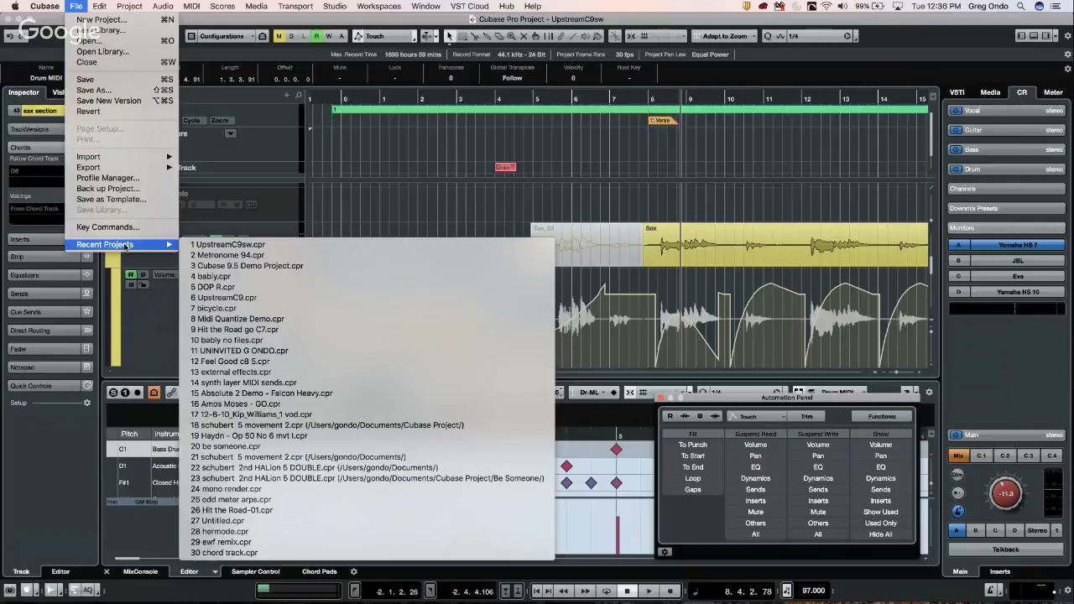
pyautogui.click(272, 288)
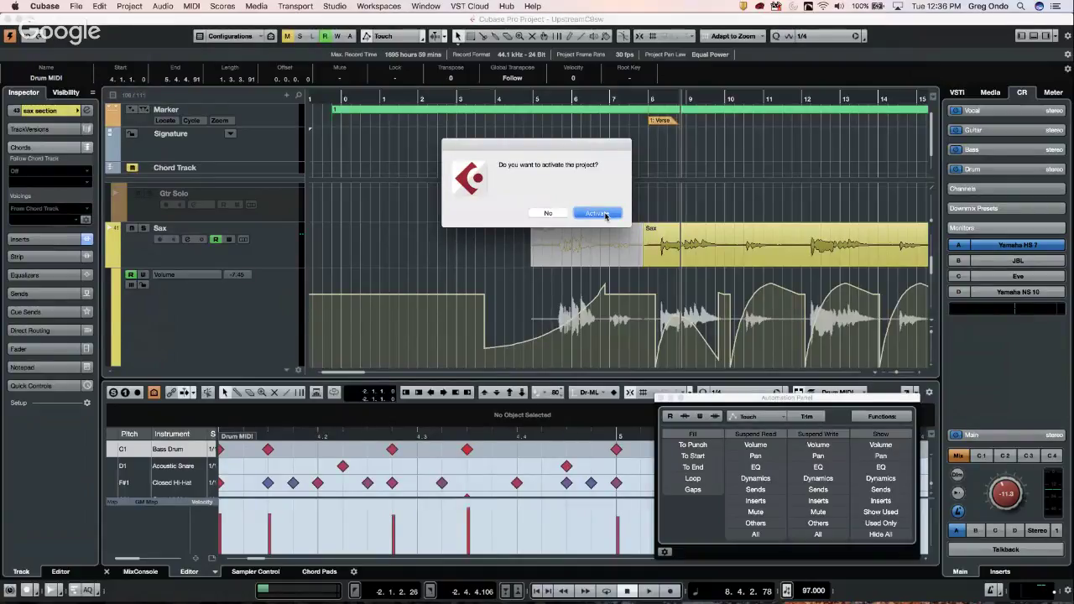
pyautogui.click(605, 215)
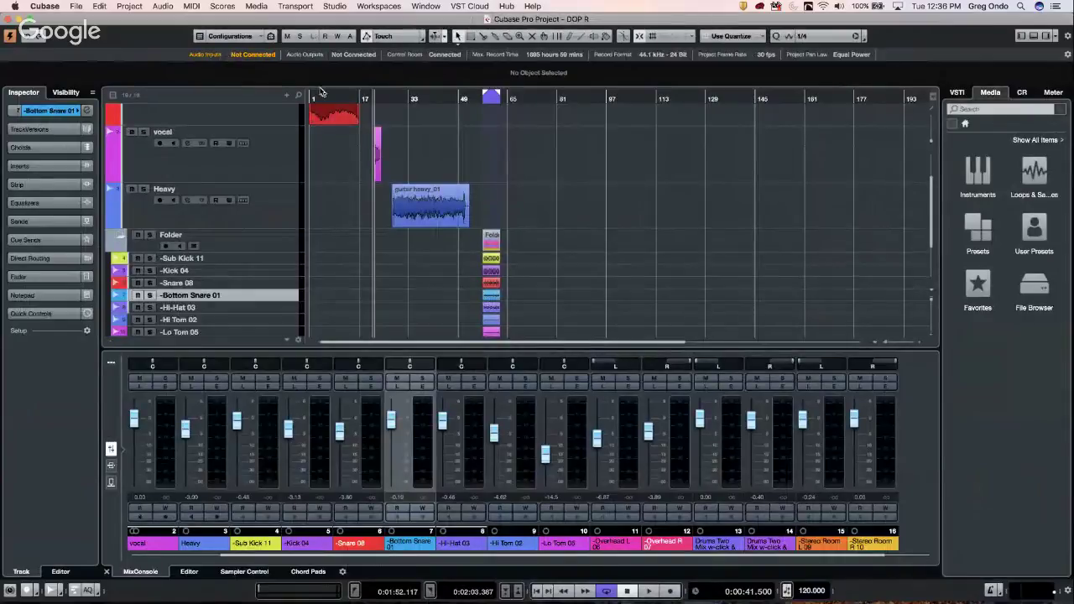
# Step: Select the Atmo 14_AM track and show the Master meter in the right zone
pyautogui.click(274, 122)
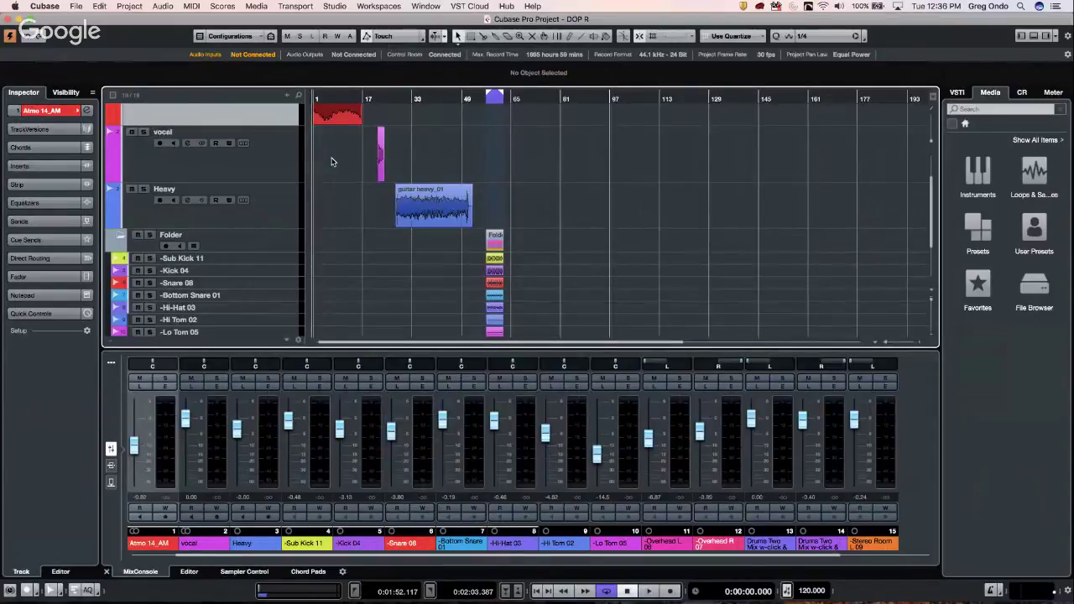
pyautogui.scroll(3, 334, 161)
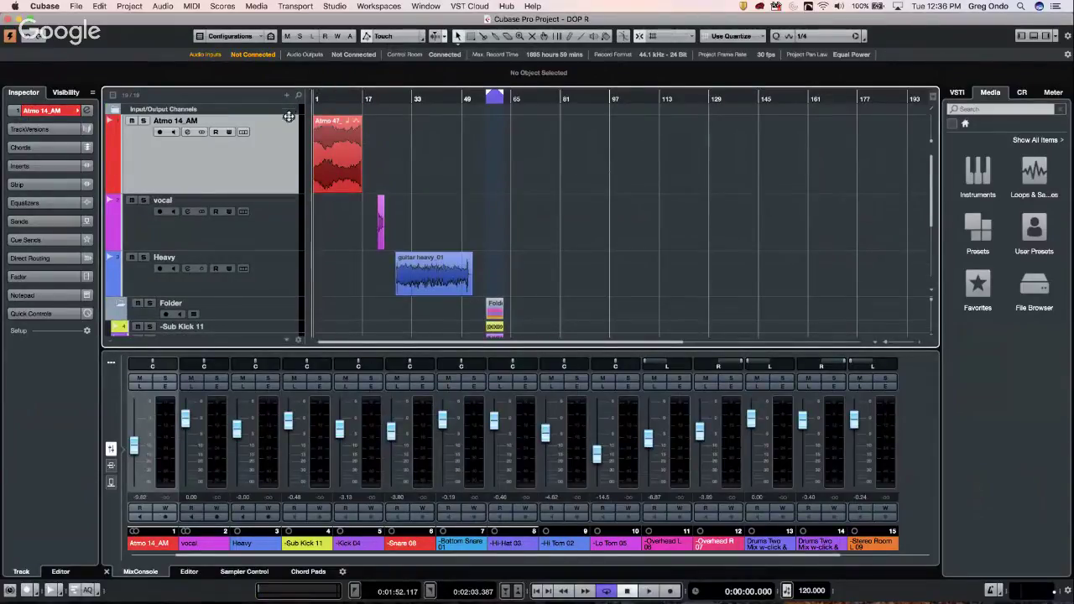
pyautogui.press('h')
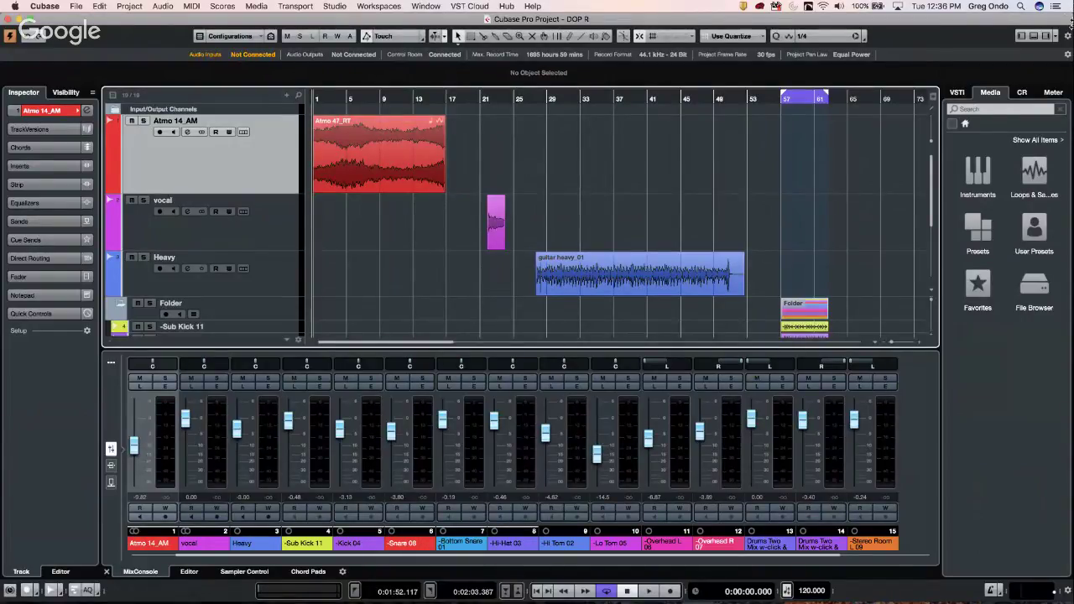
pyautogui.click(1055, 93)
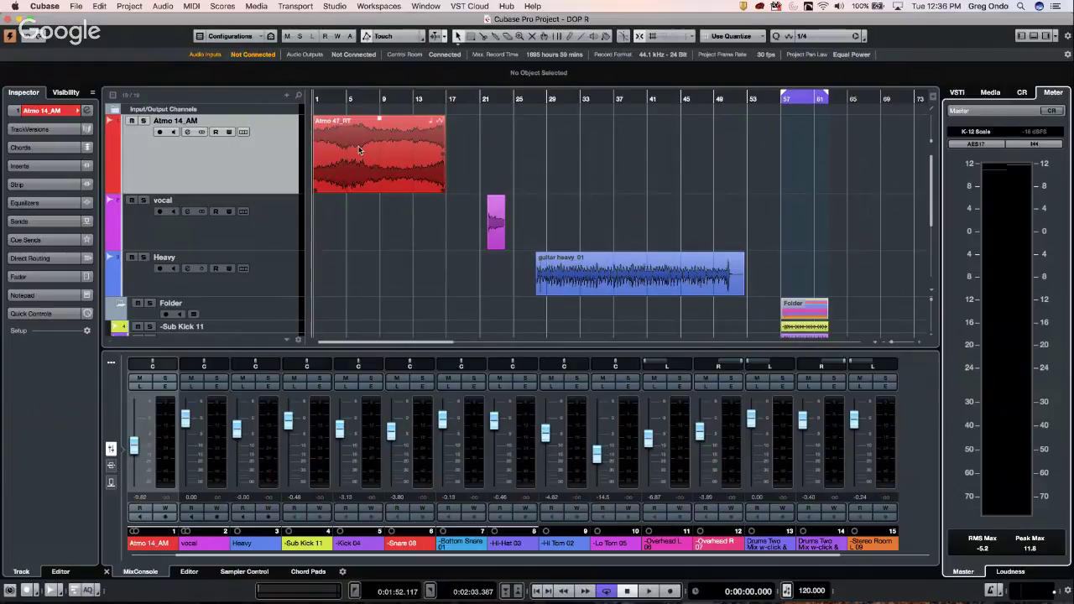
# Step: Play the Atmo 47_RT event from the start of the project, watching the Master meter, and stop playback
pyautogui.doubleClick(316, 98)
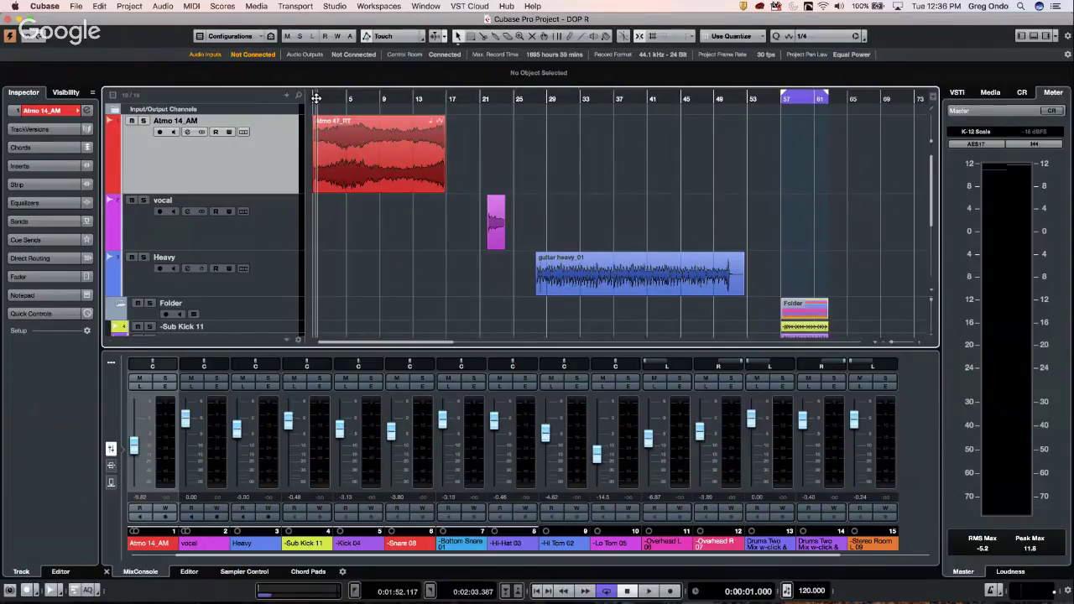
pyautogui.press('space')
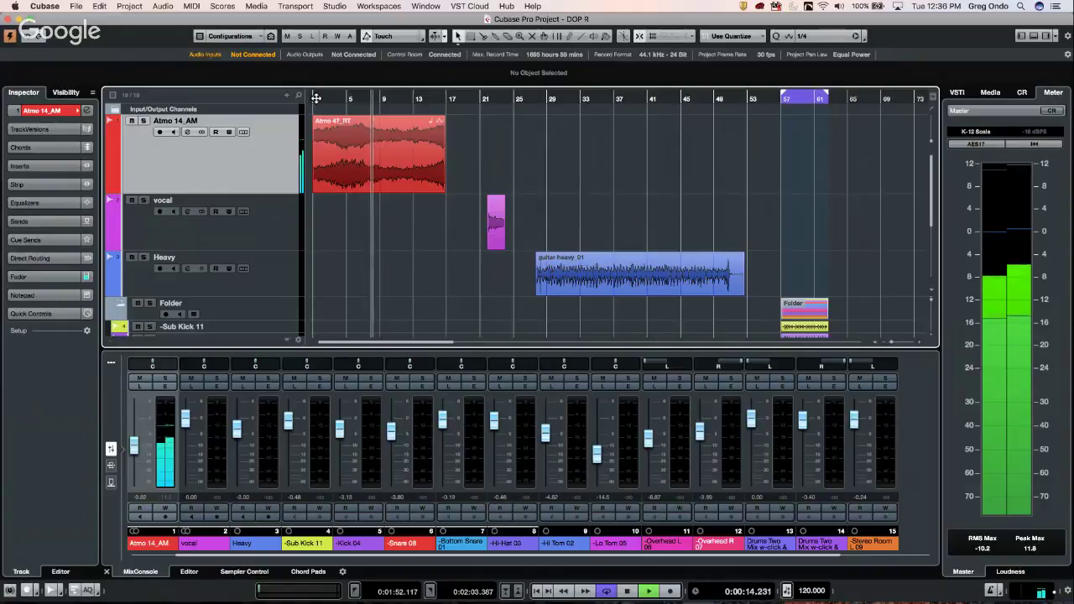
pyautogui.press('space')
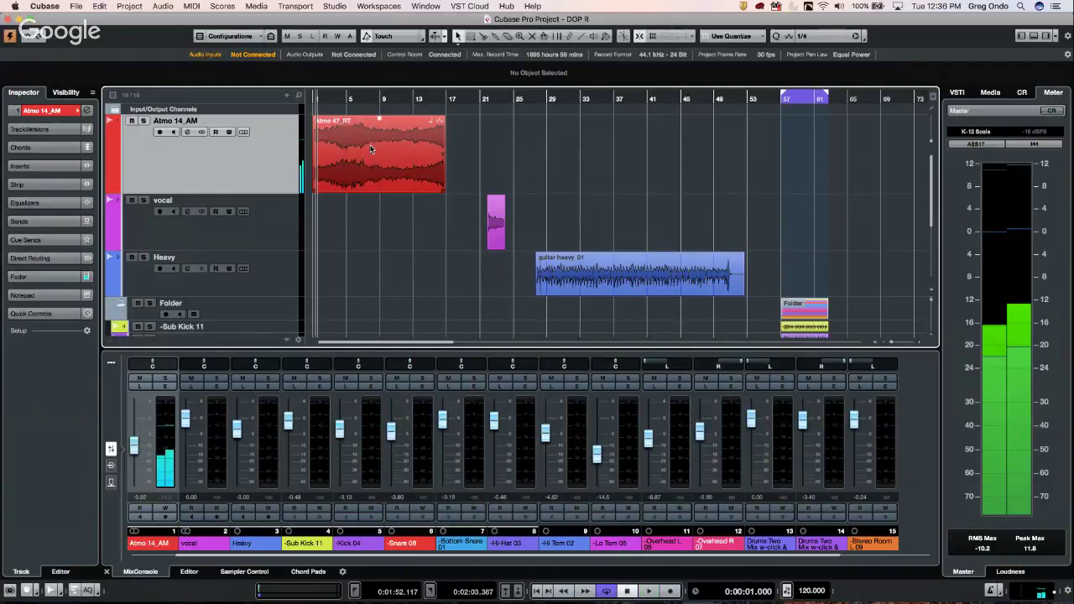
# Step: Select the range from 3.3.1.0 to 8.1.1.0 of the Atmo 47_RT event and open Direct Offline Processing for it
pyautogui.rightClick(373, 148)
pyautogui.click(391, 164)
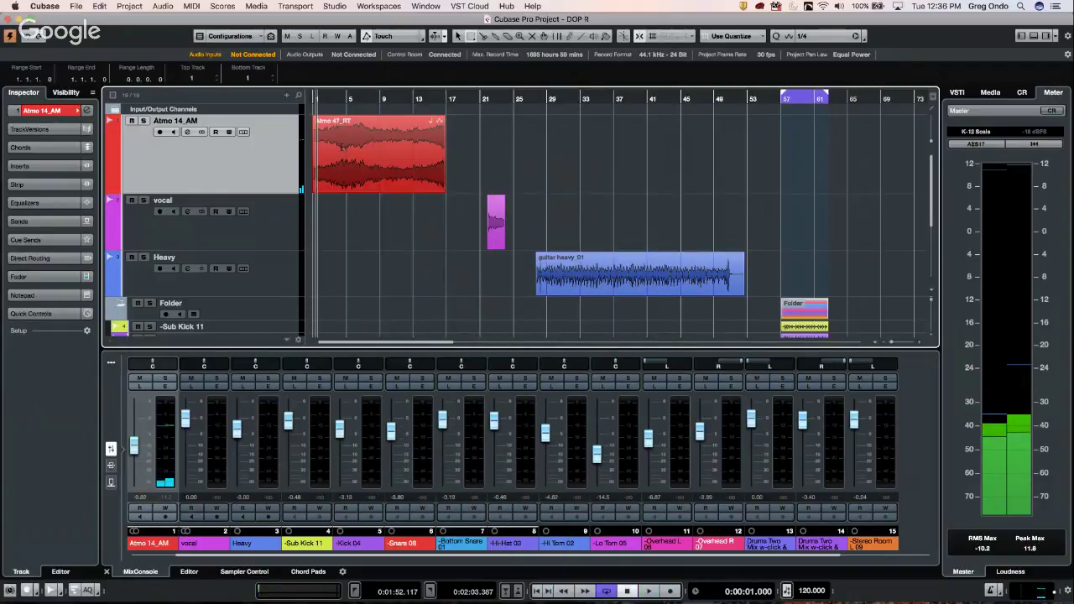
pyautogui.moveTo(333, 147); pyautogui.dragTo(371, 148)
pyautogui.click(163, 7)
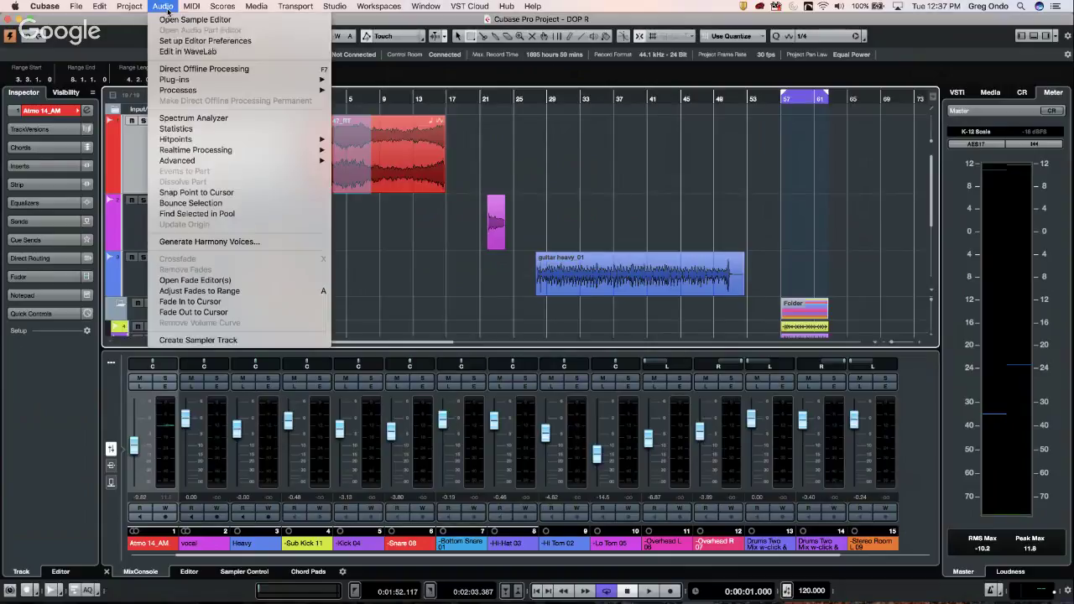
pyautogui.click(229, 71)
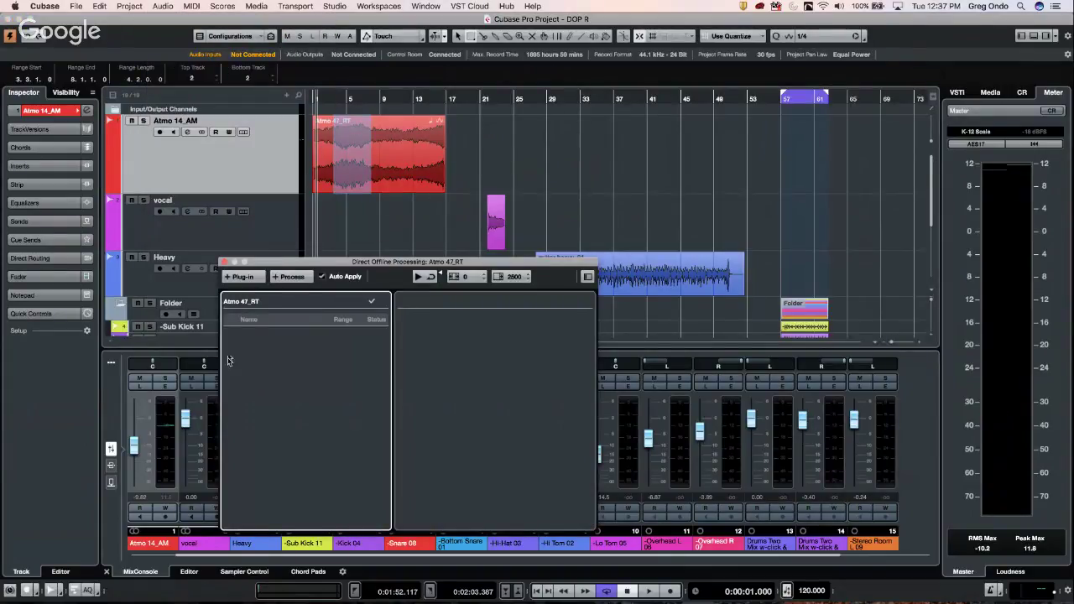
# Step: Add the Fade In, Stereo Flip and Reverse processes to the selected range of Atmo 47_RT
pyautogui.click(289, 279)
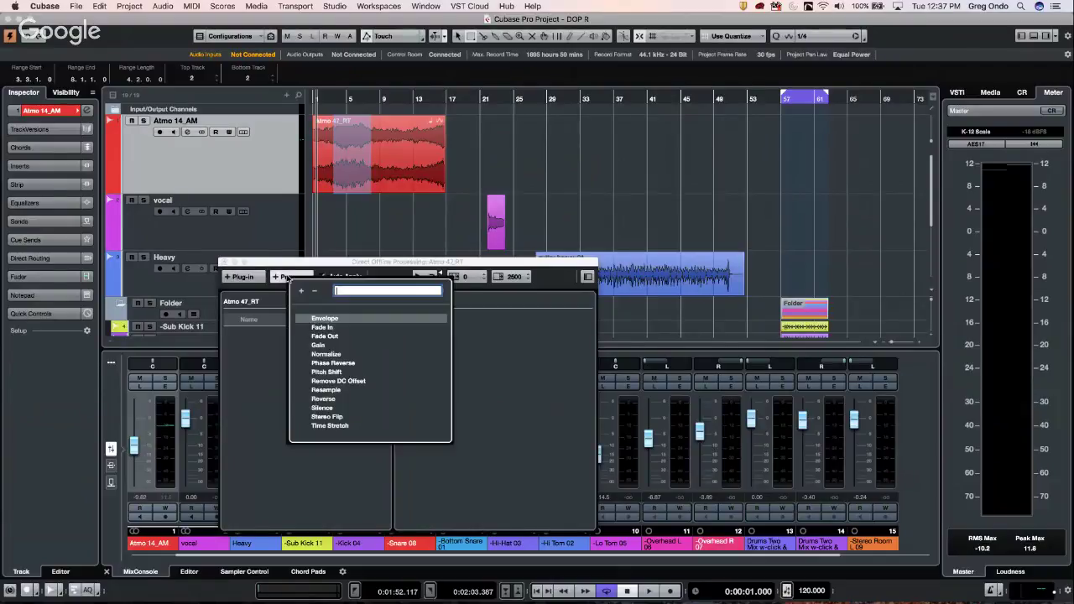
pyautogui.click(329, 328)
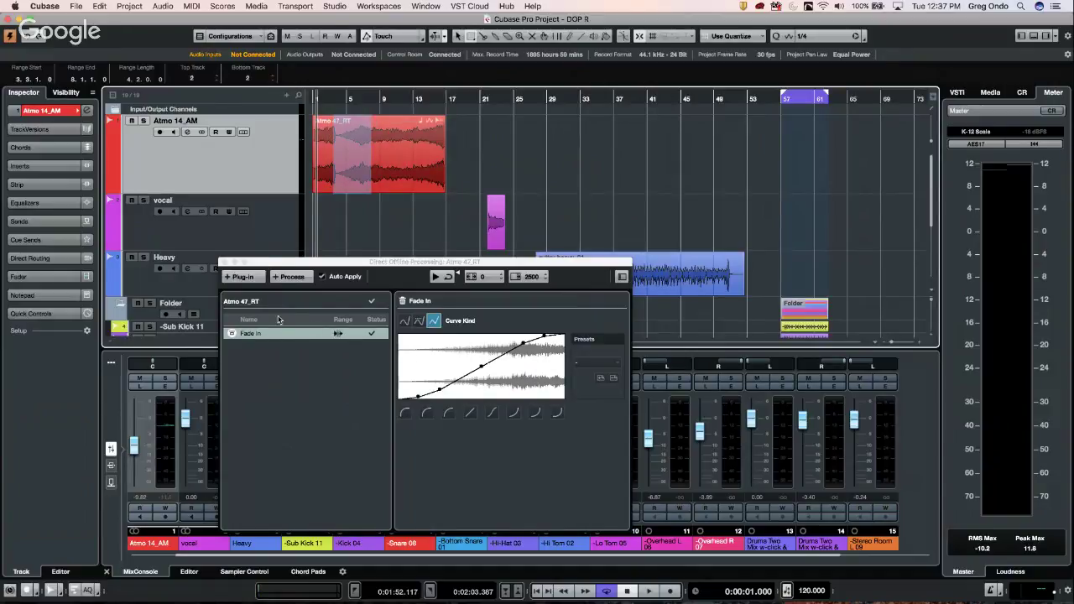
pyautogui.click(294, 280)
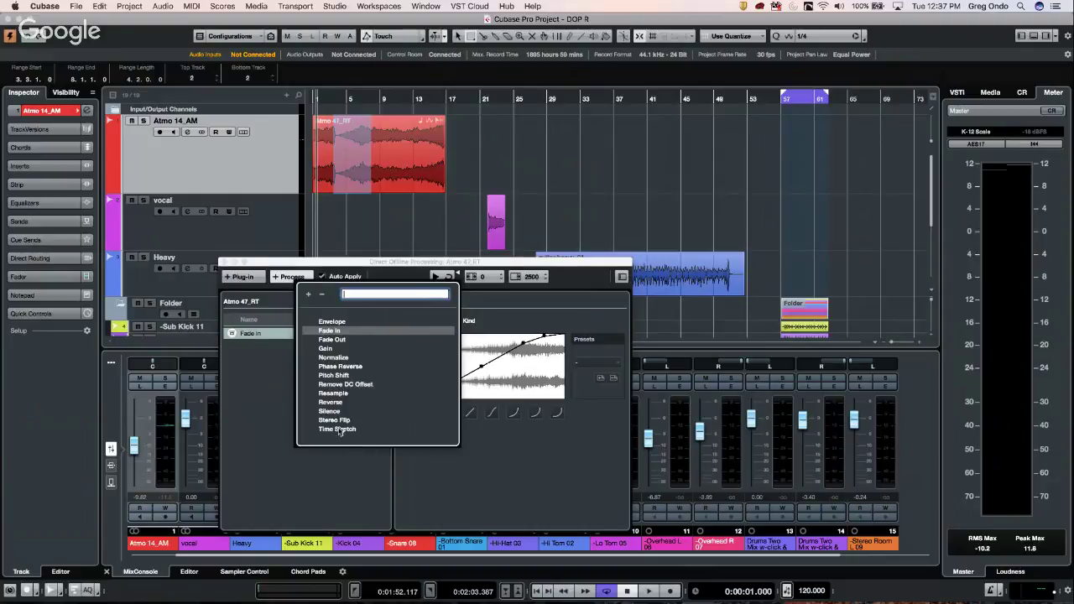
pyautogui.click(341, 425)
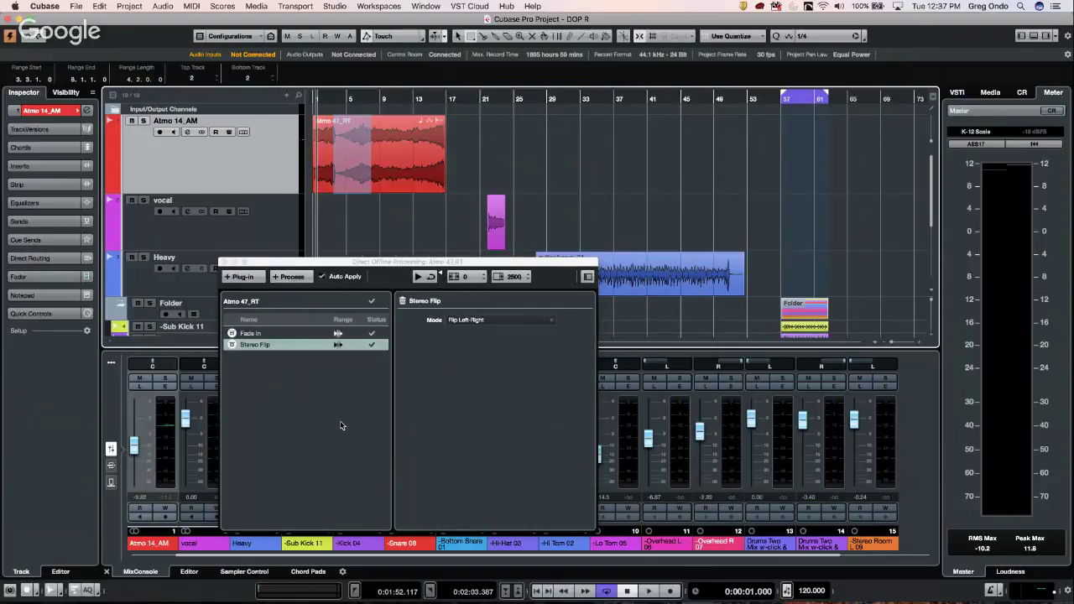
pyautogui.click(284, 282)
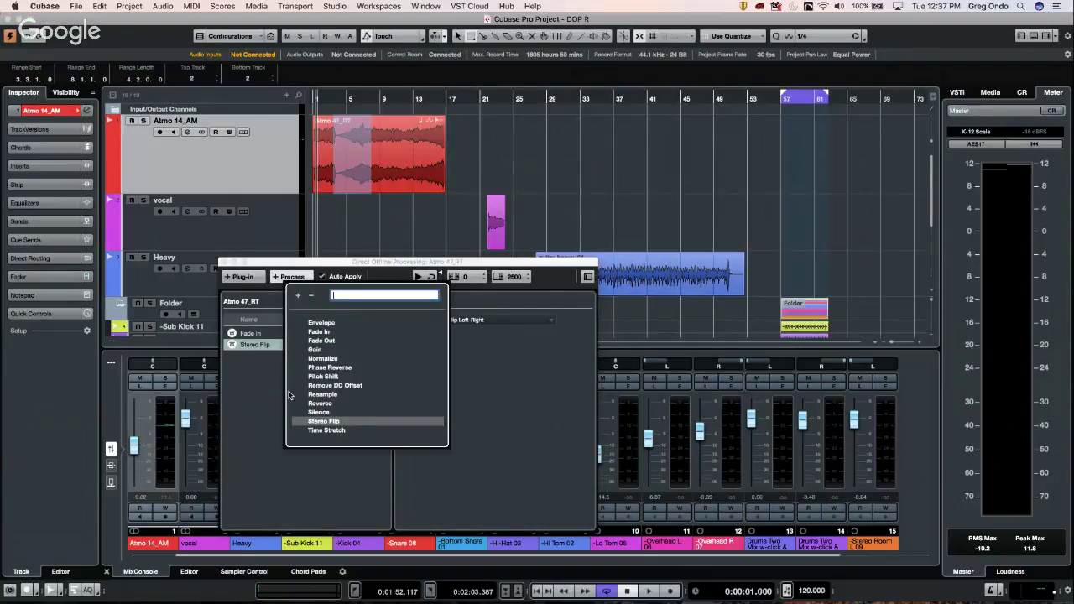
pyautogui.press('Escape')
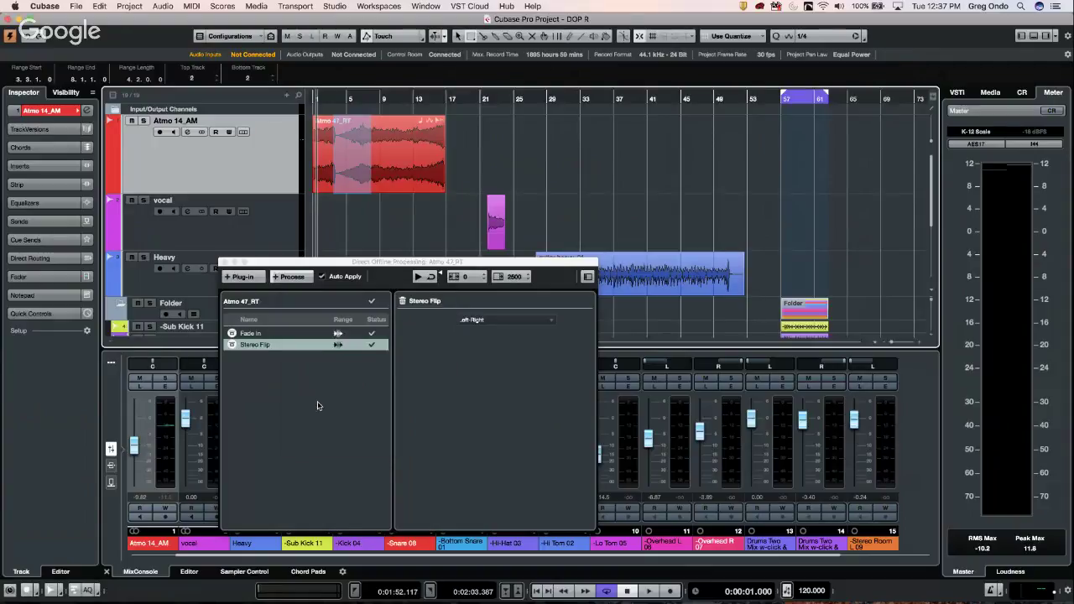
# Step: Add a Gain process to the selected range and set it to 3.20 dB
pyautogui.click(286, 278)
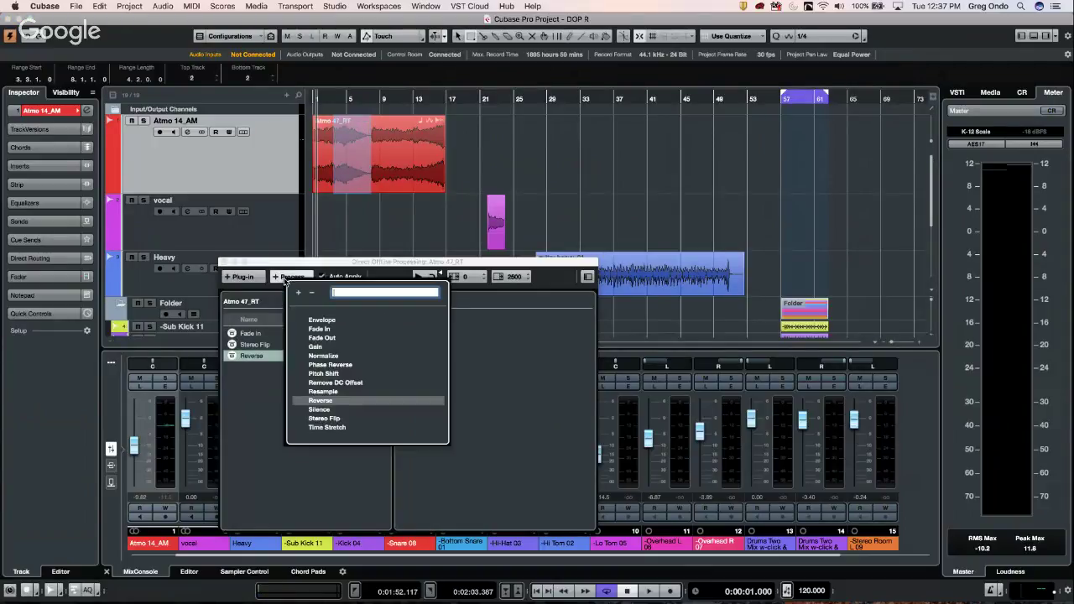
pyautogui.click(317, 347)
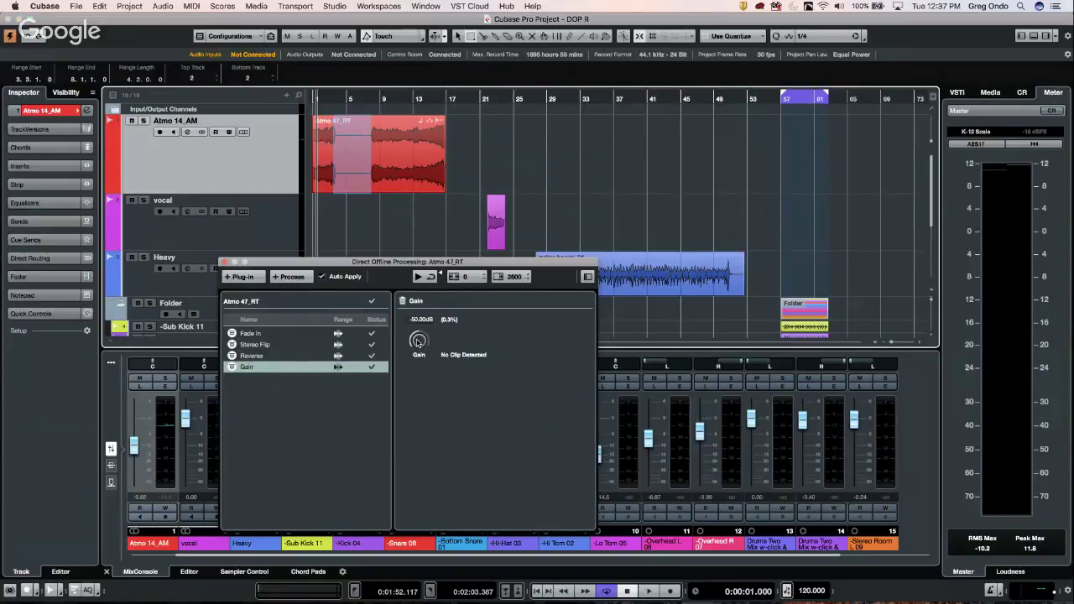
pyautogui.moveTo(418, 342); pyautogui.dragTo(428, 292)
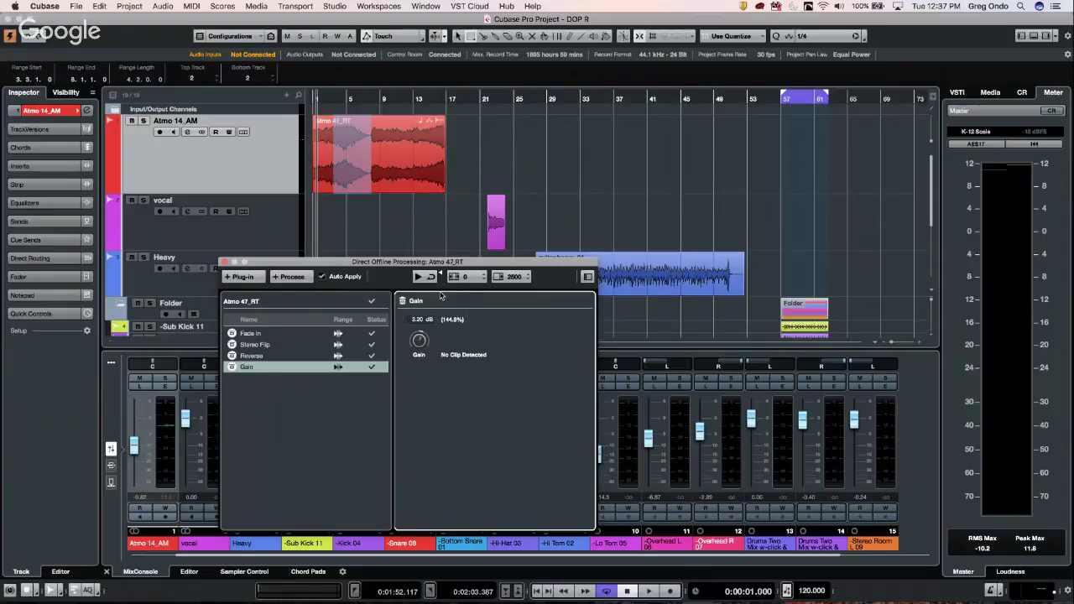
# Step: Add a Pitch Shift process, try transpositions such as -6 and -1 semitones in Transpose mode, and audition the result
pyautogui.click(301, 277)
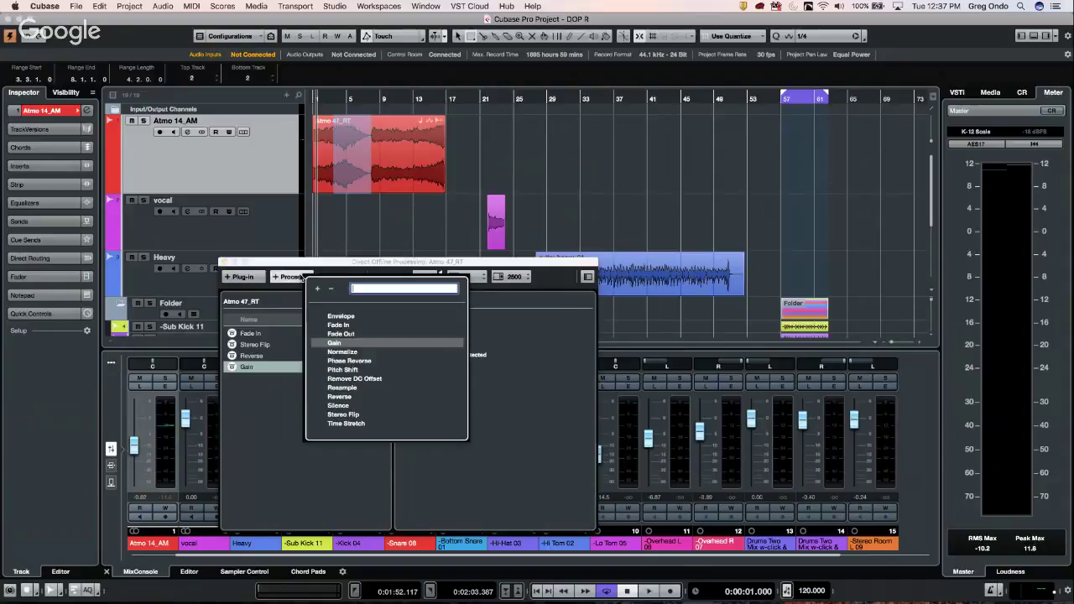
pyautogui.click(354, 370)
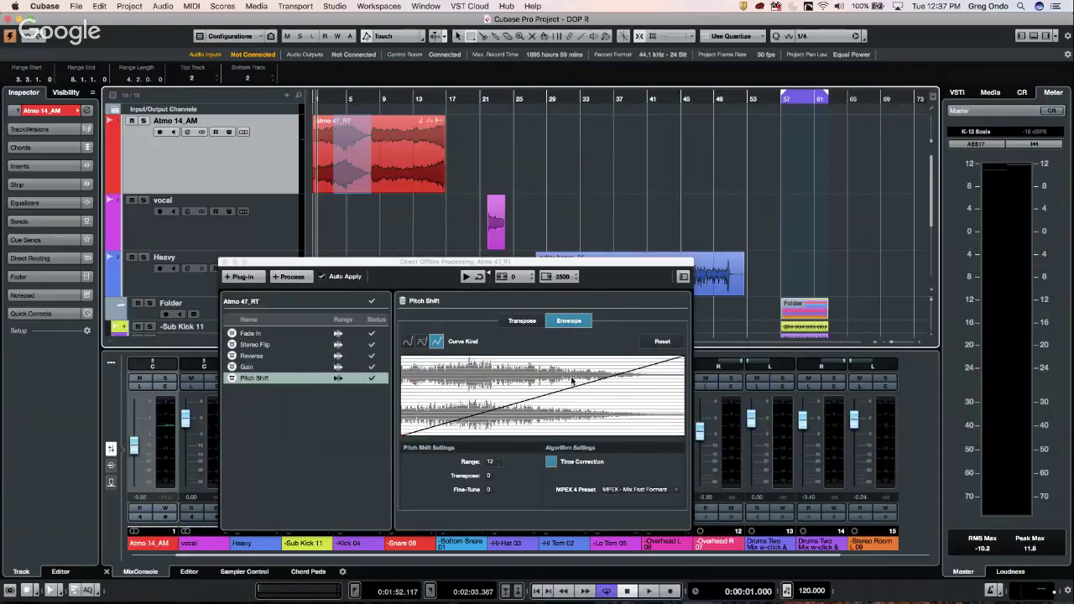
pyautogui.click(520, 320)
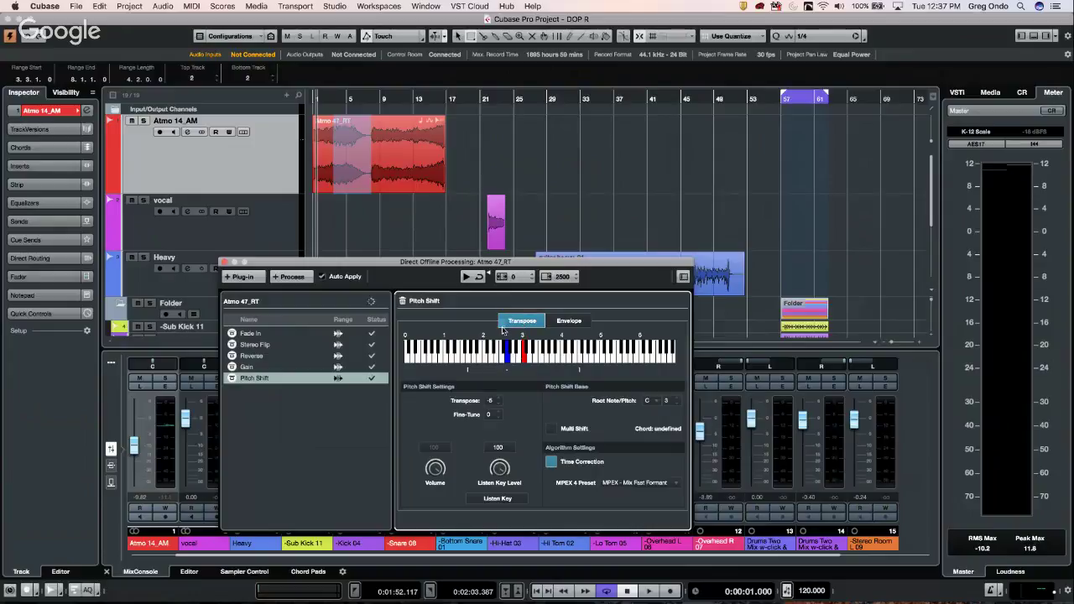
pyautogui.click(524, 361)
pyautogui.click(520, 360)
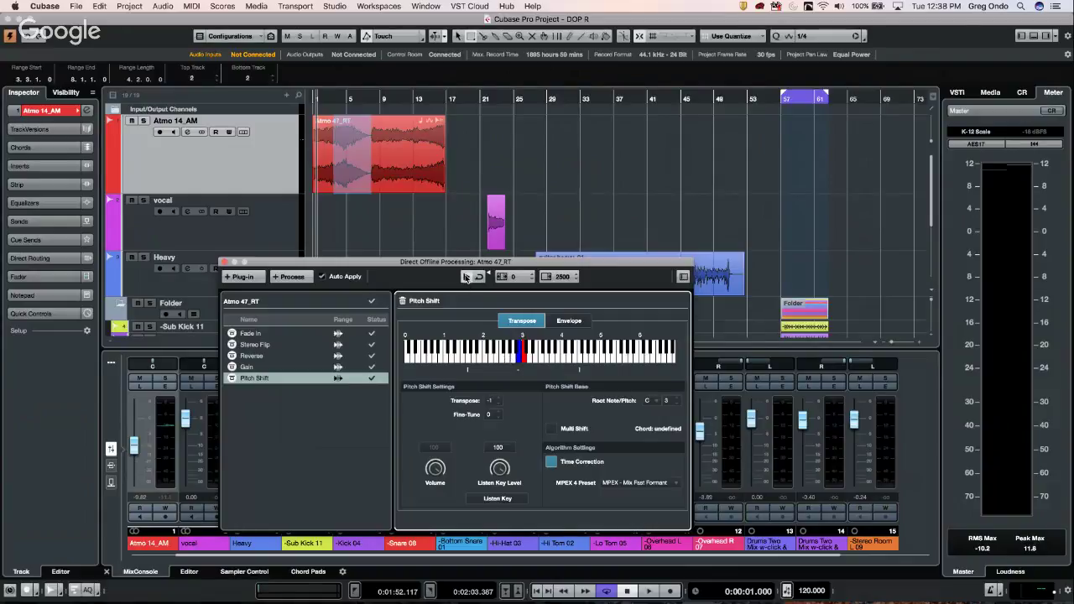
pyautogui.click(501, 356)
pyautogui.click(466, 277)
pyautogui.click(466, 278)
# Step: Change the Pitch Shift process to Envelope mode with the rising pitch curve and audition it
pyautogui.click(570, 324)
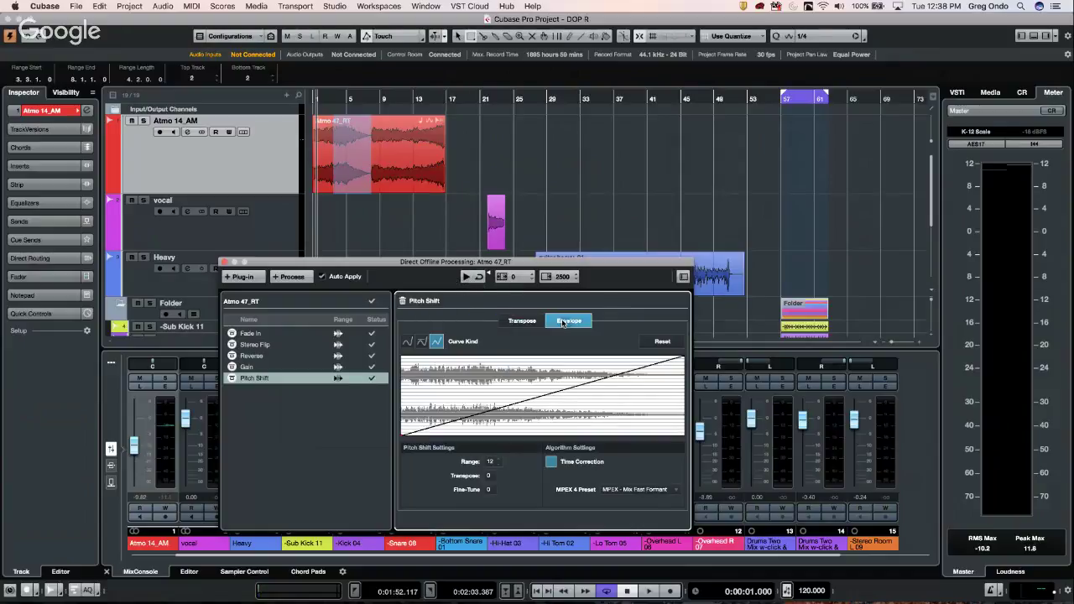
pyautogui.moveTo(461, 417); pyautogui.dragTo(401, 435)
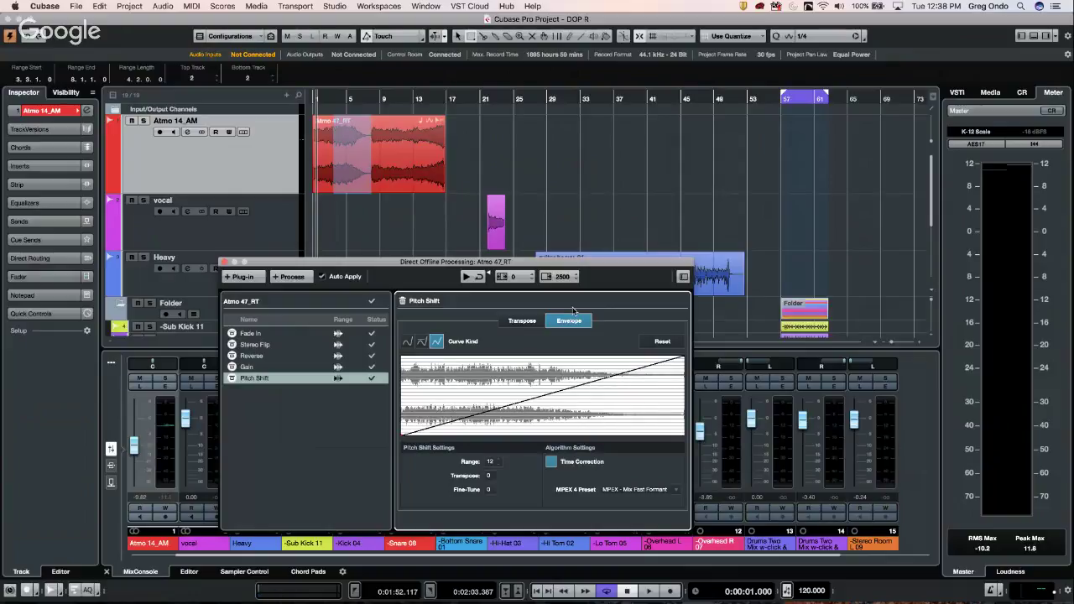
pyautogui.click(466, 277)
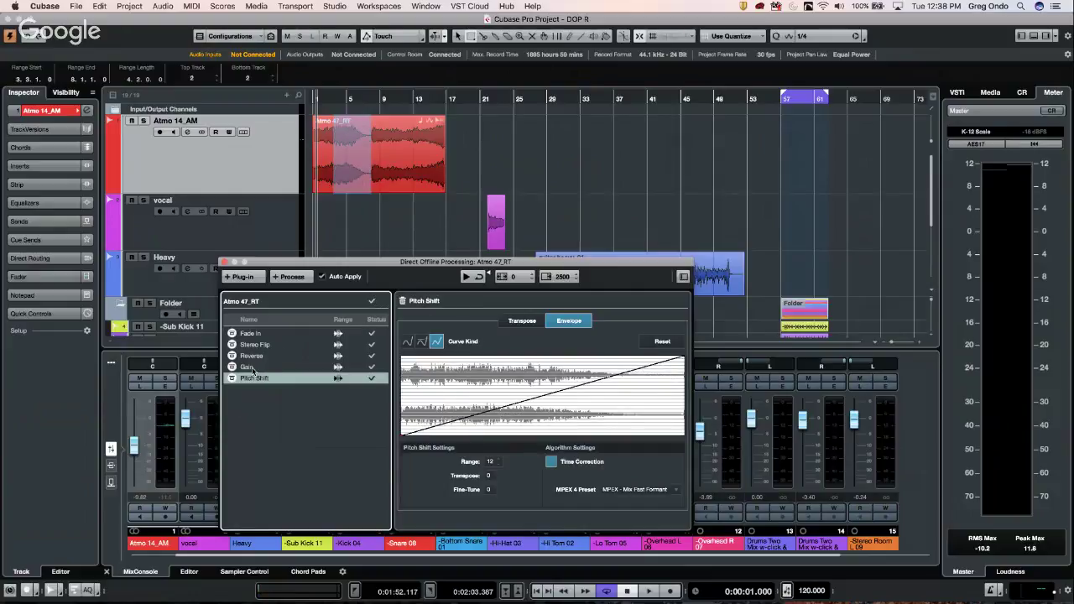
# Step: Move the Gain process above Stereo Flip in the offline process list and select the Reverse process
pyautogui.moveTo(253, 370); pyautogui.dragTo(250, 345)
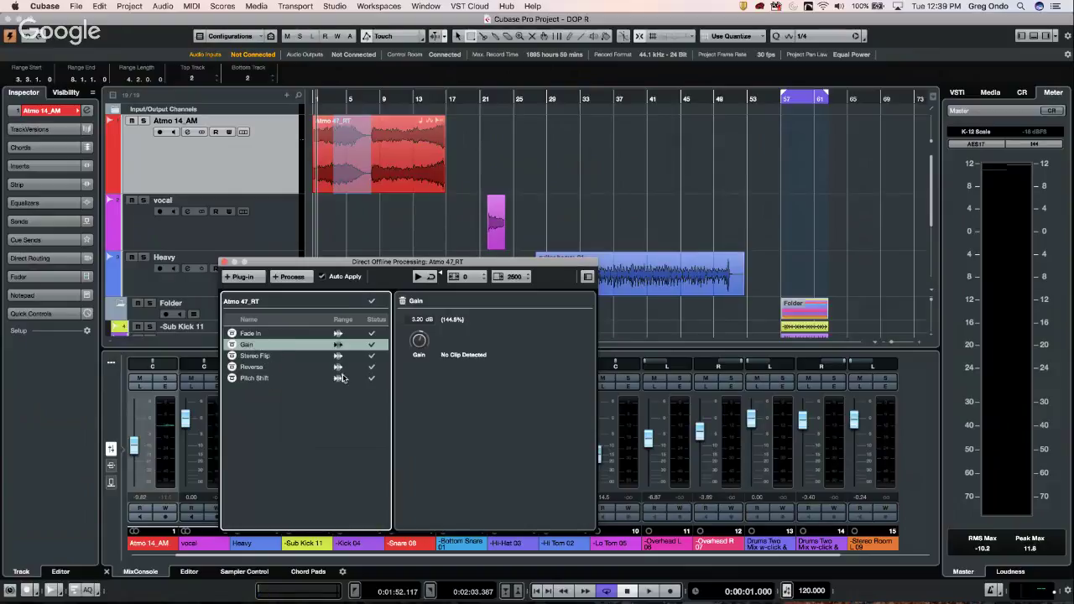
pyautogui.click(259, 368)
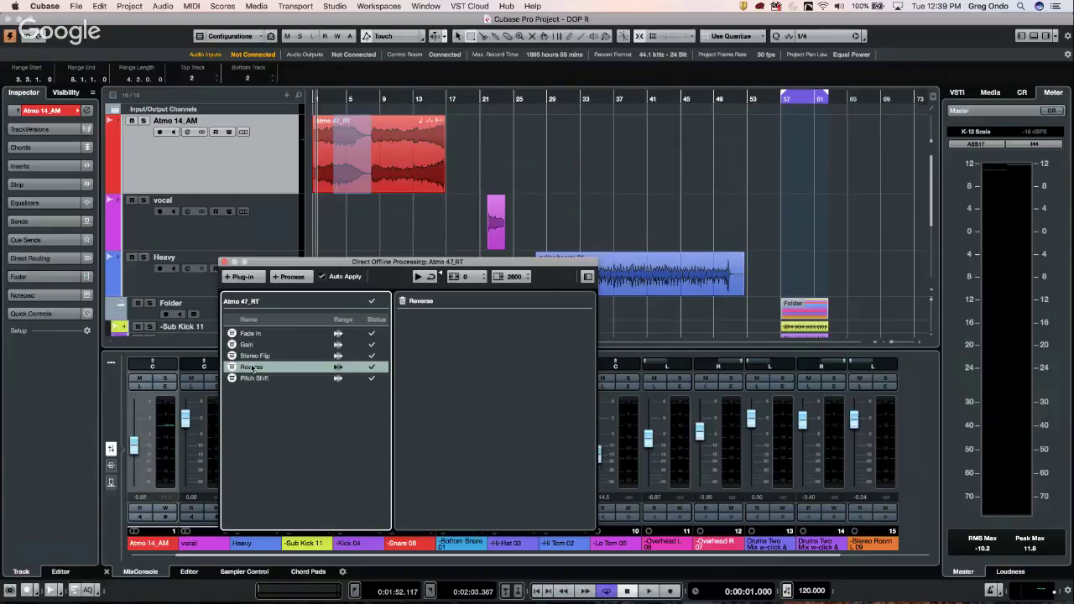
# Step: Delete the Reverse process, and clear all remaining offline processes from the Atmo 47_RT event
pyautogui.rightClick(255, 370)
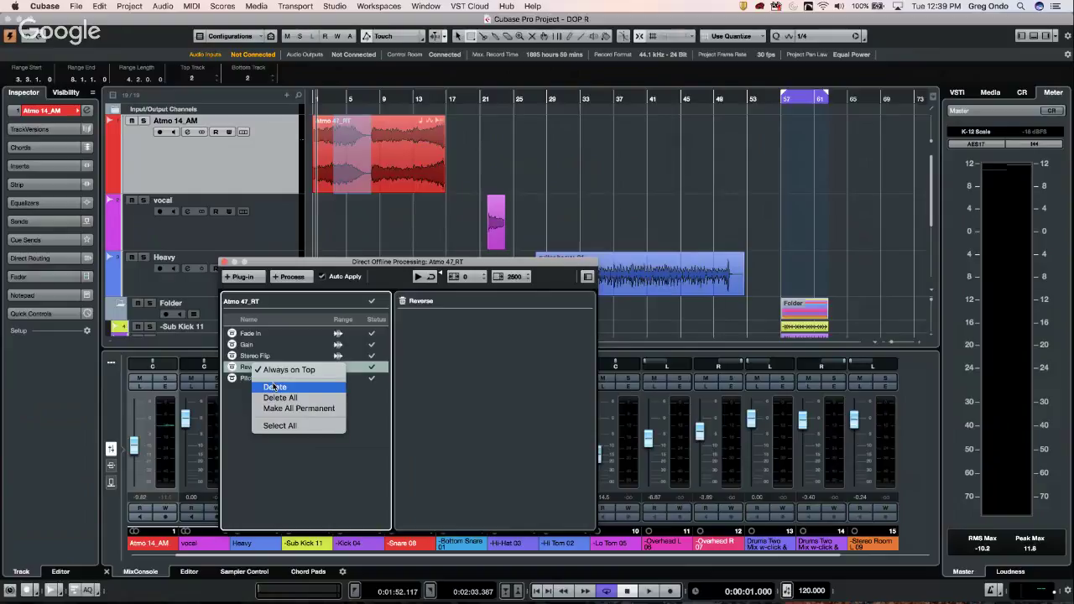
pyautogui.click(274, 388)
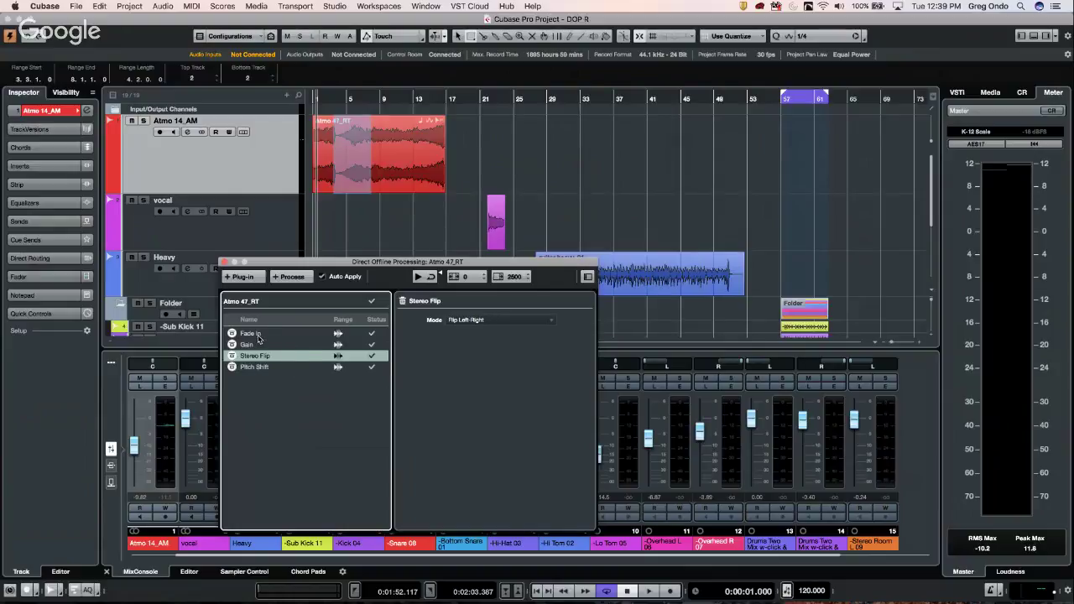
pyautogui.rightClick(260, 339)
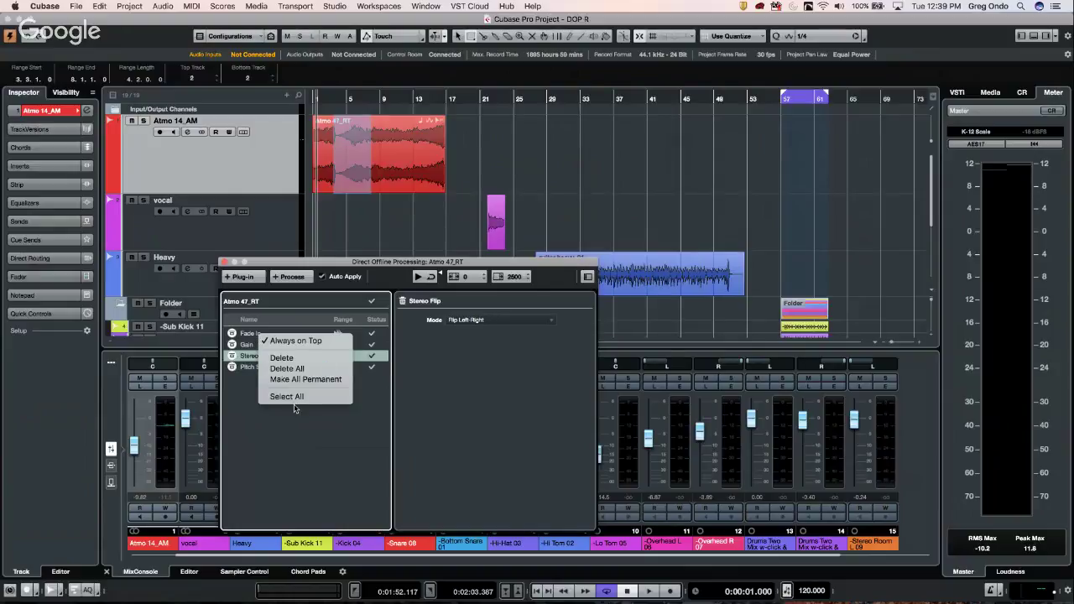
pyautogui.click(369, 388)
pyautogui.rightClick(257, 359)
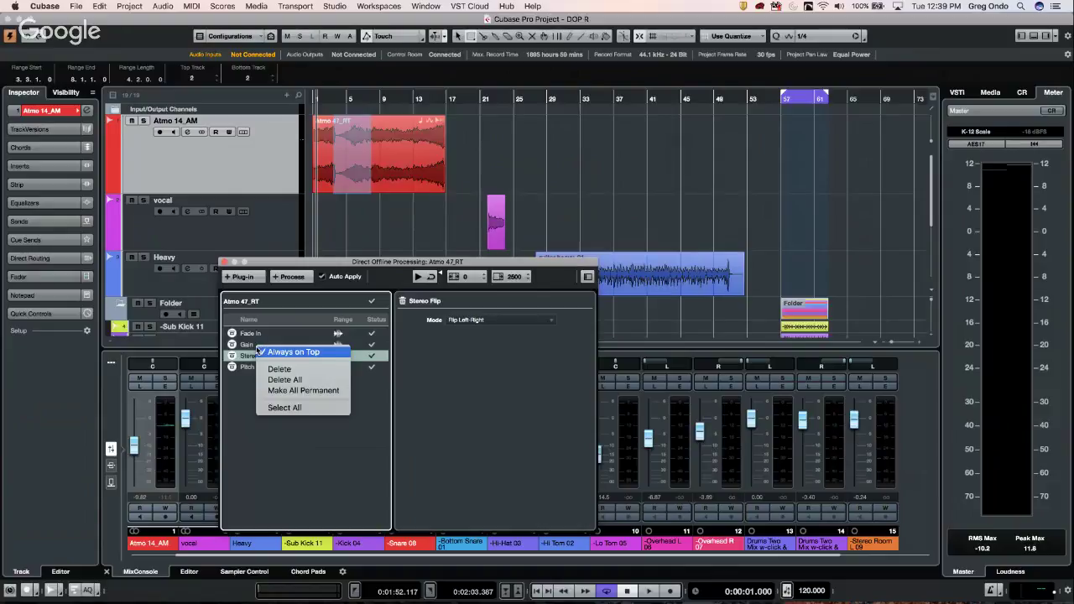
pyautogui.click(269, 380)
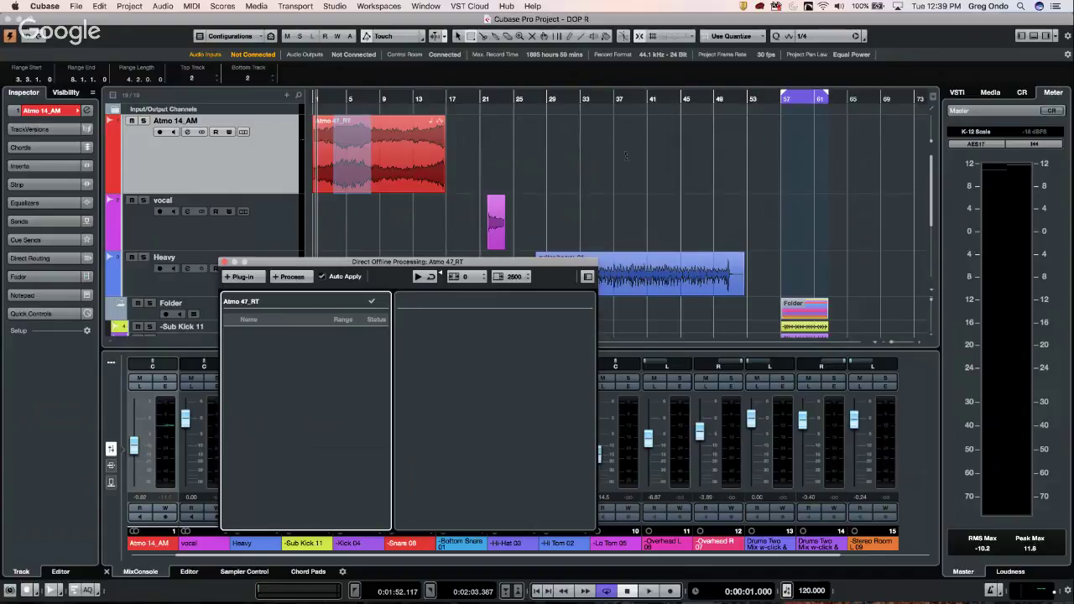
# Step: Switch to the Object Selection tool, select the short event on the vocal track and audition it
pyautogui.rightClick(507, 210)
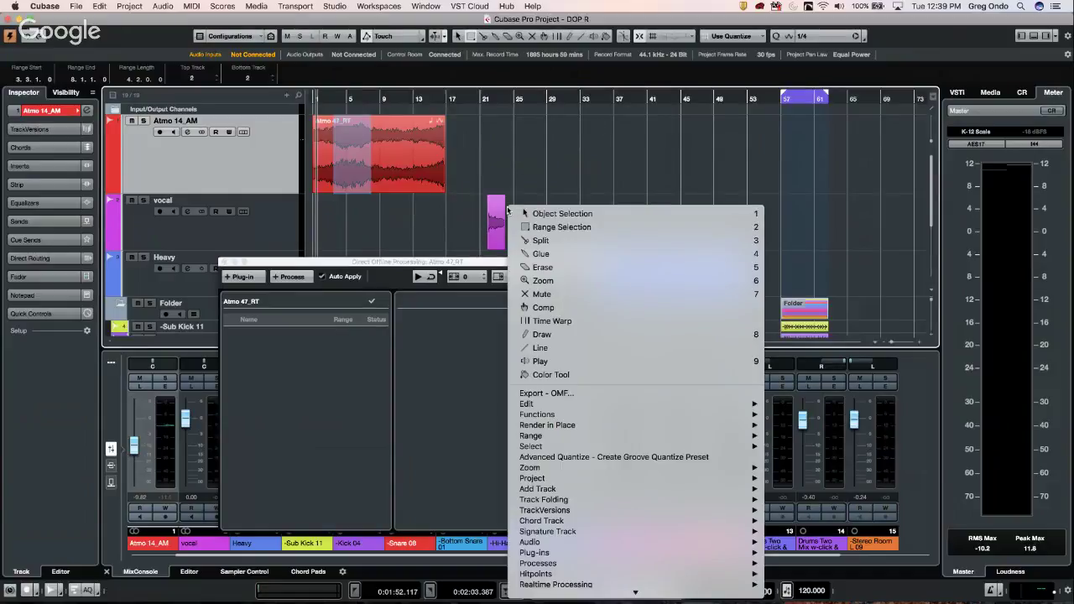
pyautogui.click(495, 220)
pyautogui.press('1')
pyautogui.click(496, 220)
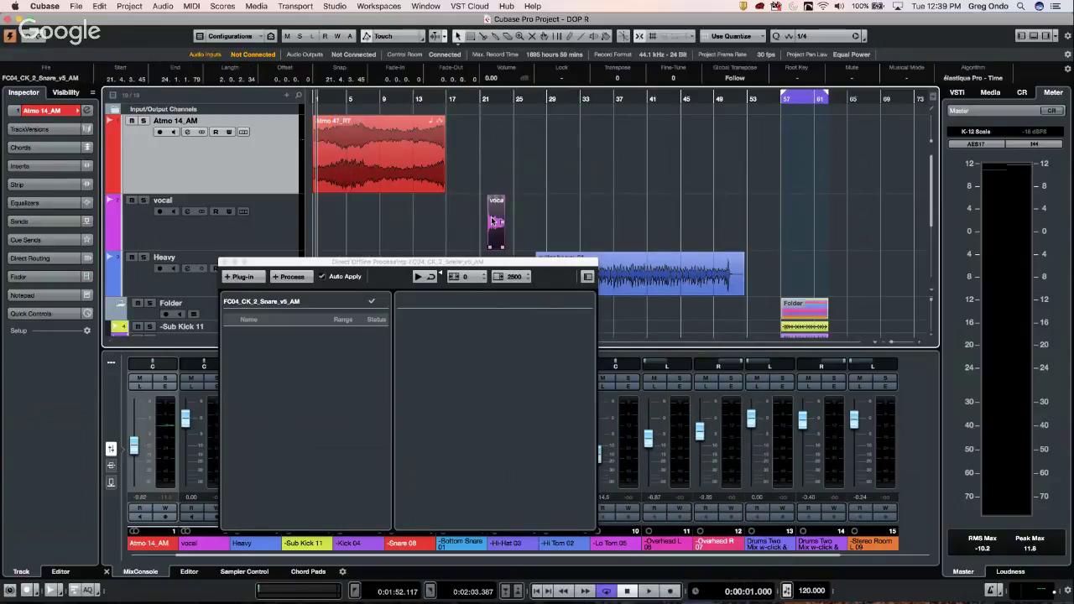
pyautogui.click(420, 278)
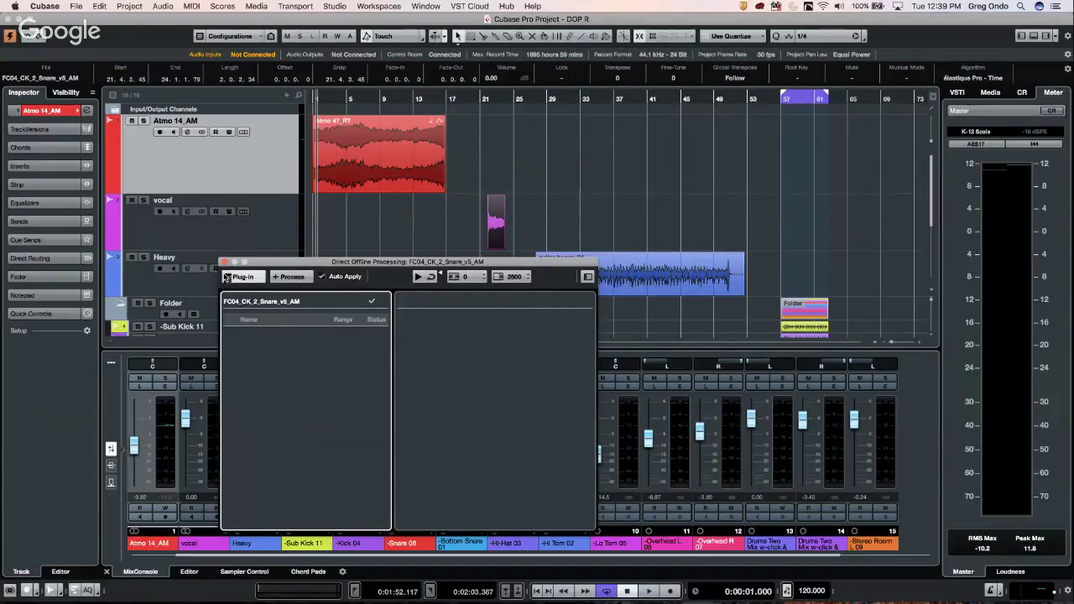
# Step: Add the PingPongDelay plug-in from the Delay category to the vocal event and undo it
pyautogui.click(225, 277)
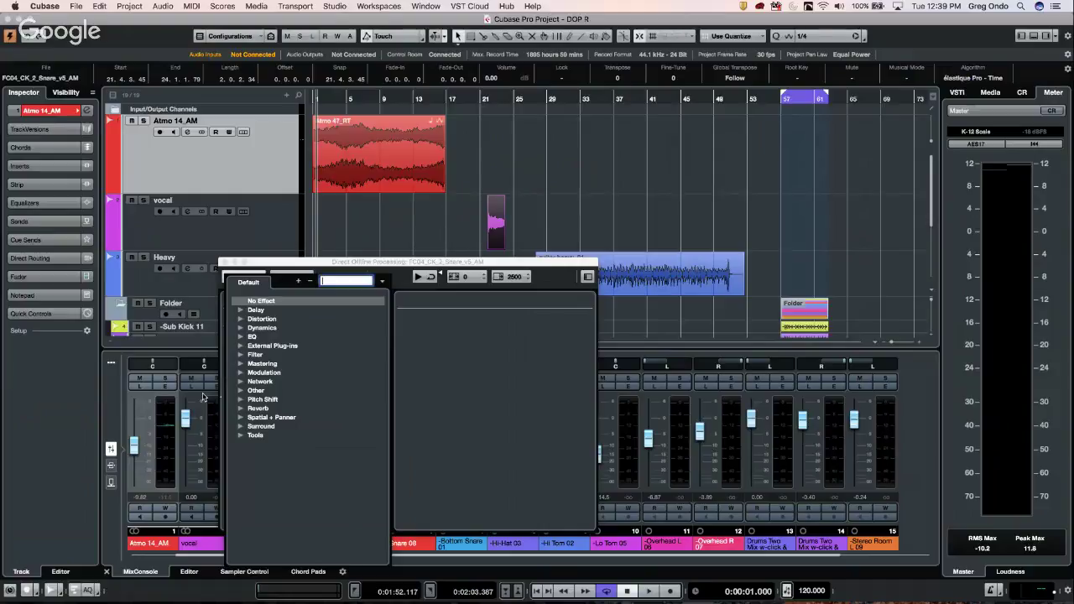
pyautogui.click(241, 311)
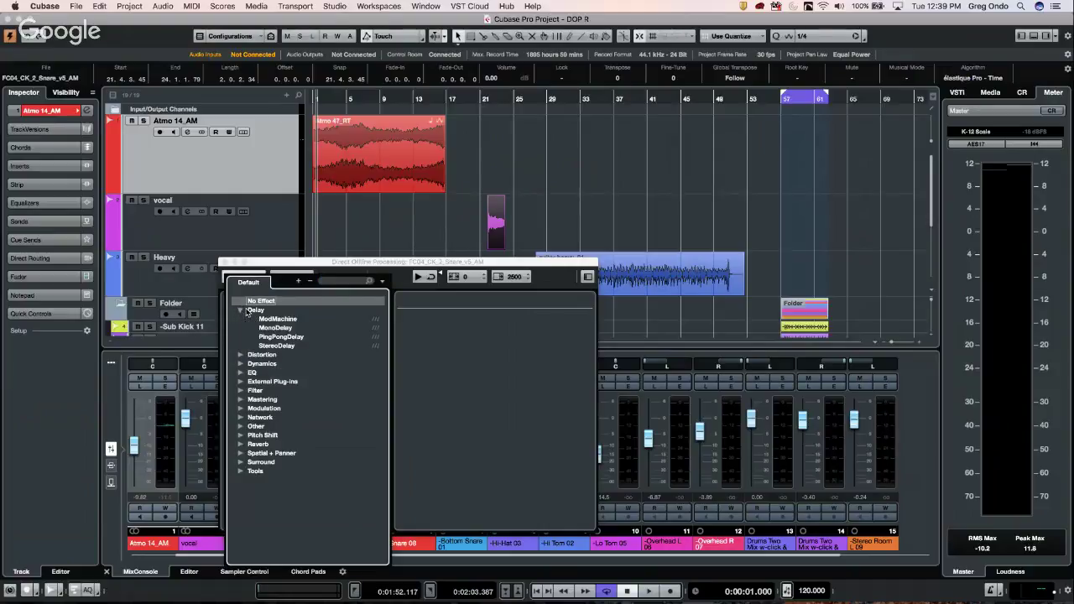
pyautogui.click(278, 337)
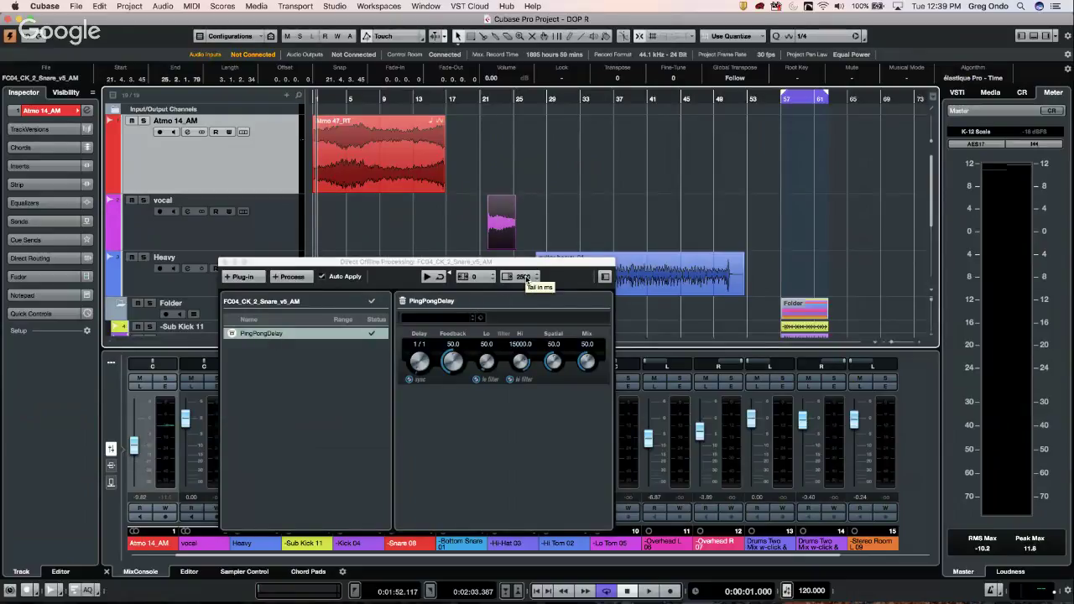
pyautogui.hotkey('ctrl', 'z')
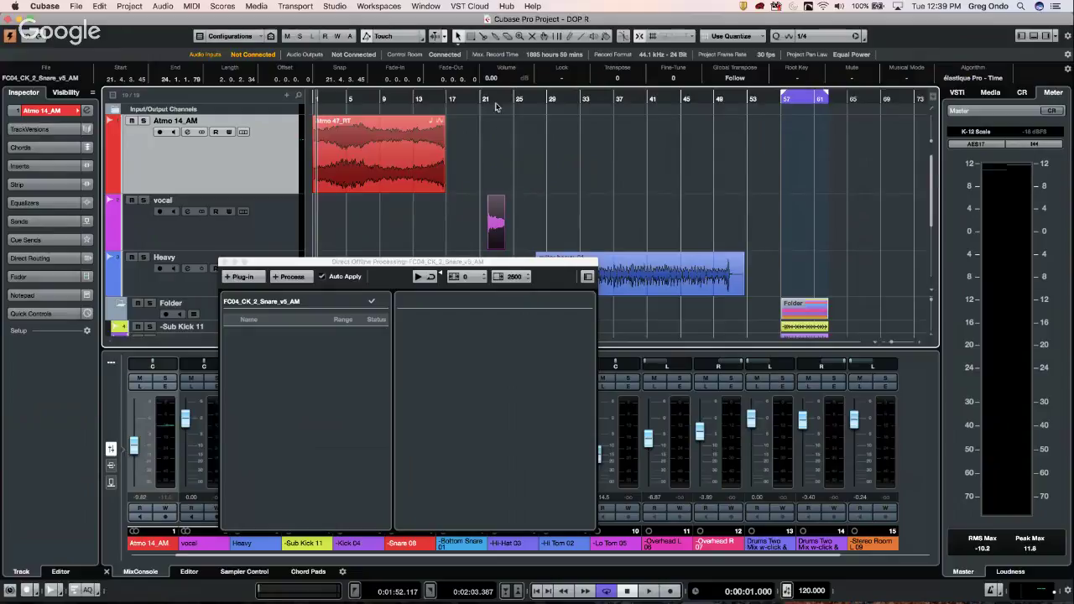
# Step: Apply PingPongDelay with the 2500 ms tail to the vocal event and play it back from bar 22
pyautogui.moveTo(491, 99); pyautogui.dragTo(480, 193)
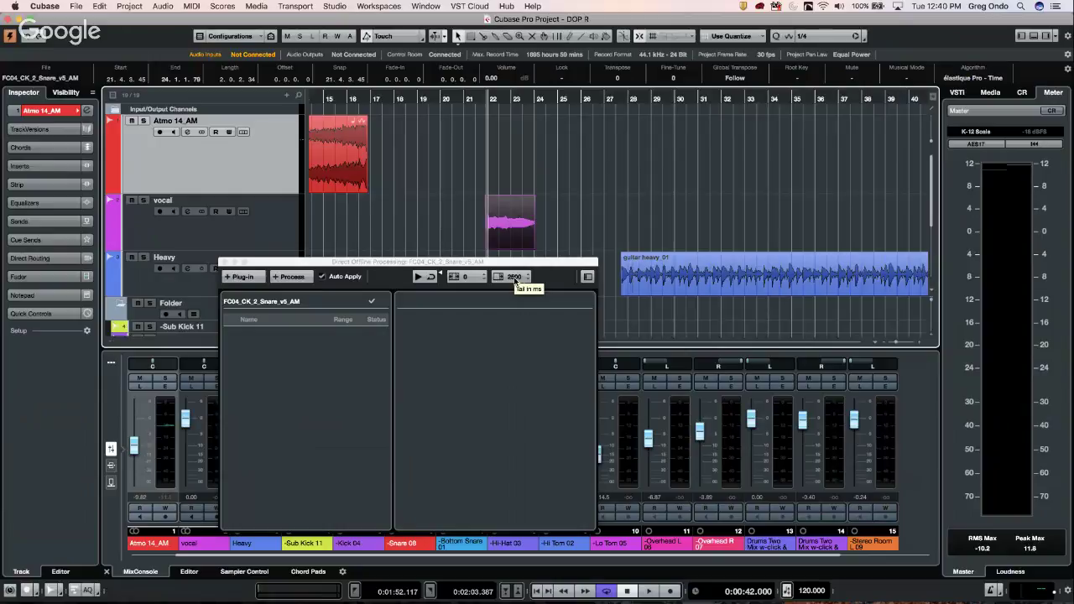
pyautogui.click(229, 278)
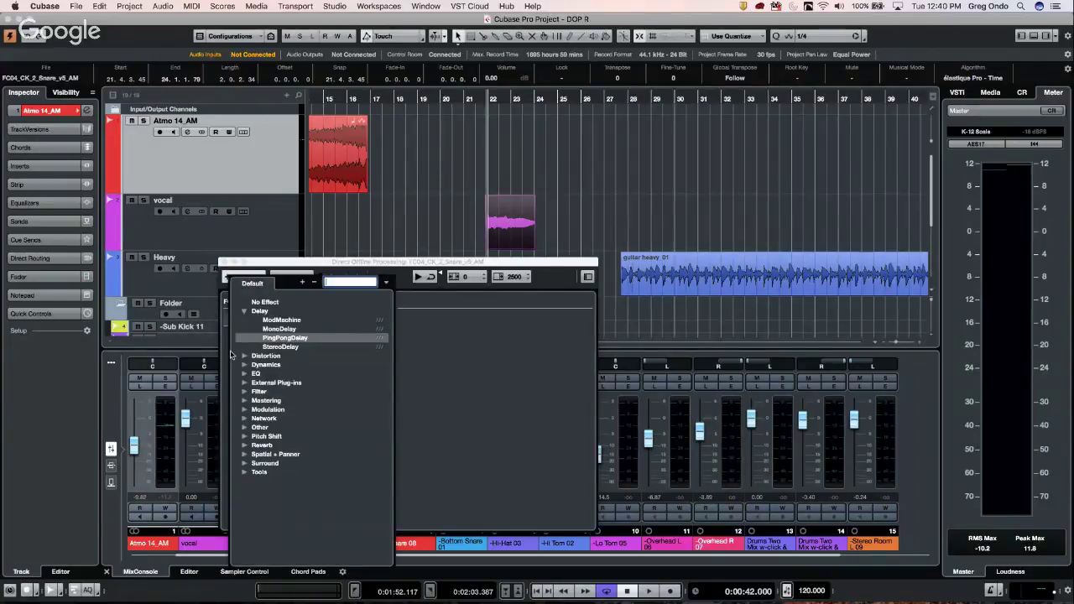
pyautogui.click(286, 339)
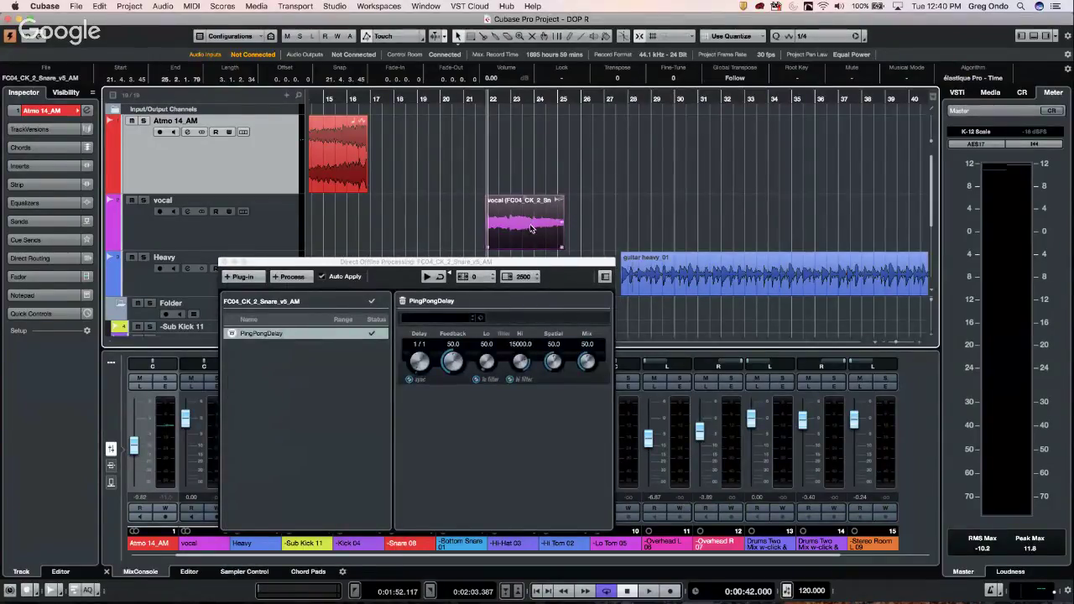
pyautogui.press('space')
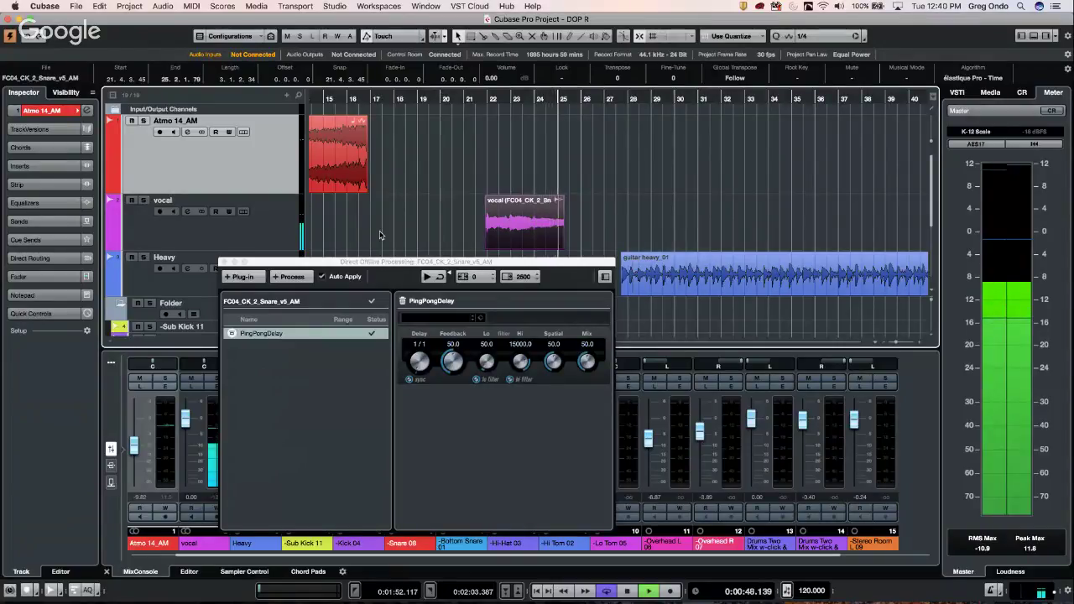
pyautogui.press('space')
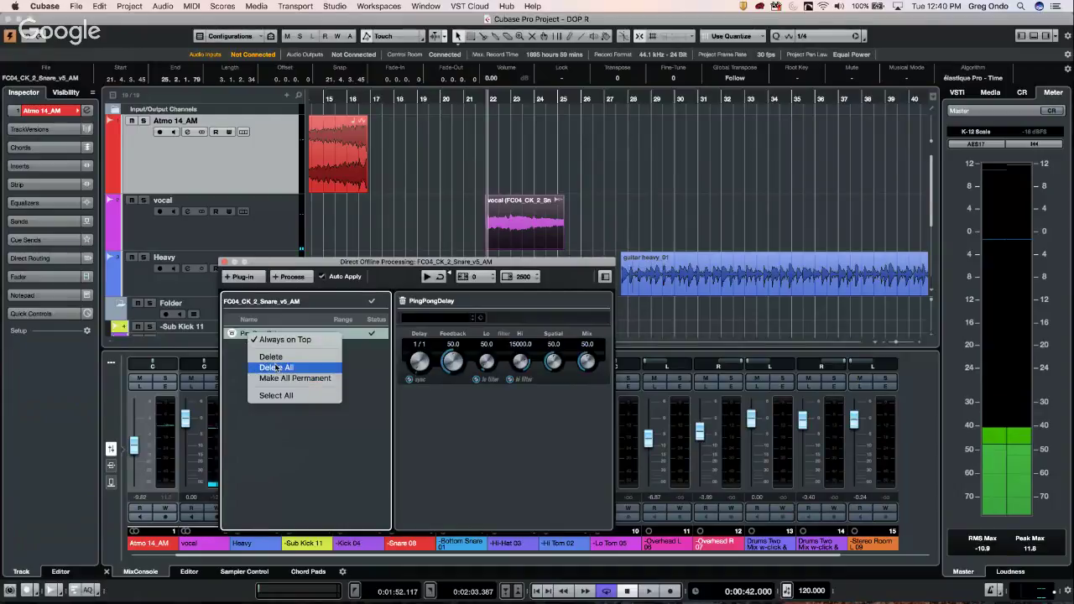
# Step: Delete PingPongDelay from the vocal event's offline processes and select the guitar heavy_01 event
pyautogui.click(269, 359)
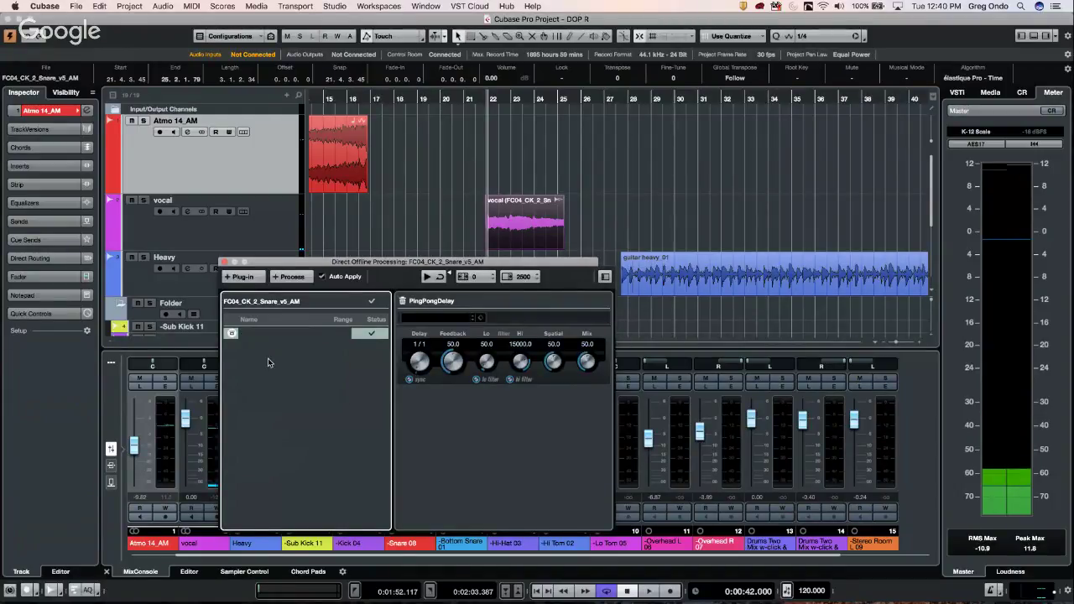
pyautogui.click(726, 270)
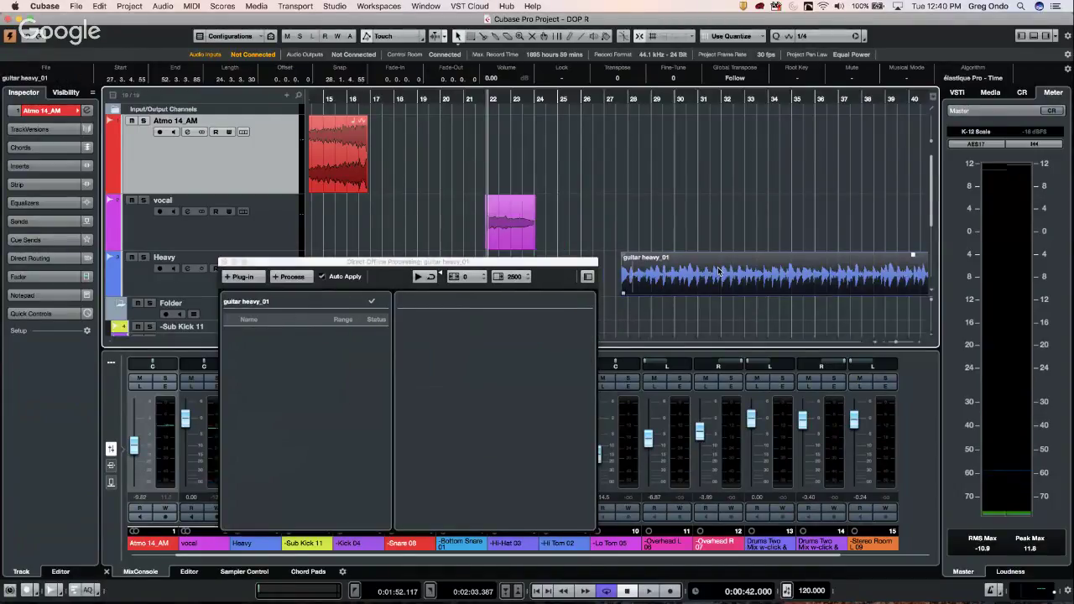
# Step: Turn off Auto Apply for offline processing, place the playhead at the start of guitar heavy_01, and audition the unprocessed event
pyautogui.click(322, 279)
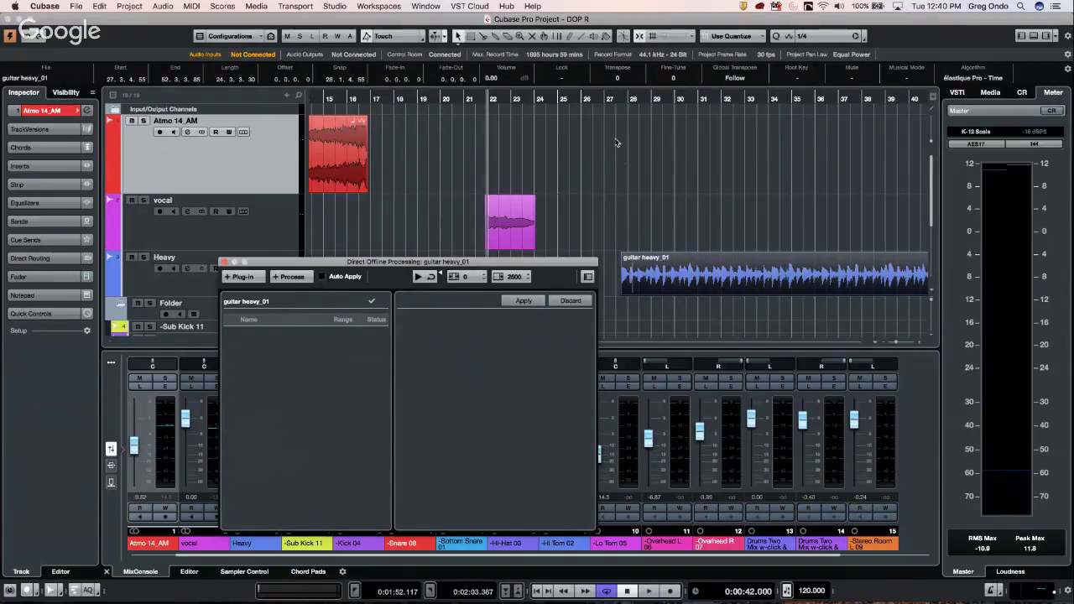
pyautogui.click(609, 99)
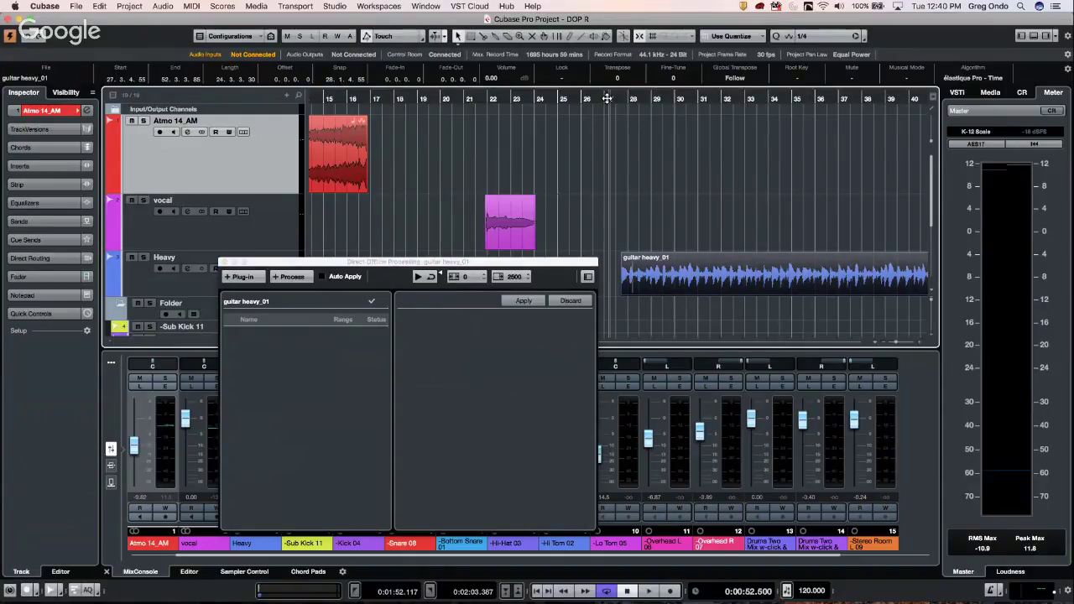
pyautogui.click(622, 99)
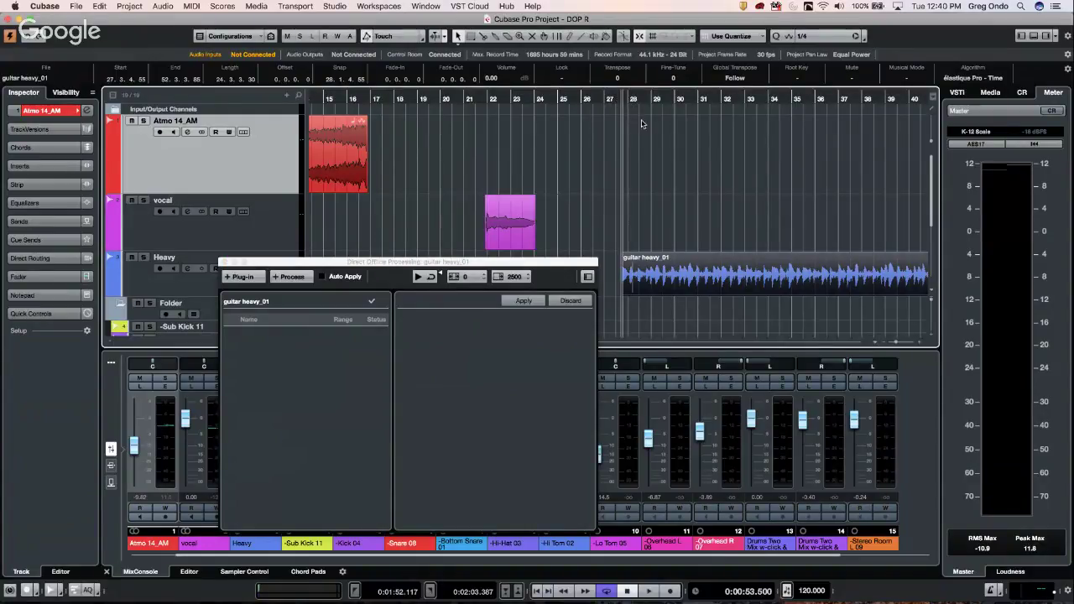
pyautogui.click(415, 282)
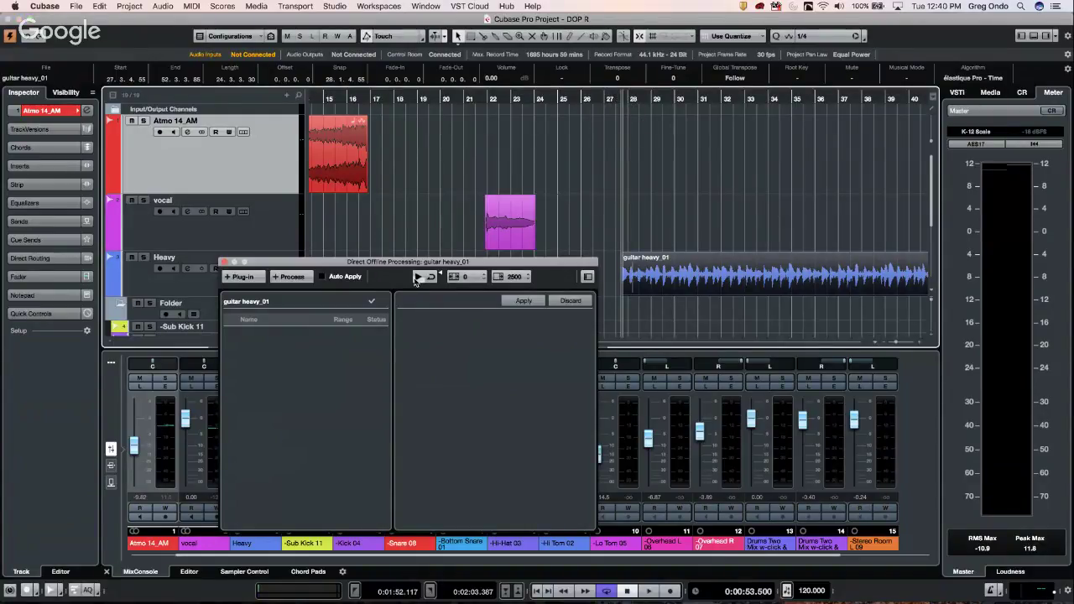
# Step: Add the VST Amp Rack distortion plug-in to guitar heavy_01 and load its California Inn preset
pyautogui.click(238, 277)
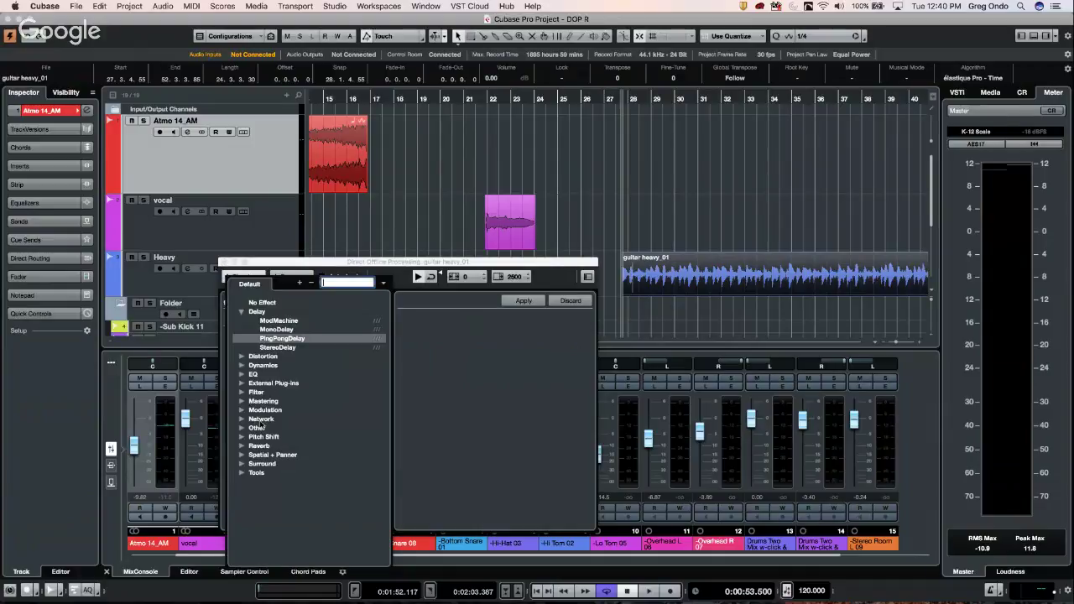
pyautogui.click(242, 357)
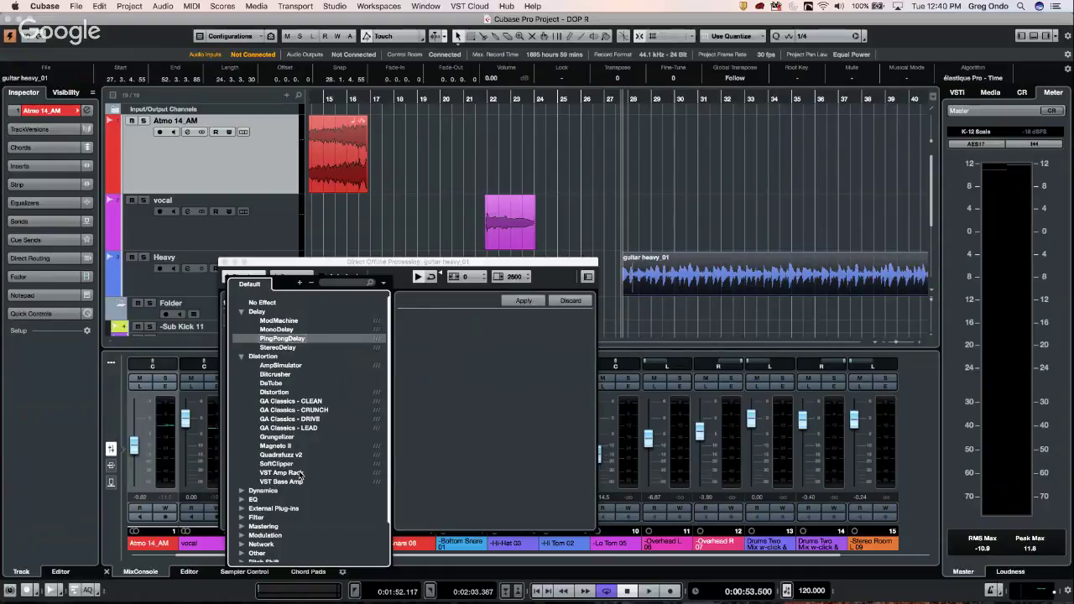
pyautogui.click(300, 475)
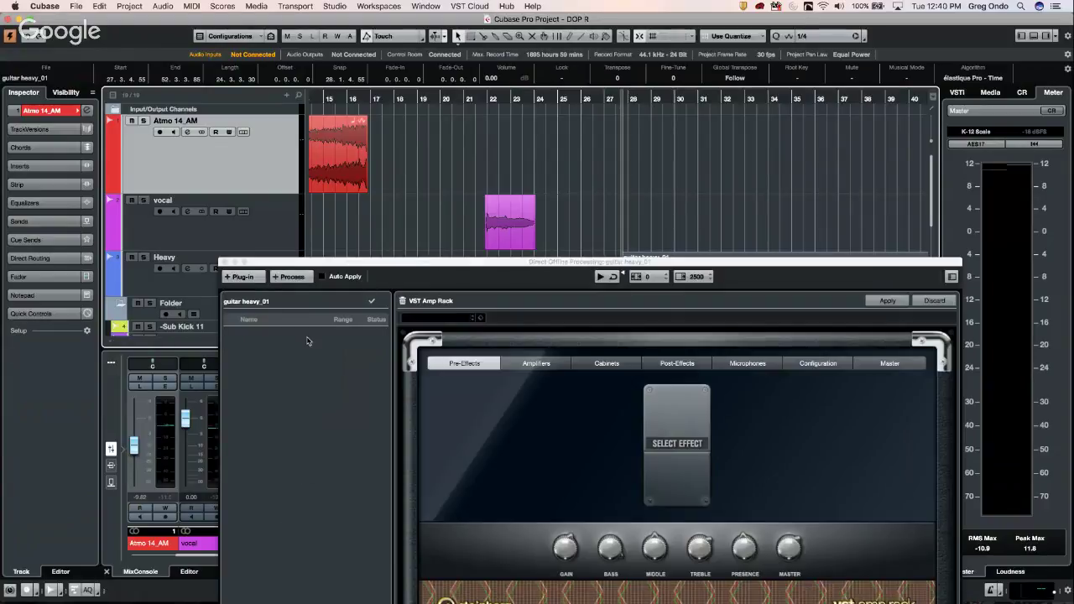
pyautogui.click(441, 318)
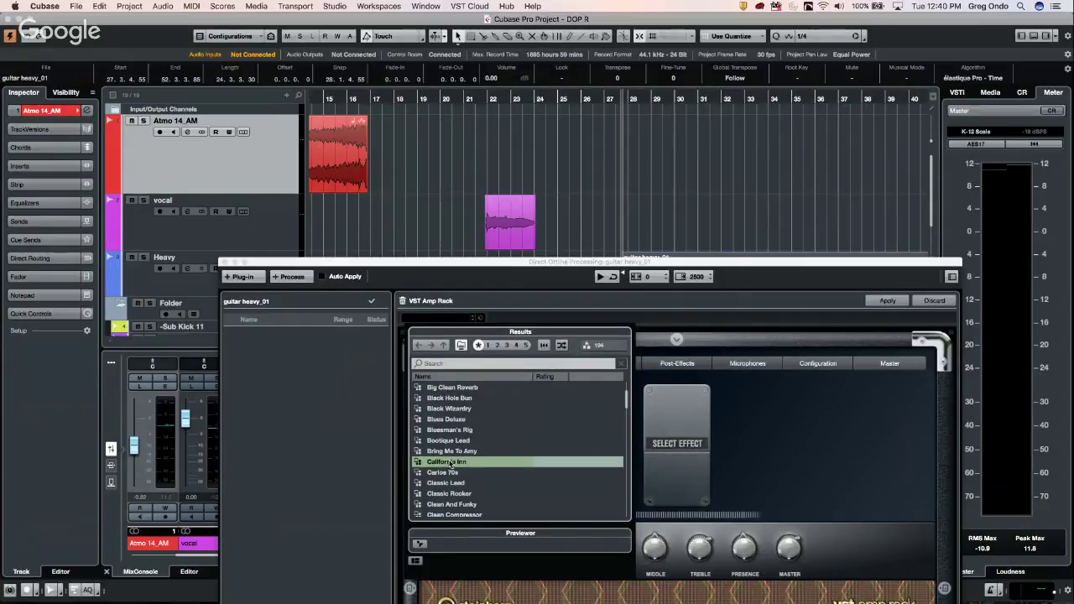
# Step: Audition the guitar through VST Amp Rack, open its cabinet choices, and apply the processing to the event
pyautogui.click(599, 278)
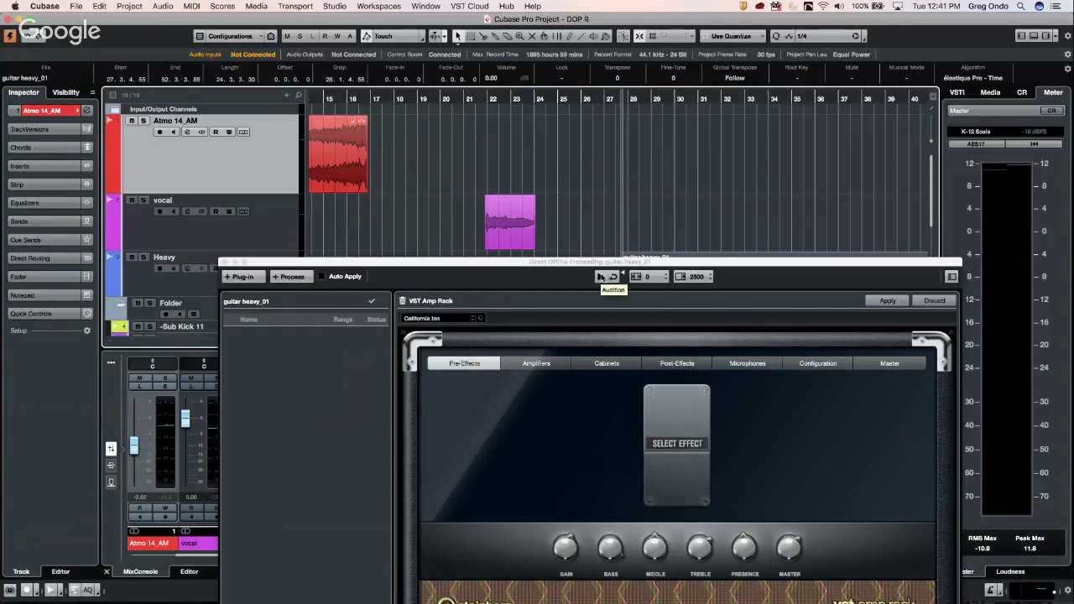
pyautogui.click(600, 277)
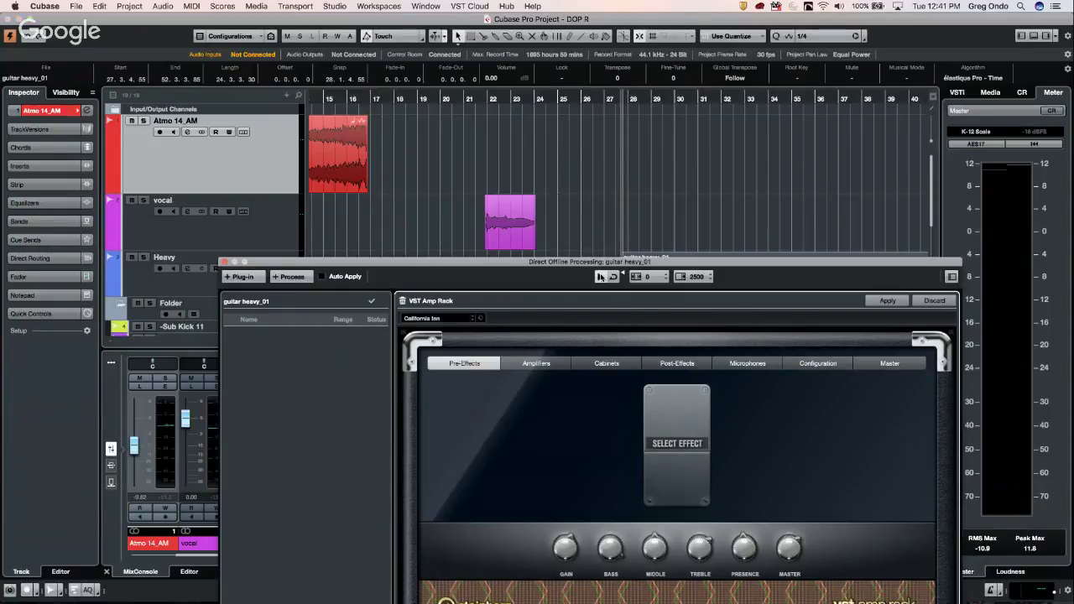
pyautogui.moveTo(558, 262); pyautogui.dragTo(489, 283)
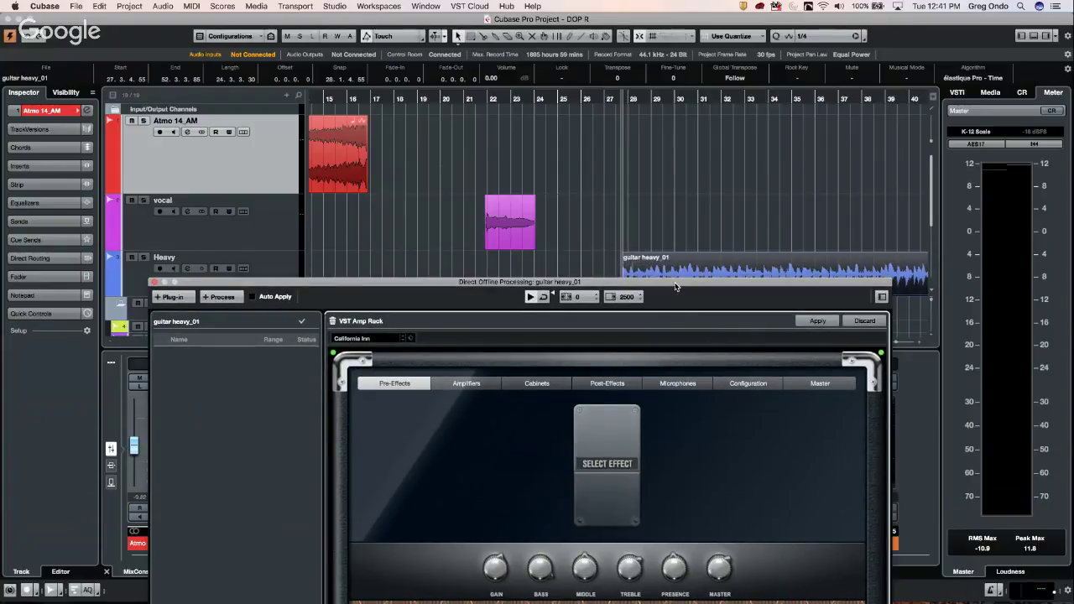
pyautogui.moveTo(676, 287); pyautogui.dragTo(685, 328)
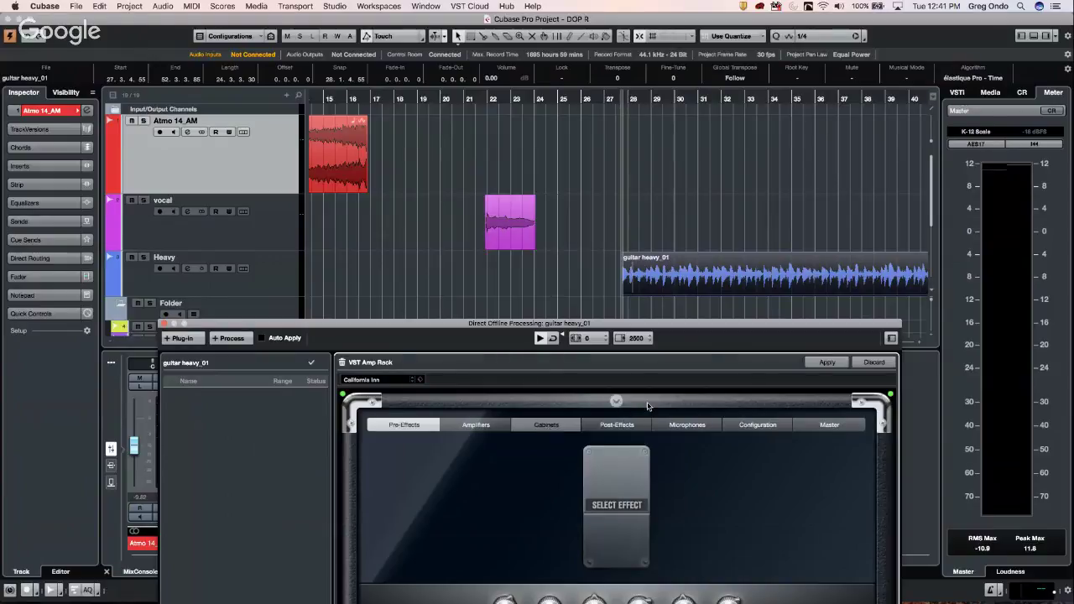
pyautogui.click(547, 424)
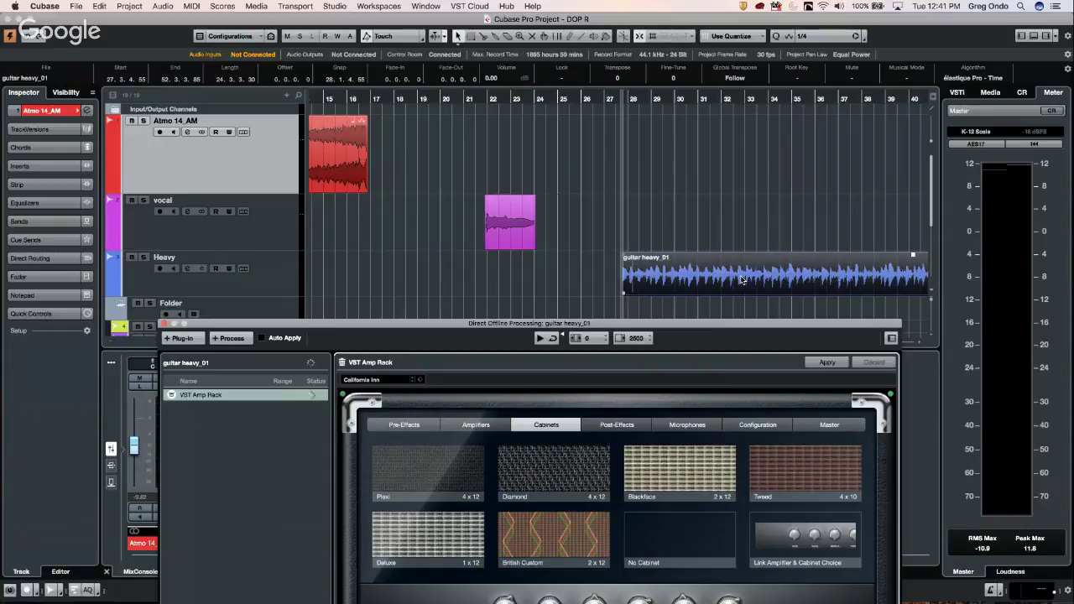
# Step: Add the GEQ-10 equalizer plug-in to guitar heavy_01's offline processing
pyautogui.click(178, 338)
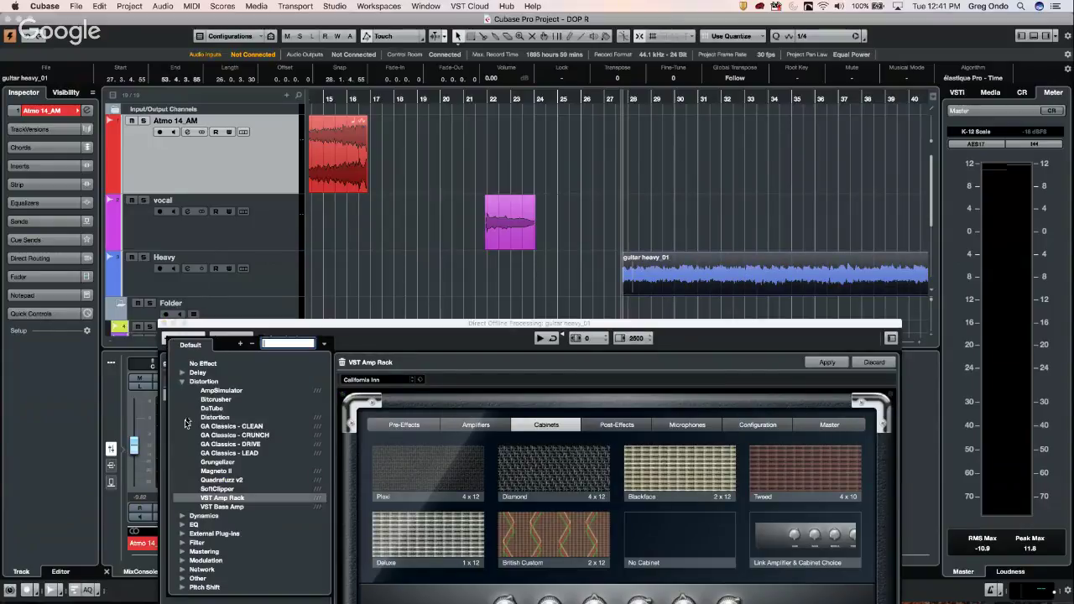
pyautogui.click(183, 382)
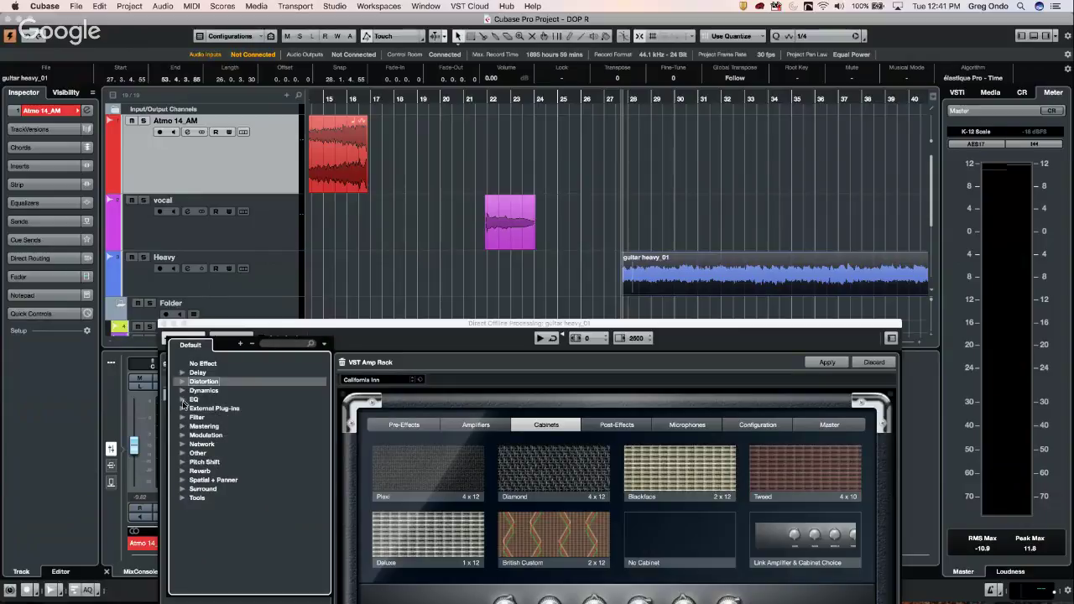
pyautogui.click(183, 400)
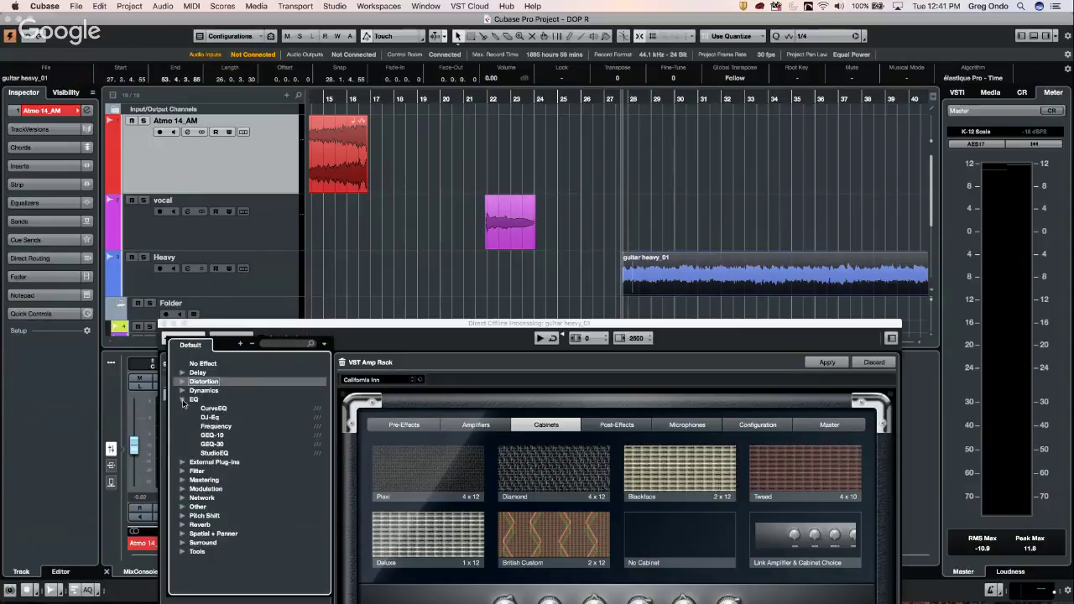
pyautogui.click(211, 434)
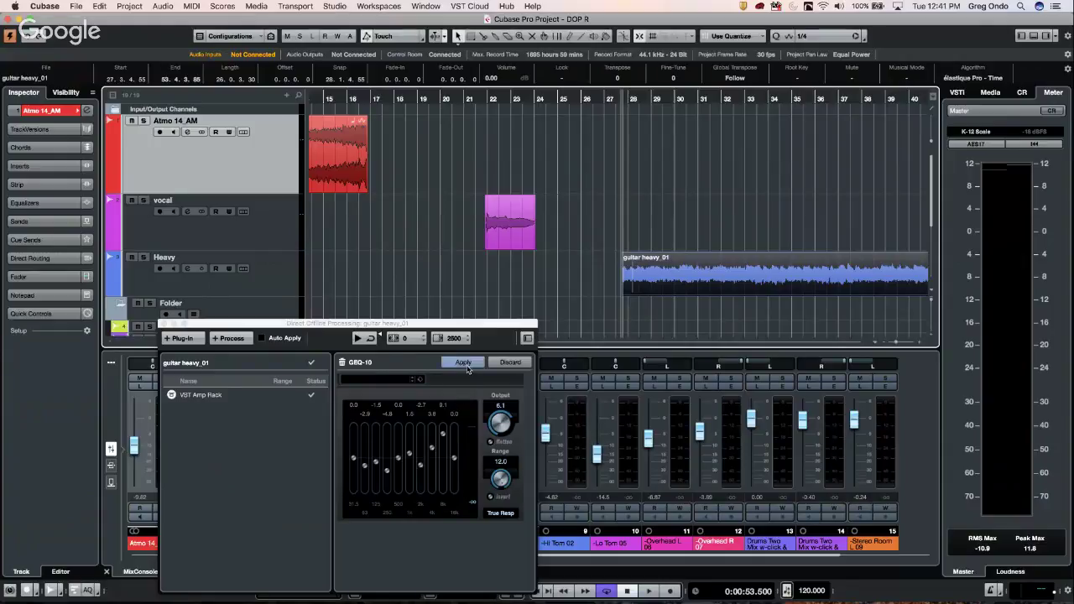
# Step: Boost the GEQ-10 bands from 2k to 16k while auditioning the guitar, and apply the equalizer
pyautogui.click(357, 338)
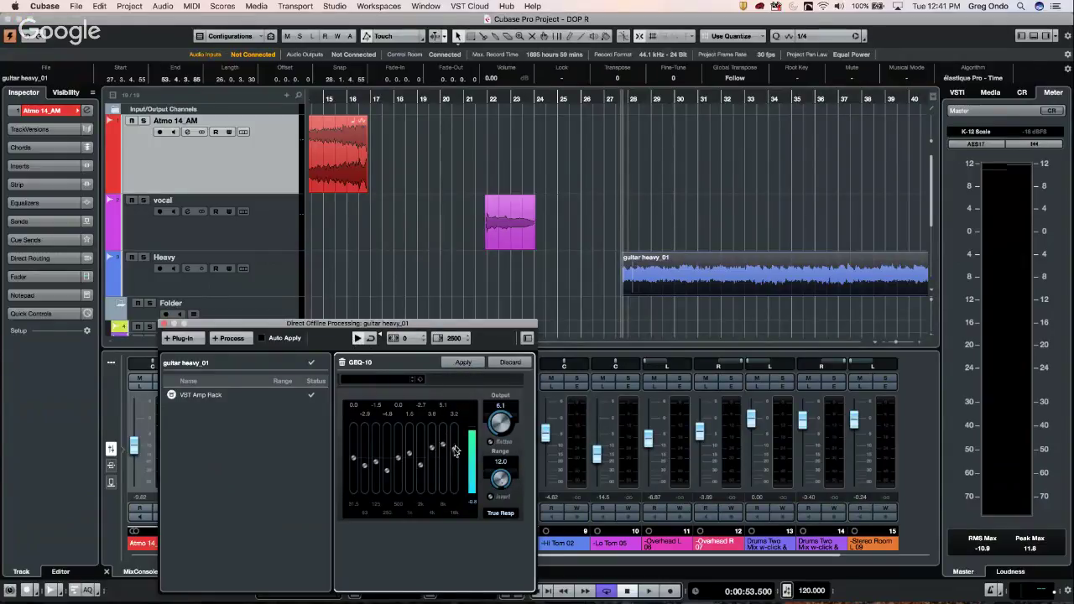
pyautogui.moveTo(458, 448); pyautogui.dragTo(405, 373)
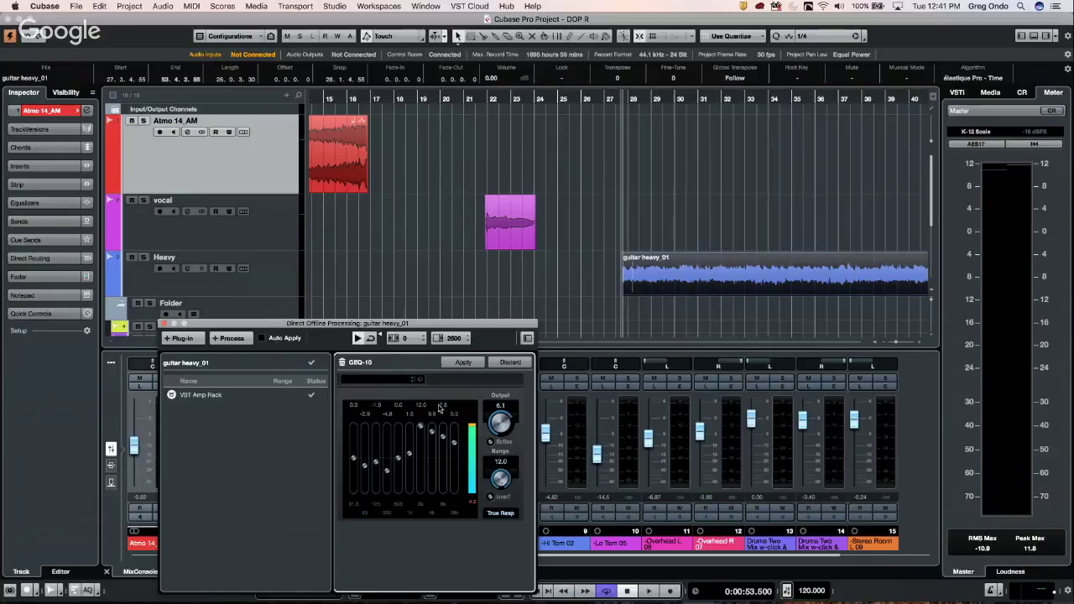
pyautogui.moveTo(421, 427); pyautogui.dragTo(429, 448)
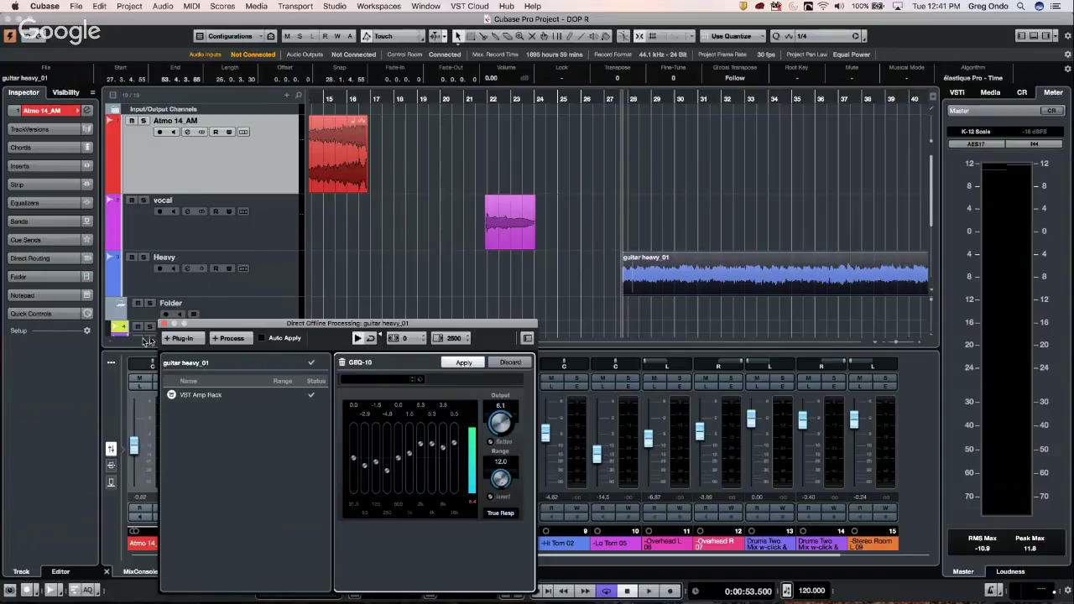
# Step: Turn on Auto Apply, add the Flanger modulation plug-in to guitar heavy_01, and audition it
pyautogui.click(262, 339)
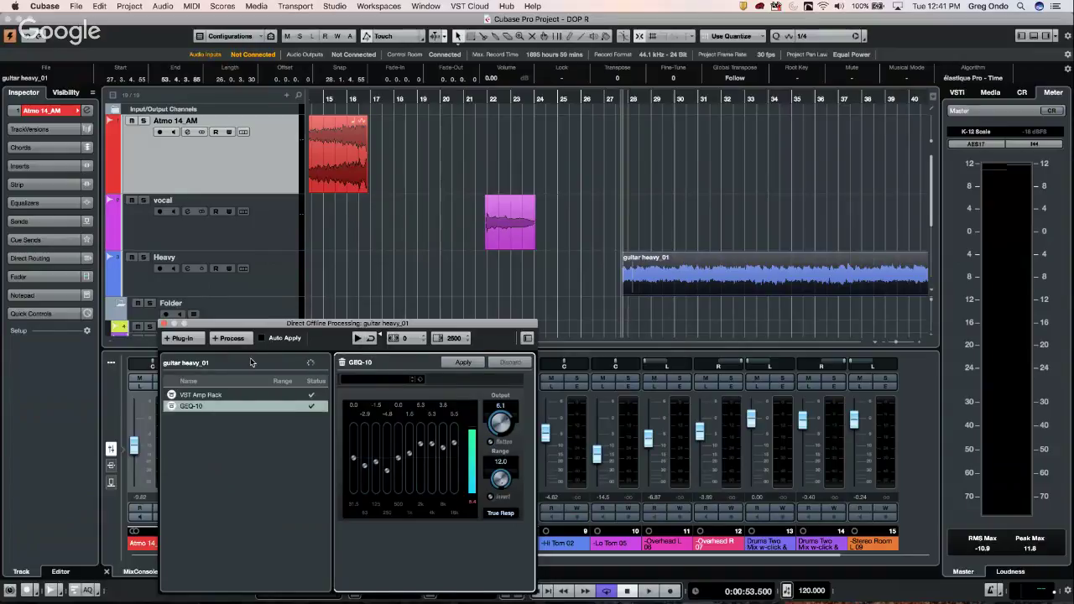
pyautogui.click(176, 338)
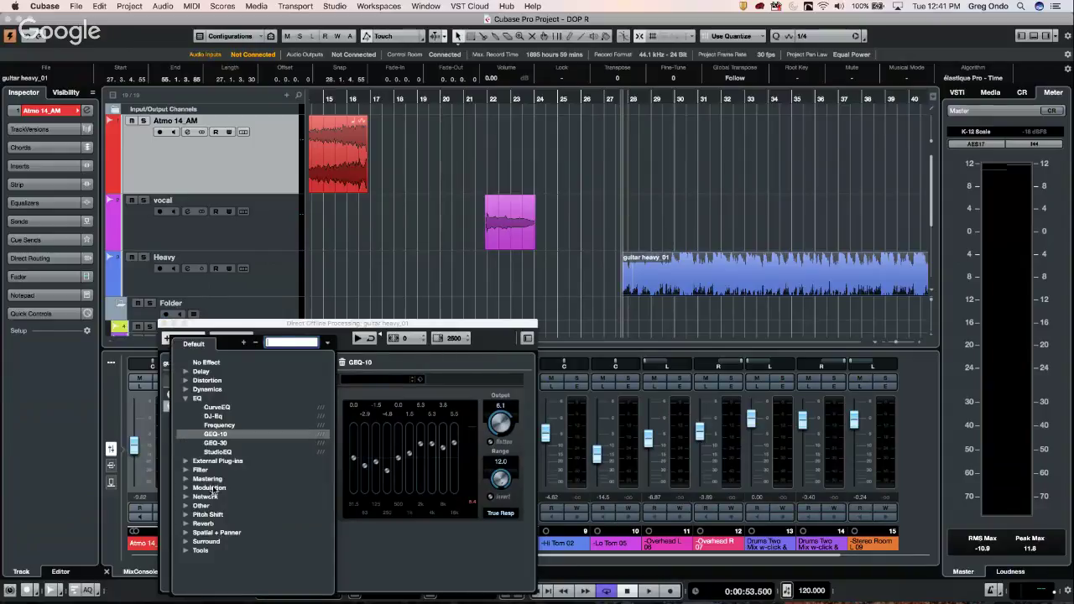
pyautogui.click(185, 488)
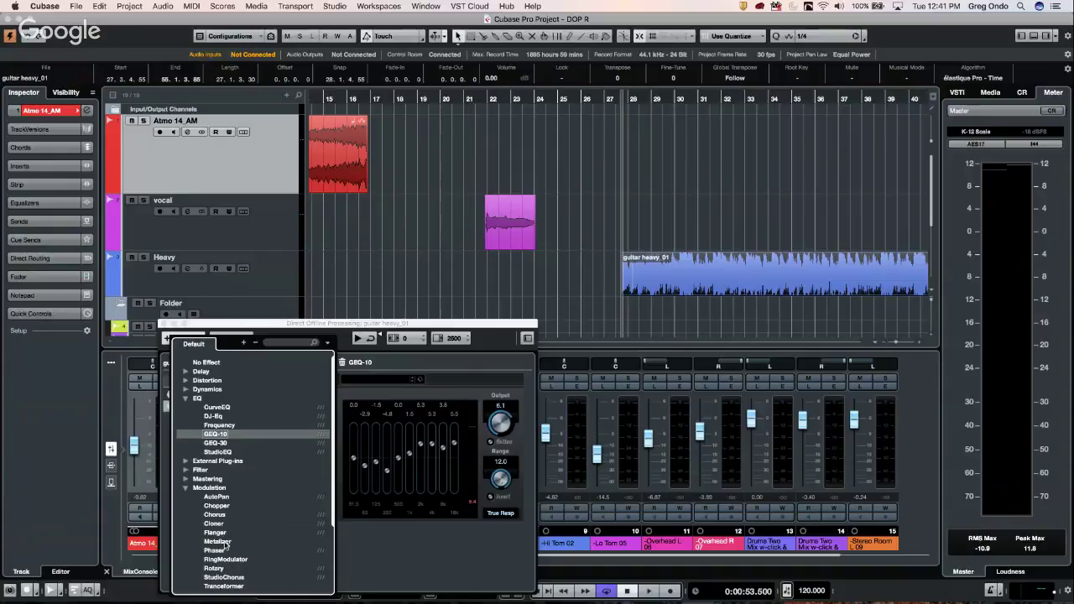
pyautogui.click(215, 533)
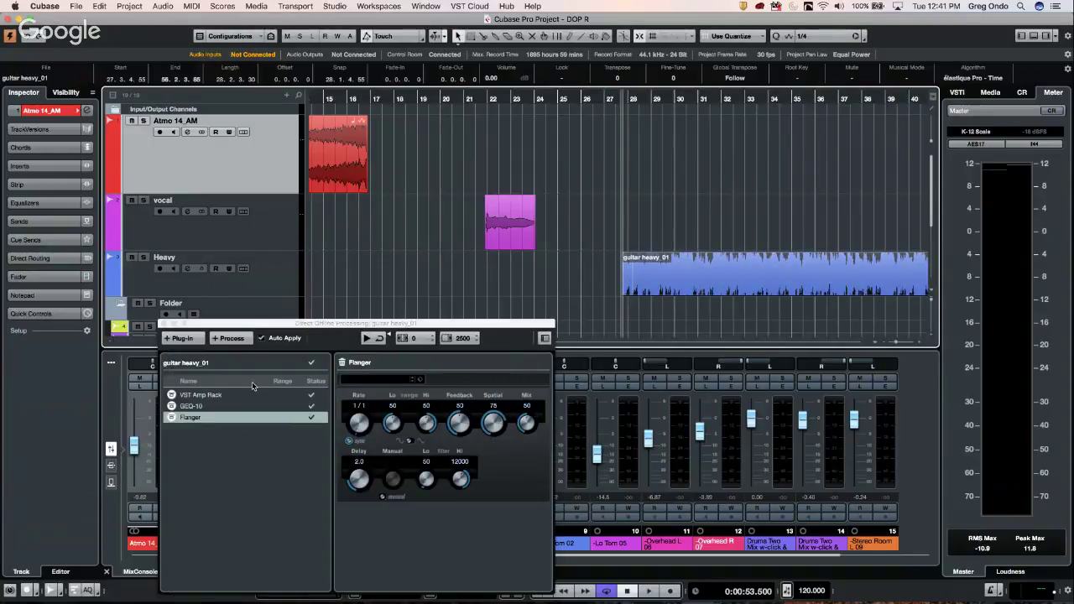
pyautogui.click(366, 339)
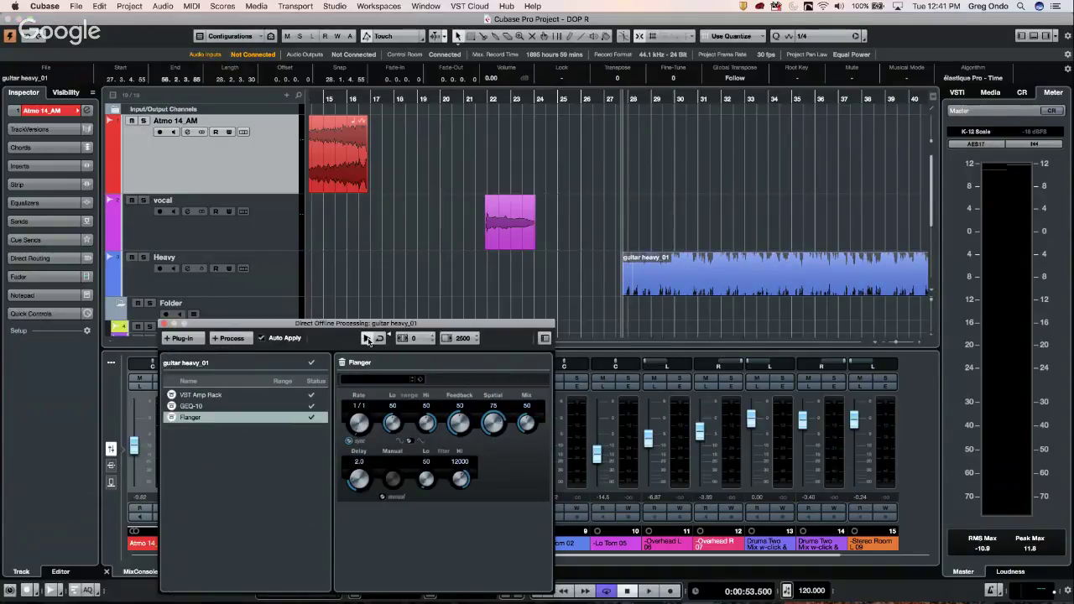
# Step: Bypass GEQ-10 in the guitar's process list and play back the event without it
pyautogui.click(171, 406)
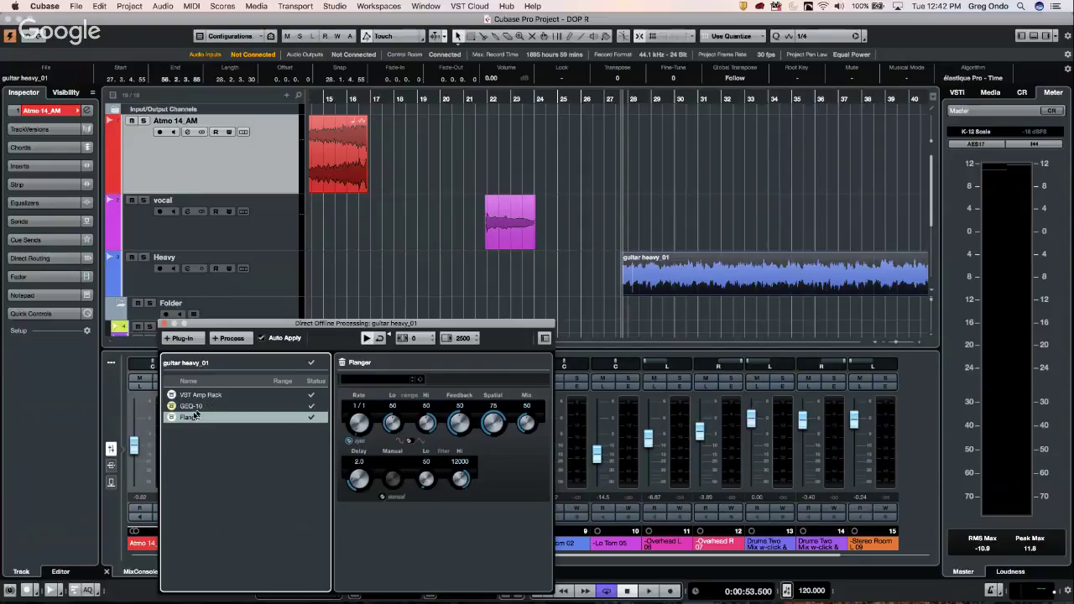
pyautogui.click(366, 338)
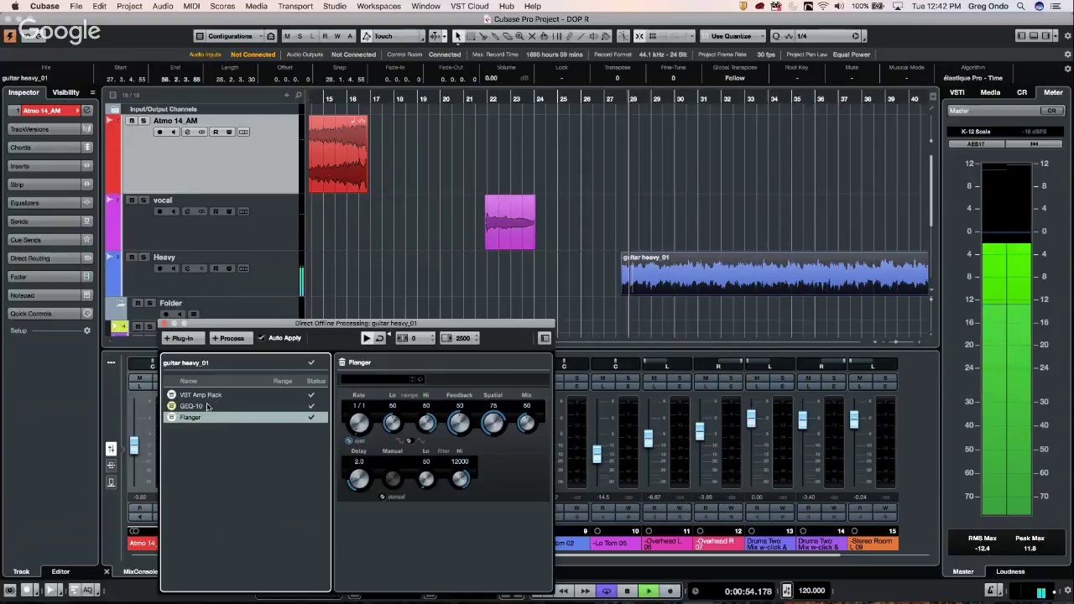
pyautogui.click(366, 338)
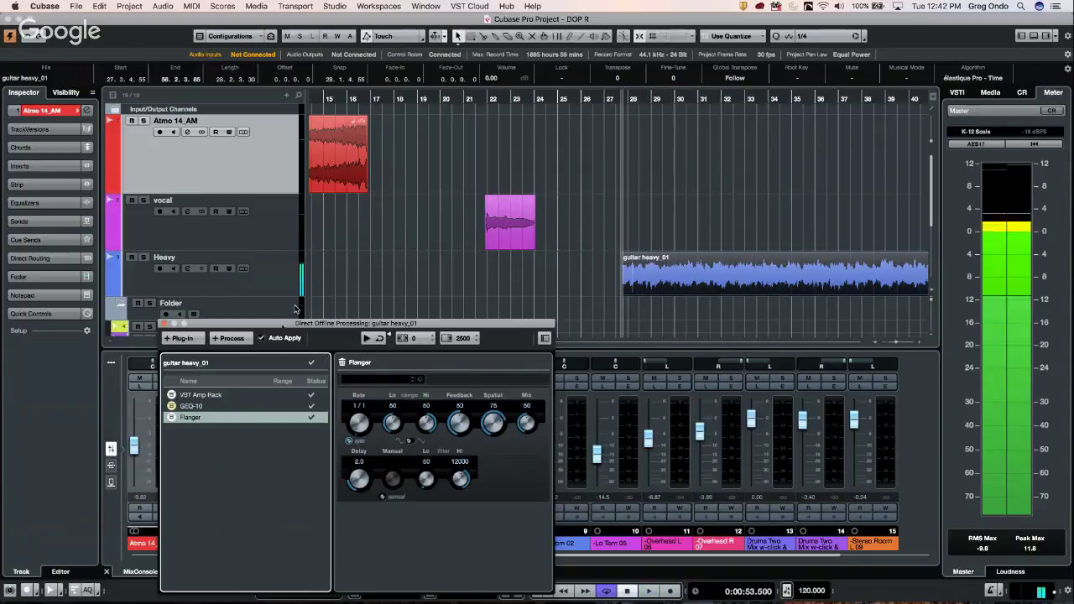
# Step: Delete the Flanger from guitar heavy_01's process list, and remove all its remaining processes
pyautogui.rightClick(211, 401)
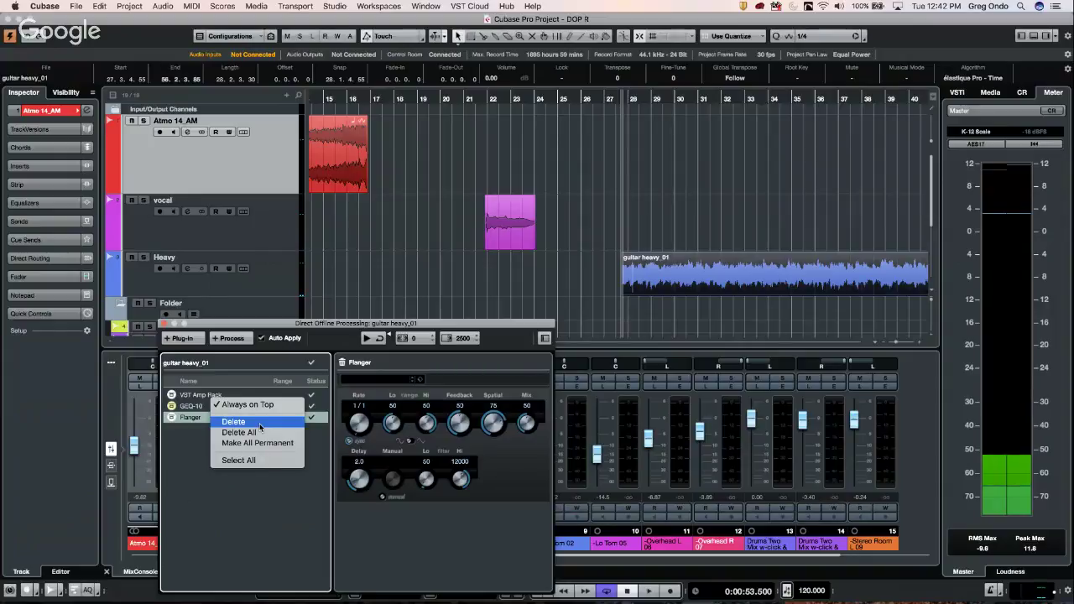
pyautogui.click(250, 427)
pyautogui.rightClick(251, 426)
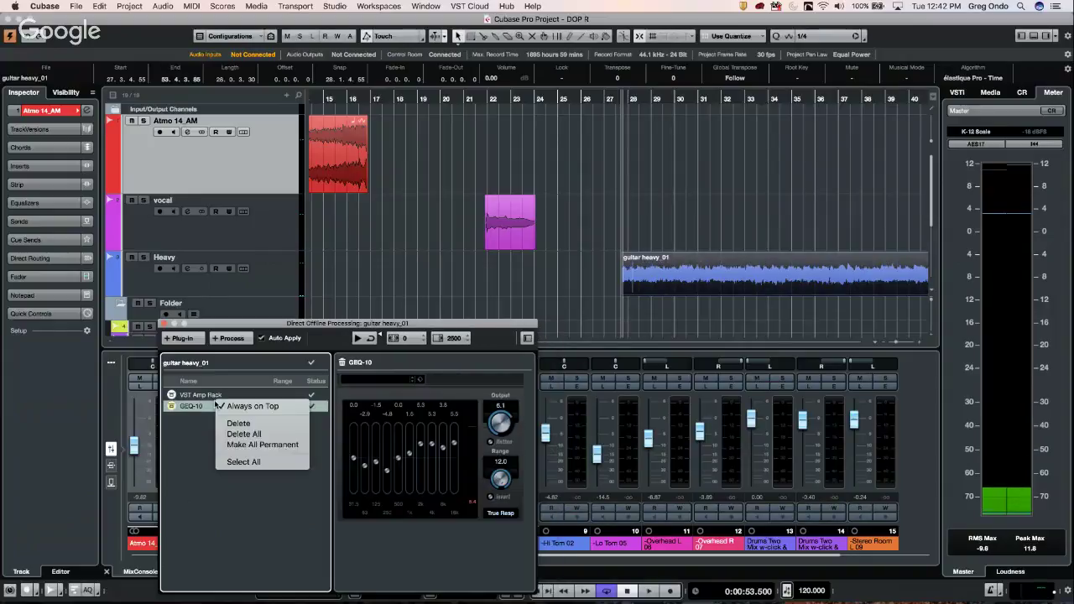
pyautogui.click(249, 435)
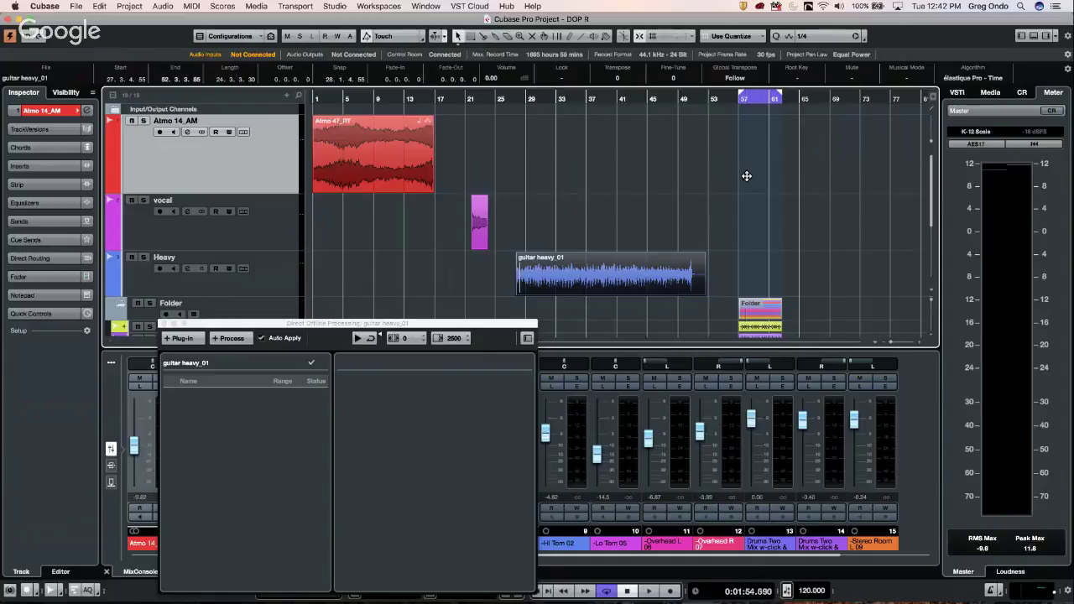
# Step: Play the drum section from bar 57 and select the events on all of the folder's drum tracks
pyautogui.scroll(-5, 852, 222)
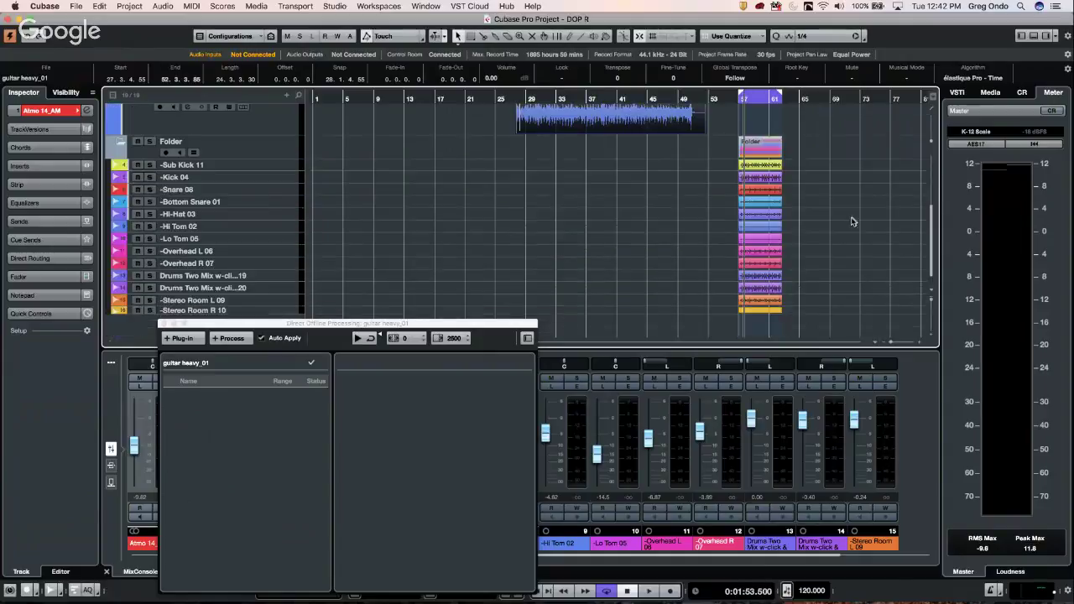
pyautogui.scroll(3, 743, 102)
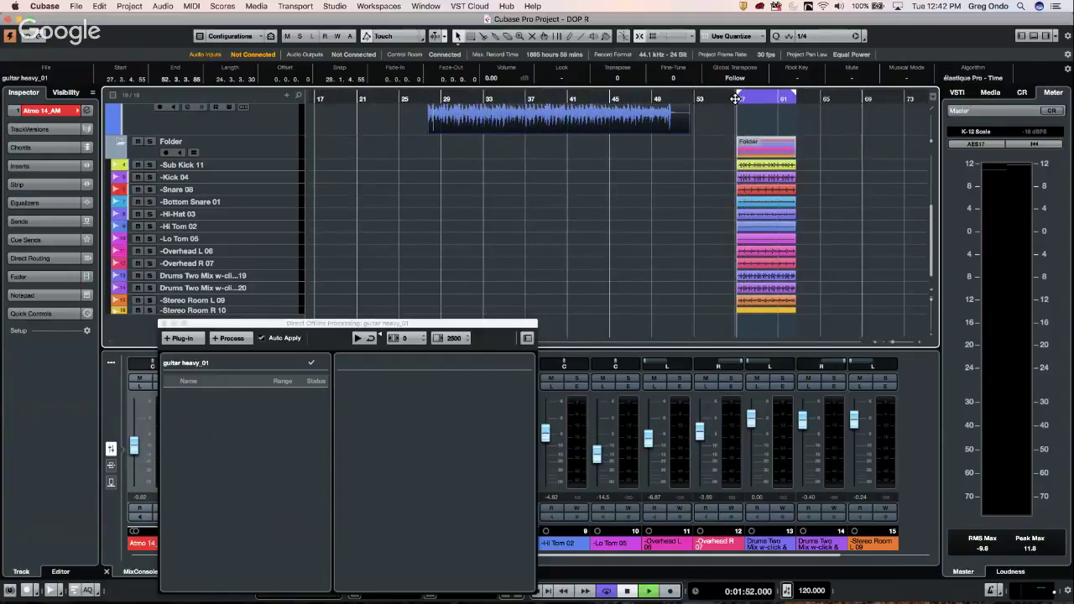
pyautogui.press('space')
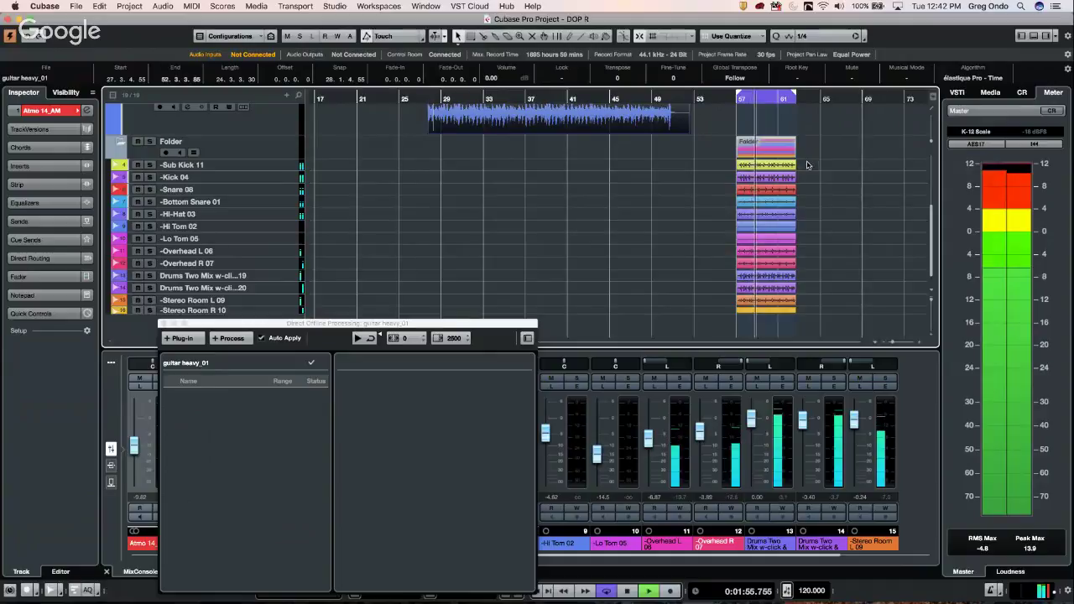
pyautogui.press('space')
pyautogui.moveTo(804, 163); pyautogui.dragTo(753, 329)
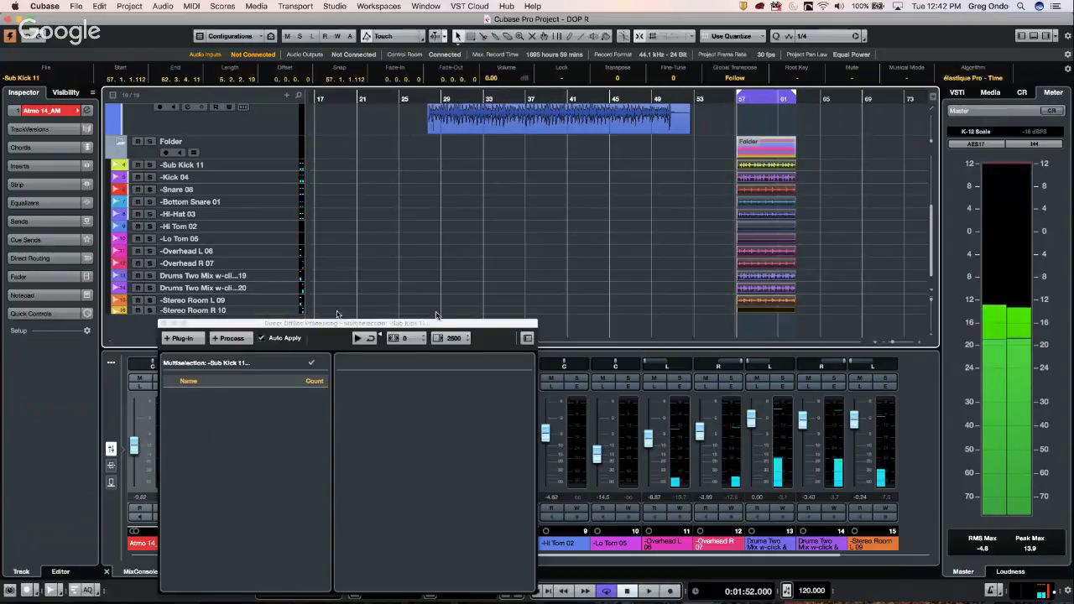
# Step: Add the Magneto II distortion plug-in to the selected drum events, with its output at 5.0 dB and HF-Adjust at 2.6 dB
pyautogui.click(175, 340)
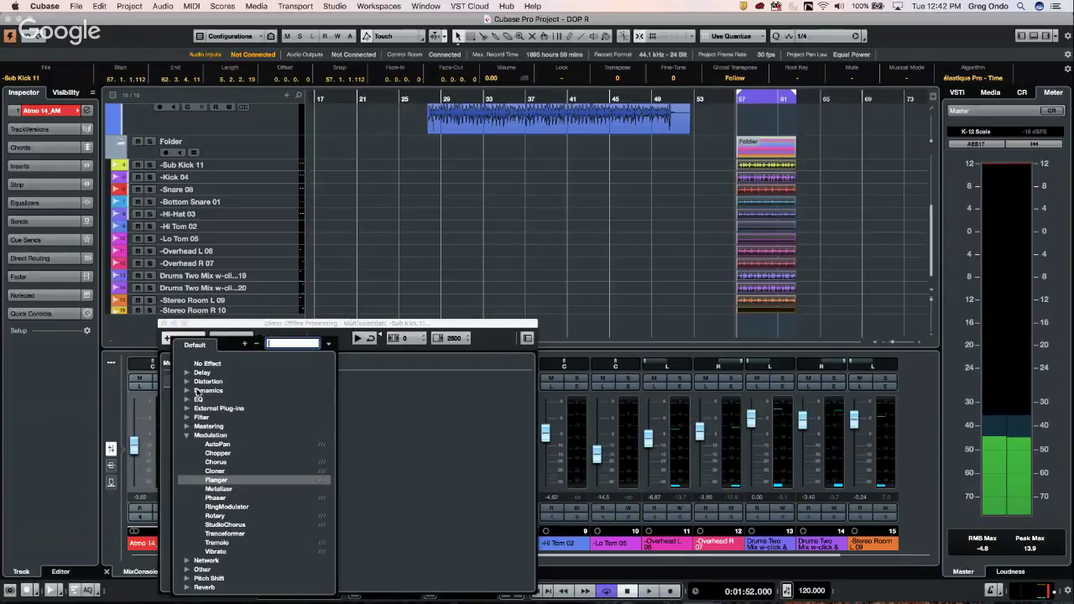
pyautogui.click(187, 381)
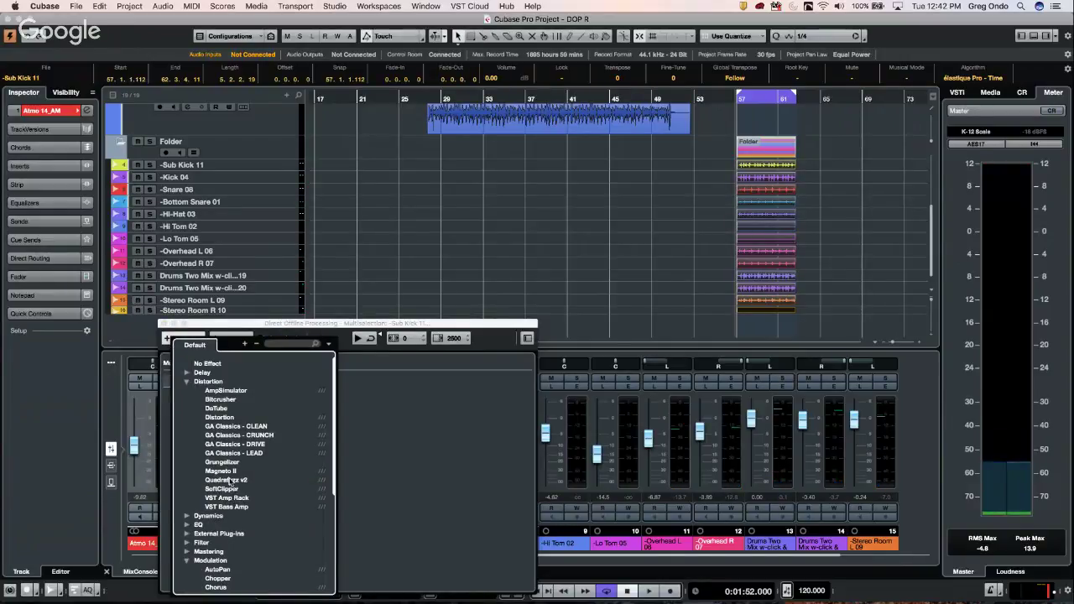
pyautogui.click(228, 472)
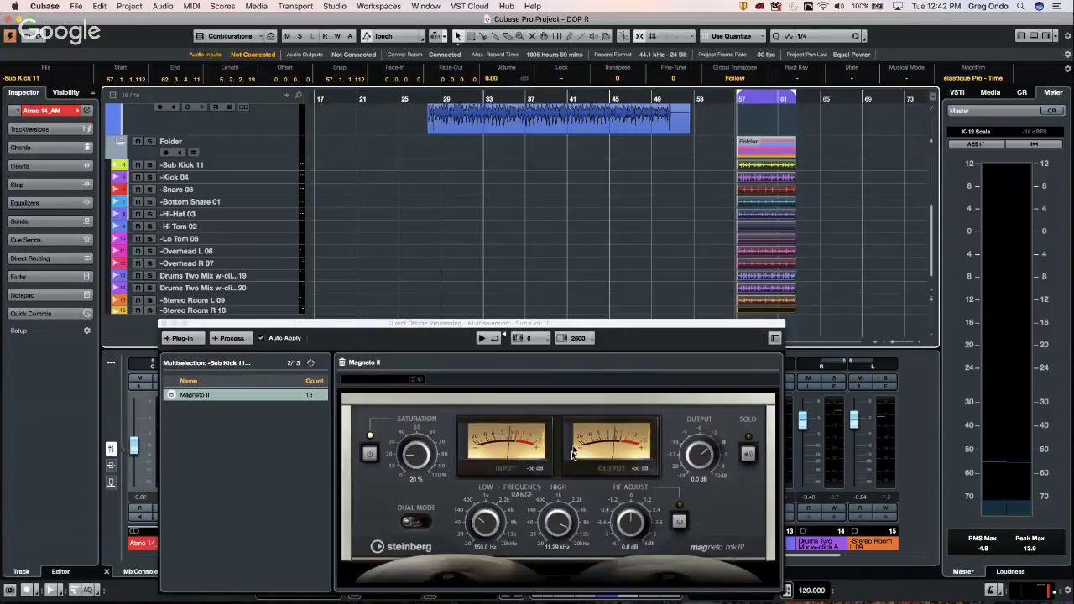
pyautogui.moveTo(706, 458); pyautogui.dragTo(703, 437)
pyautogui.moveTo(636, 521); pyautogui.dragTo(636, 497)
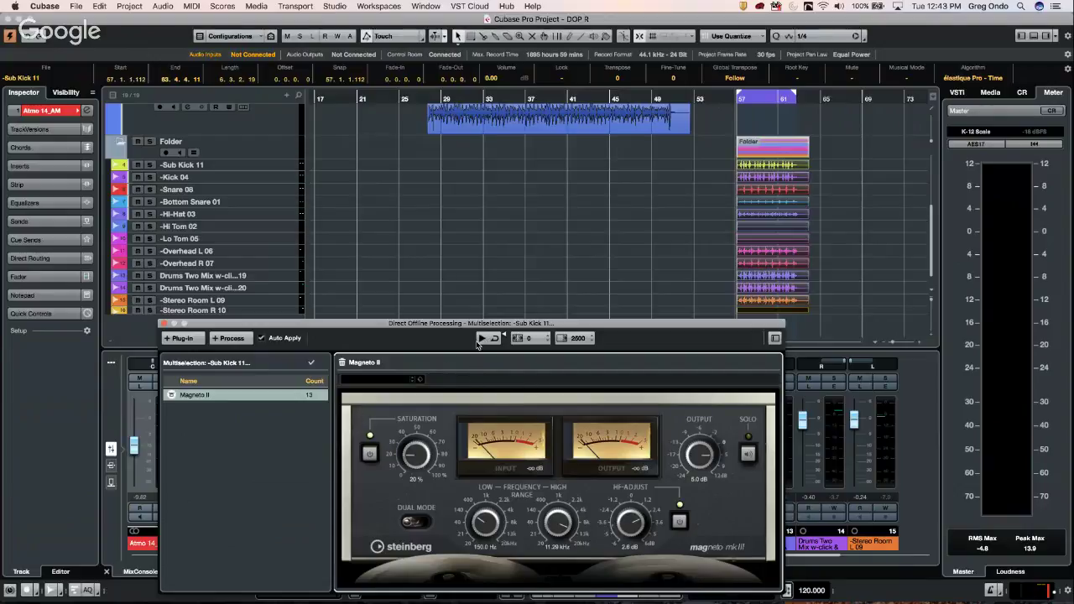
# Step: Audition the drum events with Magneto II, delete the plug-in from their process list during playback, and stop
pyautogui.click(481, 339)
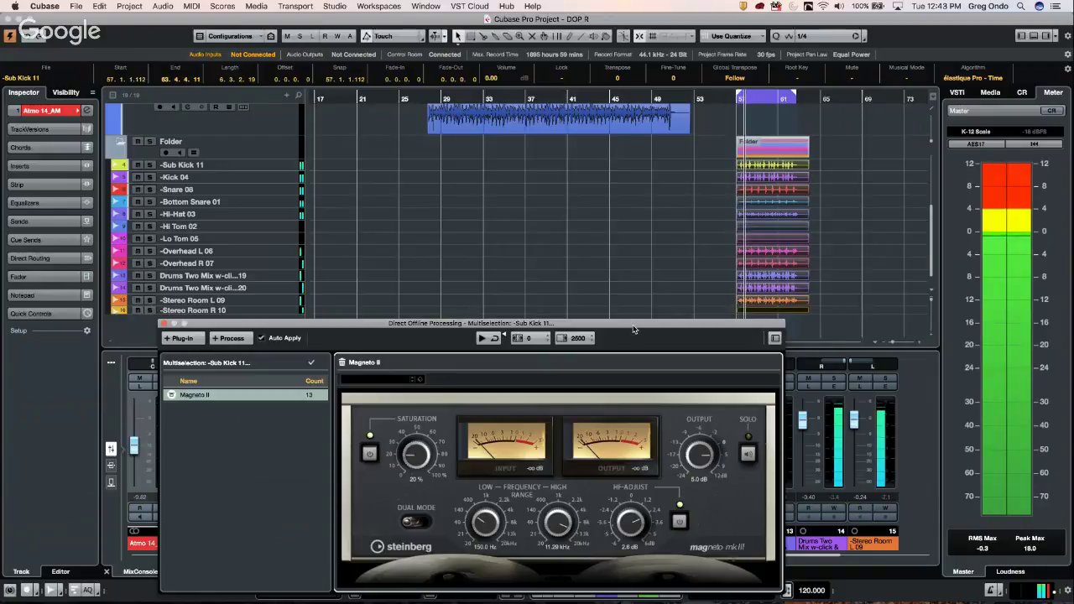
pyautogui.rightClick(266, 396)
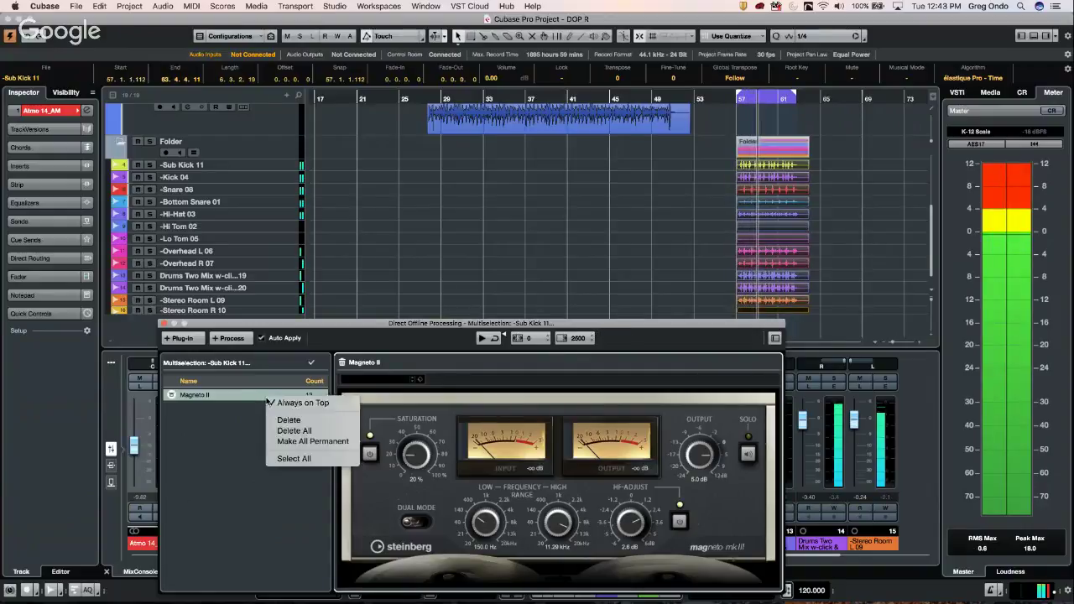
pyautogui.click(306, 423)
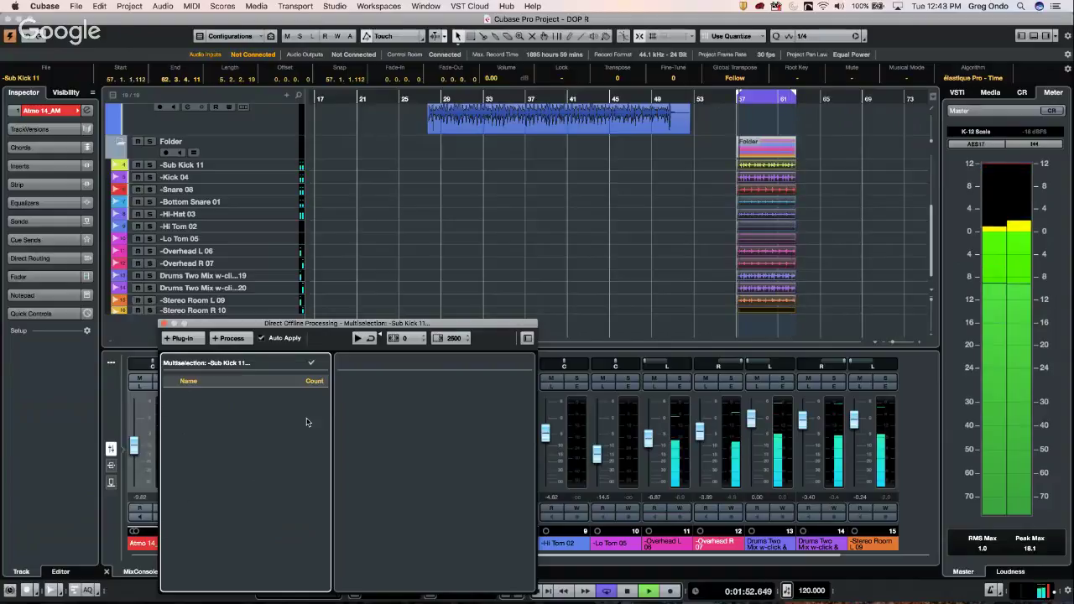
pyautogui.press('space')
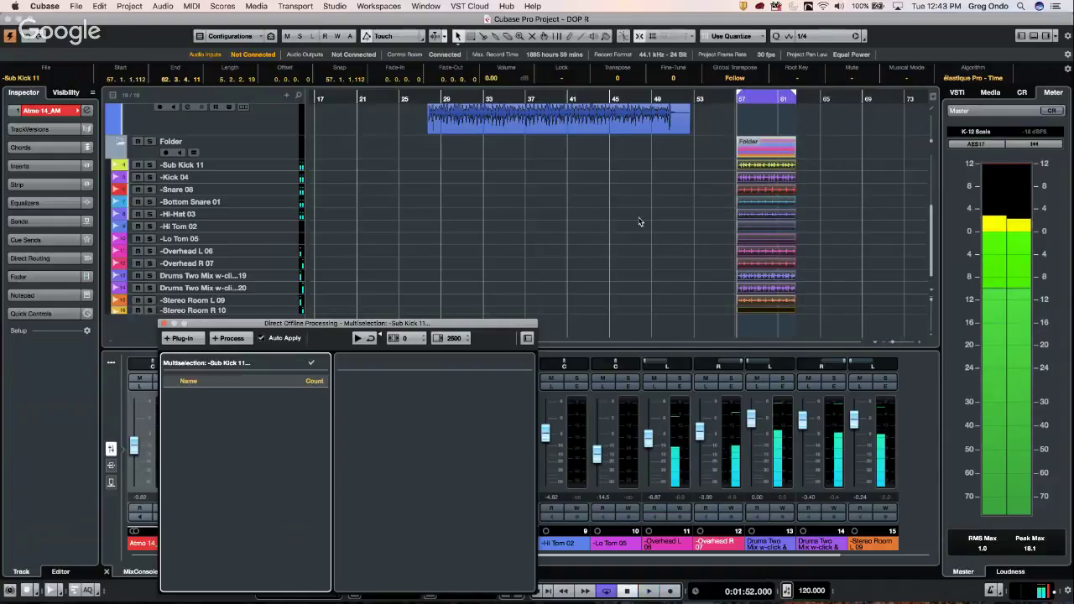
# Step: Reselect the events on all of the folder's drum tracks and add Magneto II to them again
pyautogui.click(809, 167)
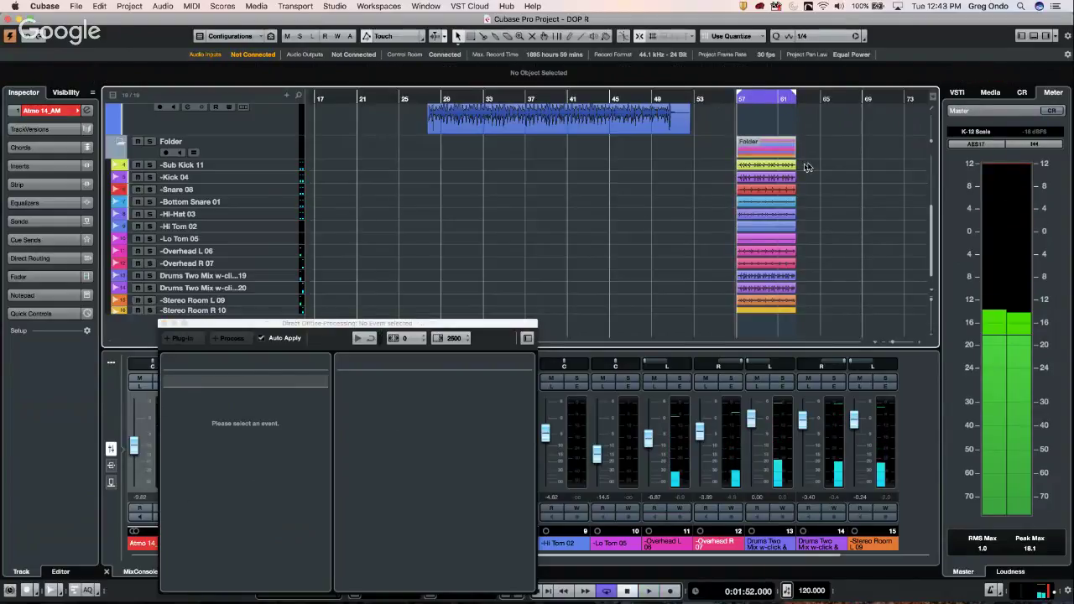
pyautogui.moveTo(809, 167); pyautogui.dragTo(676, 318)
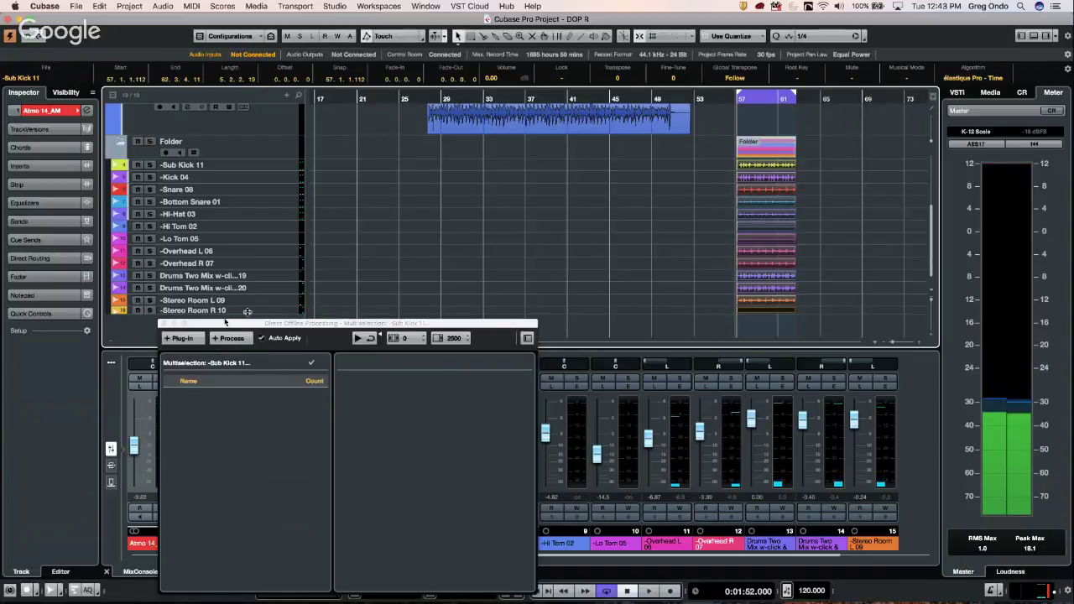
pyautogui.click(178, 338)
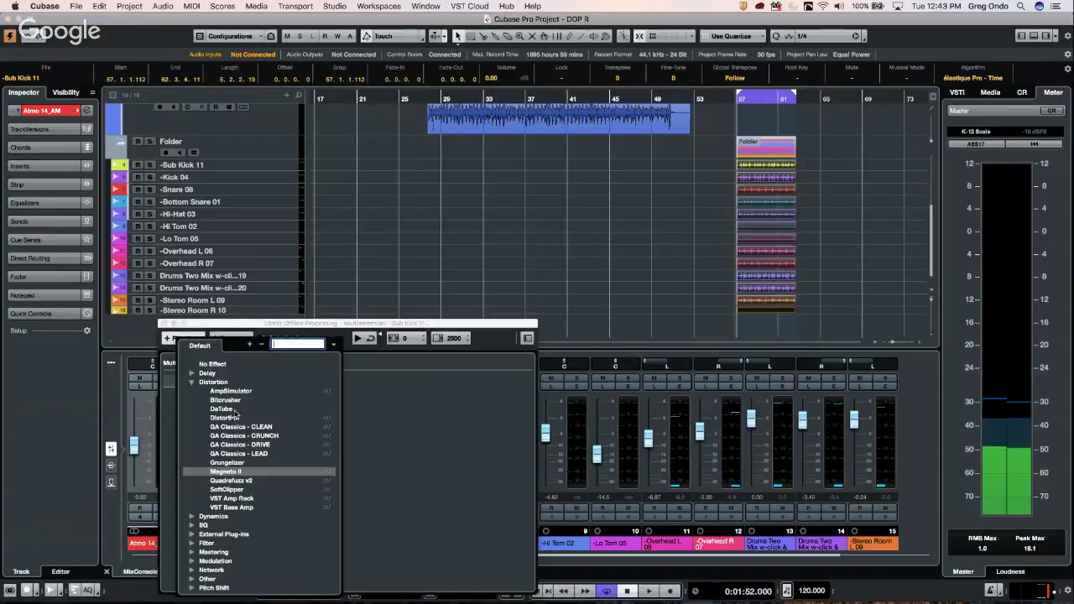
pyautogui.click(232, 473)
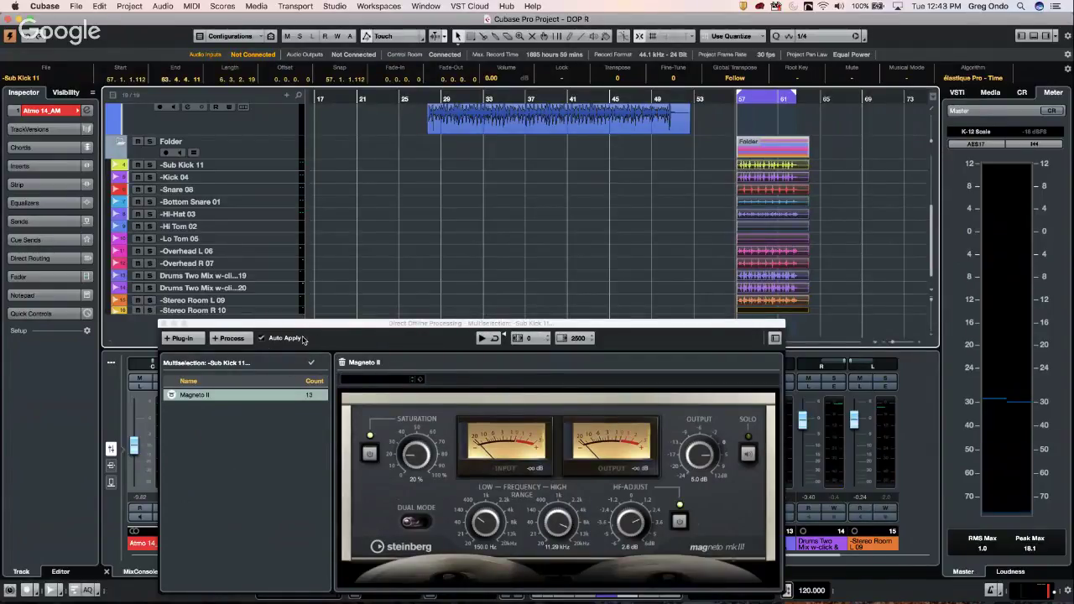
# Step: Add a Phase Reverse process to only the Bottom Snare 01 event, and compare its process list with Hi Tom 02's
pyautogui.click(780, 204)
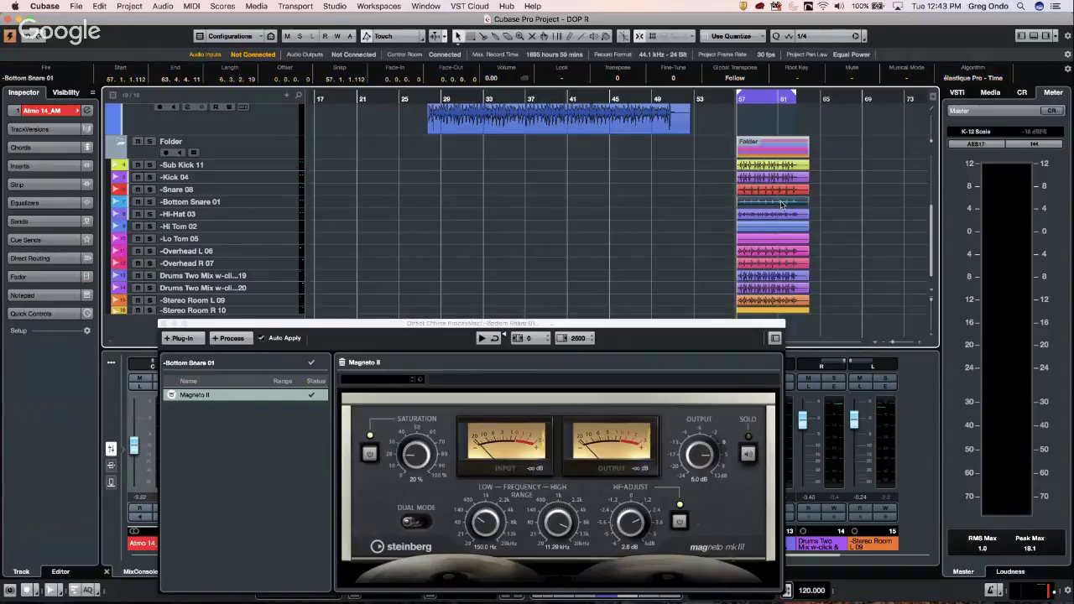
pyautogui.click(232, 338)
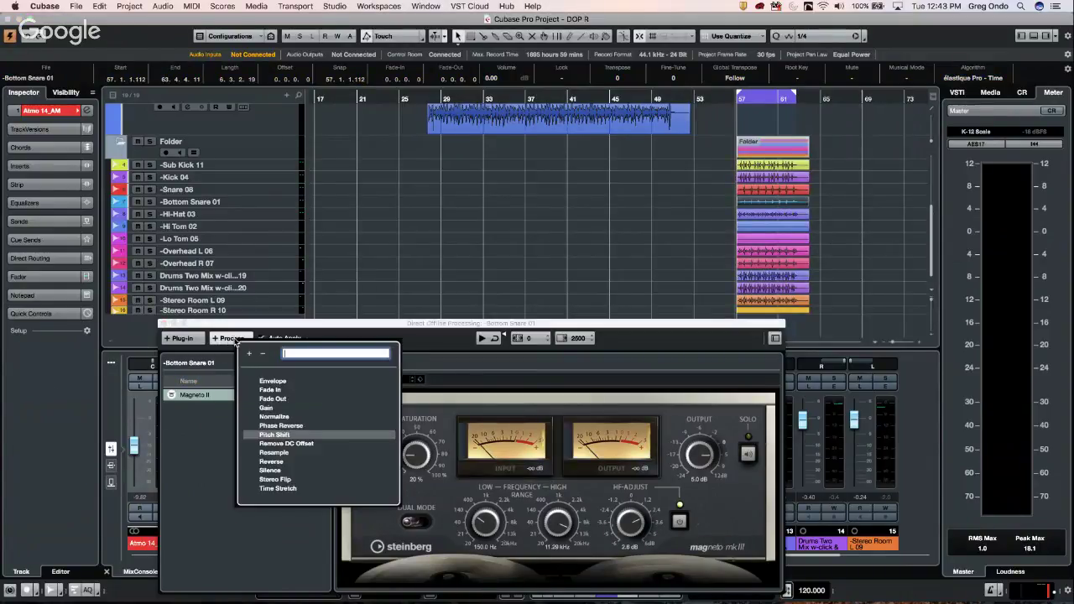
pyautogui.click(303, 426)
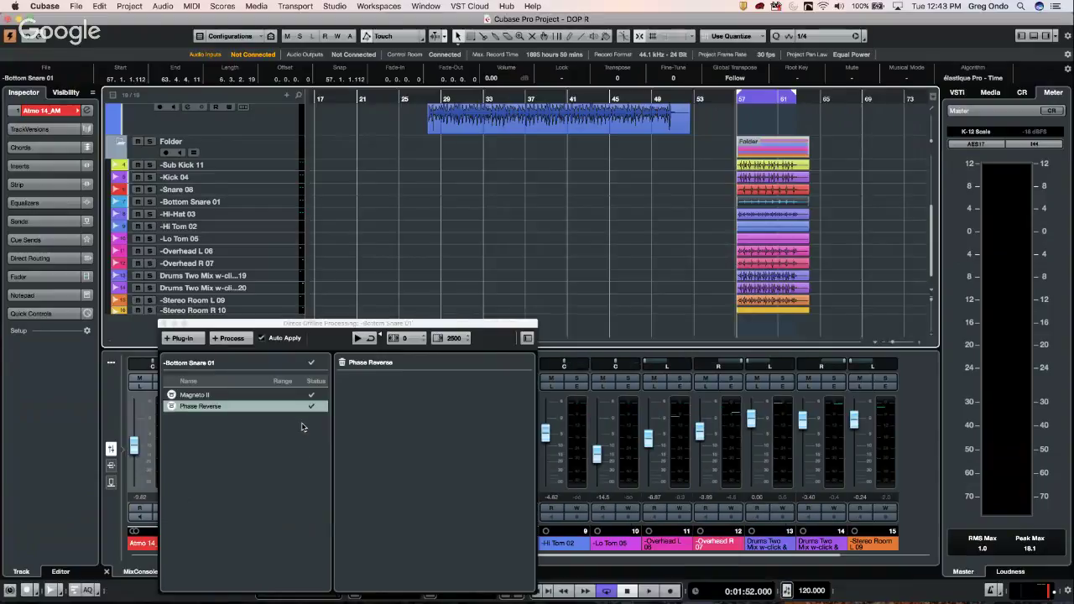
pyautogui.click(688, 185)
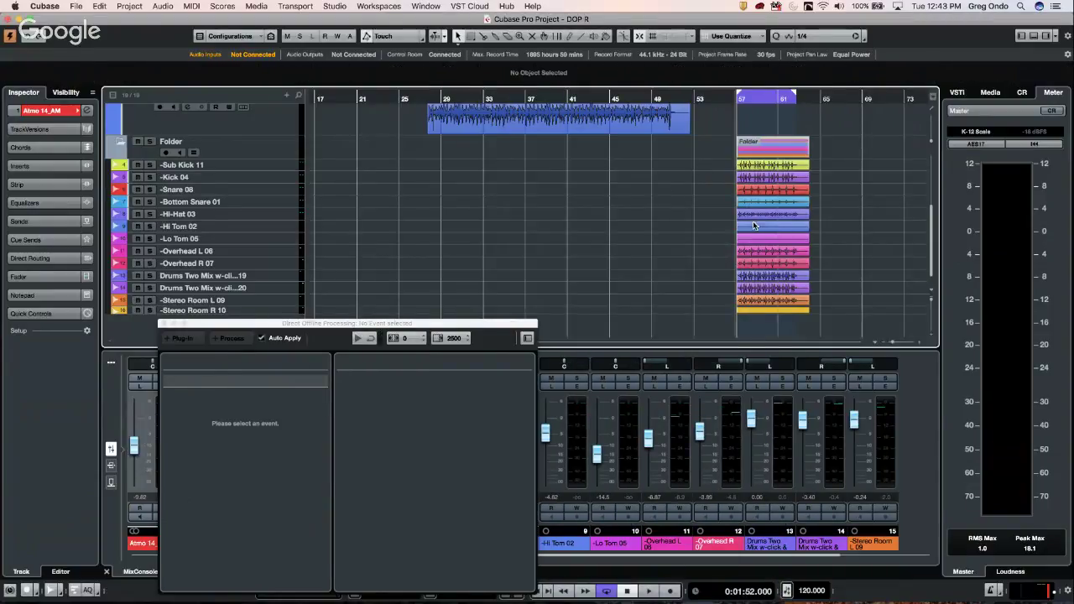
pyautogui.click(763, 221)
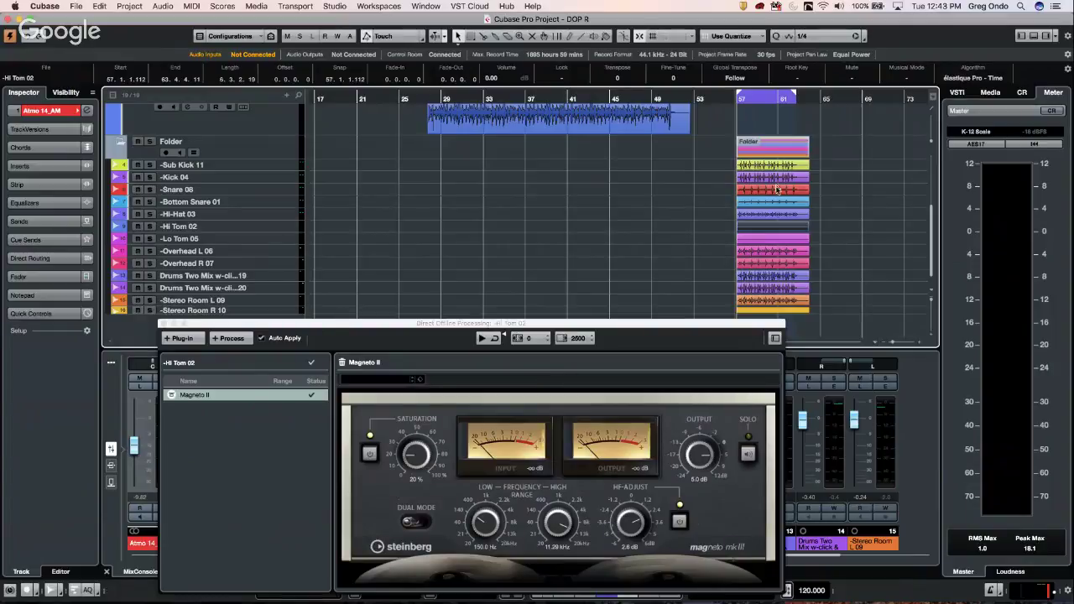
pyautogui.click(768, 203)
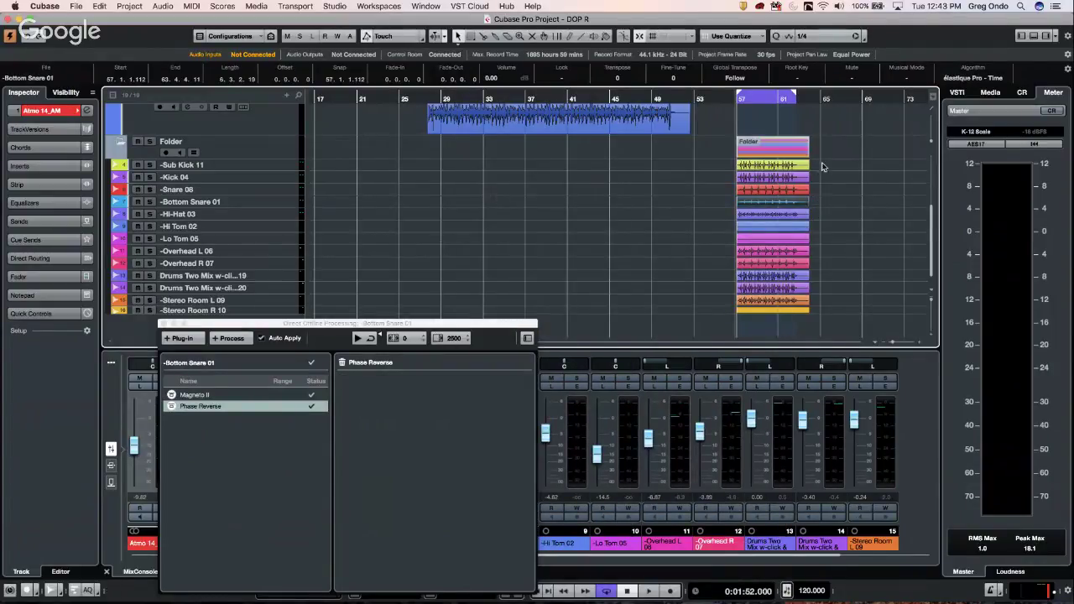
# Step: Select all the events in the project, delete all of their offline processes together, and clear the selection
pyautogui.moveTo(823, 167); pyautogui.dragTo(714, 337)
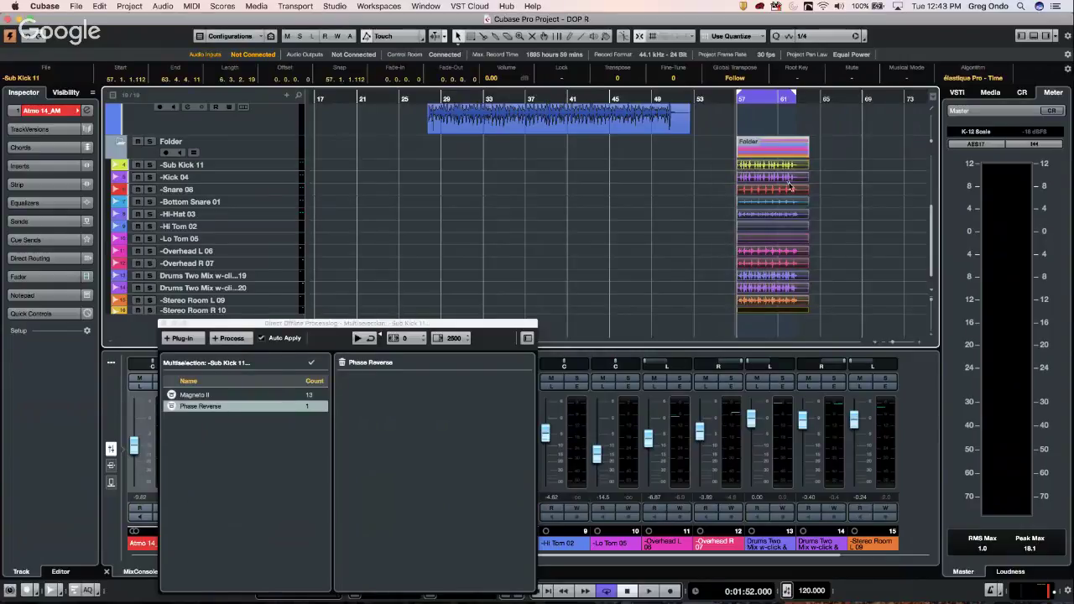
pyautogui.rightClick(780, 167)
pyautogui.click(781, 171)
pyautogui.rightClick(386, 246)
pyautogui.click(509, 197)
pyautogui.click(510, 195)
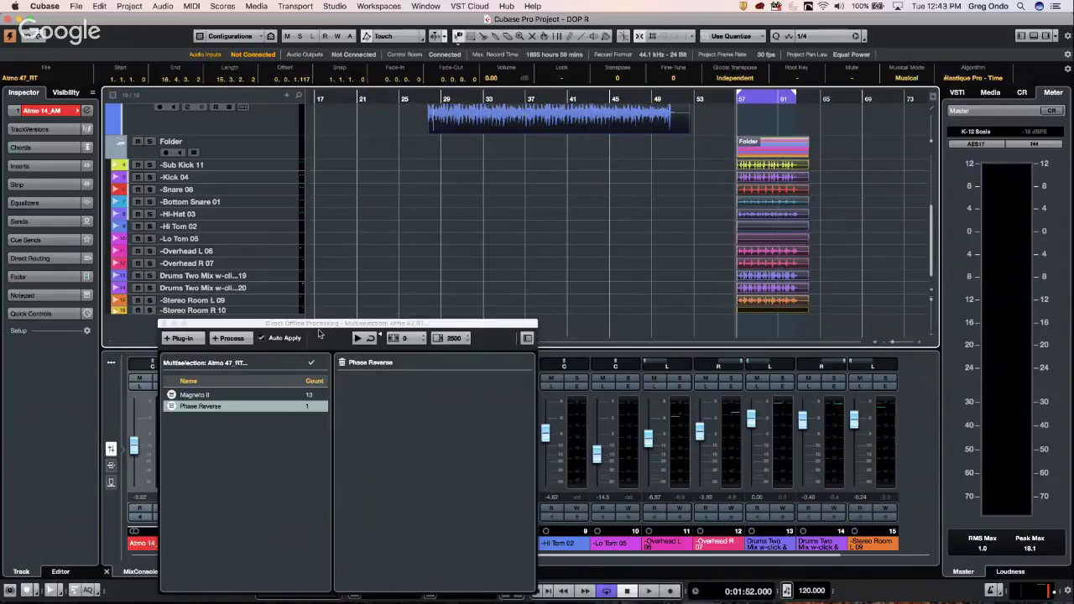
pyautogui.rightClick(221, 402)
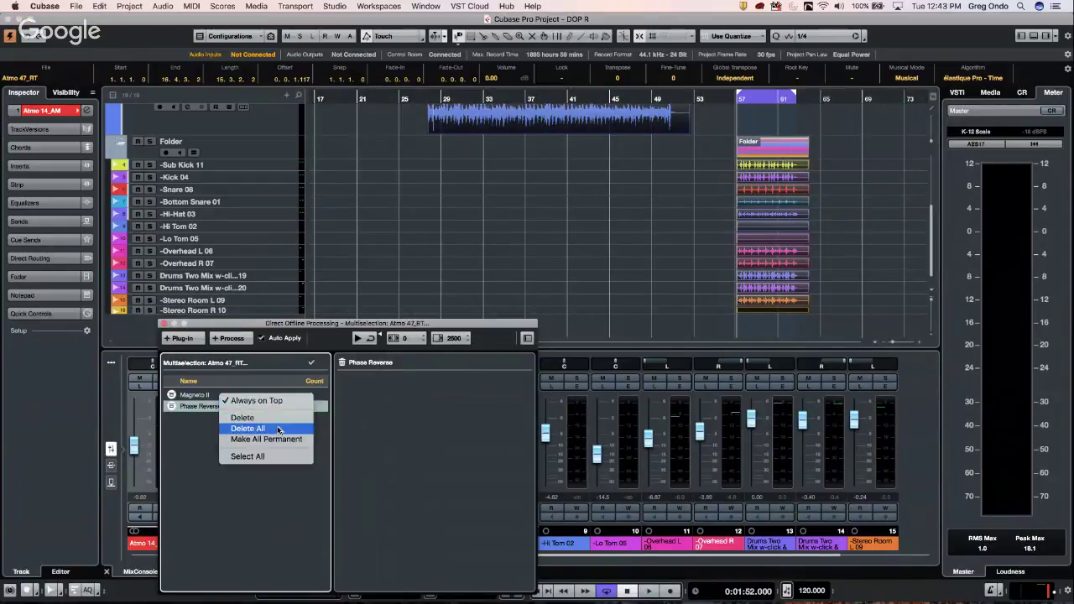
pyautogui.click(619, 276)
pyautogui.click(584, 239)
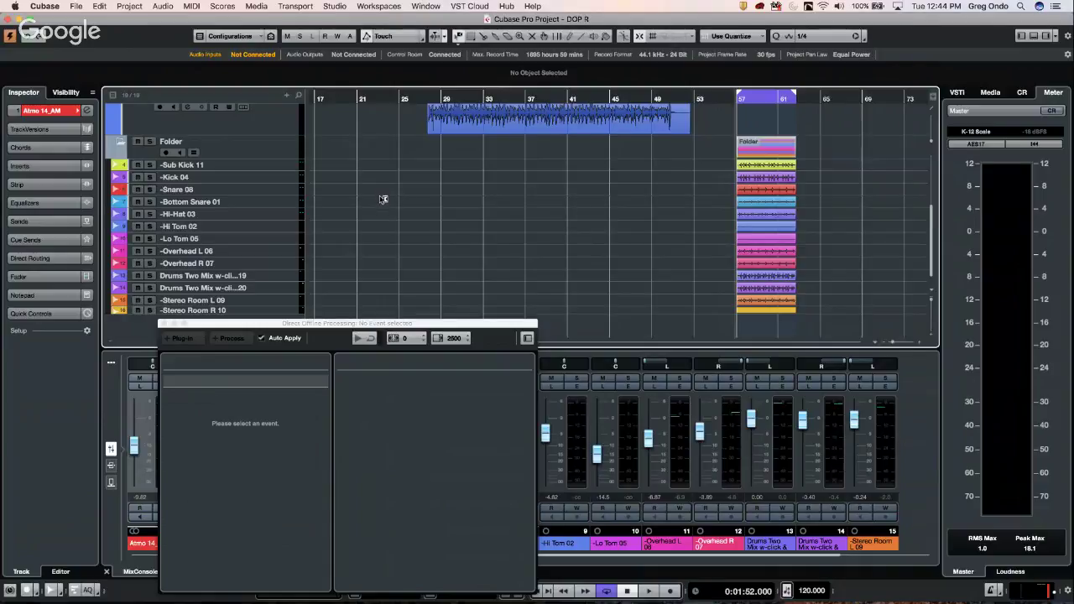
# Step: Examine the VST 2 plug-in path settings in the VST Plug-in Manager, closing the Direct Offline Processing window and the manager
pyautogui.rightClick(374, 139)
pyautogui.click(384, 142)
pyautogui.click(336, 7)
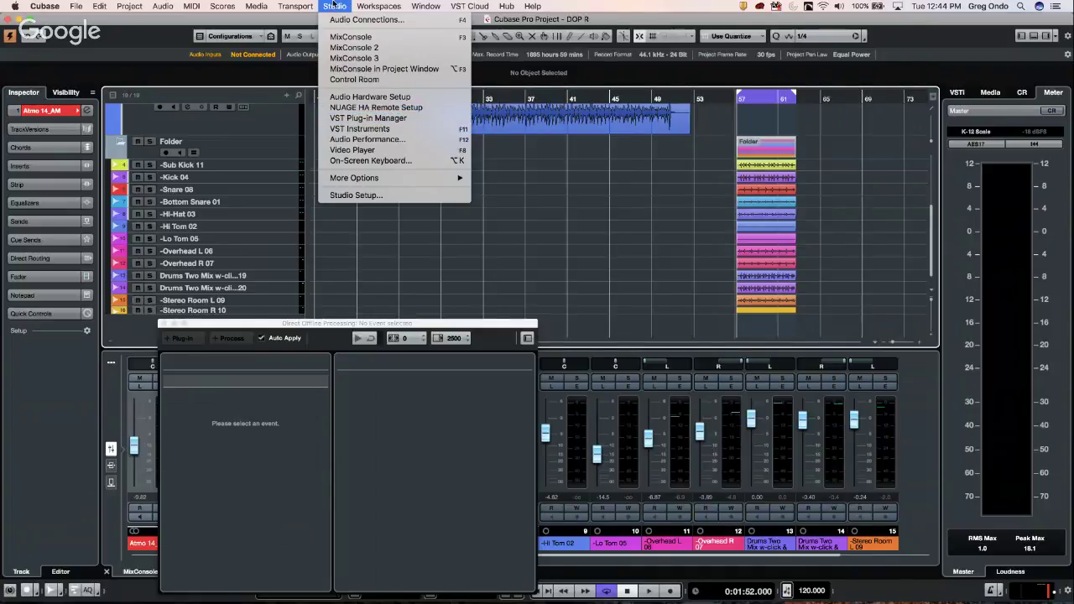
pyautogui.click(392, 124)
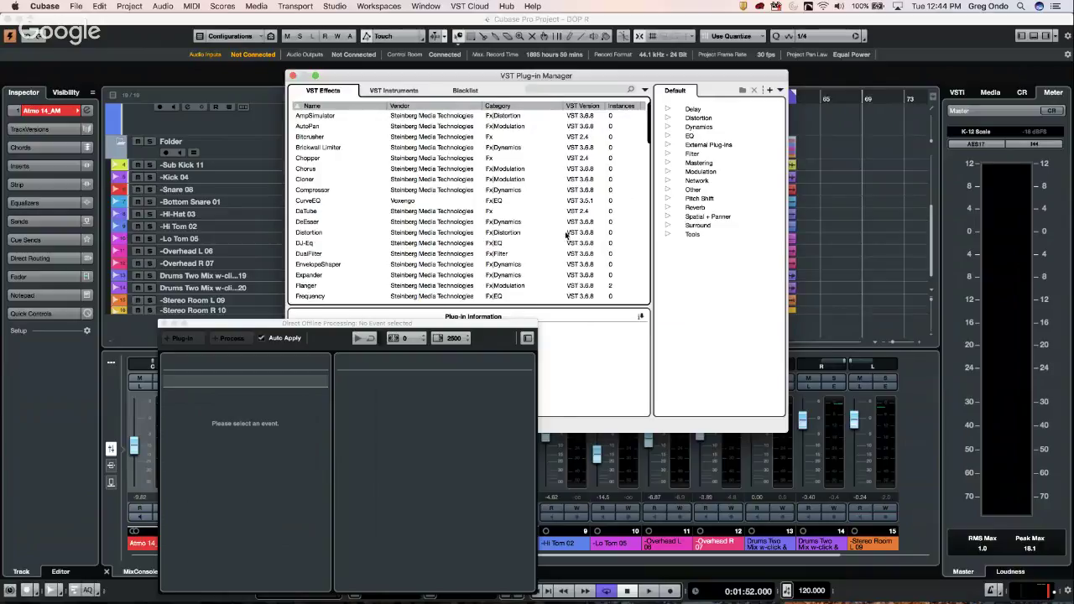
pyautogui.click(166, 324)
pyautogui.click(310, 425)
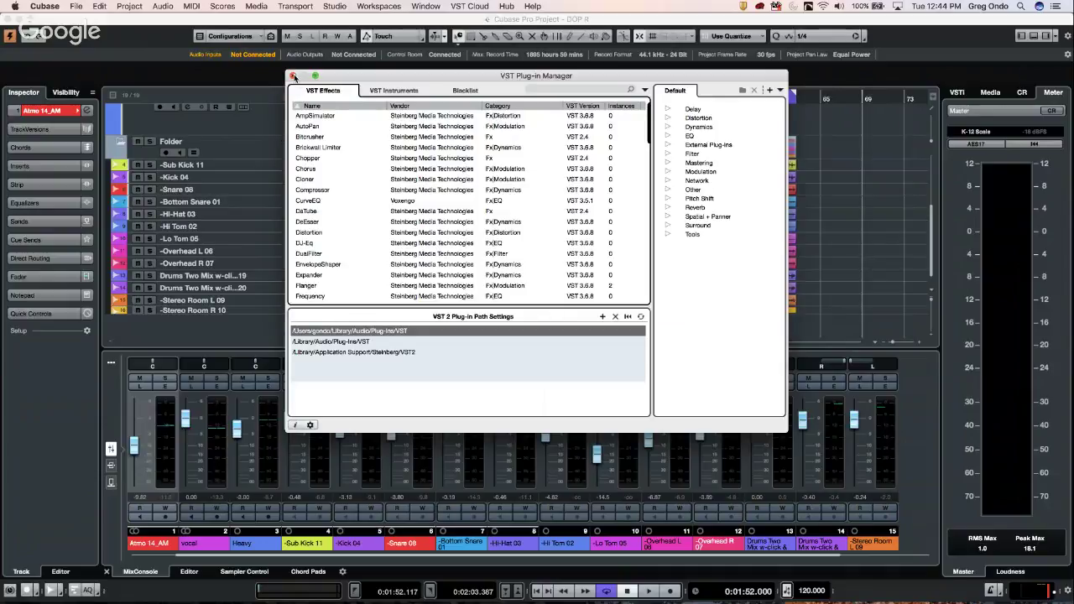
pyautogui.click(293, 76)
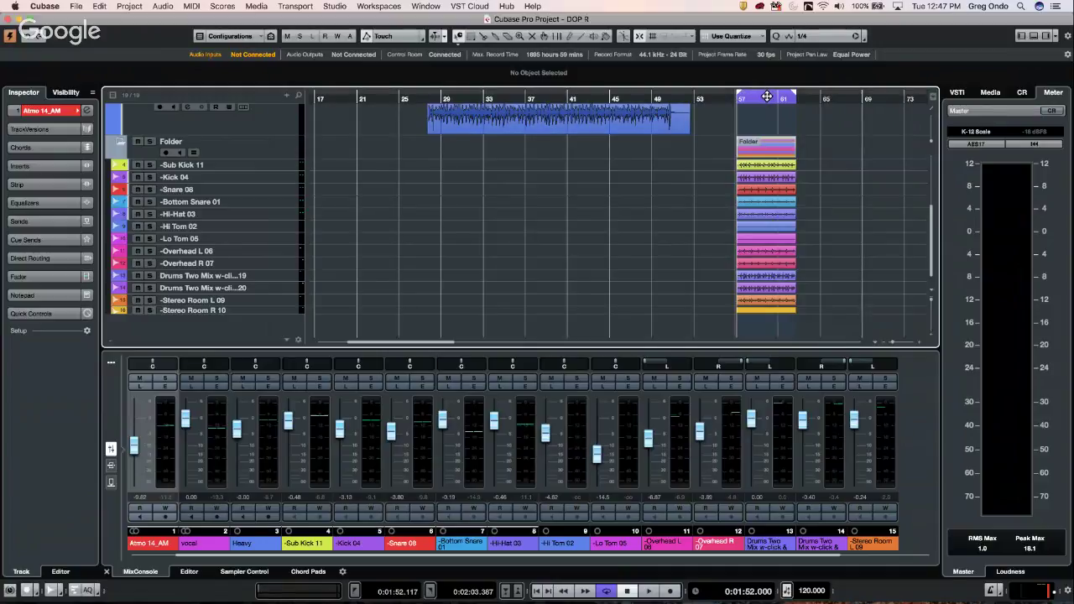
# Step: Align the start of the cycle range with bar 57, and exchange the left and right locator positions
pyautogui.moveTo(772, 94)
pyautogui.mouseDown()
pyautogui.moveTo(627, 96)
pyautogui.moveTo(773, 98)
pyautogui.mouseUp()
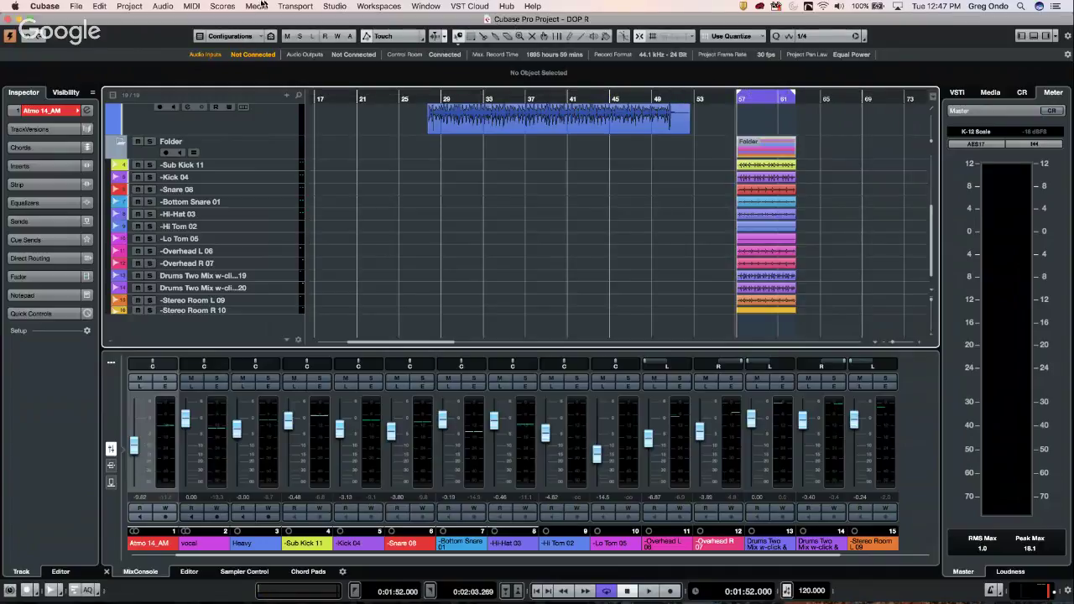
pyautogui.click(288, 6)
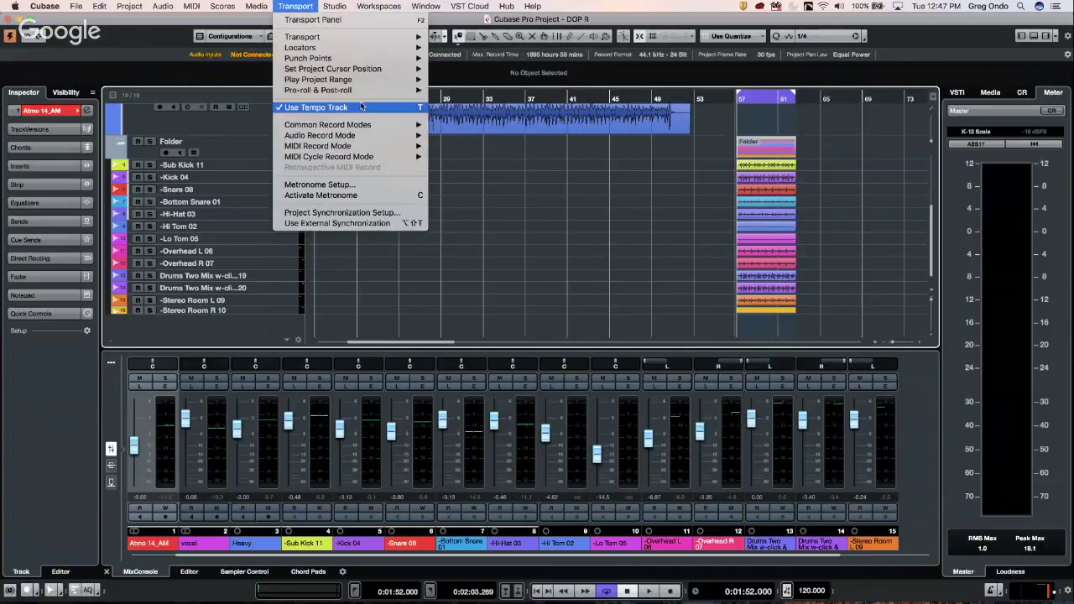
pyautogui.moveTo(356, 51)
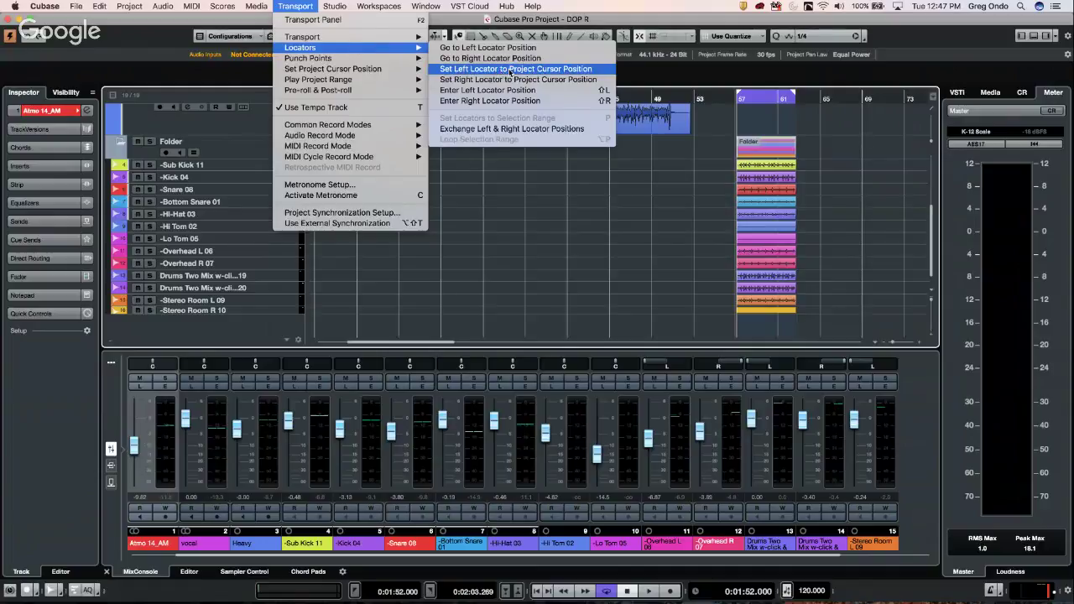
pyautogui.click(539, 128)
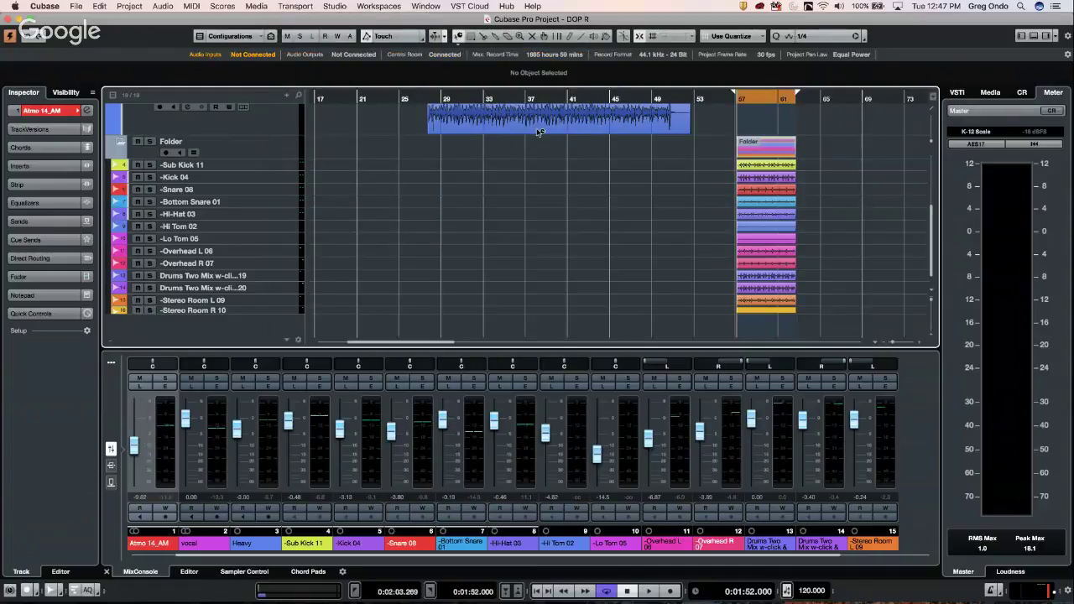
# Step: Play the project from bar 55 across the reversed locator range, and stop playback
pyautogui.click(714, 98)
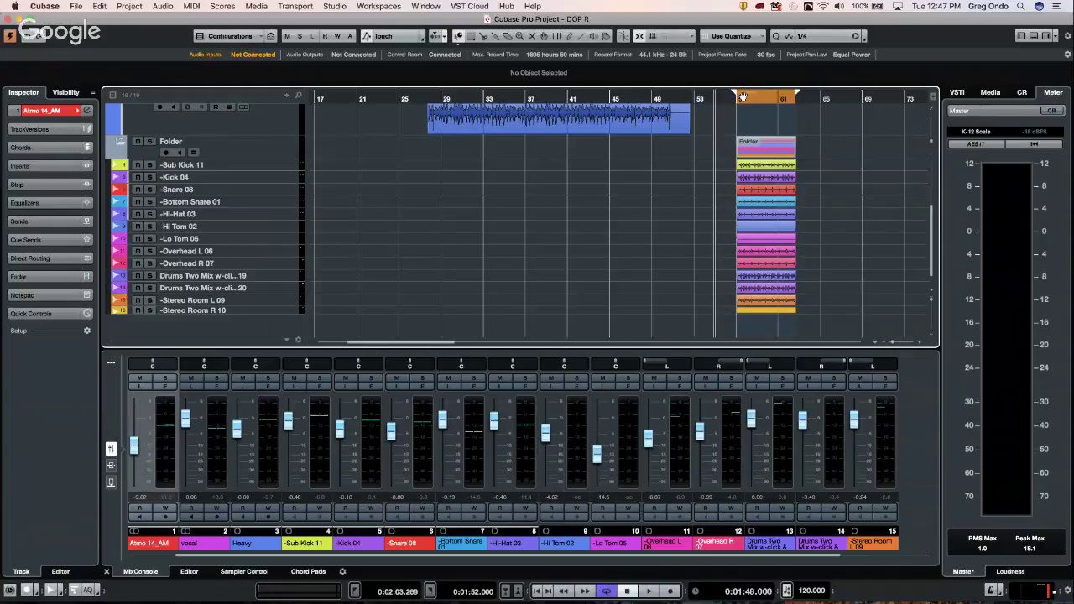
pyautogui.press('space')
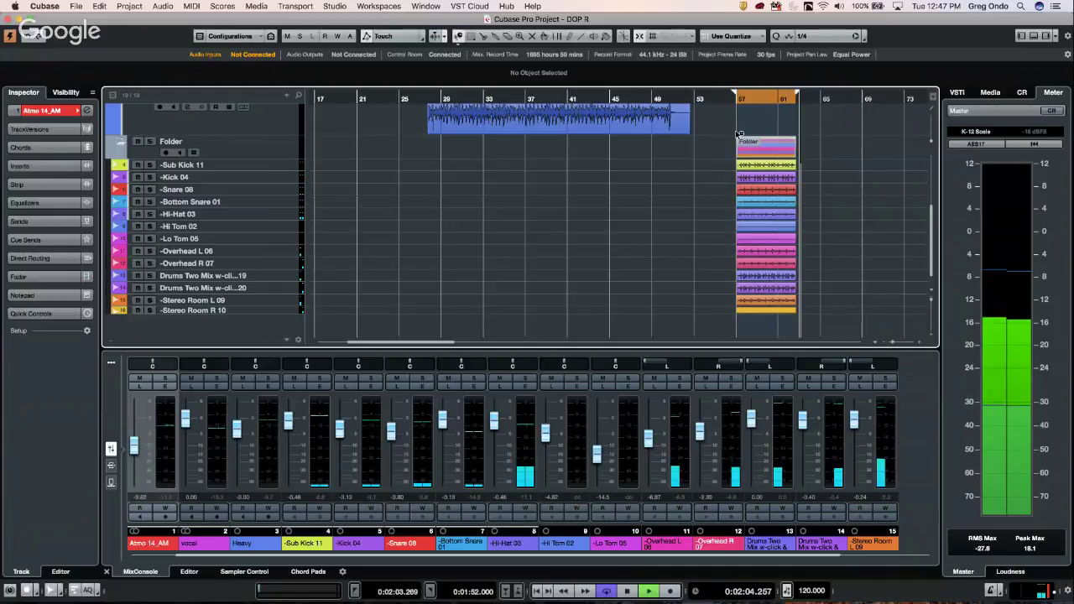
pyautogui.press('space')
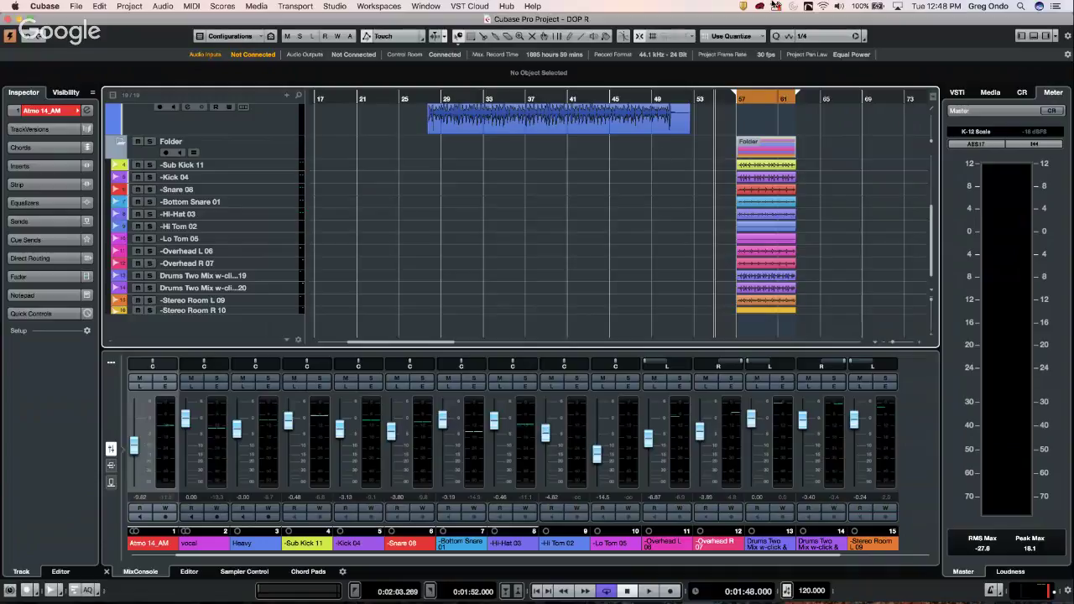
# Step: Open Metronome 94.cpr from the recent projects
pyautogui.click(75, 6)
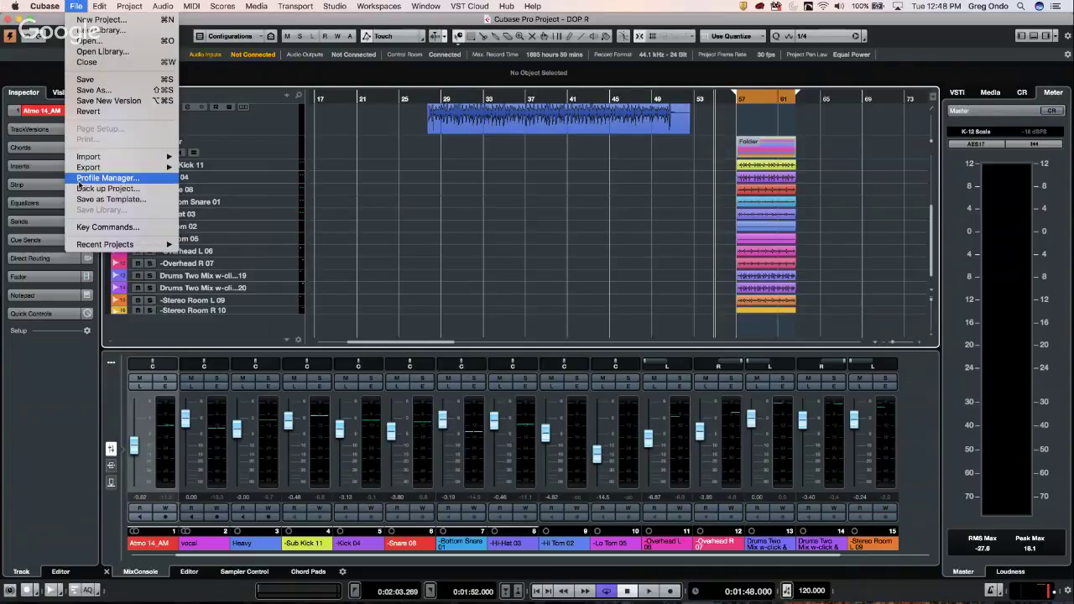
pyautogui.moveTo(83, 244)
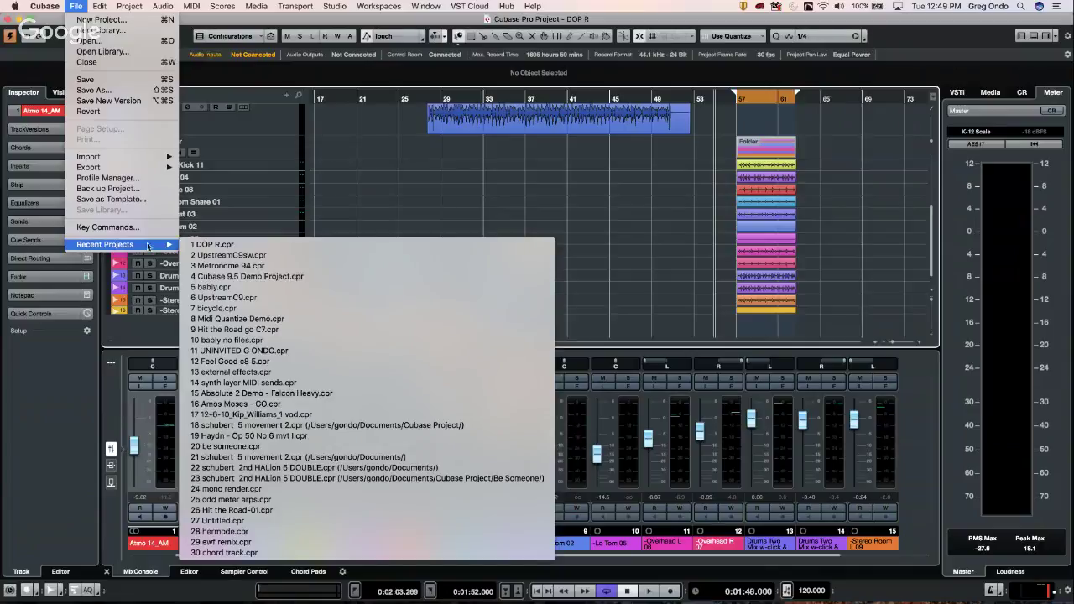
pyautogui.click(291, 268)
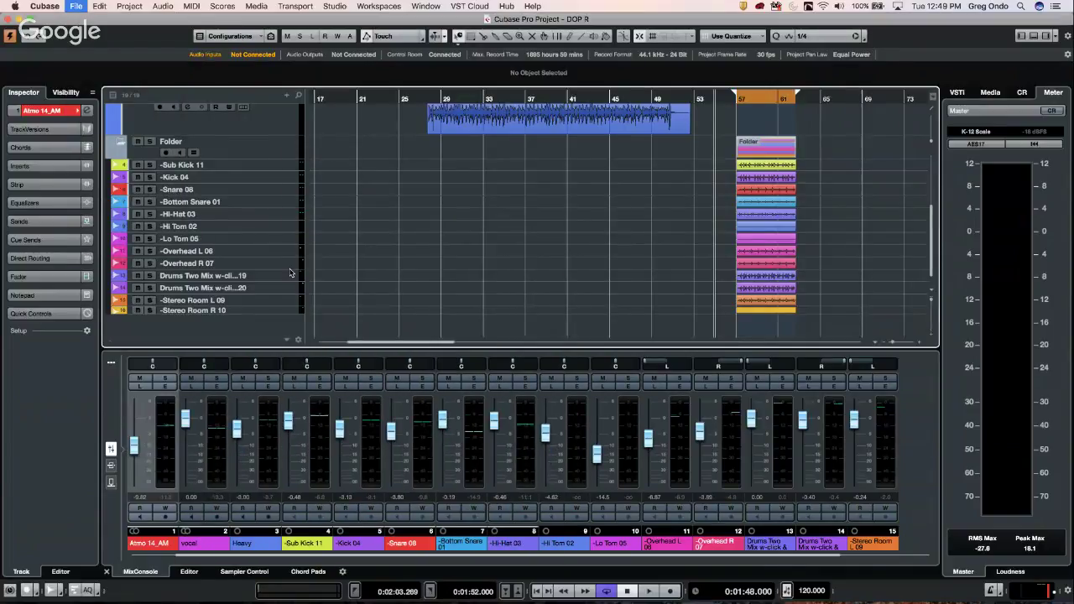
pyautogui.click(598, 213)
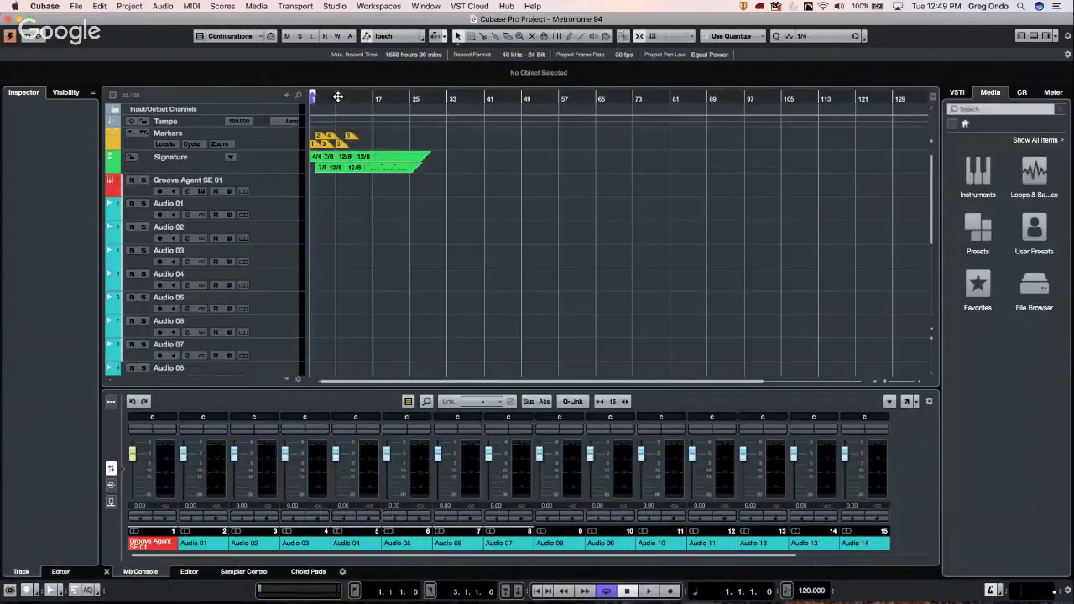
# Step: Play the project from bar 1 within the two-bar cycle range, with the opening signature changes magnified in the timeline
pyautogui.press('h')
pyautogui.press('h')
pyautogui.press('h')
pyautogui.press('h')
pyautogui.press('h')
pyautogui.press('h')
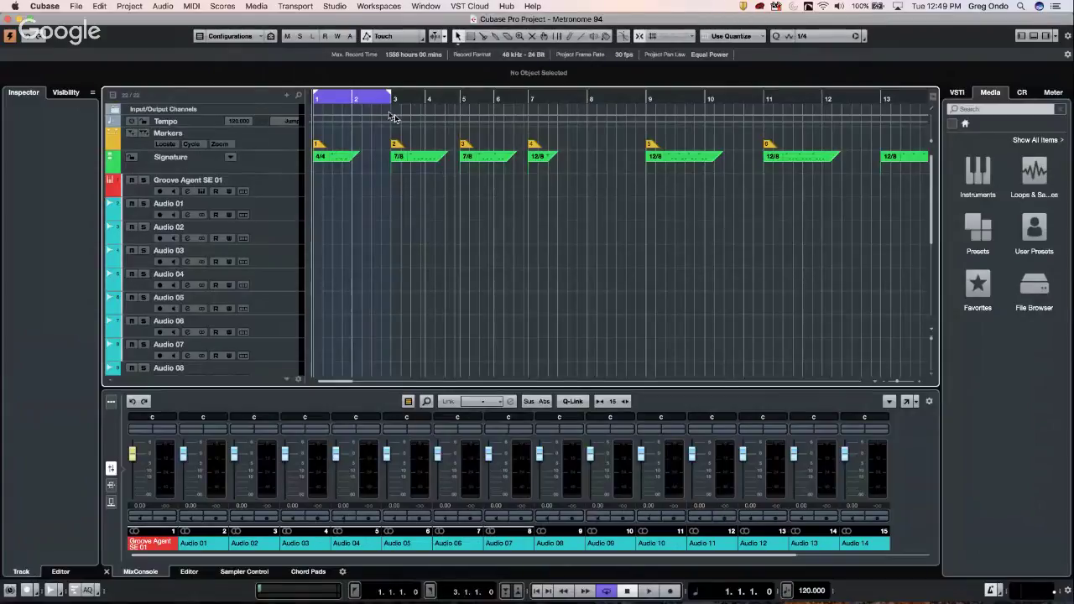
pyautogui.click(321, 98)
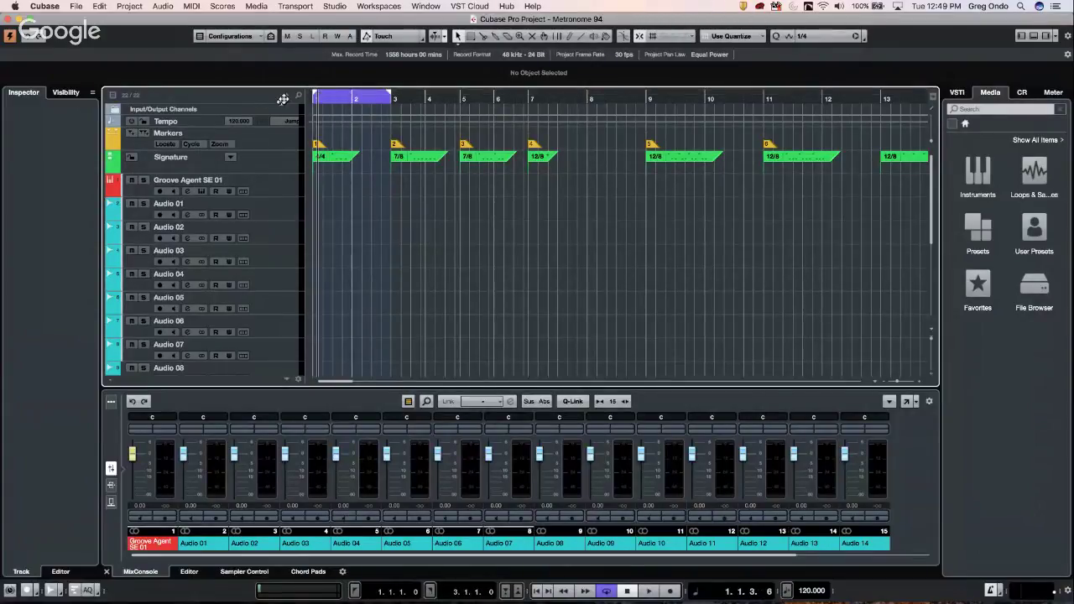
pyautogui.press('Home')
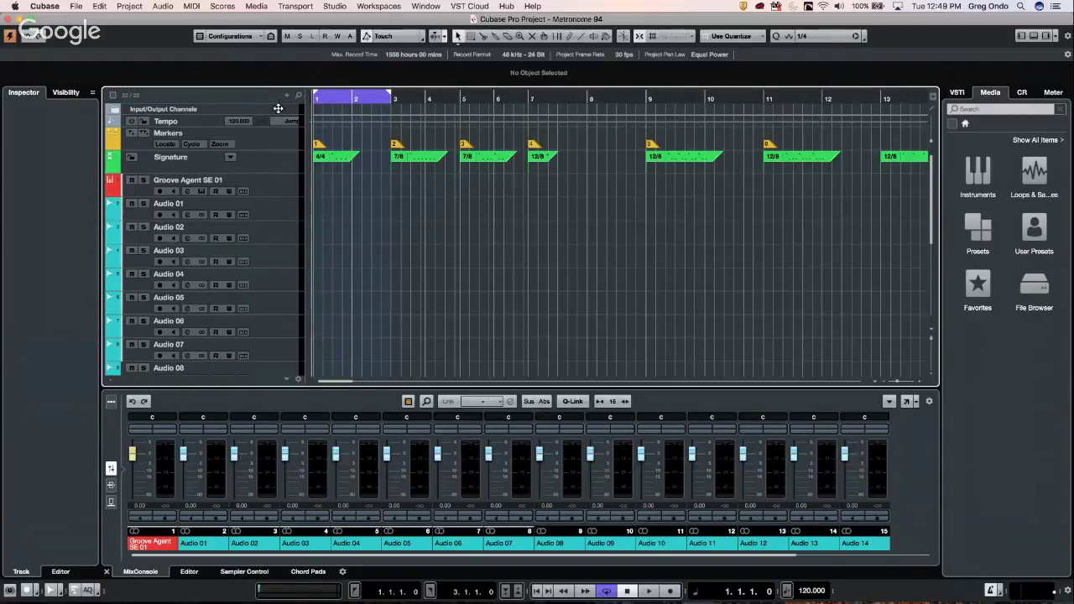
pyautogui.press('h')
pyautogui.press('h')
pyautogui.press('space')
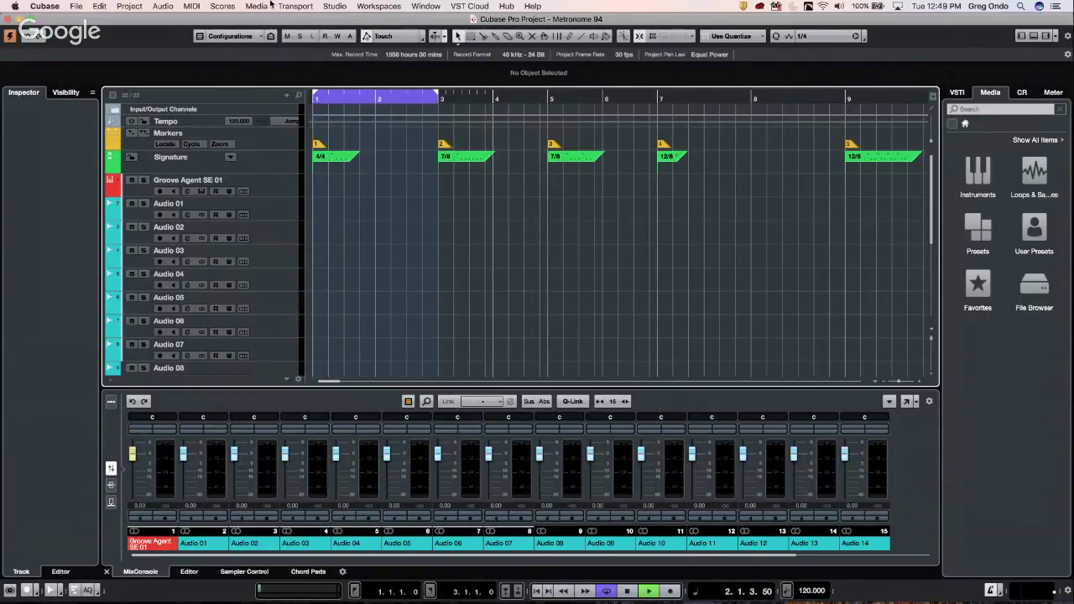
# Step: In the Metronome Setup, set the Hi MIDI click note to E4 and switch the audio click to custom sounds
pyautogui.click(295, 6)
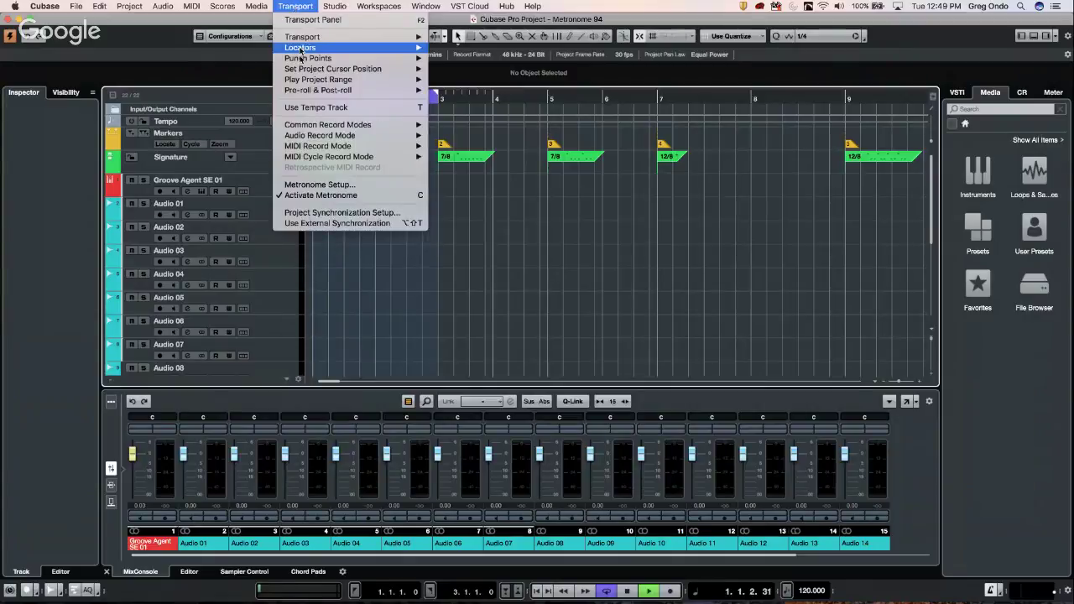
pyautogui.click(335, 184)
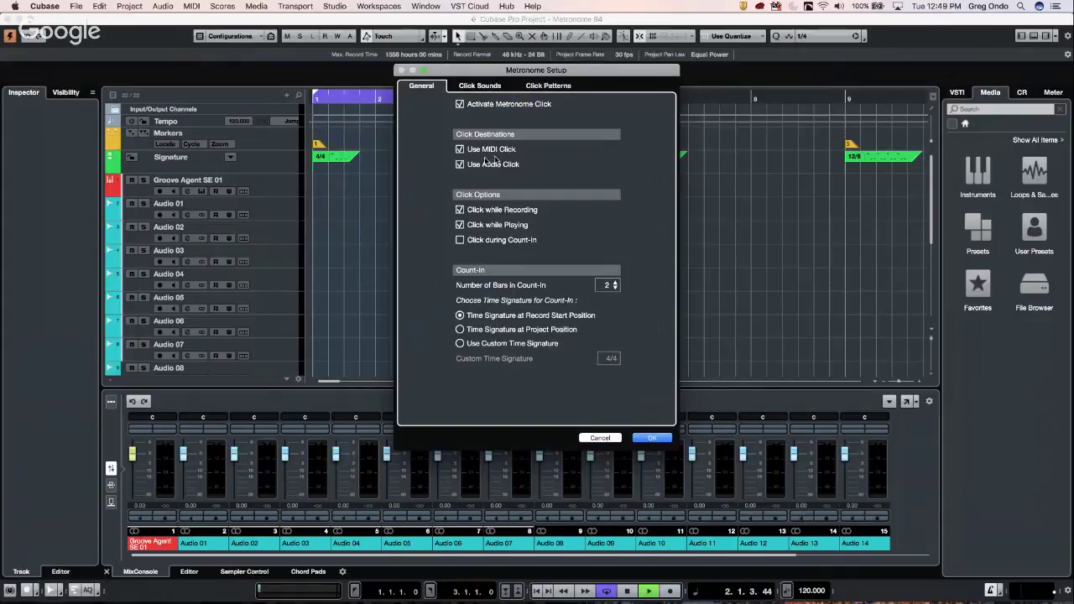
pyautogui.click(482, 87)
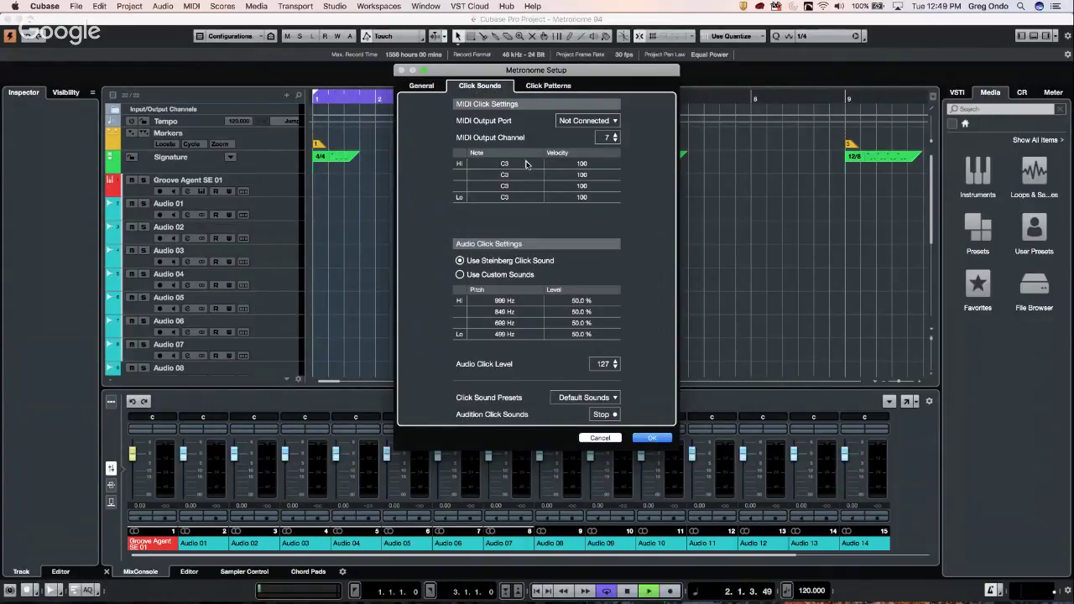
pyautogui.moveTo(516, 166); pyautogui.dragTo(531, 185)
pyautogui.click(461, 275)
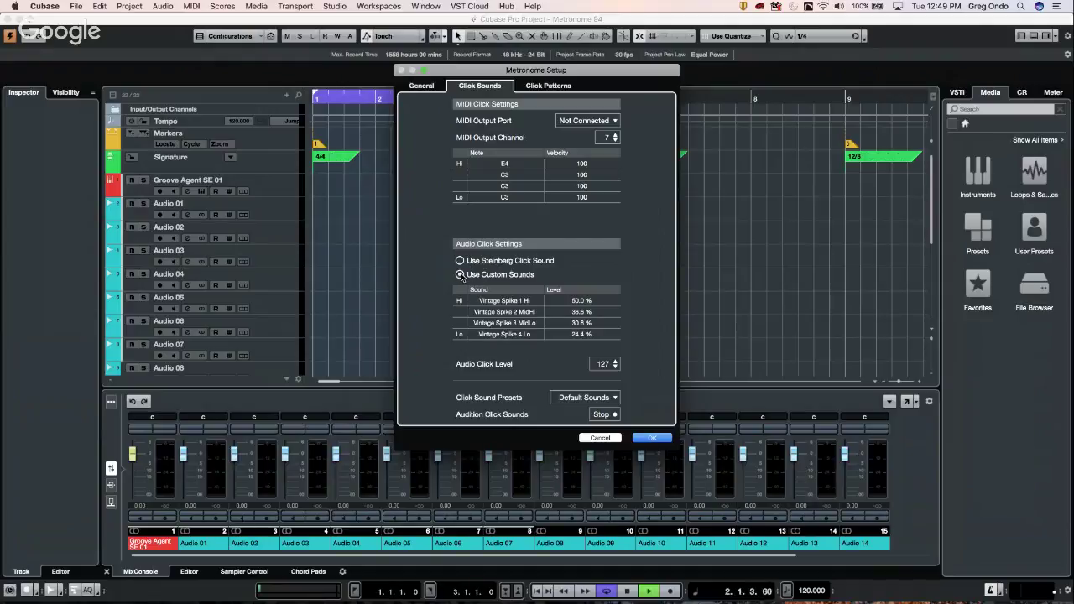
# Step: Audition the Clave A, Clave B and Firm Wood click sound presets during playback
pyautogui.click(593, 401)
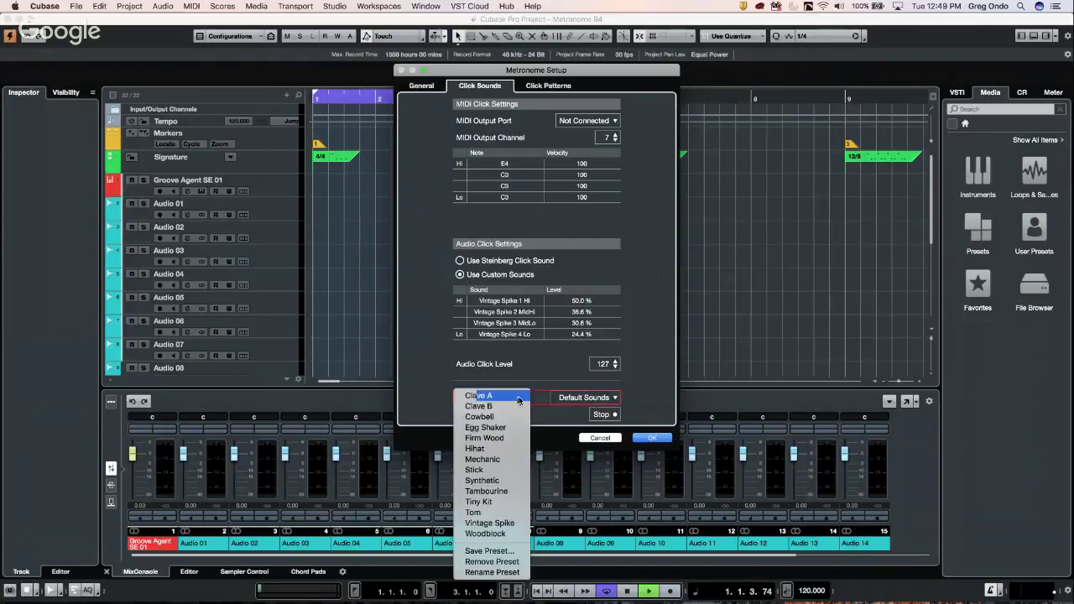
pyautogui.click(504, 399)
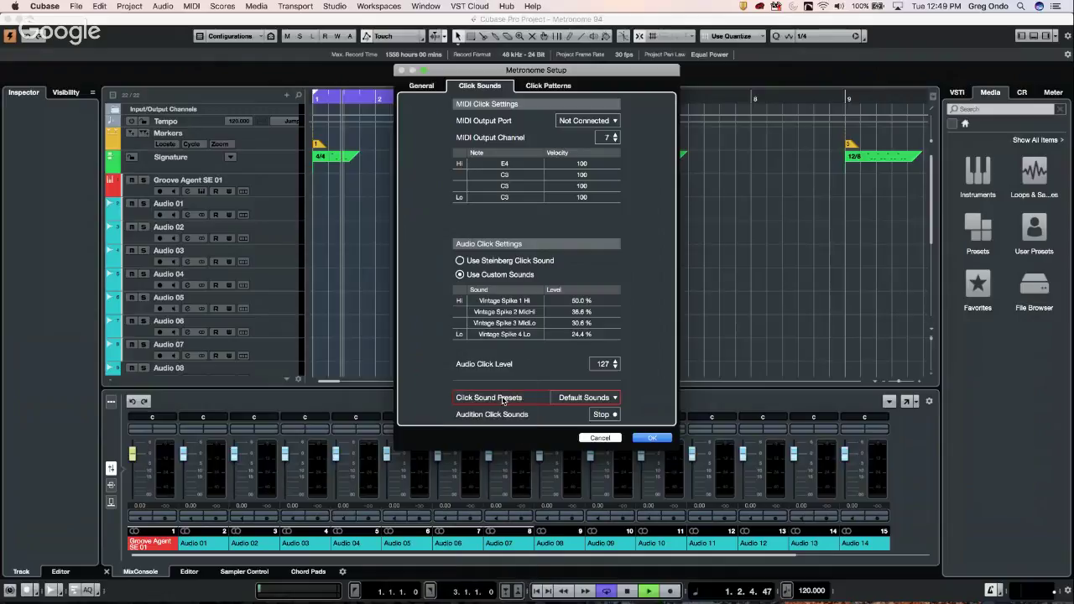
pyautogui.click(617, 401)
pyautogui.click(495, 410)
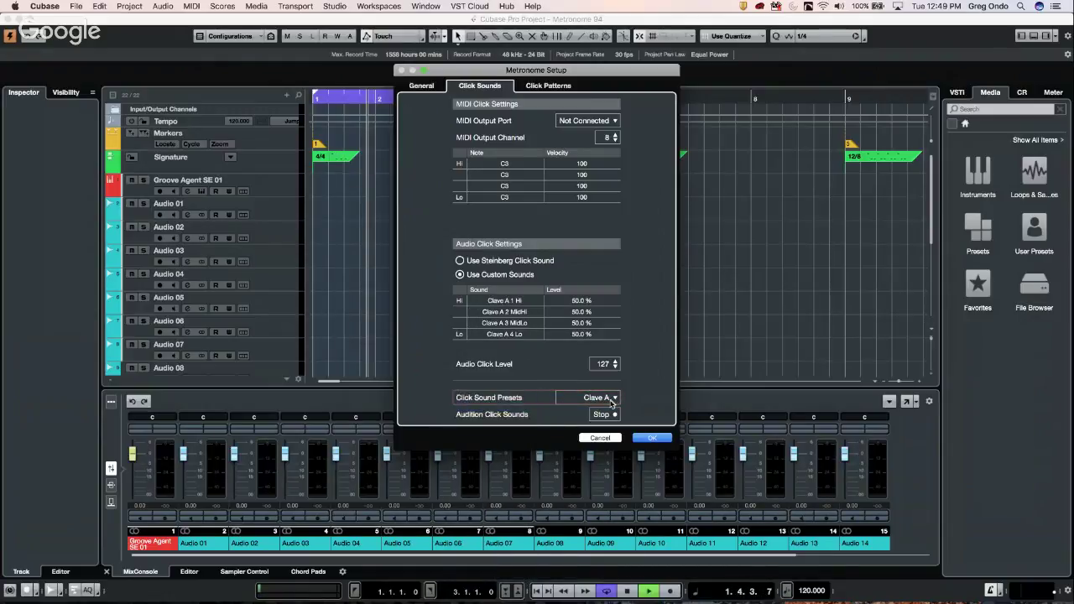
pyautogui.click(613, 400)
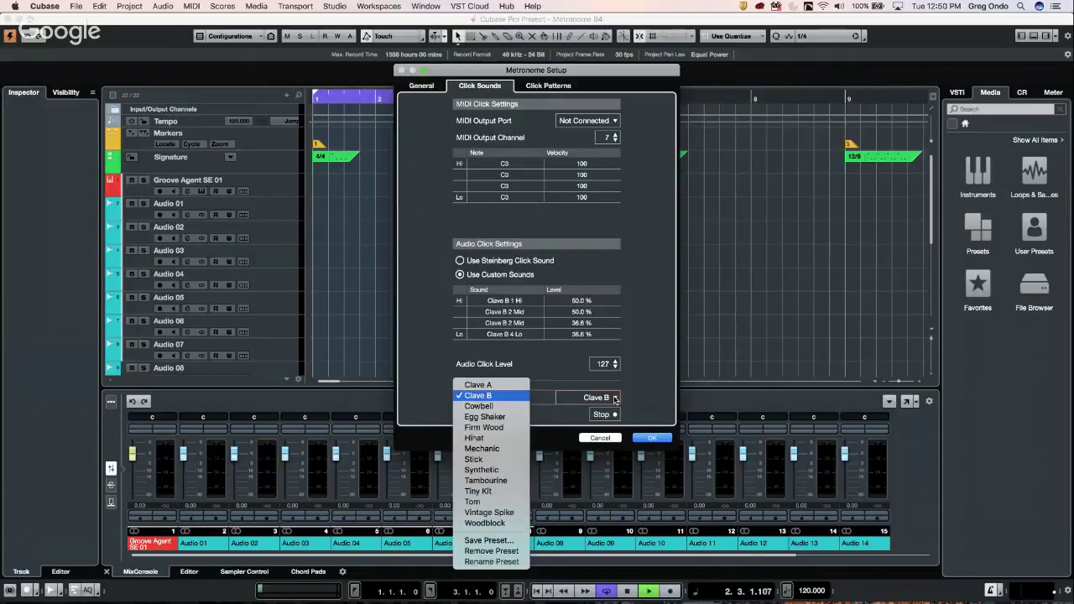
pyautogui.click(500, 427)
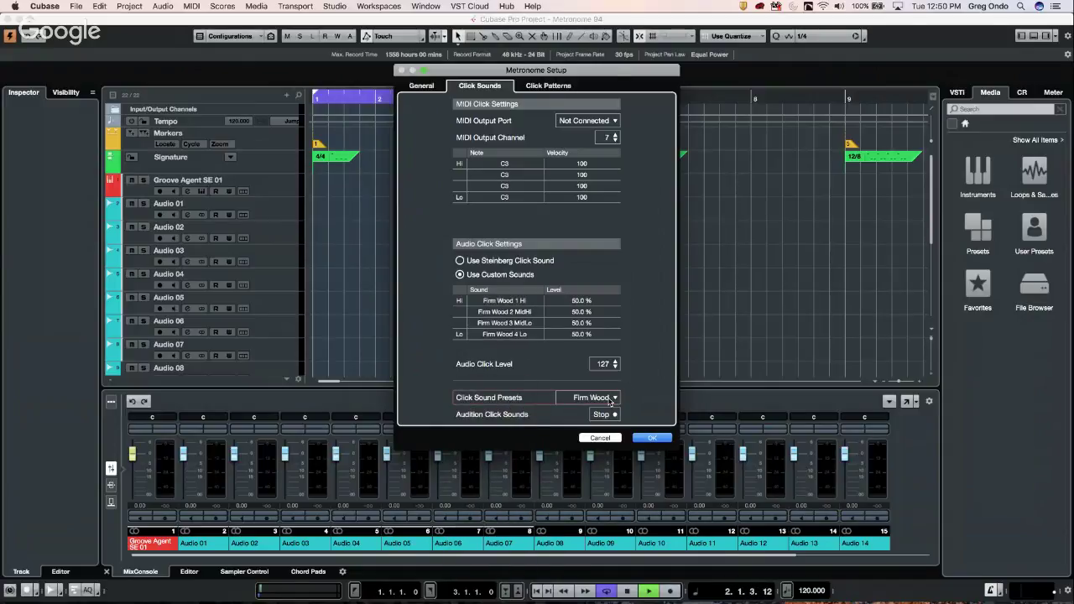
# Step: Audition the Mechanic, Synthetic and Tiny Kit click sound presets
pyautogui.click(611, 400)
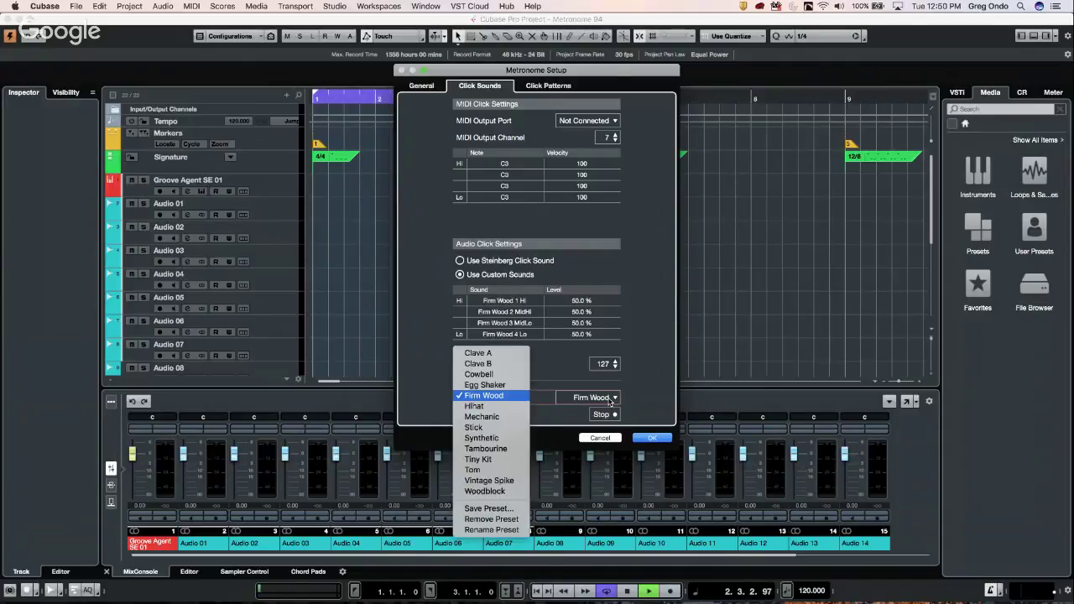
pyautogui.click(492, 417)
pyautogui.click(614, 400)
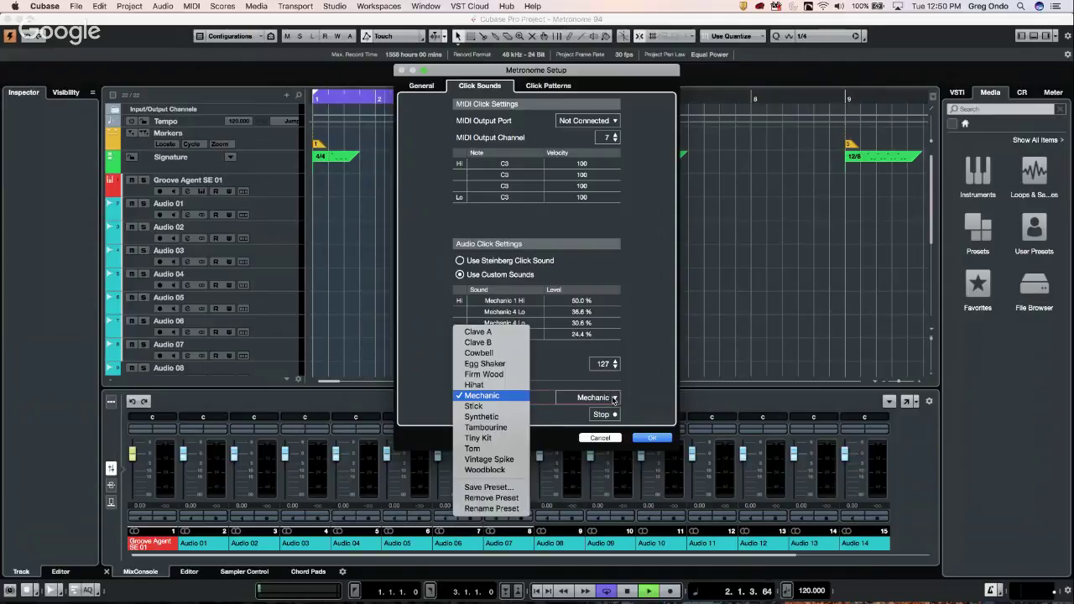
pyautogui.click(483, 417)
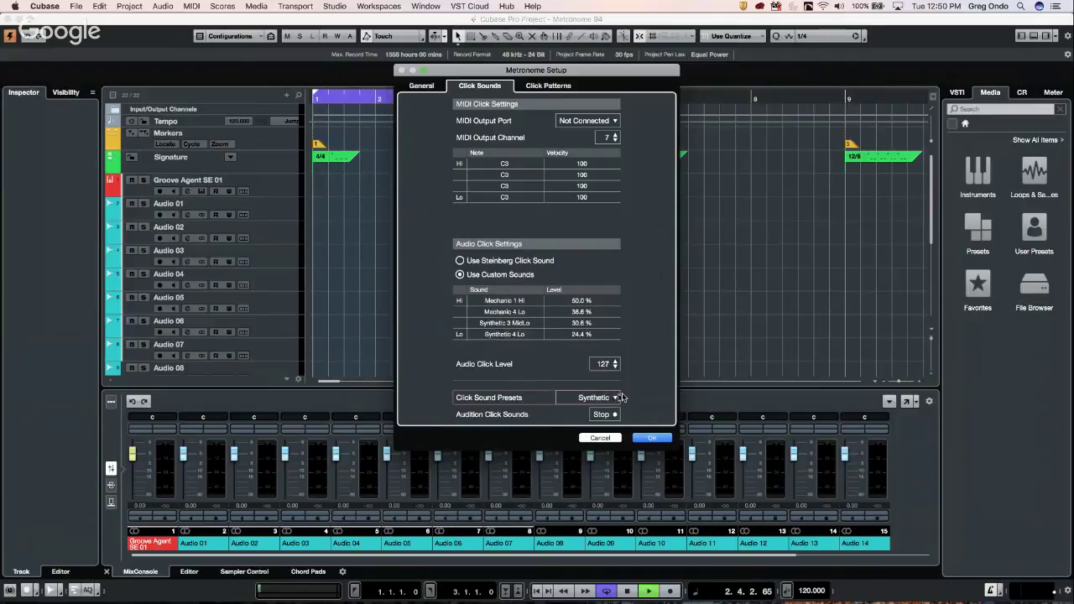
pyautogui.click(610, 400)
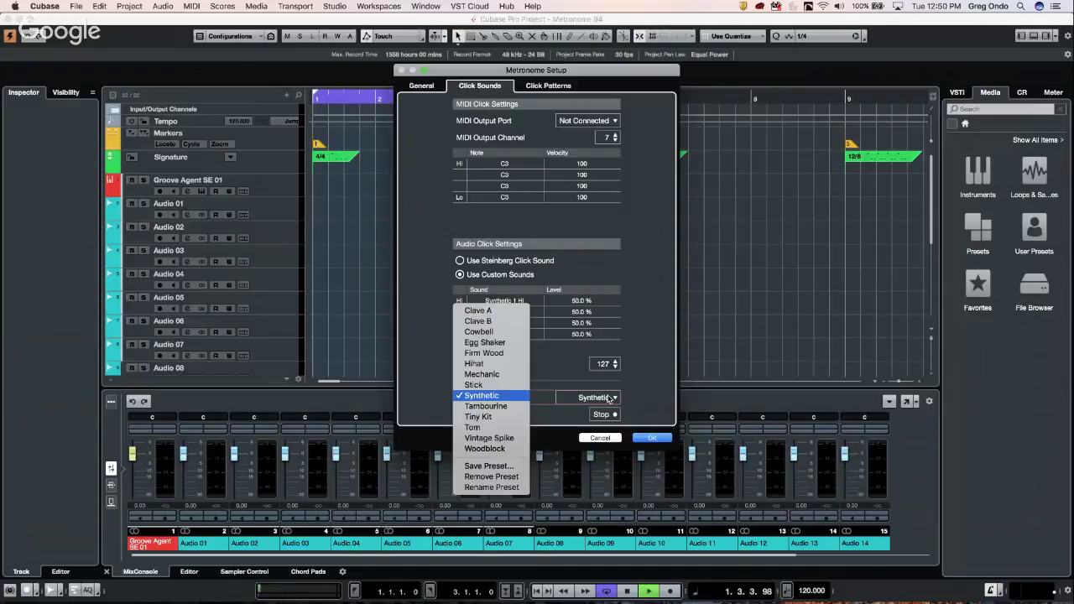
pyautogui.click(503, 417)
# Step: Audition the Vintage Spike and Woodblock click sound presets
pyautogui.click(612, 399)
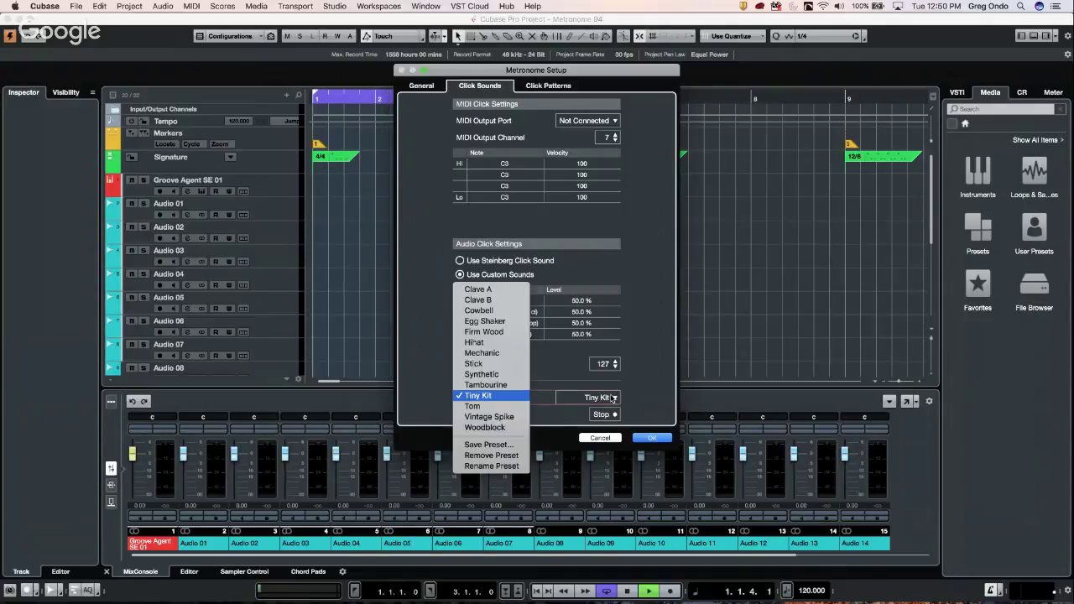
pyautogui.click(507, 417)
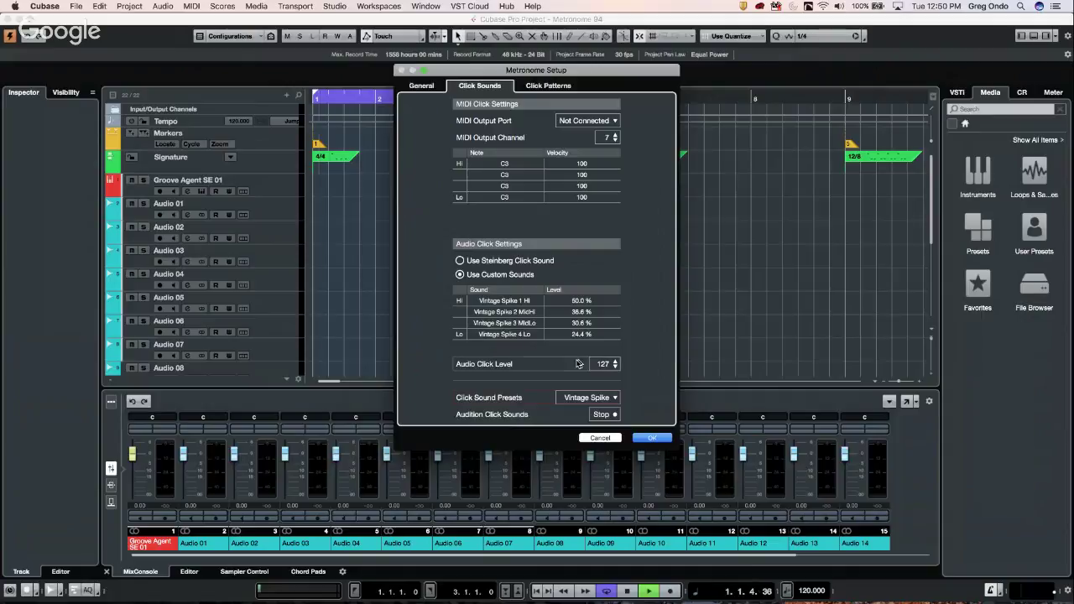
pyautogui.click(608, 398)
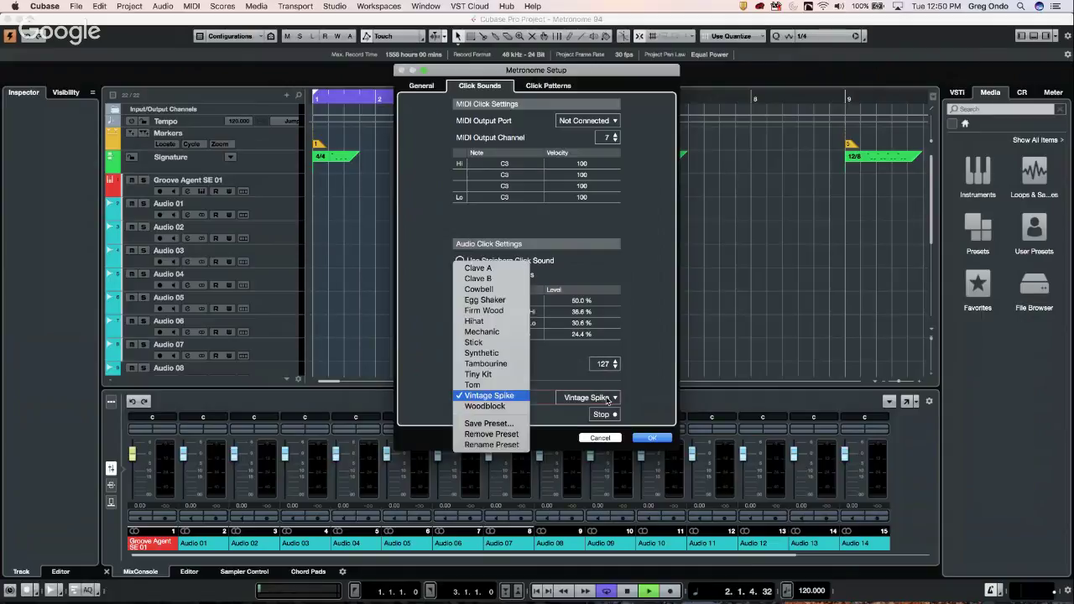
pyautogui.click(486, 407)
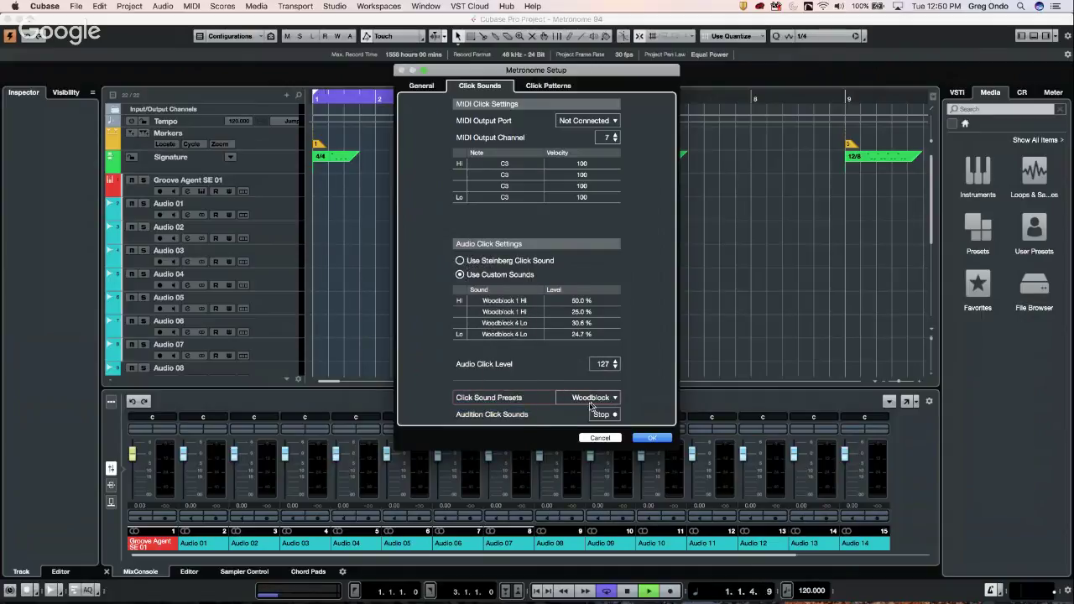
# Step: Compare the Steinberg click with the custom sounds, view the file selection for the Hi sound, and cancel the metronome setup
pyautogui.click(460, 261)
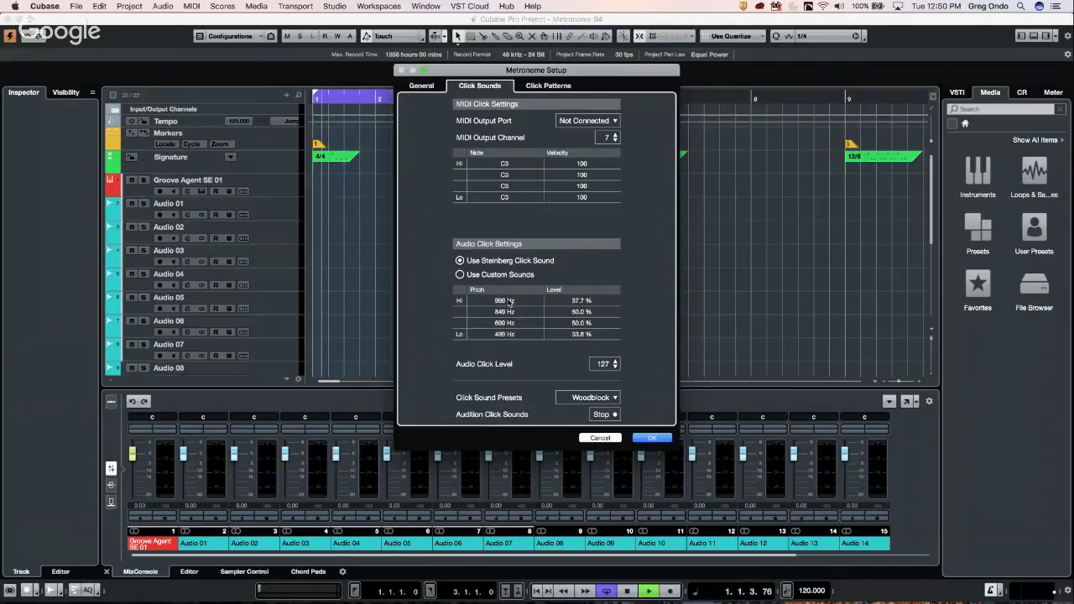
pyautogui.click(464, 275)
pyautogui.click(507, 303)
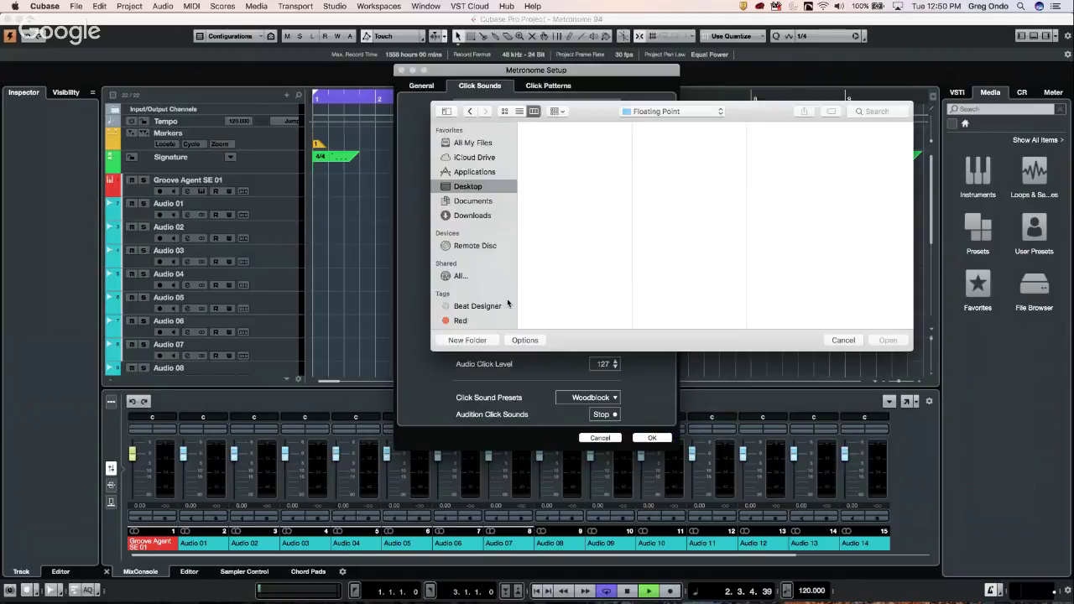
pyautogui.click(845, 340)
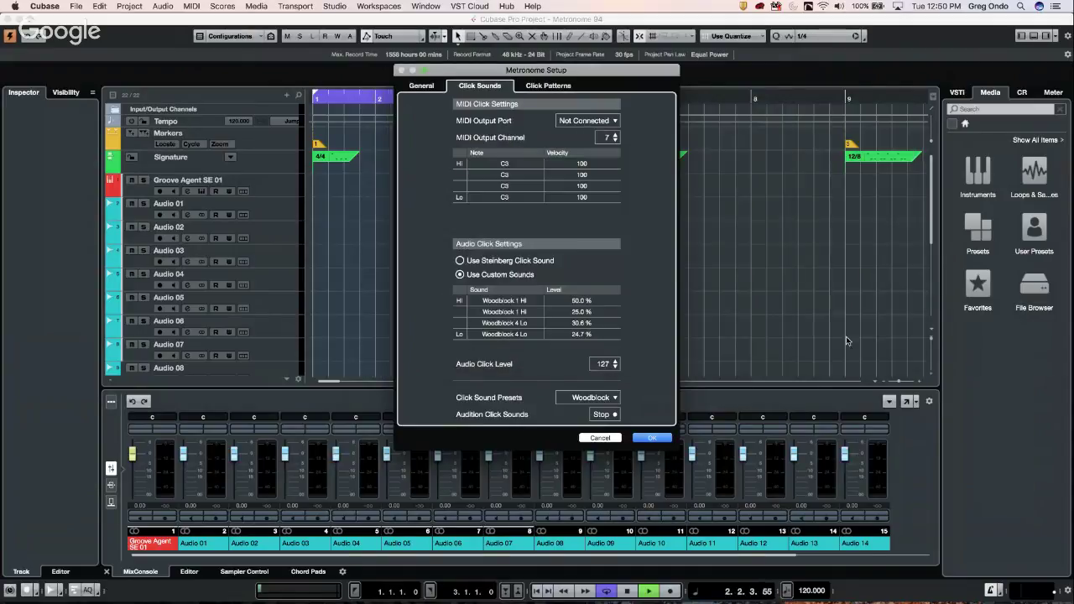
pyautogui.click(599, 438)
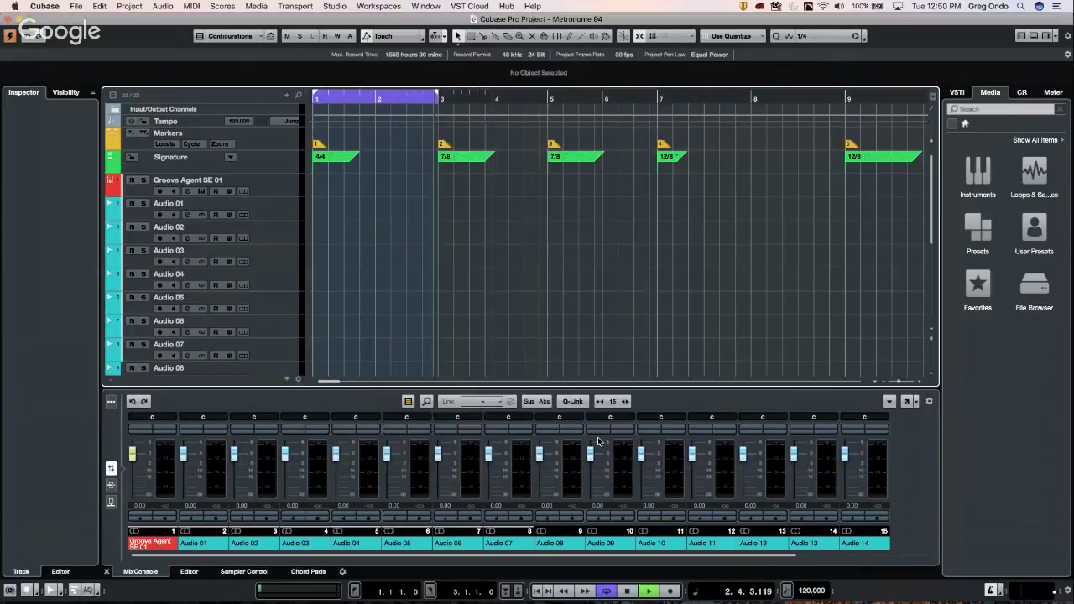
# Step: Select the 4/4 signature event at bar 1 and open its Click Pattern Editor
pyautogui.click(339, 159)
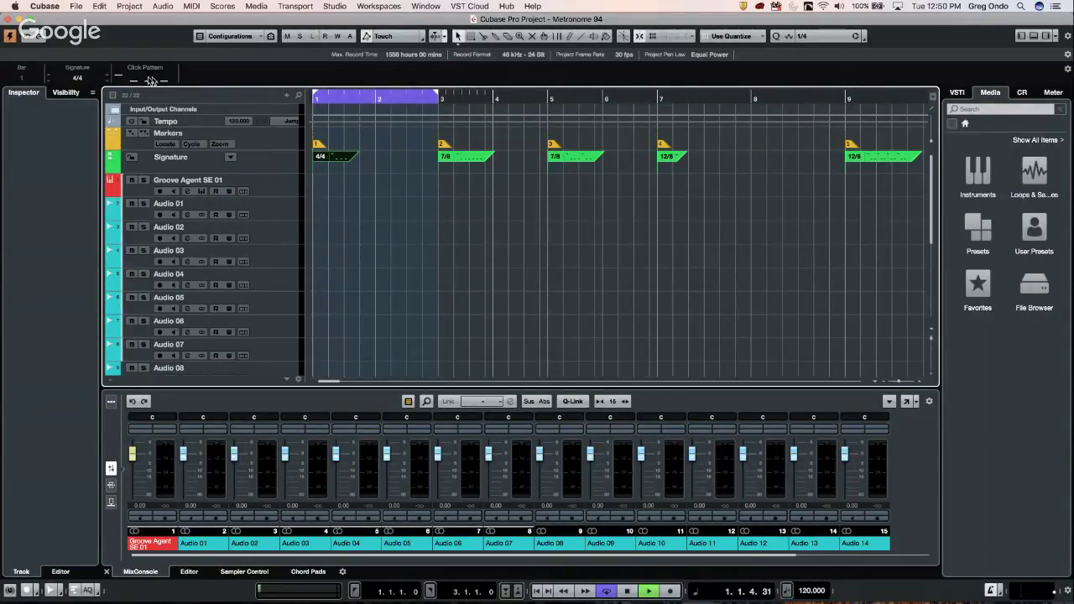
pyautogui.click(325, 161)
pyautogui.click(343, 161)
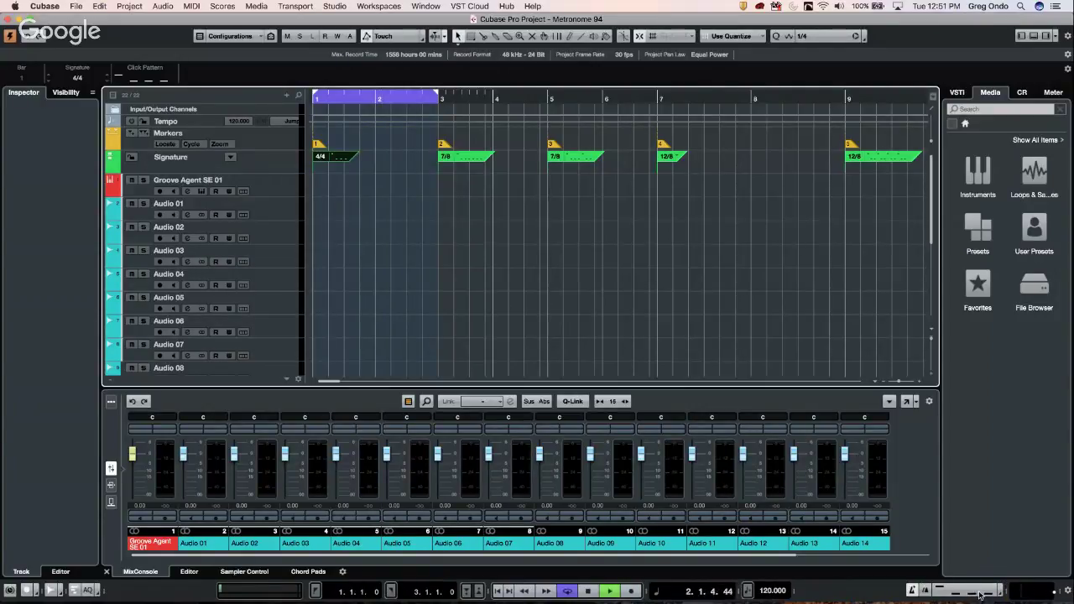
pyautogui.doubleClick(346, 159)
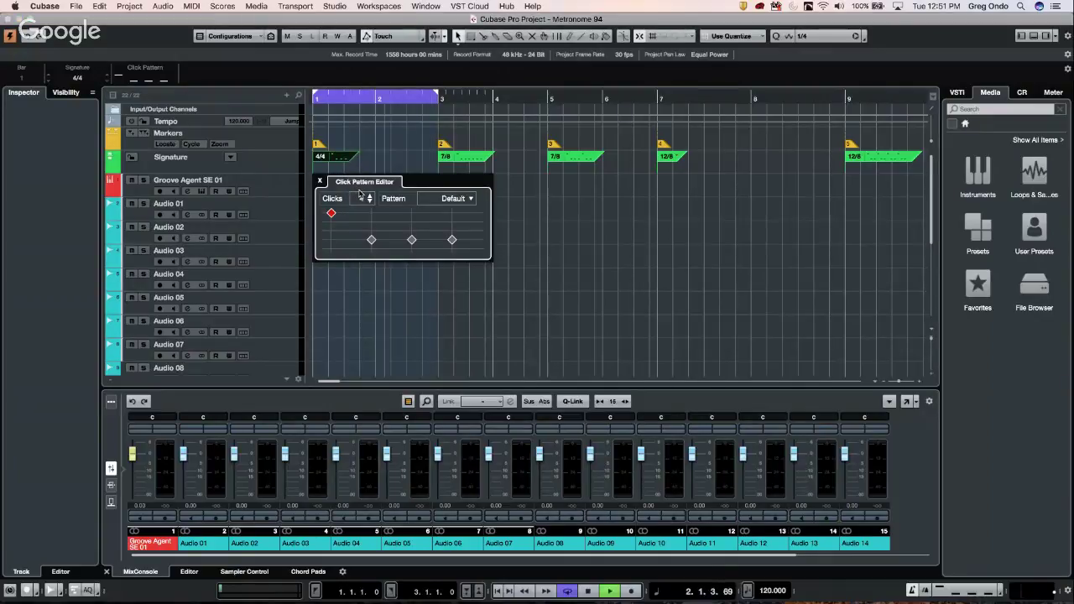
# Step: Try different accent levels for the second and third clicks of the 4/4 pattern, and restore the default pattern
pyautogui.click(372, 223)
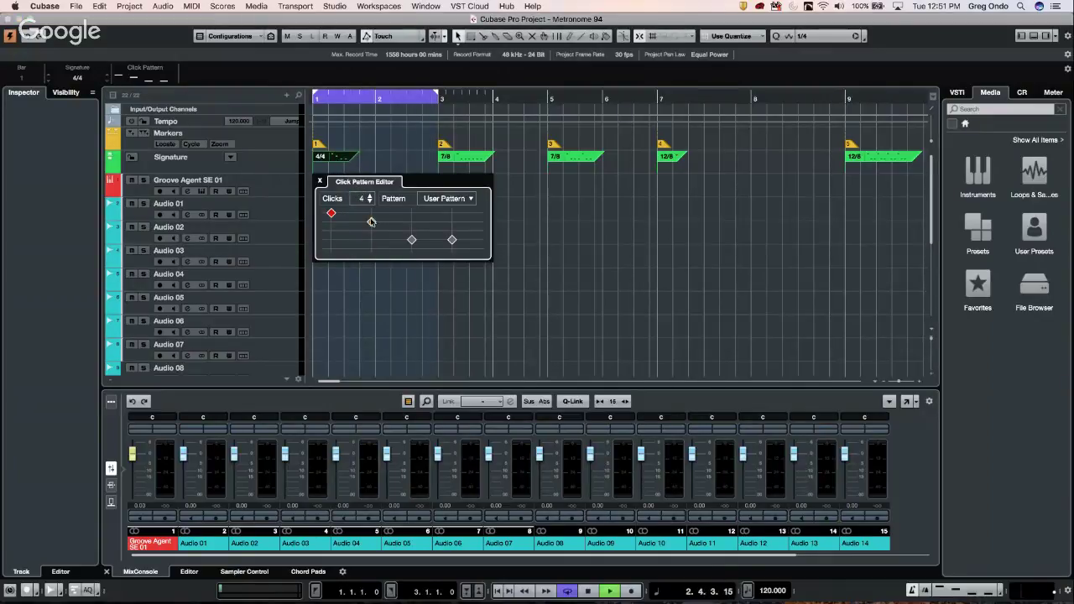
pyautogui.click(413, 231)
pyautogui.click(371, 250)
pyautogui.click(412, 249)
pyautogui.click(412, 247)
pyautogui.click(371, 247)
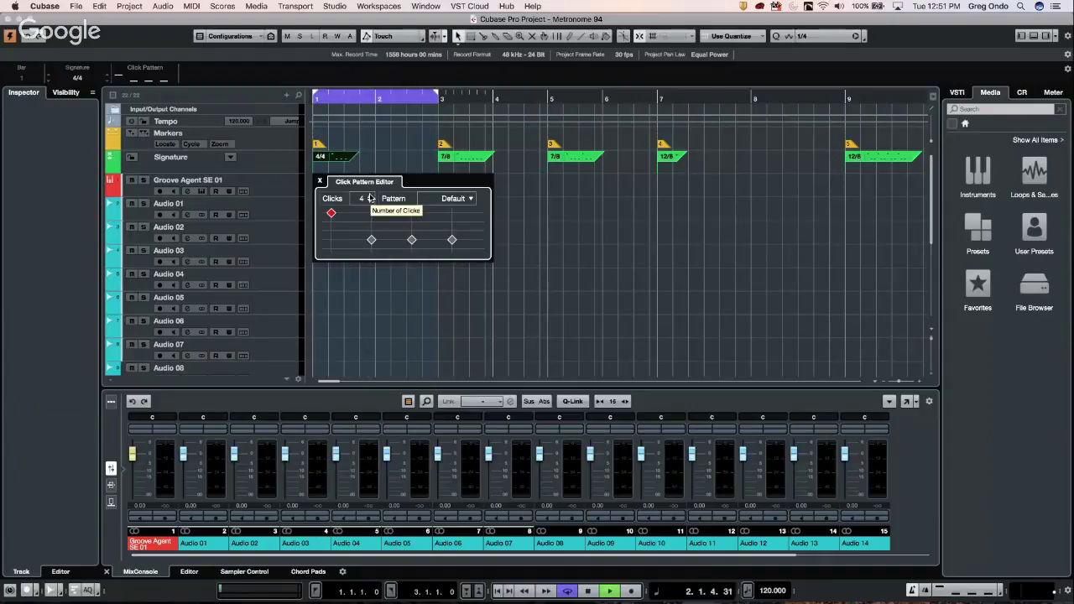
# Step: Set the number of clicks in the 4/4 signature's click pattern to 5
pyautogui.scroll(1, 371, 198)
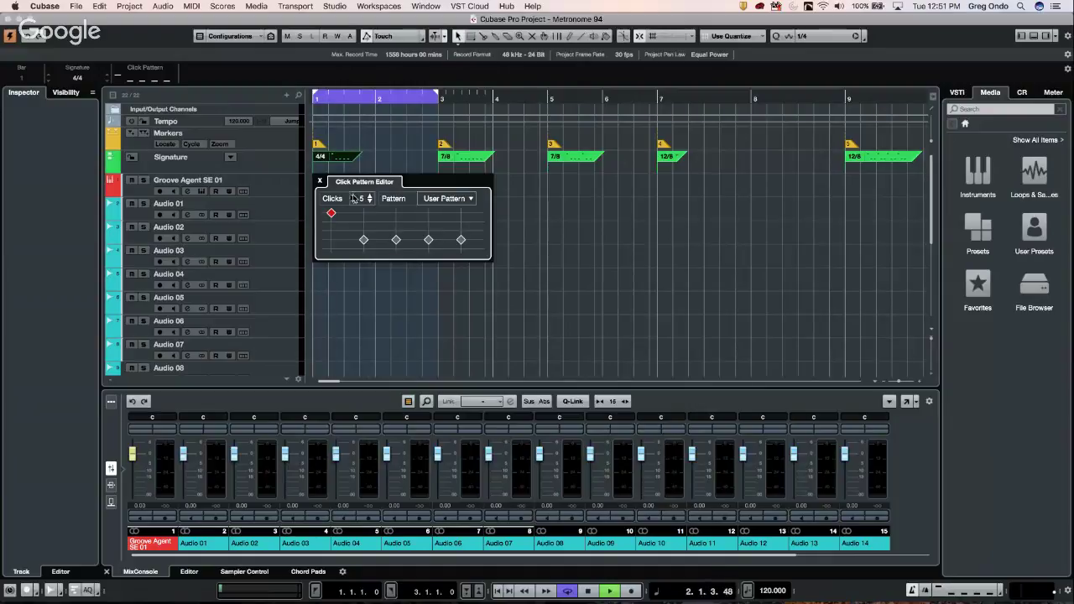
# Step: Try 6, 7 and 8 clicks for the 4/4 signature's click pattern, and restore the Default pattern
pyautogui.scroll(1, 370, 198)
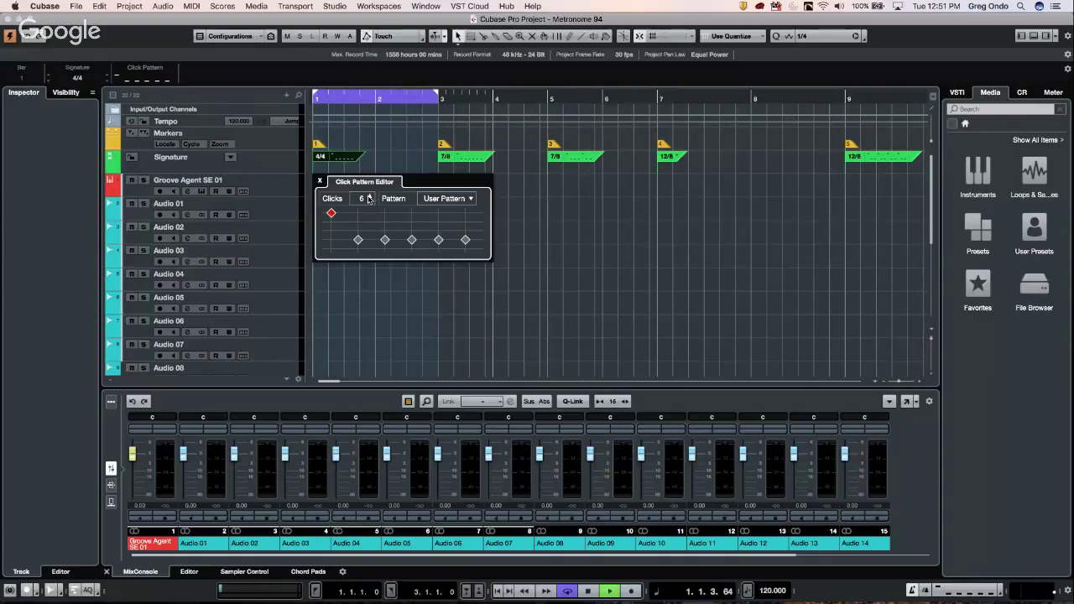
pyautogui.scroll(1, 369, 198)
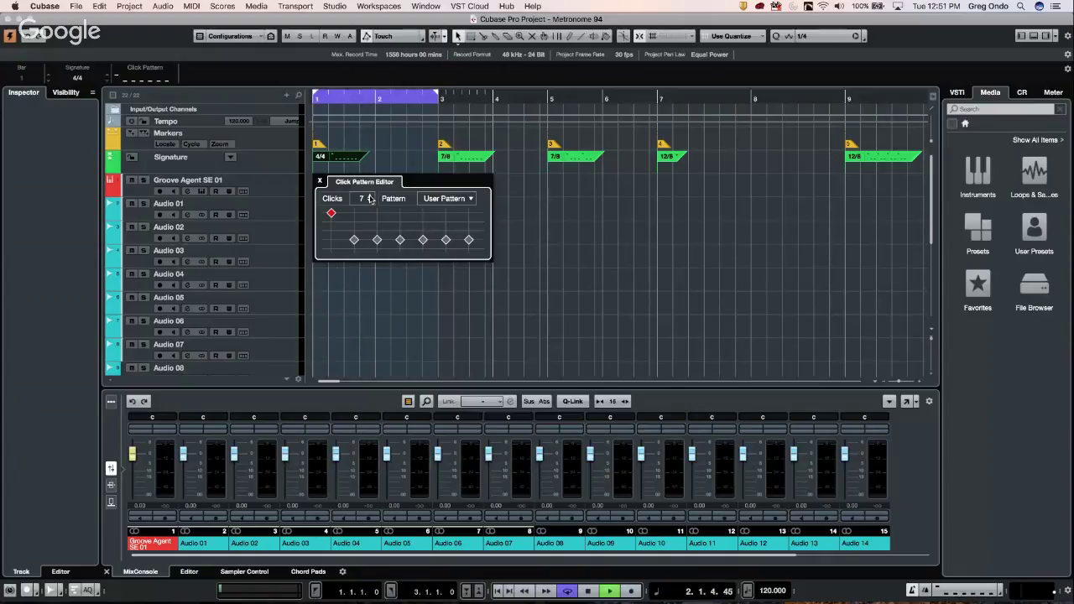
pyautogui.scroll(1, 370, 198)
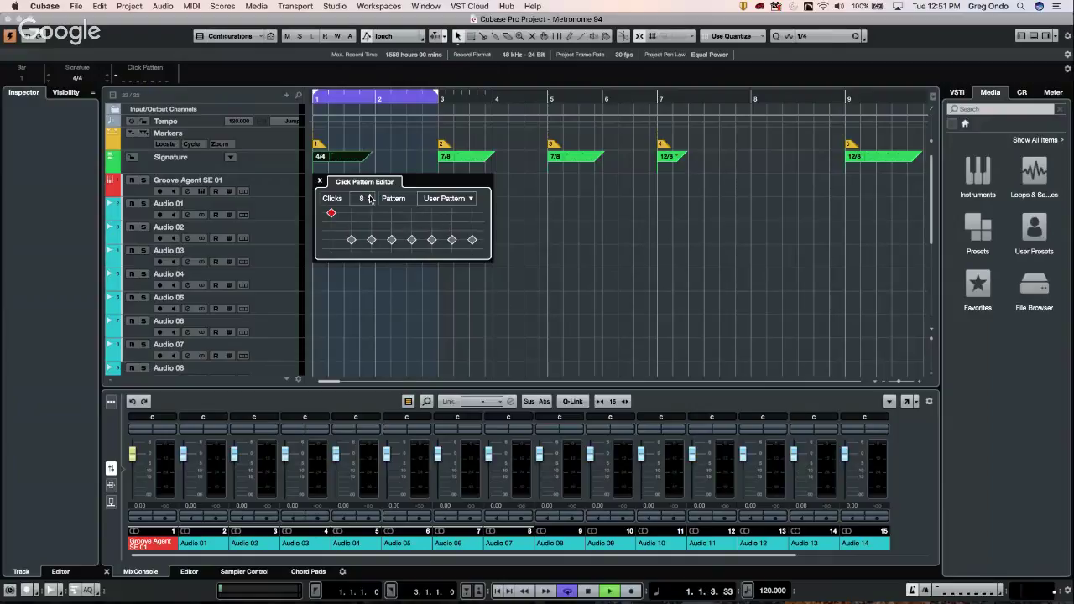
pyautogui.click(452, 202)
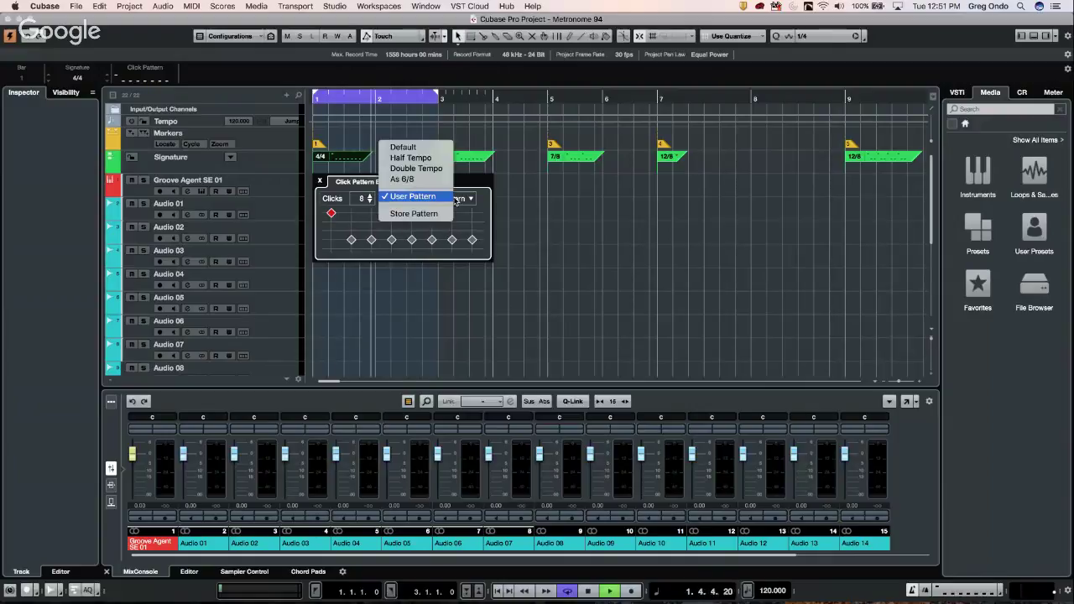
pyautogui.click(439, 150)
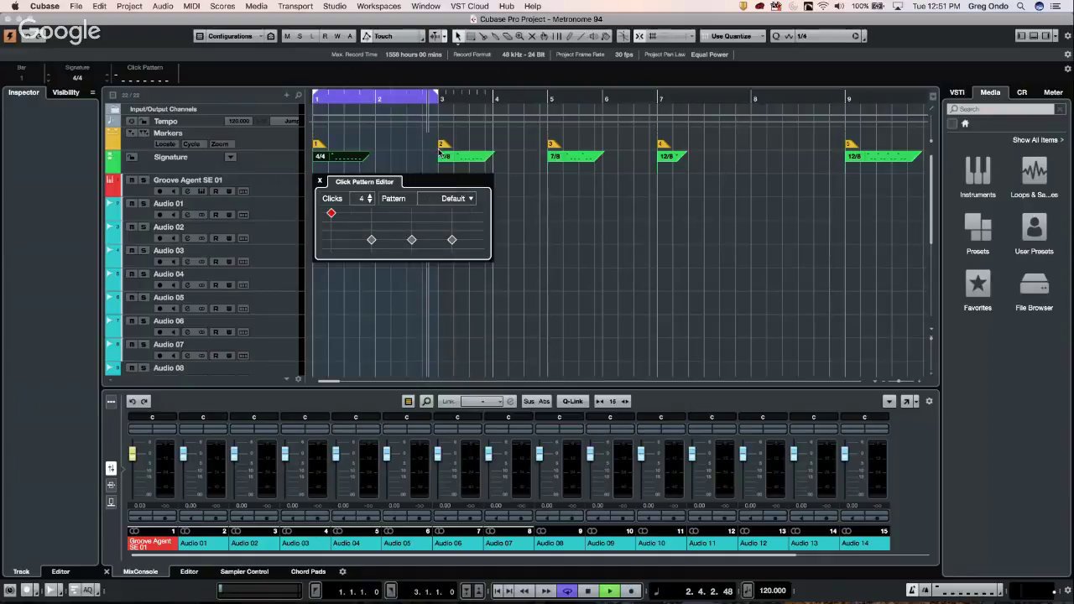
# Step: Apply the Half Tempo click pattern to the 4/4 signature event and close the Click Pattern Editor
pyautogui.click(461, 201)
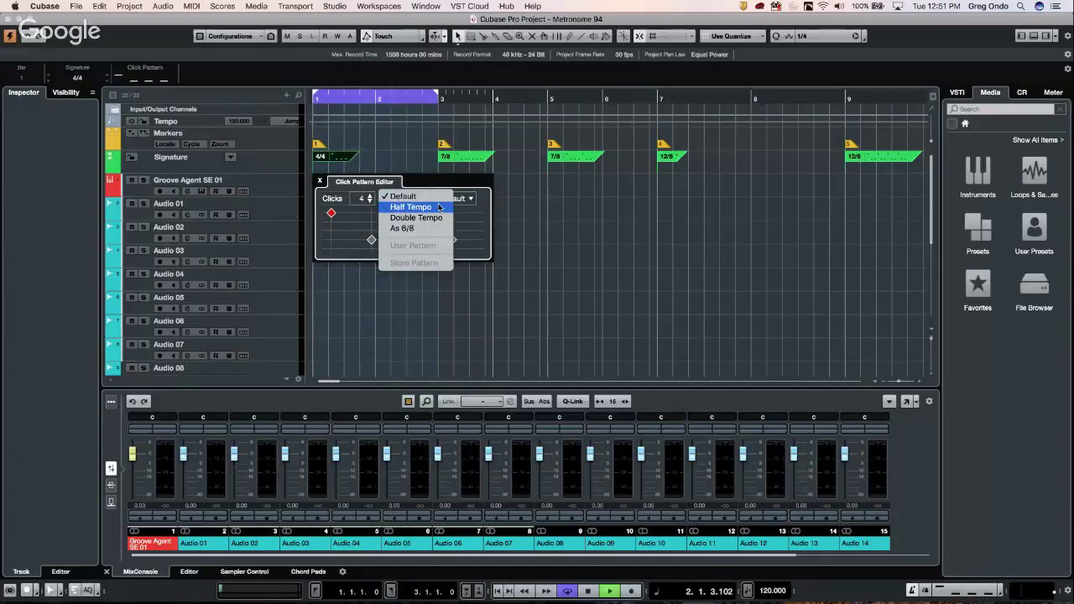
pyautogui.click(438, 207)
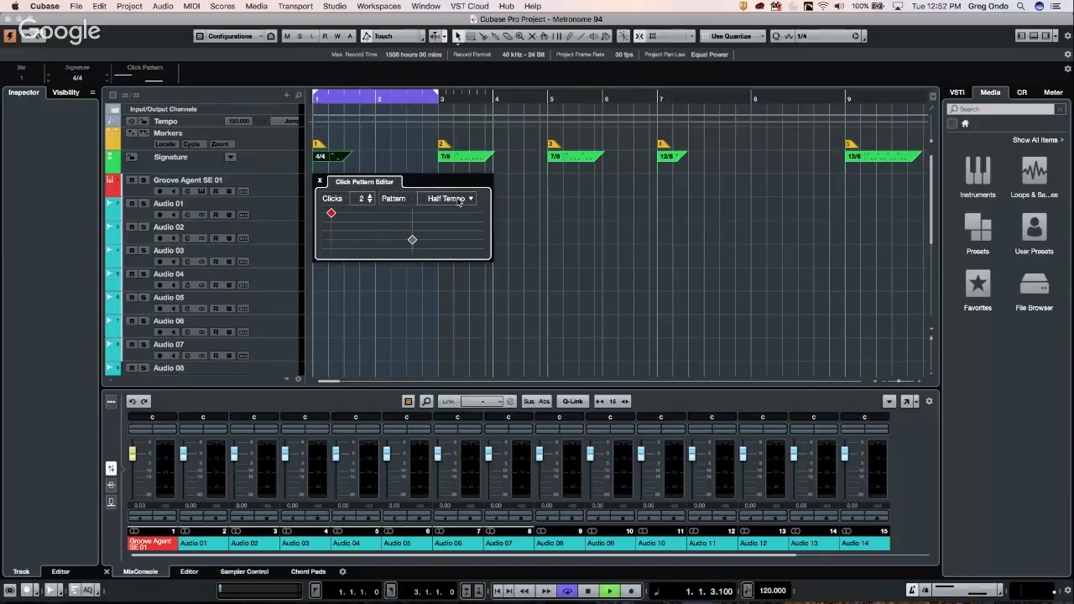
pyautogui.click(460, 200)
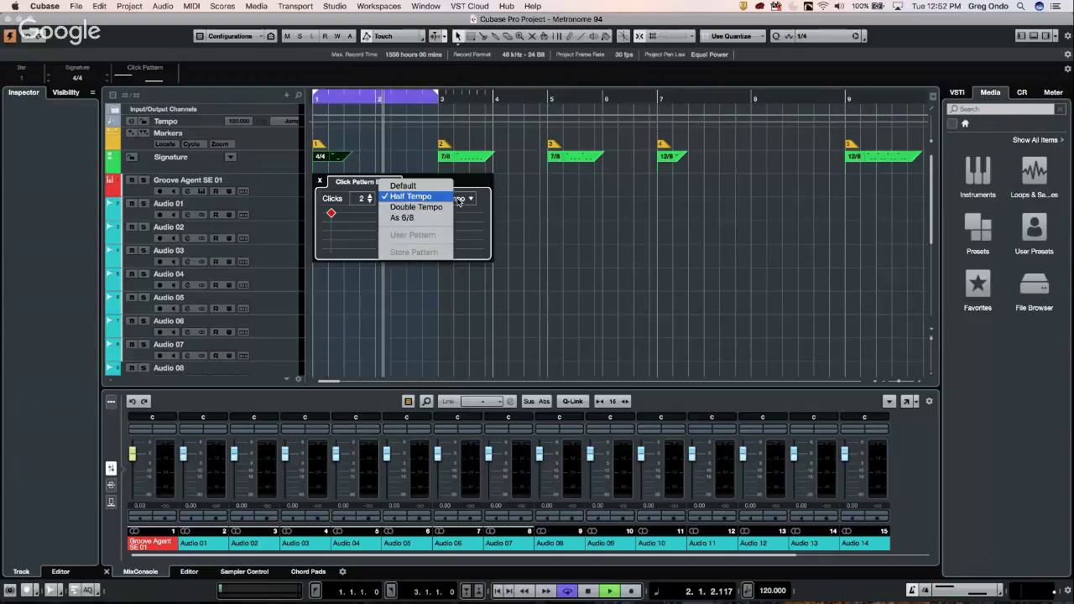
pyautogui.click(458, 198)
pyautogui.click(415, 155)
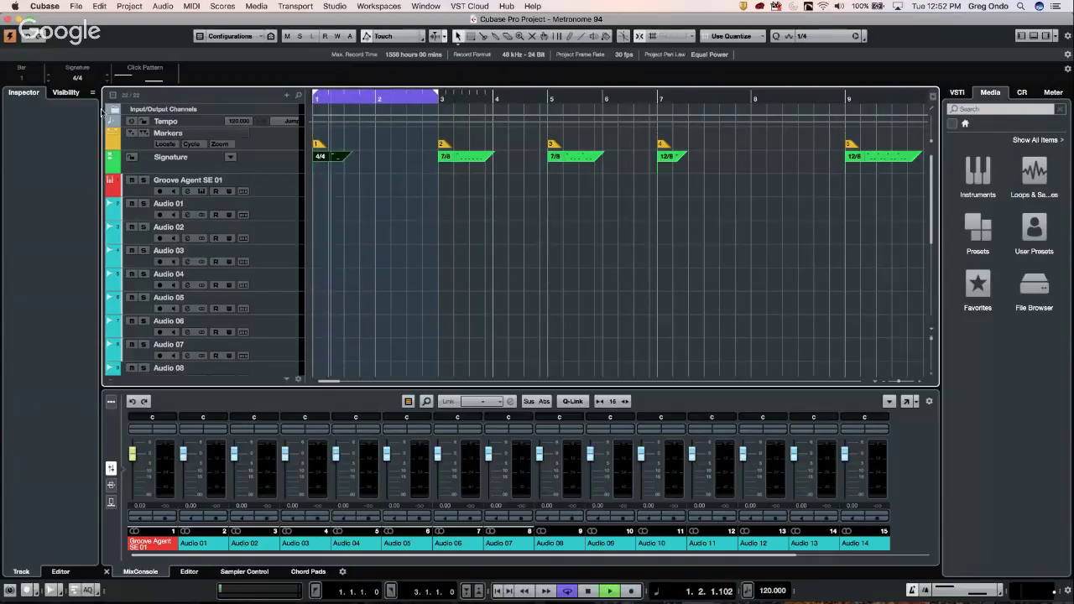
# Step: Apply the Double Tempo pattern to the 4/4 signature, raise its third and seventh clicks to the highest accent, and stop playback
pyautogui.click(142, 77)
pyautogui.click(245, 108)
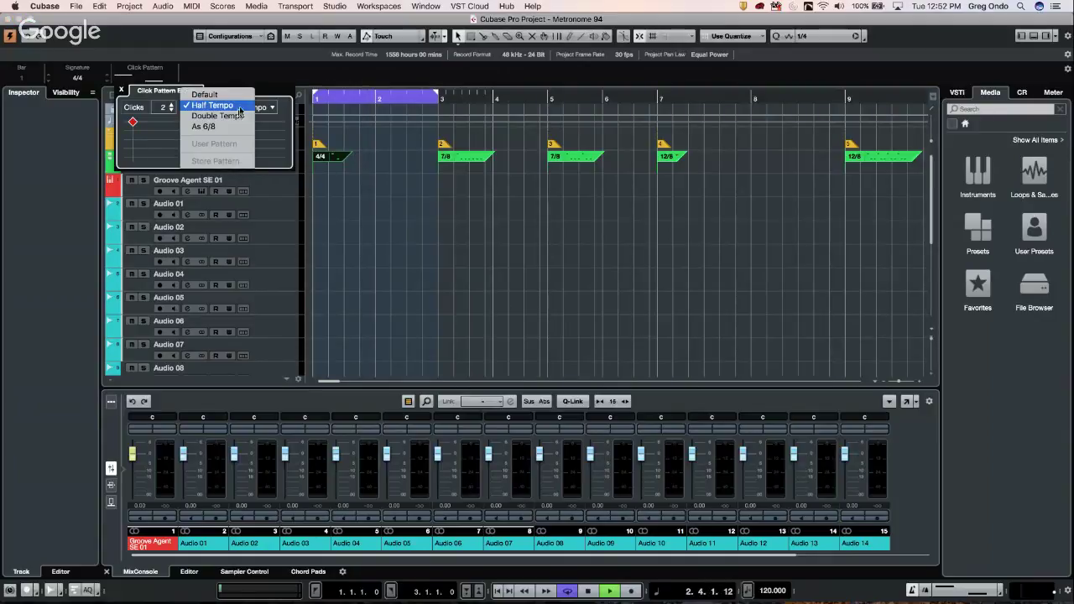
pyautogui.click(237, 119)
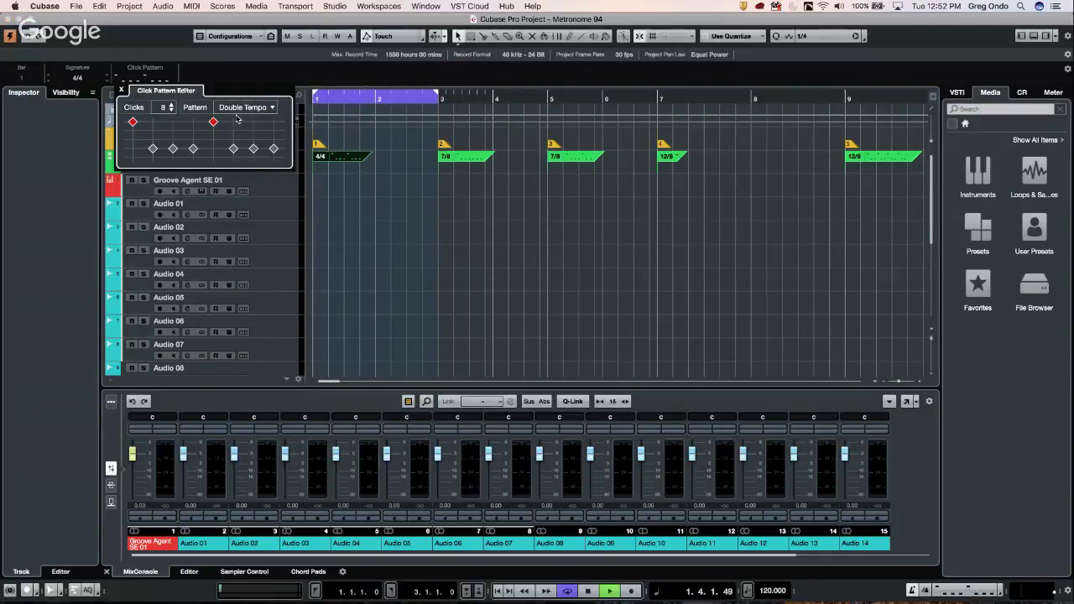
pyautogui.click(172, 122)
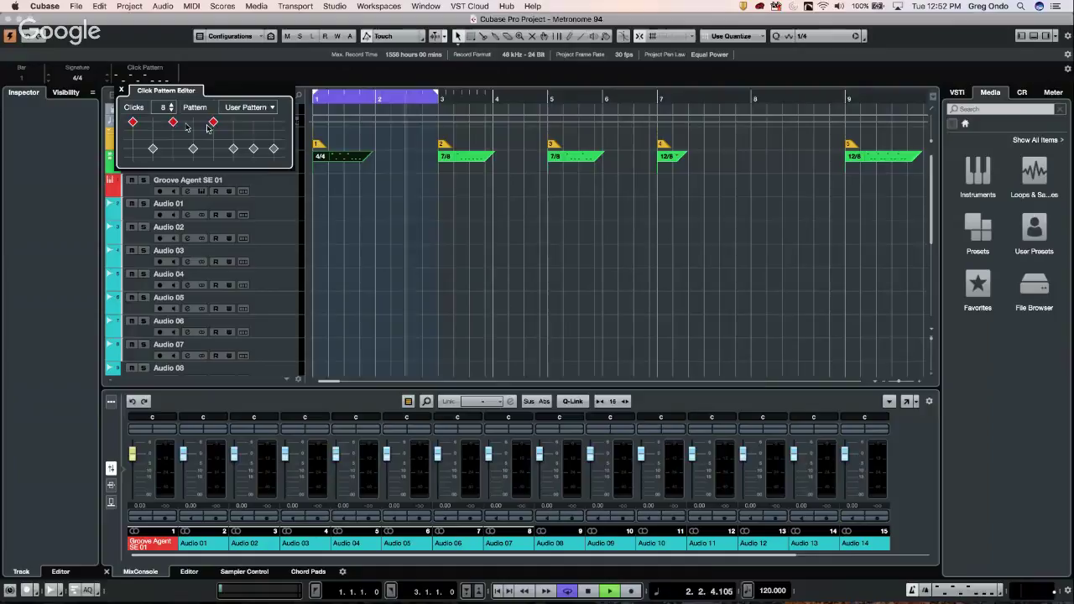
pyautogui.click(254, 122)
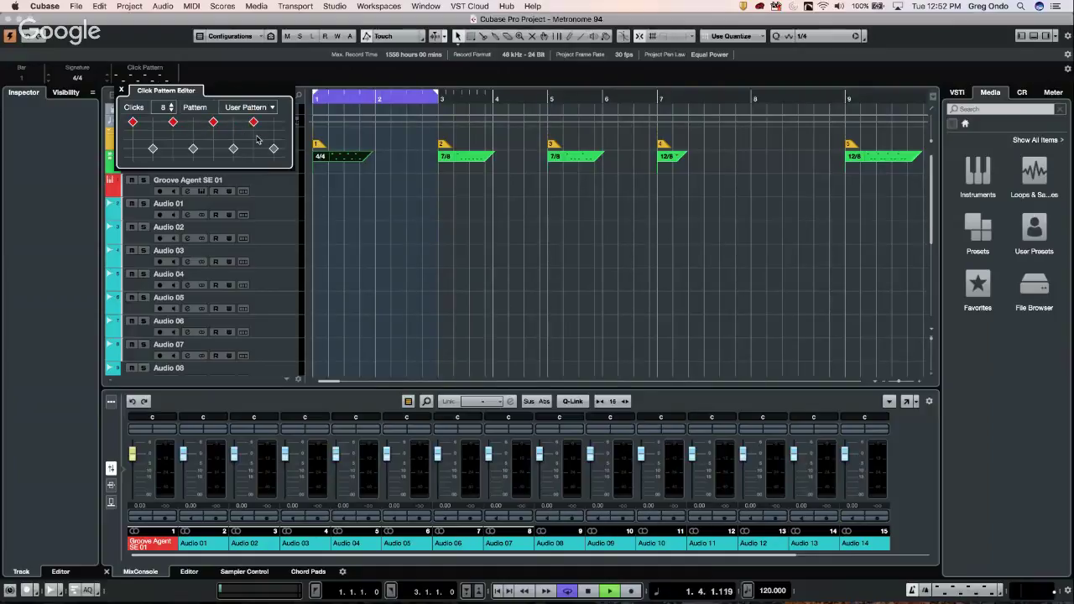
pyautogui.click(394, 208)
pyautogui.press('space')
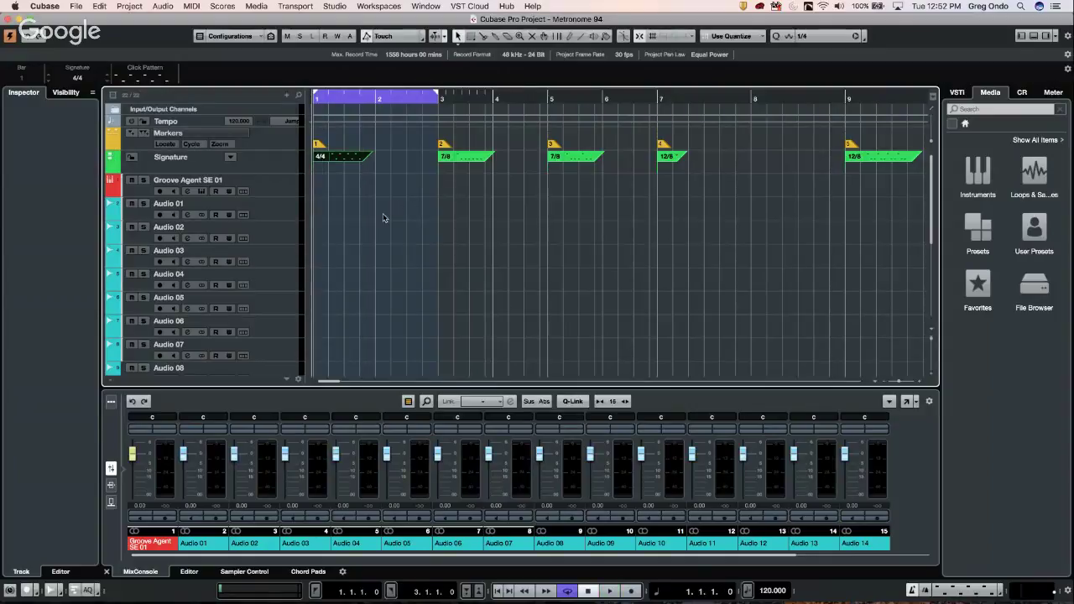
# Step: Open the click patterns in Metronome Setup and delete the Untitled pattern under 12/8
pyautogui.click(335, 6)
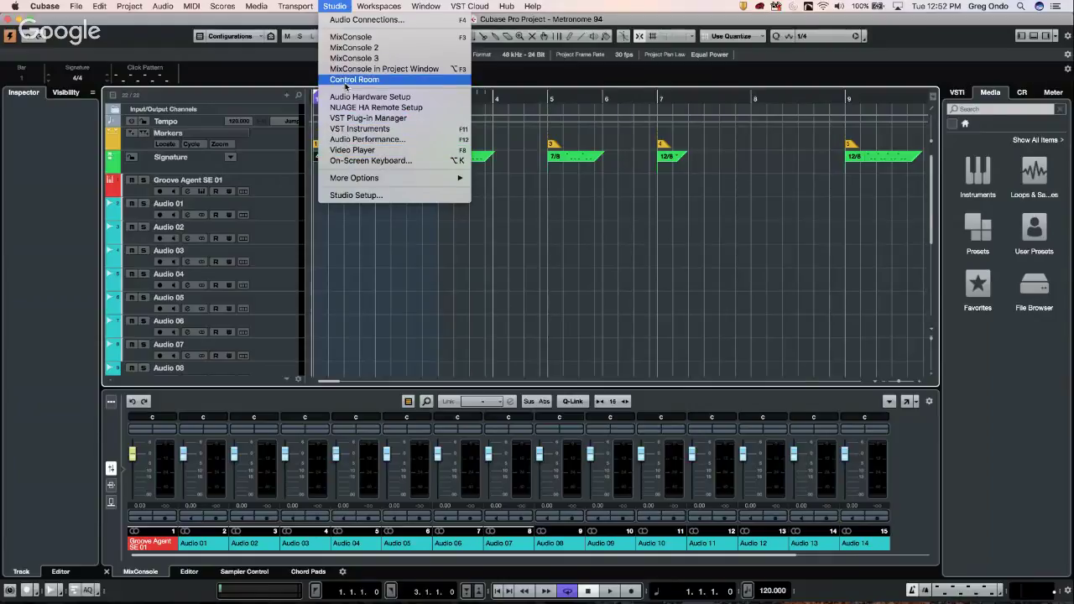
pyautogui.moveTo(295, 8)
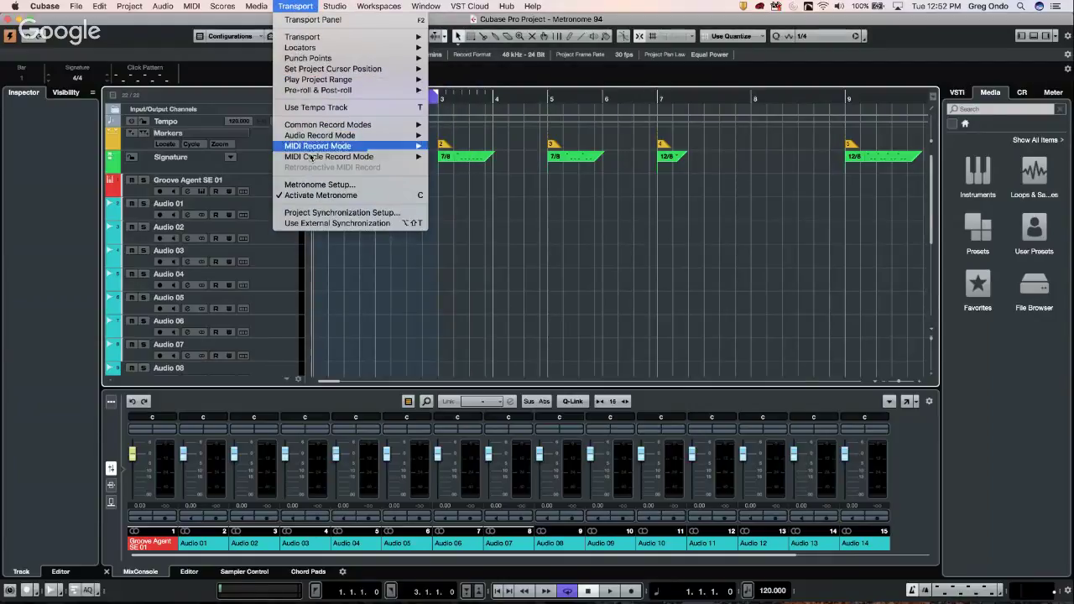
pyautogui.click(320, 188)
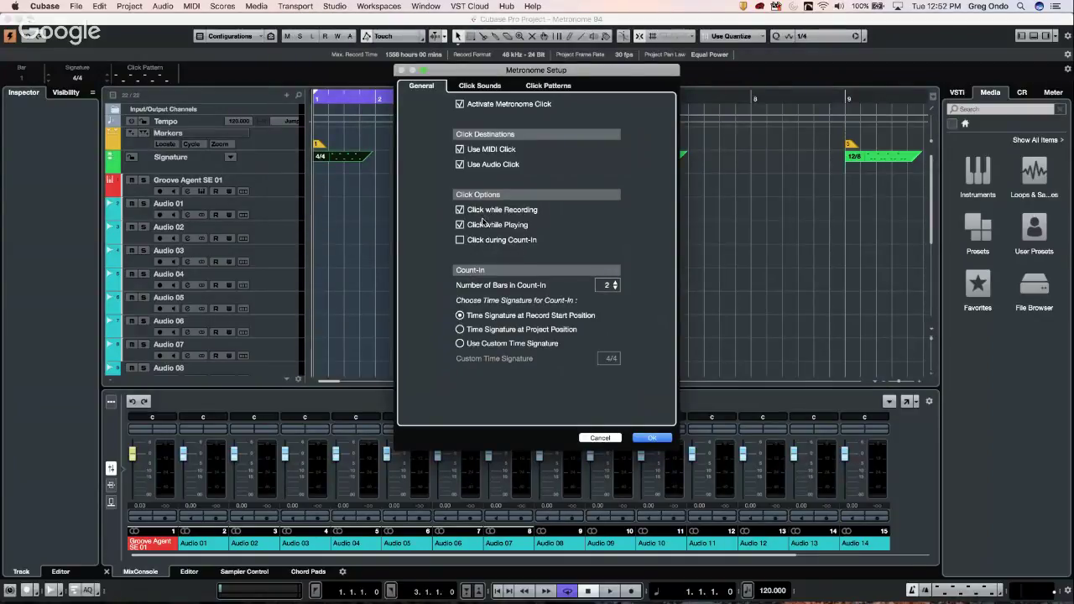
pyautogui.click(546, 86)
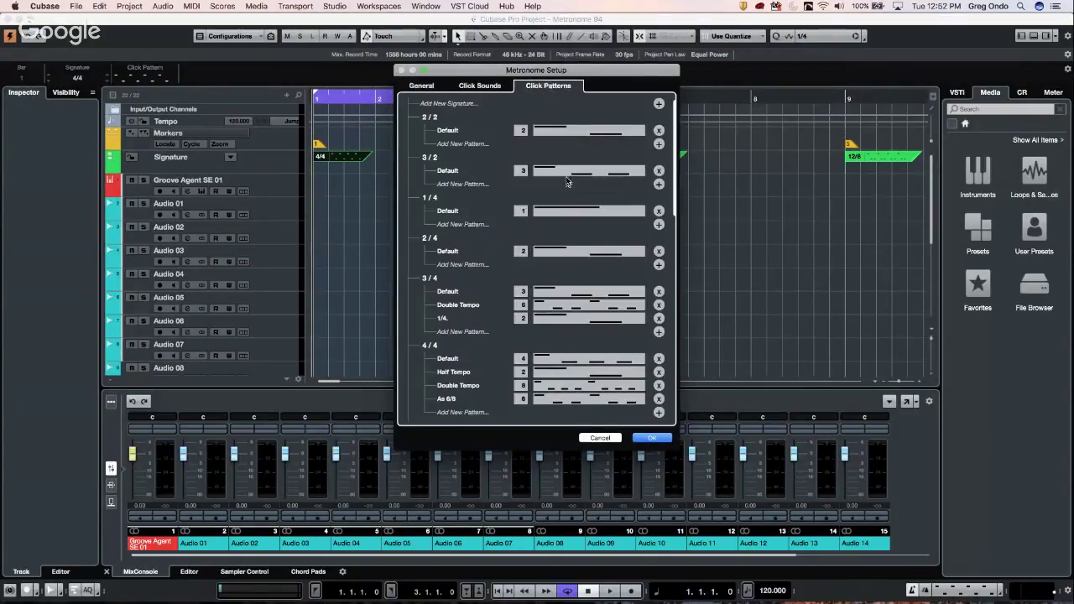
pyautogui.scroll(-10, 567, 181)
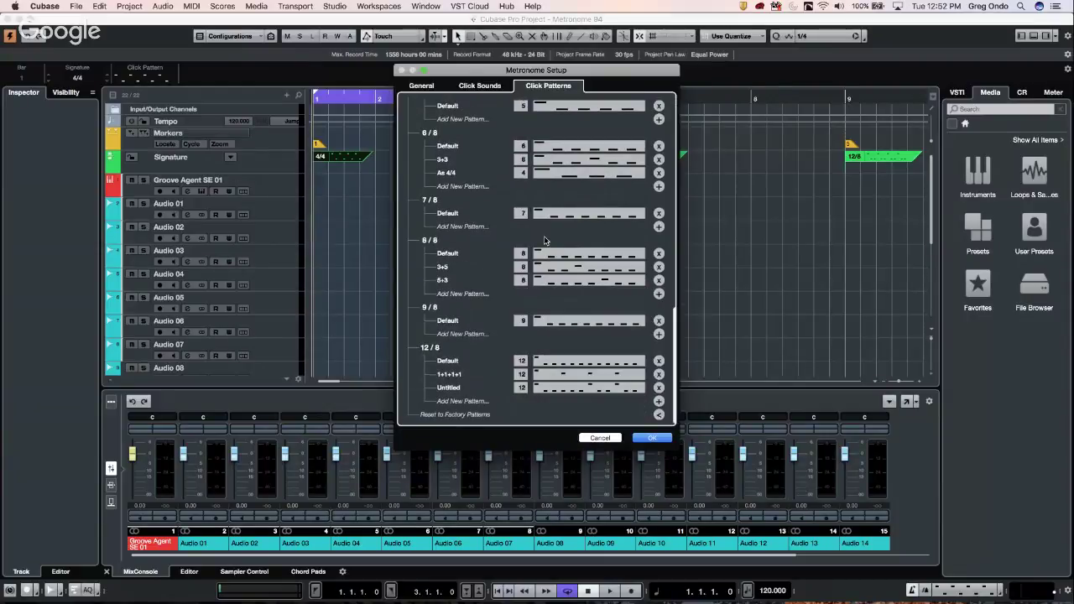
pyautogui.click(659, 388)
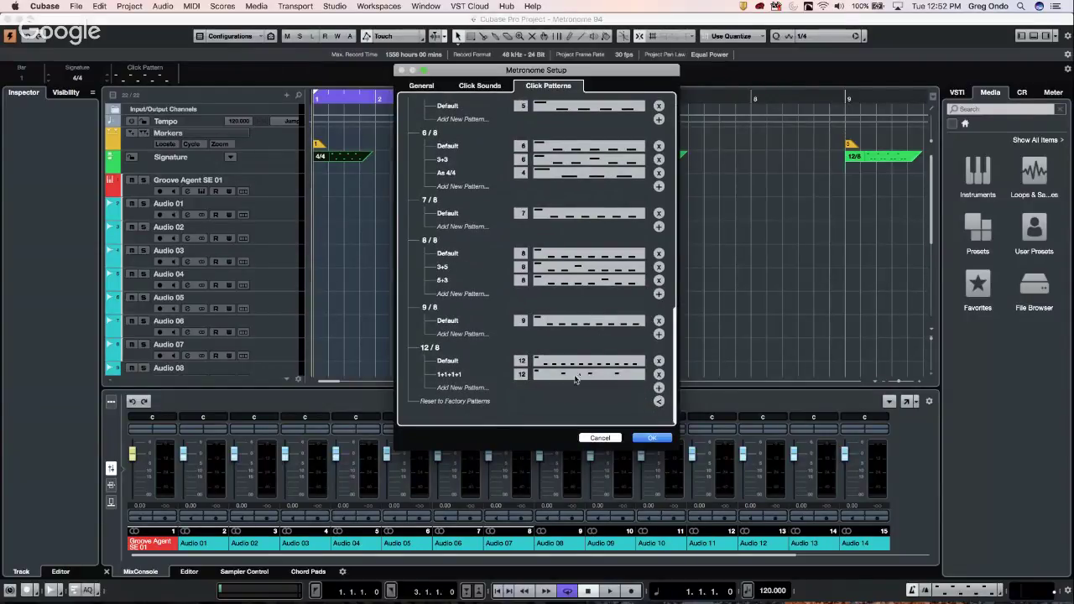
# Step: Add a new 12/8 click pattern and raise its fourth, seventh and tenth clicks to the highest accent
pyautogui.click(659, 387)
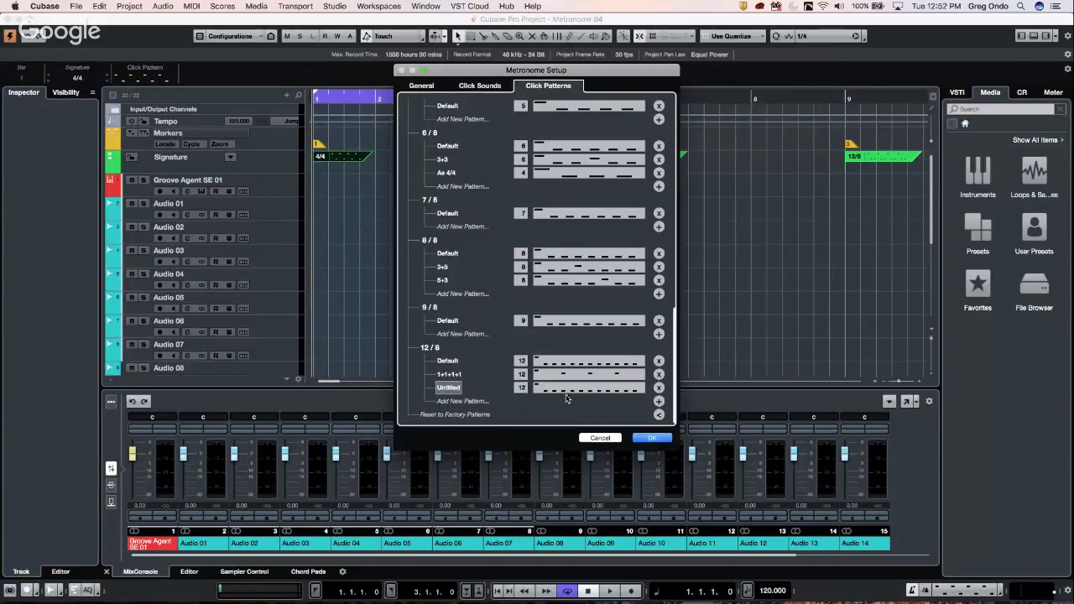
pyautogui.click(576, 390)
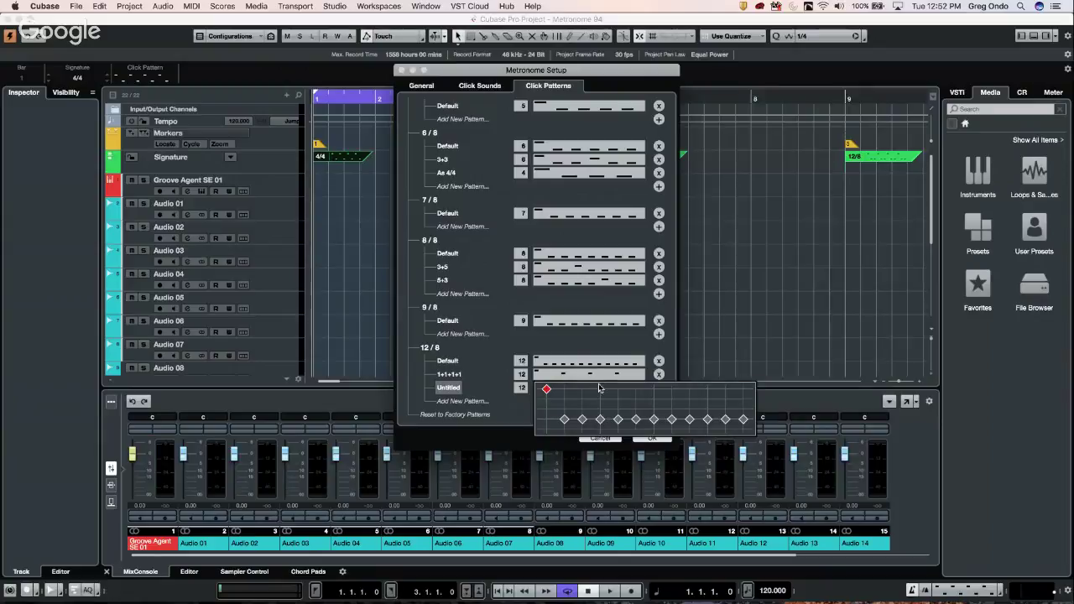
pyautogui.click(600, 389)
pyautogui.click(655, 390)
pyautogui.click(708, 391)
pyautogui.click(475, 379)
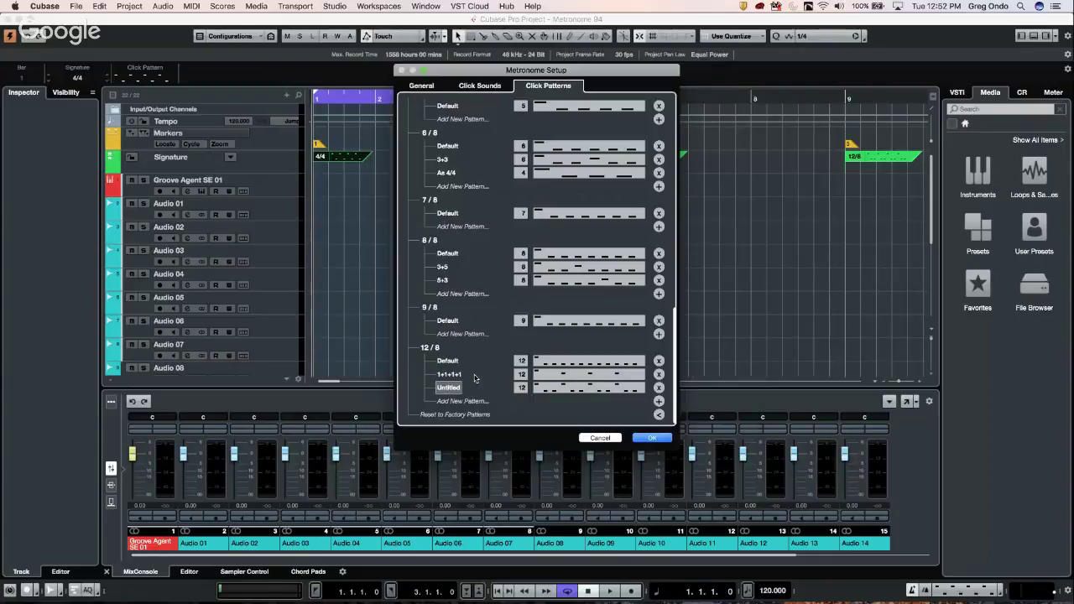
# Step: Rename the new 12/8 pattern as uyfduoyf, and cancel the metronome setup
pyautogui.doubleClick(460, 387)
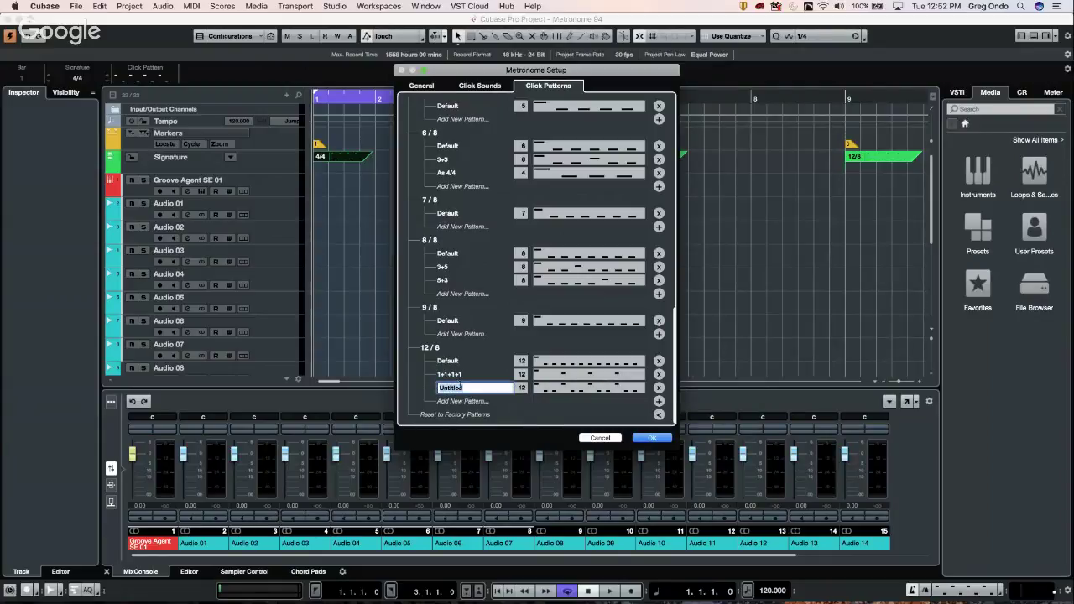
pyautogui.write('uyfduoyf')
pyautogui.press('Return')
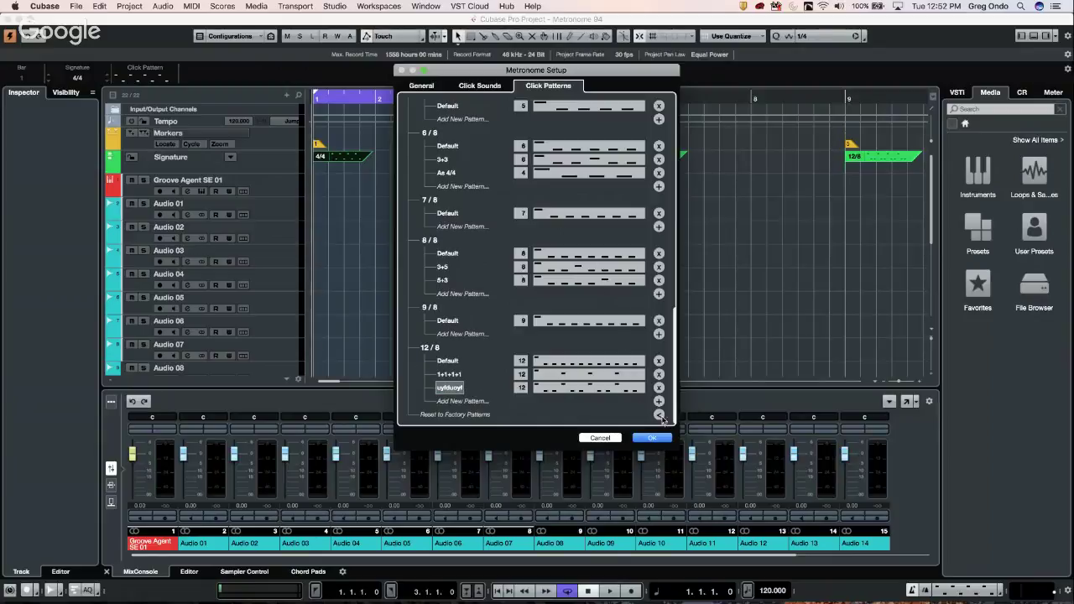
pyautogui.click(601, 438)
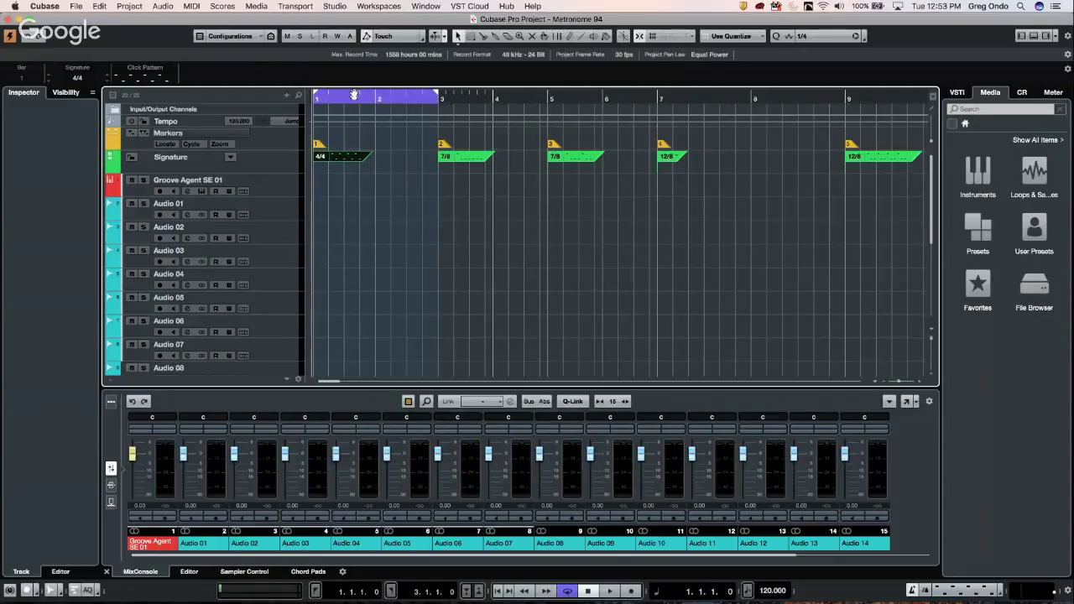
# Step: Set the cycle range from bar 3 to bar 5, and play it with the 7/8 signature event at bar 3 selected
pyautogui.moveTo(342, 95); pyautogui.dragTo(472, 104)
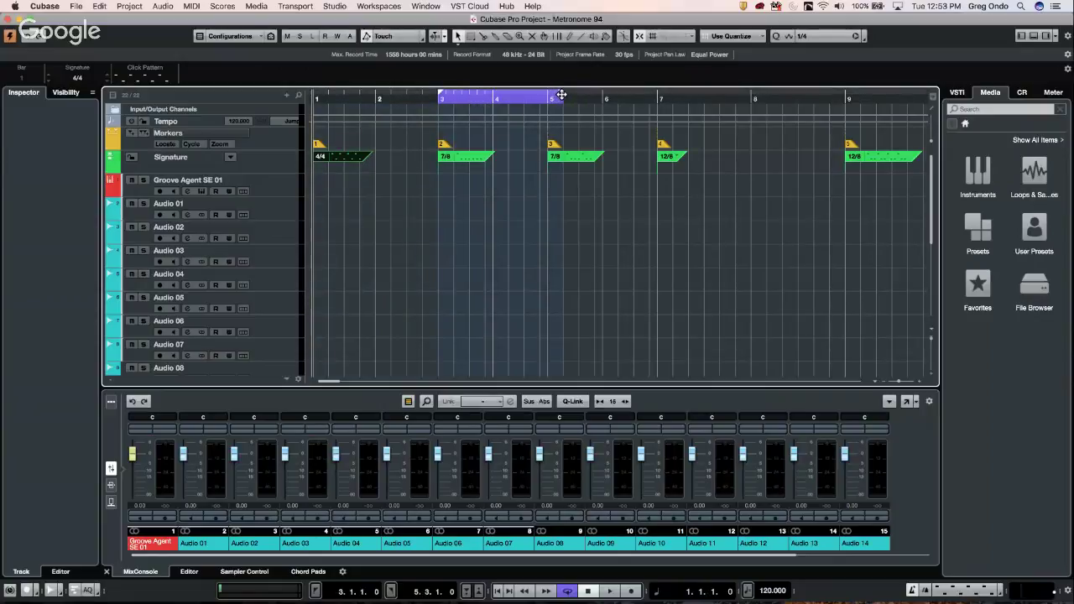
pyautogui.moveTo(561, 94); pyautogui.dragTo(547, 96)
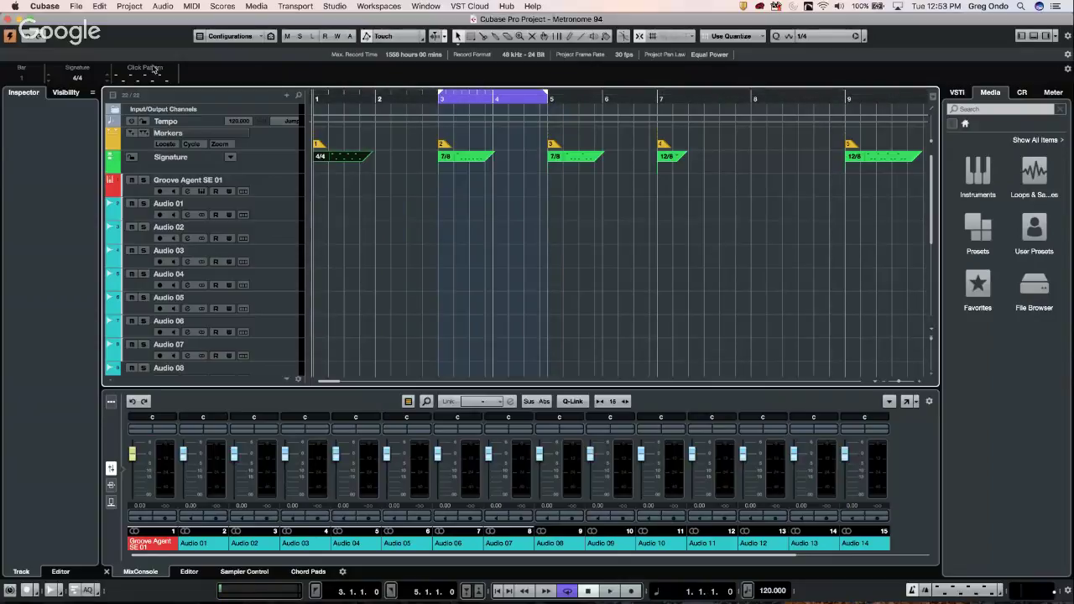
pyautogui.click(470, 157)
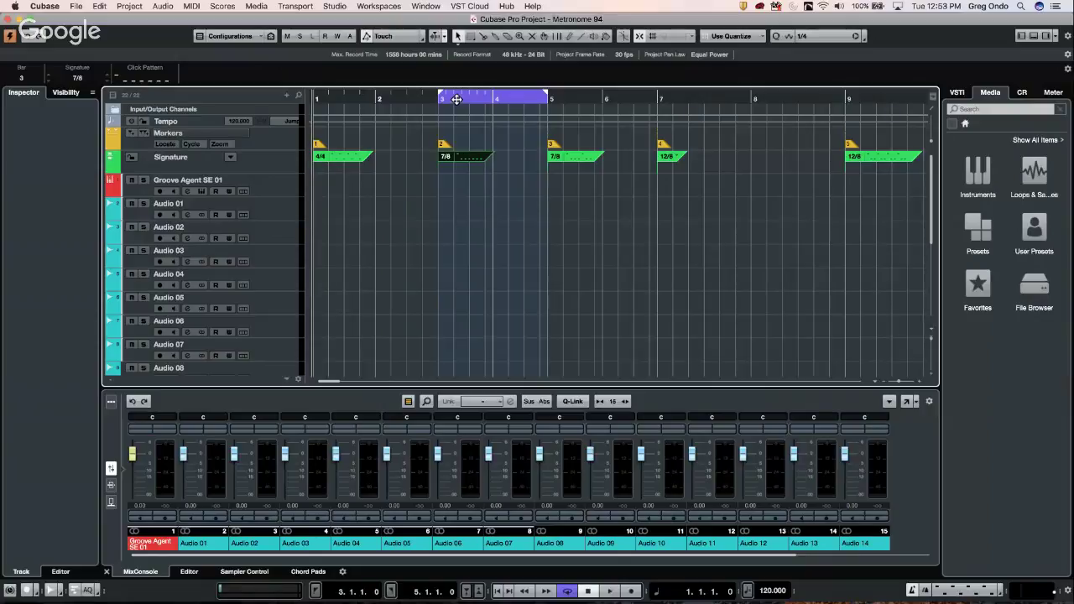
pyautogui.moveTo(432, 99); pyautogui.dragTo(460, 136)
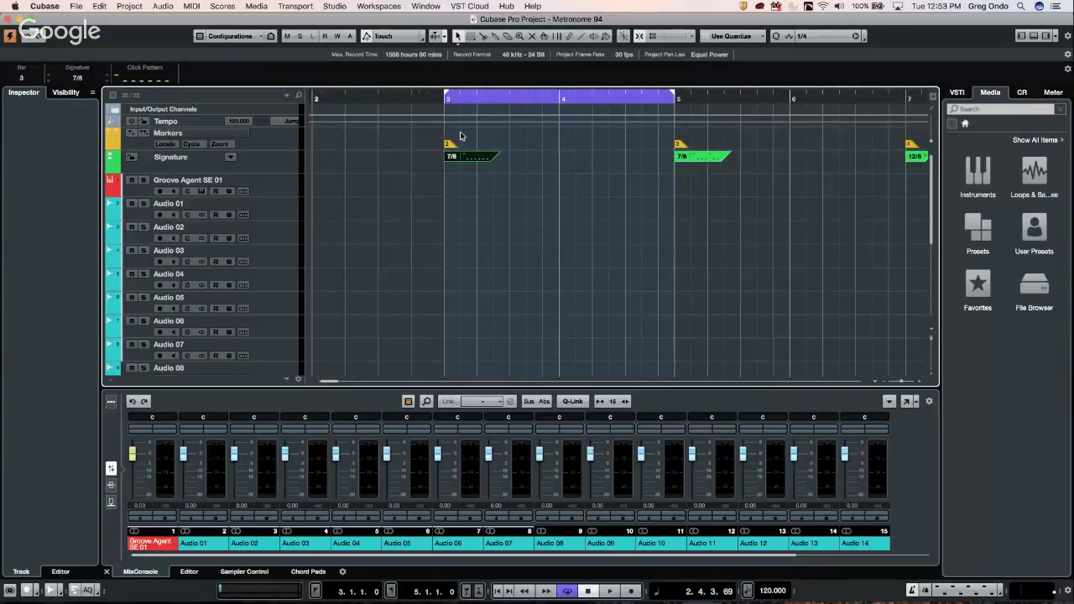
pyautogui.press('space')
# Step: Raise the fourth click of the bar 3 7/8 pattern to the highest accent, keeping the third click low, and stop playback
pyautogui.click(153, 80)
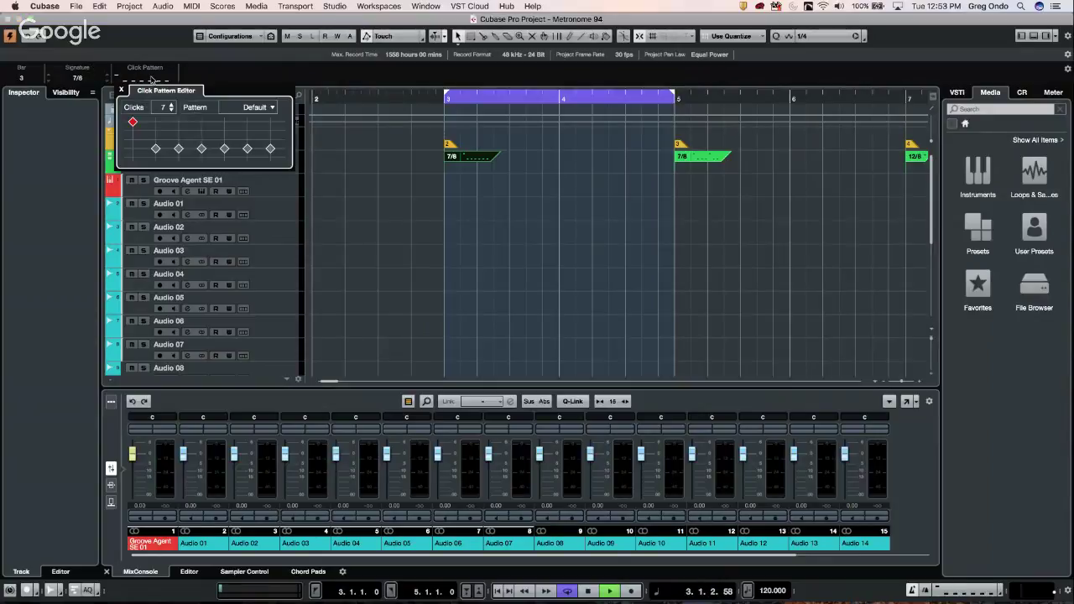
pyautogui.click(178, 122)
pyautogui.click(202, 123)
pyautogui.click(178, 149)
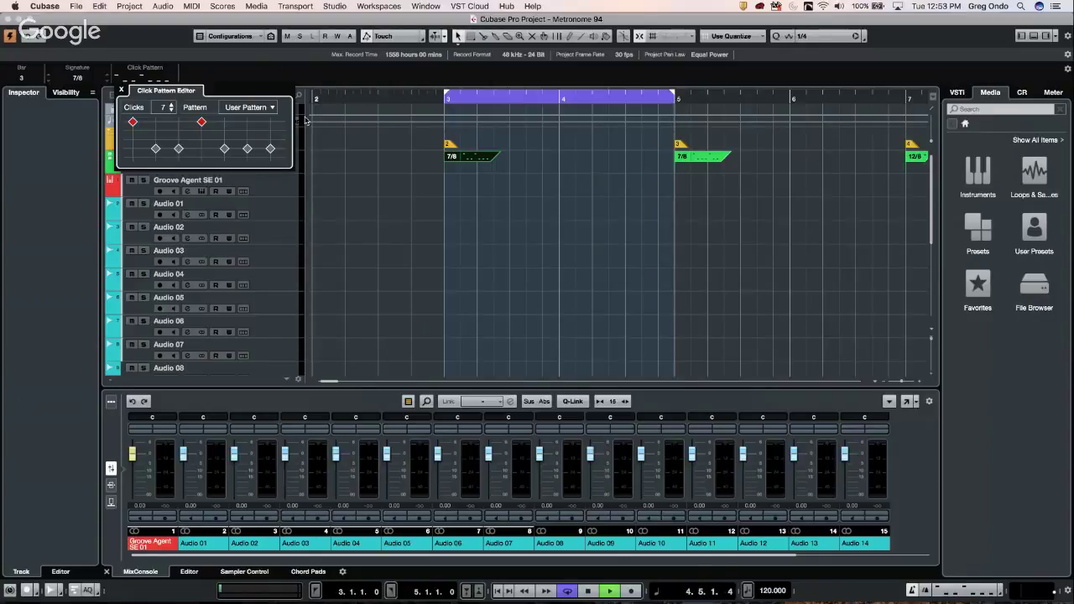
pyautogui.press('space')
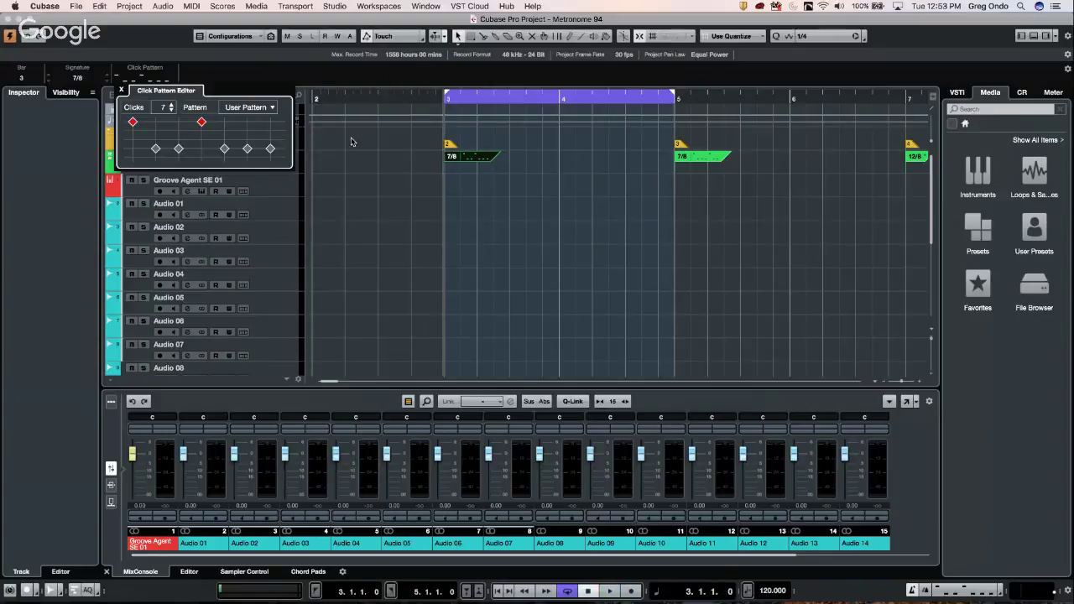
# Step: Turn on the ruler option Use Metronome Click Pattern Level for Grid Line Emphasis
pyautogui.click(511, 100)
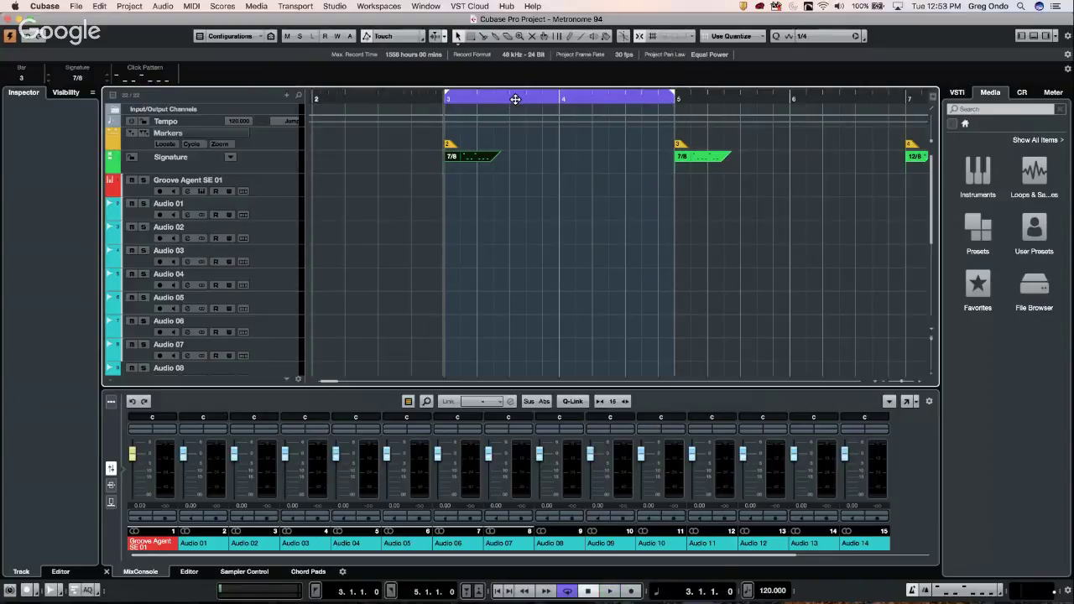
pyautogui.rightClick(514, 102)
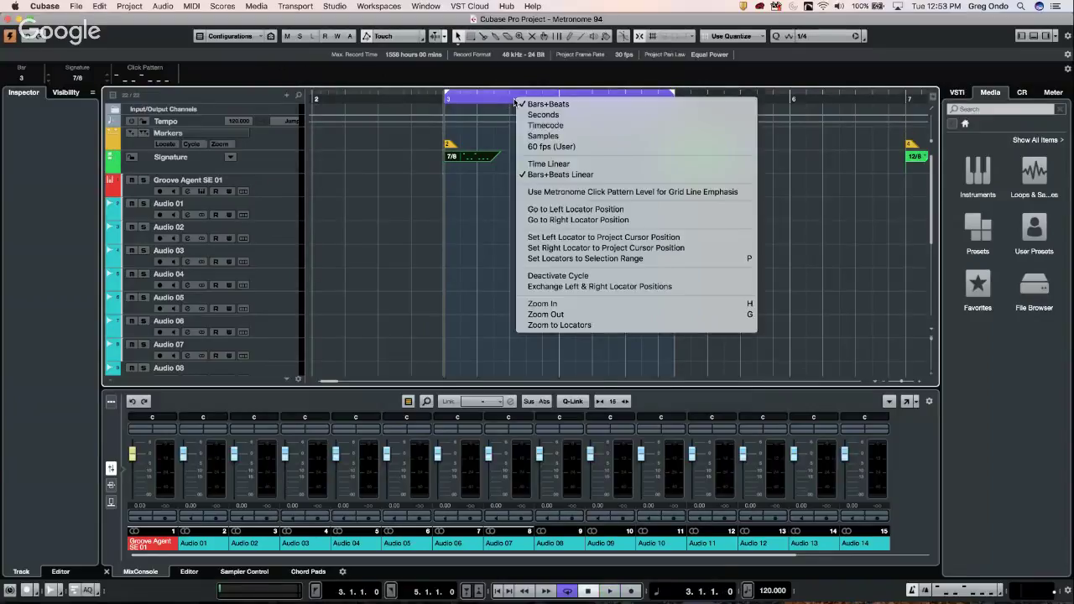
pyautogui.click(592, 192)
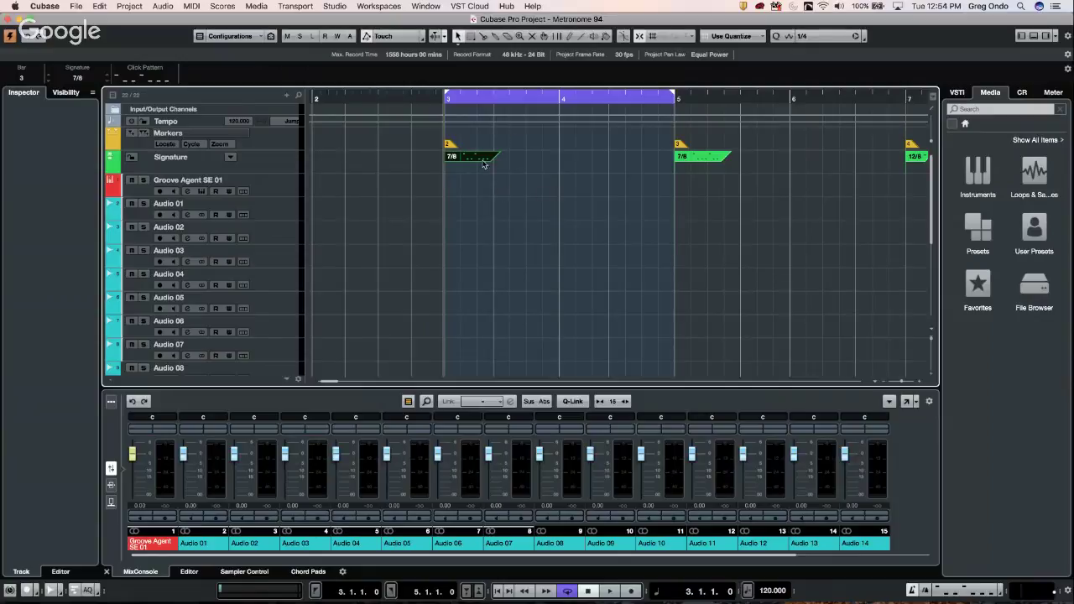
# Step: Move the second accent of the bar 3 7/8 click pattern to the third click, with the fourth and fifth clicks low
pyautogui.click(155, 76)
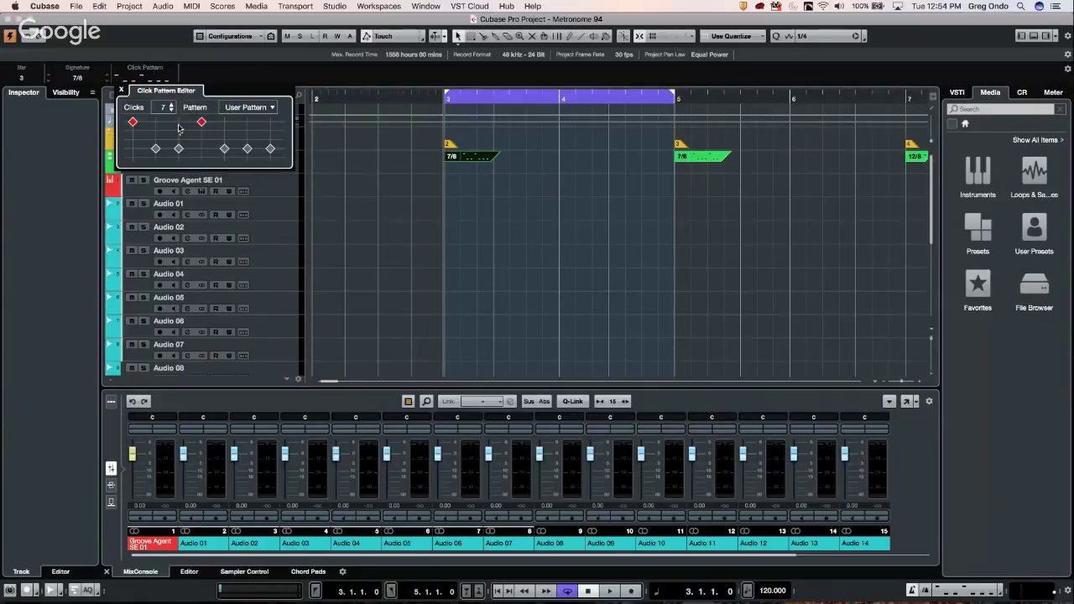
pyautogui.click(225, 122)
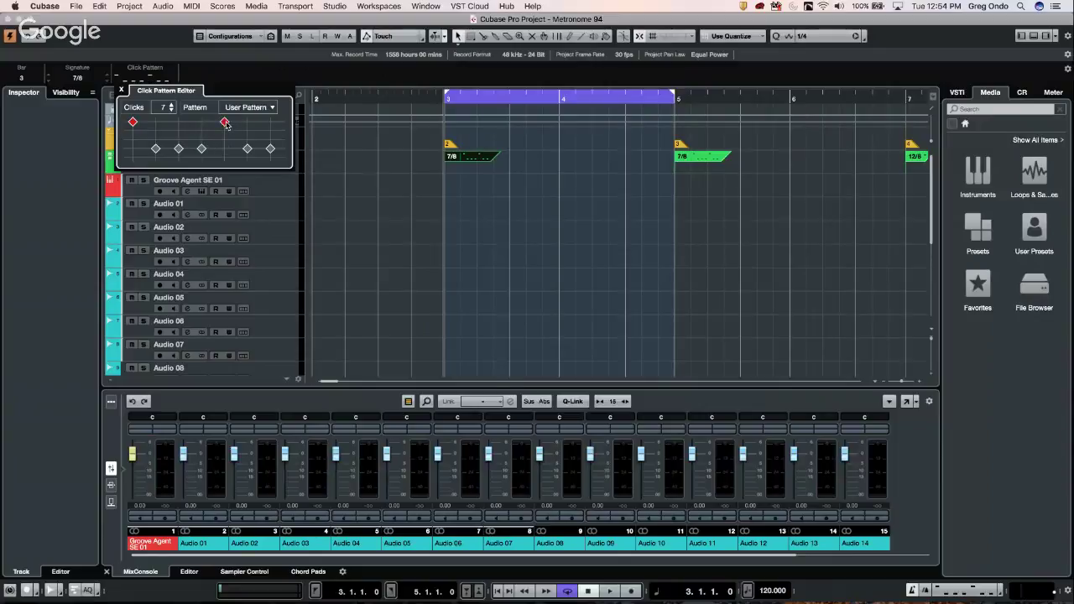
pyautogui.click(176, 122)
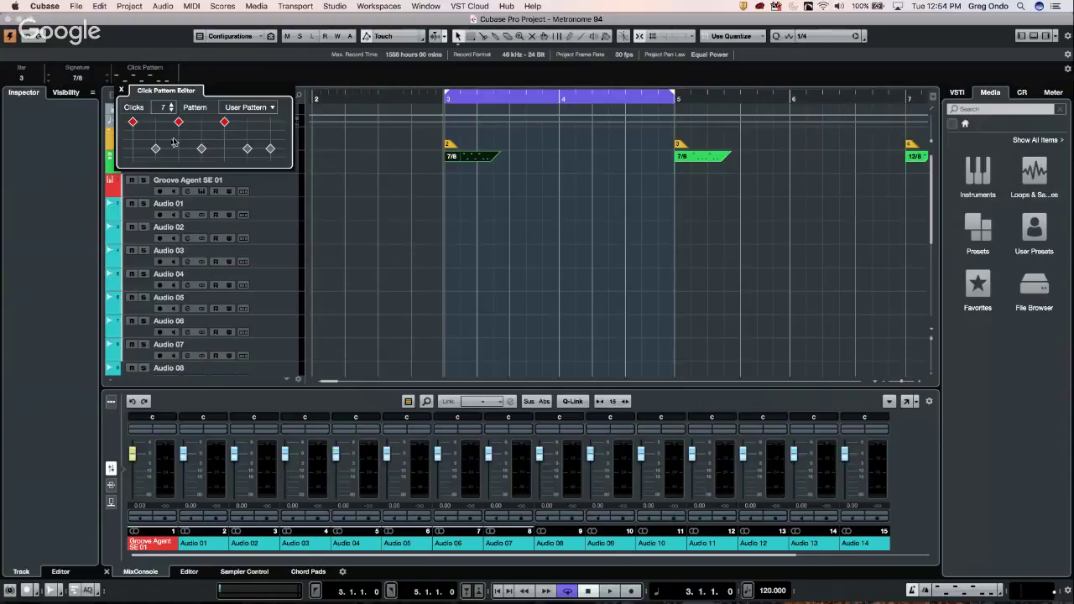
pyautogui.click(225, 149)
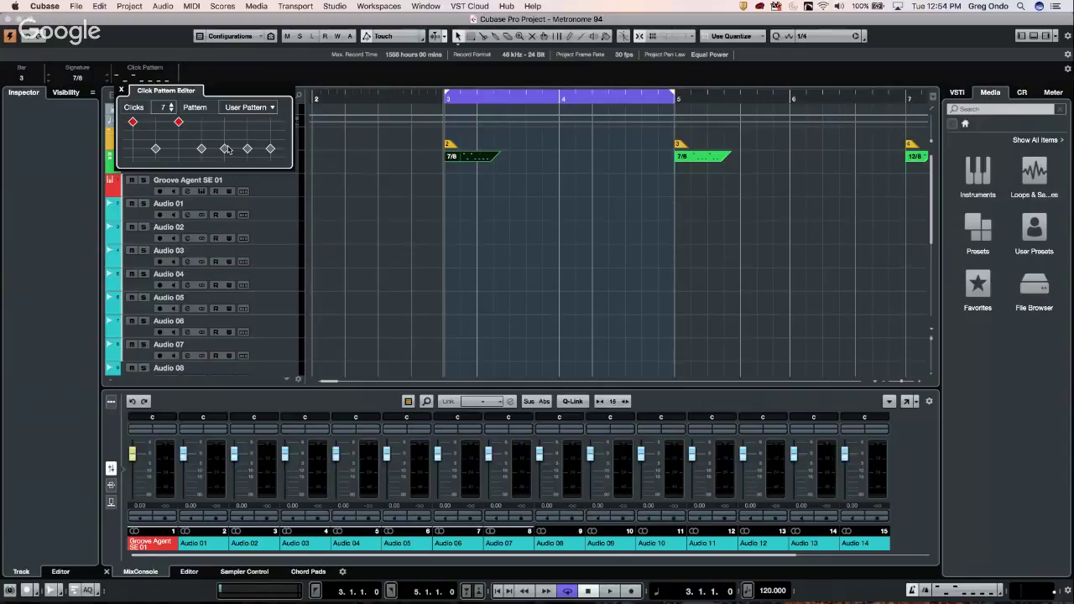
pyautogui.click(359, 99)
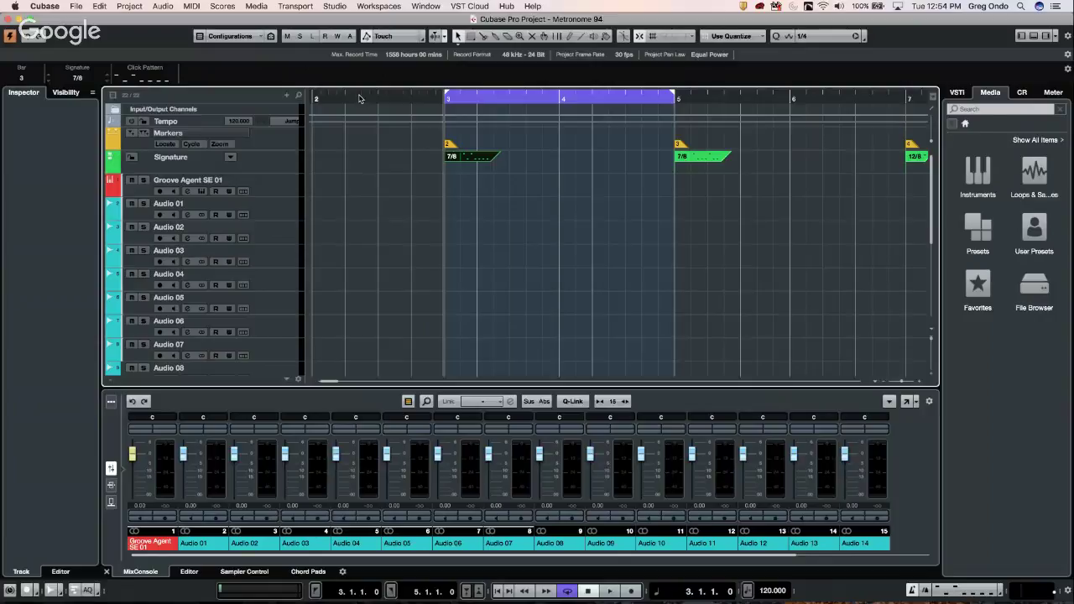
# Step: Check the click pattern of the 7/8 event at bar 5, and extend the cycle range to end at bar 7
pyautogui.click(401, 94)
pyautogui.moveTo(401, 94); pyautogui.dragTo(402, 84)
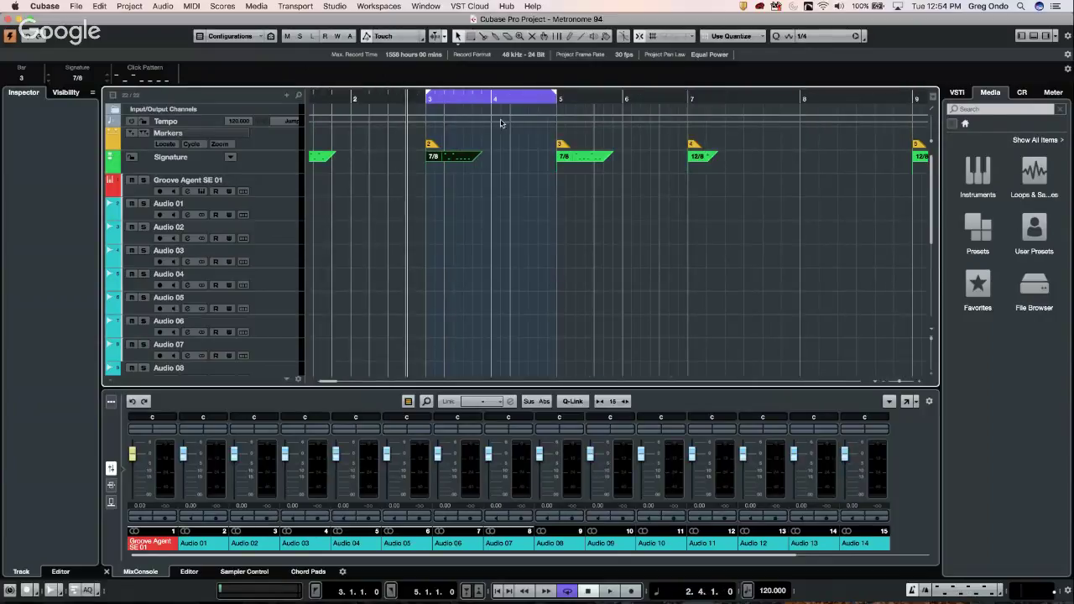
pyautogui.click(592, 161)
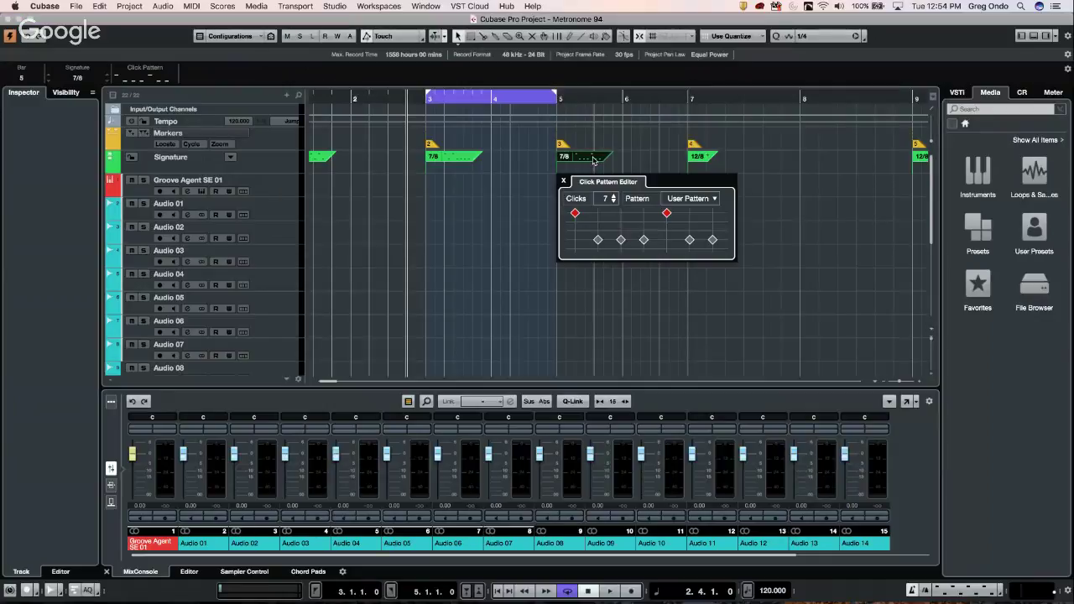
pyautogui.click(556, 96)
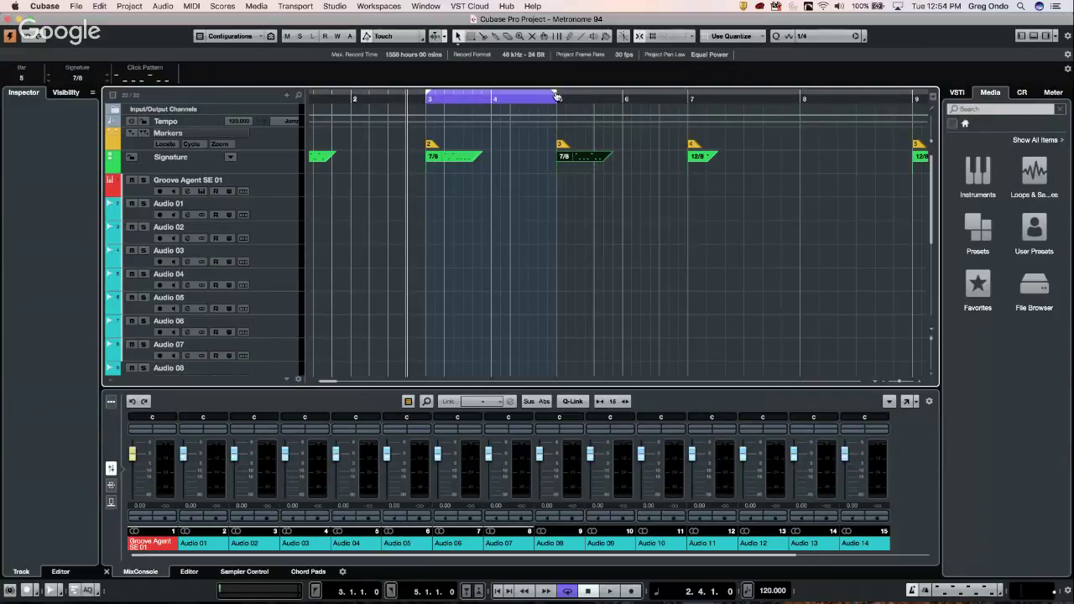
pyautogui.moveTo(555, 95); pyautogui.dragTo(688, 96)
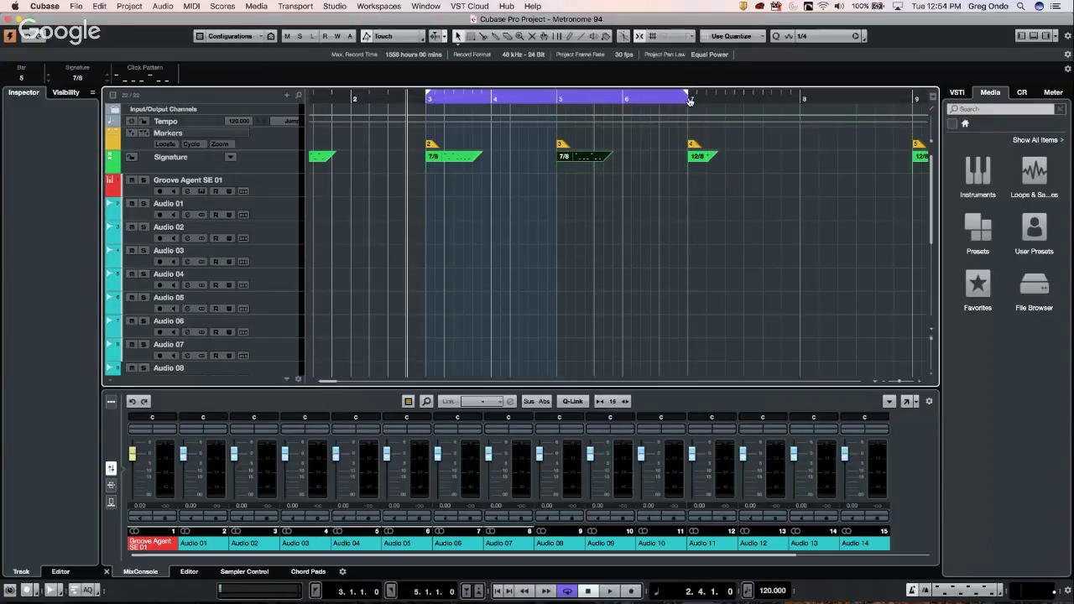
# Step: Play the cycle range from bar 3 to hear both 7/8 click patterns, and stop playback
pyautogui.click(425, 98)
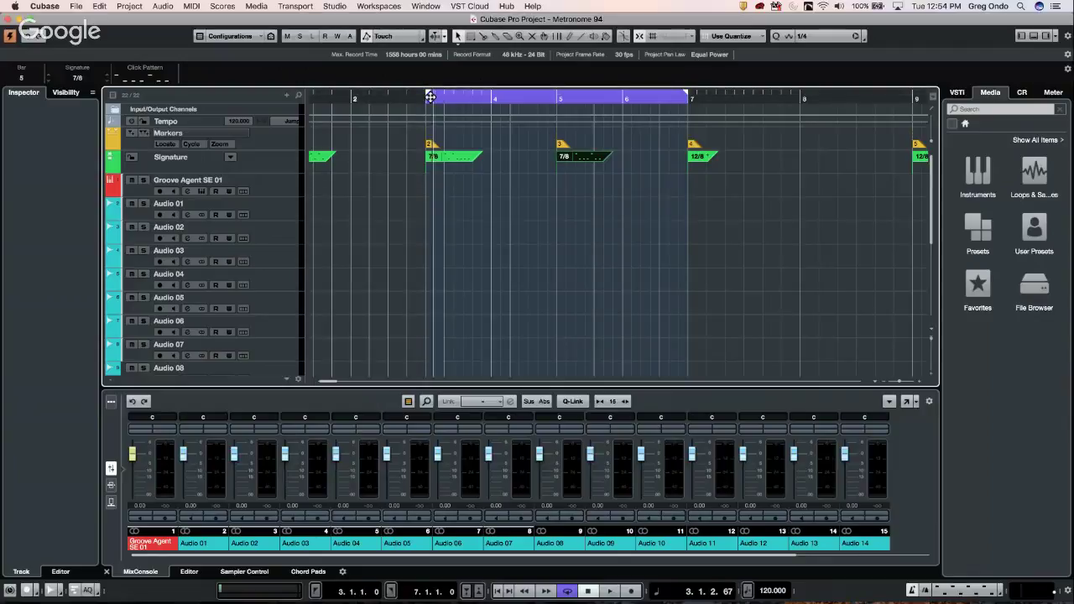
pyautogui.click(425, 99)
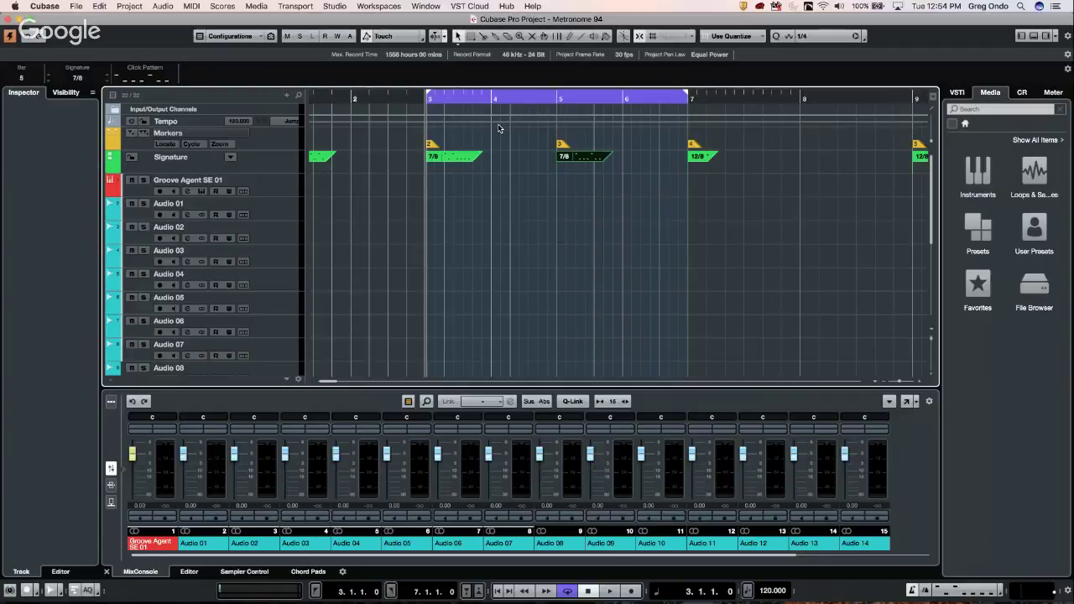
pyautogui.press('space')
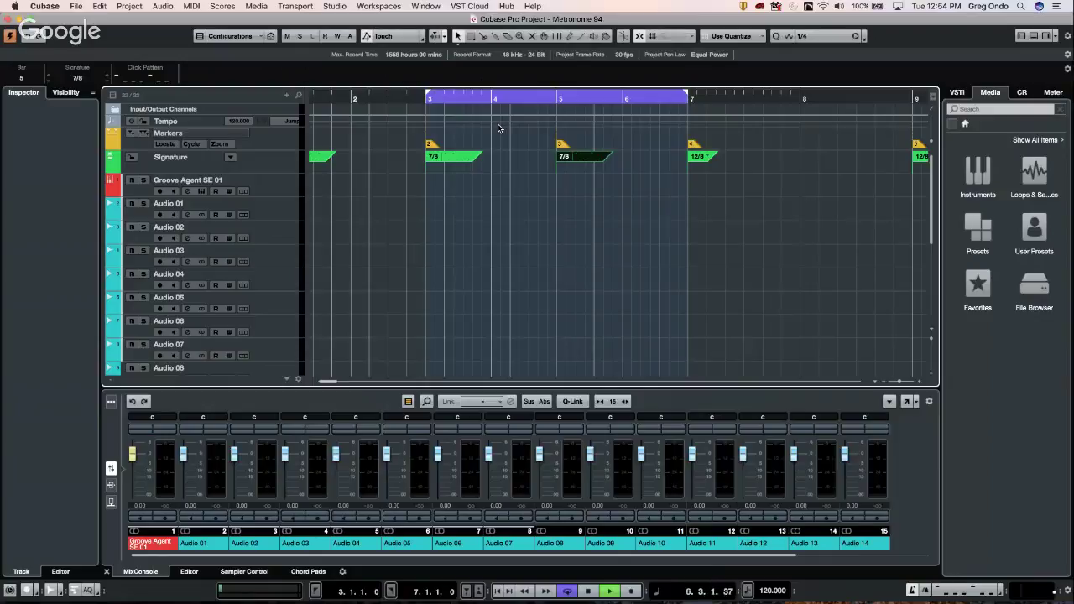
pyautogui.press('space')
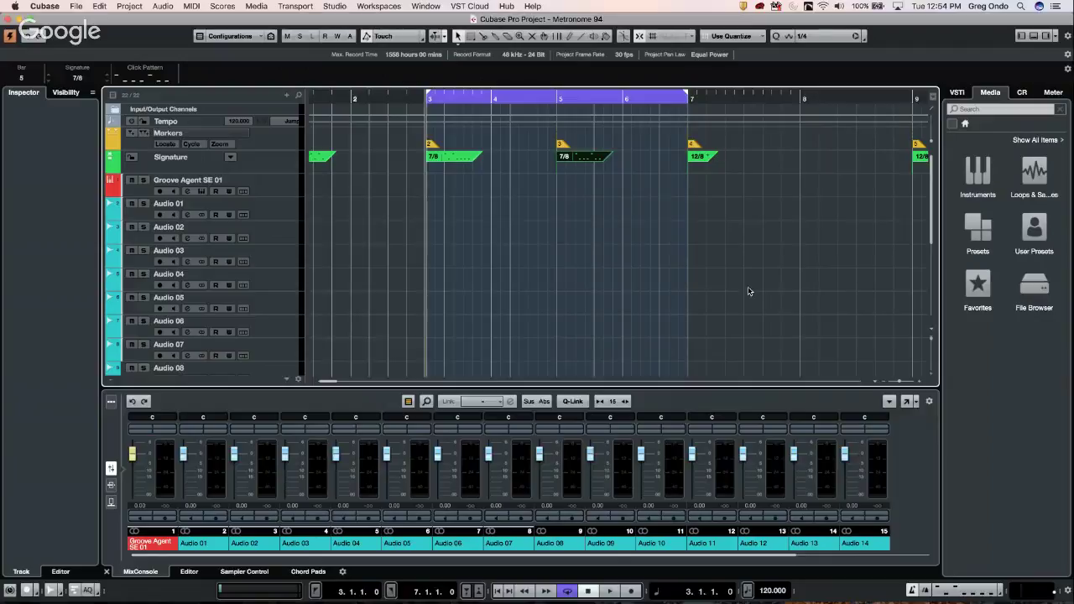
# Step: Check the click pattern of the 12/8 event at bar 7, and turn off cycle playback
pyautogui.click(708, 156)
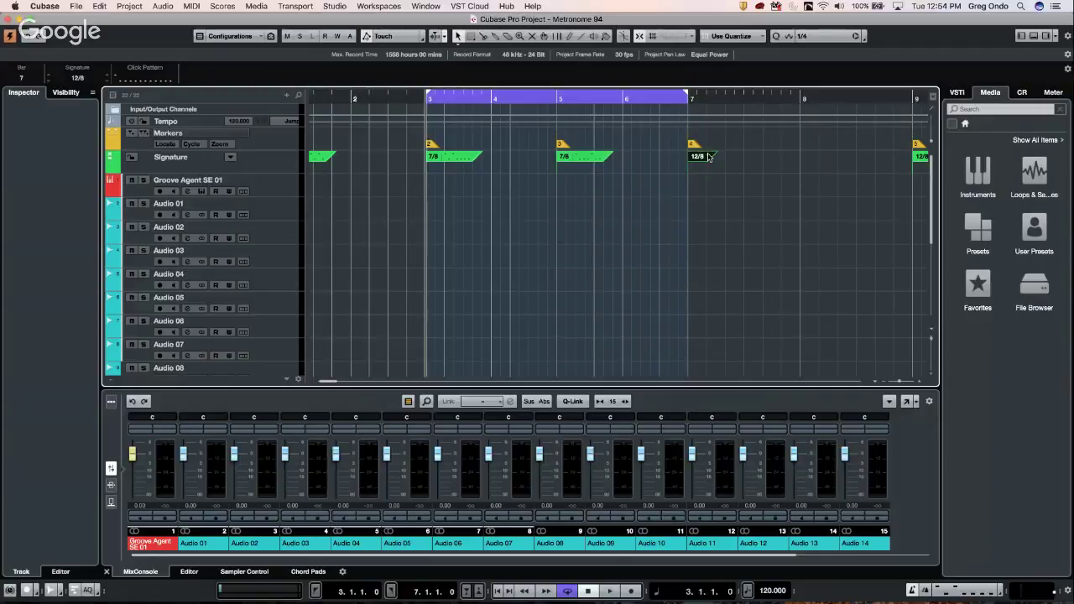
pyautogui.click(708, 156)
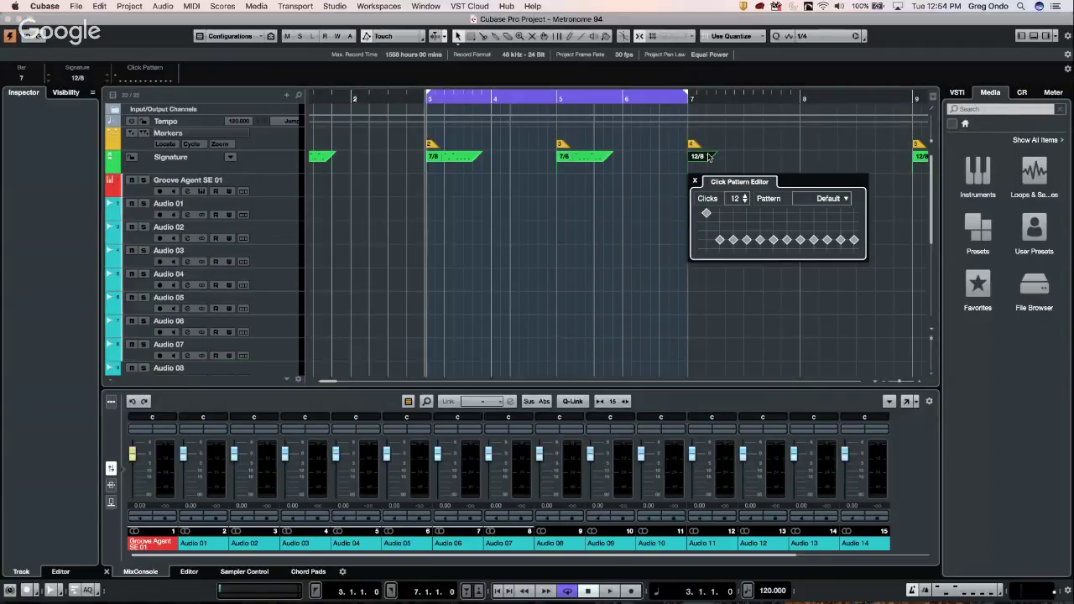
pyautogui.click(684, 95)
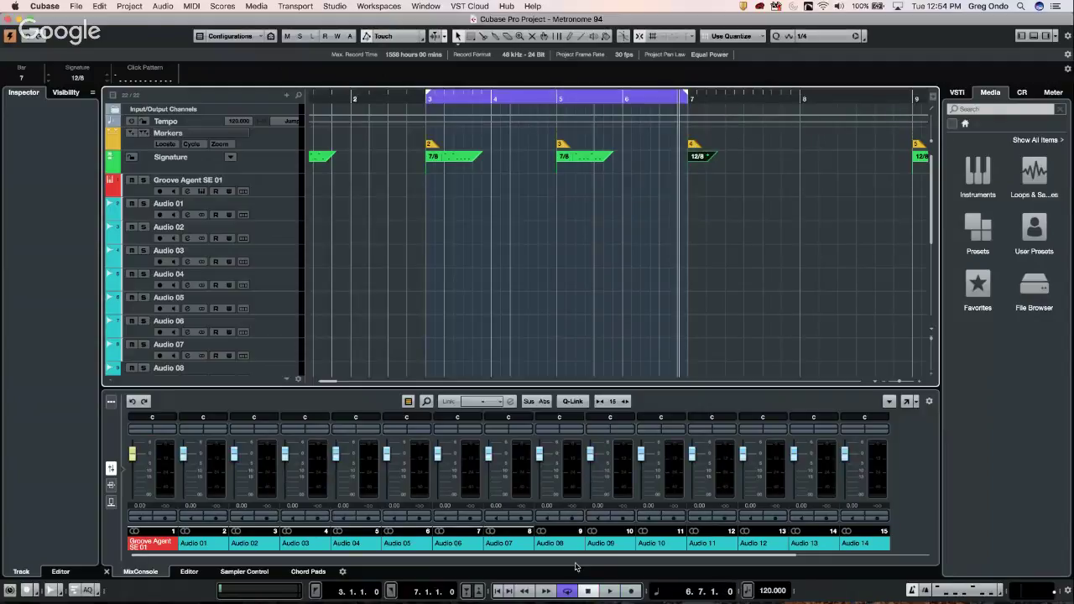
pyautogui.click(574, 593)
pyautogui.click(569, 591)
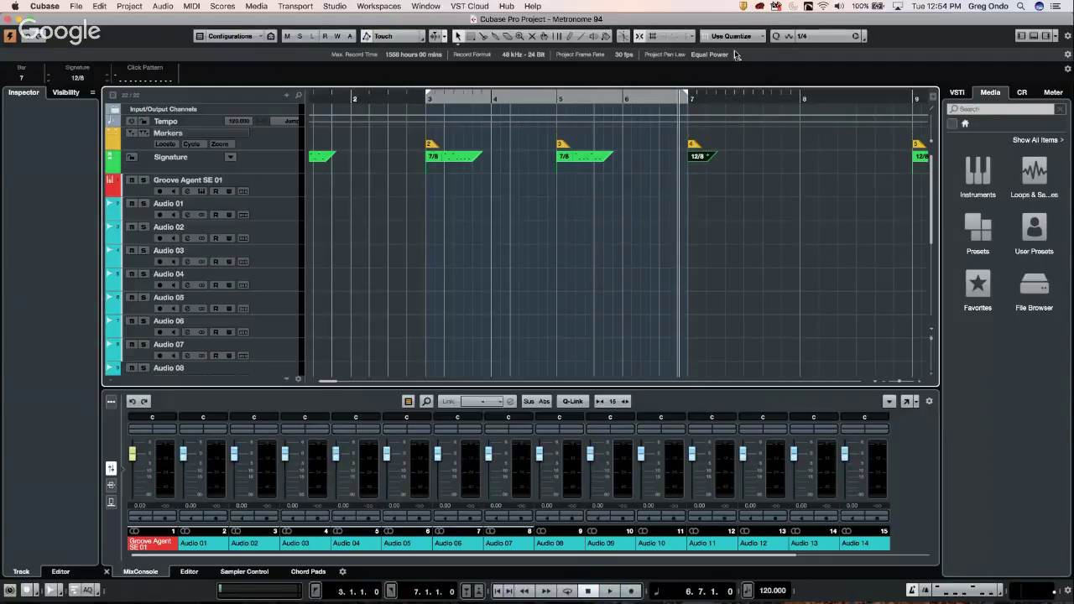
# Step: Play the Default 12/8 click pattern from bar 7, and stop playback
pyautogui.click(700, 98)
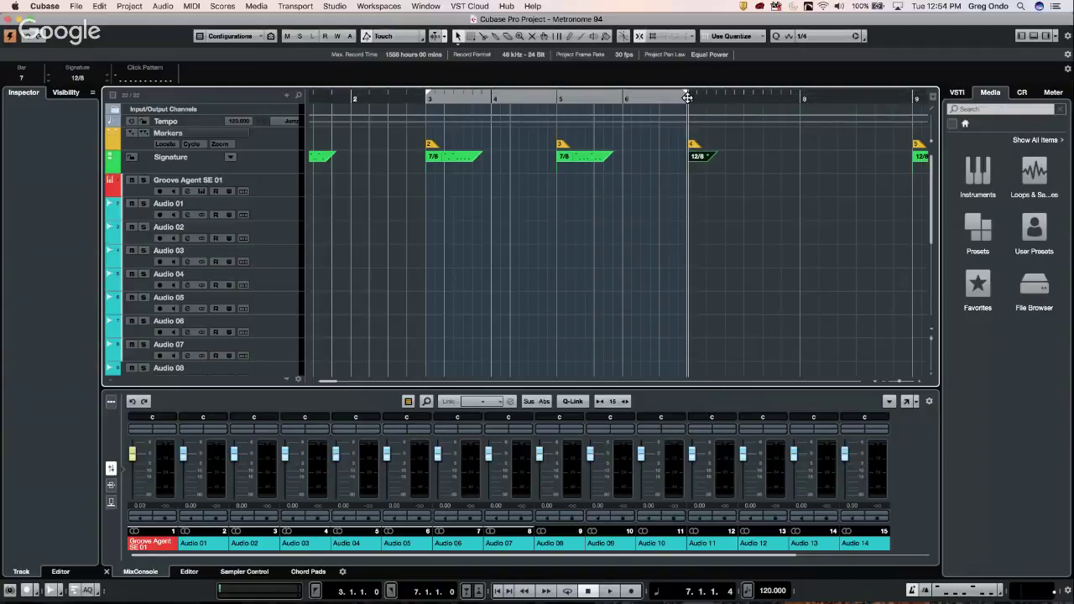
pyautogui.press('space')
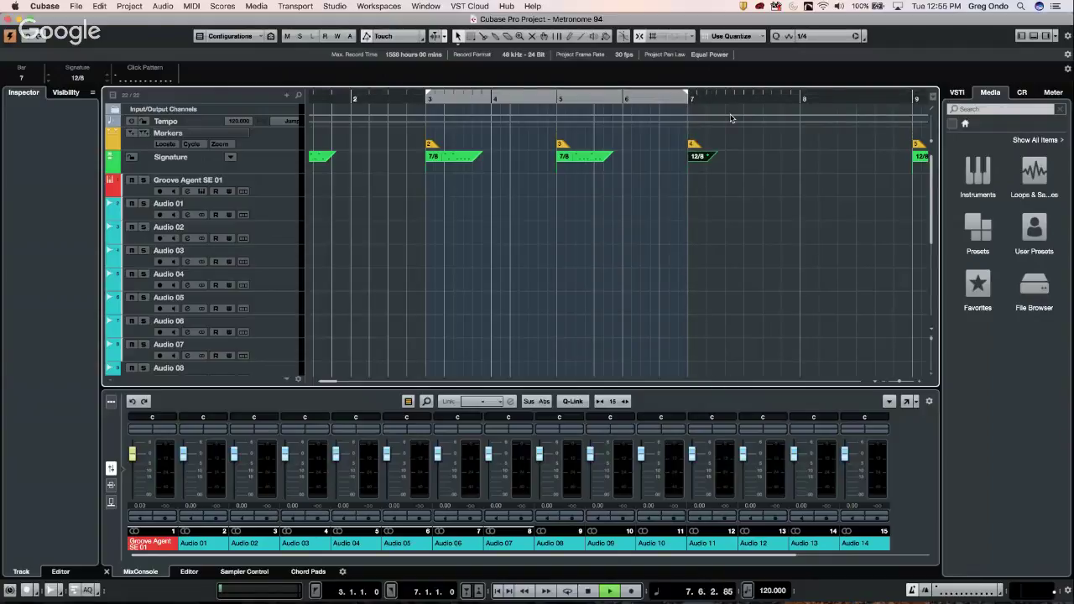
pyautogui.hscroll(-2, 724, 117)
pyautogui.press('space')
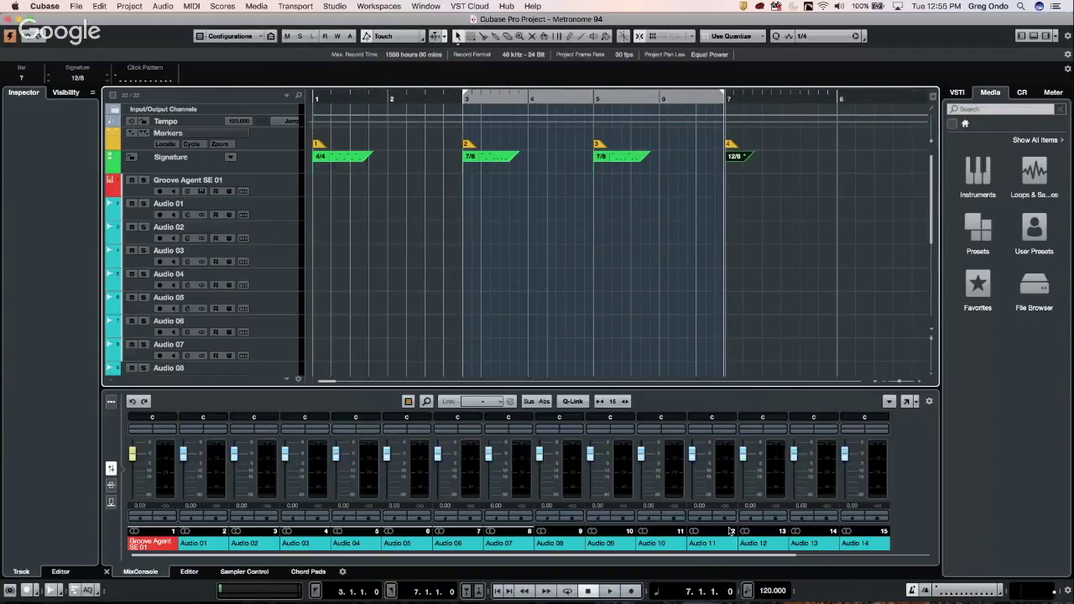
# Step: Activate the tempo track, and play the 12/8 signature event at bar 9 with its accented click pattern
pyautogui.click(747, 590)
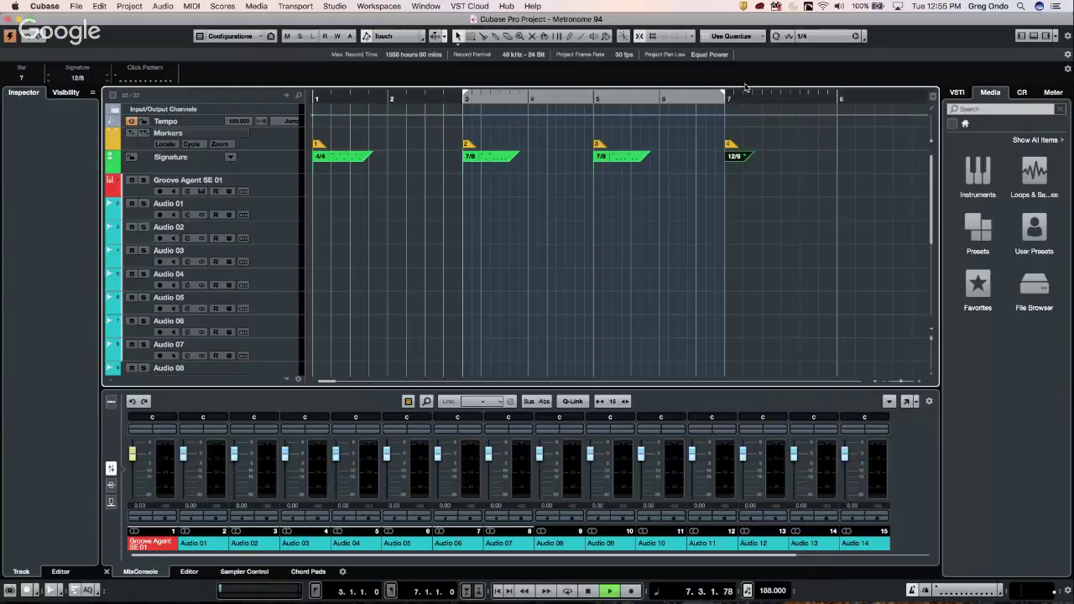
pyautogui.moveTo(706, 96); pyautogui.dragTo(688, 90)
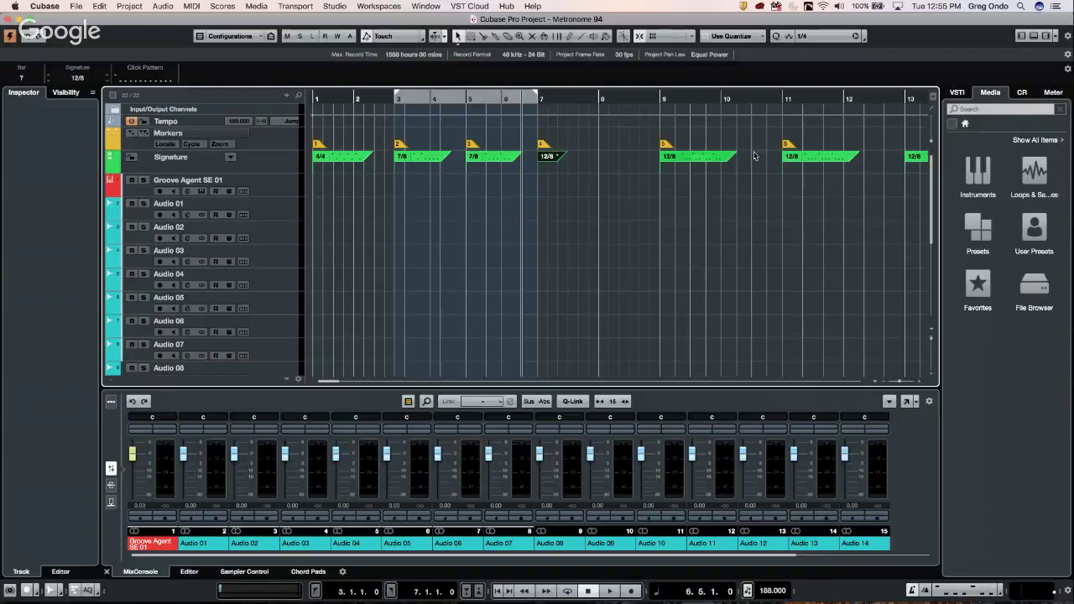
pyautogui.click(709, 159)
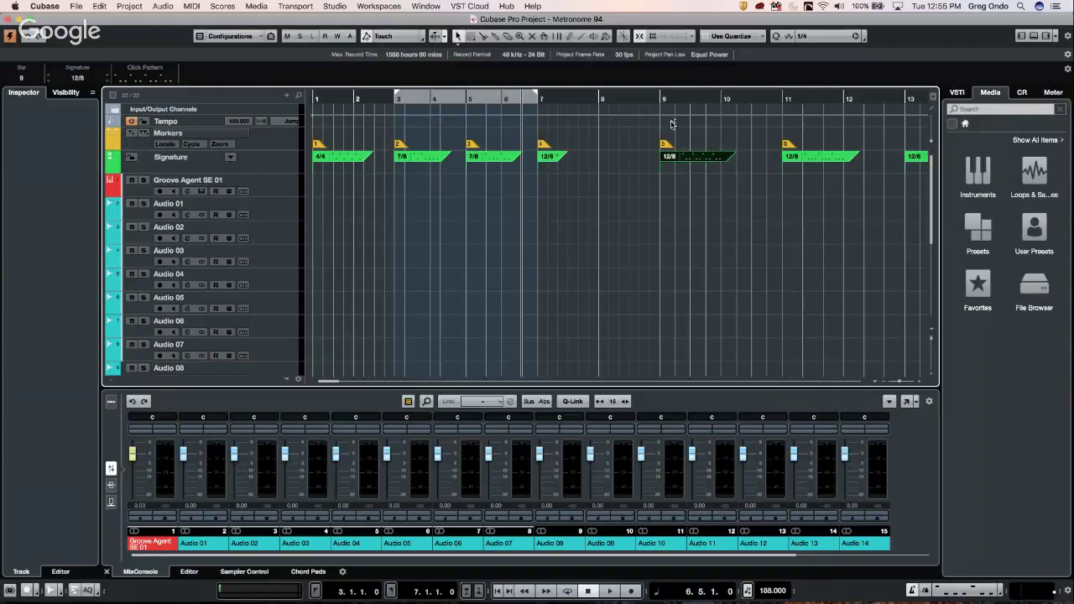
pyautogui.click(667, 100)
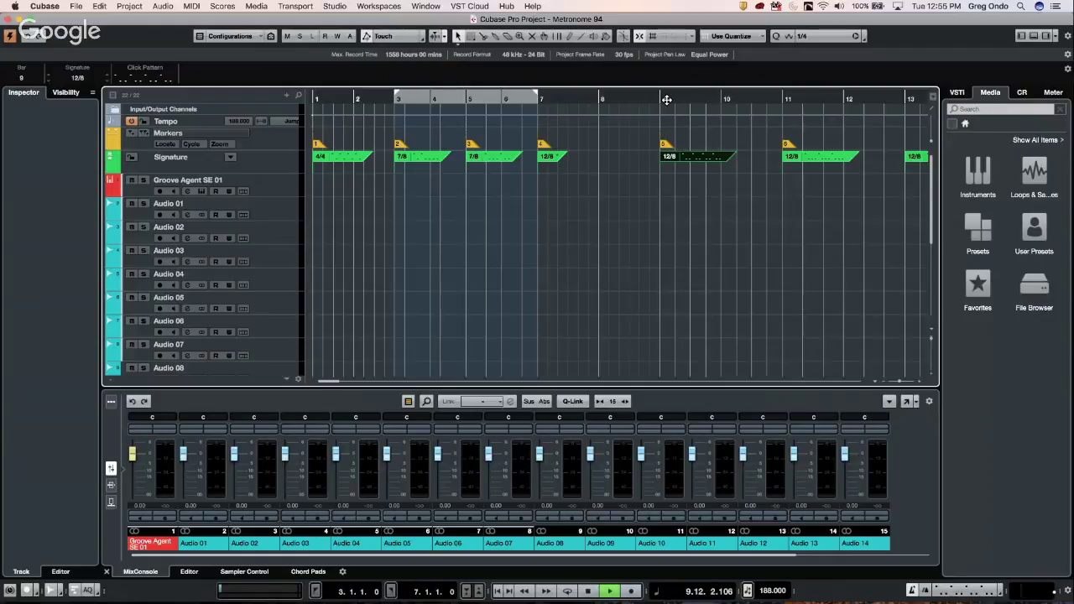
pyautogui.press('space')
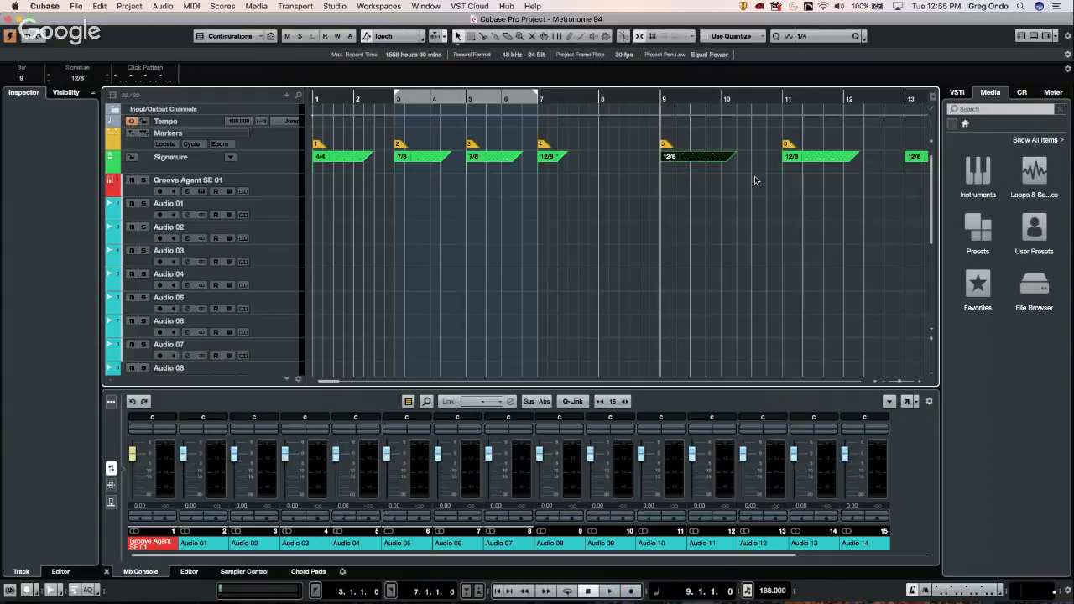
# Step: Mute every unaccented click of the bar 9 12/8 pattern, leaving only the first, fourth, seventh and tenth clicks sounding
pyautogui.doubleClick(686, 160)
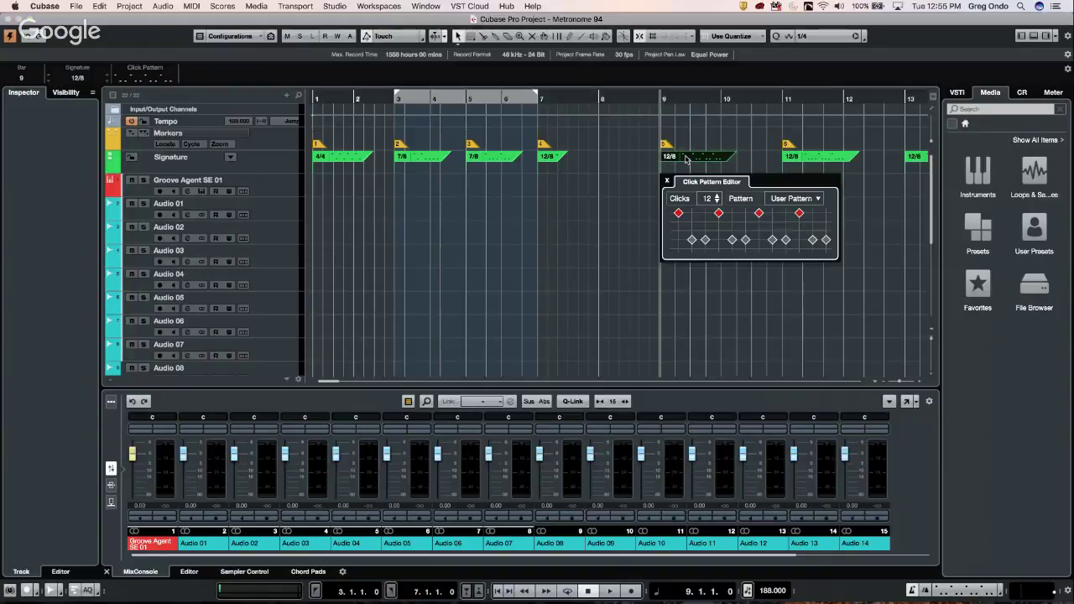
pyautogui.click(691, 248)
pyautogui.click(705, 249)
pyautogui.click(732, 249)
pyautogui.click(745, 249)
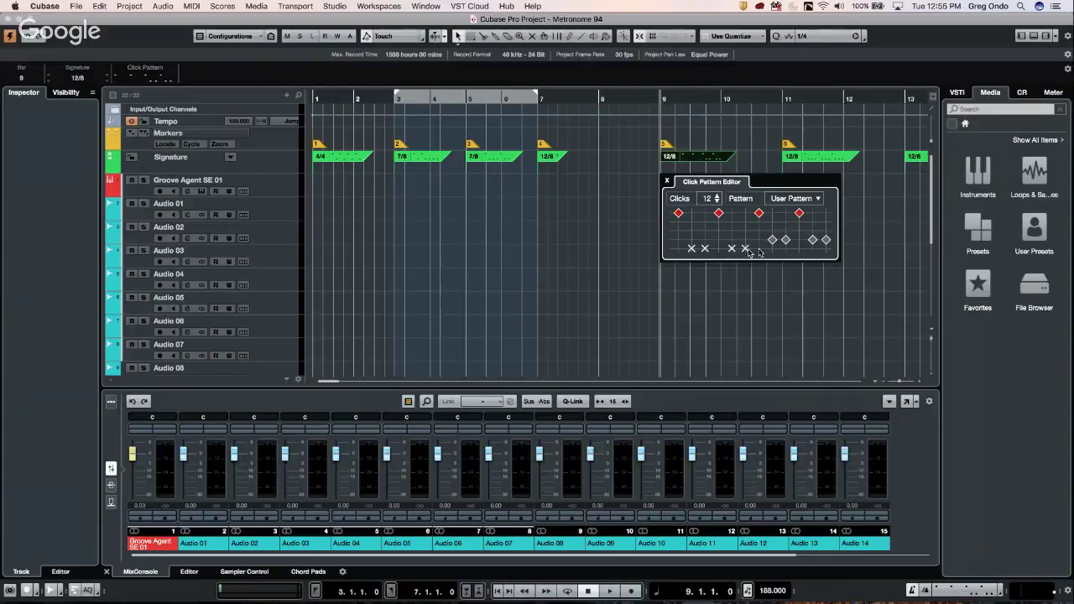
pyautogui.click(772, 249)
pyautogui.click(786, 242)
pyautogui.click(812, 242)
pyautogui.click(826, 241)
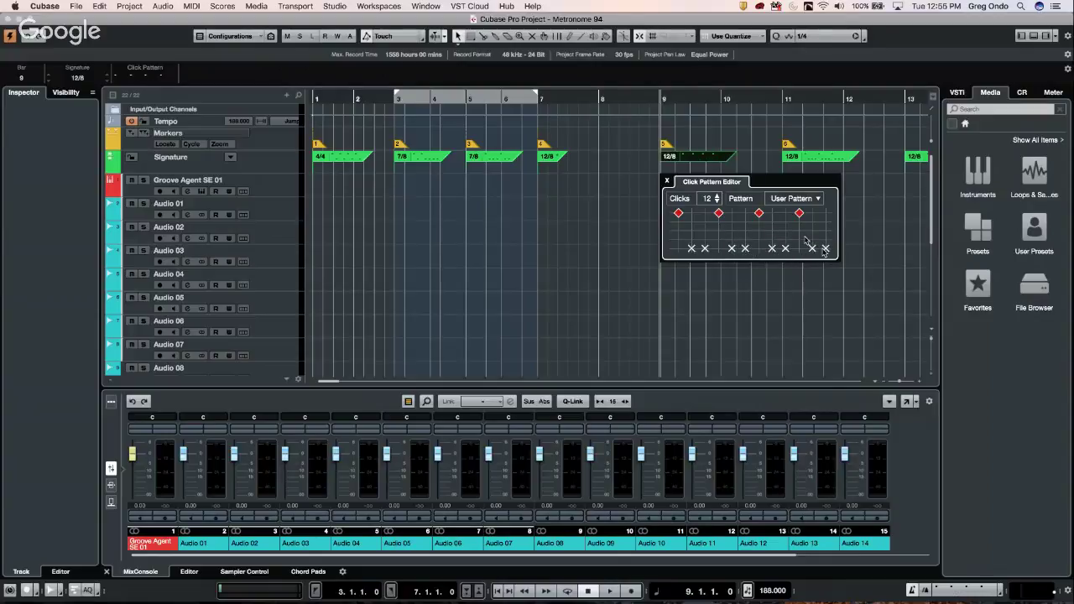
# Step: Play the edited 12/8 click pattern from just before bar 9, and stop playback
pyautogui.click(653, 94)
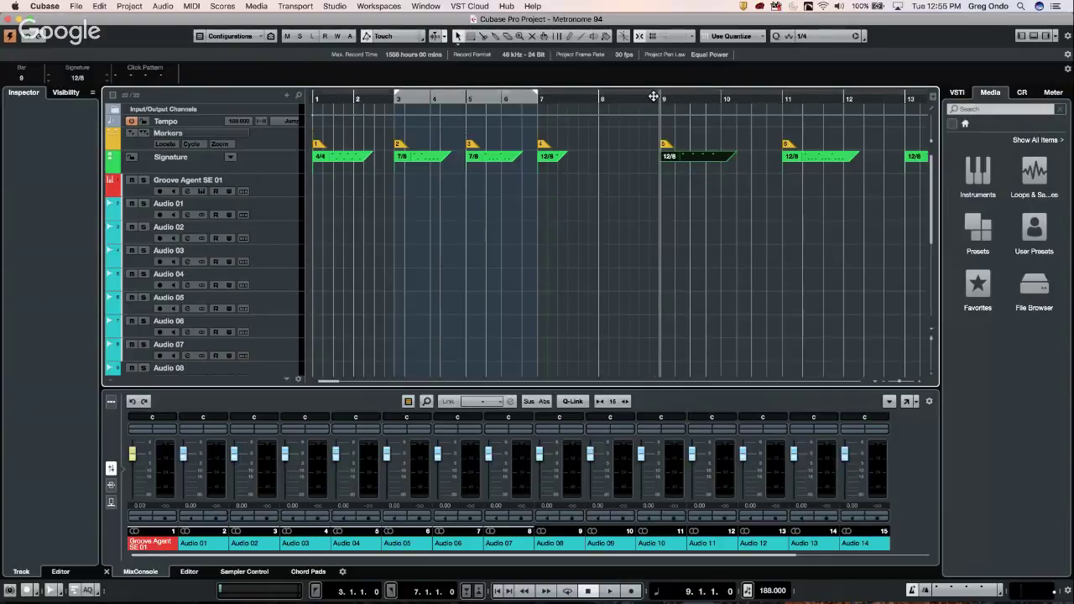
pyautogui.click(655, 95)
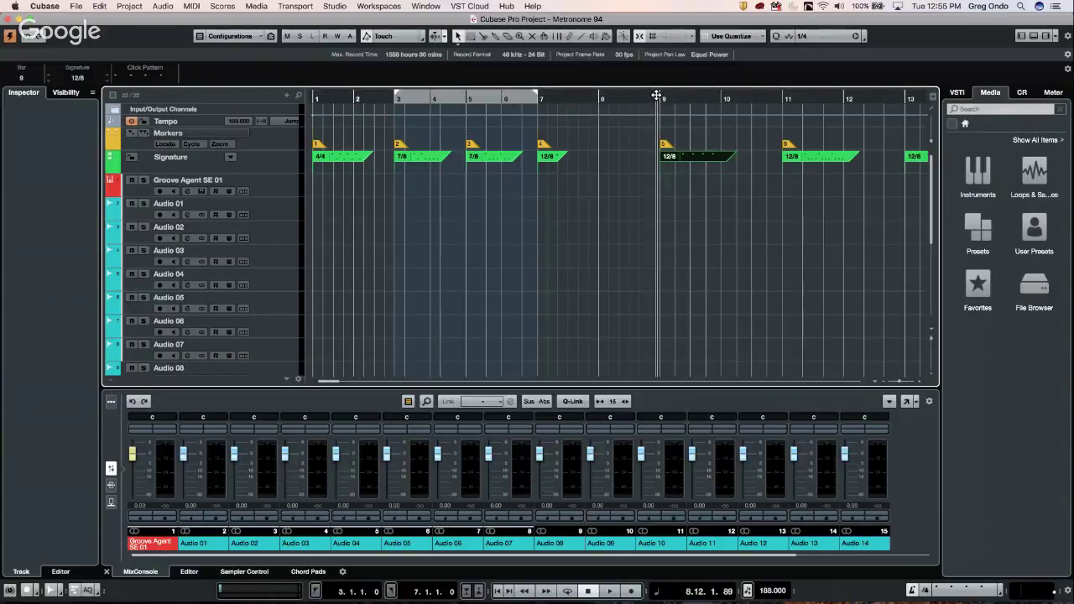
pyautogui.press('space')
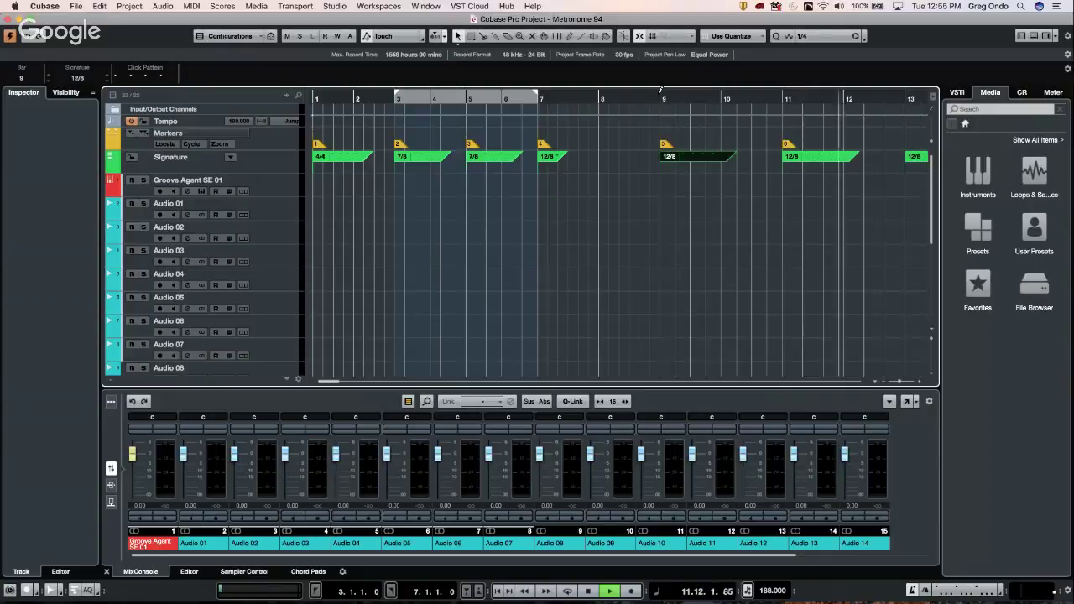
pyautogui.press('space')
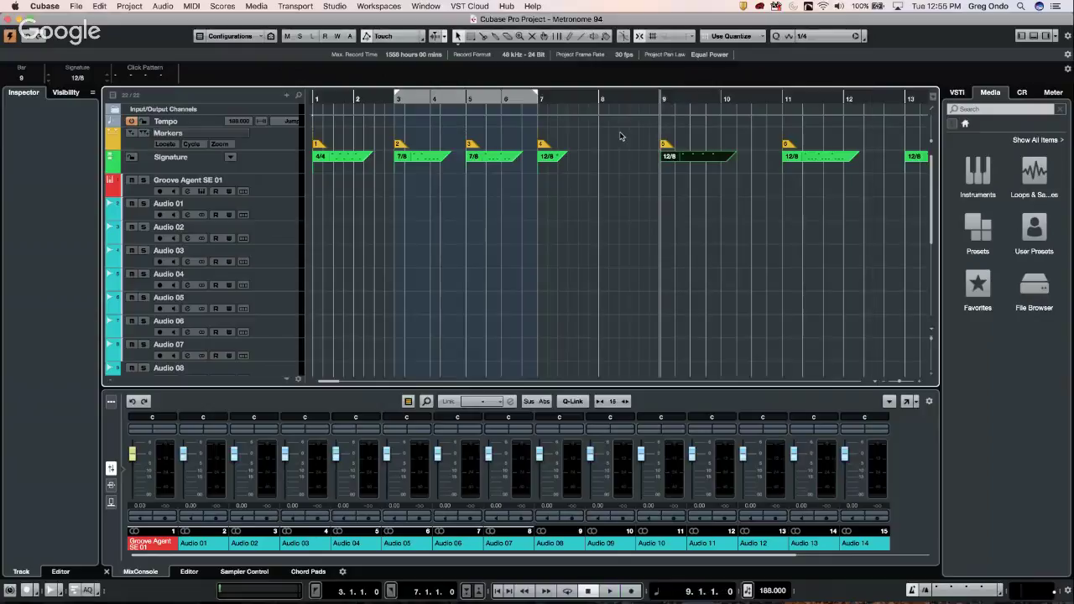
# Step: Set the locators around all events, from bar 1 to bar 13, and render the MIDI click between the locators
pyautogui.click(622, 136)
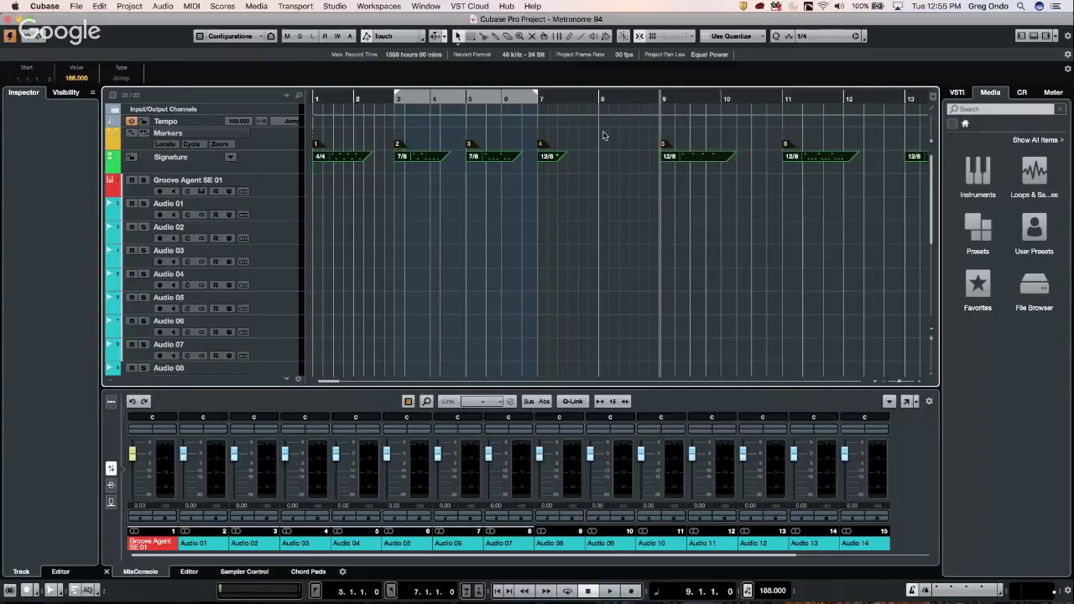
pyautogui.press('p')
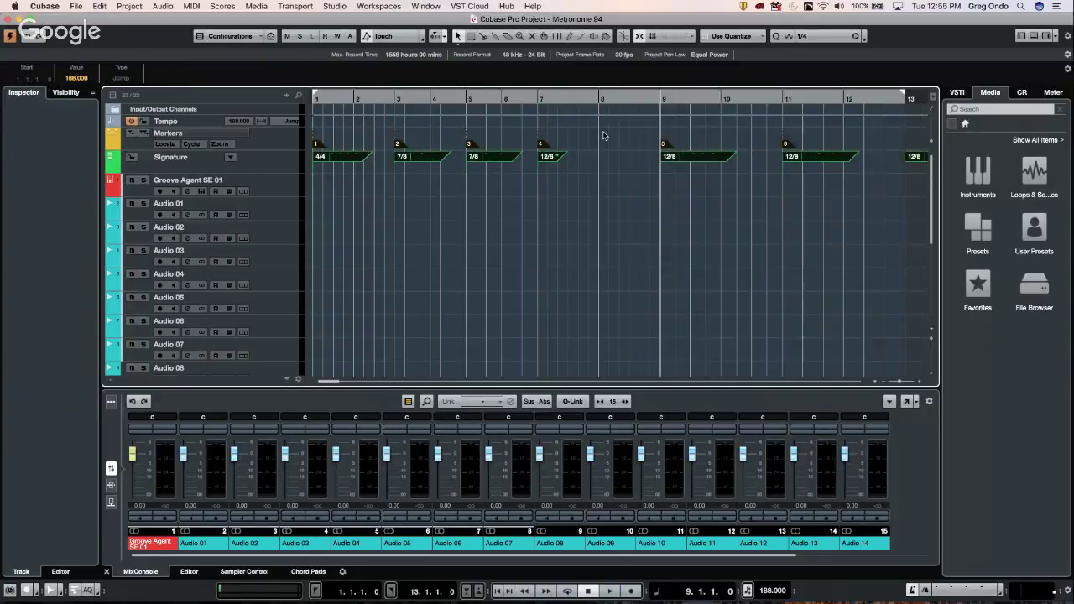
pyautogui.click(273, 164)
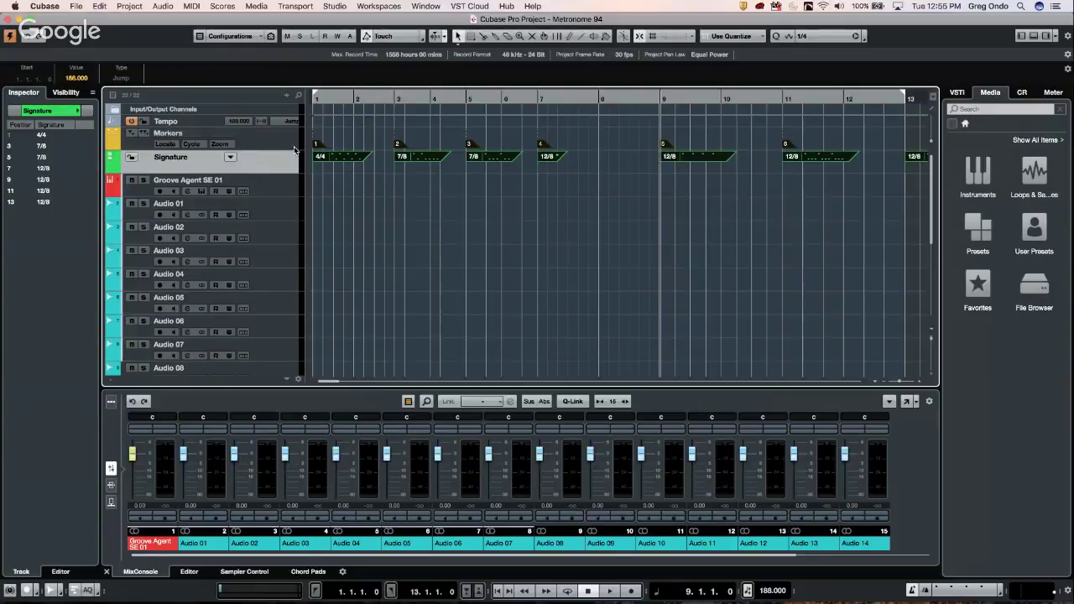
pyautogui.click(230, 157)
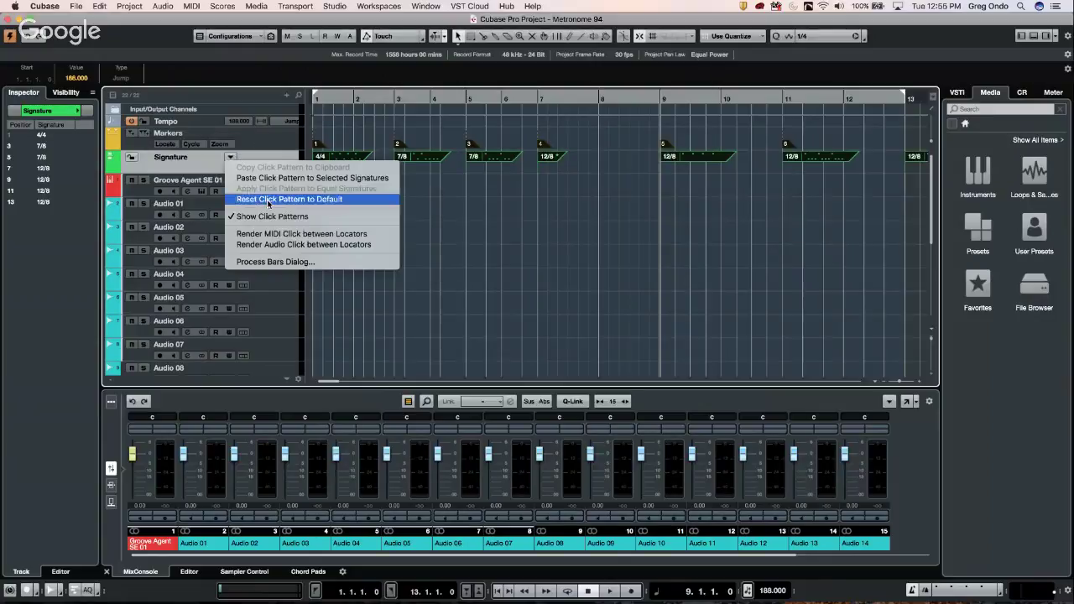
pyautogui.click(278, 234)
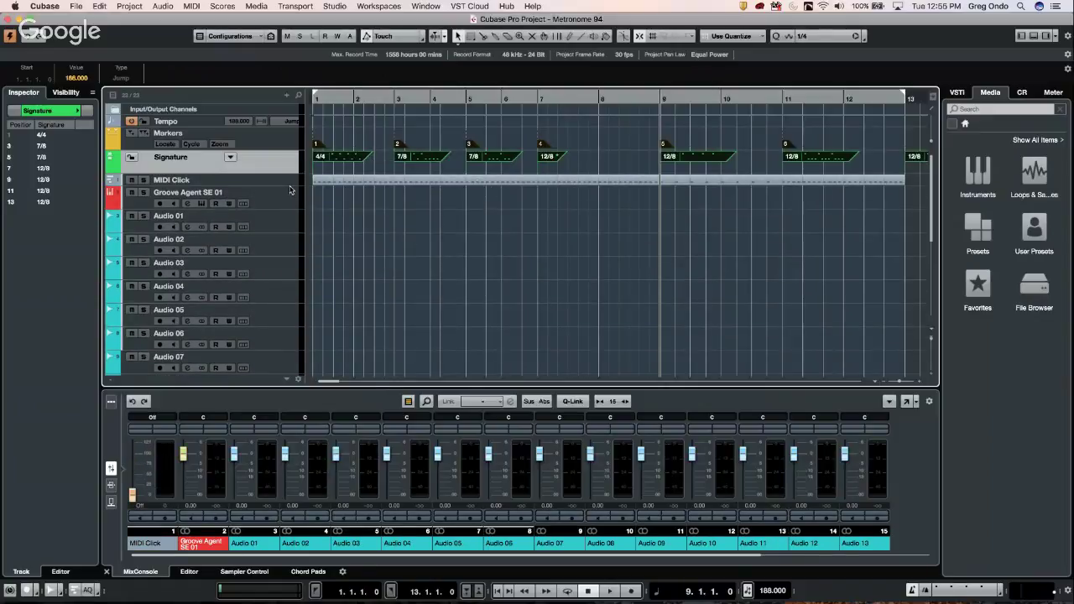
# Step: Enlarge the MIDI Click track, and render the audio click between the locators onto an equally enlarged audio track
pyautogui.click(285, 183)
pyautogui.moveTo(283, 204); pyautogui.dragTo(283, 215)
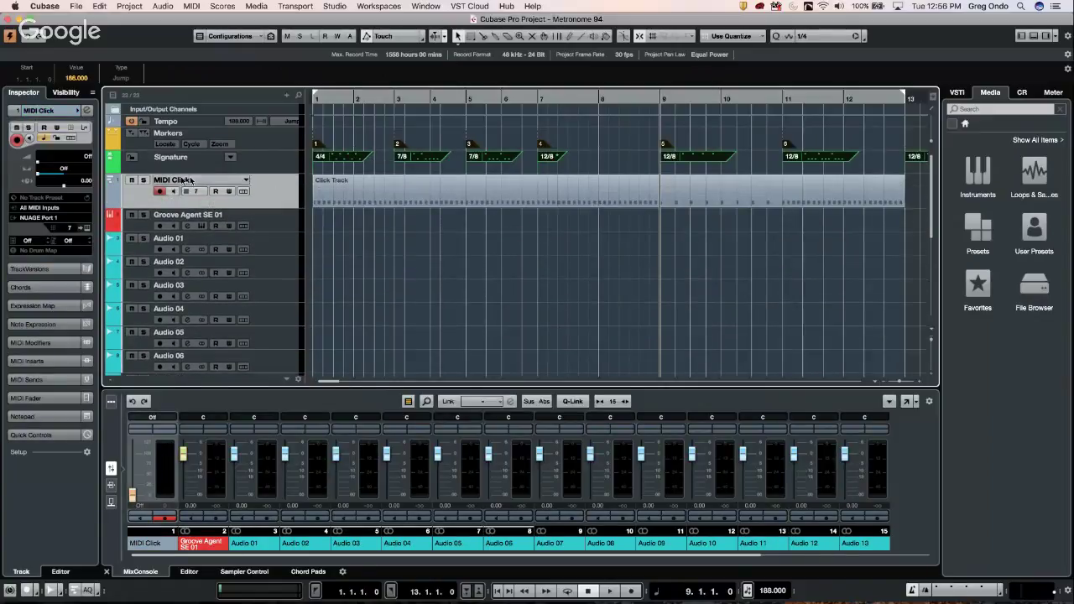
pyautogui.click(233, 159)
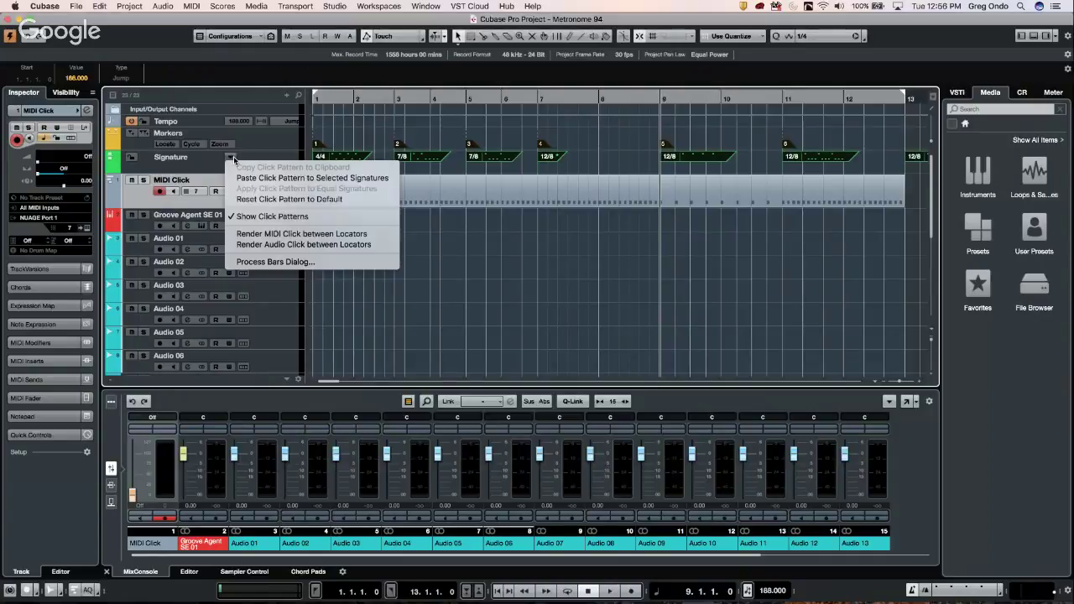
pyautogui.click(315, 244)
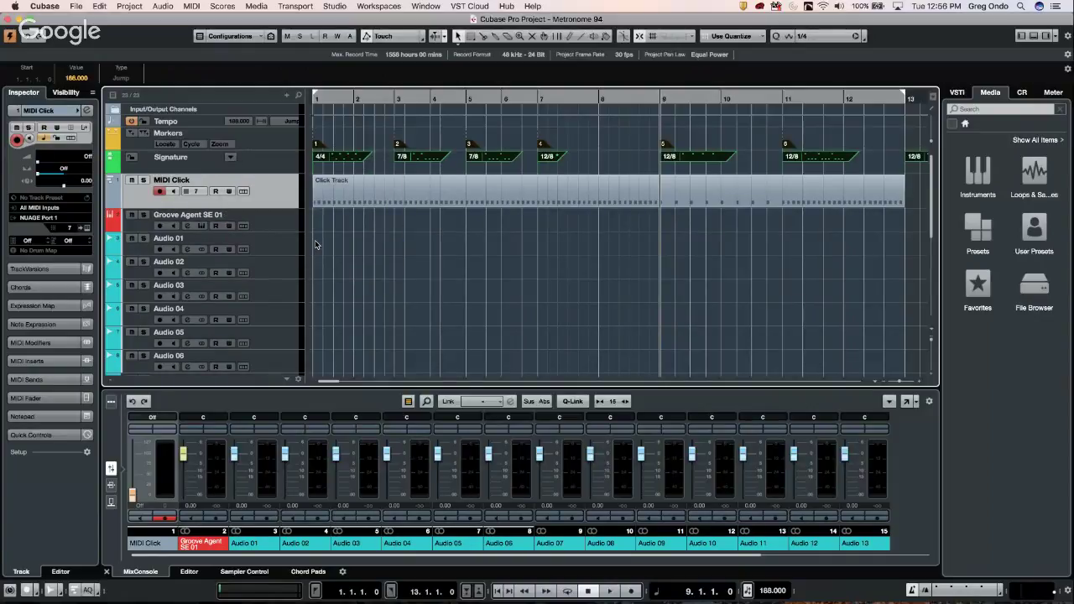
pyautogui.moveTo(278, 196); pyautogui.dragTo(272, 243)
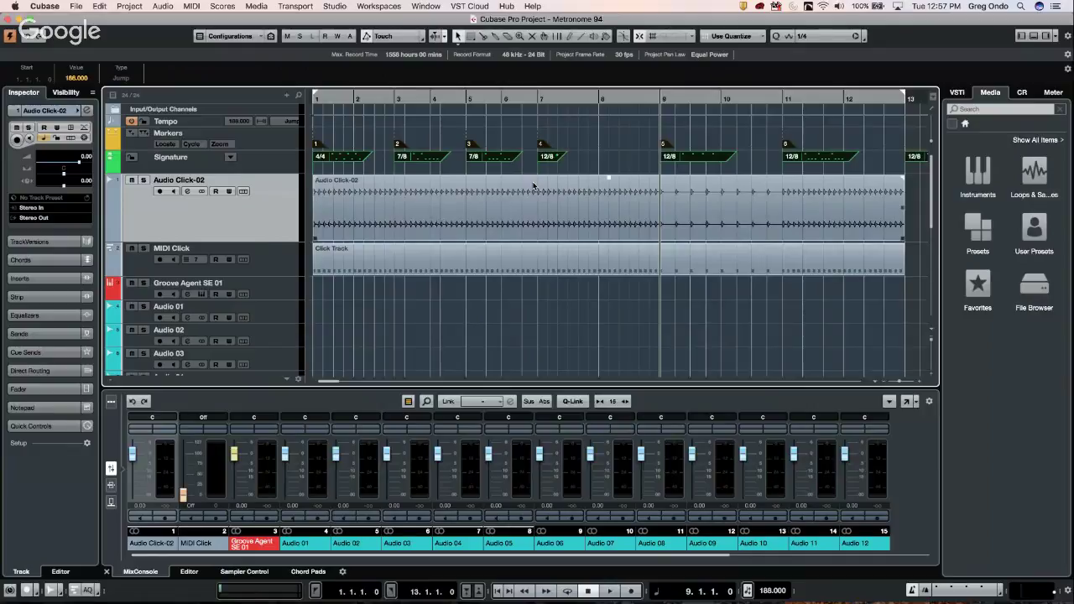
# Step: Switch to the open UpstreamC9sw project
pyautogui.press('super+Tab')
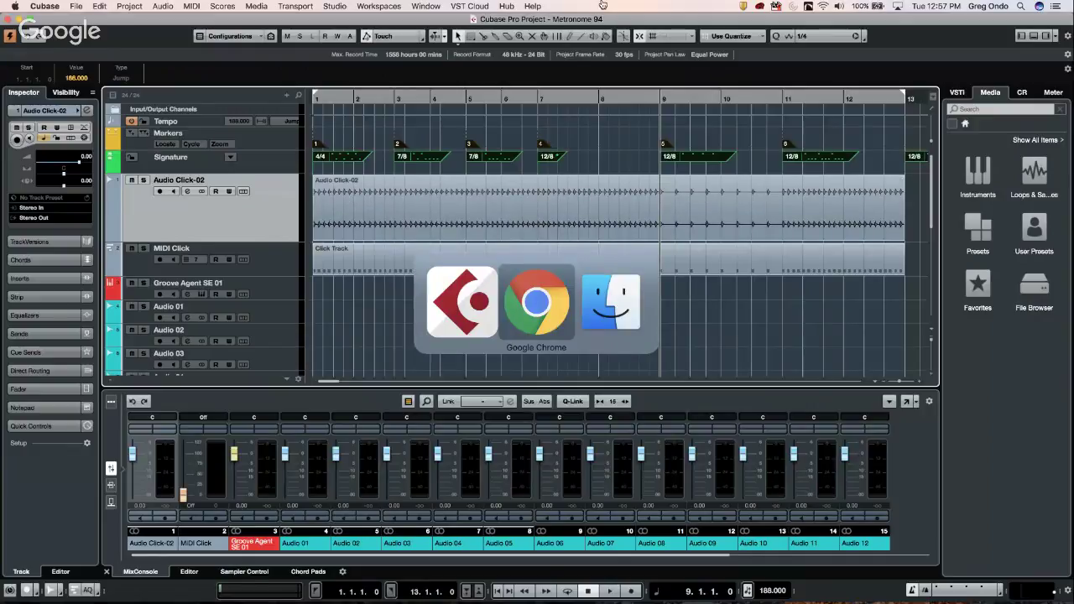
pyautogui.press('super+Tab')
pyautogui.press('super+Tab')
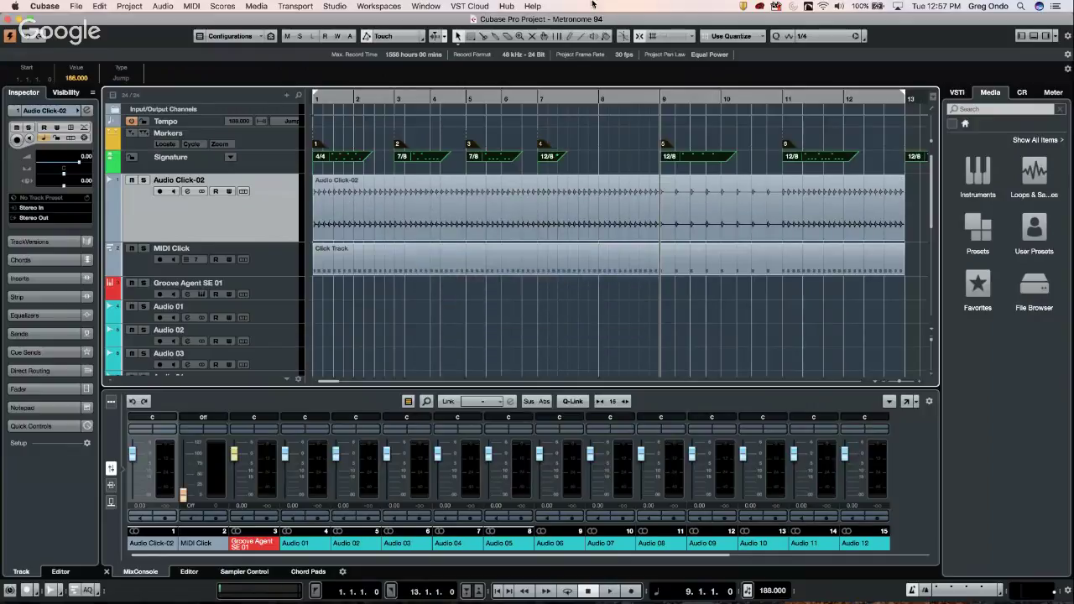
pyautogui.click(426, 5)
pyautogui.moveTo(382, 10)
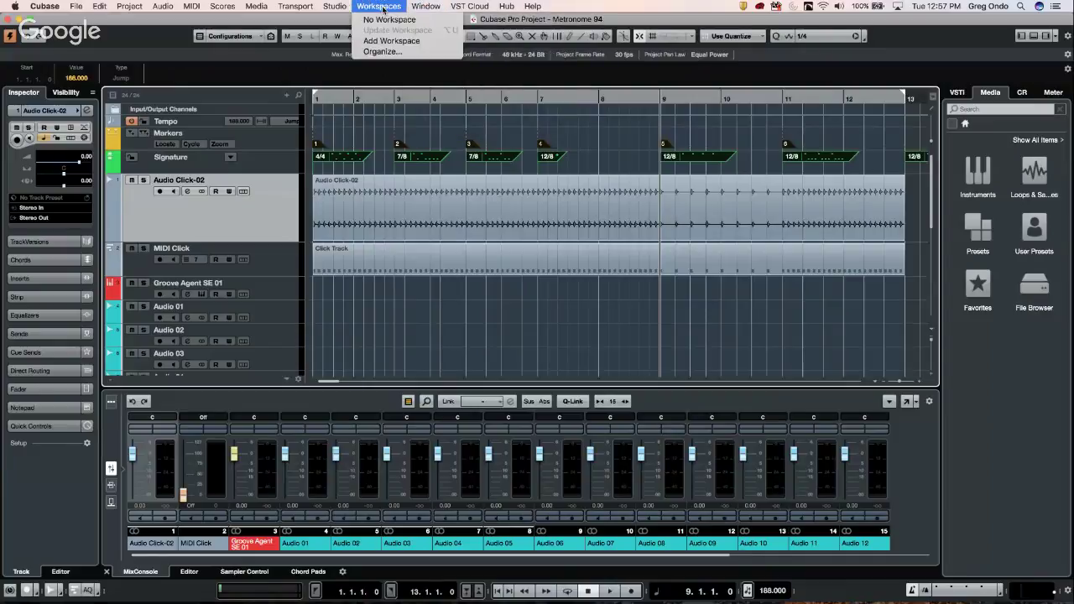
pyautogui.moveTo(337, 10)
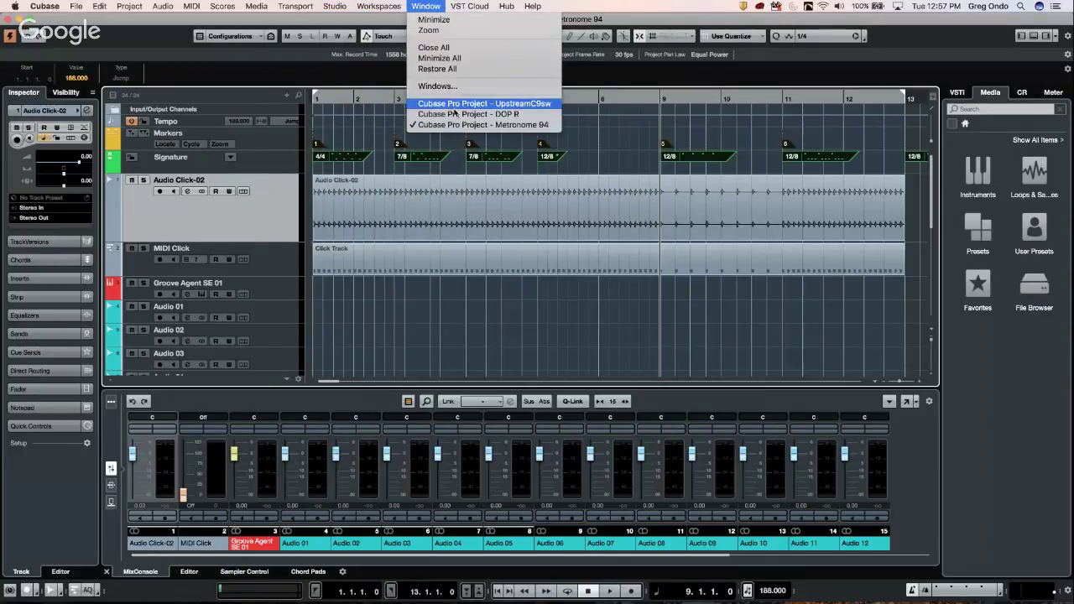
pyautogui.click(464, 107)
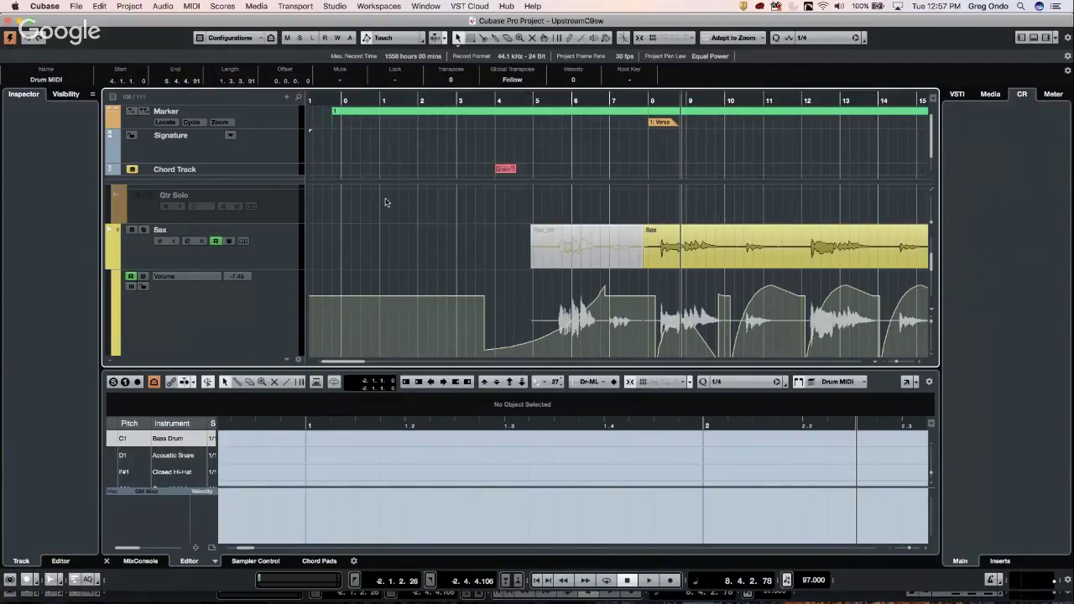
# Step: Examine the project's tracks across a wider timeline, from the VST instruments up through vocals and guitars to the synth parts
pyautogui.scroll(-10, 421, 211)
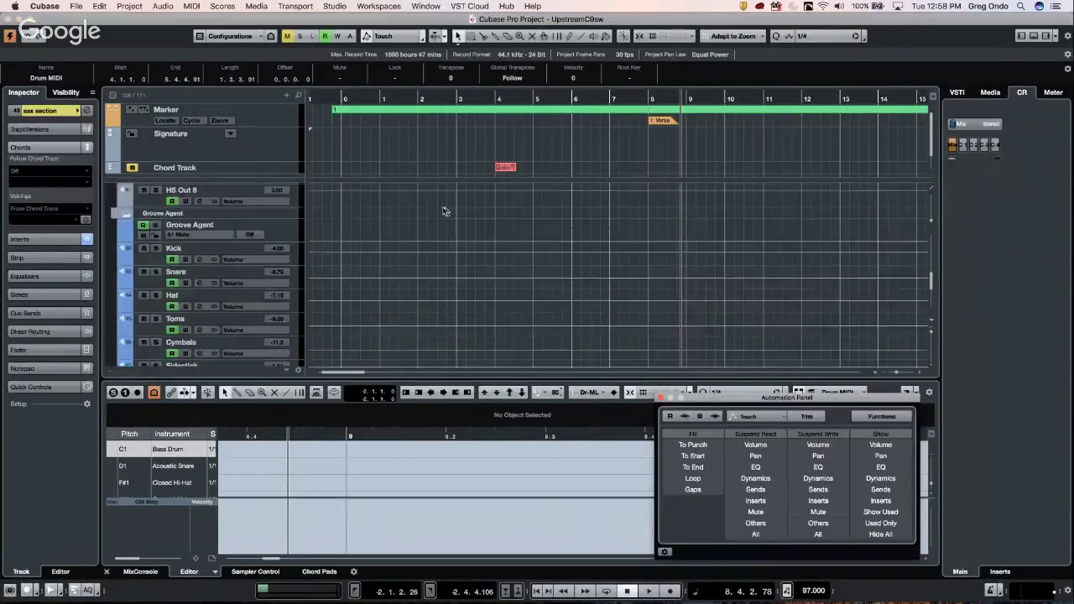
pyautogui.scroll(5, 456, 211)
pyautogui.hscroll(3, 456, 210)
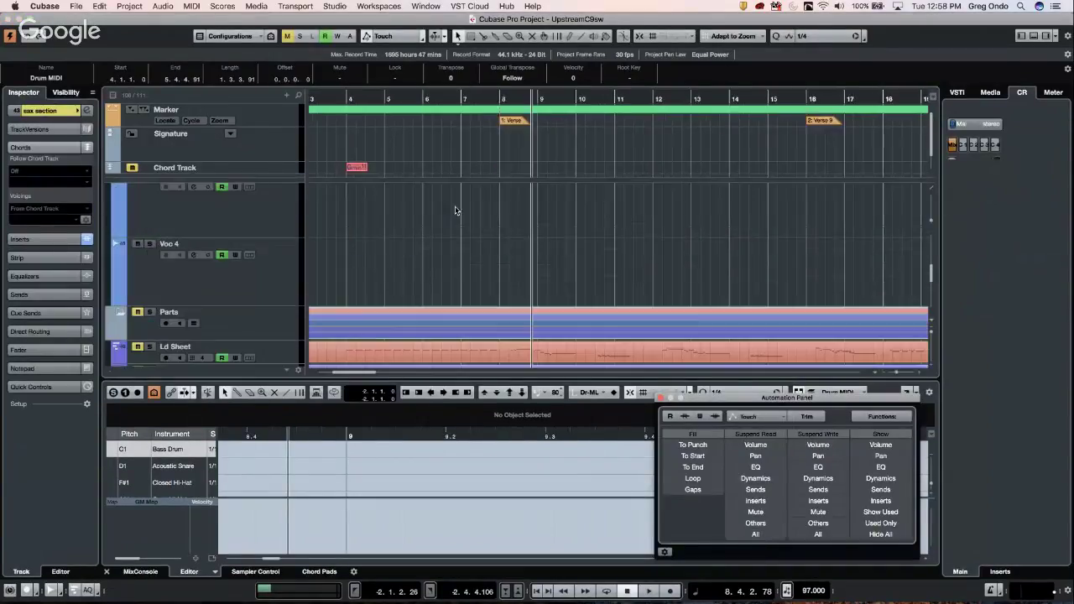
pyautogui.click(494, 98)
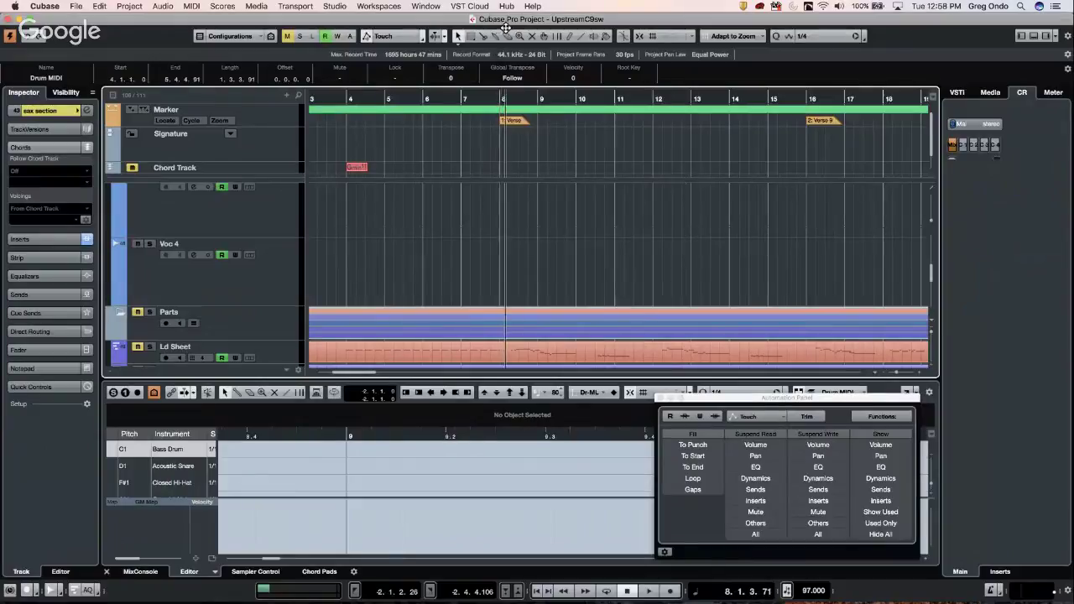
pyautogui.moveTo(487, 90); pyautogui.dragTo(489, 81)
pyautogui.scroll(-5, 584, 231)
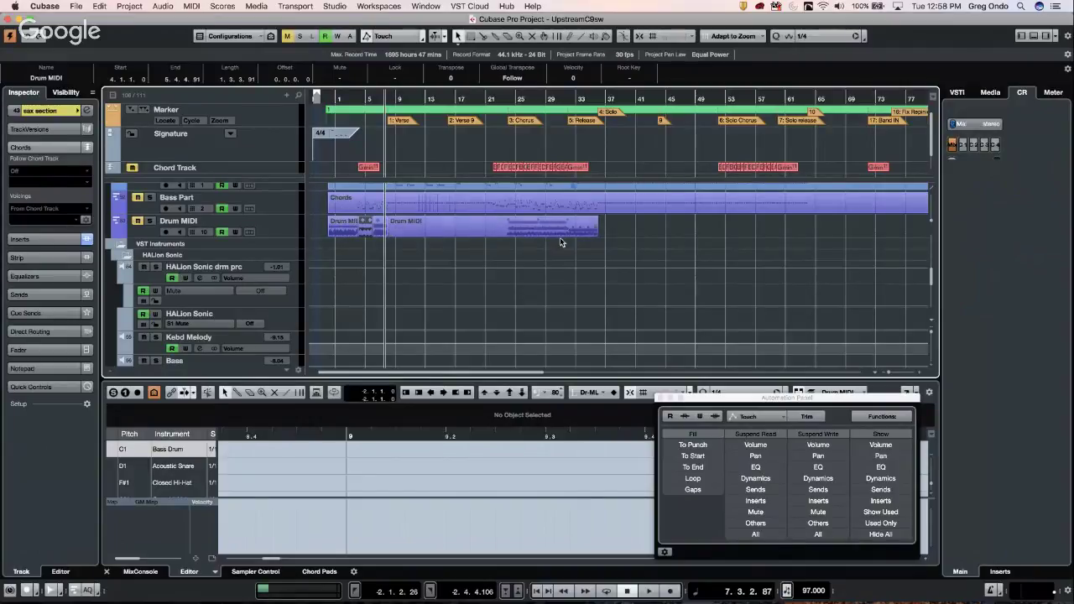
pyautogui.scroll(-10, 570, 237)
pyautogui.scroll(5, 565, 240)
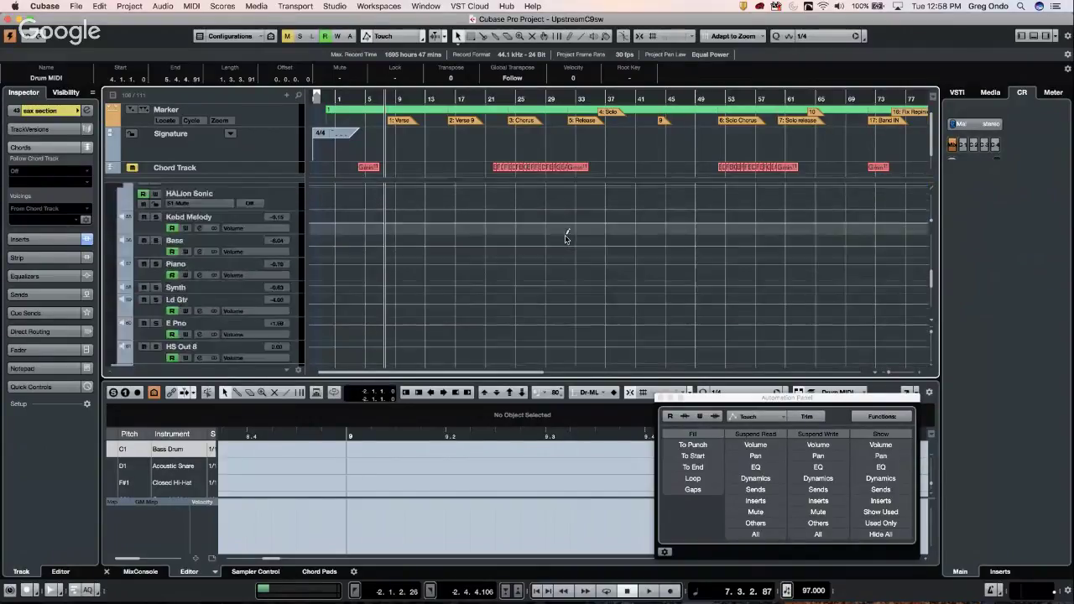
pyautogui.scroll(-5, 565, 240)
pyautogui.scroll(12, 566, 240)
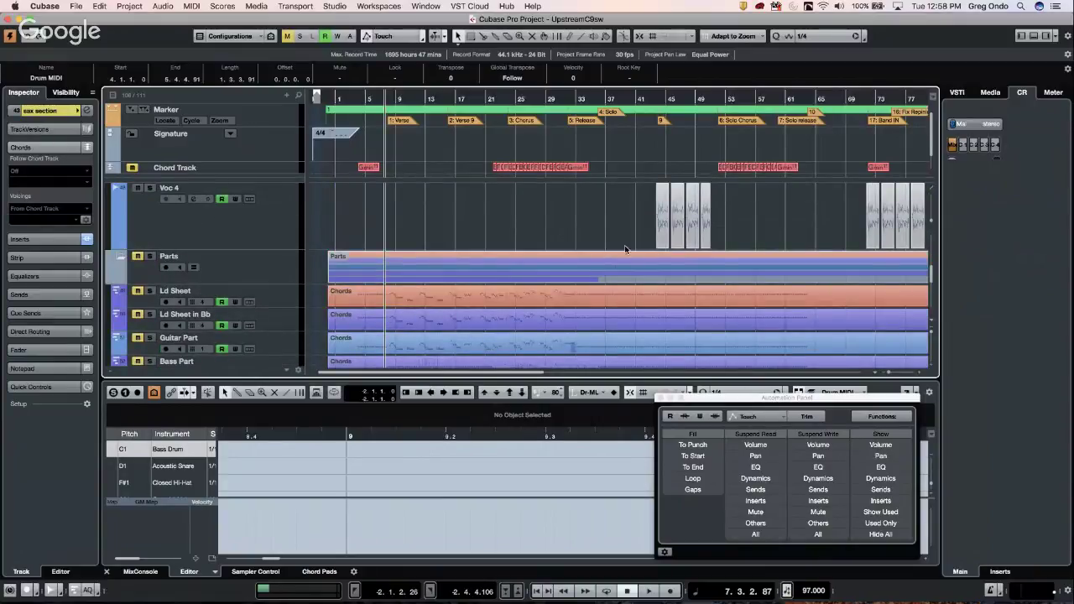
pyautogui.scroll(4, 625, 246)
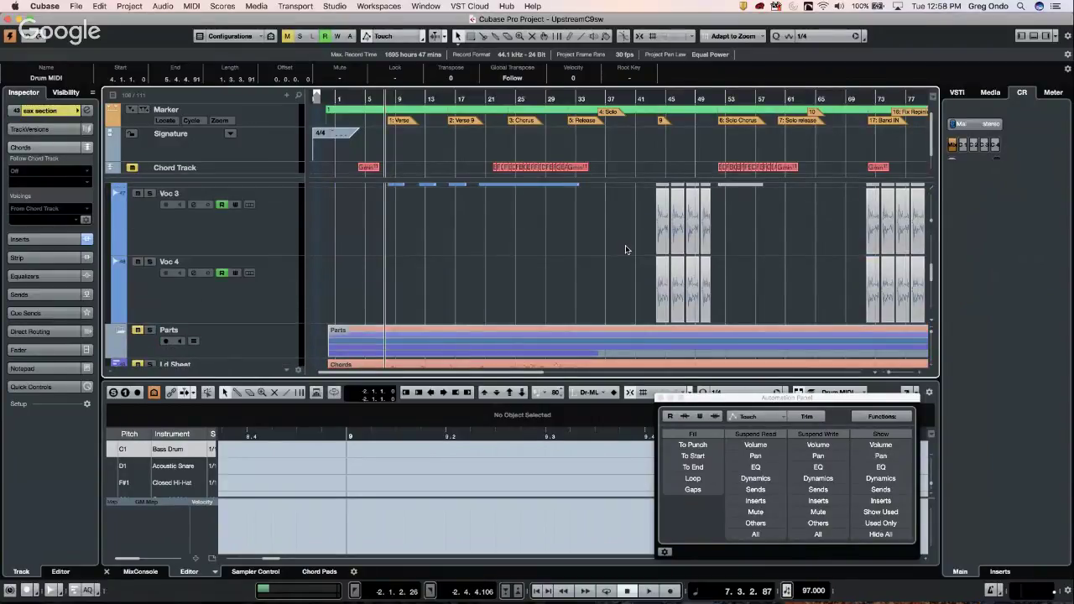
pyautogui.scroll(6, 625, 249)
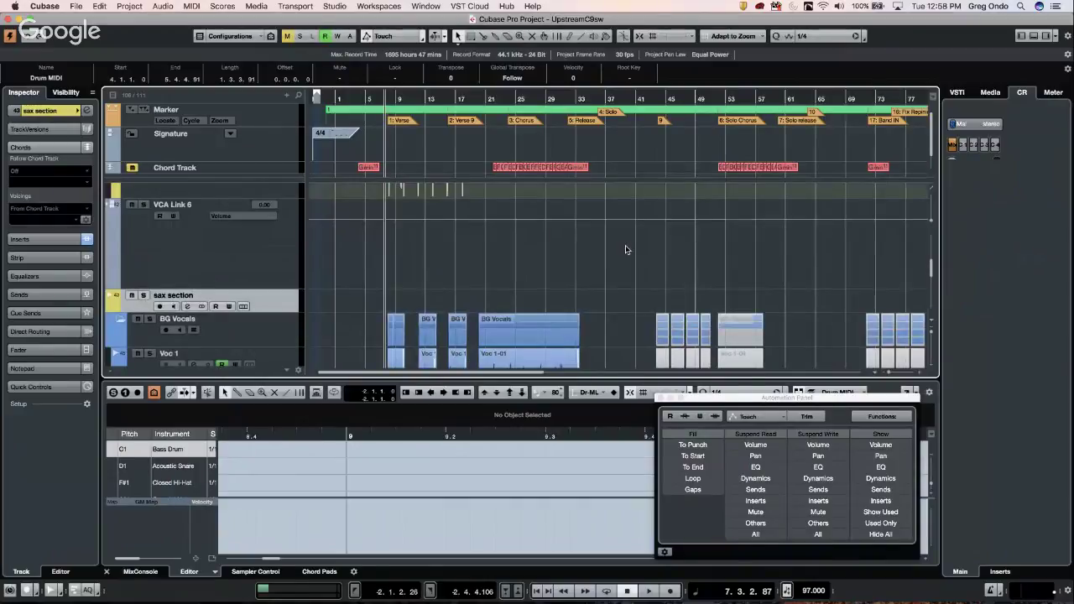
pyautogui.scroll(6, 626, 248)
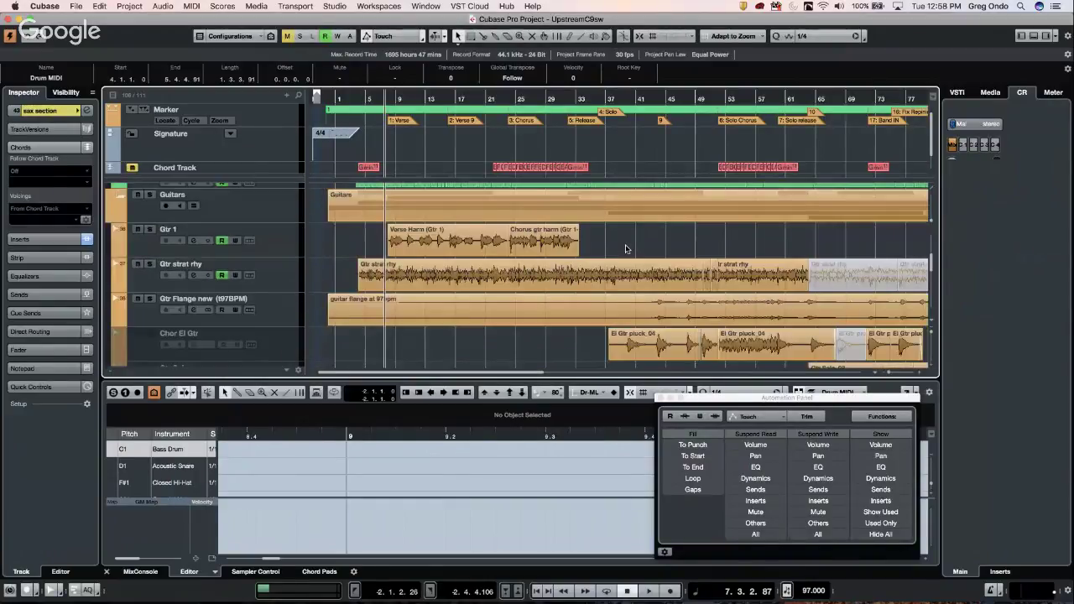
pyautogui.scroll(1, 615, 251)
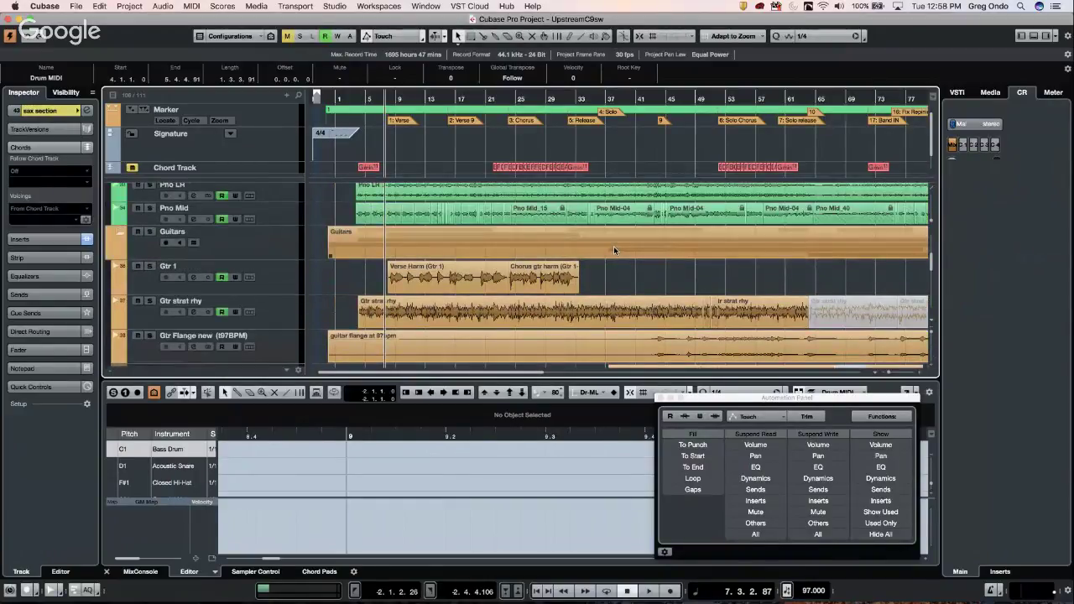
pyautogui.scroll(2, 613, 246)
pyautogui.scroll(3, 593, 256)
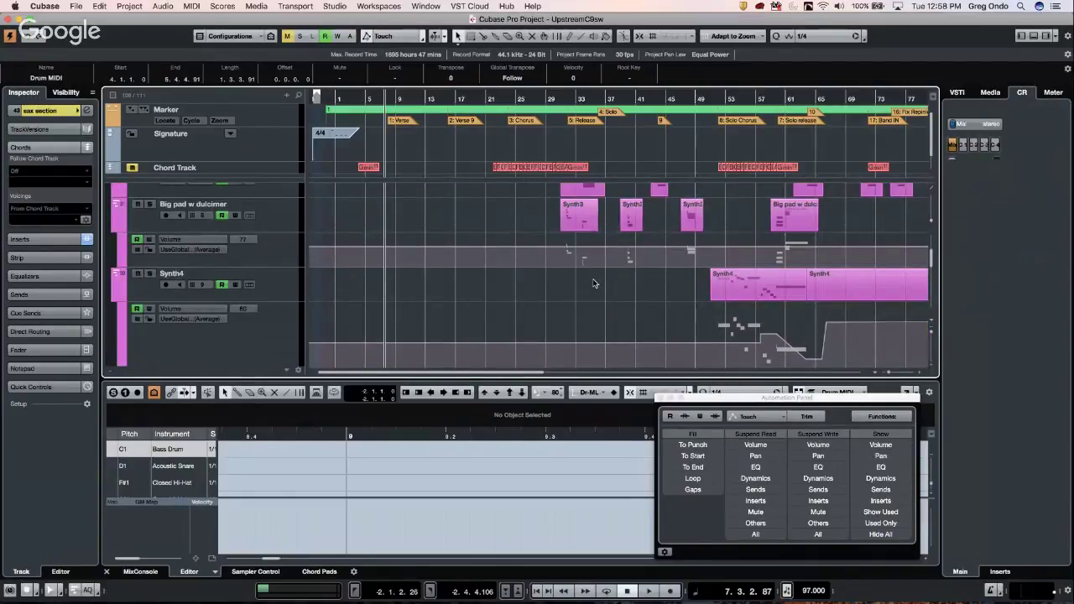
pyautogui.scroll(1, 593, 284)
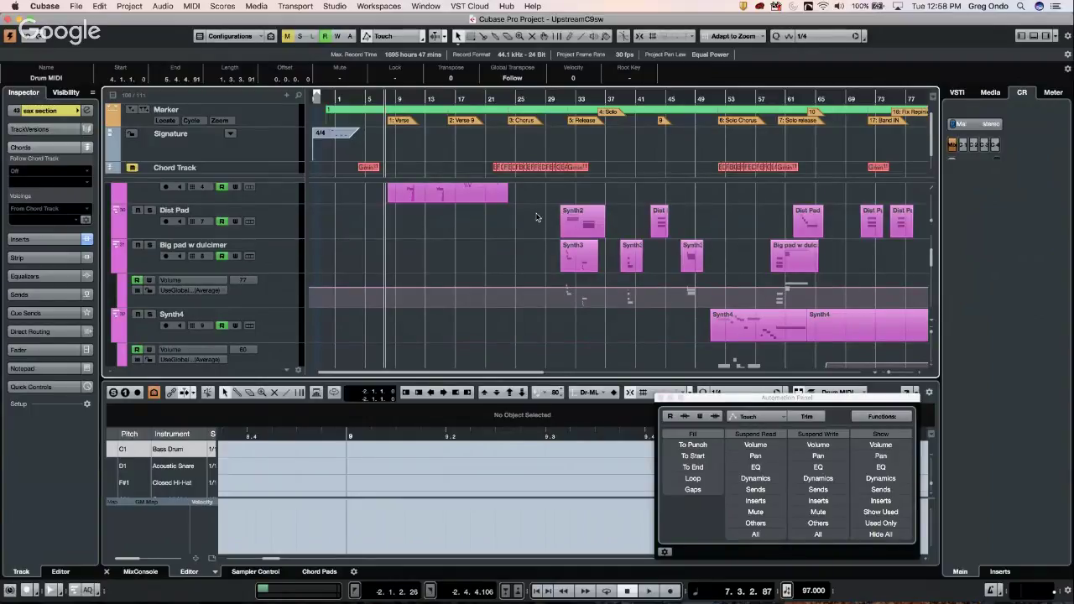
# Step: Select the Synth2 part on Dist Pad and the first two Synth3 parts on Big pad w dulcimer, and open their context menu
pyautogui.moveTo(537, 215); pyautogui.dragTo(645, 277)
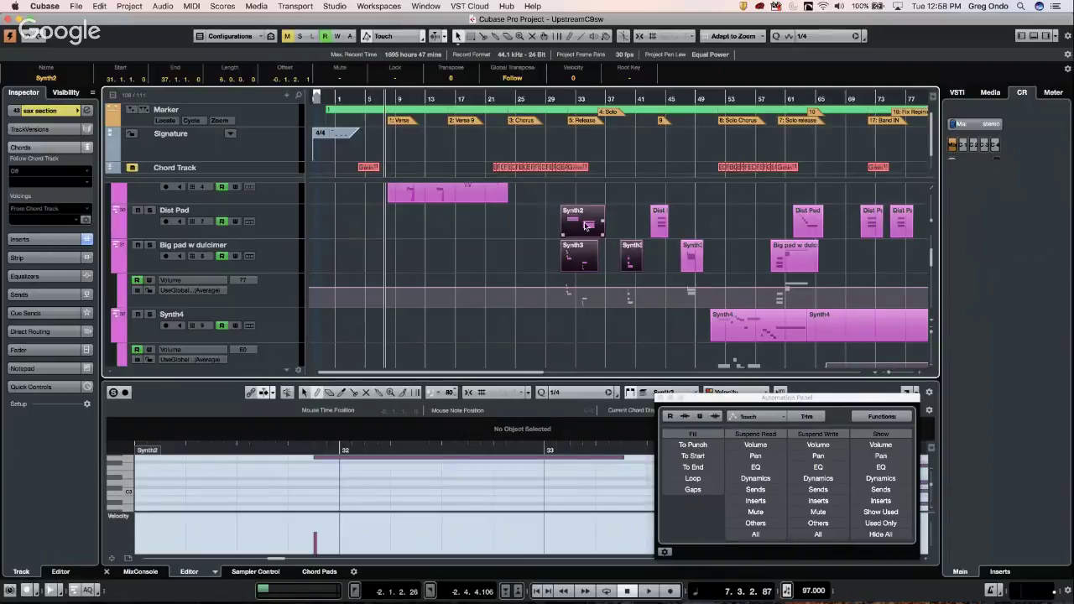
pyautogui.rightClick(585, 225)
pyautogui.moveTo(658, 432)
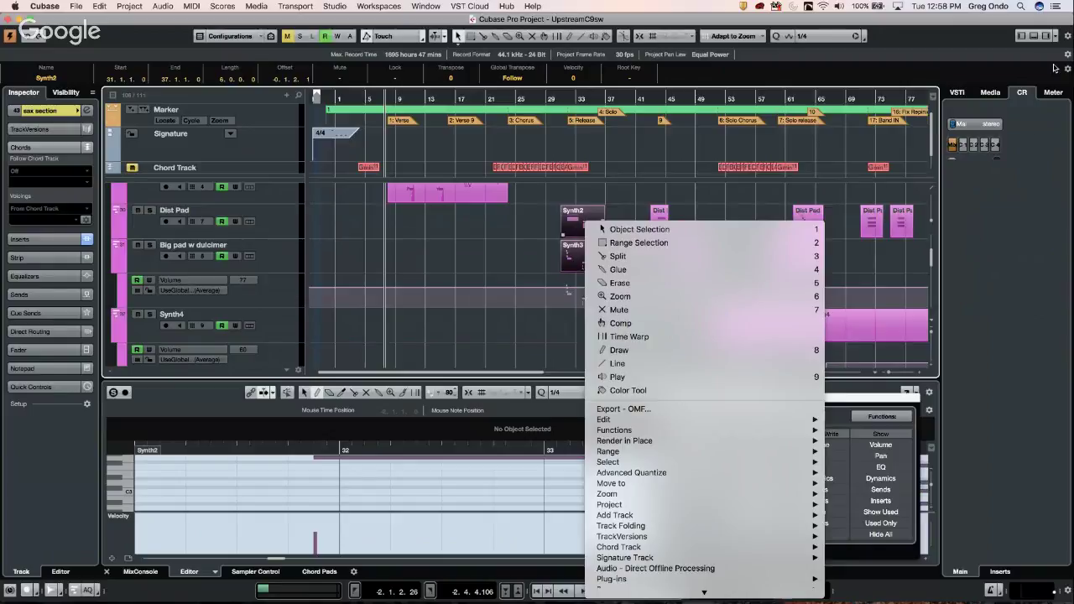
# Step: Look at the master meter and the media file browser, and show the Control Room with its cue channels and monitors
pyautogui.click(1054, 93)
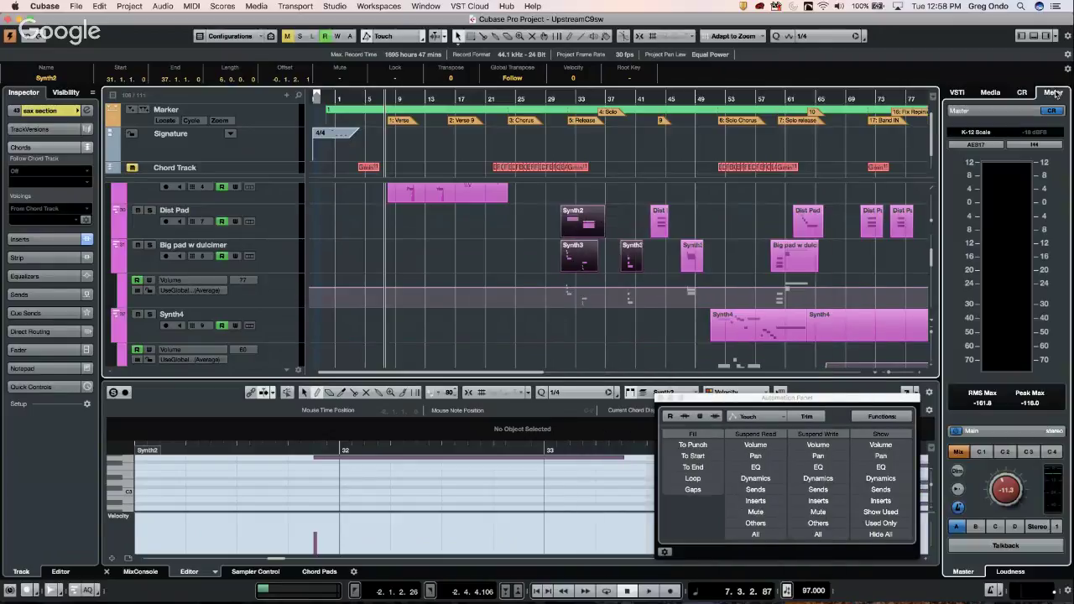
pyautogui.click(995, 91)
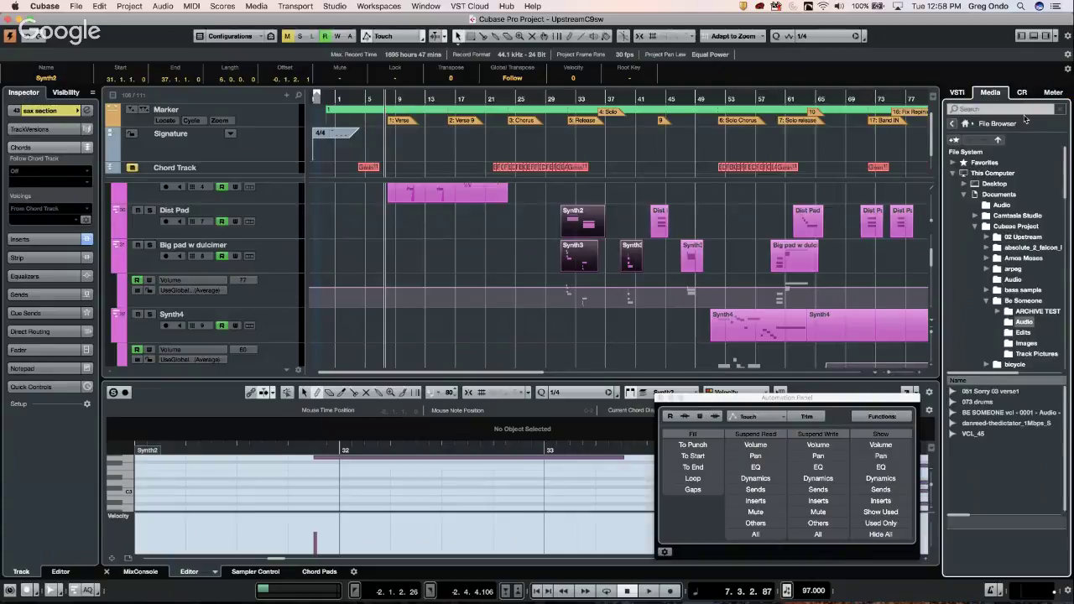
pyautogui.click(1023, 93)
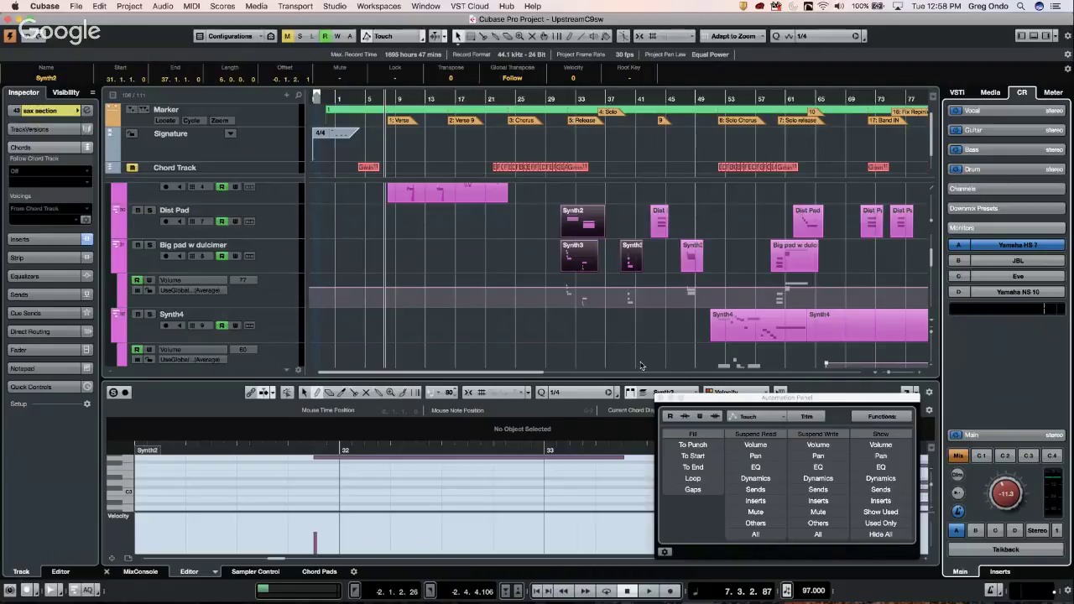
# Step: Close the Automation Panel with no parts left selected, and open the Audio Connections for the Control Room
pyautogui.click(661, 397)
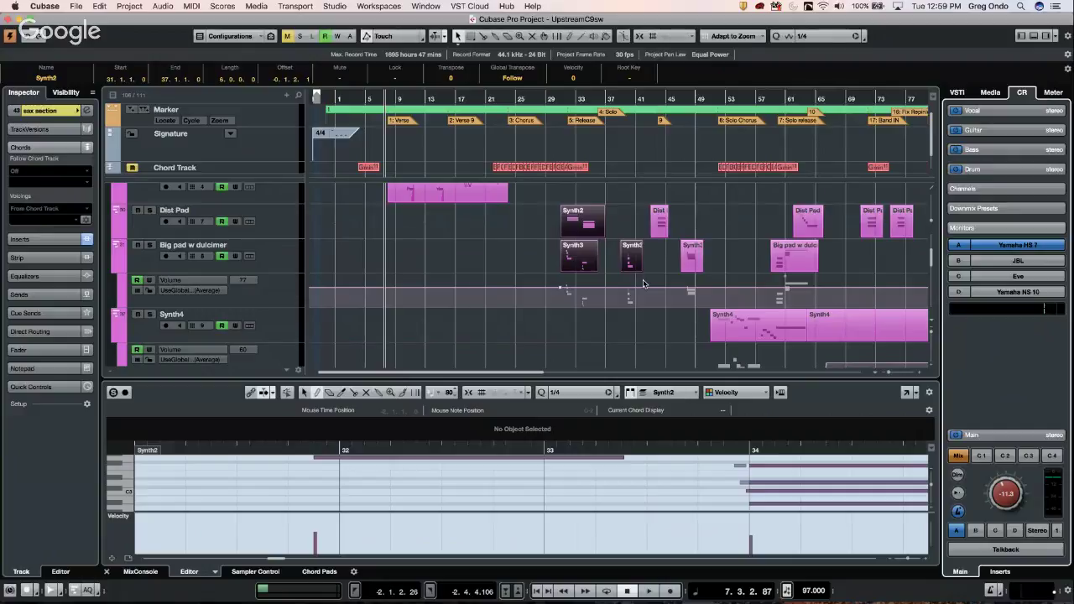
pyautogui.click(730, 250)
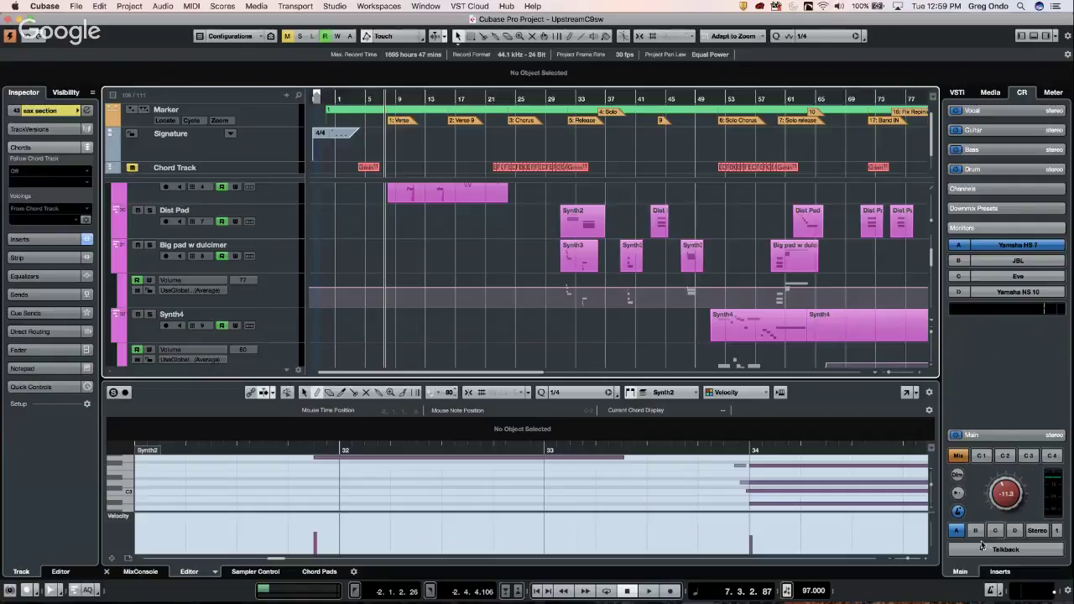
pyautogui.click(992, 591)
pyautogui.click(335, 7)
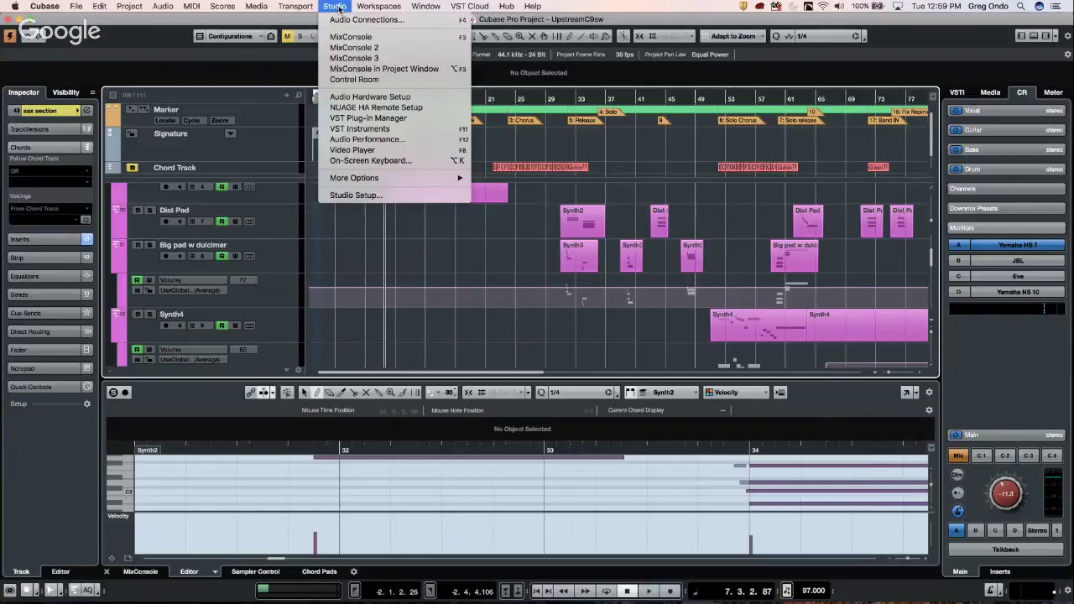
pyautogui.click(363, 19)
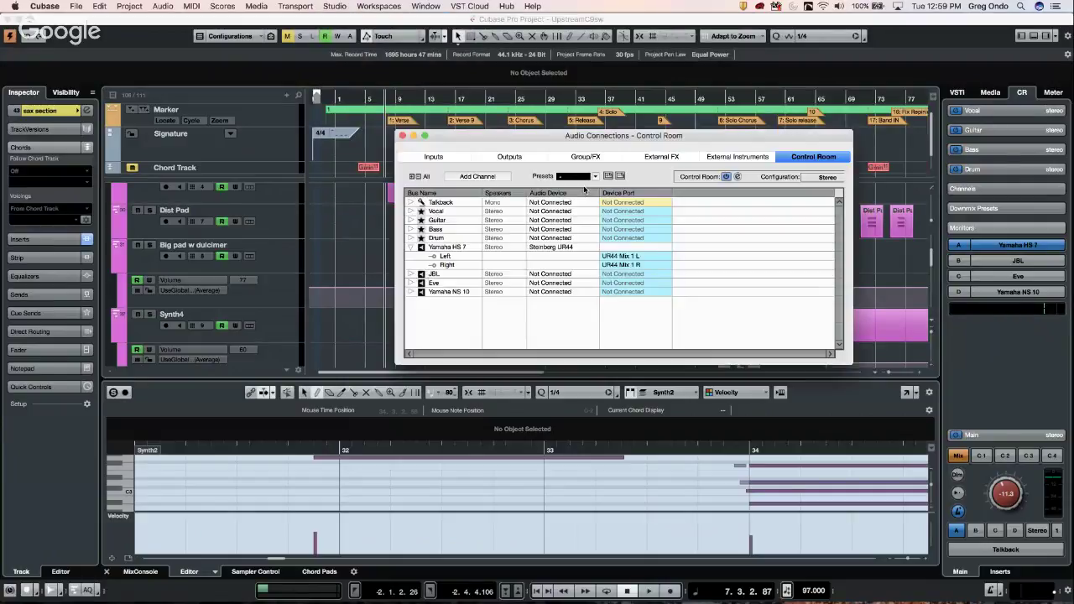
# Step: Check the click assignment in the output bus connections, return to the Control Room connections, and close the Audio Connections
pyautogui.click(510, 158)
pyautogui.click(683, 203)
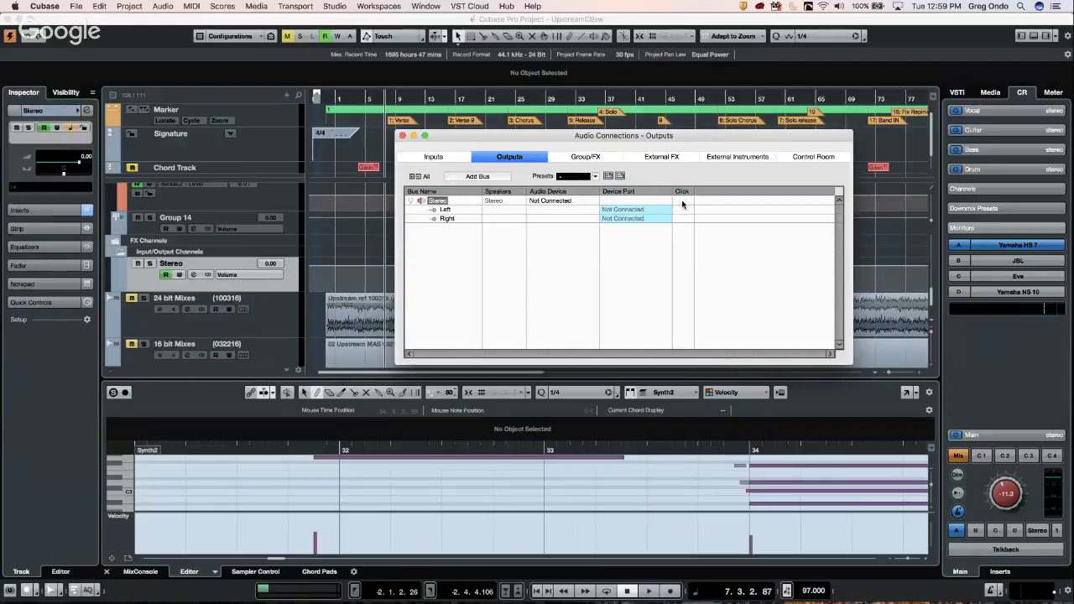
pyautogui.click(684, 202)
pyautogui.click(787, 158)
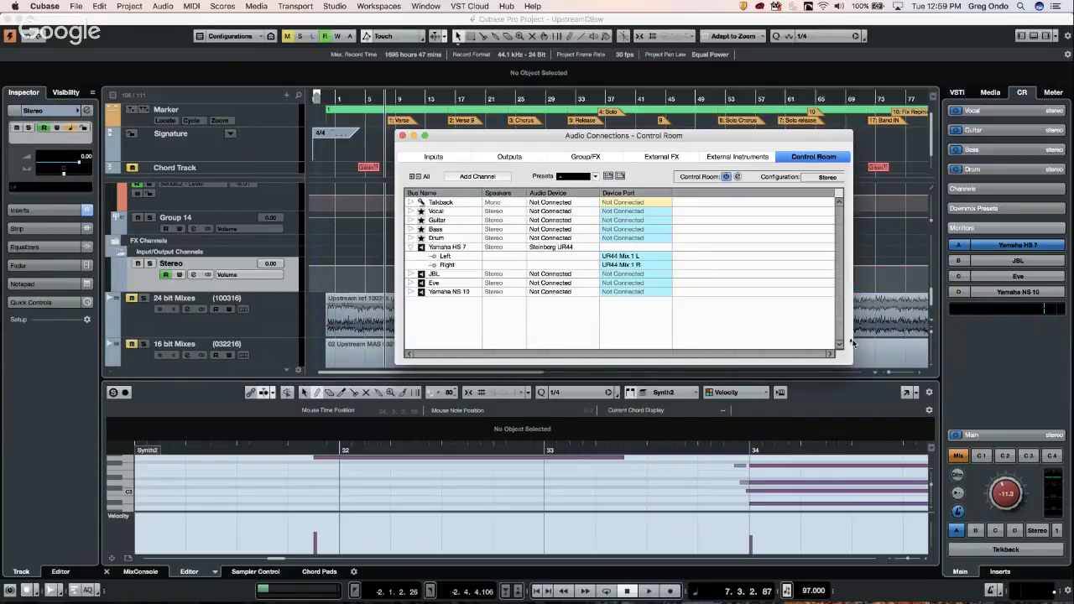
pyautogui.click(959, 512)
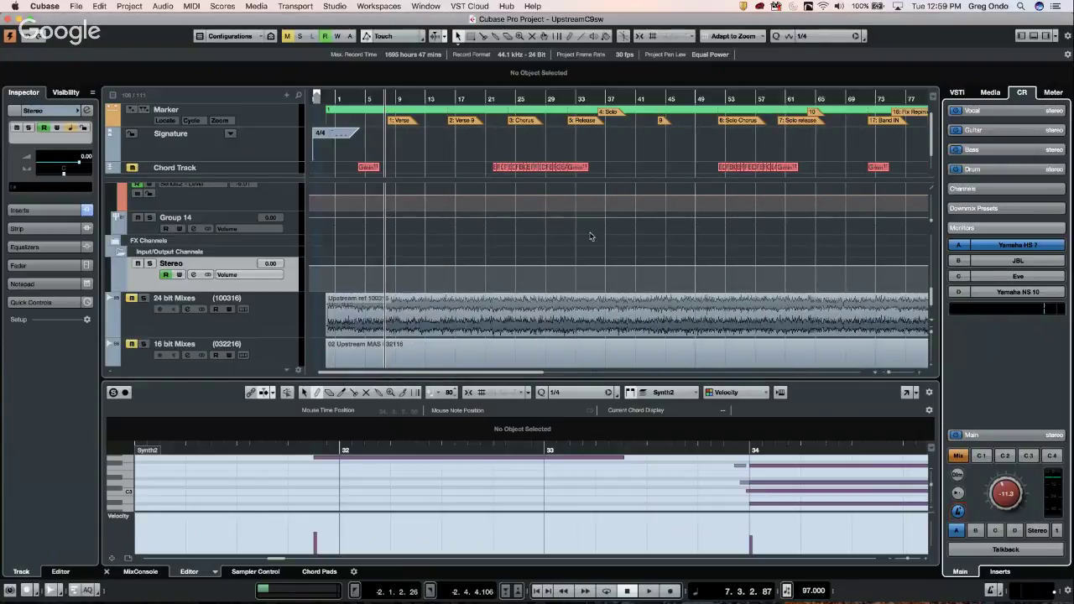
# Step: Set the project cursor near bar 48, lower the Control Room level to about -18.8, and start playback
pyautogui.moveTo(502, 93); pyautogui.dragTo(508, 87)
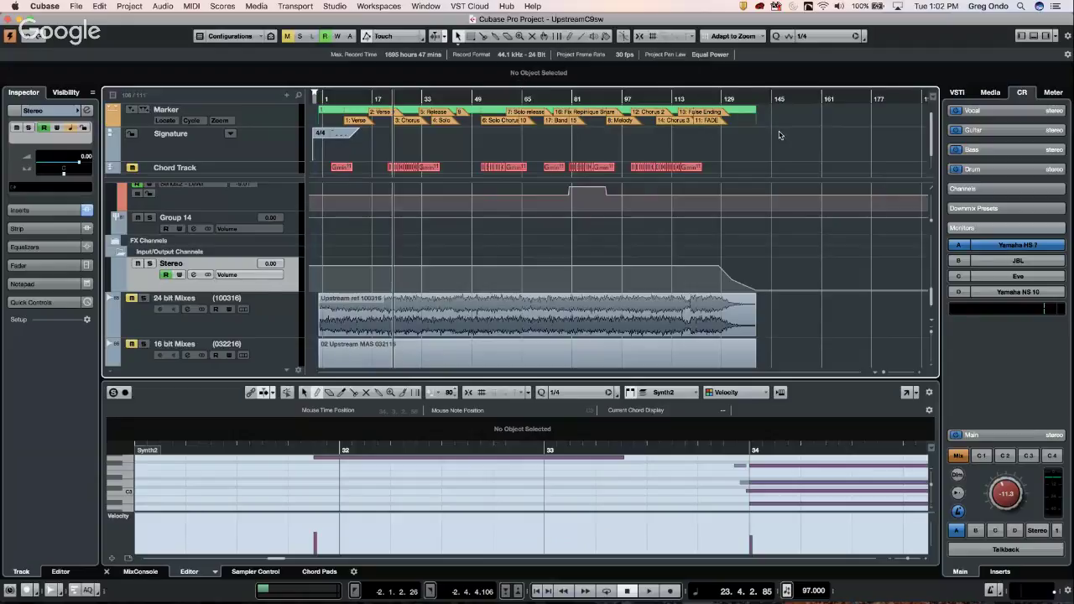
pyautogui.scroll(5, 501, 188)
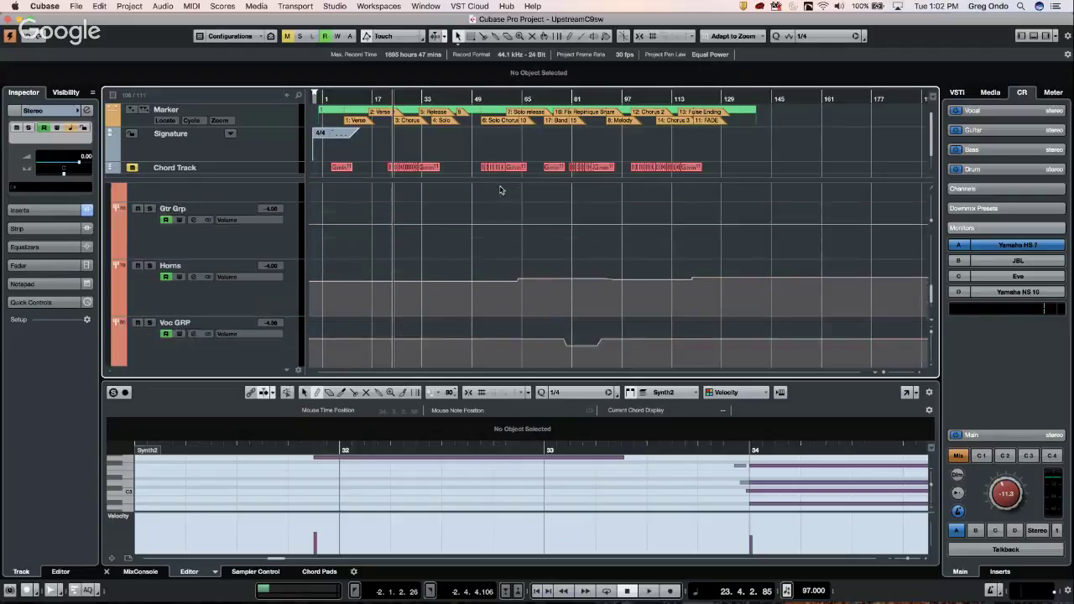
pyautogui.scroll(-10, 500, 188)
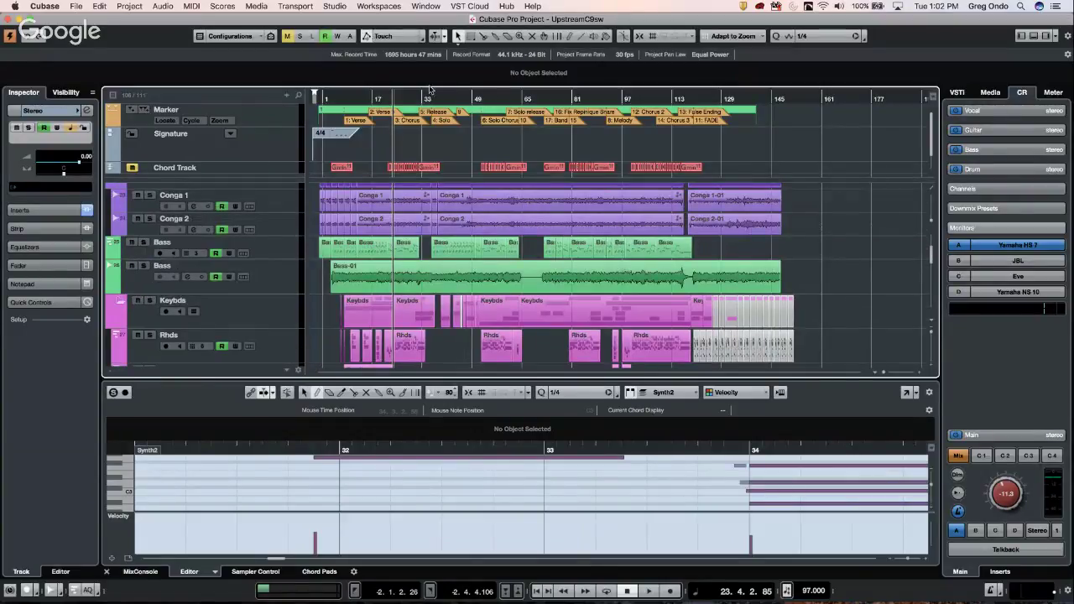
pyautogui.click(470, 99)
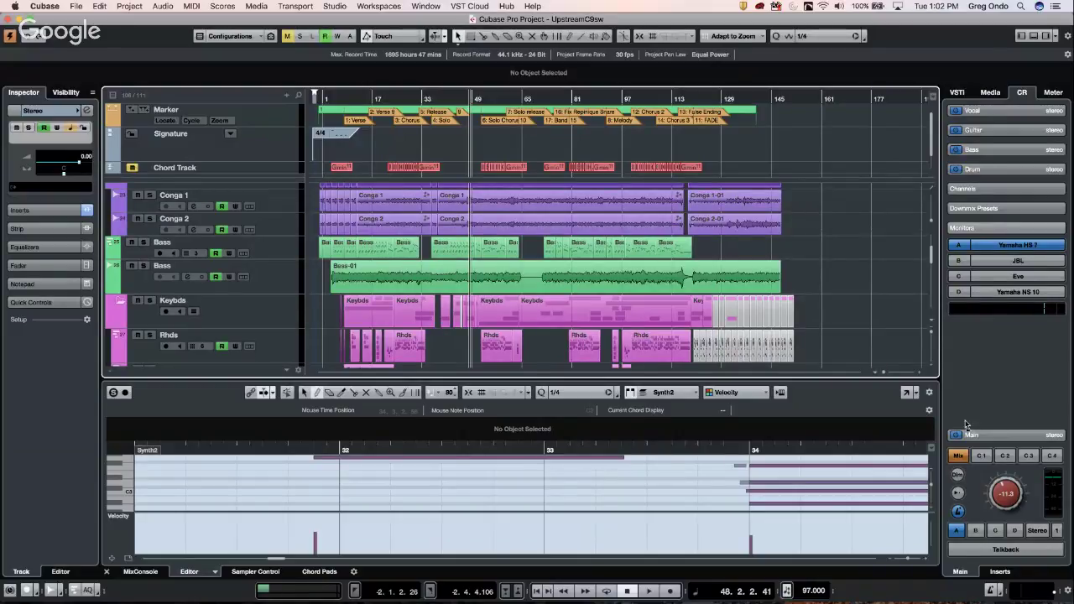
pyautogui.scroll(-7, 999, 485)
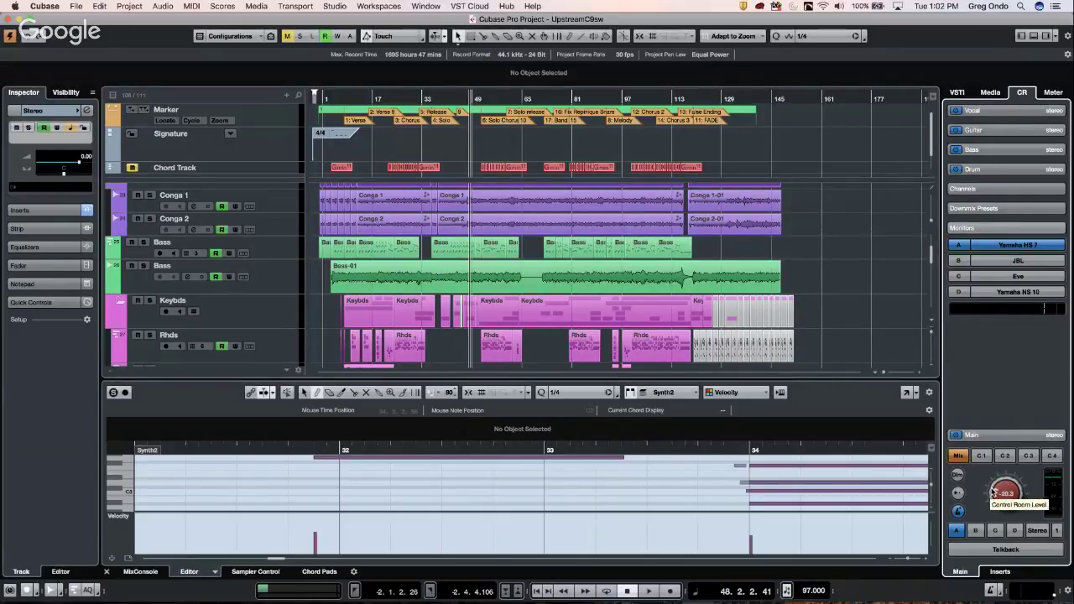
pyautogui.press('space')
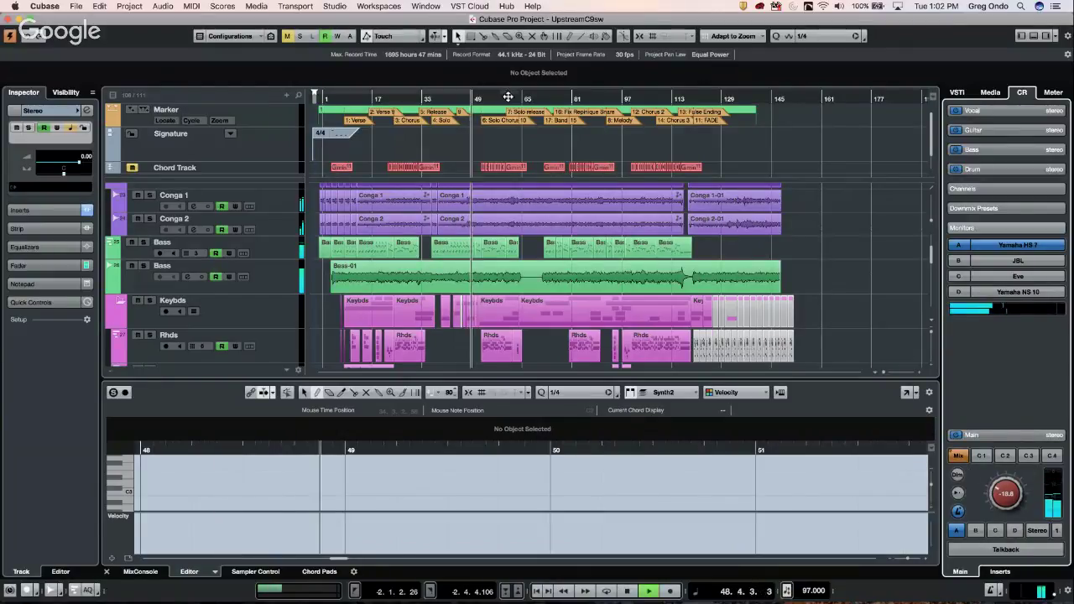
# Step: Jump playback to several song positions using the ruler and the Chord Track area, ending near bar 85
pyautogui.click(508, 99)
pyautogui.click(579, 99)
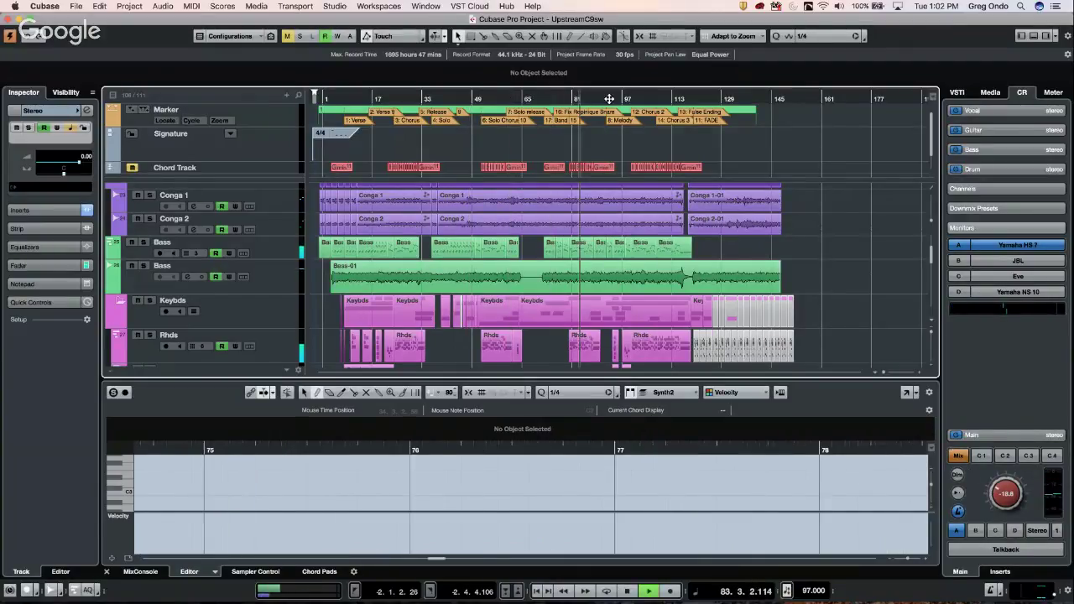
pyautogui.click(487, 99)
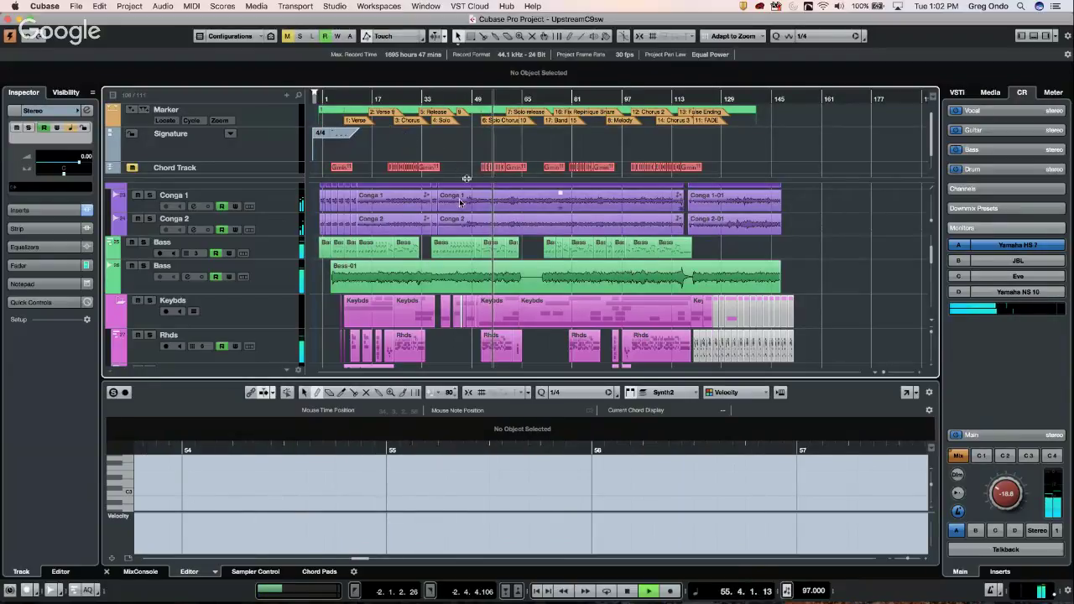
pyautogui.click(468, 168)
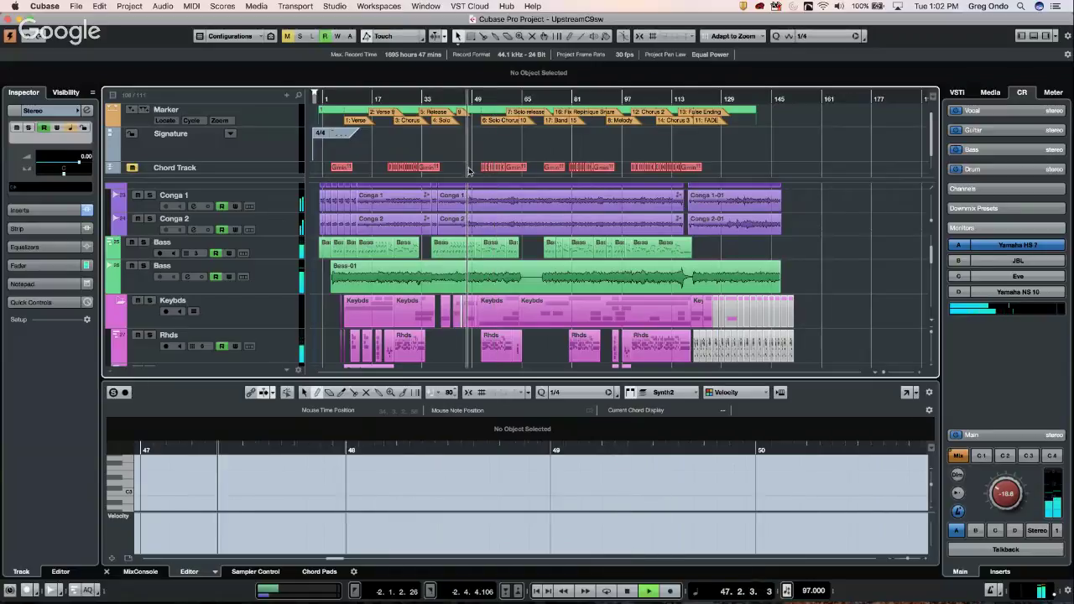
pyautogui.click(587, 168)
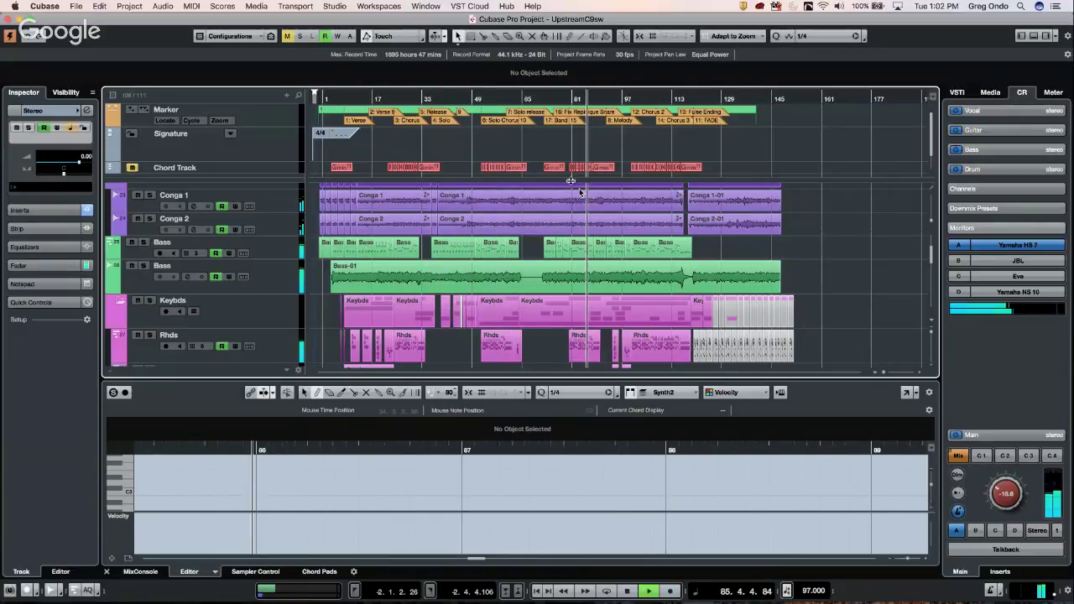
# Step: Relocate playback directly over the Conga clips at several song positions, and stop it near bar 23
pyautogui.rightClick(564, 156)
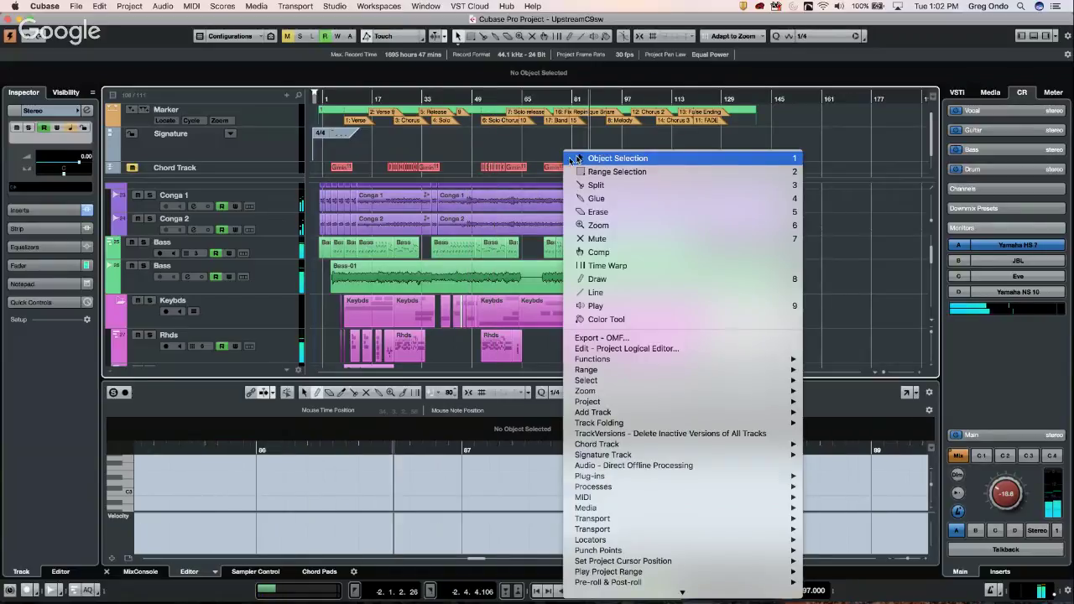
pyautogui.click(492, 194)
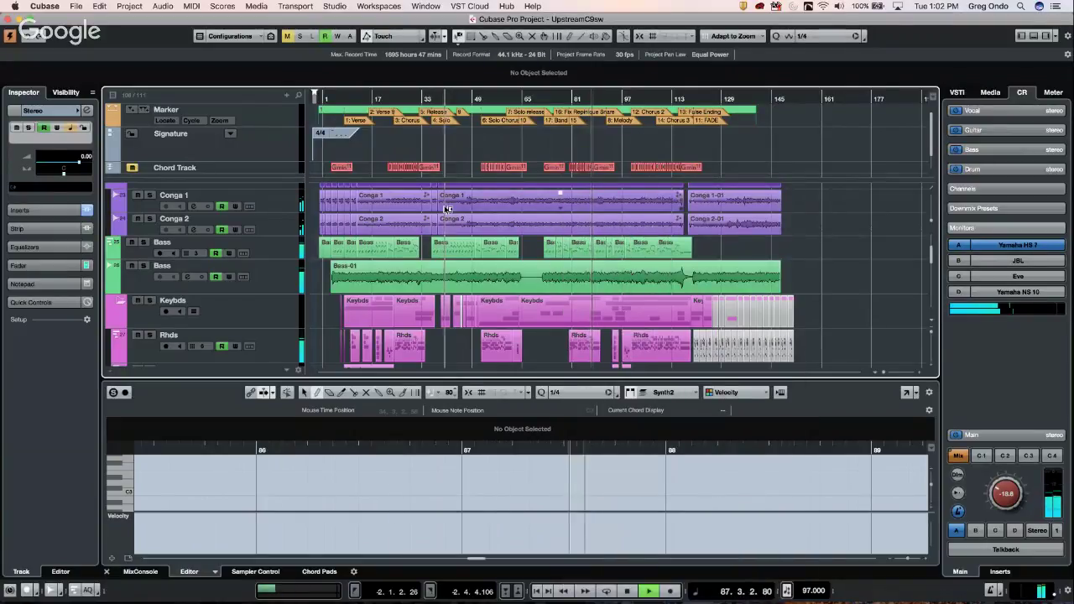
pyautogui.keyDown('alt'); pyautogui.keyDown('shift'); pyautogui.click(445, 208); pyautogui.keyUp('shift'); pyautogui.keyUp('alt')
pyautogui.keyDown('alt'); pyautogui.keyDown('shift'); pyautogui.click(513, 208); pyautogui.keyUp('shift'); pyautogui.keyUp('alt')
pyautogui.keyDown('alt'); pyautogui.keyDown('shift'); pyautogui.click(597, 207); pyautogui.keyUp('shift'); pyautogui.keyUp('alt')
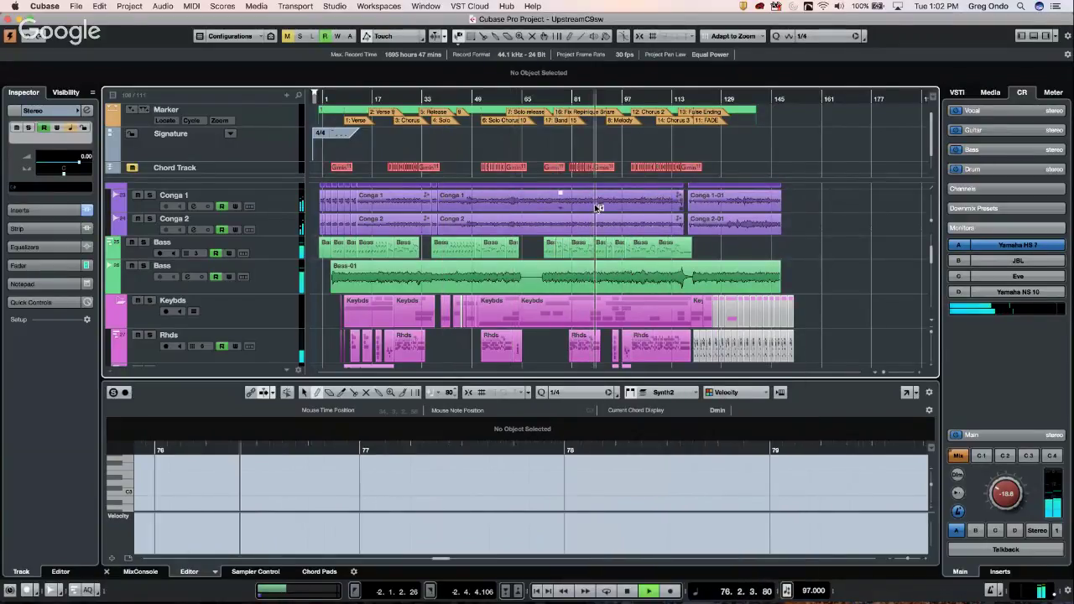
pyautogui.keyDown('alt'); pyautogui.keyDown('shift'); pyautogui.click(644, 207); pyautogui.keyUp('shift'); pyautogui.keyUp('alt')
pyautogui.keyDown('alt'); pyautogui.keyDown('shift'); pyautogui.click(715, 209); pyautogui.keyUp('shift'); pyautogui.keyUp('alt')
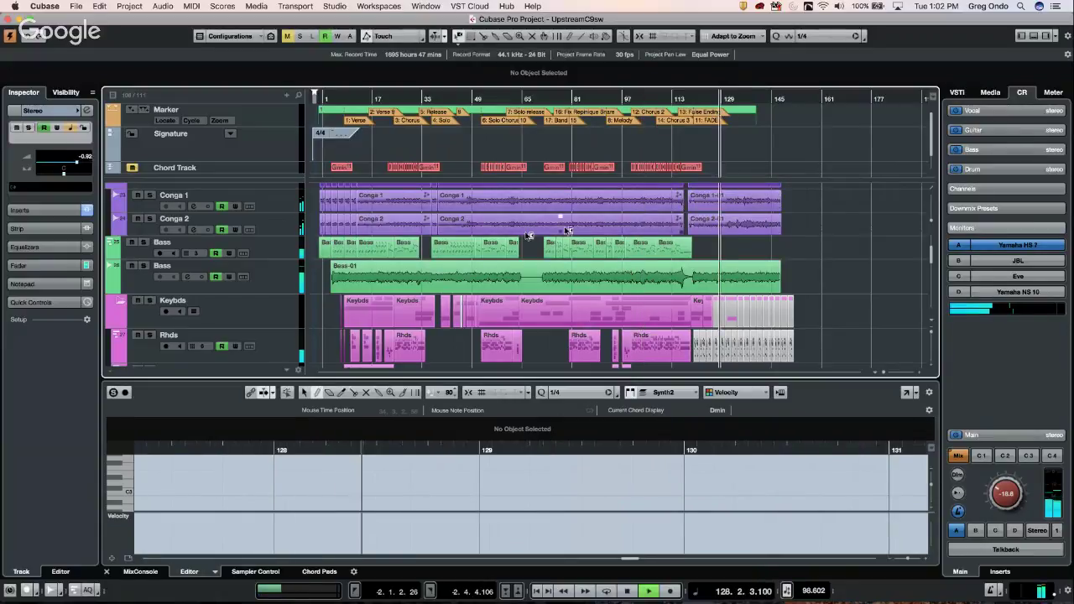
pyautogui.press('3')
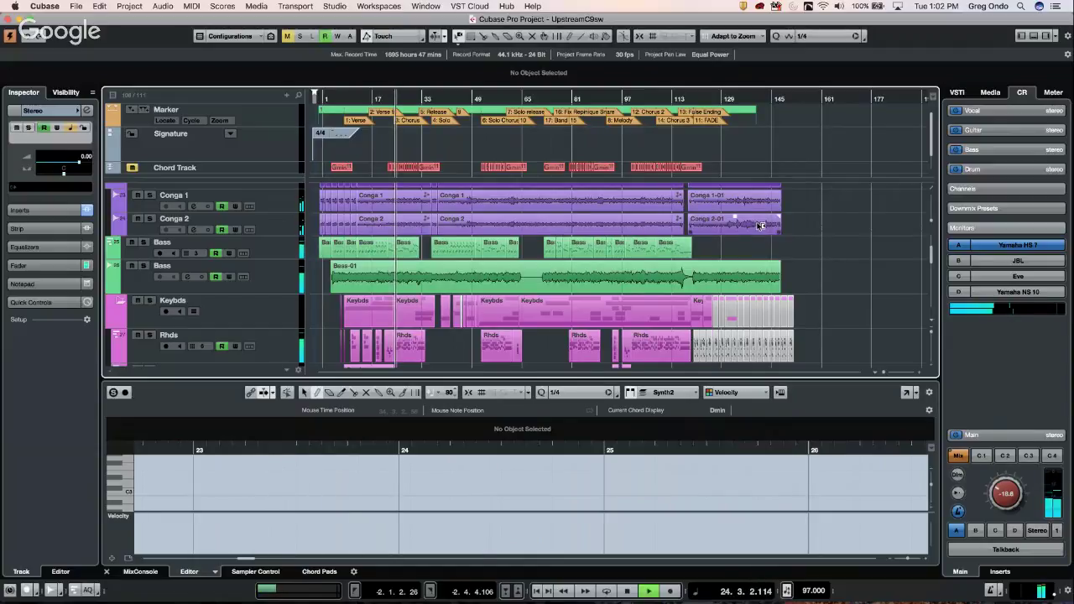
pyautogui.press('space')
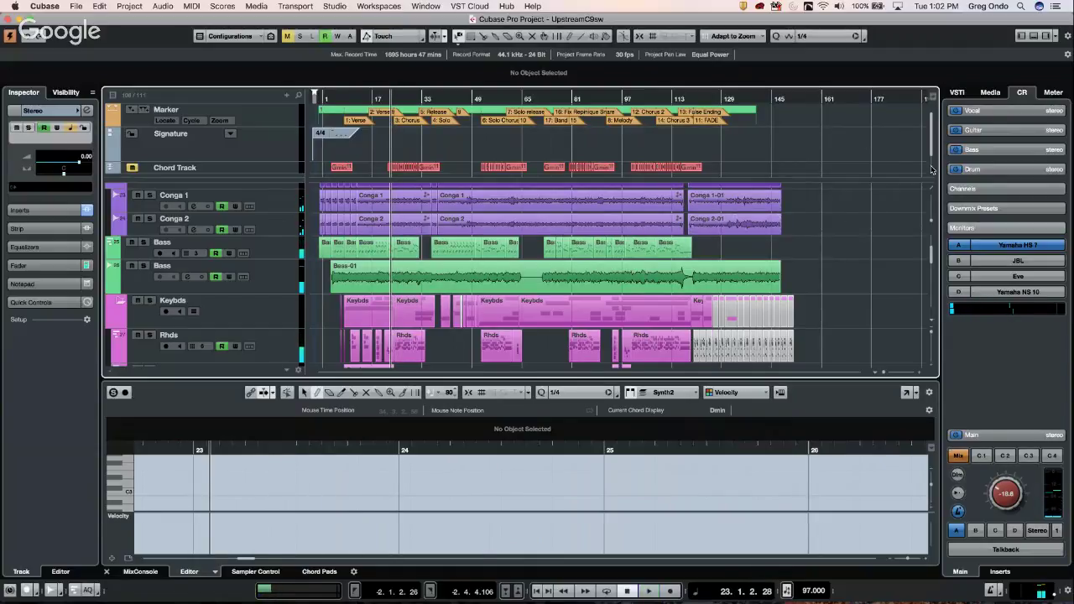
# Step: Show the VST instrument rack, and open the HALion Sonic instrument of the MIDI 01 track
pyautogui.click(991, 93)
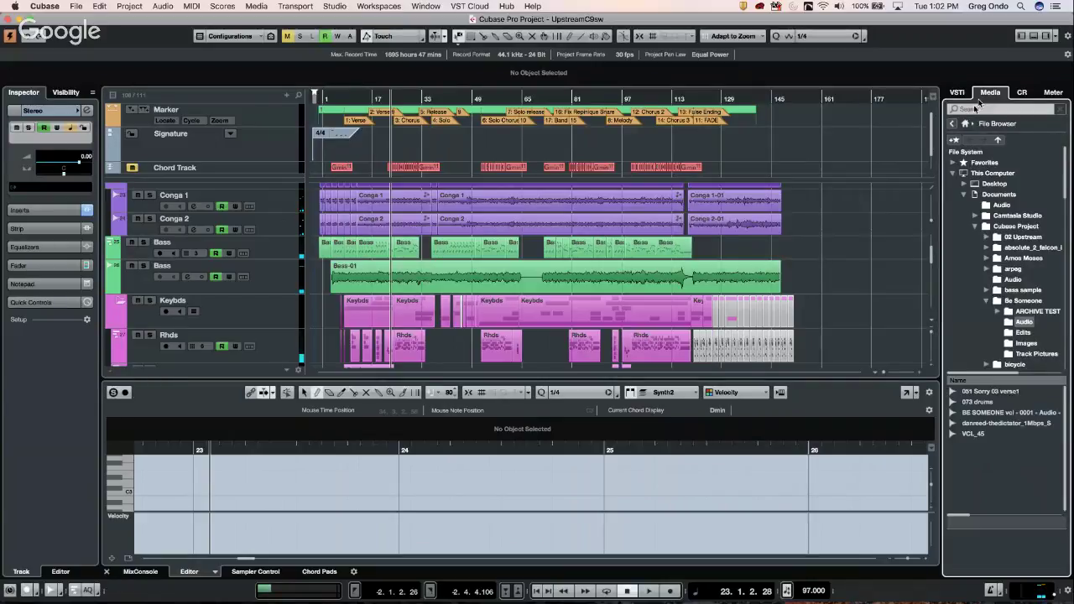
pyautogui.click(958, 93)
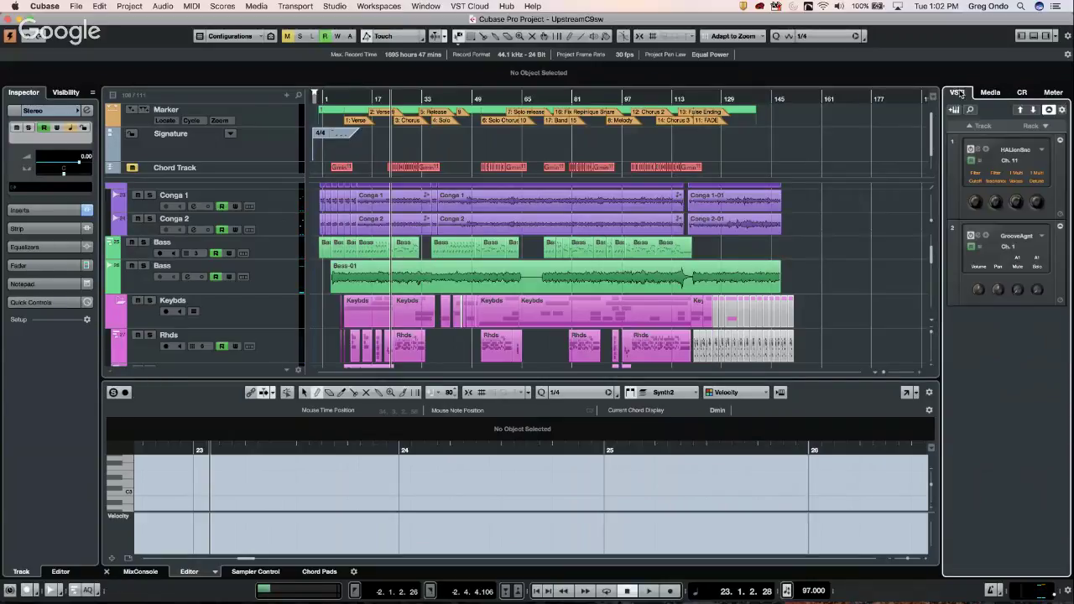
pyautogui.scroll(-3, 536, 225)
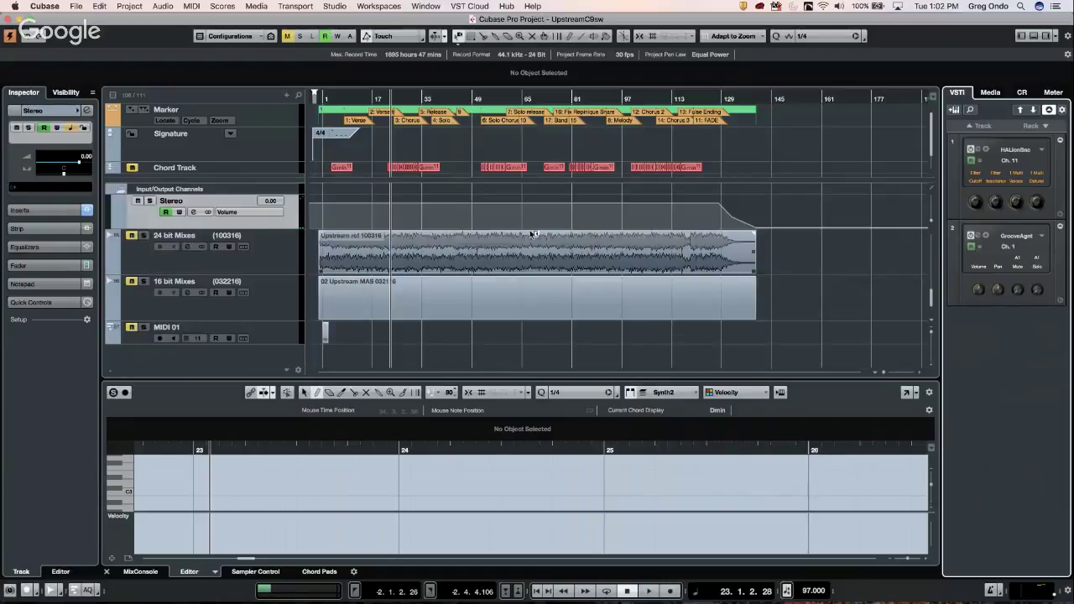
pyautogui.click(273, 335)
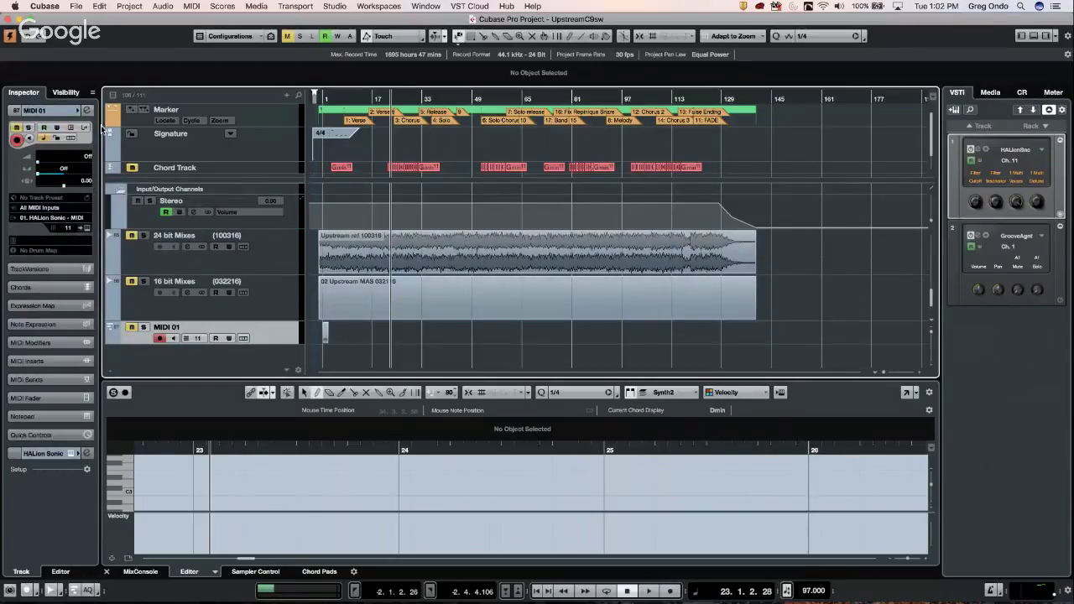
pyautogui.click(87, 230)
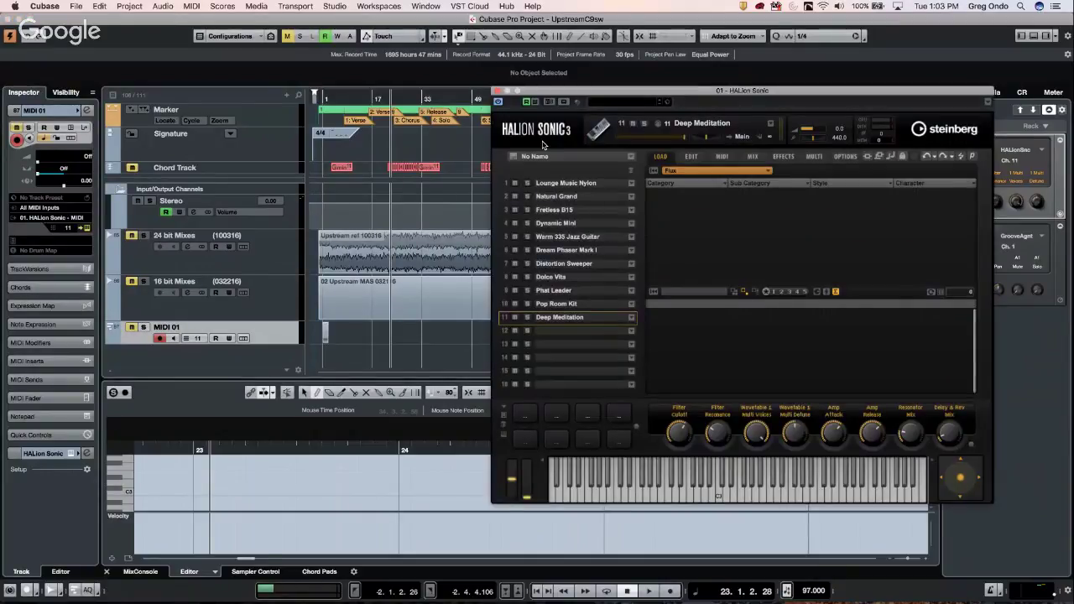
# Step: Show the Flux edit page of Deep Meditation and browse the Saw Based wavetables for its oscillator
pyautogui.click(691, 156)
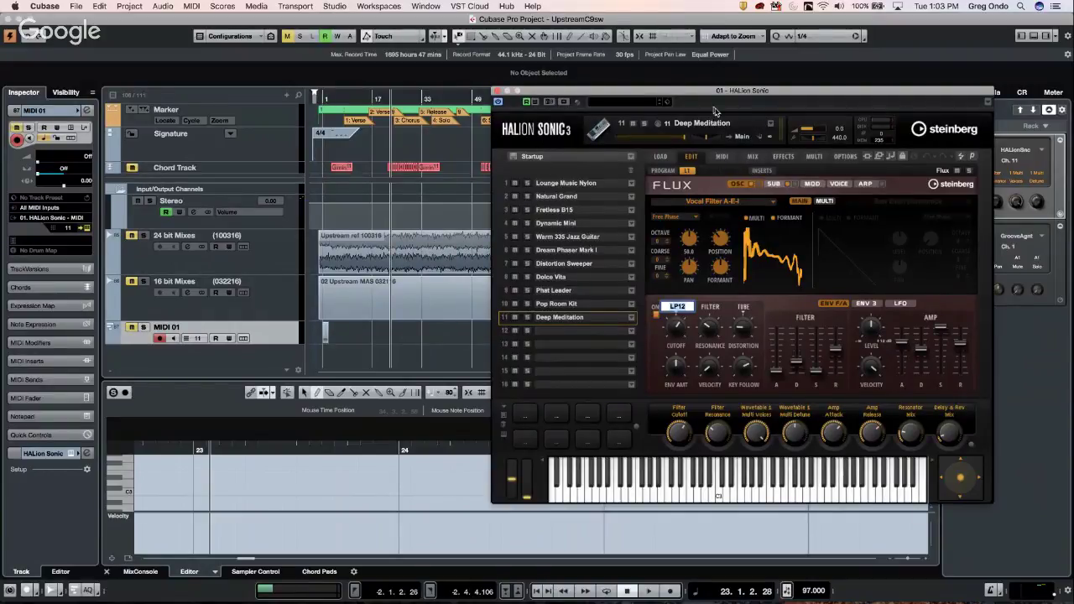
pyautogui.moveTo(703, 94); pyautogui.dragTo(651, 84)
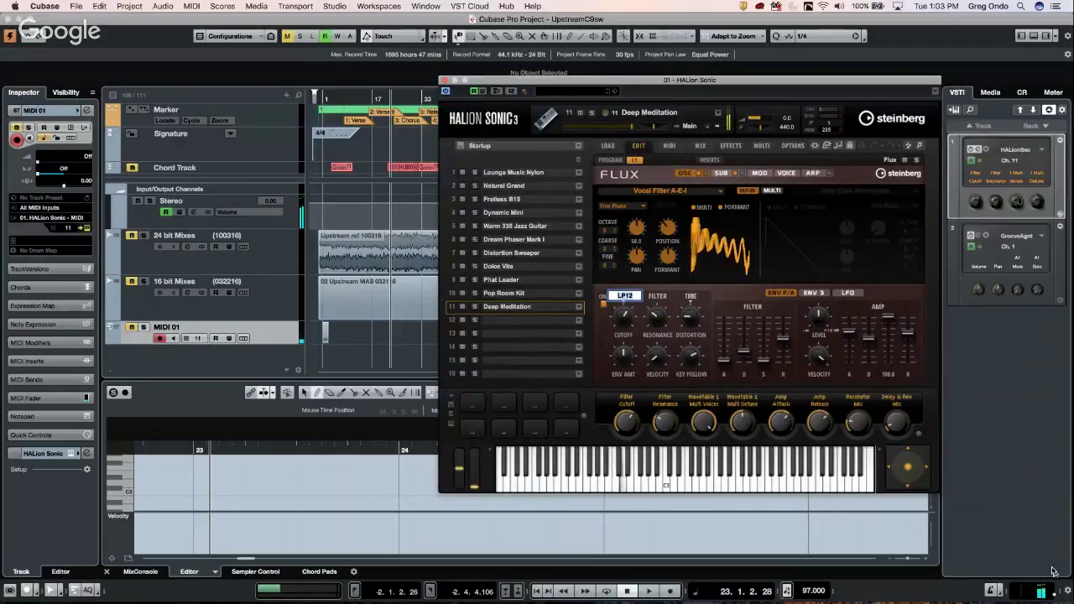
pyautogui.click(1057, 593)
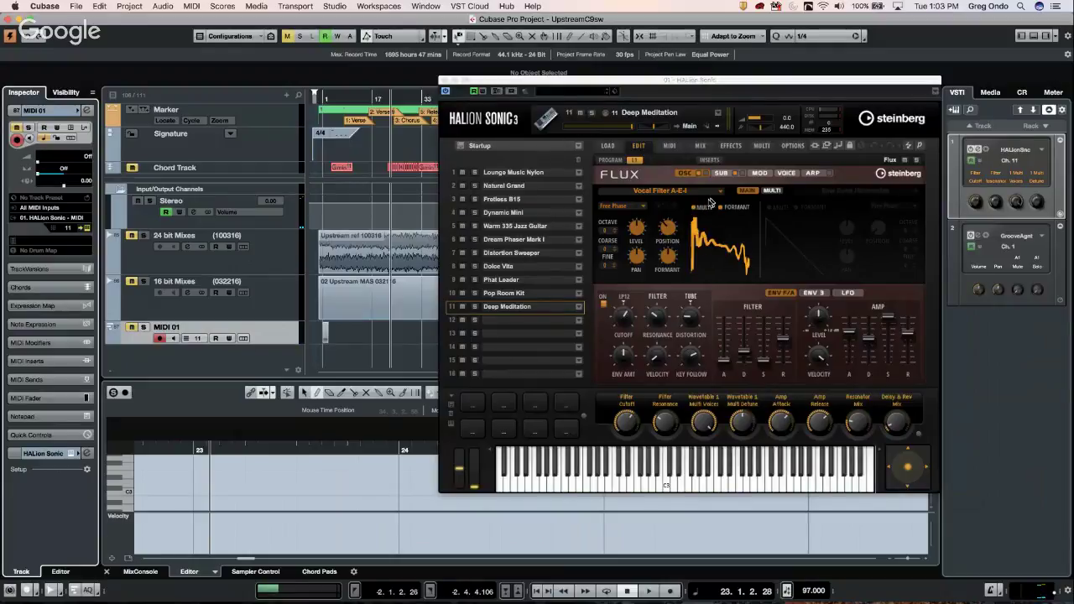
pyautogui.click(724, 194)
pyautogui.click(724, 194)
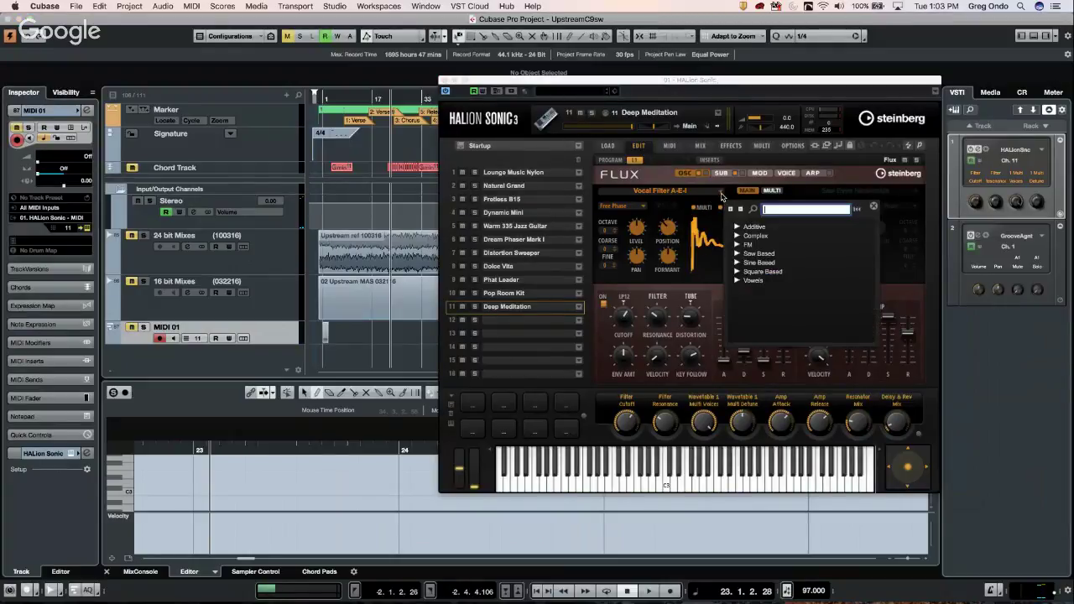
pyautogui.click(738, 254)
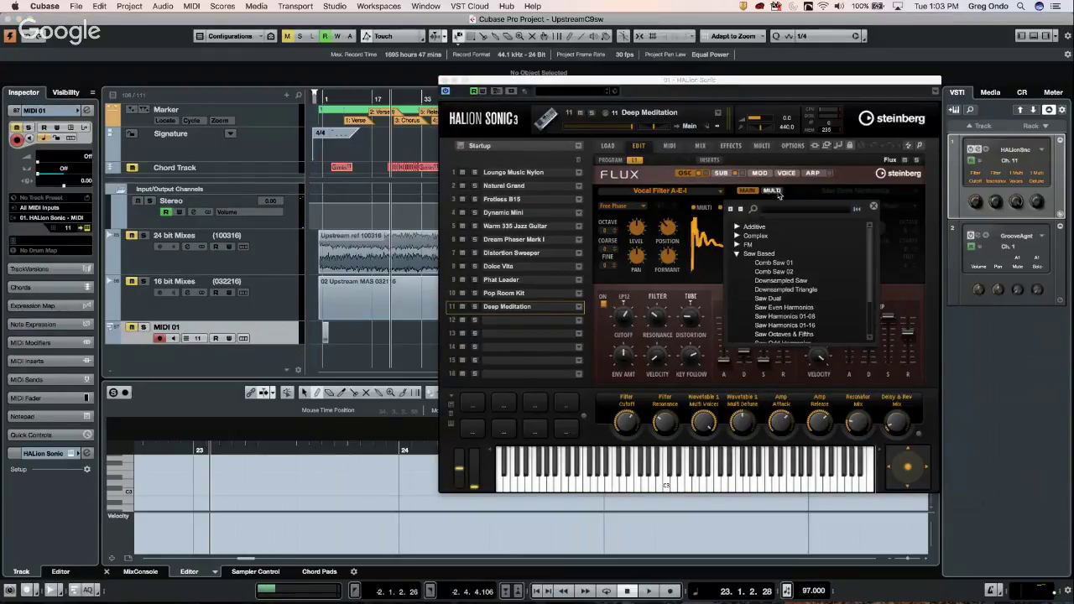
# Step: Examine the Flux voice and arpeggiator settings and its modulation matrix
pyautogui.click(754, 173)
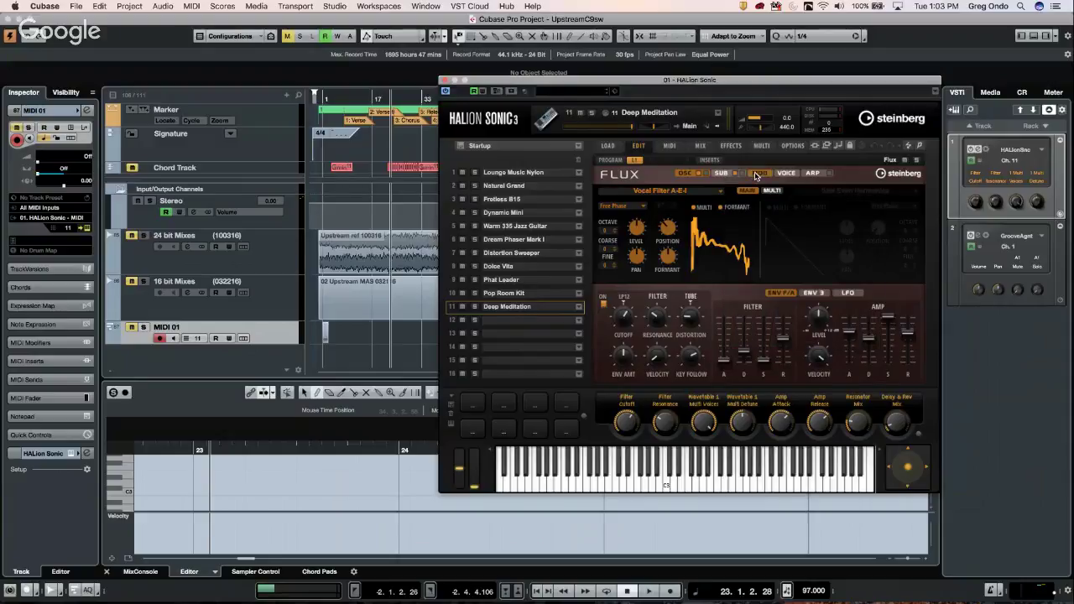
pyautogui.click(754, 172)
pyautogui.click(786, 174)
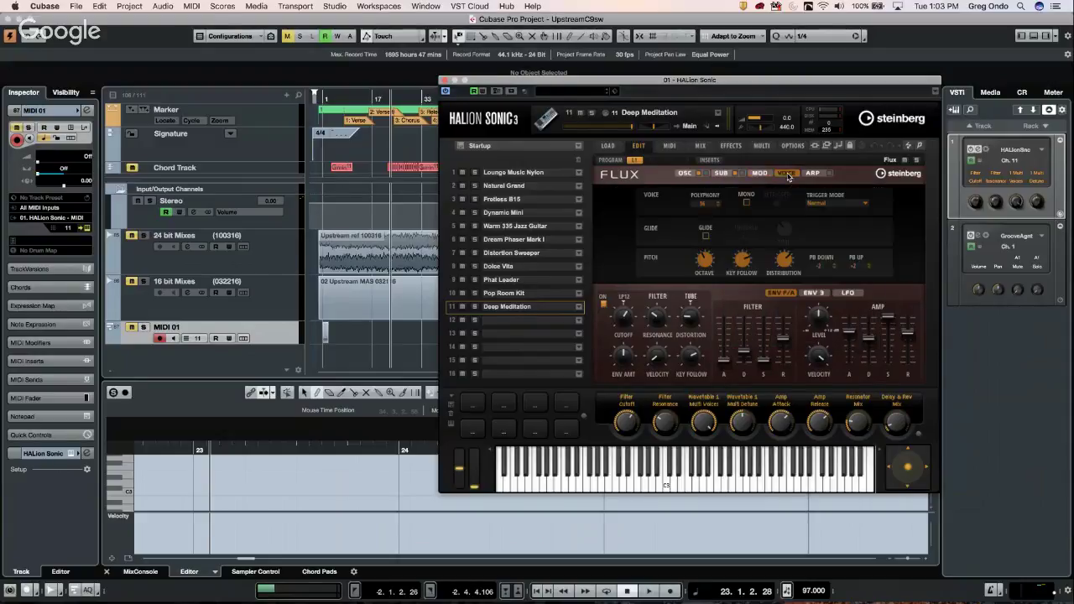
pyautogui.click(813, 173)
pyautogui.click(785, 174)
pyautogui.click(759, 174)
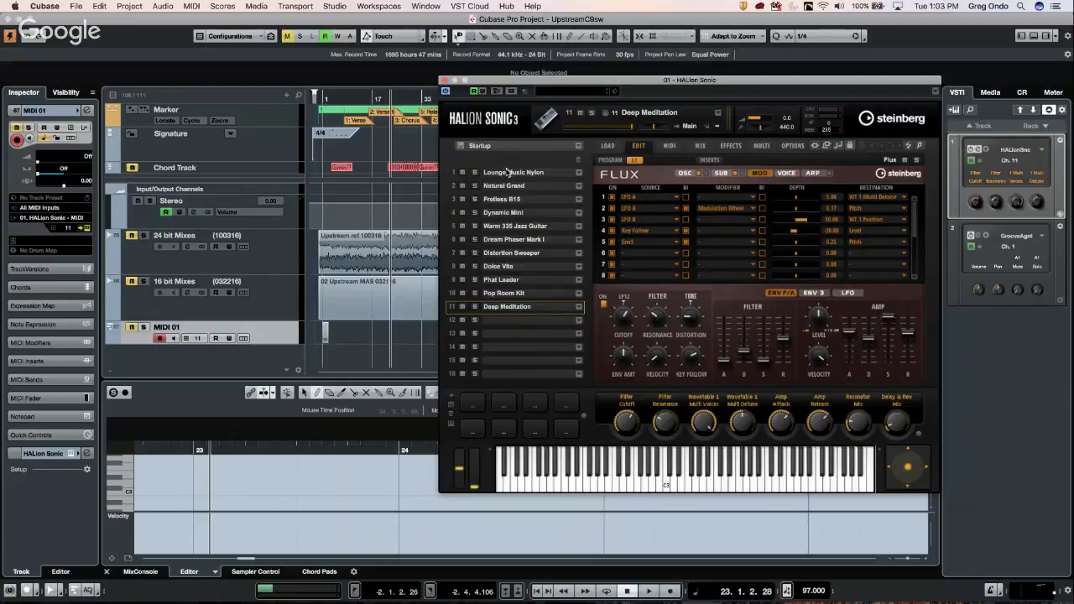
# Step: Compare the edit pages of the Lounge Music Nylon and Natural Grand programs, and return to Deep Meditation
pyautogui.click(541, 173)
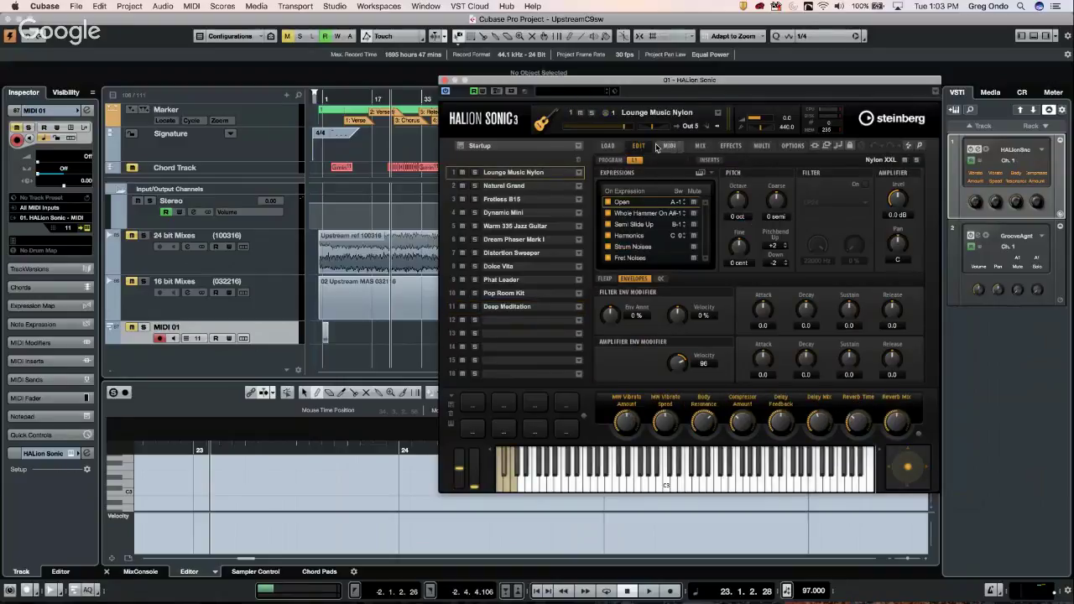
pyautogui.click(531, 186)
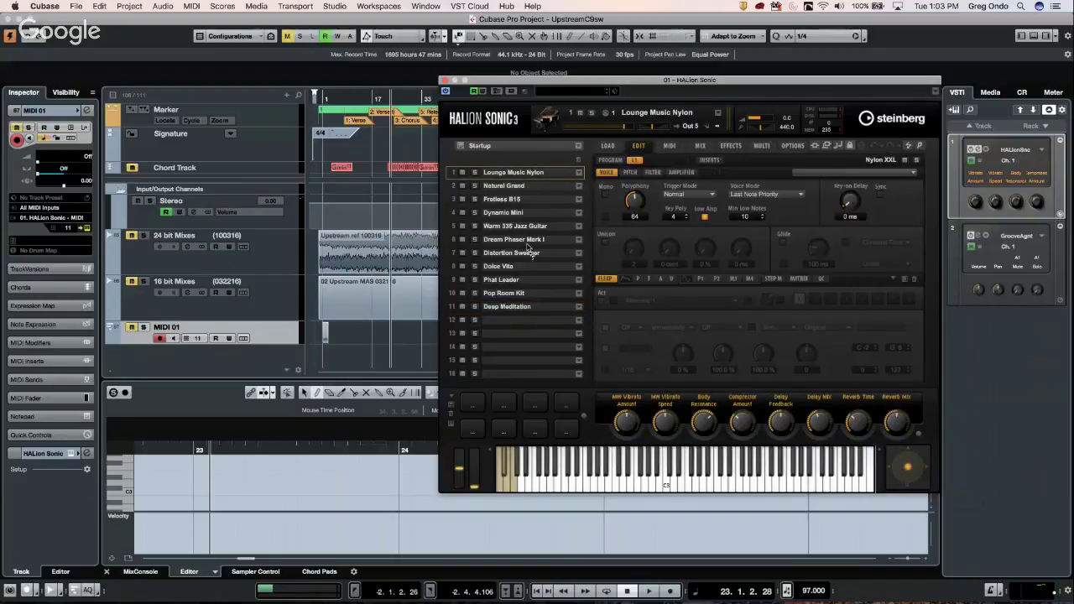
pyautogui.click(535, 307)
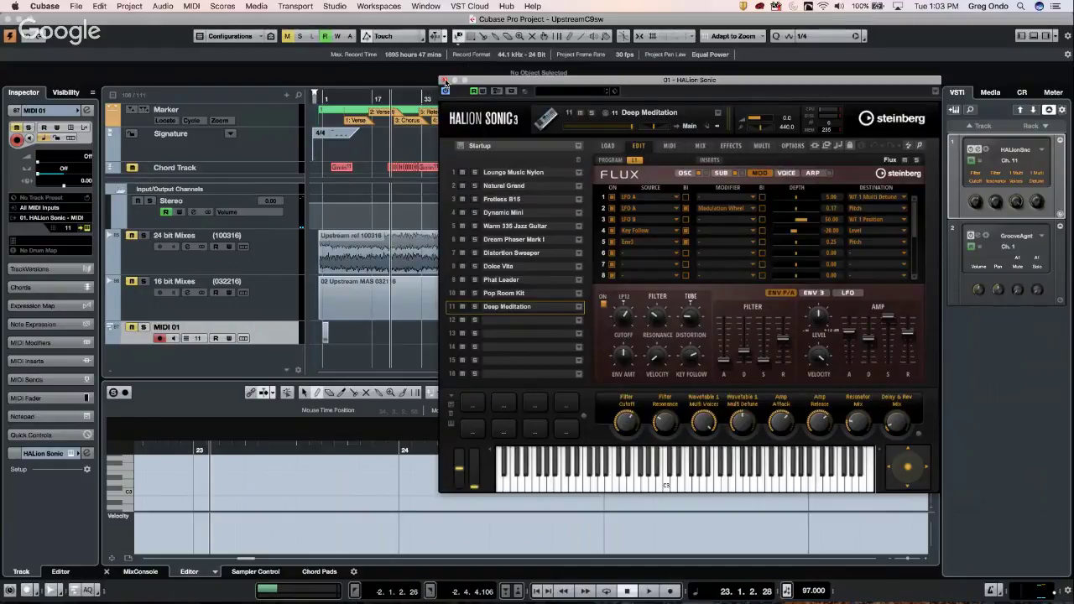
# Step: Close the HALion Sonic instrument, unmute the MIDI 01 track and move the project cursor back before bar 1
pyautogui.click(444, 80)
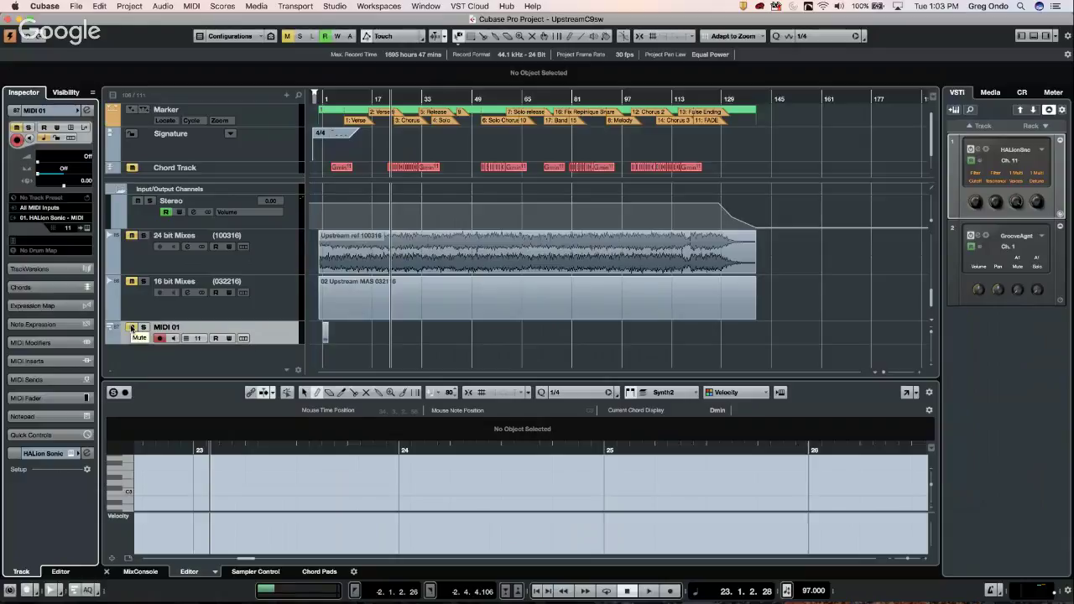
pyautogui.click(132, 330)
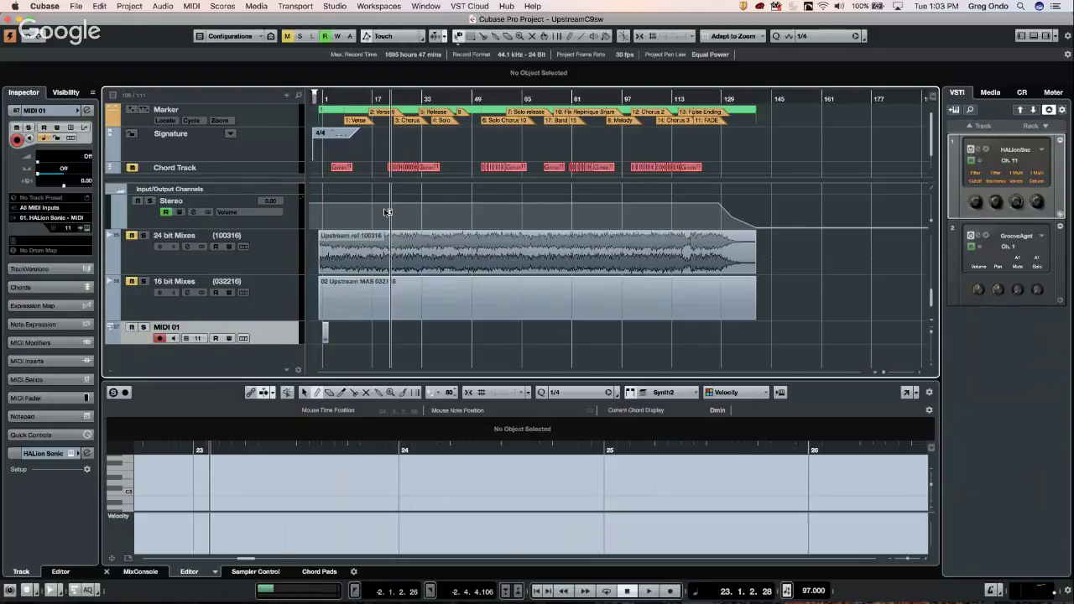
pyautogui.moveTo(332, 98); pyautogui.dragTo(317, 98)
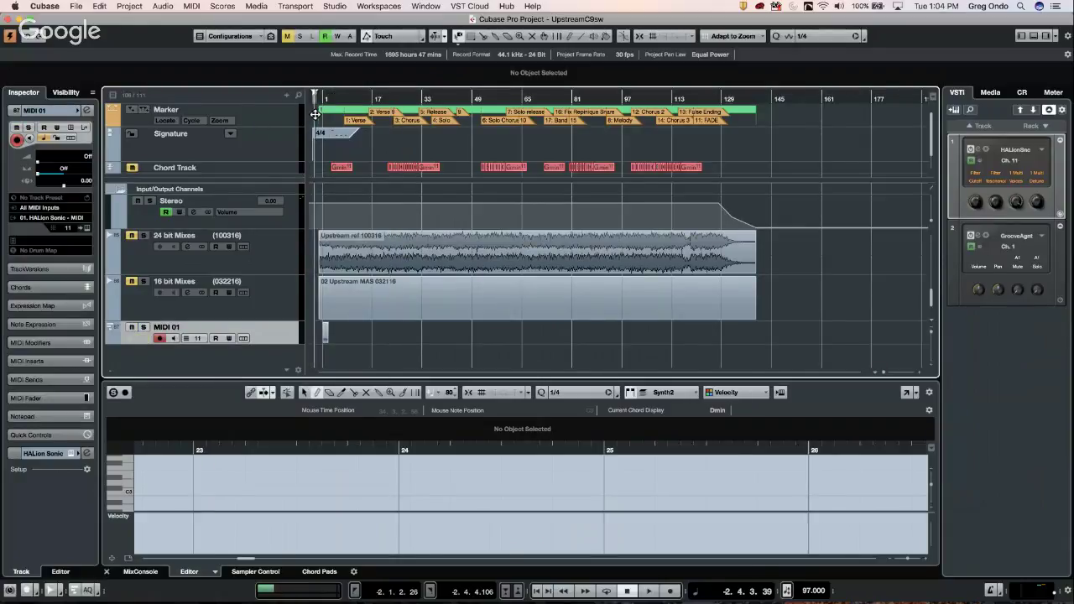
# Step: Open the MIDI 01 part at bar 1 in the lower-zone editor
pyautogui.press('h')
pyautogui.press('h')
pyautogui.press('h')
pyautogui.press('h')
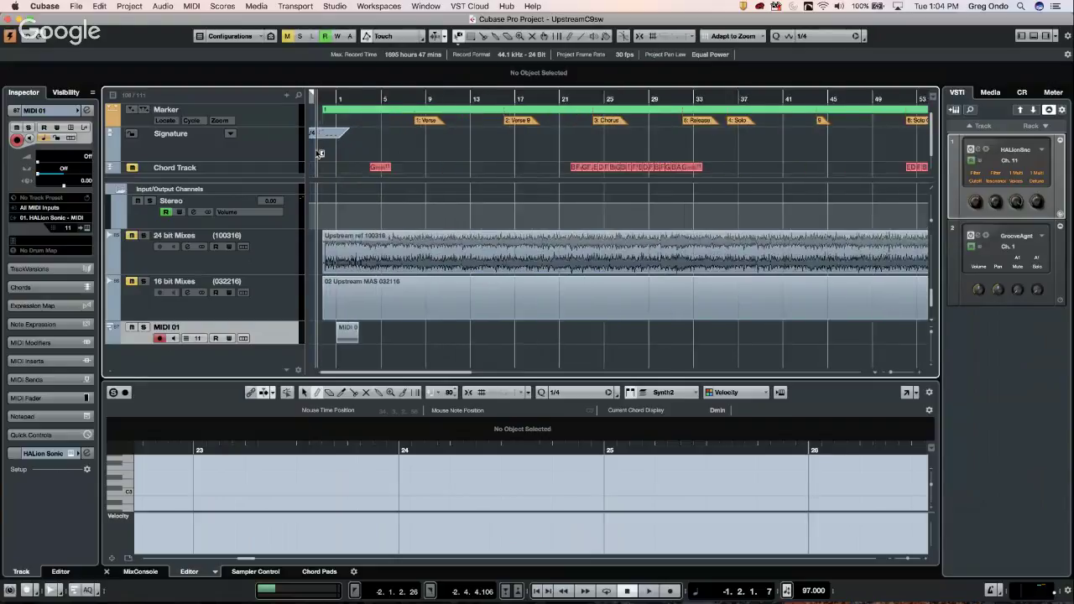
pyautogui.doubleClick(345, 343)
pyautogui.click(347, 339)
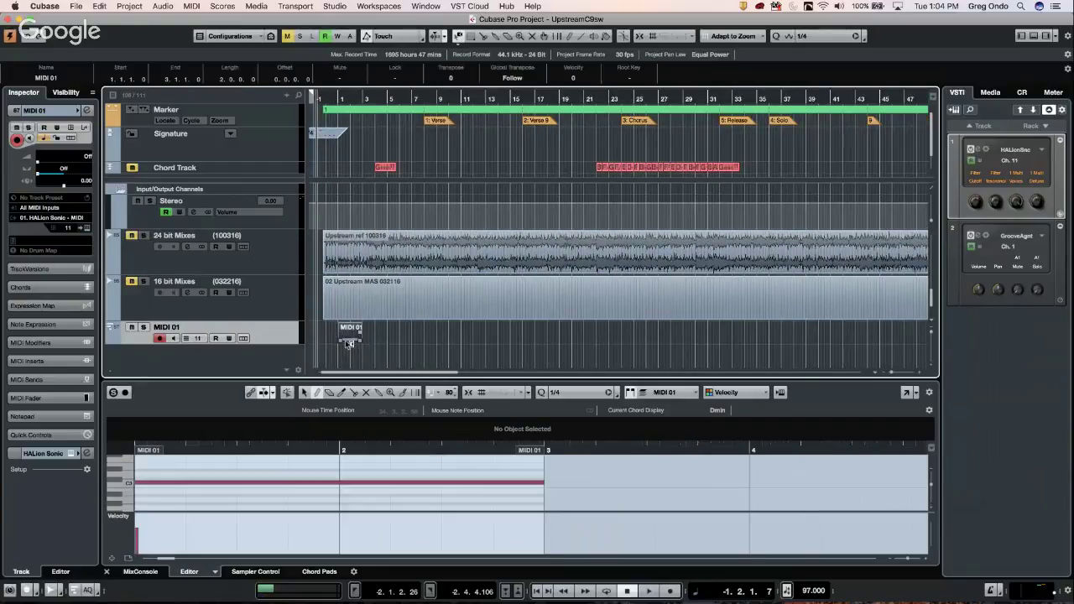
# Step: Create a sampler track by loading the MIDI 01 part into Sampler Control
pyautogui.click(263, 571)
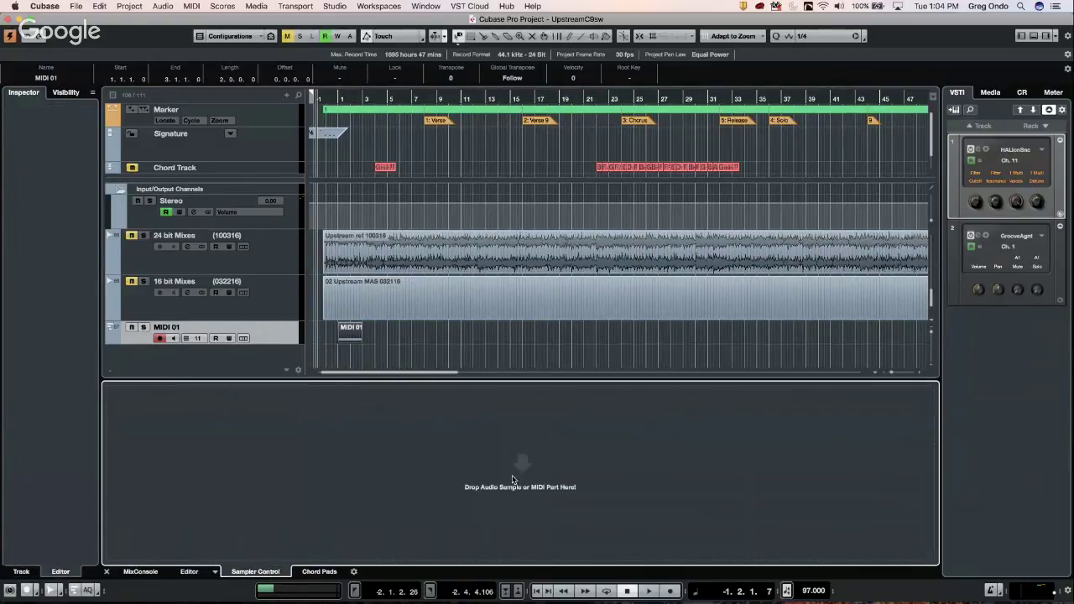
pyautogui.hscroll(-1, 407, 281)
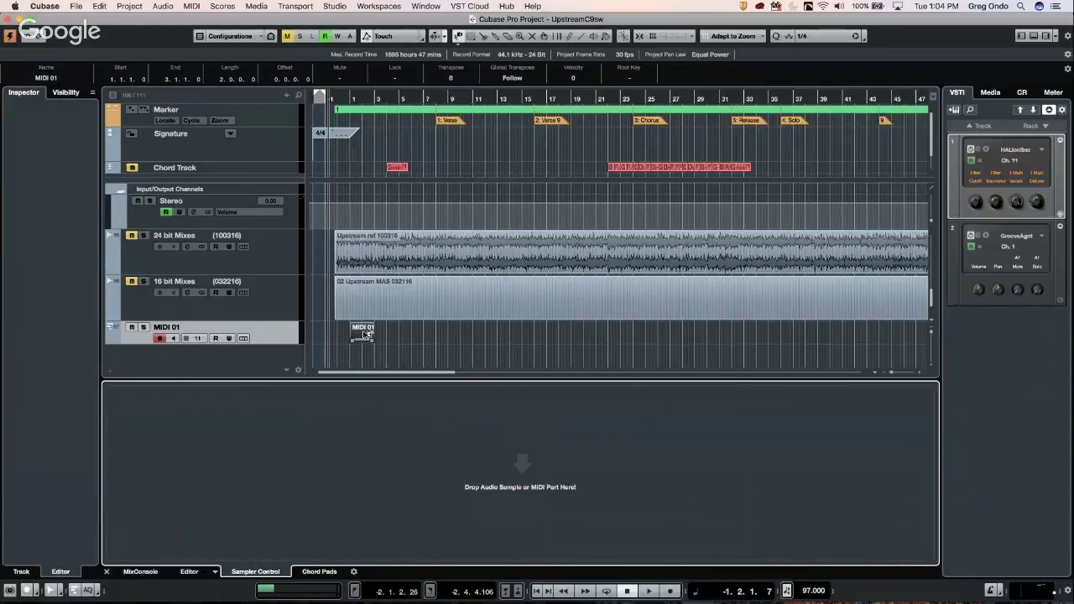
pyautogui.moveTo(365, 334); pyautogui.dragTo(528, 474)
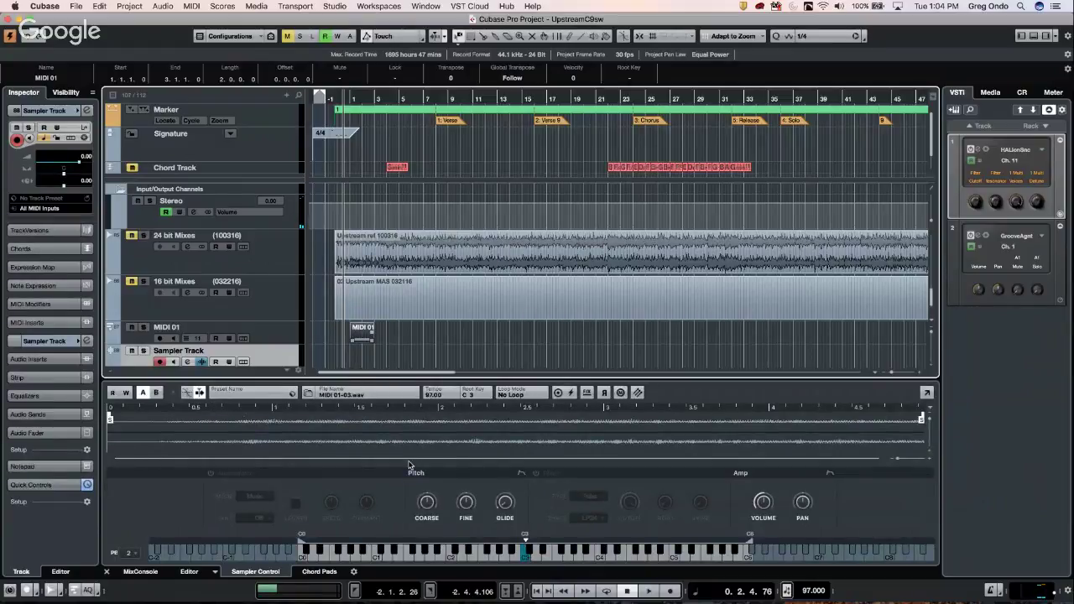
# Step: Turn on the sampler track's filter with the Classic type, and adjust its cutoff and resonance
pyautogui.click(534, 474)
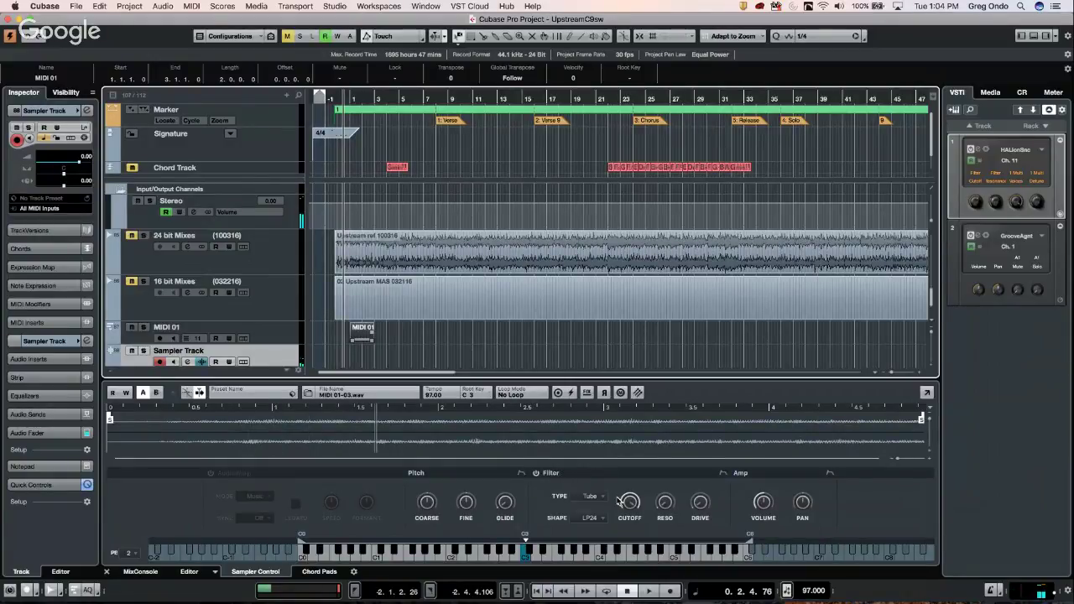
pyautogui.moveTo(621, 499)
pyautogui.click(590, 496)
pyautogui.click(597, 507)
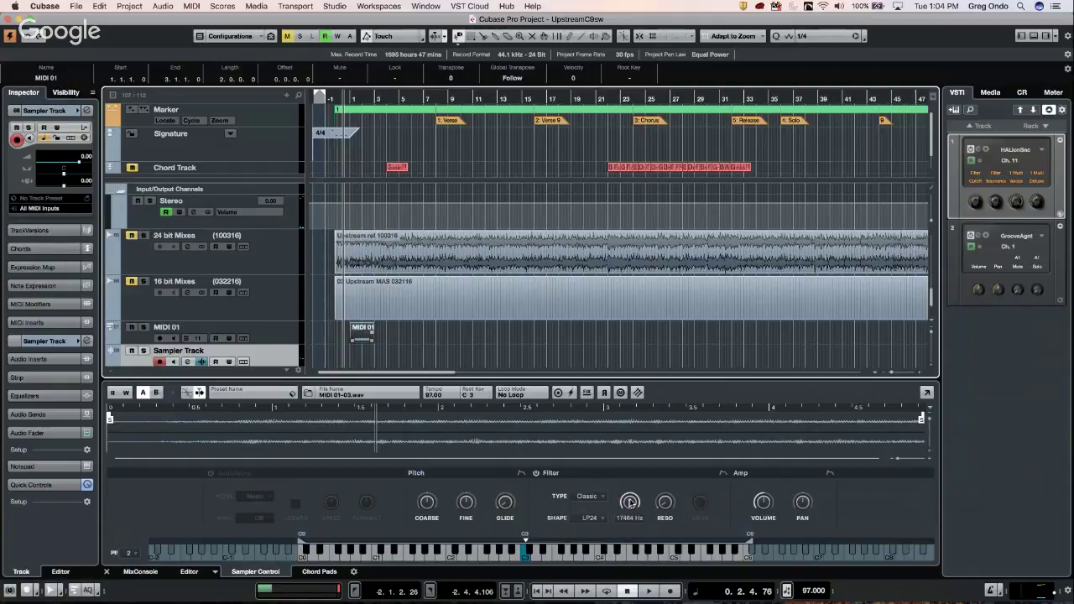
pyautogui.moveTo(630, 502); pyautogui.dragTo(621, 525)
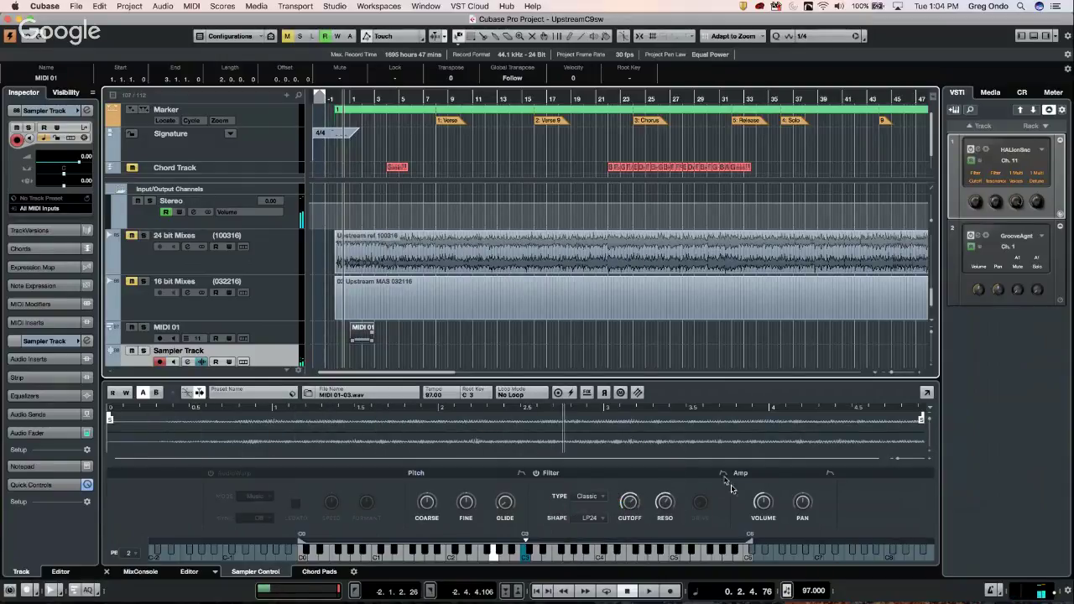
pyautogui.moveTo(763, 504)
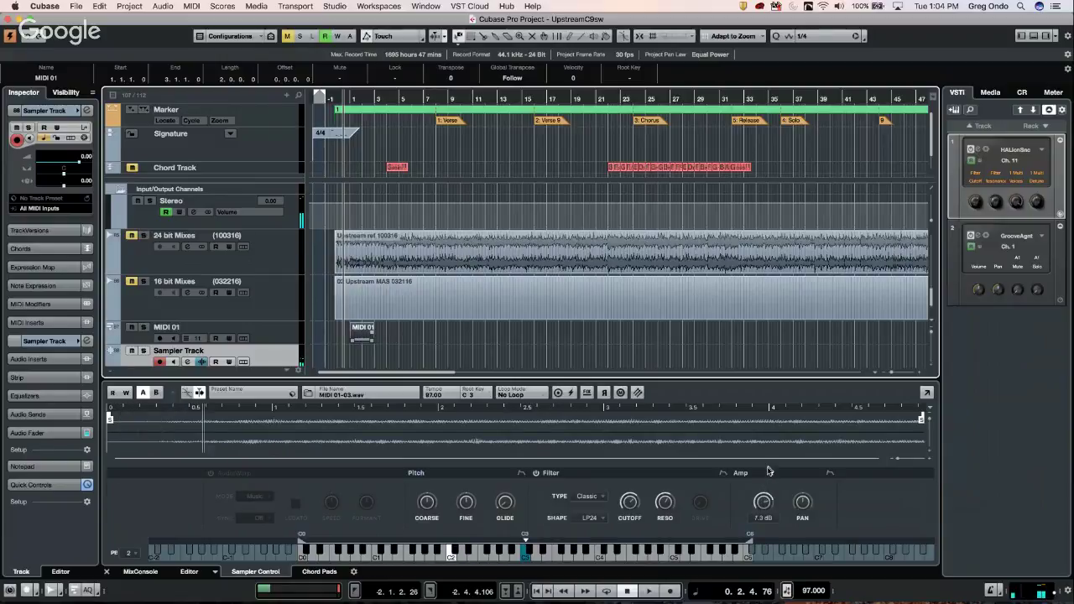
pyautogui.moveTo(367, 501)
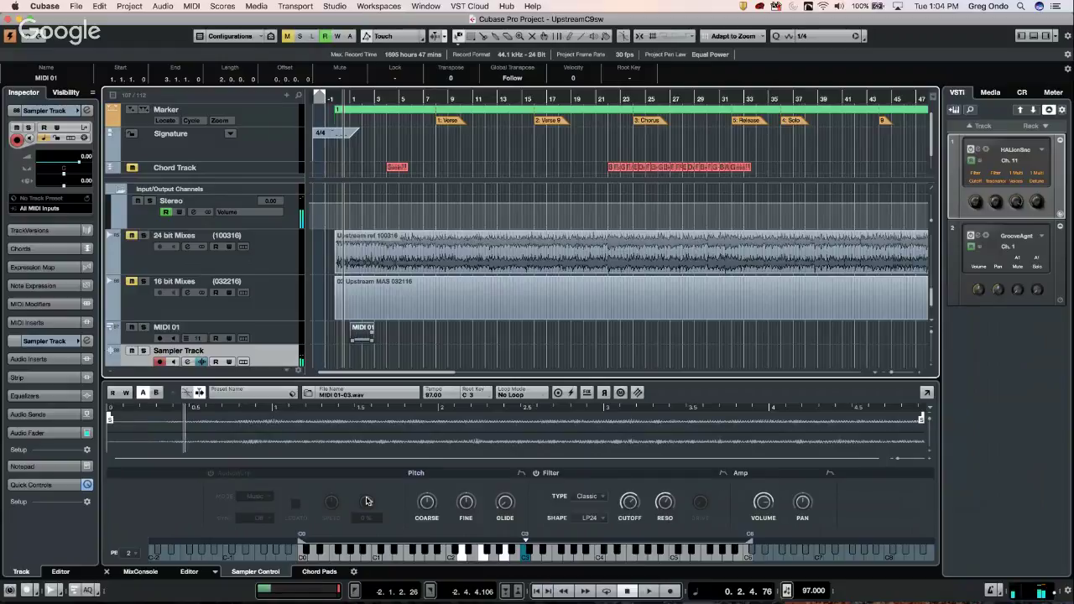
pyautogui.moveTo(664, 521)
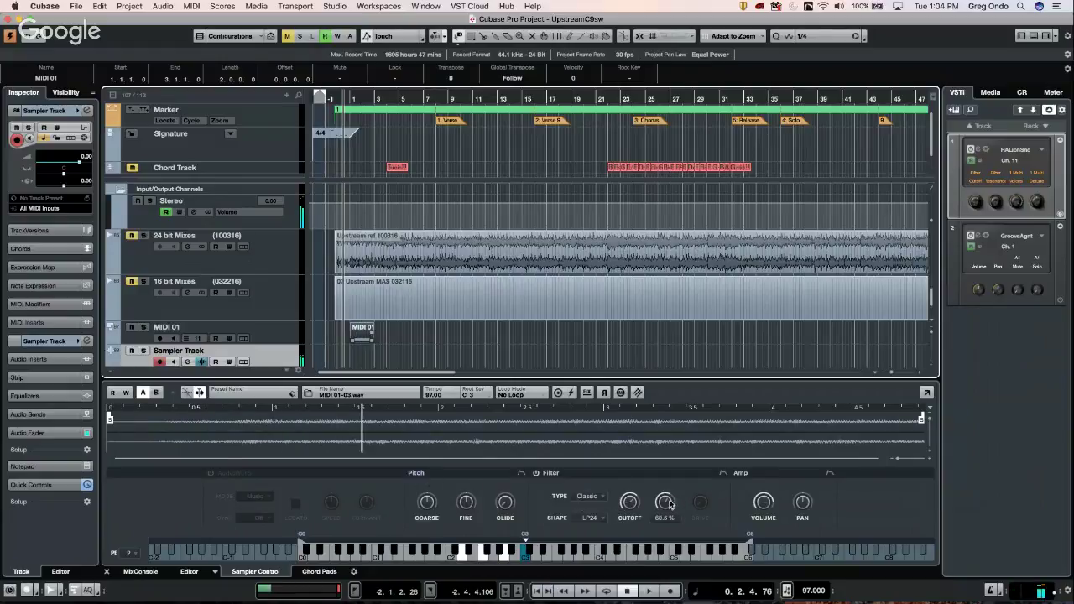
pyautogui.moveTo(638, 493)
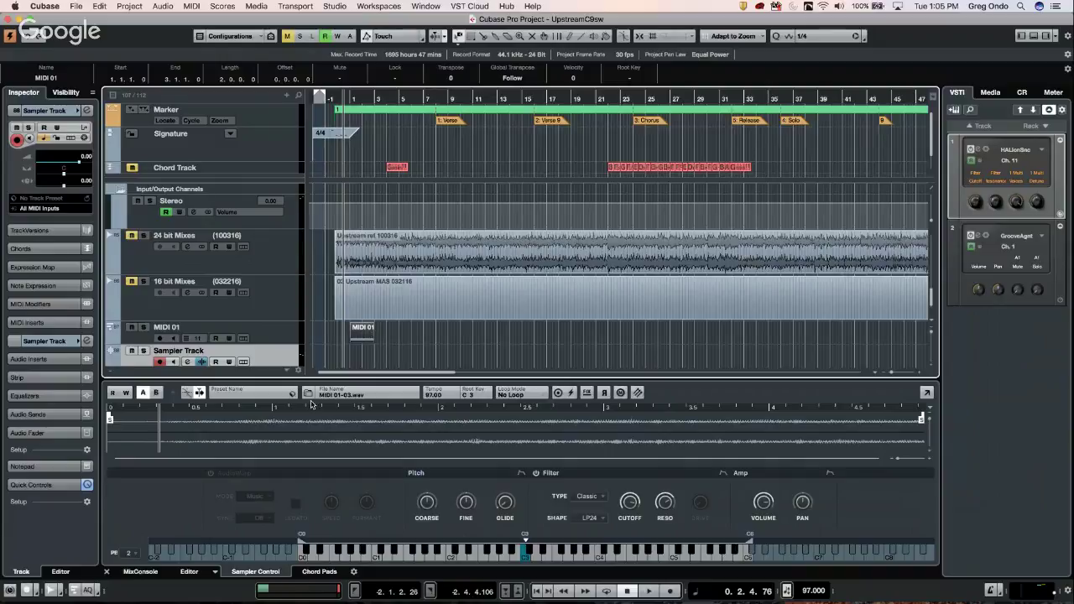
# Step: Show the filter envelope in an enlarged Sampler Control, move its second node to about 92 ms and bow the attack curve upward
pyautogui.moveTo(263, 378); pyautogui.dragTo(285, 322)
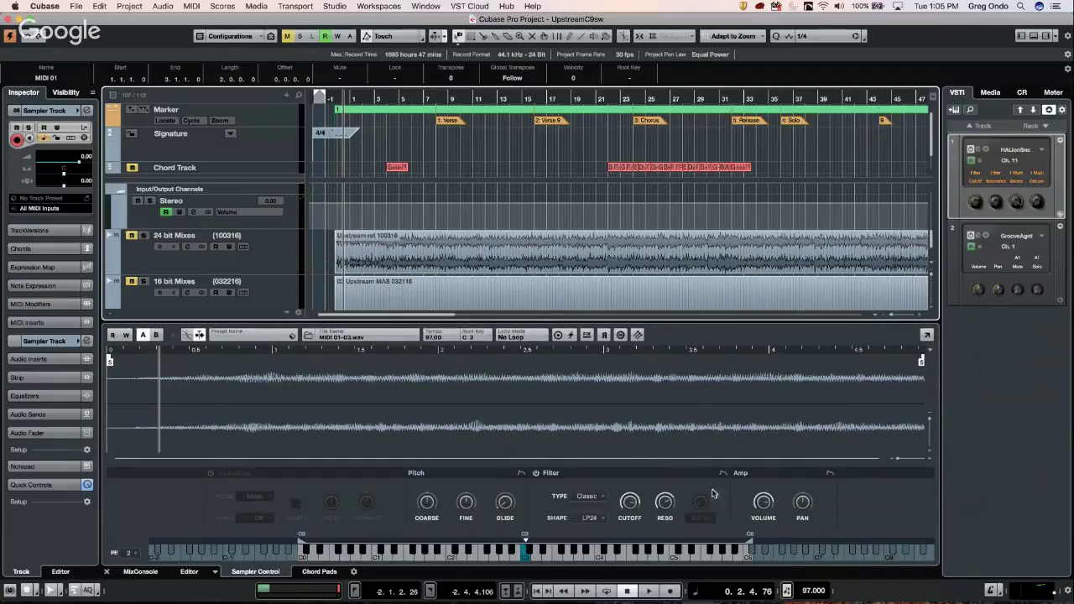
pyautogui.click(723, 473)
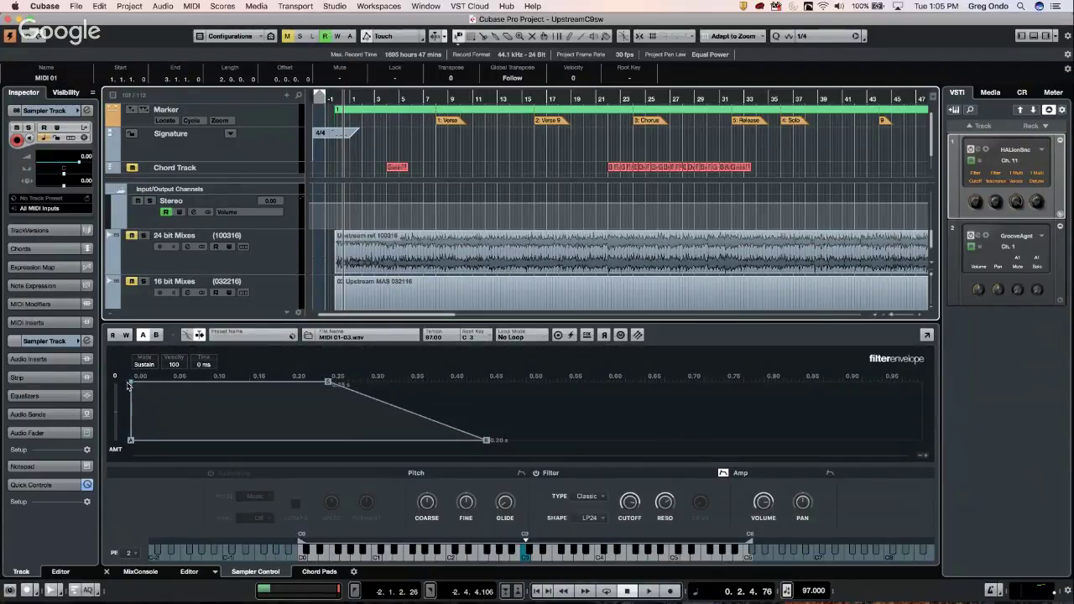
pyautogui.moveTo(131, 386); pyautogui.dragTo(202, 393)
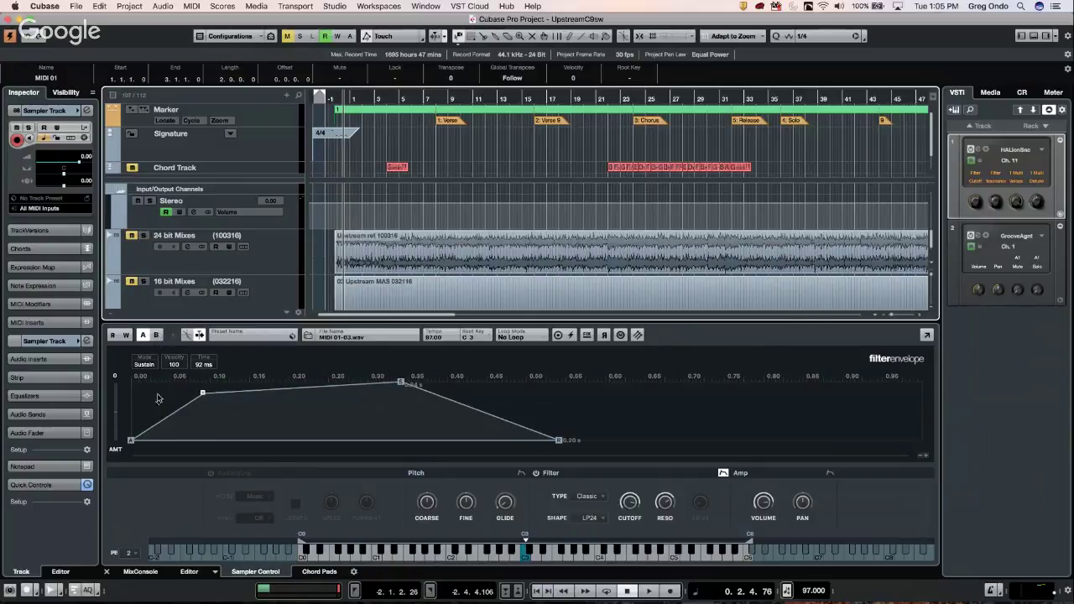
pyautogui.moveTo(165, 416); pyautogui.dragTo(149, 396)
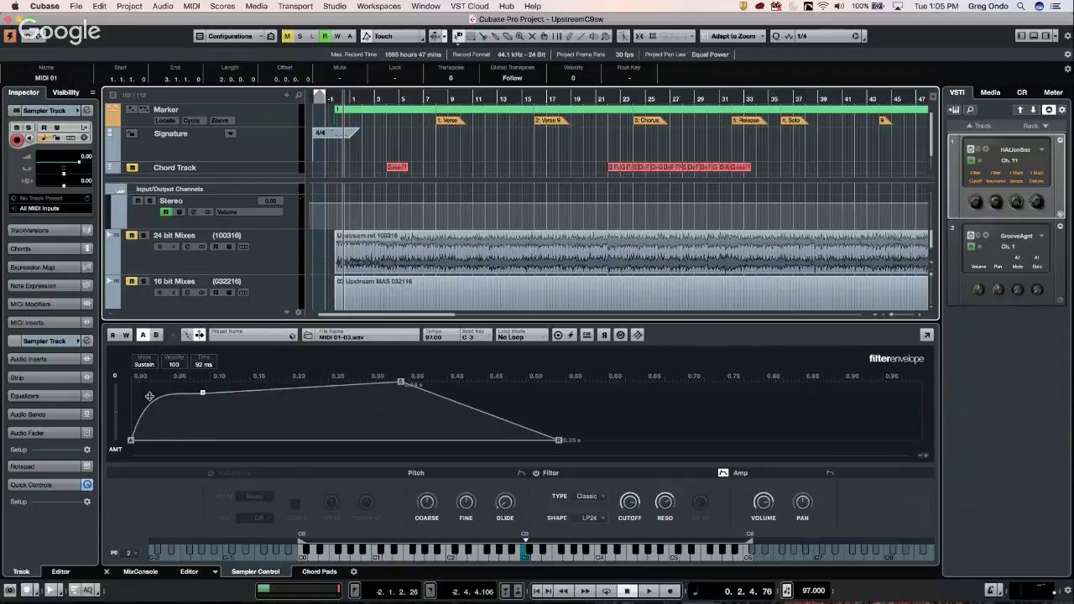
# Step: Bow the filter envelope's attack curve downward in setting A, and compare it with setting B several times, ending on A
pyautogui.click(143, 335)
pyautogui.moveTo(152, 399); pyautogui.dragTo(167, 421)
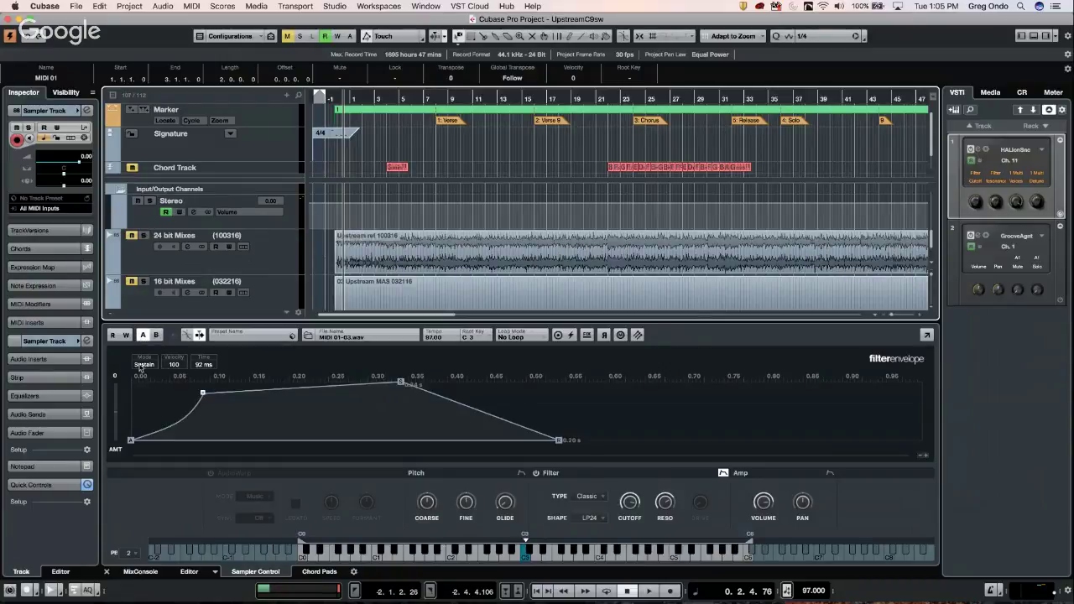
pyautogui.click(158, 336)
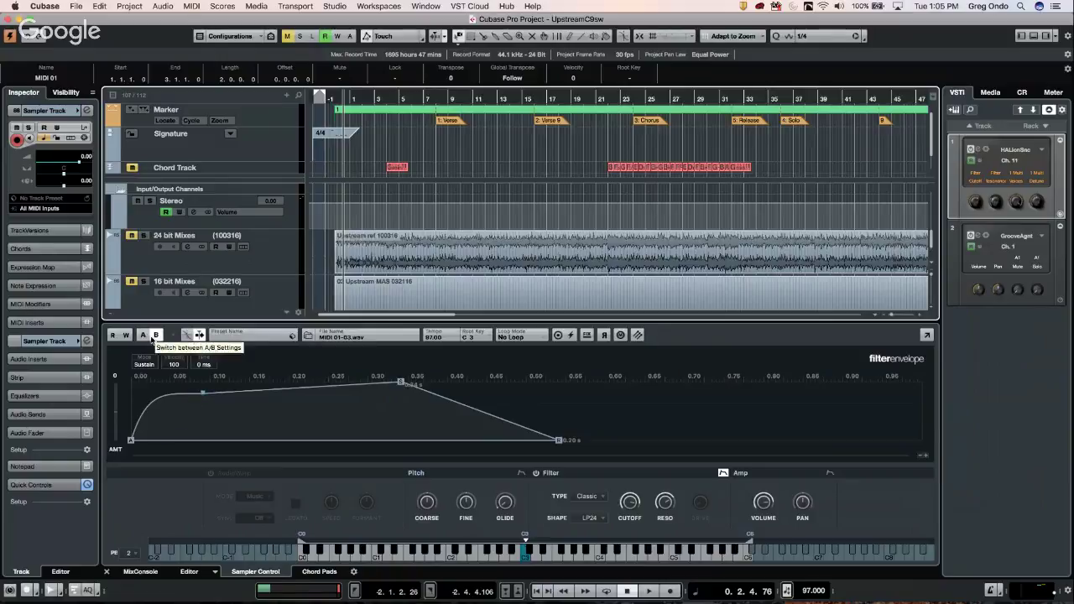
pyautogui.click(142, 336)
pyautogui.click(156, 336)
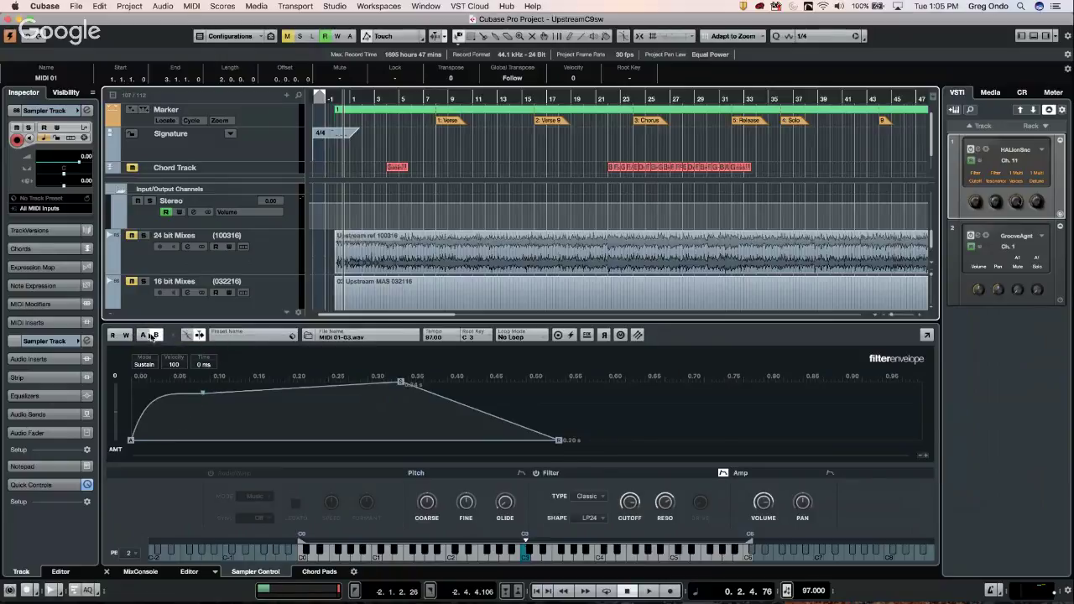
pyautogui.click(143, 335)
pyautogui.click(156, 336)
pyautogui.click(143, 336)
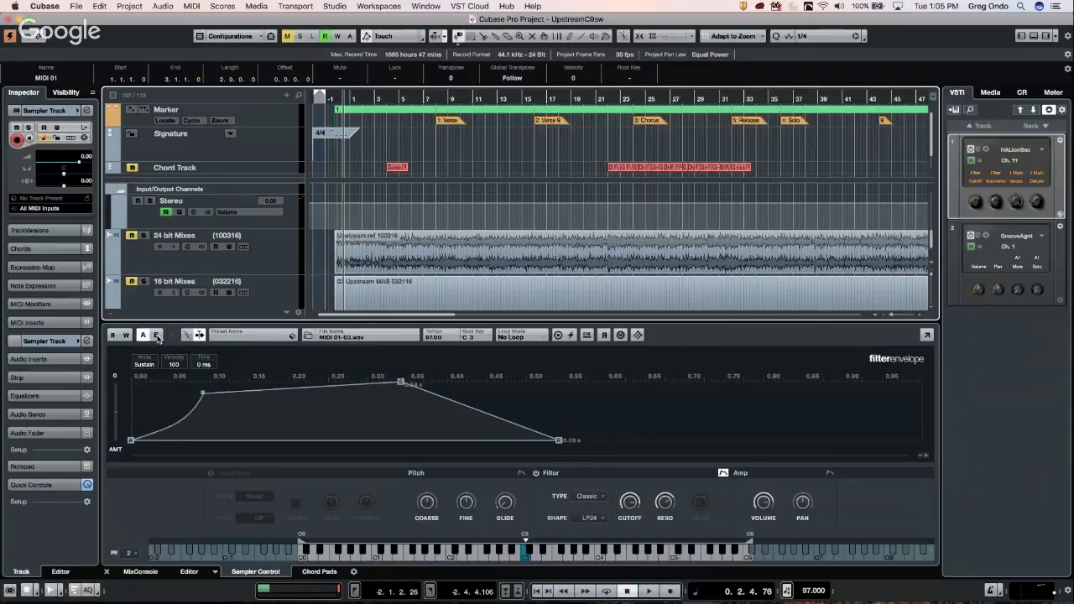
pyautogui.click(156, 336)
pyautogui.click(142, 336)
# Step: Examine the Processing Precision options of the VST Audio System in Studio Setup, and choose 64 bit
pyautogui.click(336, 7)
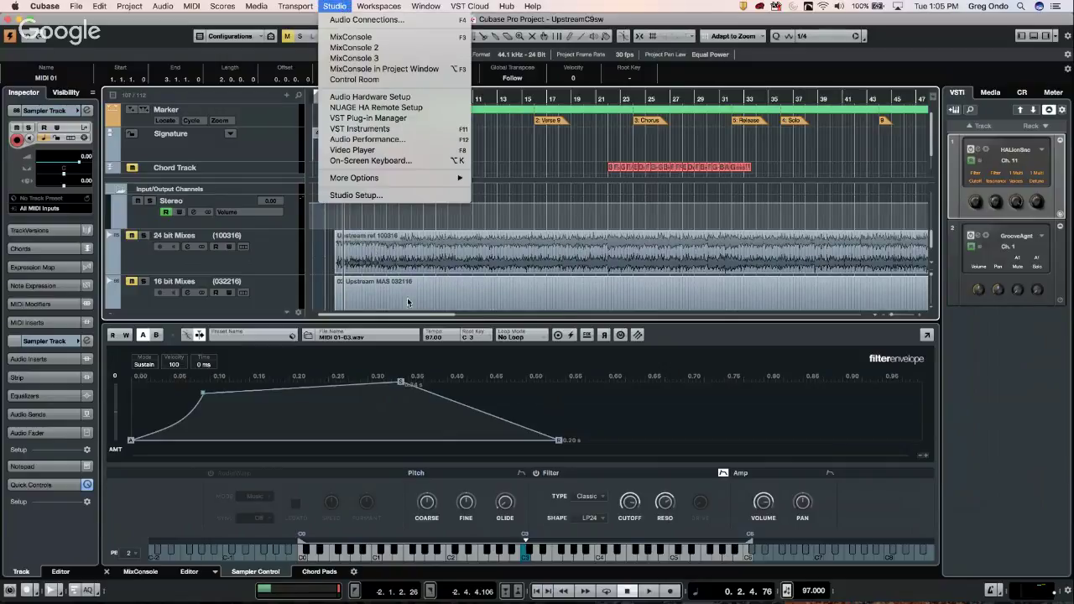
pyautogui.click(374, 195)
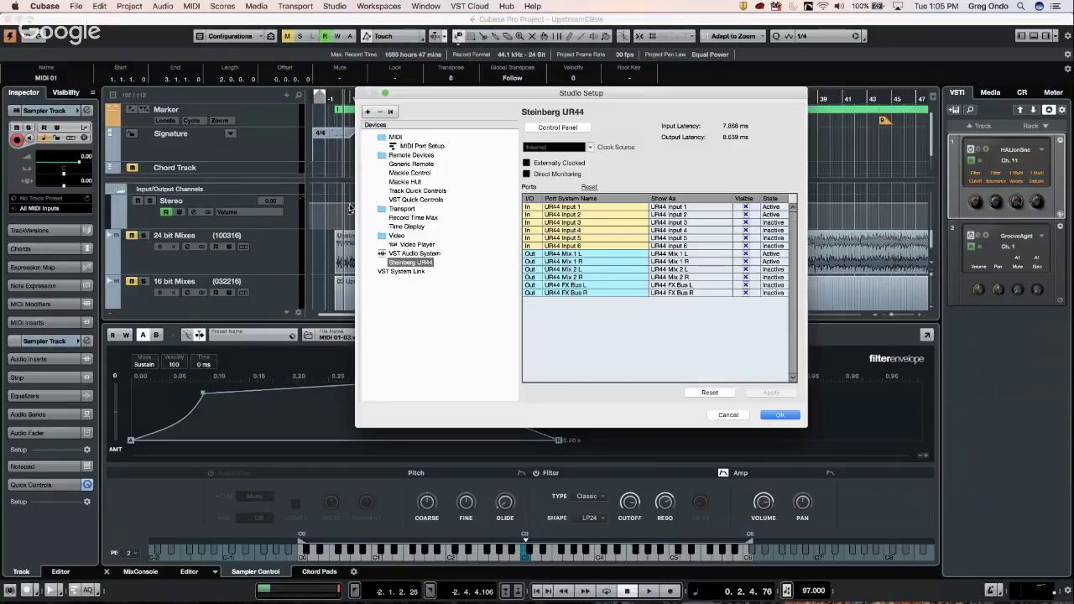
pyautogui.click(415, 253)
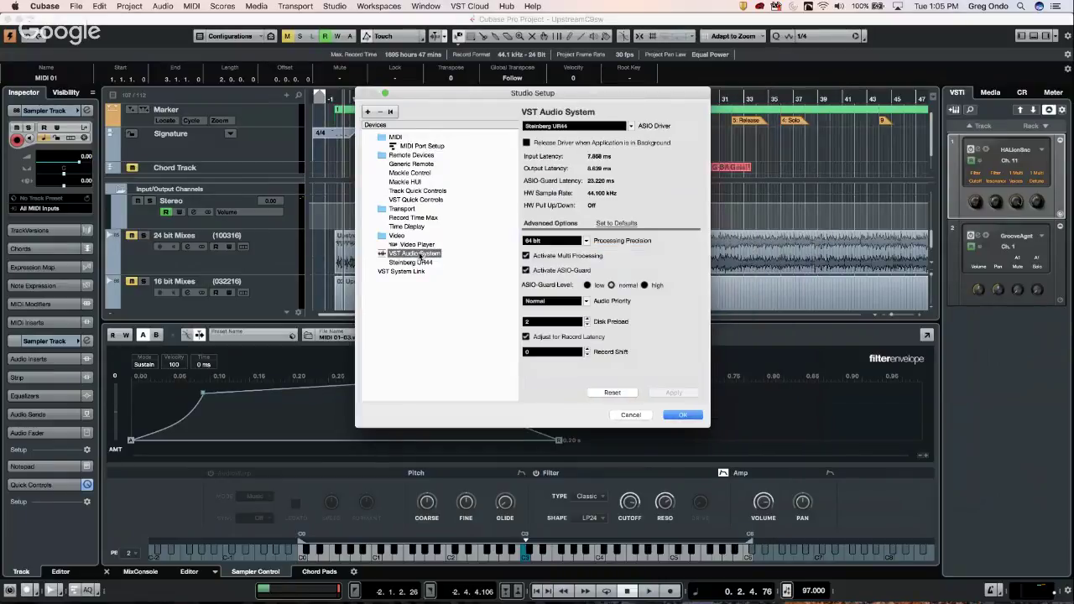
pyautogui.click(555, 243)
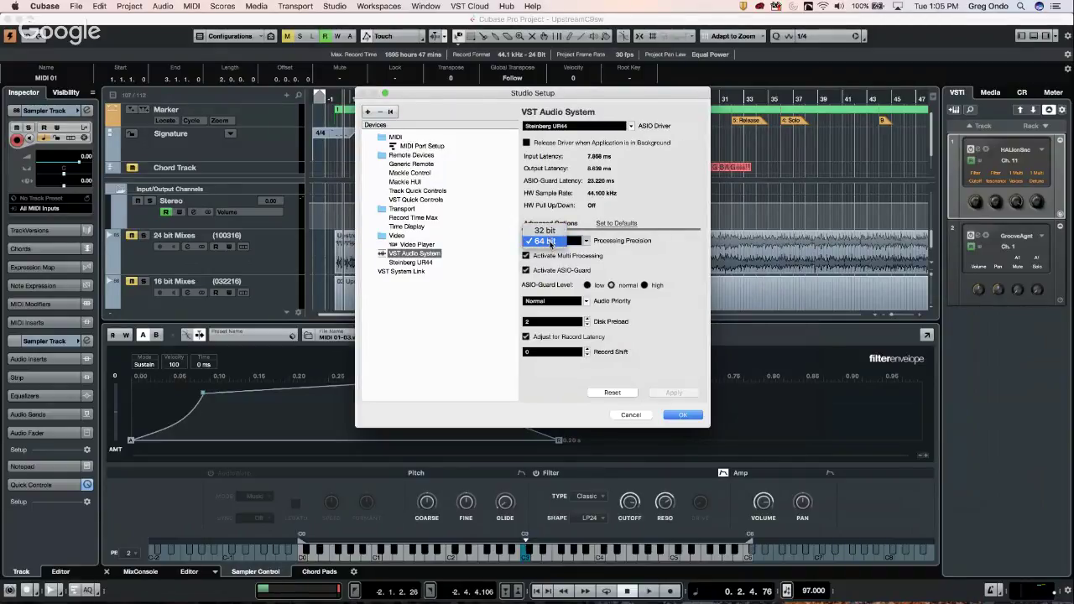
pyautogui.click(546, 241)
pyautogui.click(684, 415)
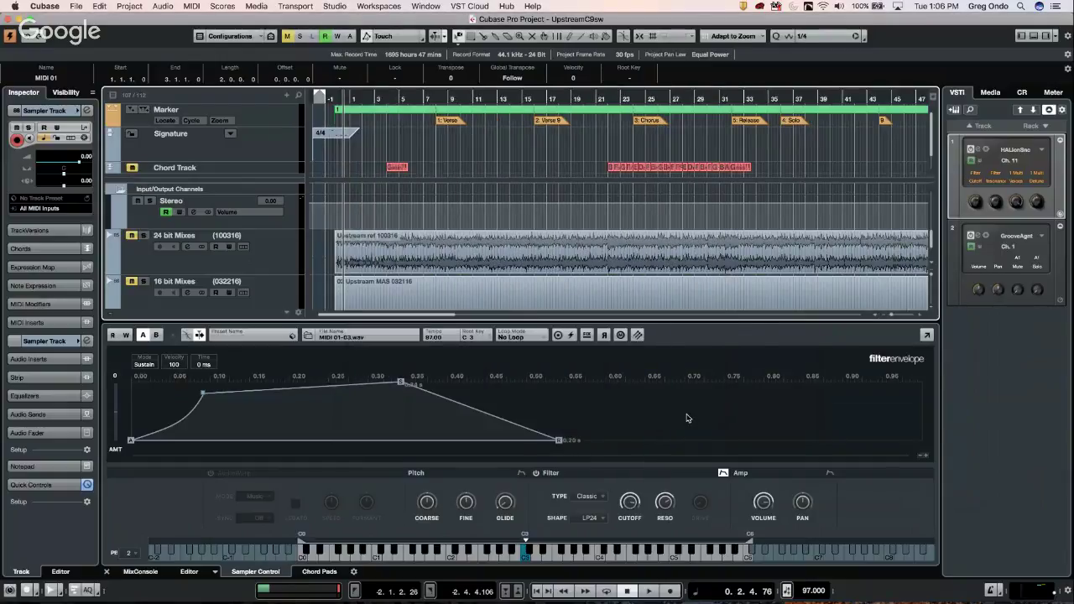
# Step: Filter the effects list in the VST Plug-in Manager to exclude VST 2.4 effects such as Bitcrusher, browse it and close the manager
pyautogui.click(262, 6)
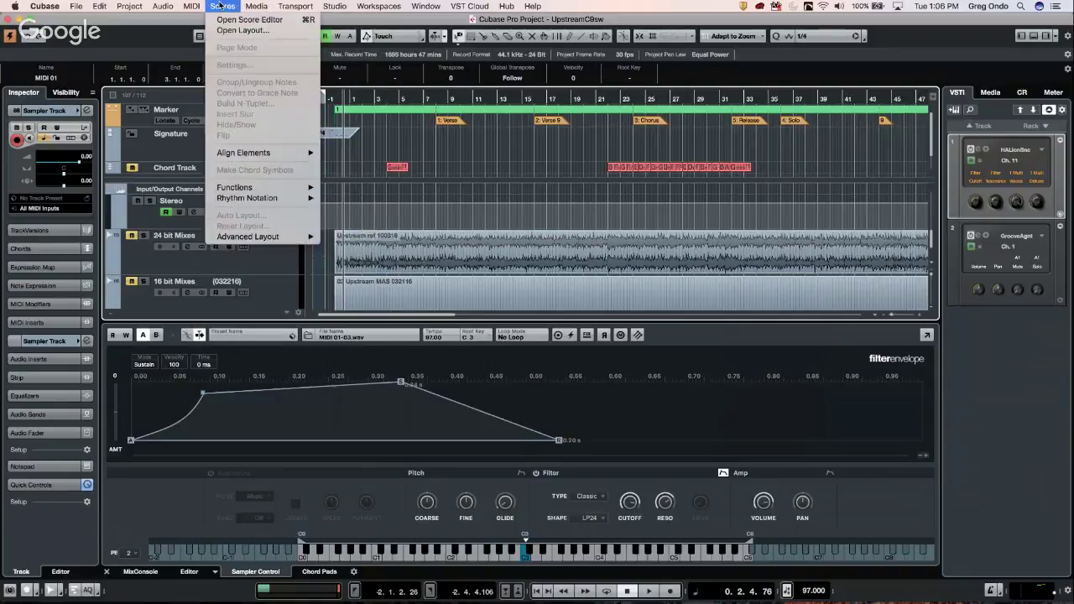
pyautogui.moveTo(194, 6)
pyautogui.moveTo(295, 7)
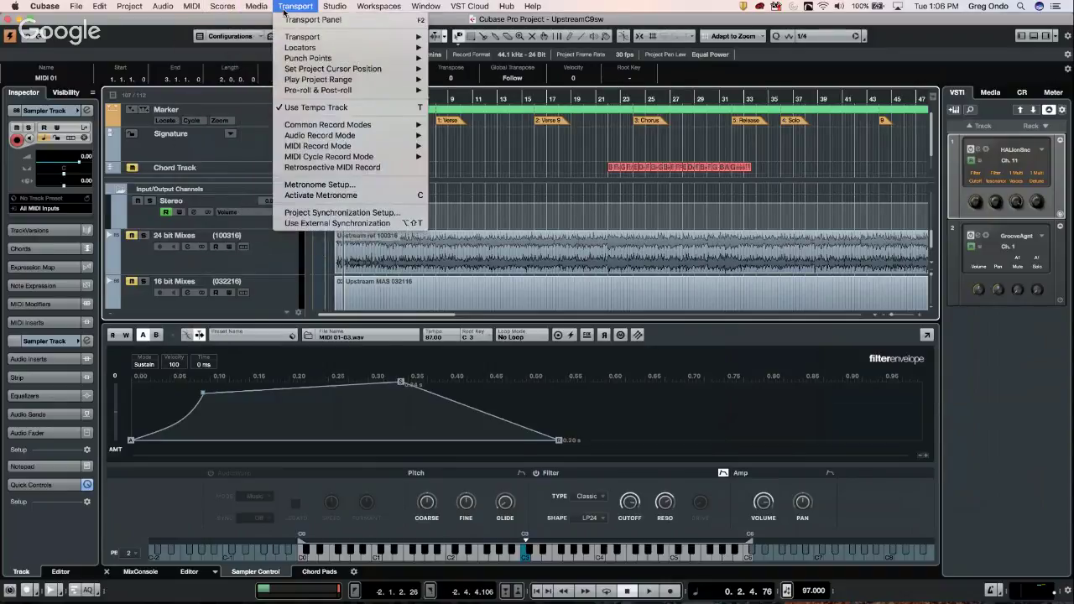
pyautogui.moveTo(335, 7)
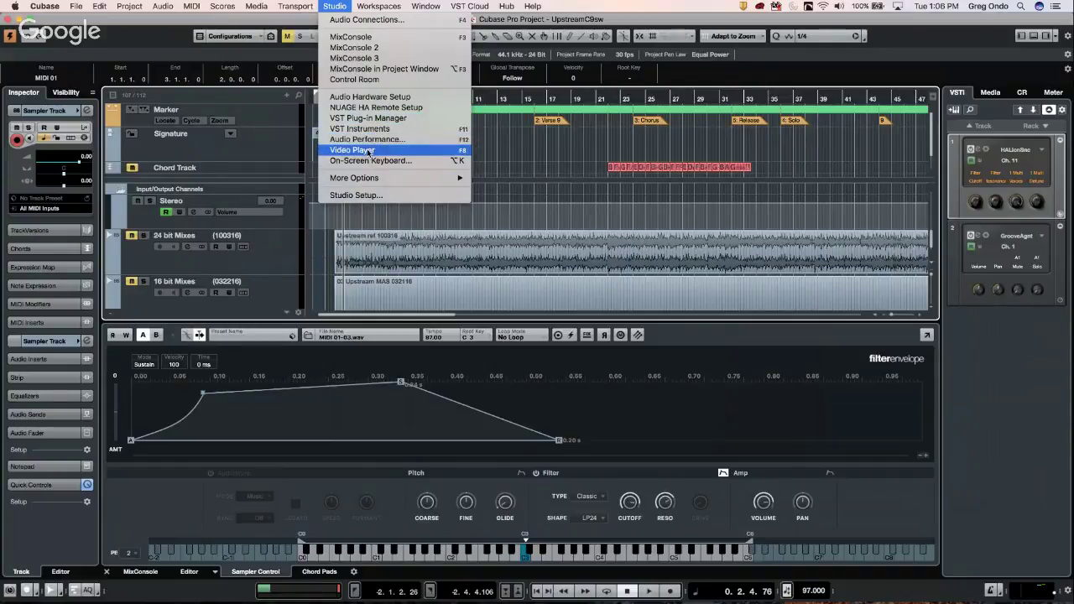
pyautogui.click(403, 119)
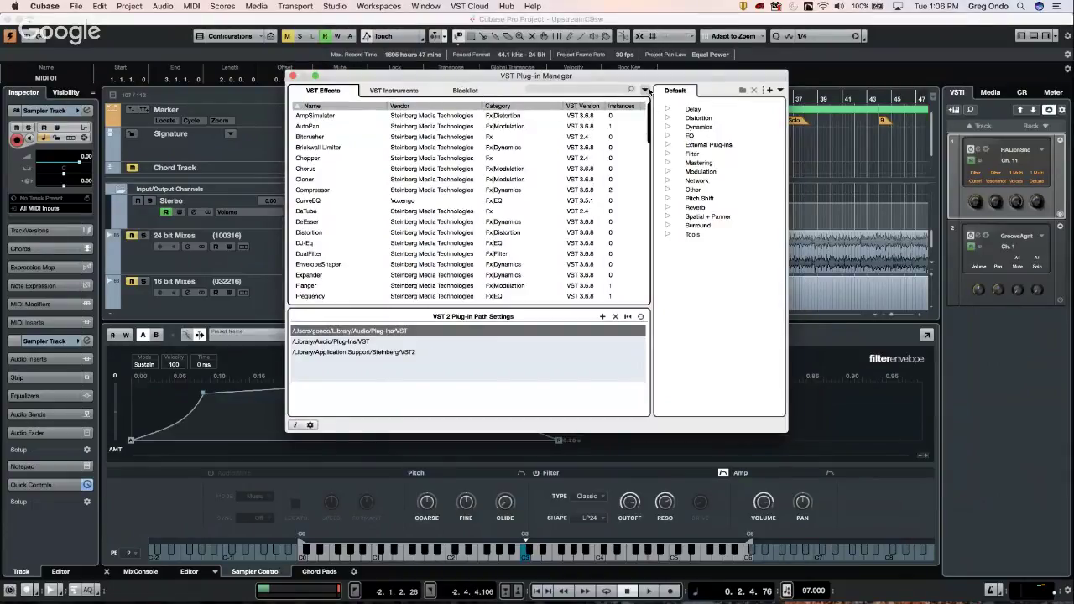
pyautogui.click(645, 90)
pyautogui.click(666, 122)
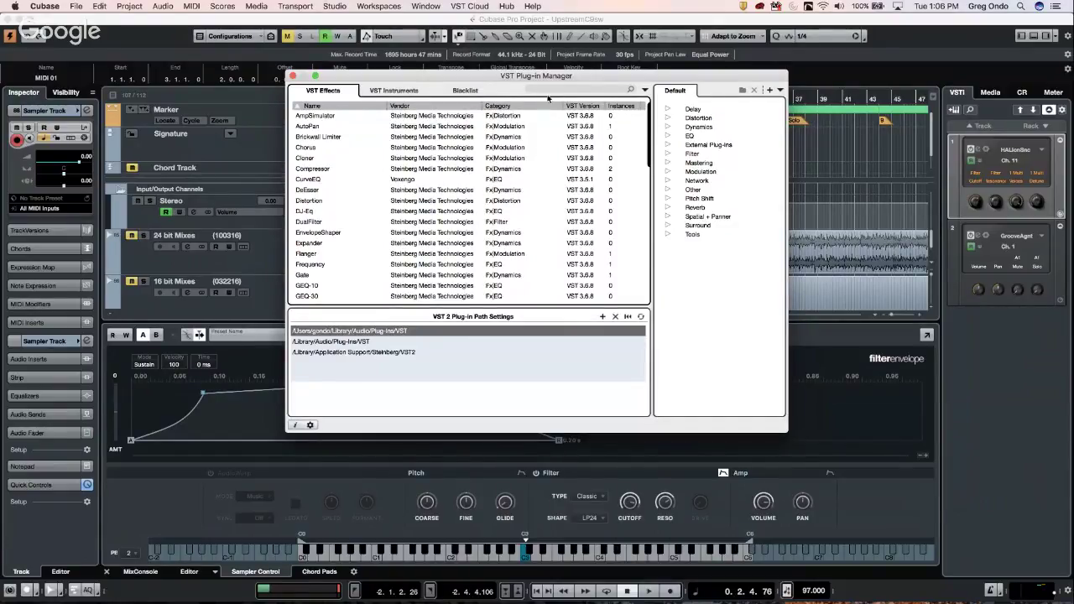
pyautogui.scroll(-3, 375, 162)
pyautogui.scroll(3, 394, 160)
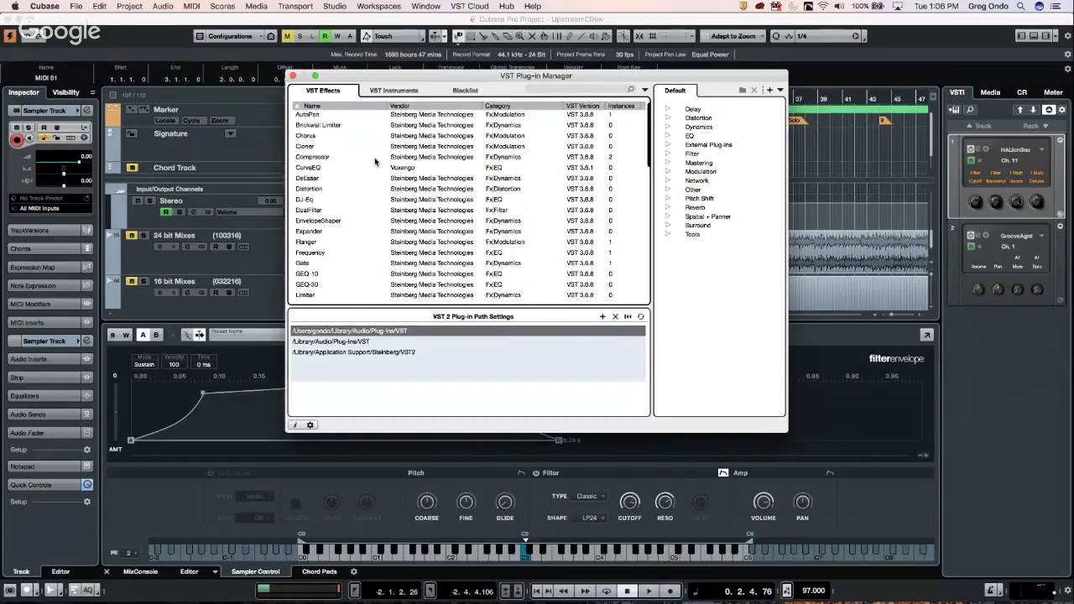
pyautogui.click(293, 76)
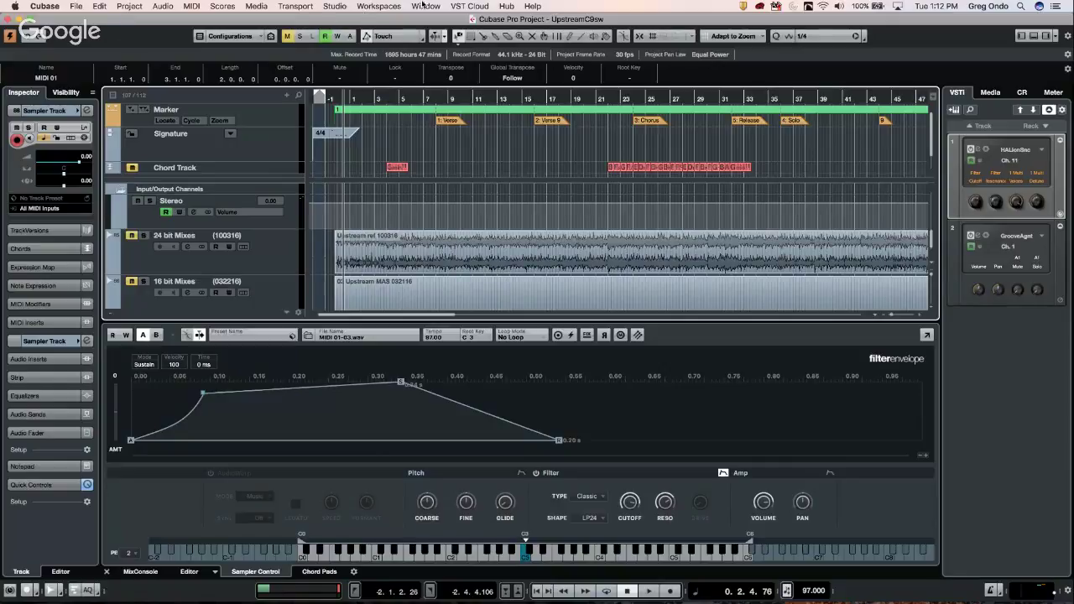
# Step: Look through the project's track list and play the project from around bar 47
pyautogui.scroll(-1, 427, 126)
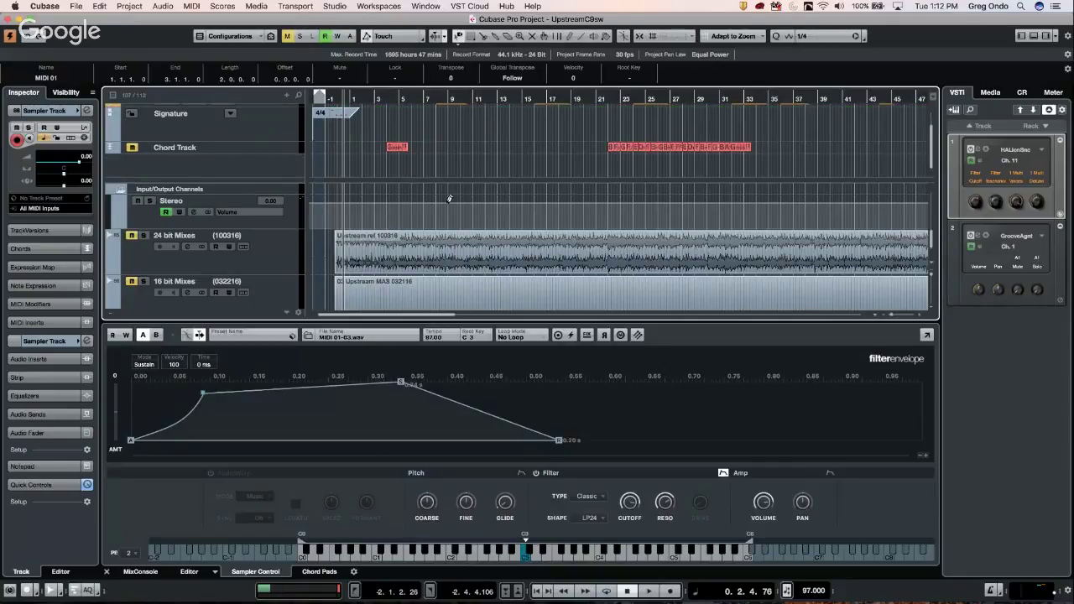
pyautogui.scroll(-3, 449, 205)
pyautogui.scroll(-3, 449, 206)
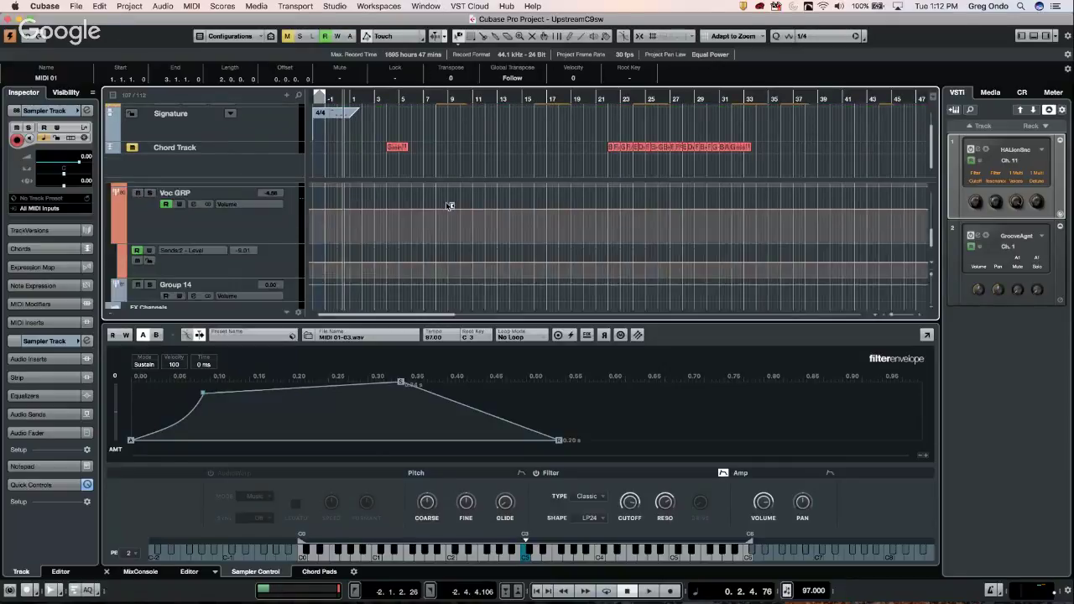
pyautogui.scroll(3, 450, 207)
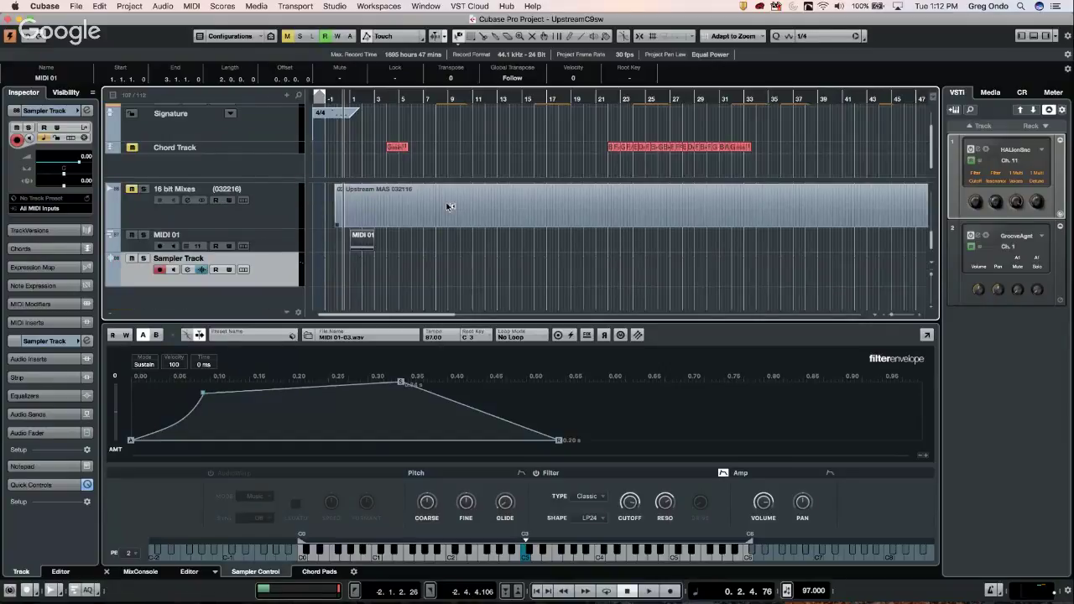
pyautogui.scroll(-5, 450, 206)
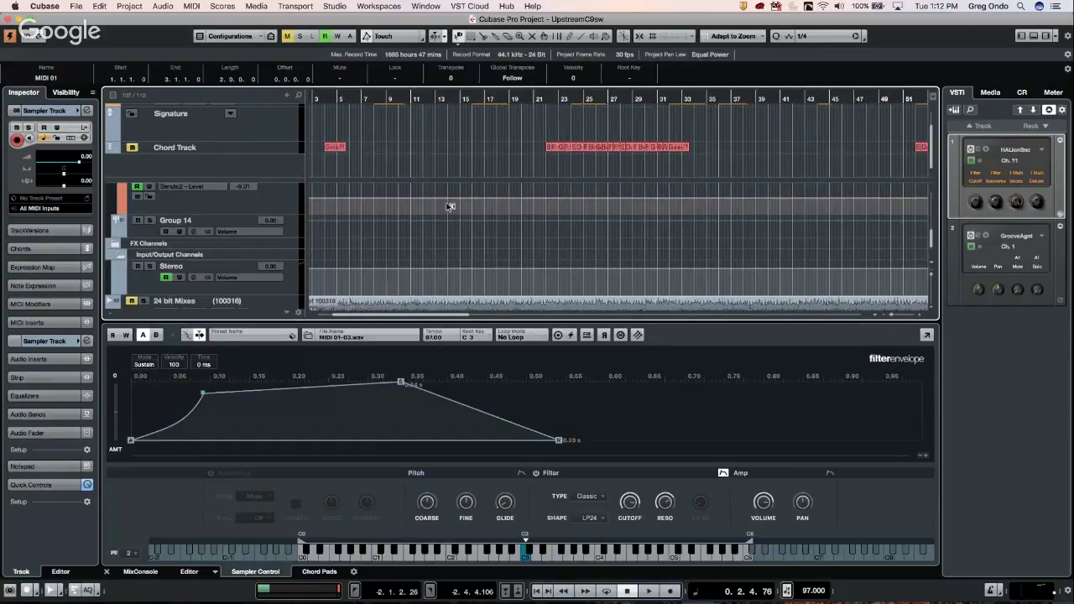
pyautogui.scroll(5, 450, 206)
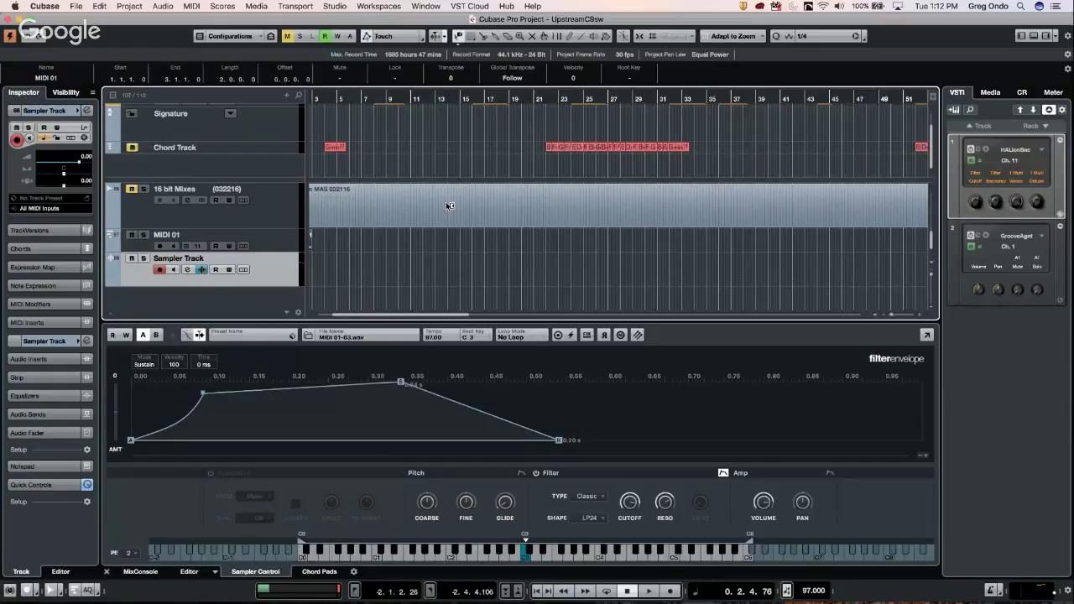
pyautogui.hscroll(10, 446, 202)
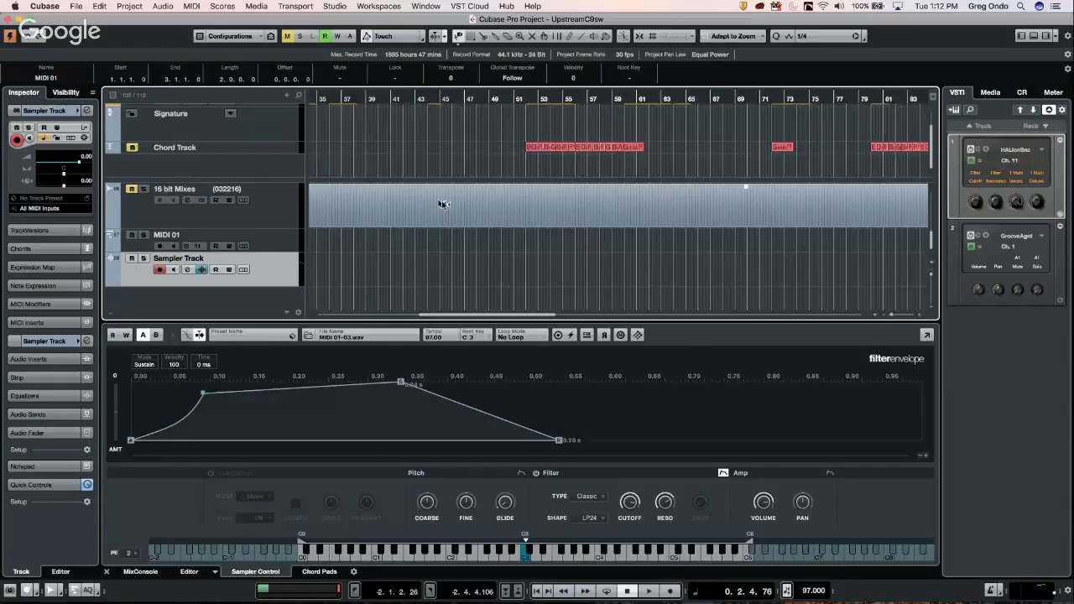
pyautogui.press('space')
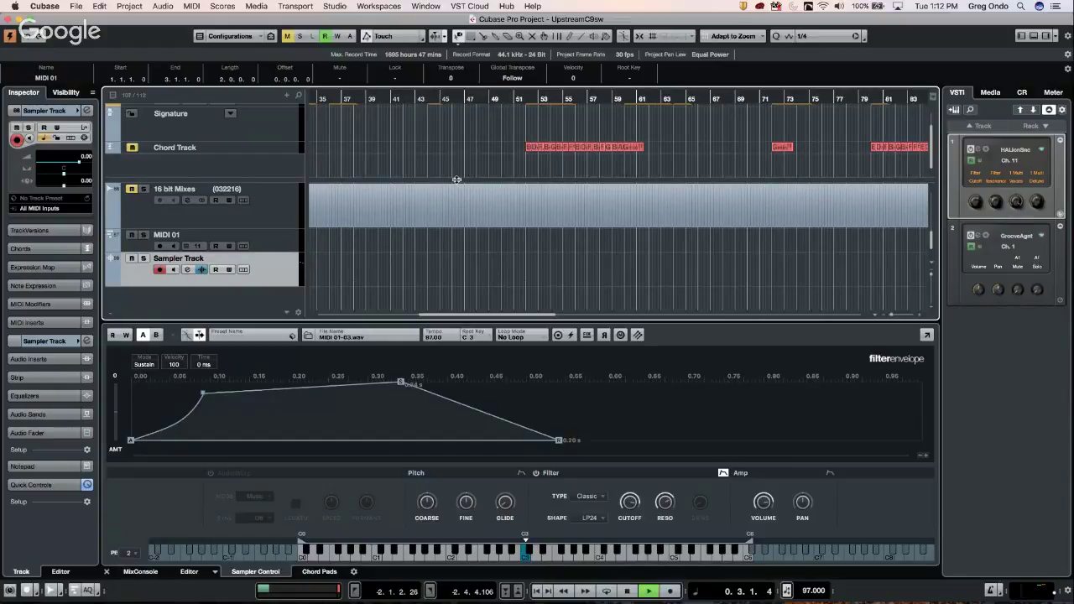
pyautogui.click(467, 99)
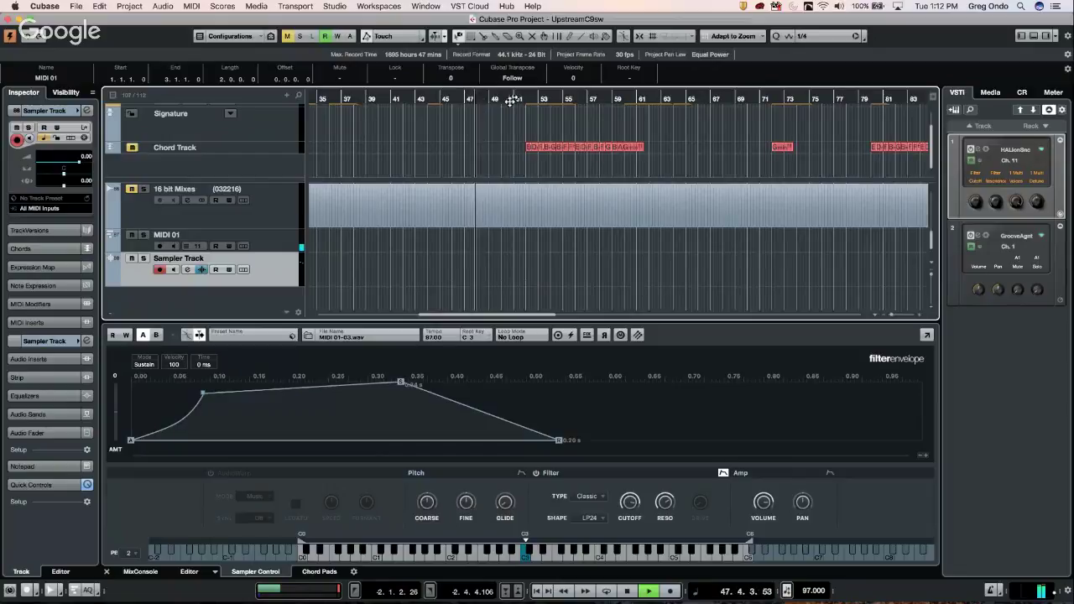
# Step: Open the HALion Sonic editor, check the average load in the Audio Performance meter, close the meter and stop playback
pyautogui.click(979, 149)
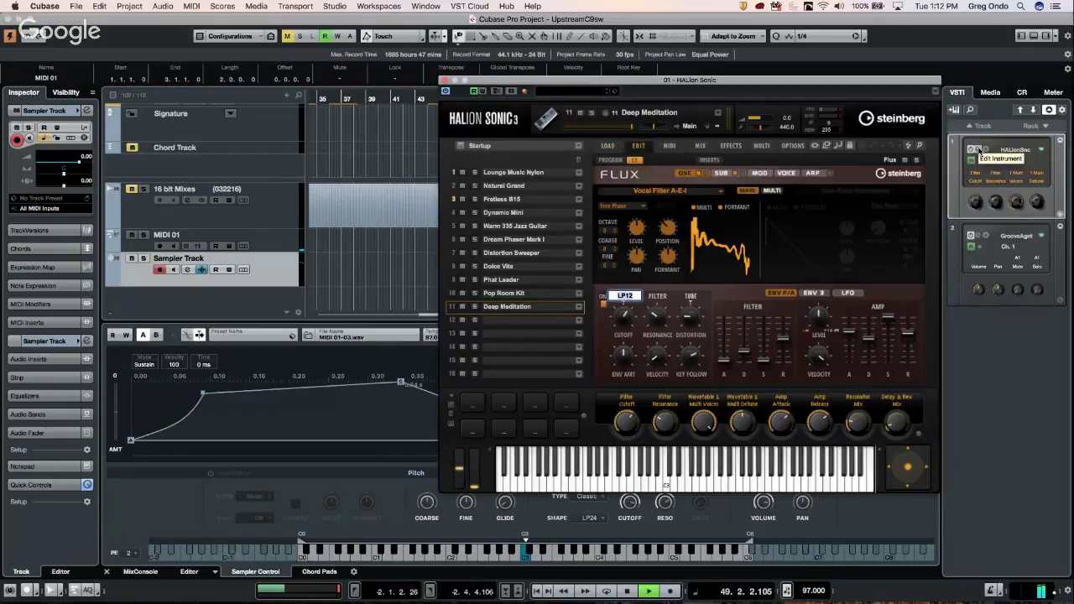
pyautogui.press('F12')
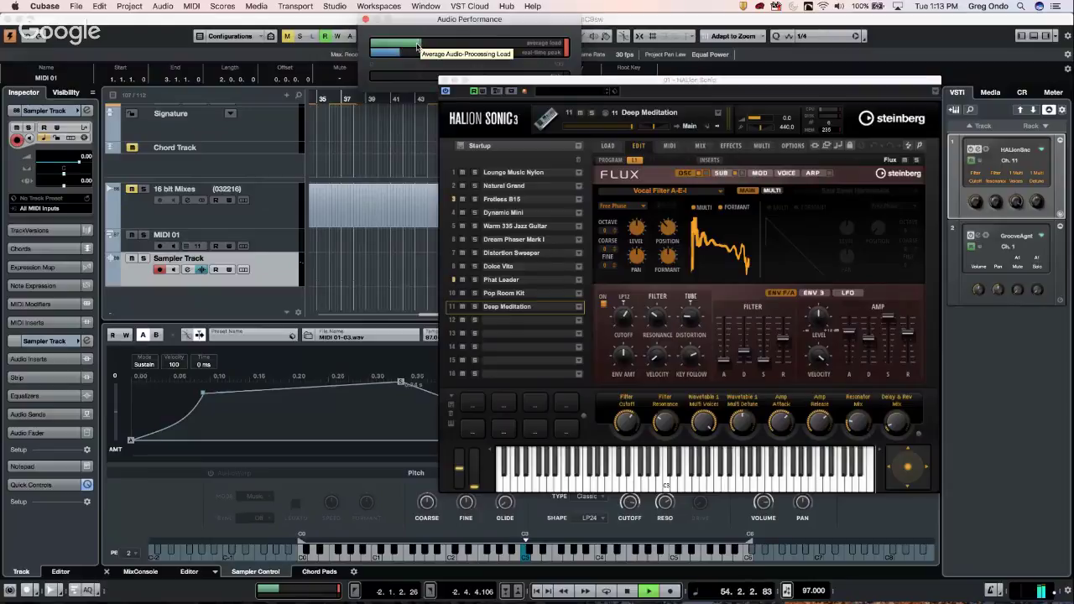
pyautogui.click(366, 20)
pyautogui.press('space')
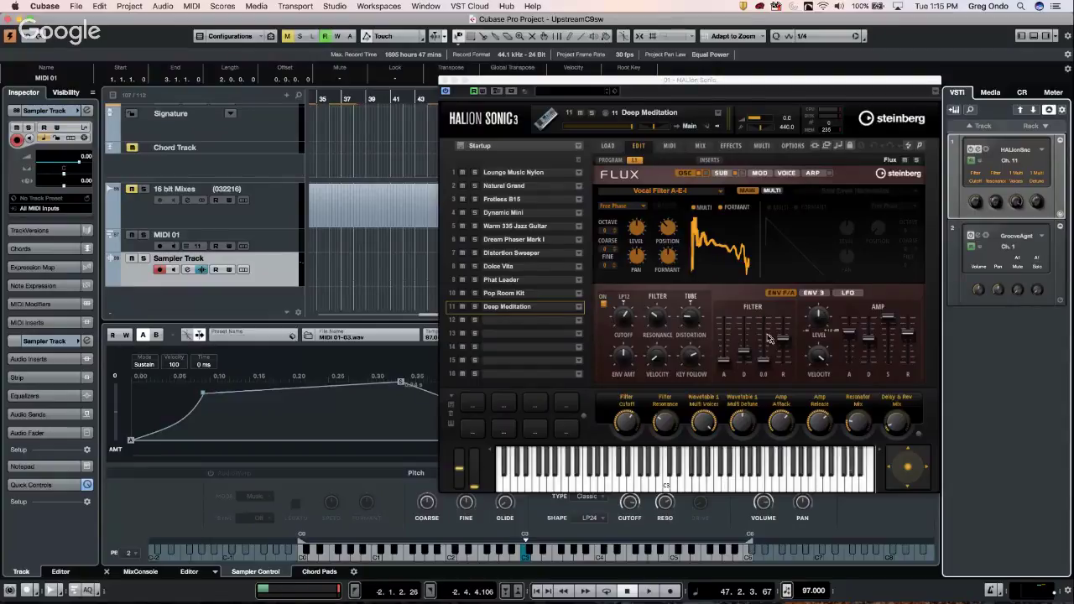
# Step: Move the HALion Sonic window over the project's middle, switch to the Google Hangouts window in Chrome and stop the live broadcast
pyautogui.moveTo(714, 601)
pyautogui.moveTo(495, 84); pyautogui.dragTo(358, 86)
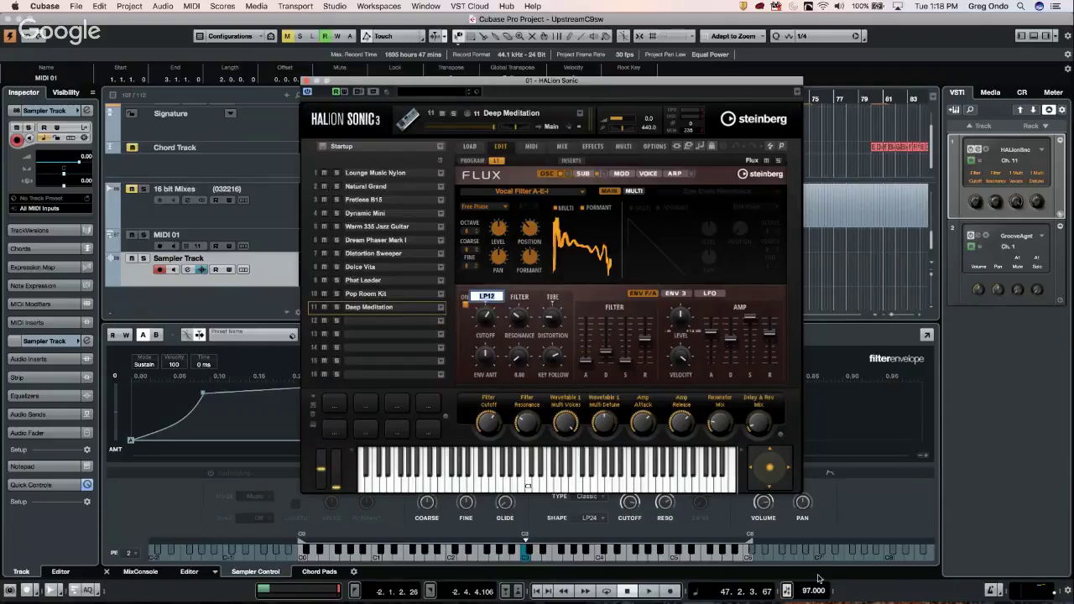
pyautogui.moveTo(537, 600)
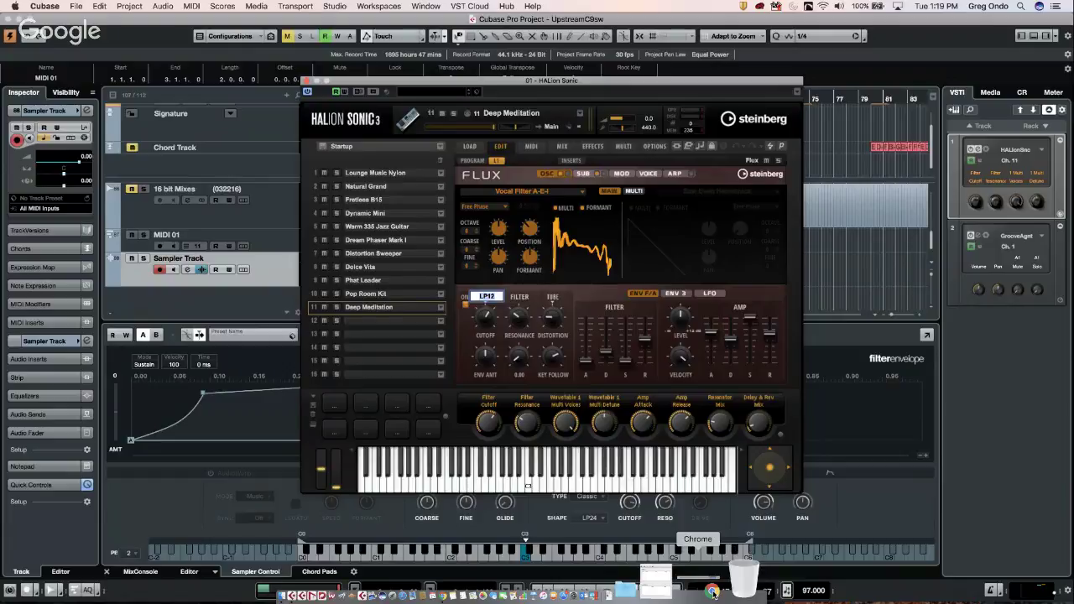
pyautogui.click(712, 592)
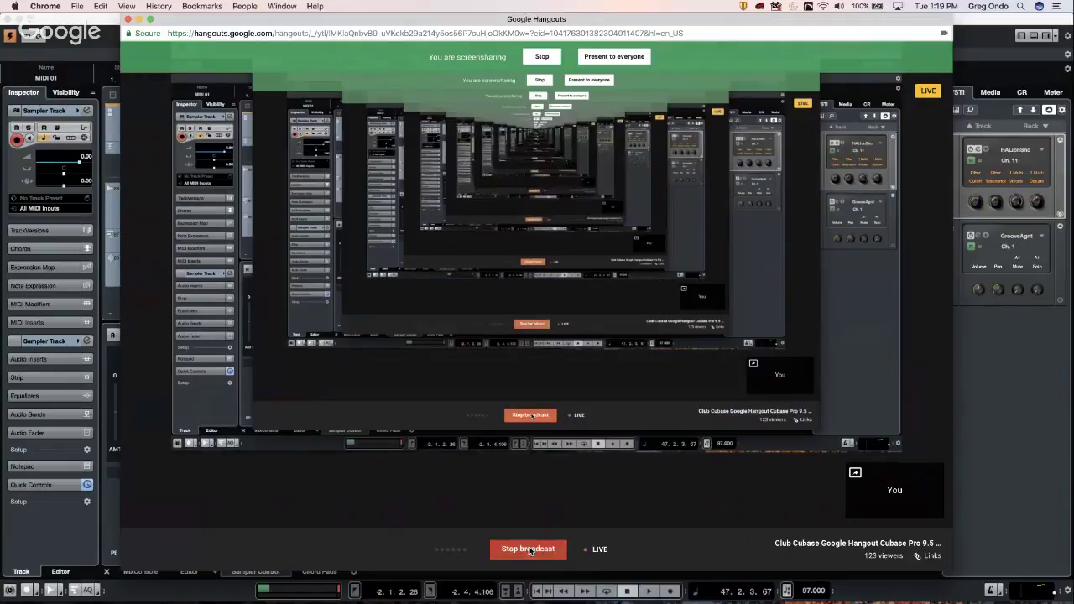
pyautogui.click(529, 549)
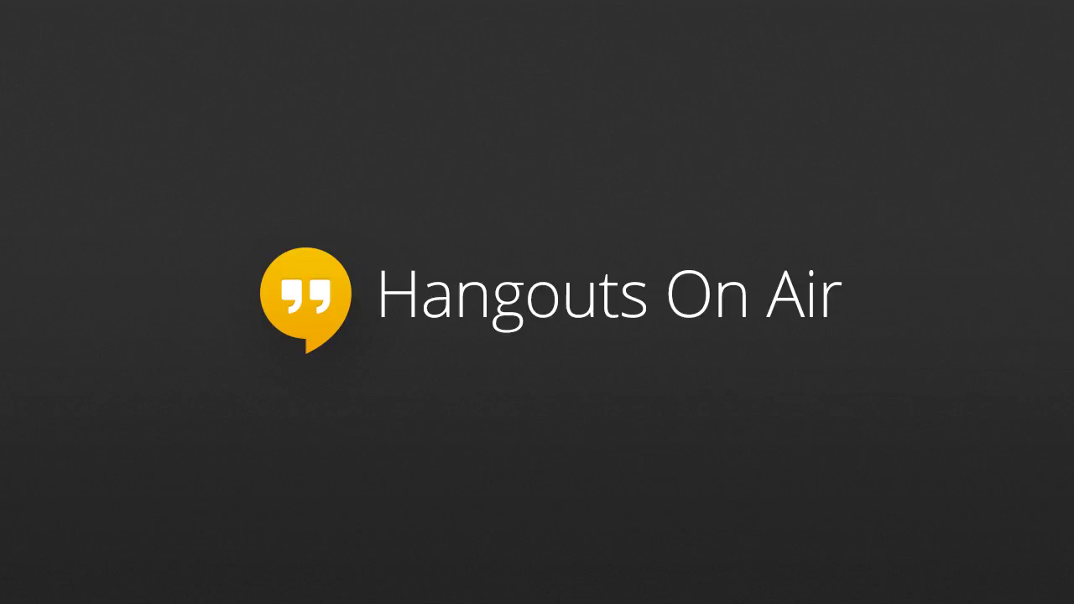